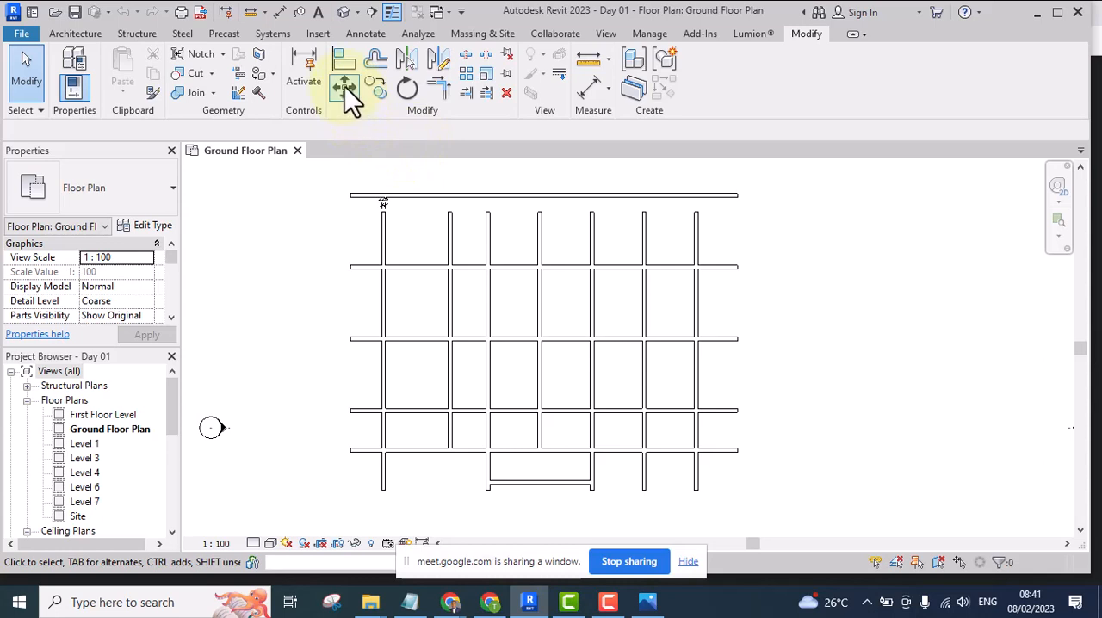
pyautogui.click(345, 86)
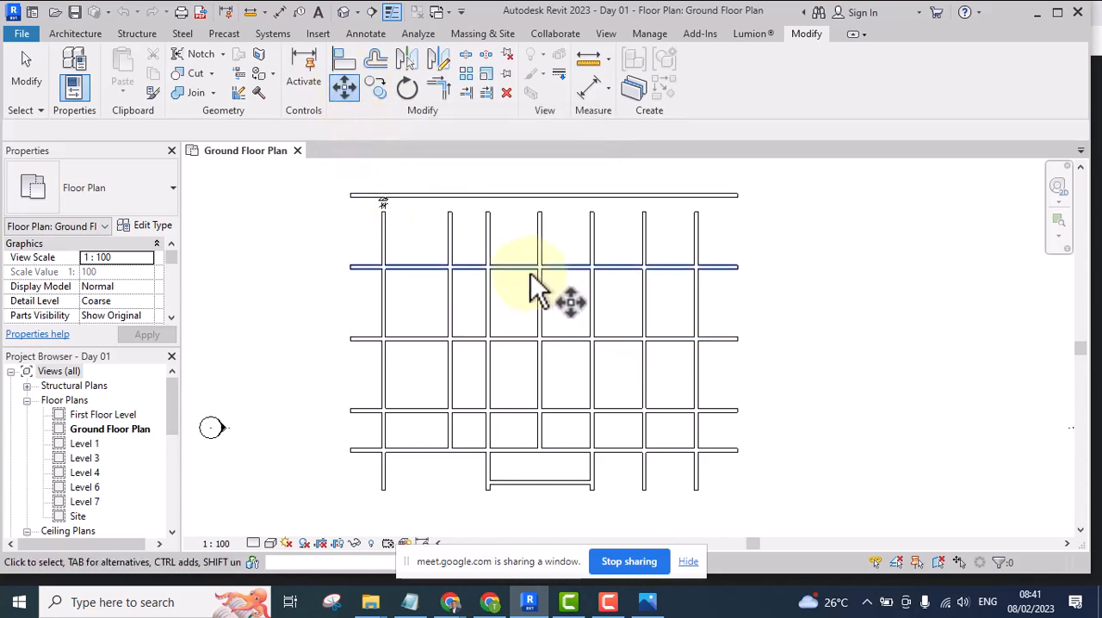
pyautogui.click(540, 601)
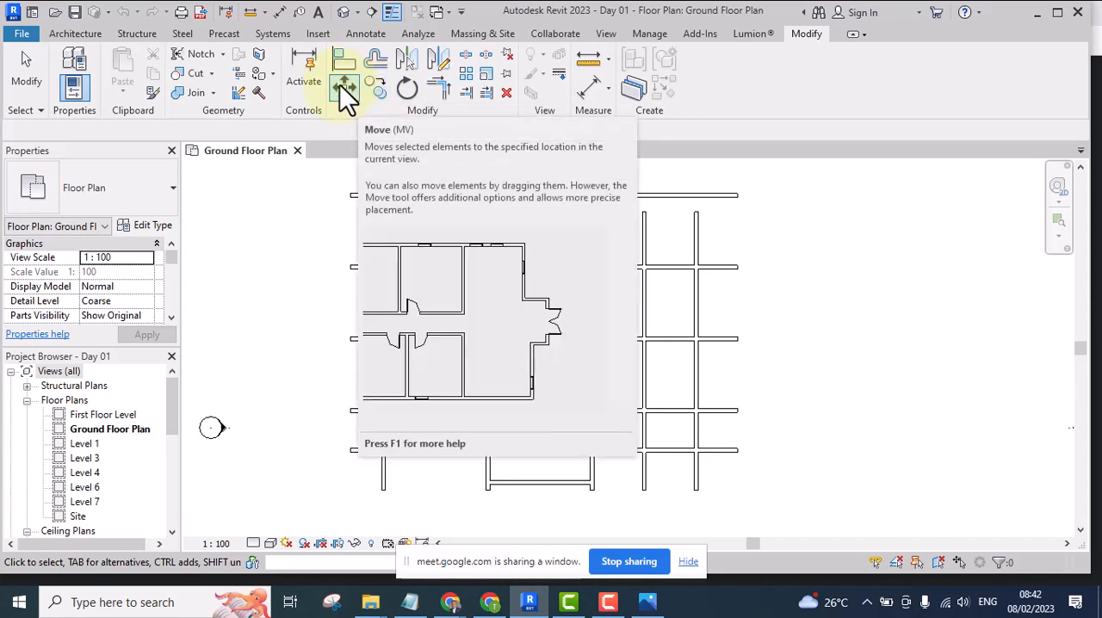
pyautogui.click(346, 90)
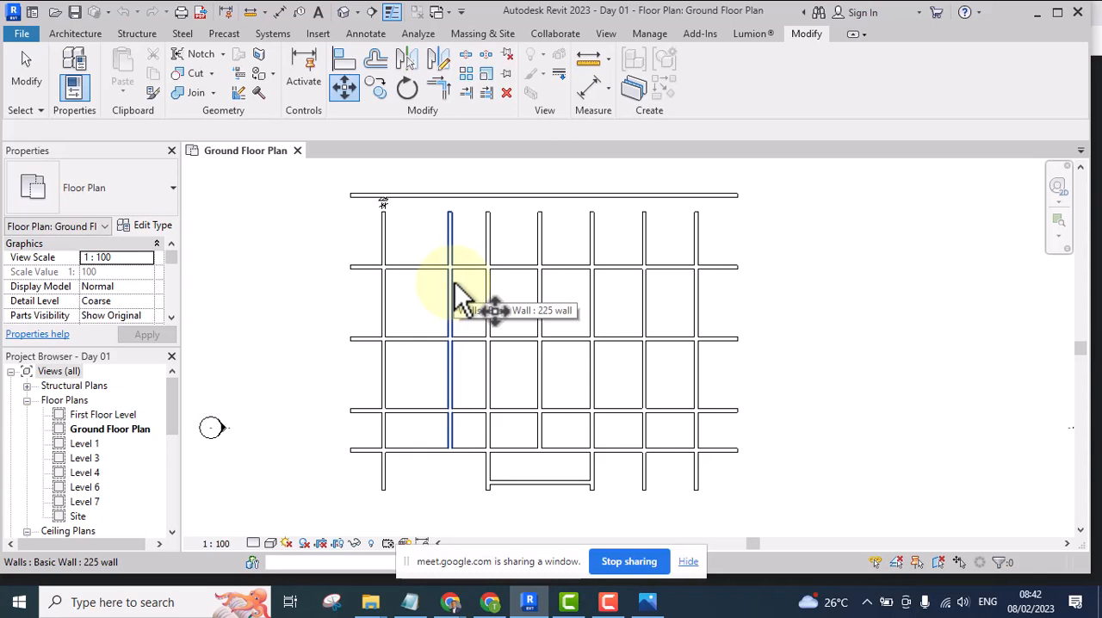
pyautogui.click(349, 88)
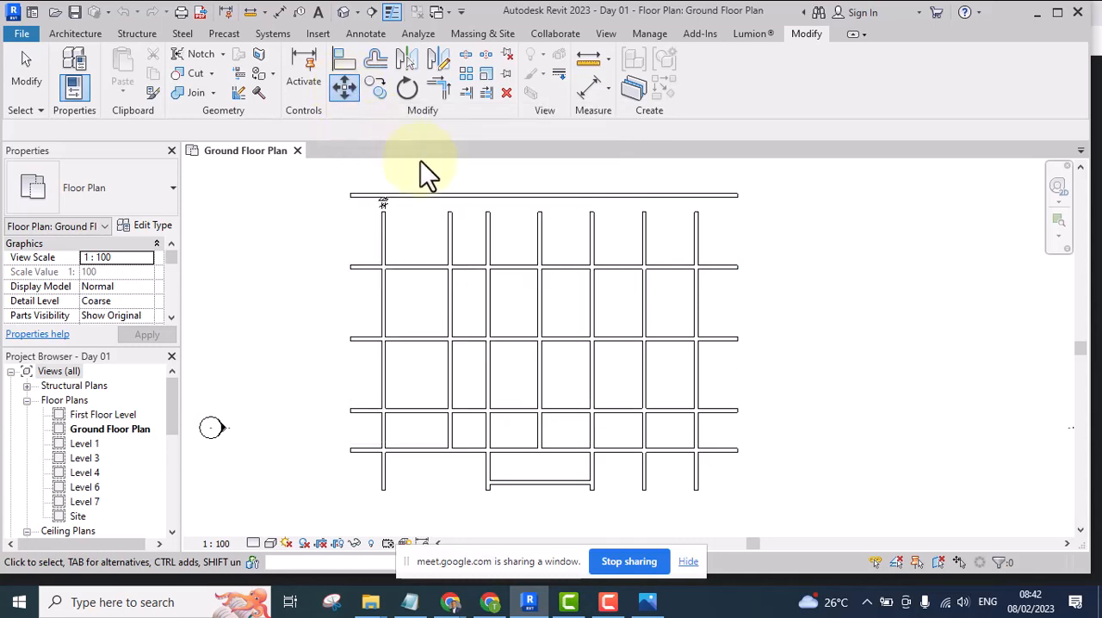
pyautogui.click(487, 234)
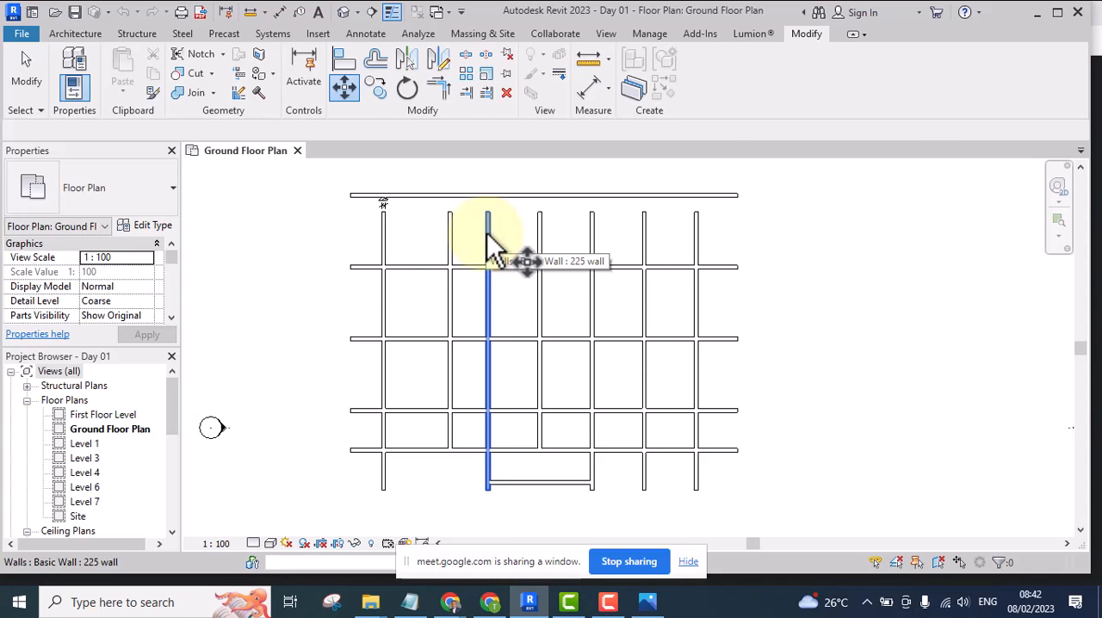
pyautogui.click(728, 245)
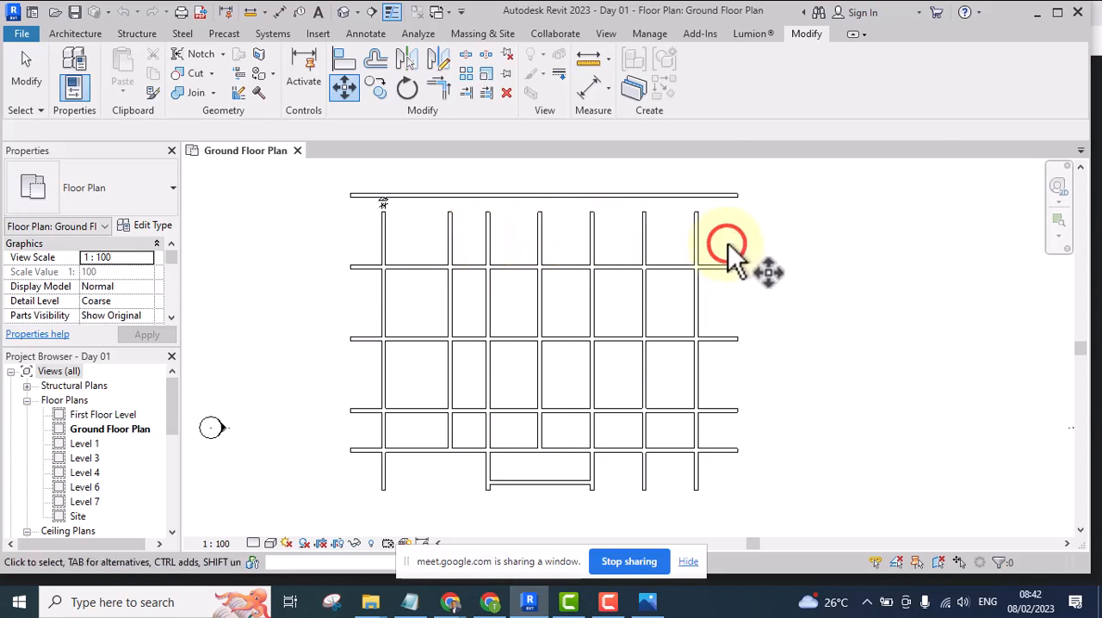
pyautogui.press('Escape')
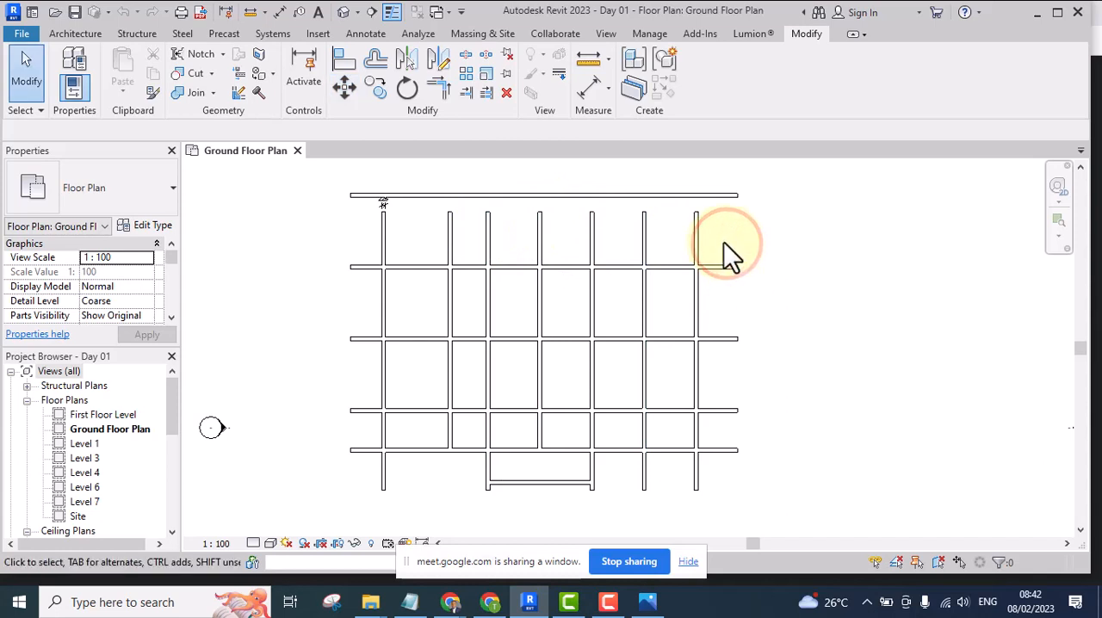
# Move the leftmost vertical wall of the ground floor plan 4600 horizontally to the right
pyautogui.click(345, 87)
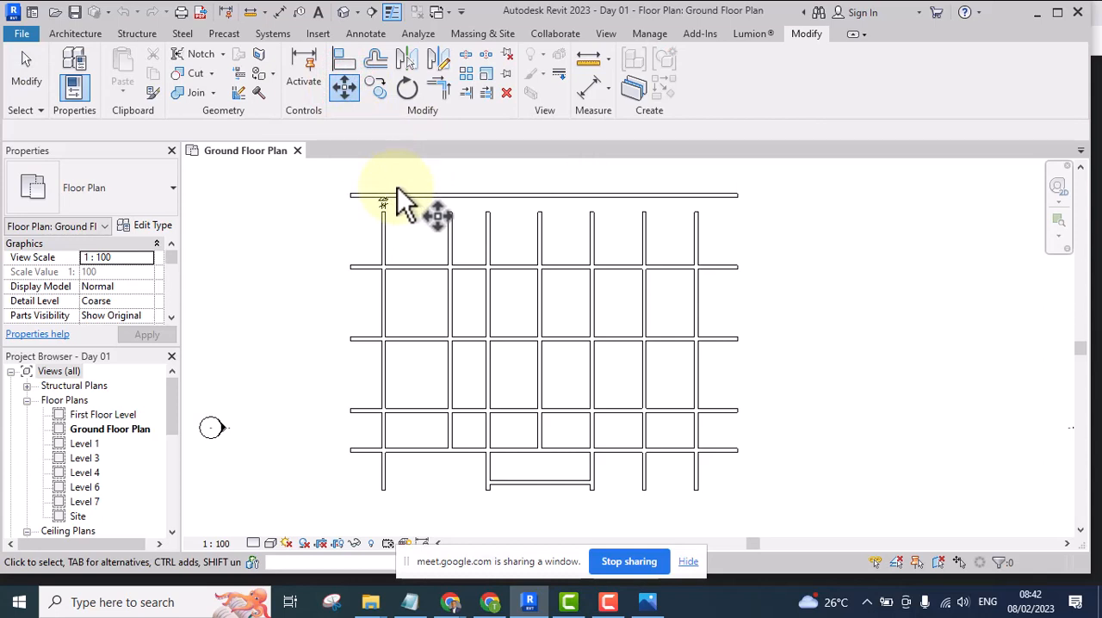
pyautogui.click(387, 250)
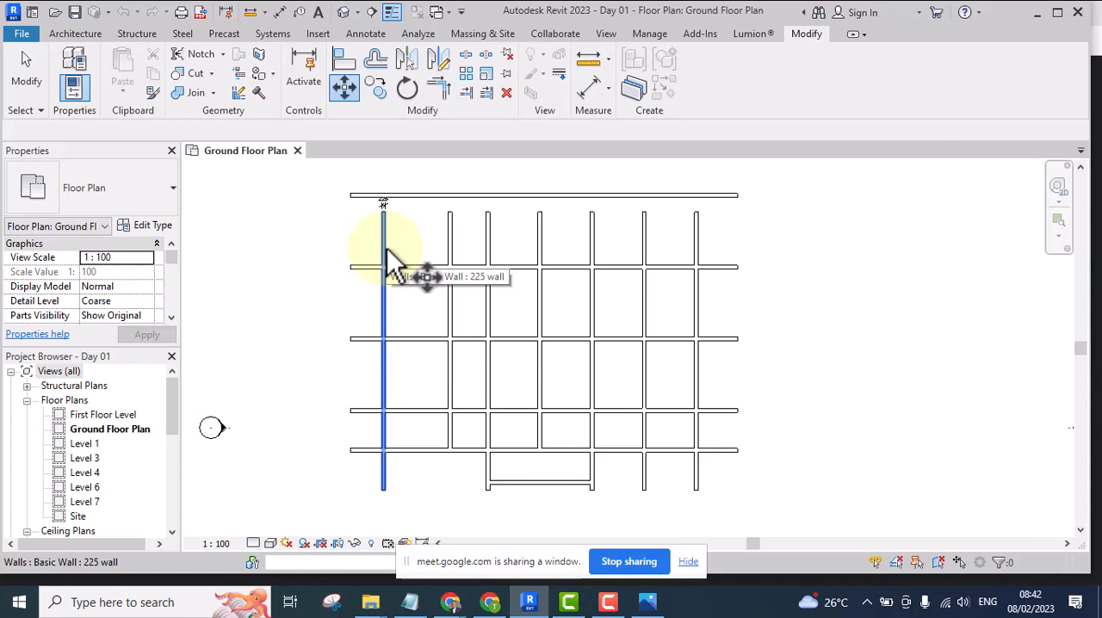
pyautogui.rightClick(393, 232)
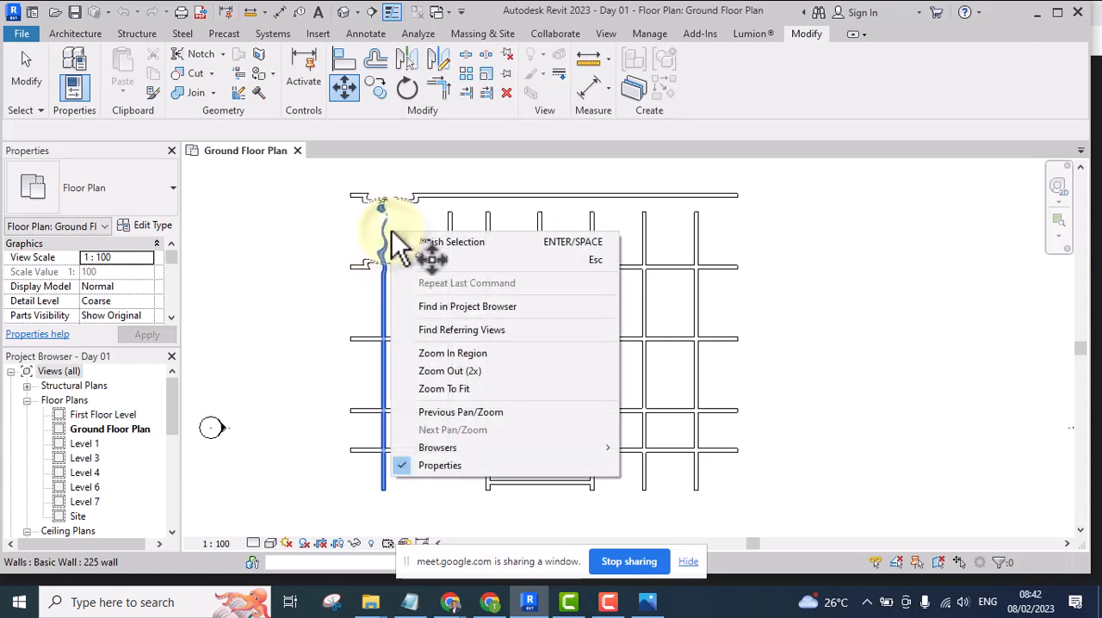
pyautogui.click(427, 240)
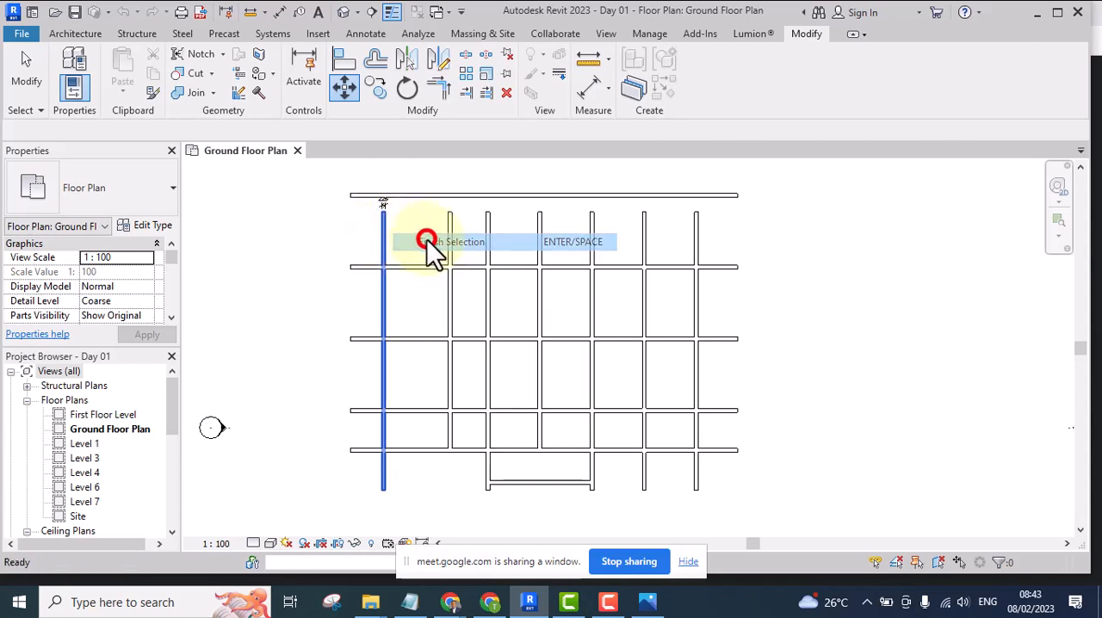
pyautogui.click(380, 245)
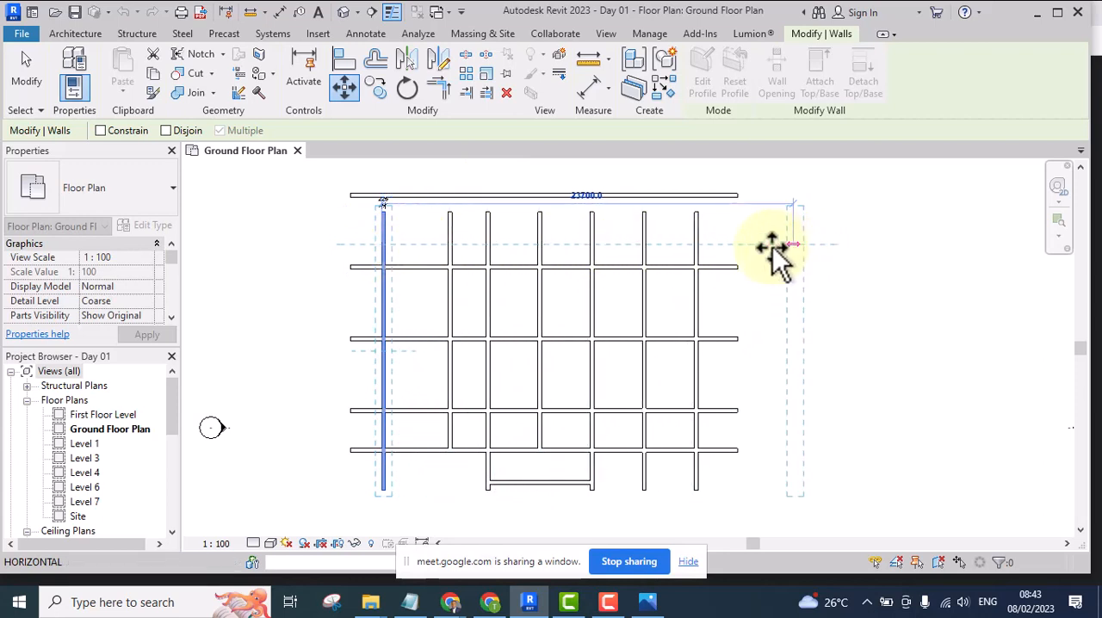
pyautogui.write('4600')
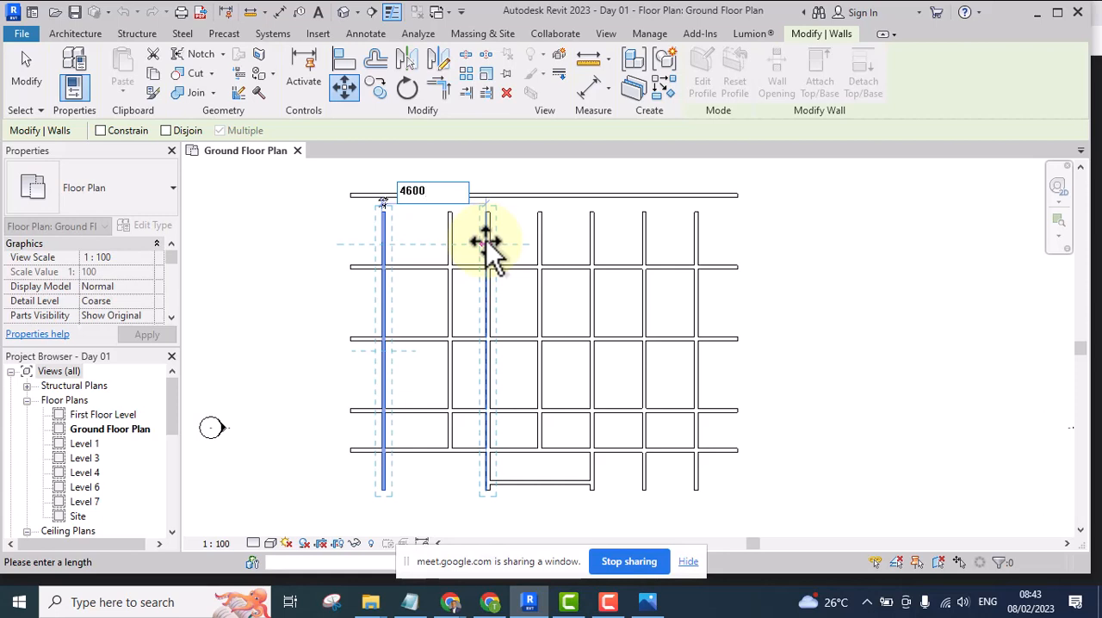
pyautogui.press('Return')
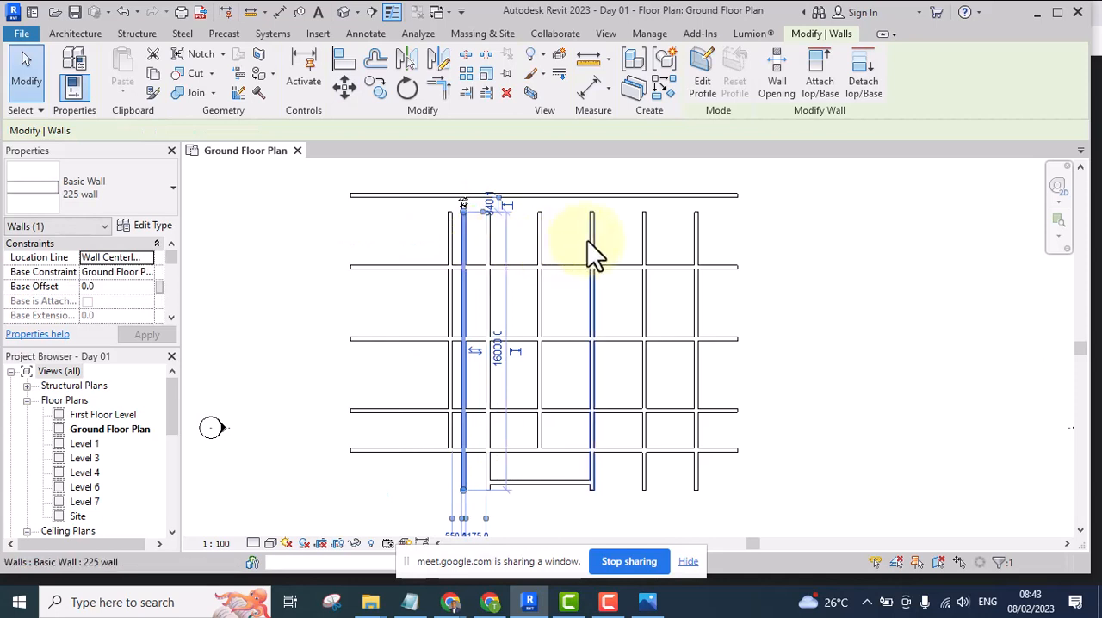
# Undo the last wall move and clear the selection
pyautogui.click(517, 239)
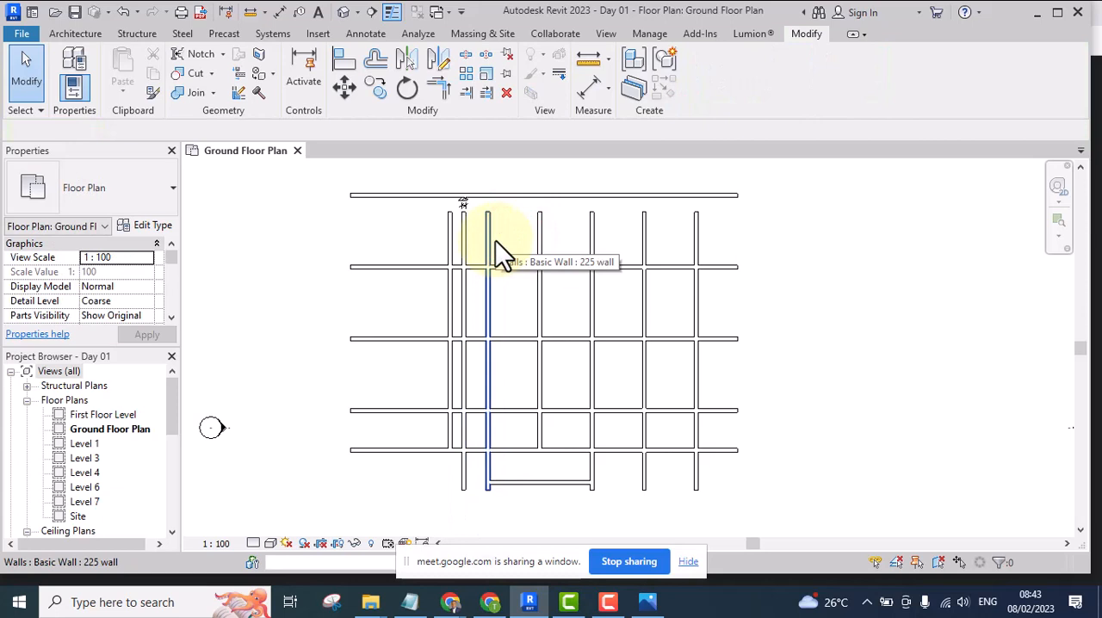
pyautogui.hotkey('ctrl', 'z')
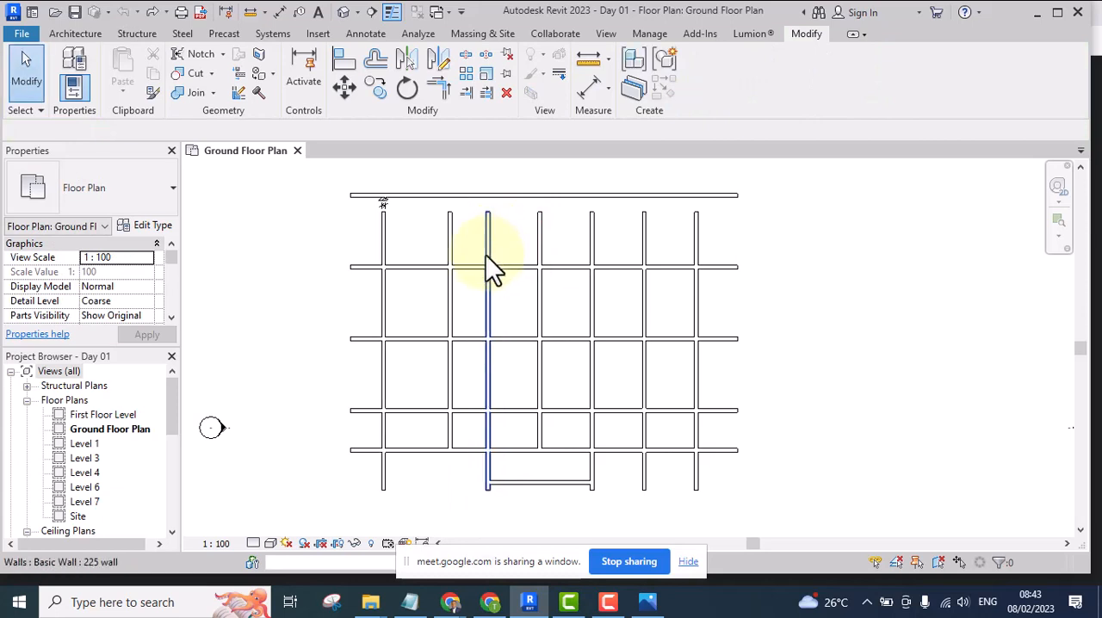
pyautogui.click(404, 230)
# Move the leftmost vertical wall about 8175 to the right, using two wall intersections along the second horizontal wall as start and end points
pyautogui.scroll(3, 404, 230)
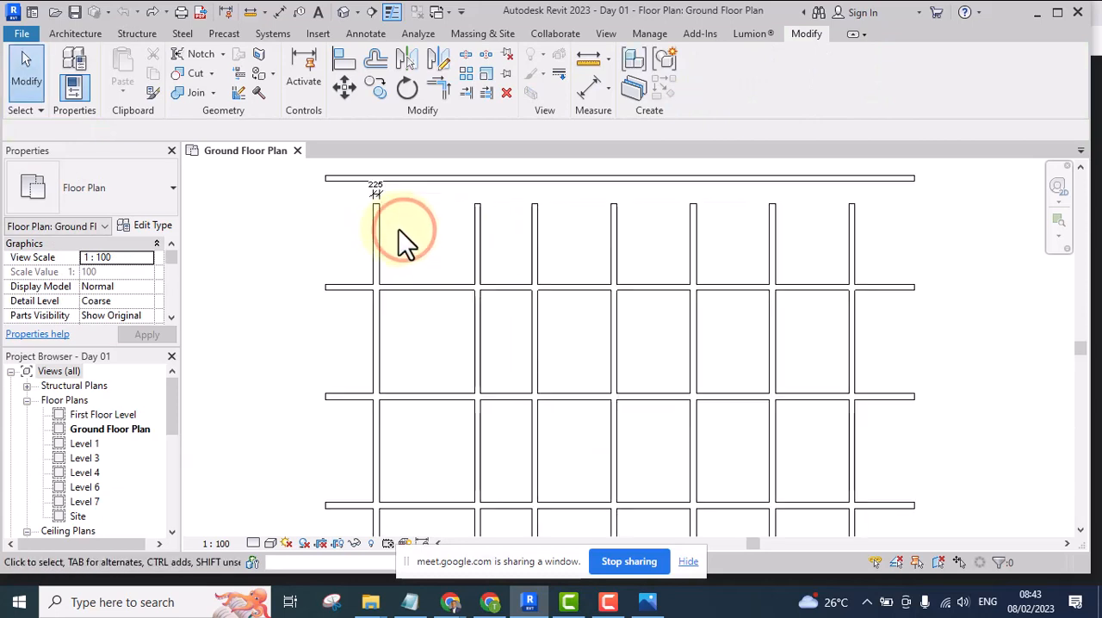
pyautogui.scroll(1, 406, 230)
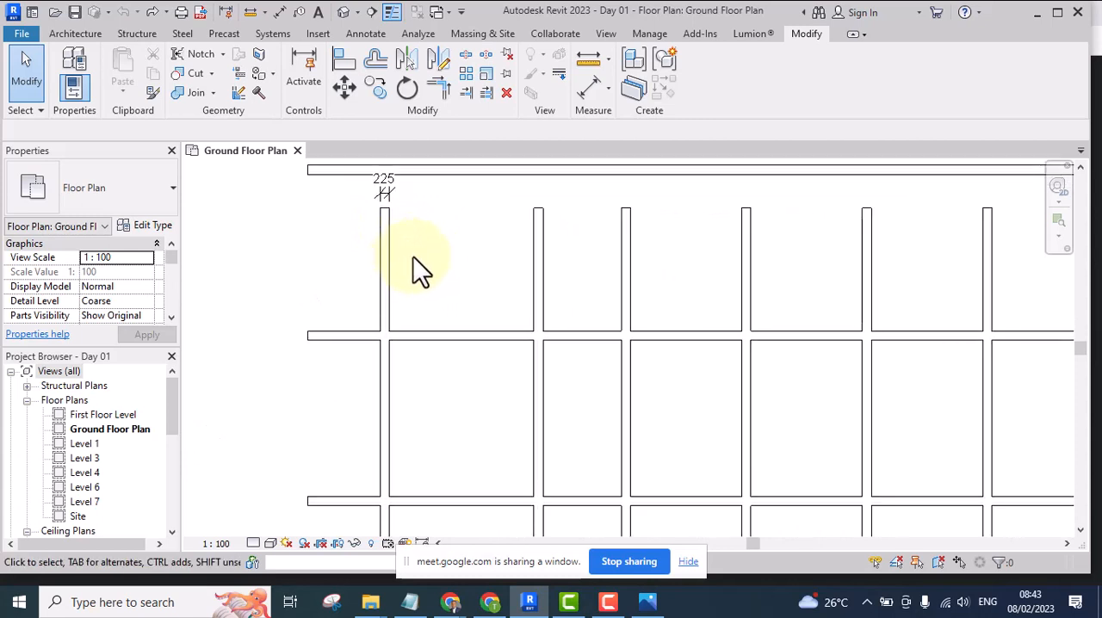
pyautogui.moveTo(465, 222); pyautogui.dragTo(351, 271)
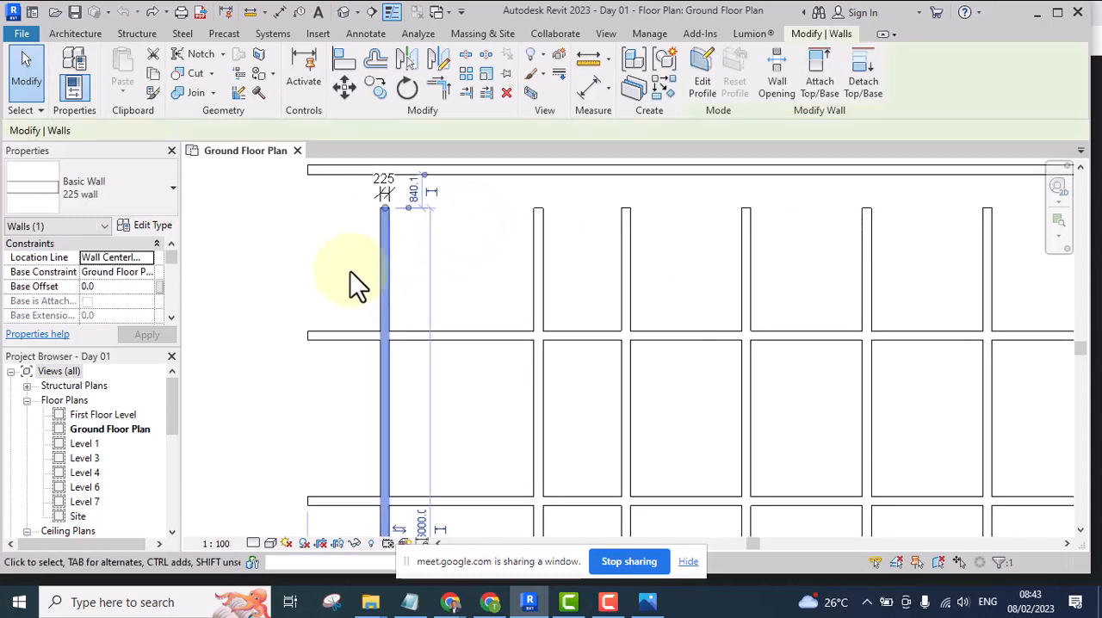
pyautogui.click(468, 278)
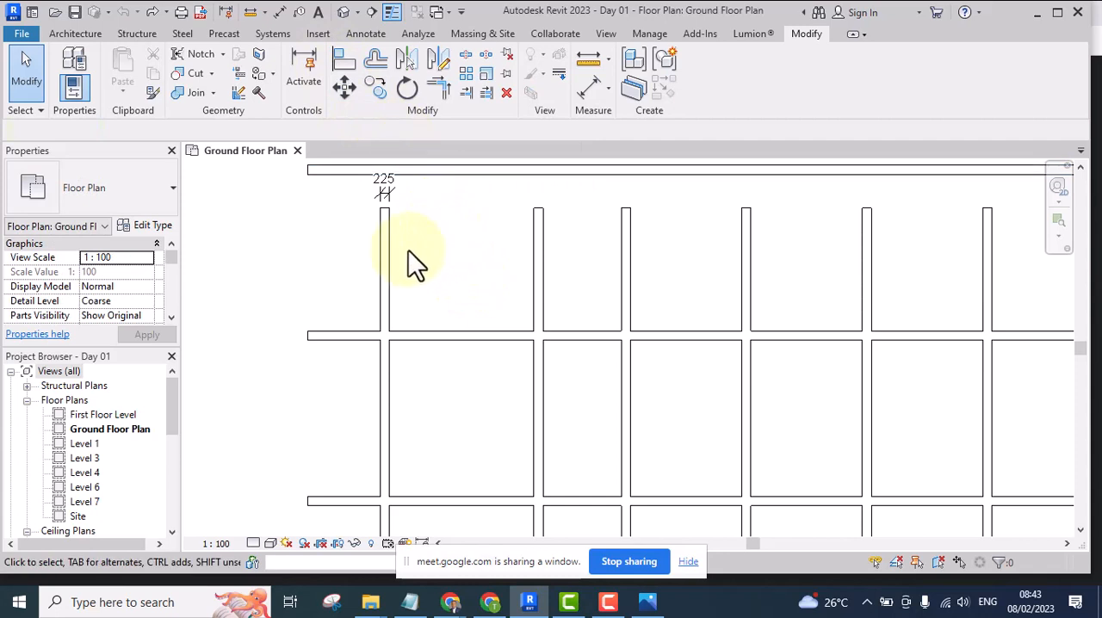
pyautogui.moveTo(449, 237); pyautogui.dragTo(351, 272)
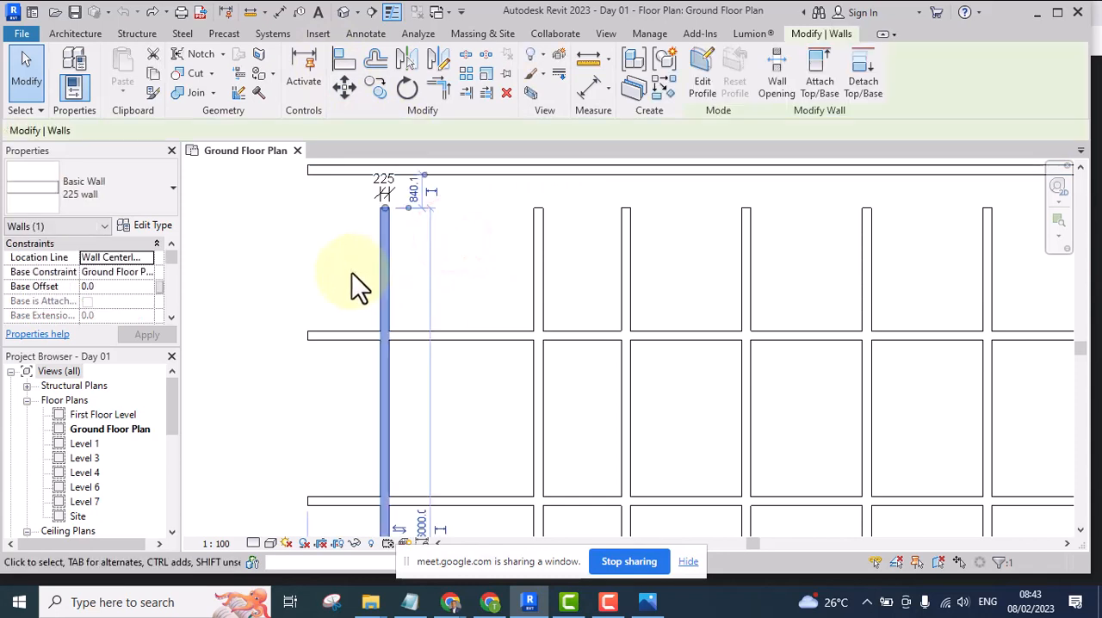
pyautogui.click(343, 87)
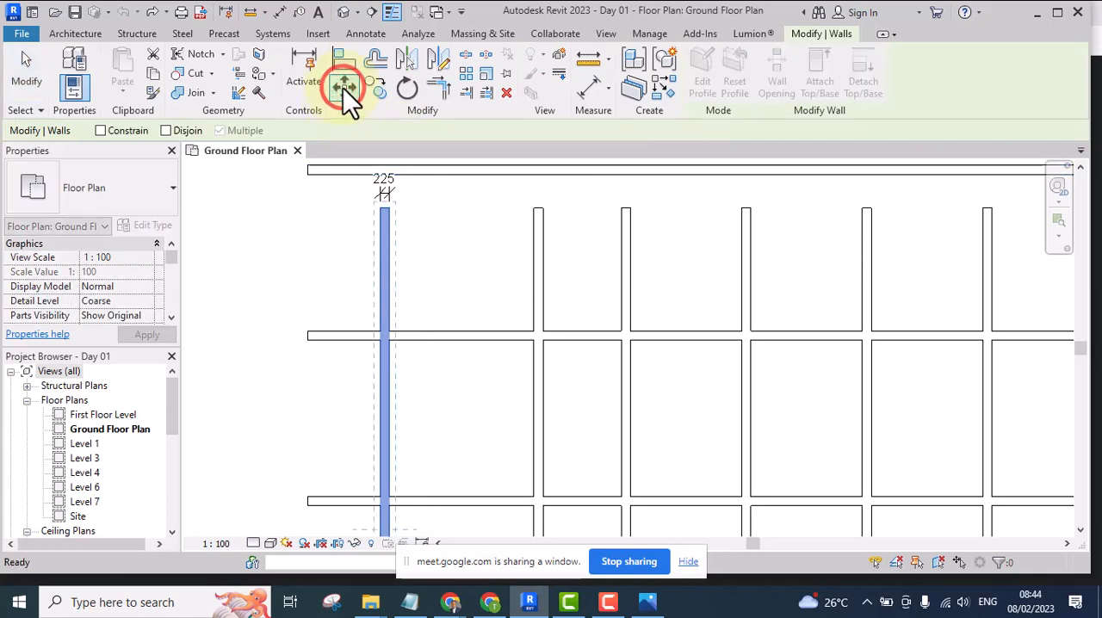
pyautogui.click(381, 283)
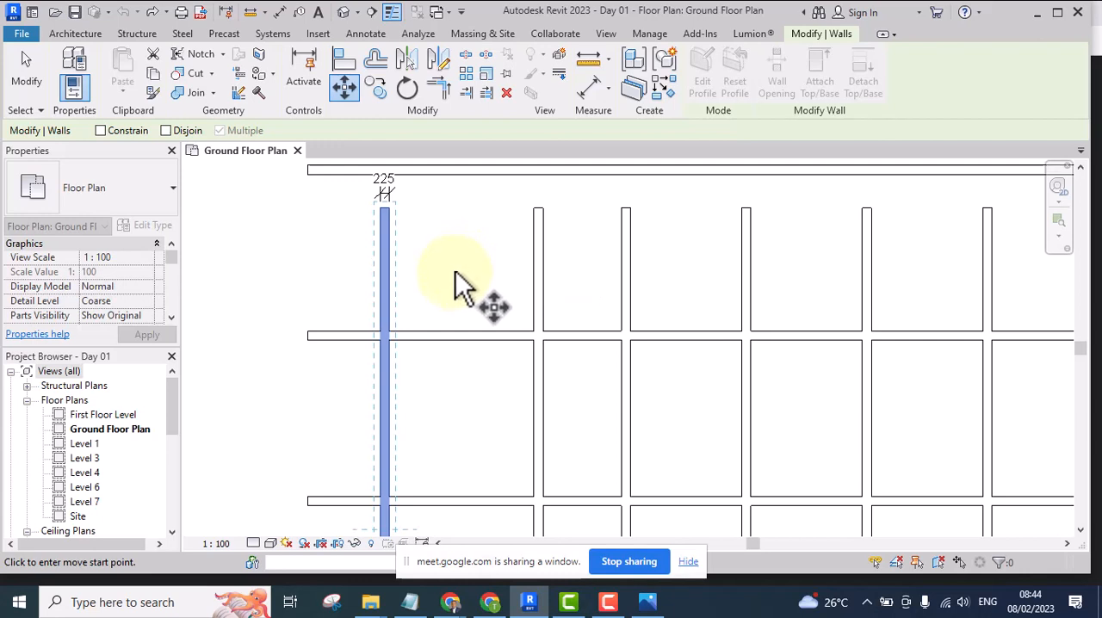
pyautogui.scroll(-4, 459, 311)
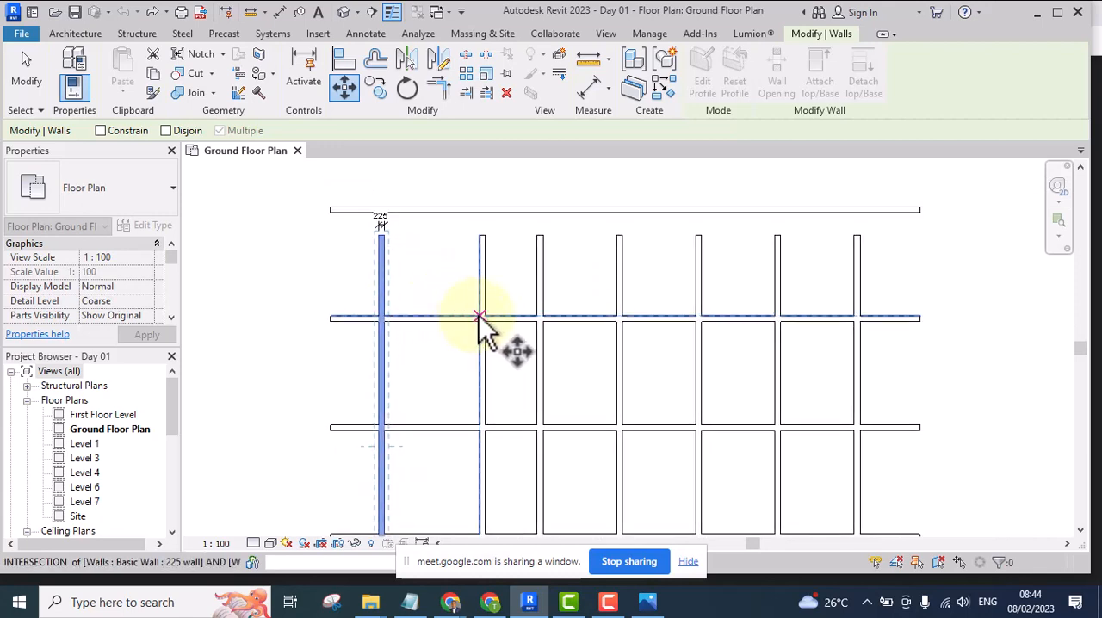
pyautogui.click(480, 316)
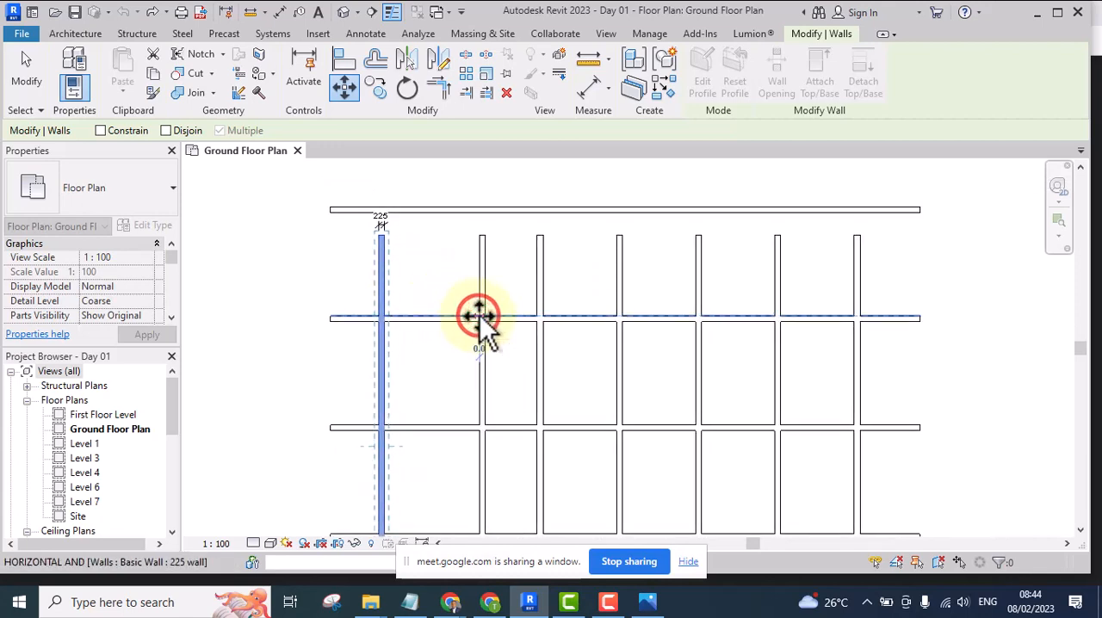
pyautogui.click(696, 317)
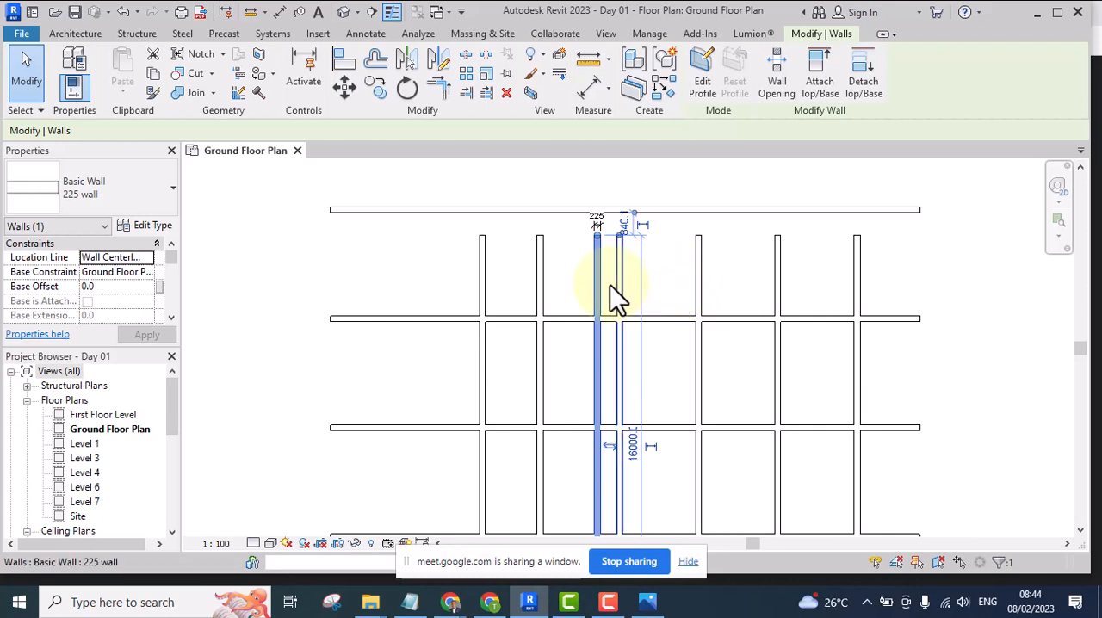
# Reposition the moved wall freehand at the plan's left side so that its upper end meets the topmost horizontal wall
pyautogui.moveTo(601, 277); pyautogui.dragTo(396, 282)
pyautogui.click(446, 281)
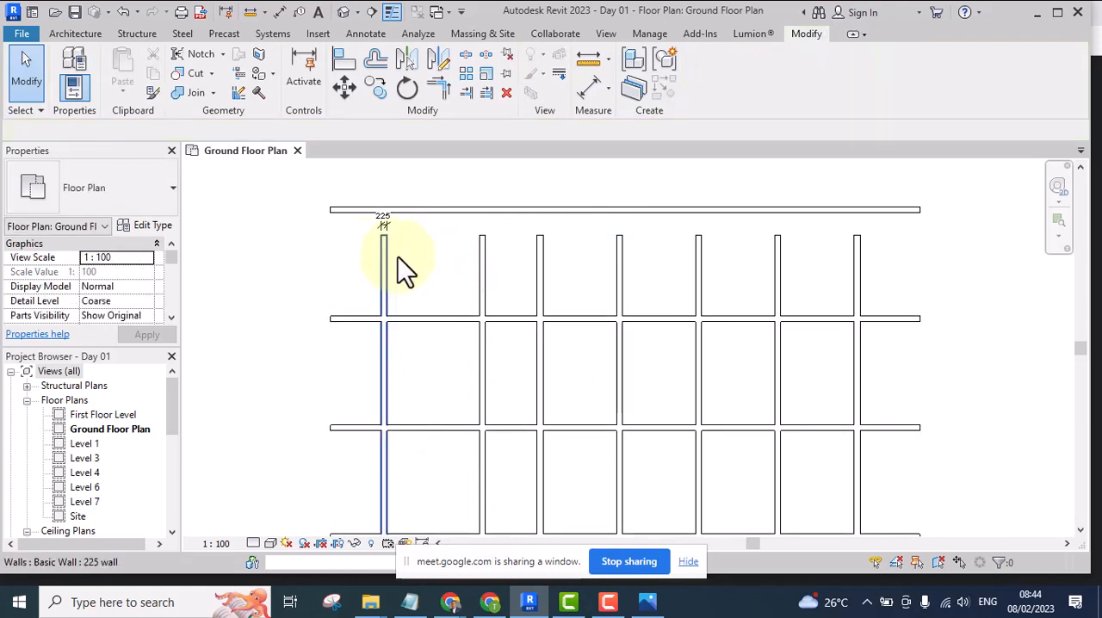
pyautogui.click(386, 278)
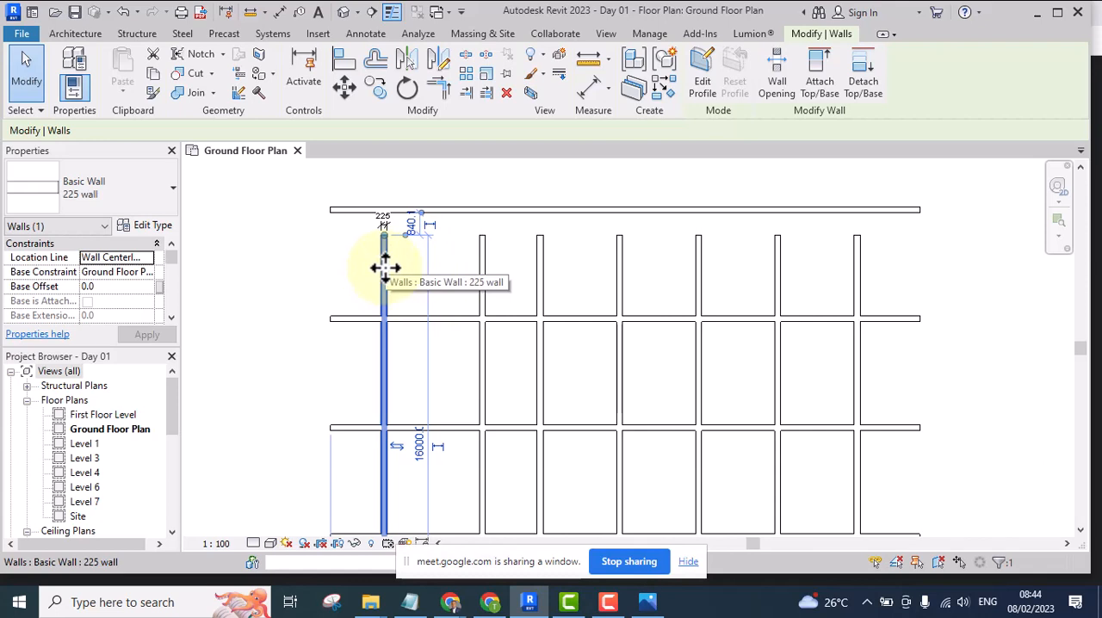
pyautogui.moveTo(384, 264); pyautogui.dragTo(437, 276)
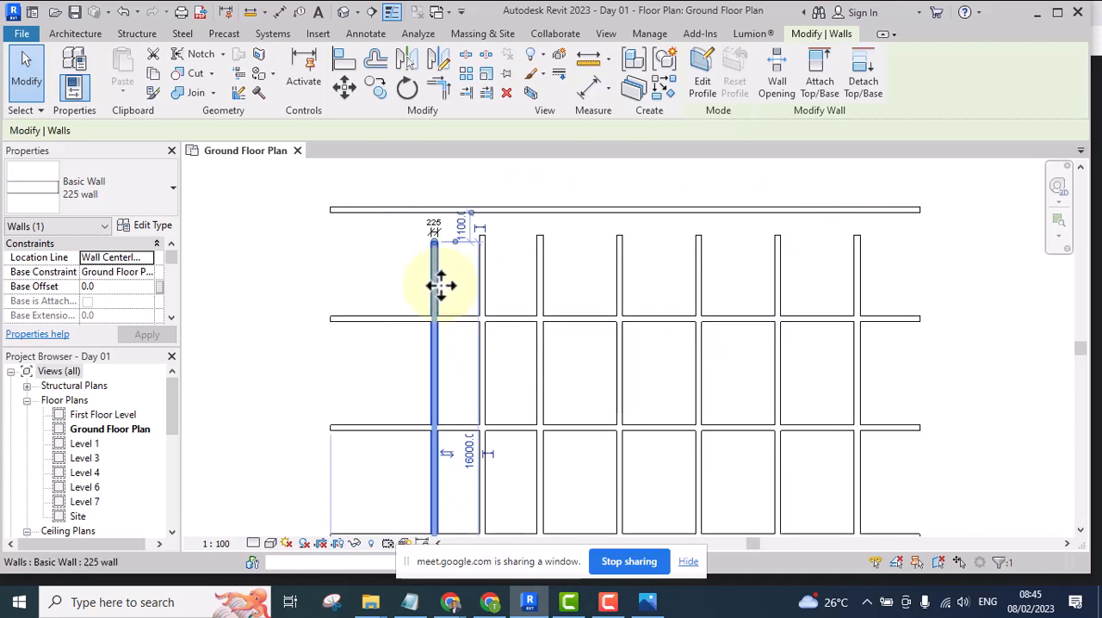
pyautogui.moveTo(437, 290); pyautogui.dragTo(377, 260)
pyautogui.click(386, 277)
pyautogui.click(436, 272)
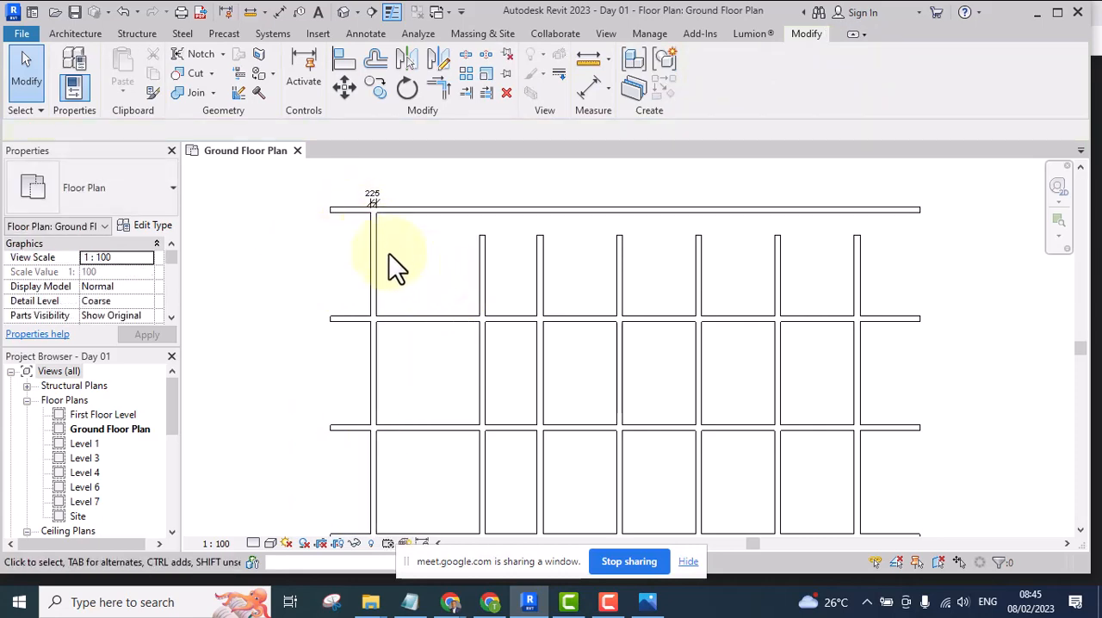
pyautogui.scroll(-3, 415, 276)
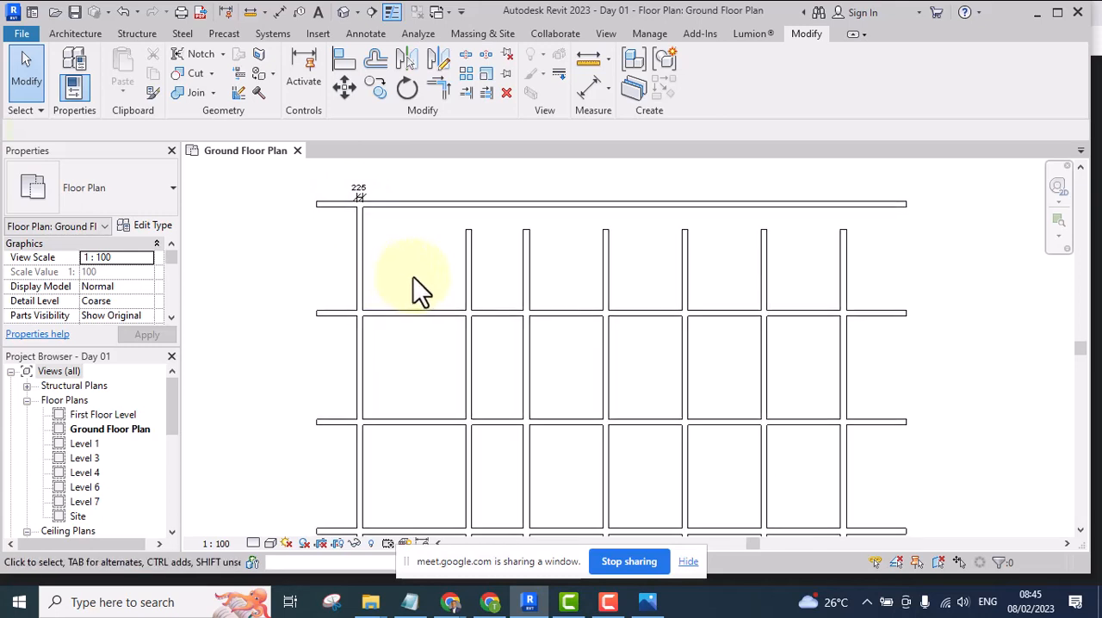
pyautogui.scroll(1, 412, 269)
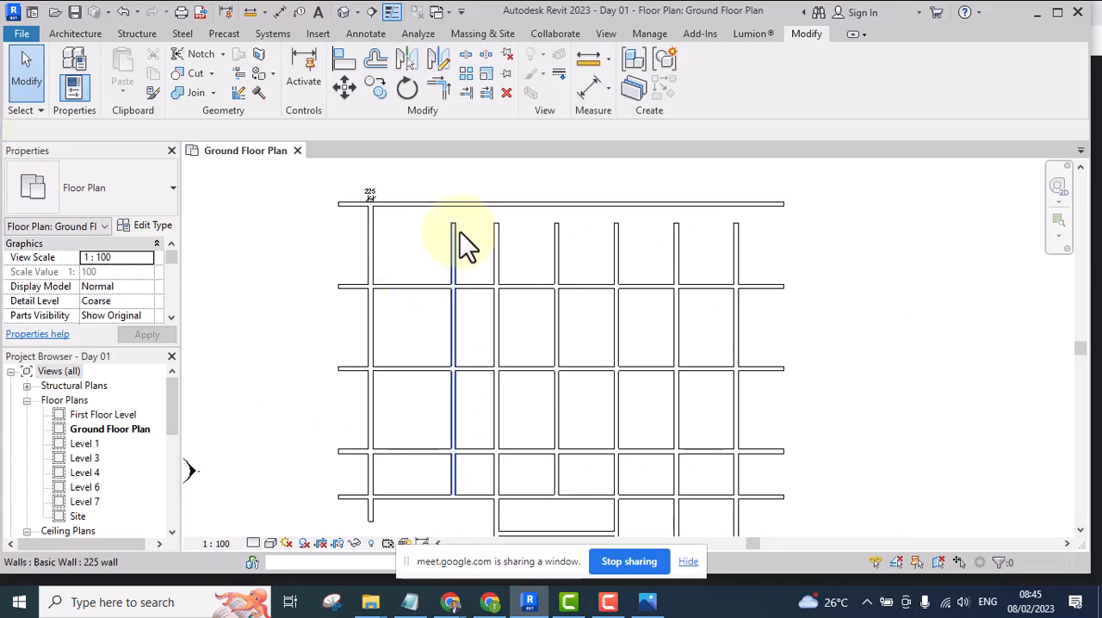
pyautogui.scroll(1, 421, 245)
pyautogui.moveTo(421, 246); pyautogui.dragTo(415, 267, button='middle')
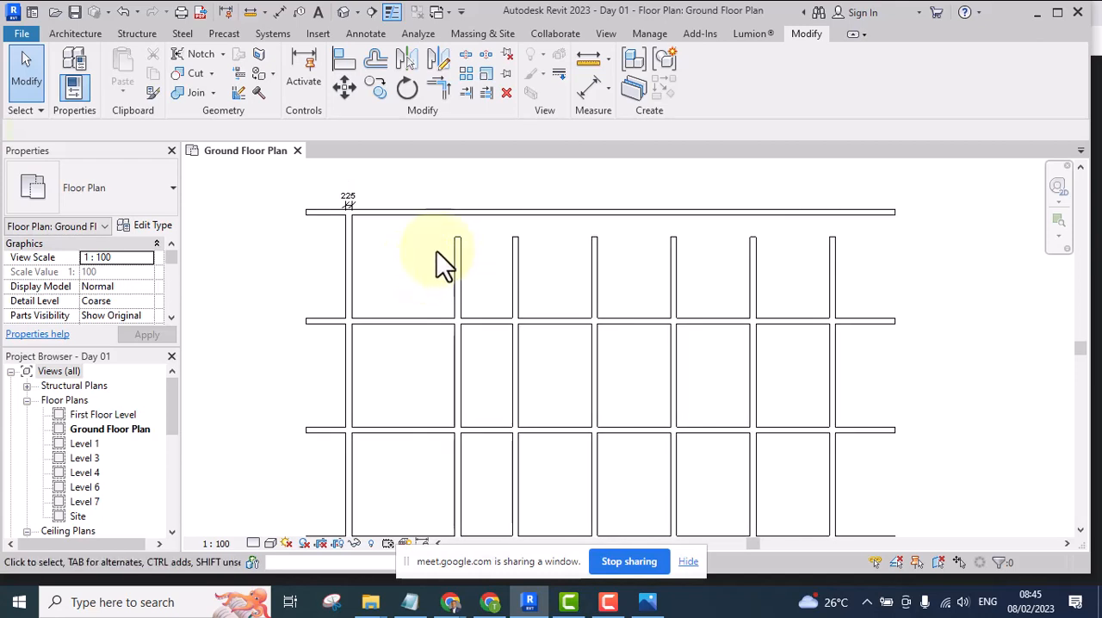
pyautogui.scroll(2, 440, 264)
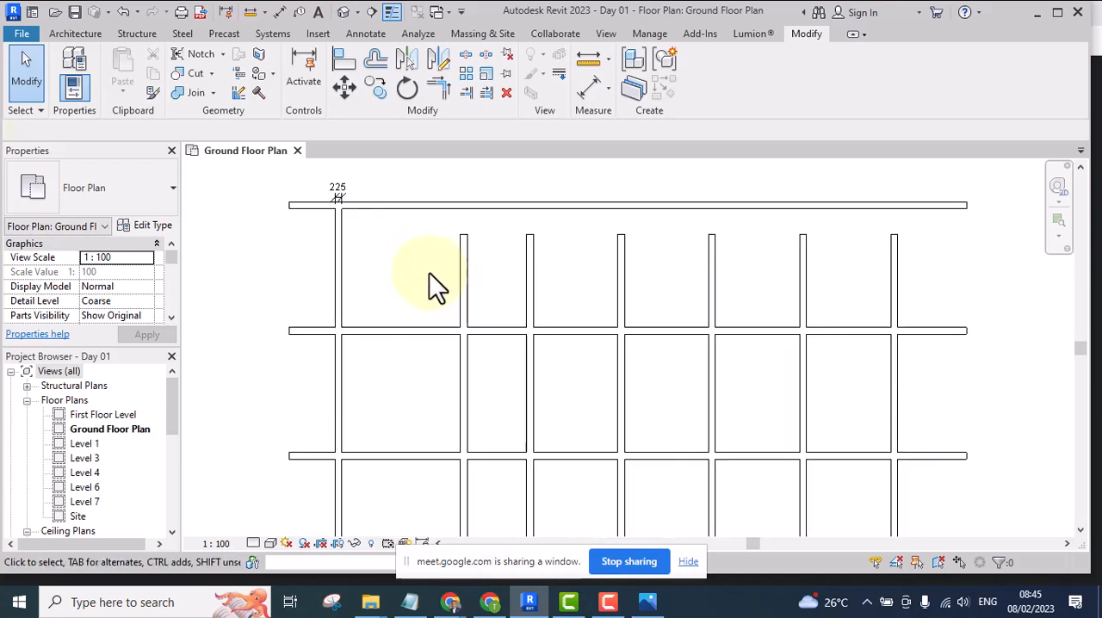
pyautogui.scroll(-3, 429, 272)
pyautogui.scroll(3, 483, 265)
pyautogui.moveTo(411, 238); pyautogui.dragTo(398, 276, button='middle')
pyautogui.scroll(1, 395, 295)
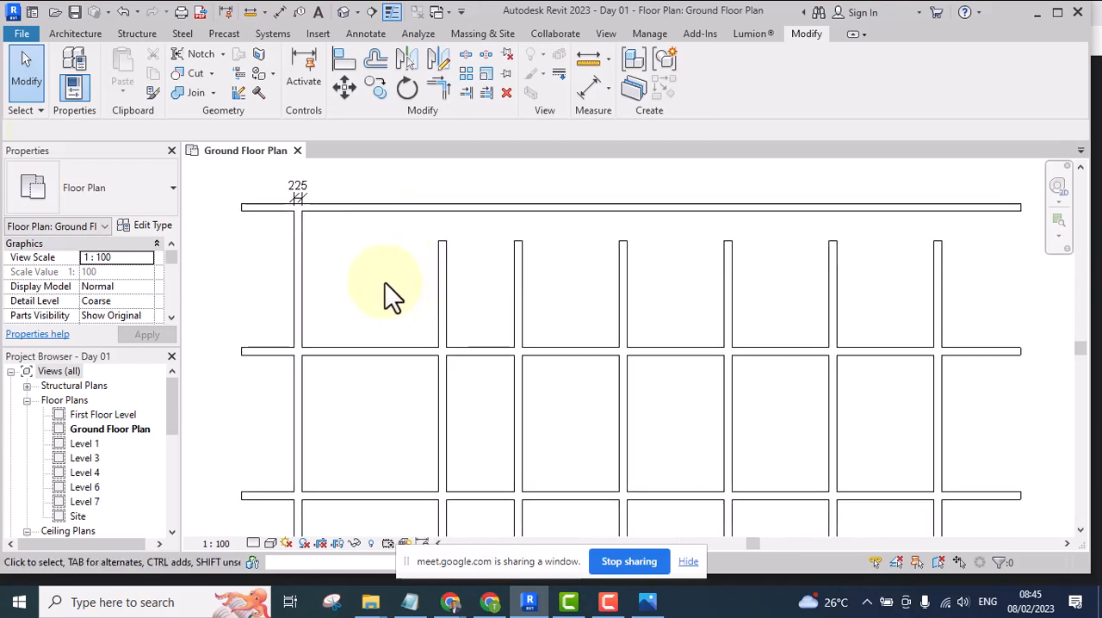
pyautogui.scroll(-3, 385, 283)
pyautogui.scroll(4, 349, 284)
pyautogui.click(387, 236)
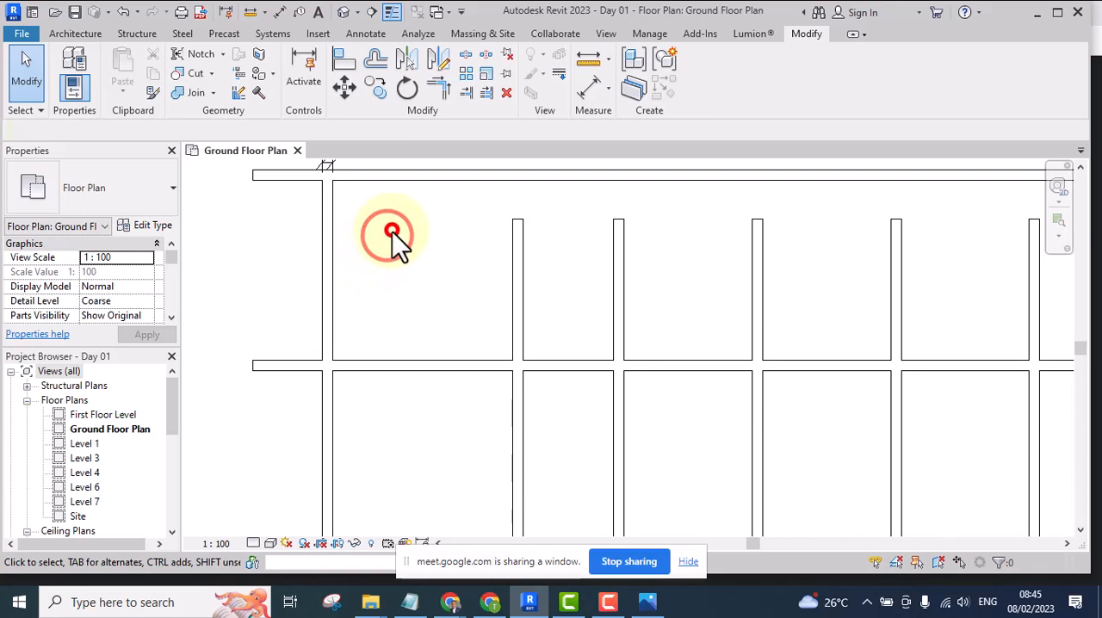
pyautogui.moveTo(392, 231); pyautogui.dragTo(277, 287)
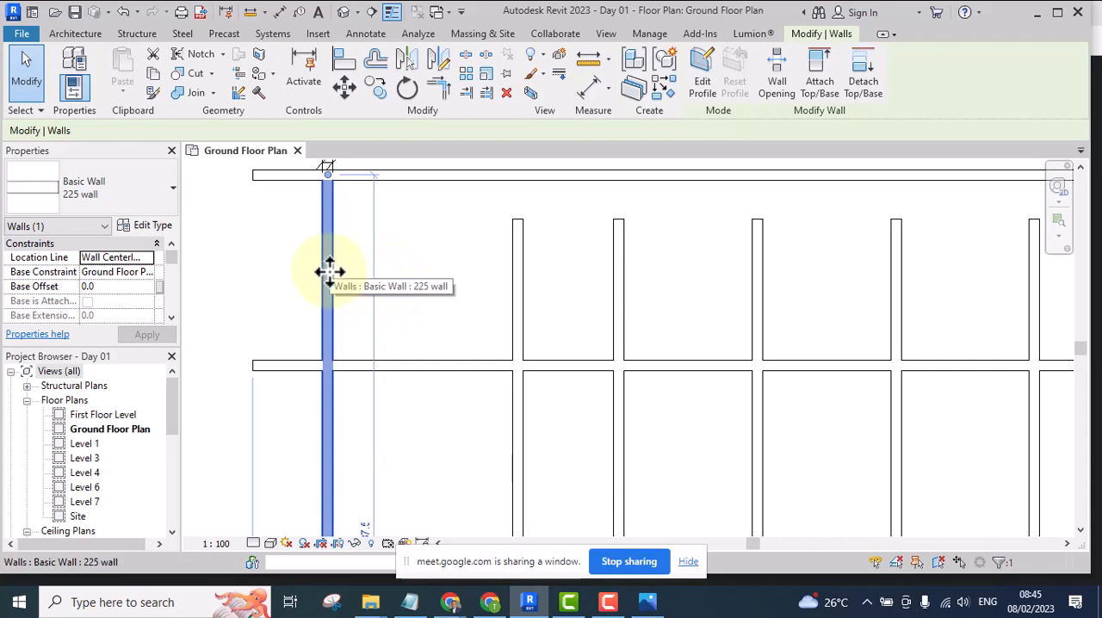
pyautogui.click(401, 272)
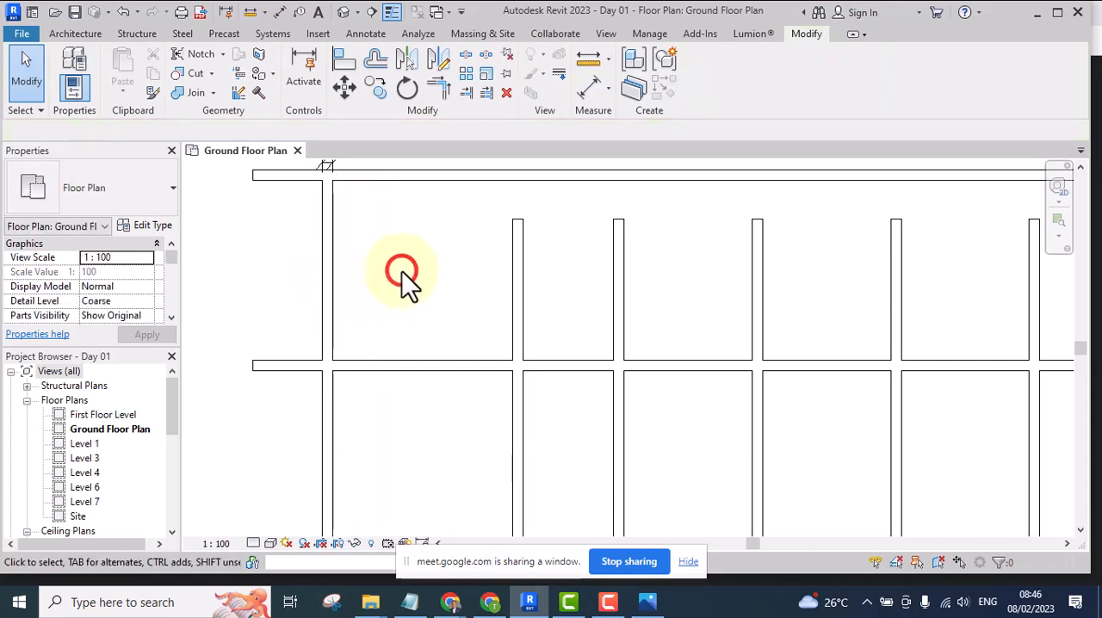
pyautogui.scroll(-3, 409, 255)
pyautogui.moveTo(409, 255); pyautogui.dragTo(290, 302, button='middle')
pyautogui.scroll(3, 394, 302)
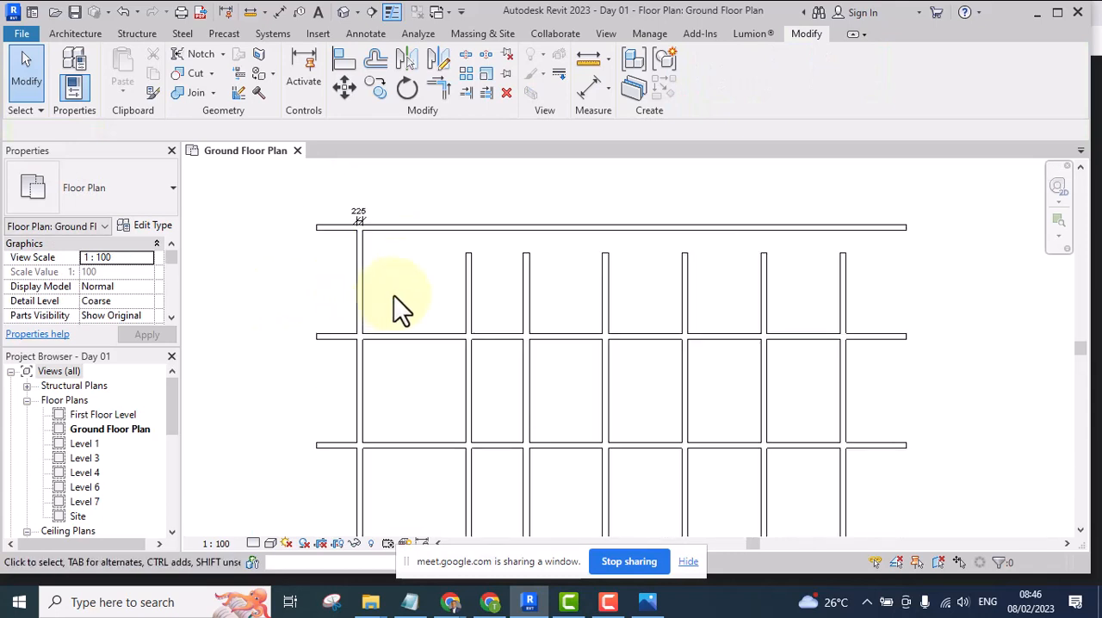
pyautogui.scroll(-2, 405, 305)
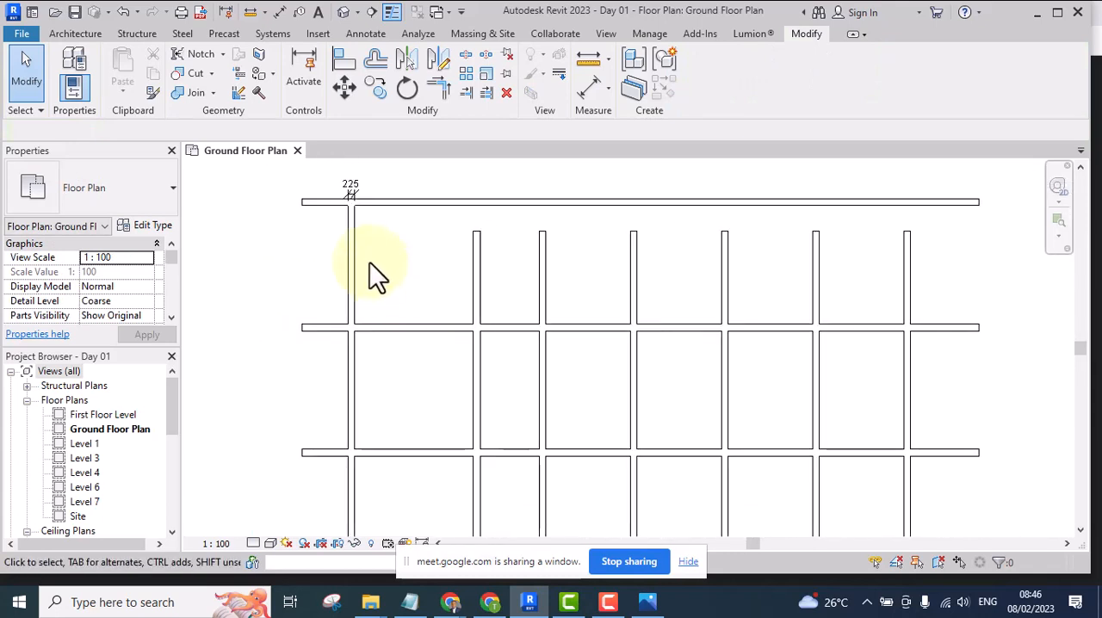
pyautogui.scroll(1, 375, 285)
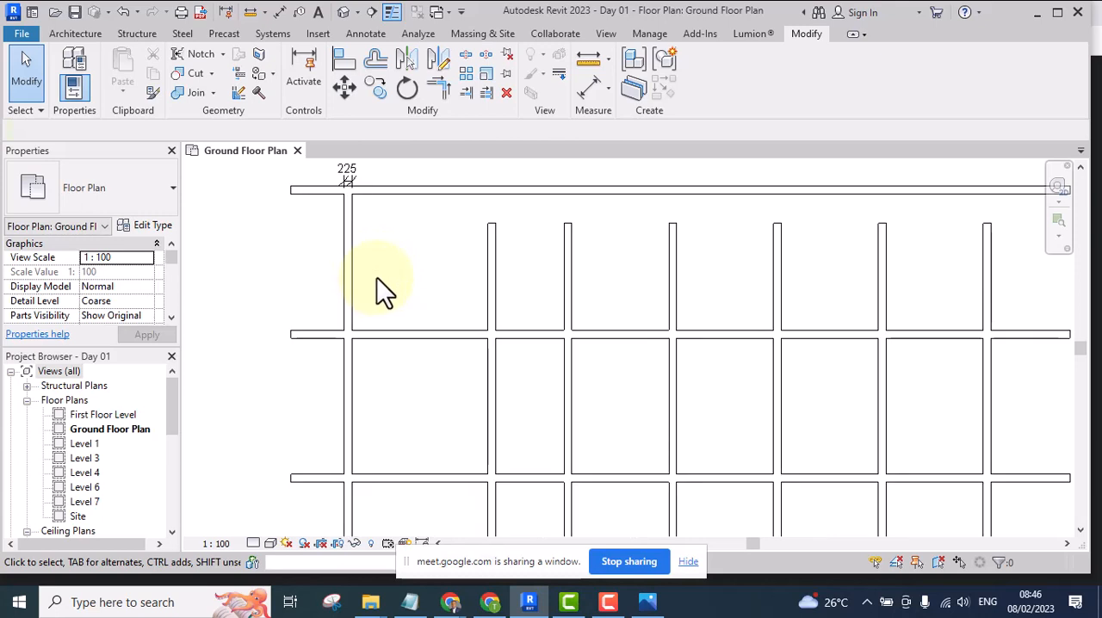
pyautogui.moveTo(376, 277); pyautogui.dragTo(362, 291, button='middle')
pyautogui.scroll(-2, 381, 305)
pyautogui.scroll(-1, 381, 306)
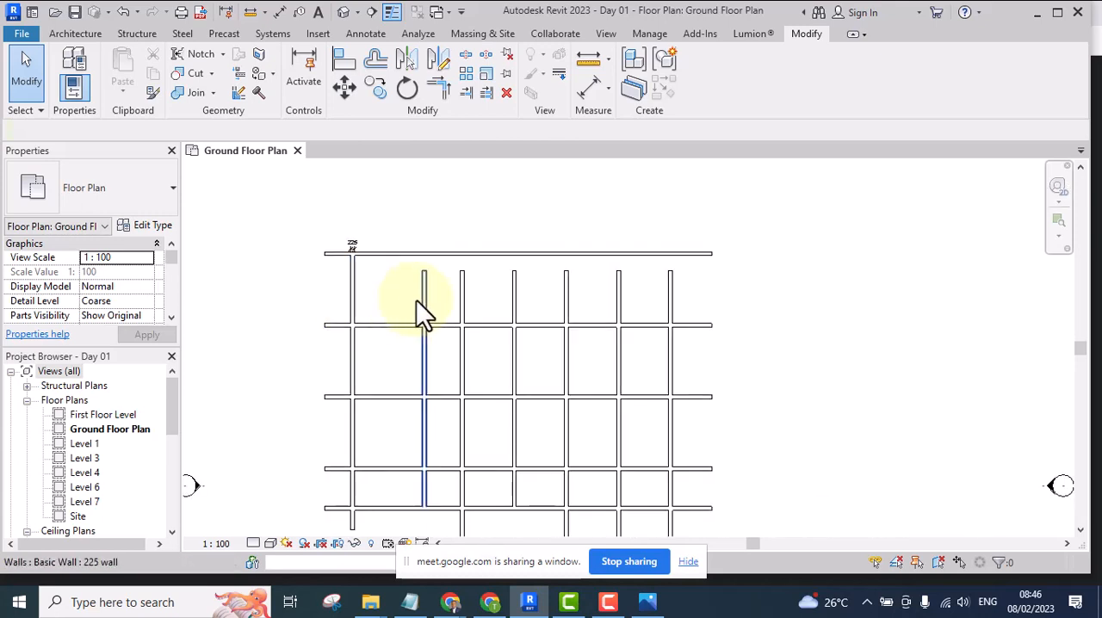
pyautogui.scroll(2, 357, 298)
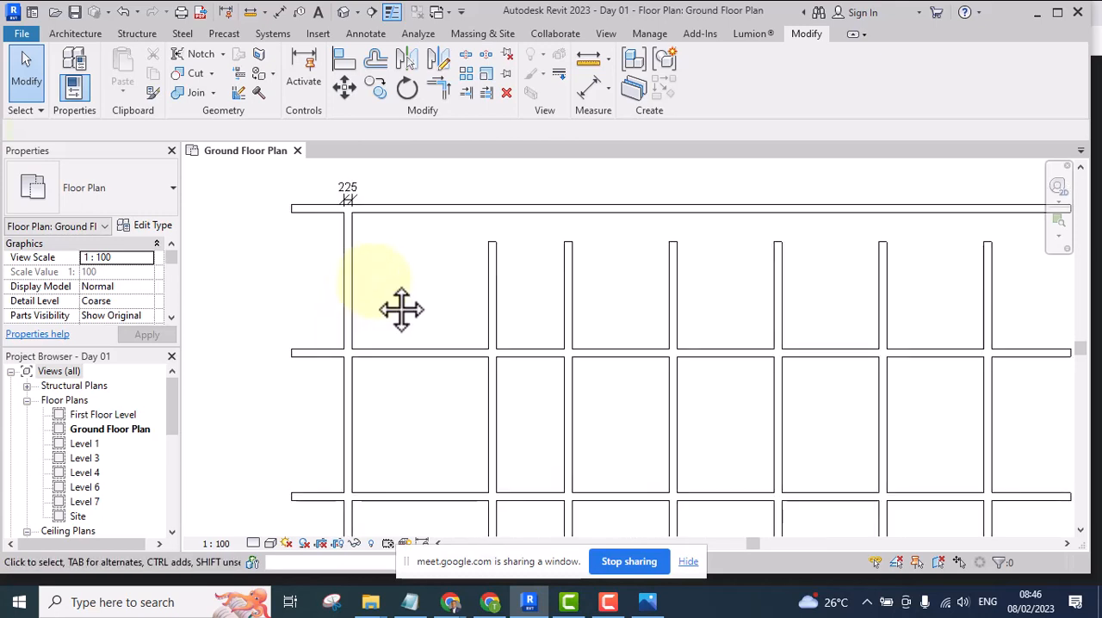
pyautogui.moveTo(401, 310); pyautogui.dragTo(394, 320, button='middle')
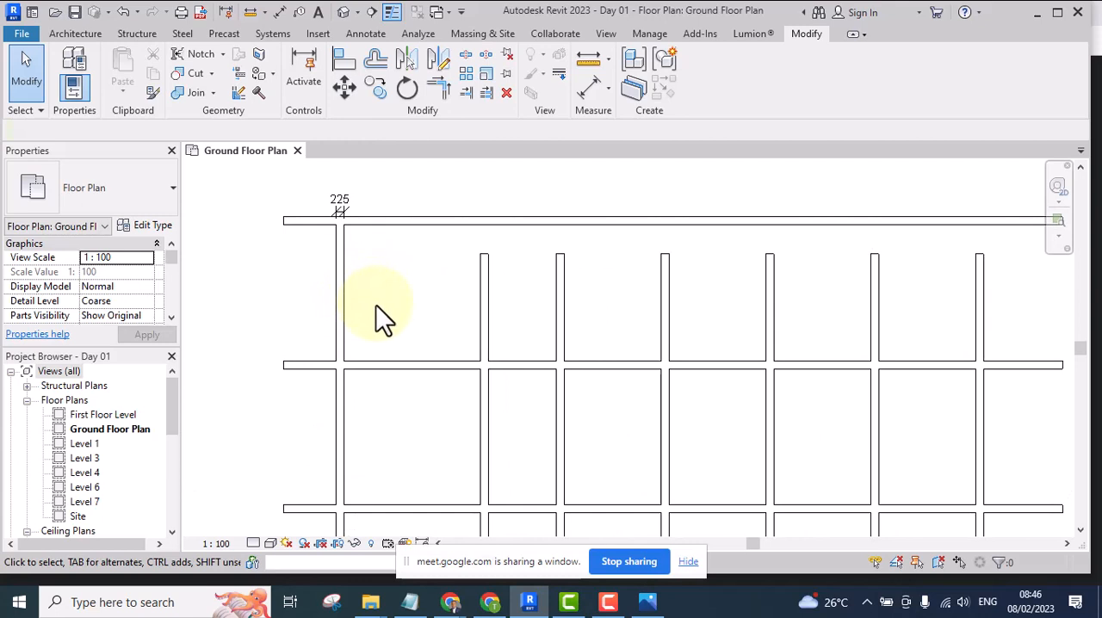
pyautogui.scroll(1, 385, 267)
pyautogui.moveTo(385, 267); pyautogui.dragTo(386, 289, button='middle')
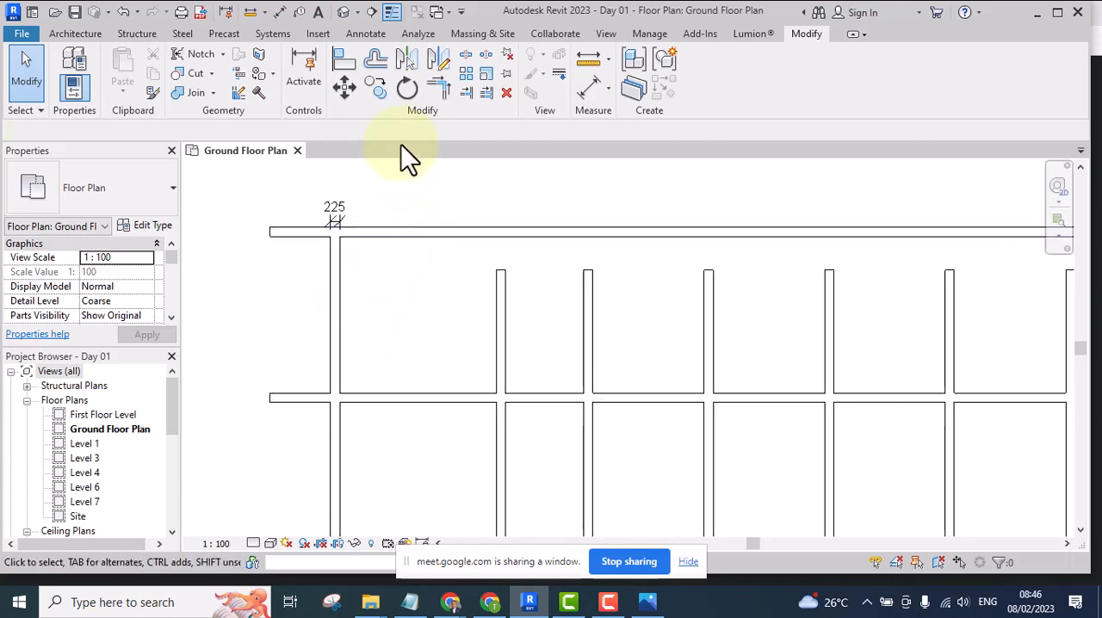
# Copy the leftmost vertical wall 5175 to the right, using two wall intersections along the second horizontal wall as start and end points
pyautogui.click(376, 88)
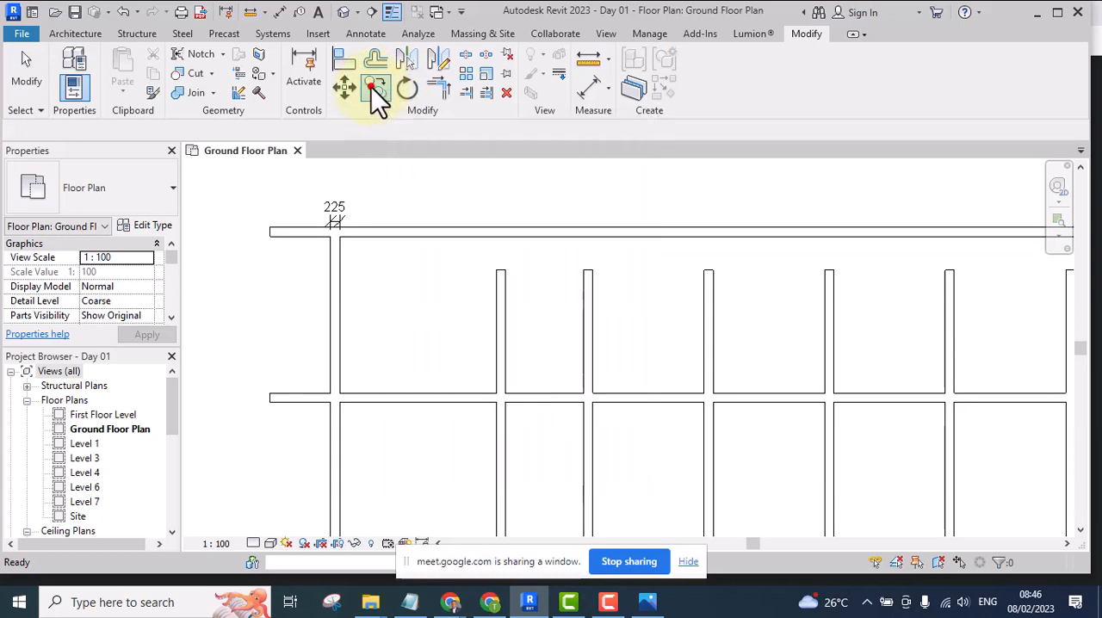
pyautogui.click(373, 89)
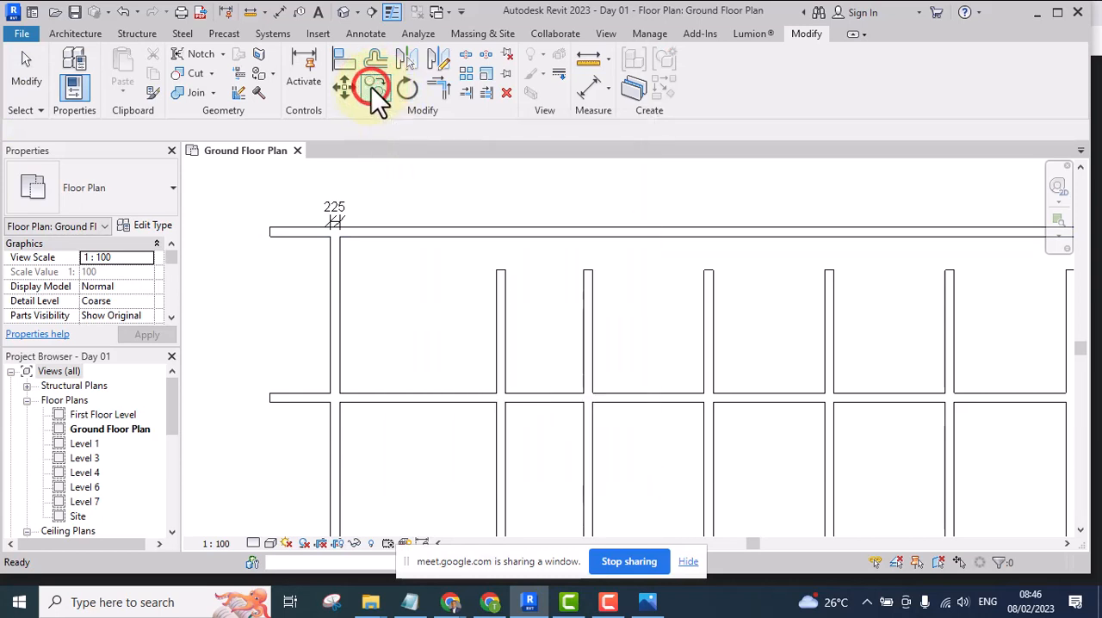
pyautogui.click(338, 299)
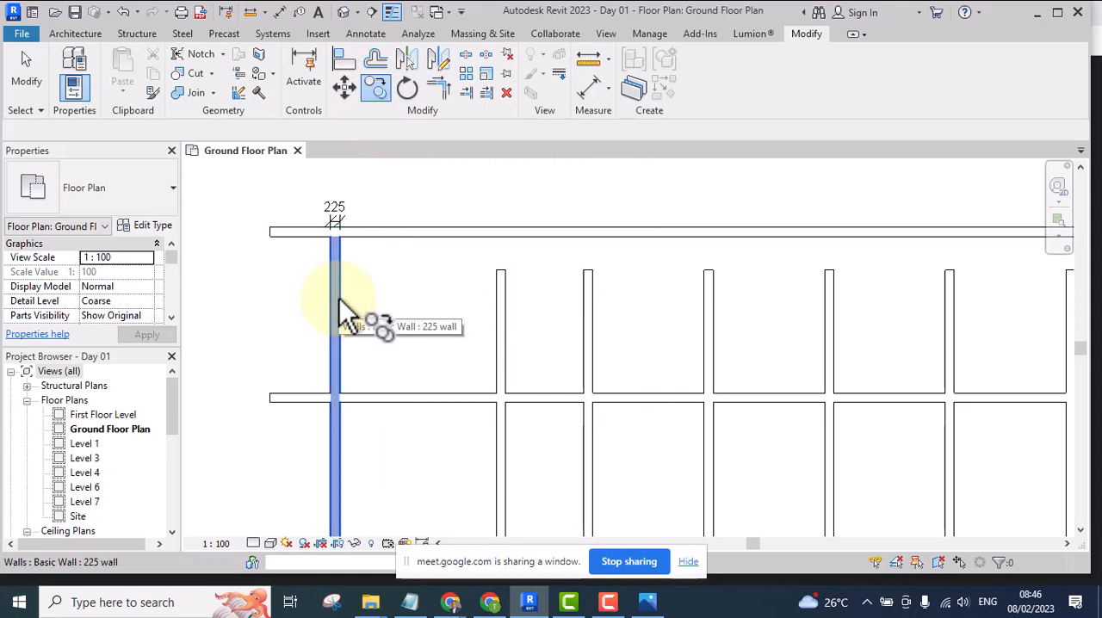
pyautogui.rightClick(401, 261)
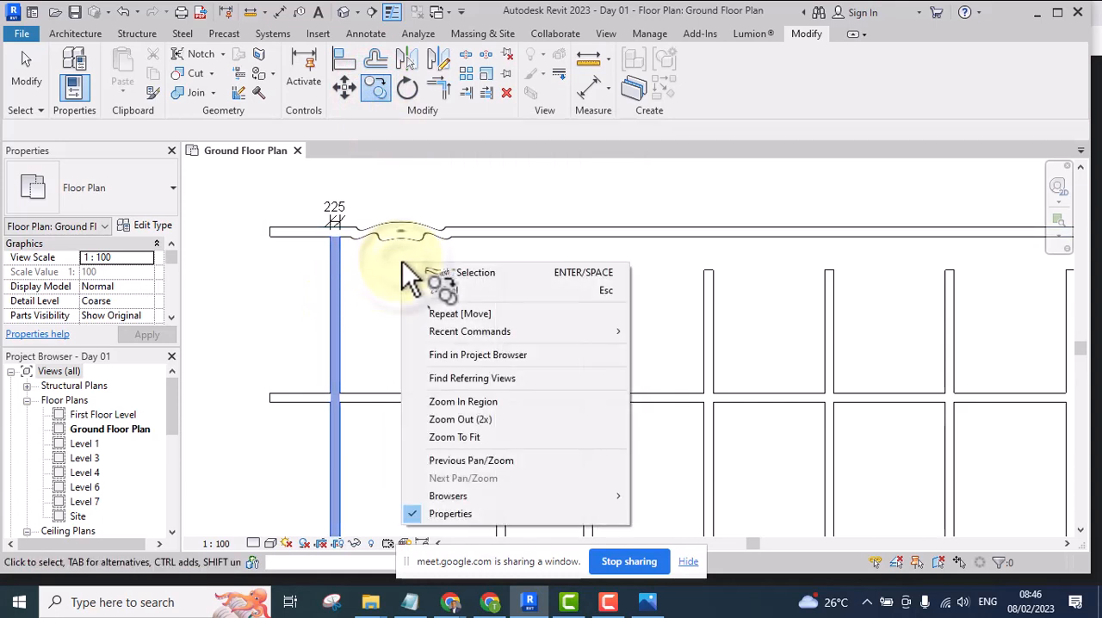
pyautogui.click(460, 274)
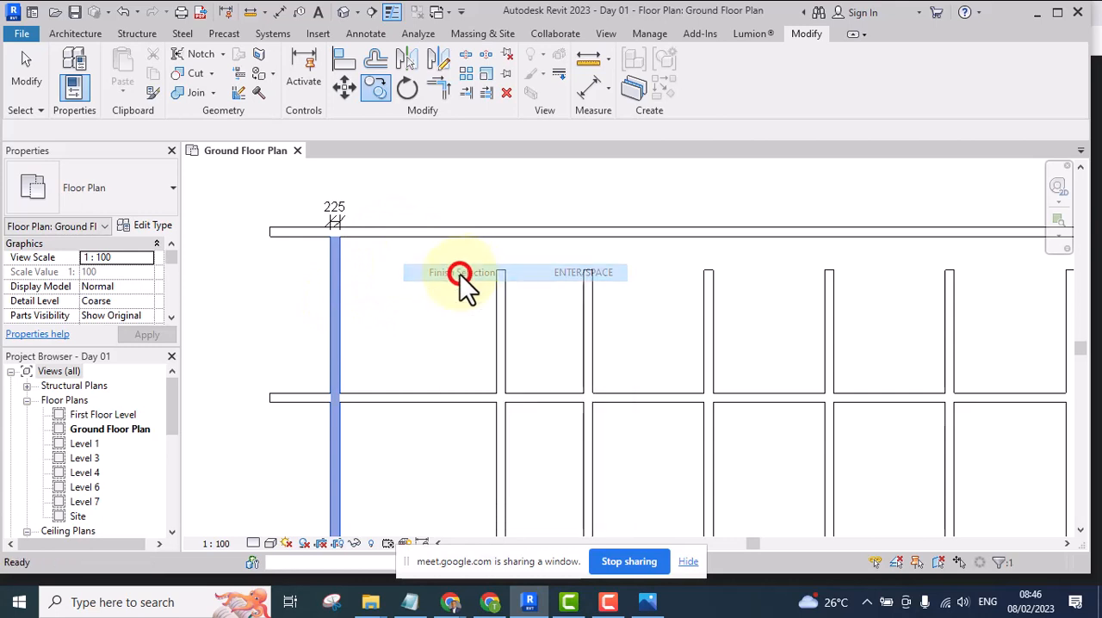
pyautogui.press('m')
pyautogui.press('v')
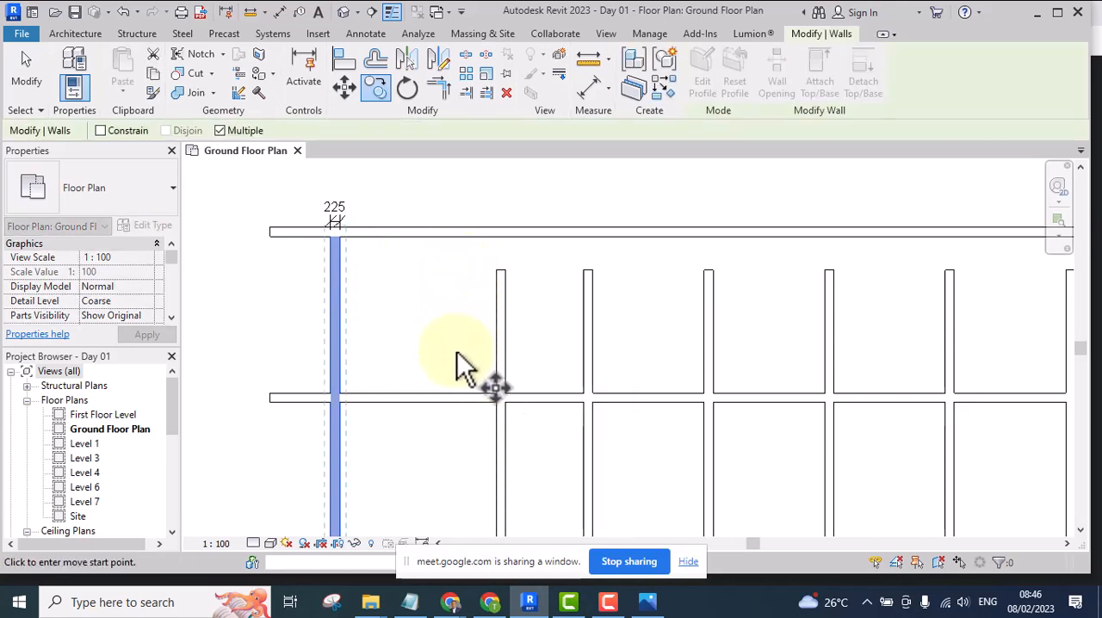
pyautogui.click(496, 391)
pyautogui.click(496, 393)
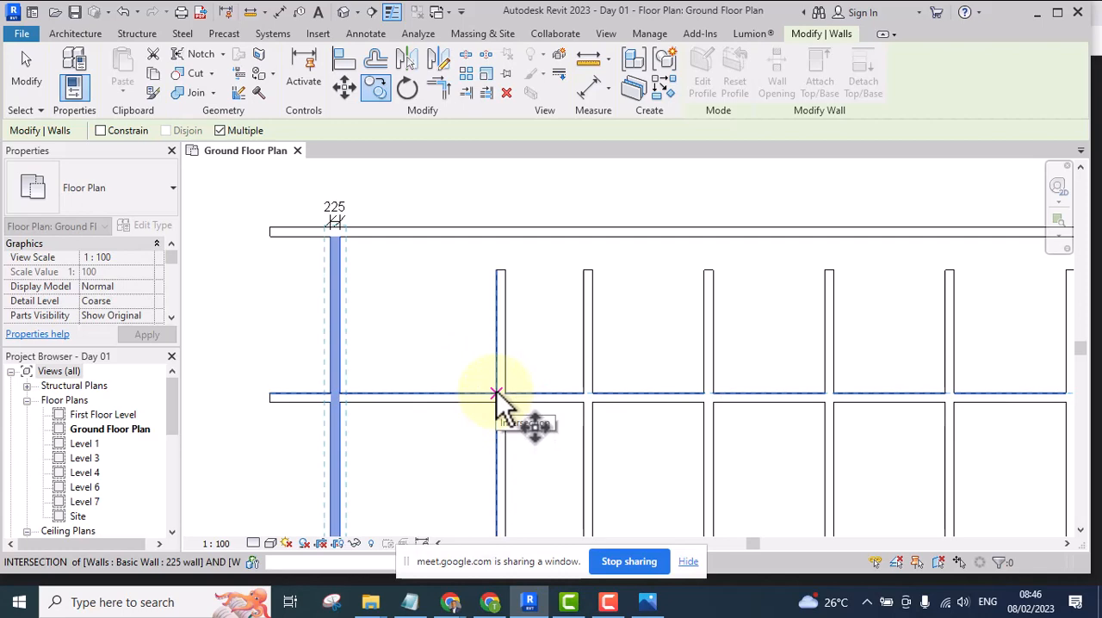
pyautogui.click(497, 392)
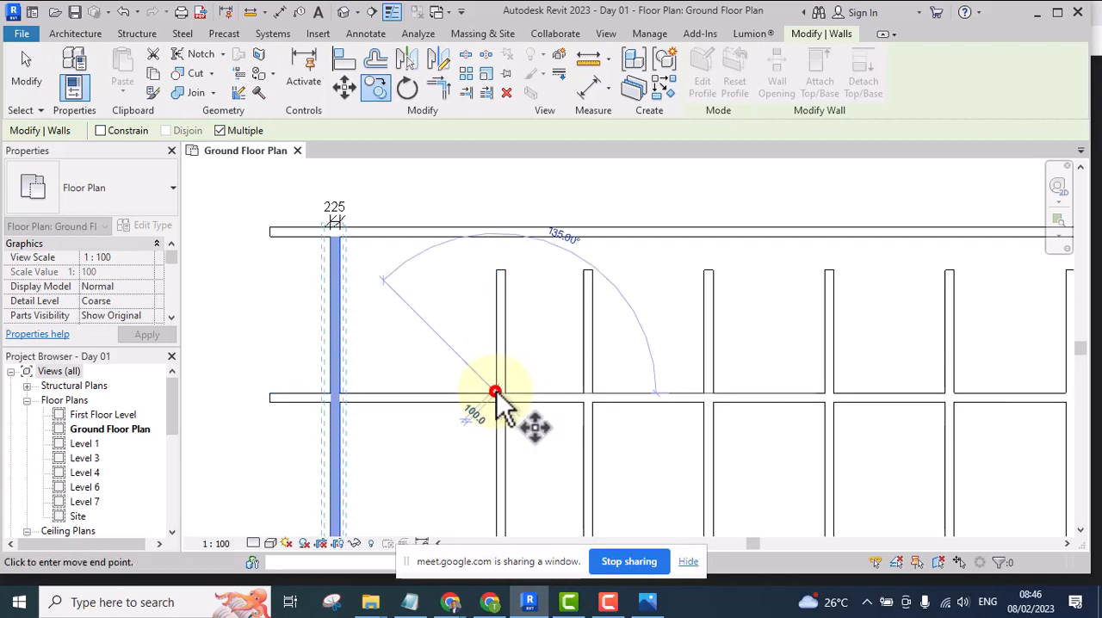
pyautogui.click(705, 391)
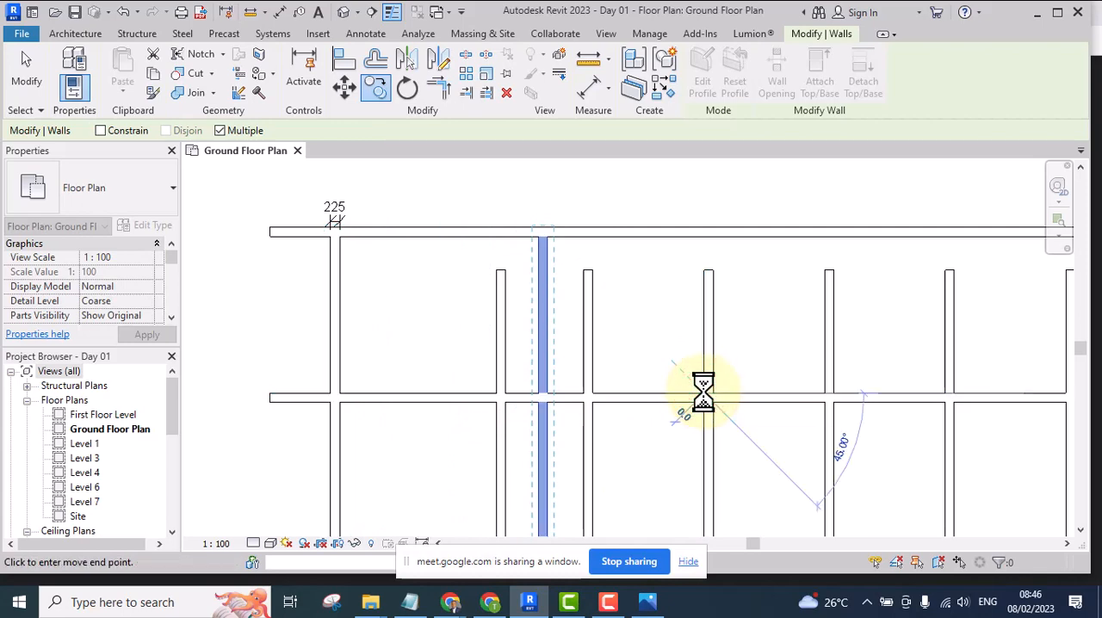
pyautogui.click(665, 345)
# Delete the five shorter vertical walls located between the leftmost and rightmost walls, keeping the copied full-height wall
pyautogui.moveTo(665, 345); pyautogui.dragTo(562, 301, button='middle')
pyautogui.scroll(-5, 562, 302)
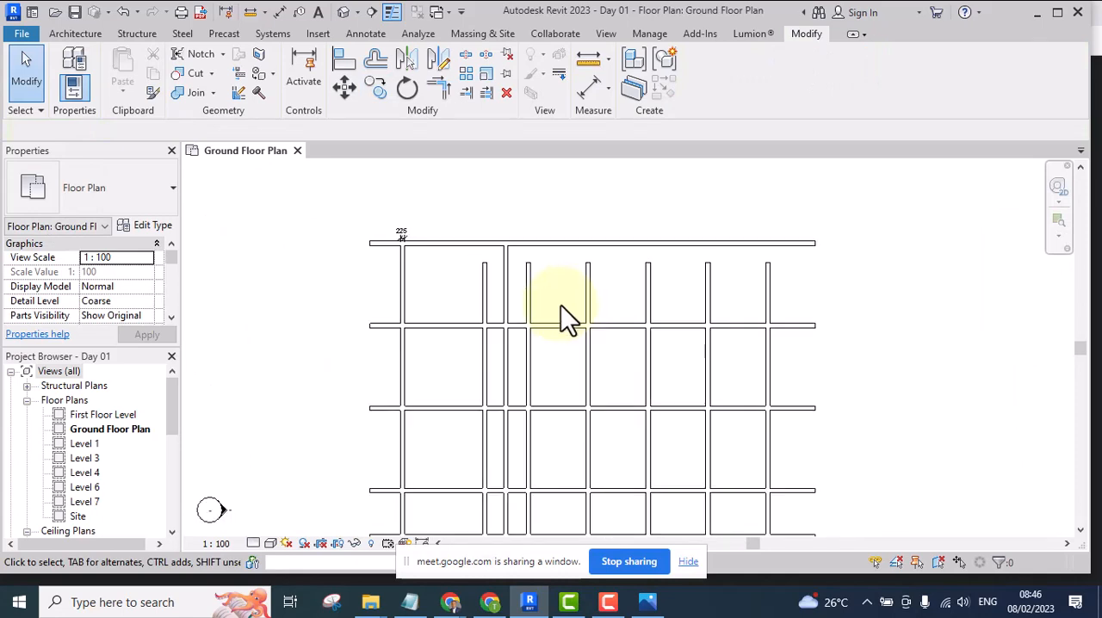
pyautogui.scroll(5, 509, 286)
pyautogui.scroll(-4, 569, 303)
pyautogui.scroll(2, 654, 297)
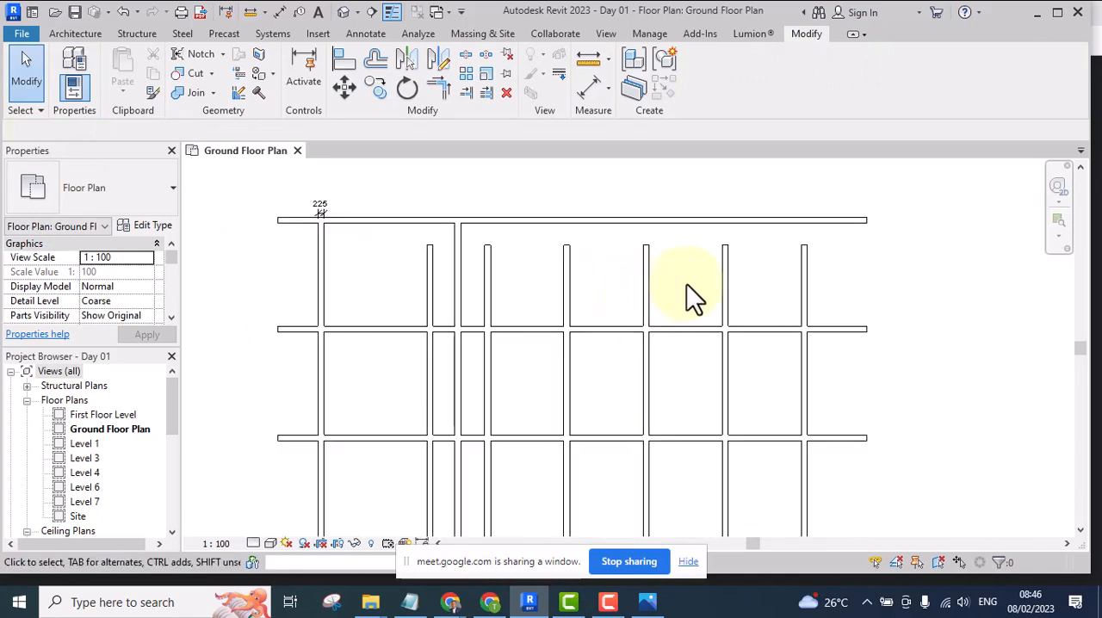
pyautogui.moveTo(754, 259); pyautogui.dragTo(487, 285)
pyautogui.press('Delete')
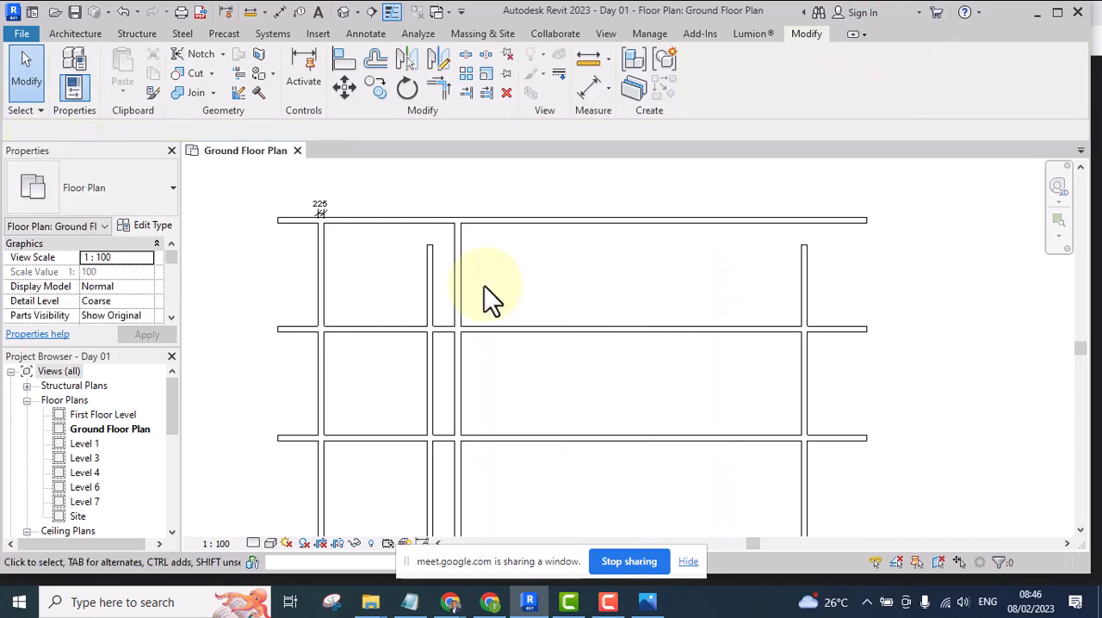
pyautogui.click(433, 291)
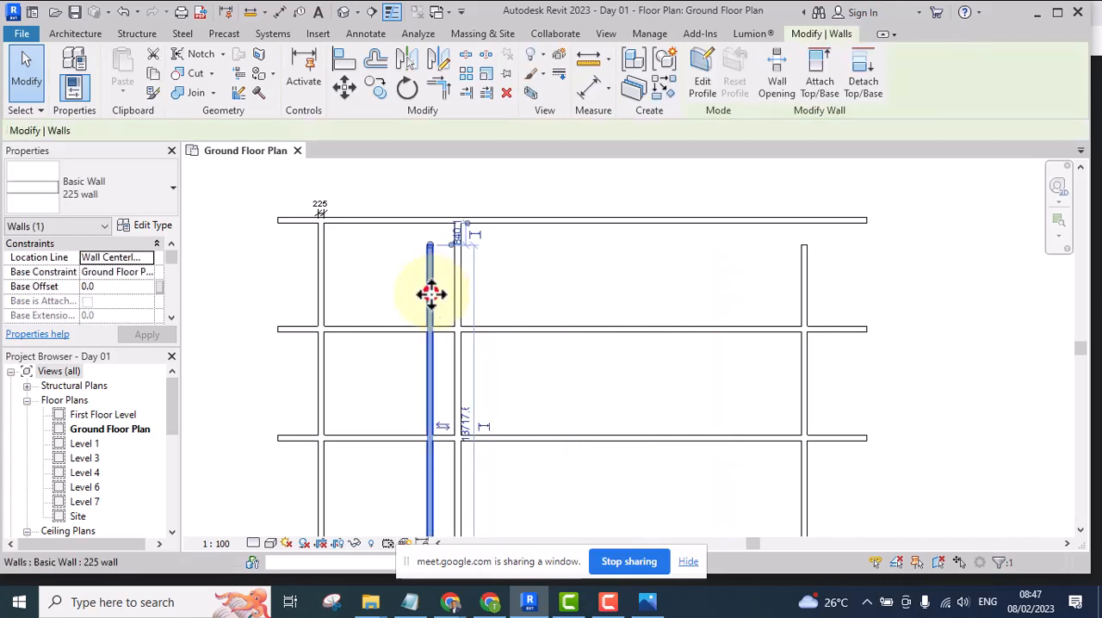
pyautogui.moveTo(430, 293); pyautogui.dragTo(649, 291)
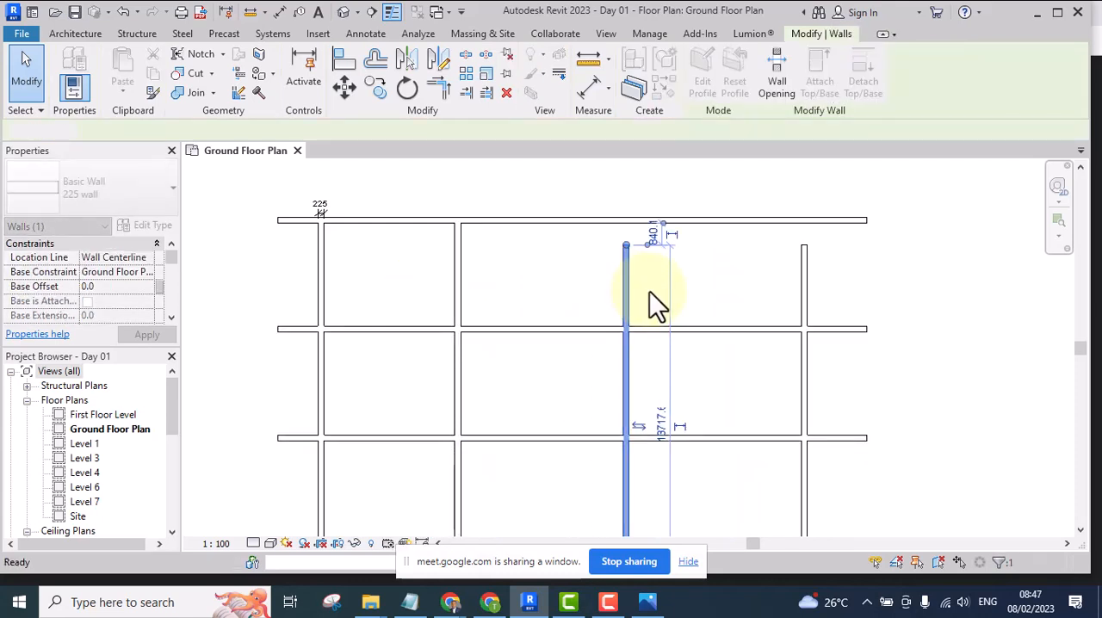
pyautogui.press('Delete')
pyautogui.click(503, 281)
# Delete the copied vertical wall and undo that deletion
pyautogui.click(455, 276)
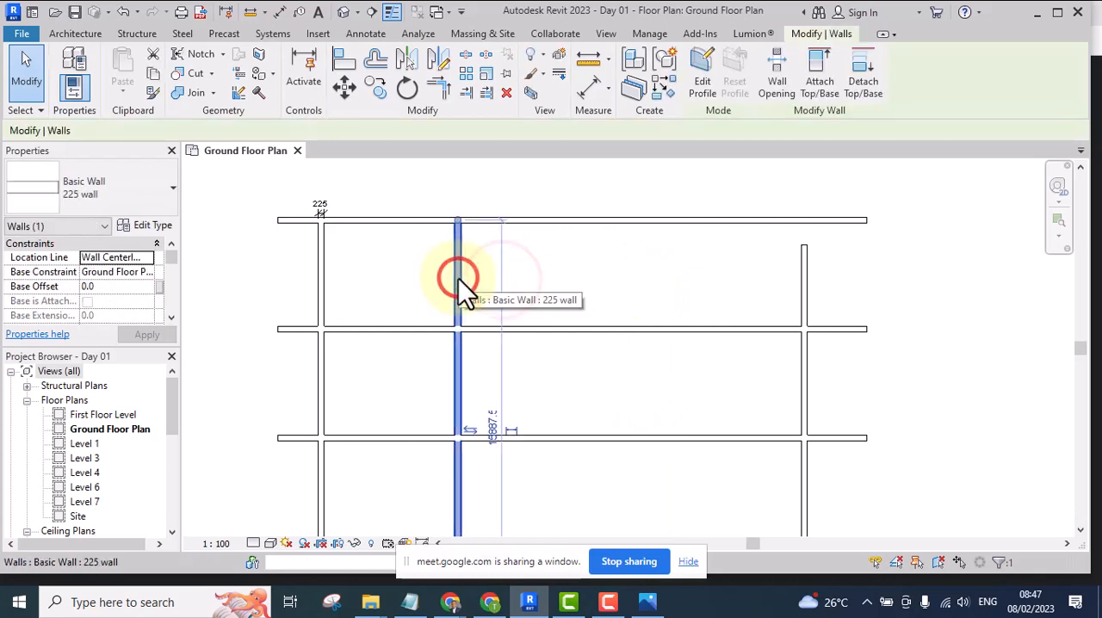
pyautogui.press('Delete')
pyautogui.scroll(-2, 508, 276)
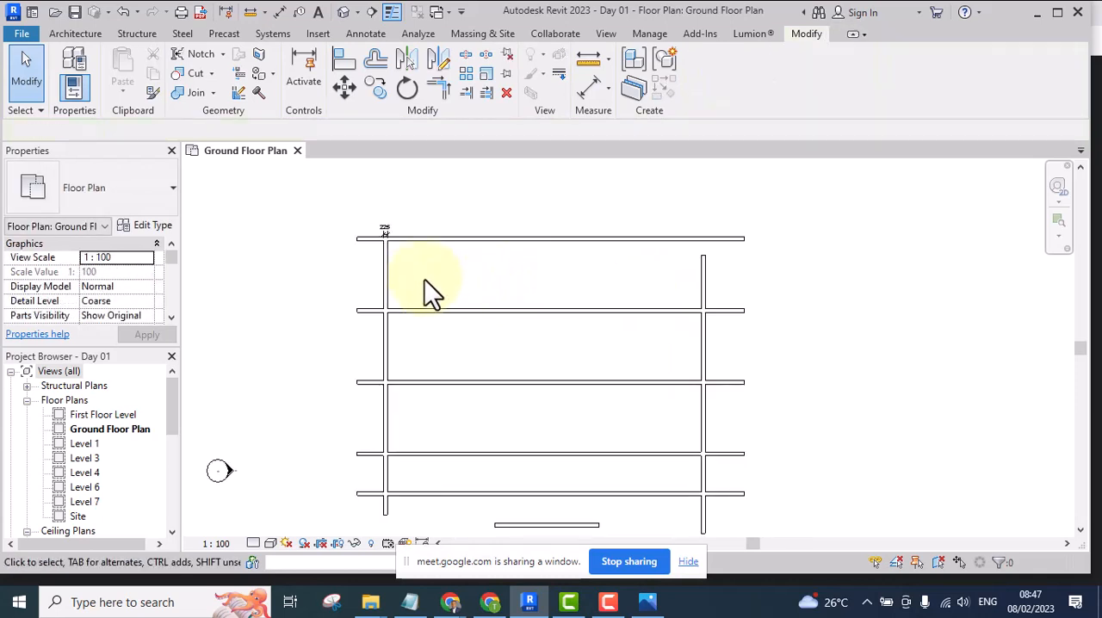
pyautogui.hotkey('ctrl', 'z')
pyautogui.click(517, 275)
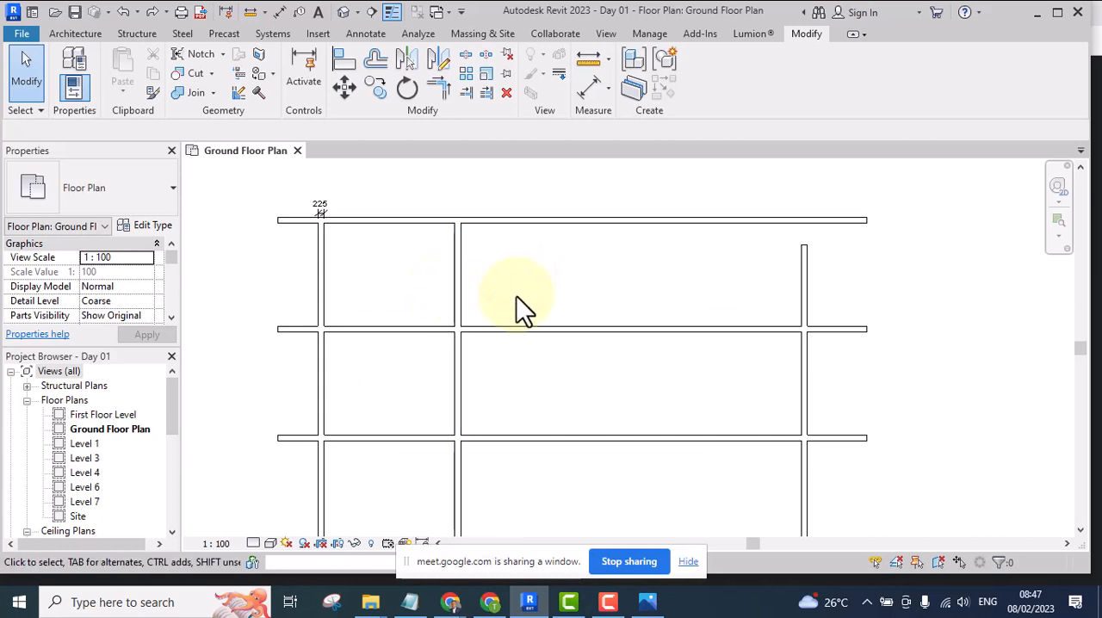
pyautogui.click(511, 265)
pyautogui.click(372, 255)
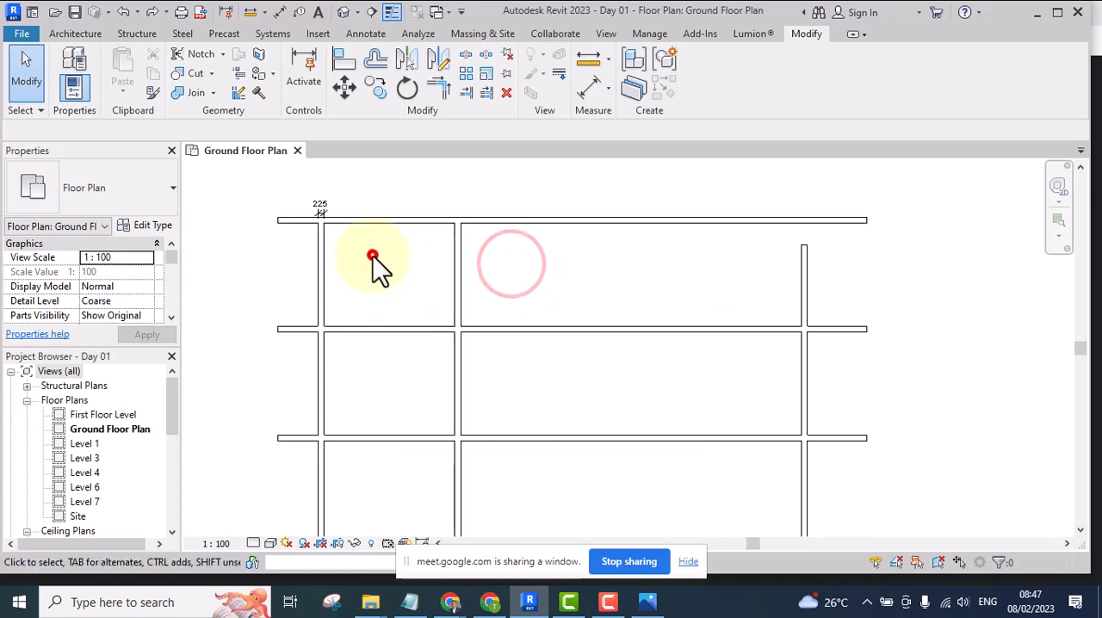
pyautogui.moveTo(372, 255); pyautogui.dragTo(297, 296)
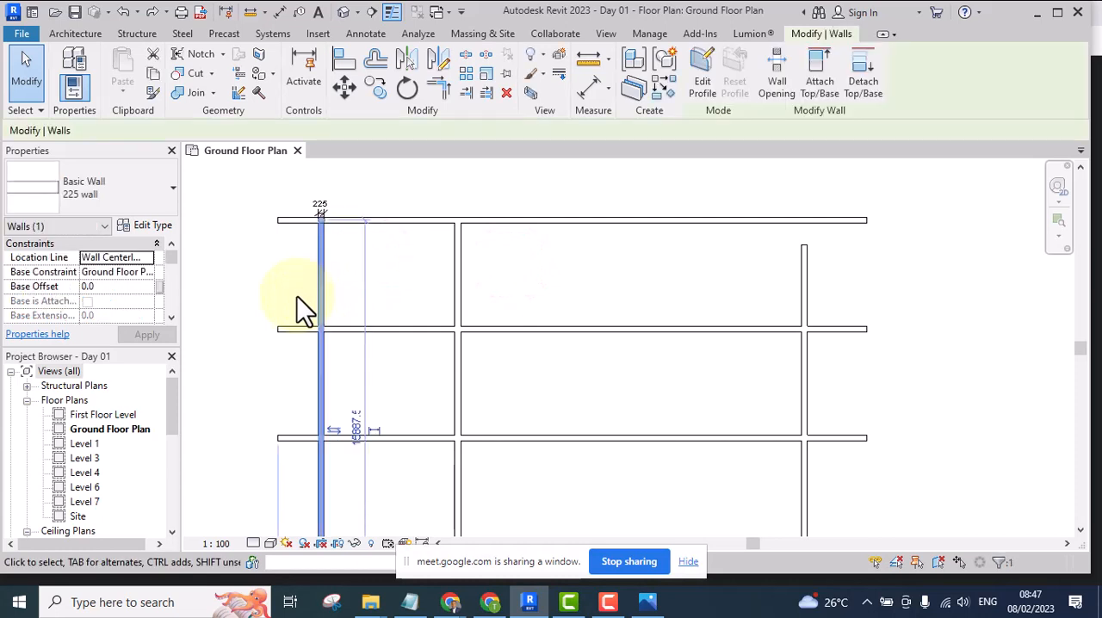
pyautogui.click(483, 284)
# Place an aligned dimension between the facing inner faces of the leftmost wall and its copy, in the uppermost bay
pyautogui.scroll(2, 390, 288)
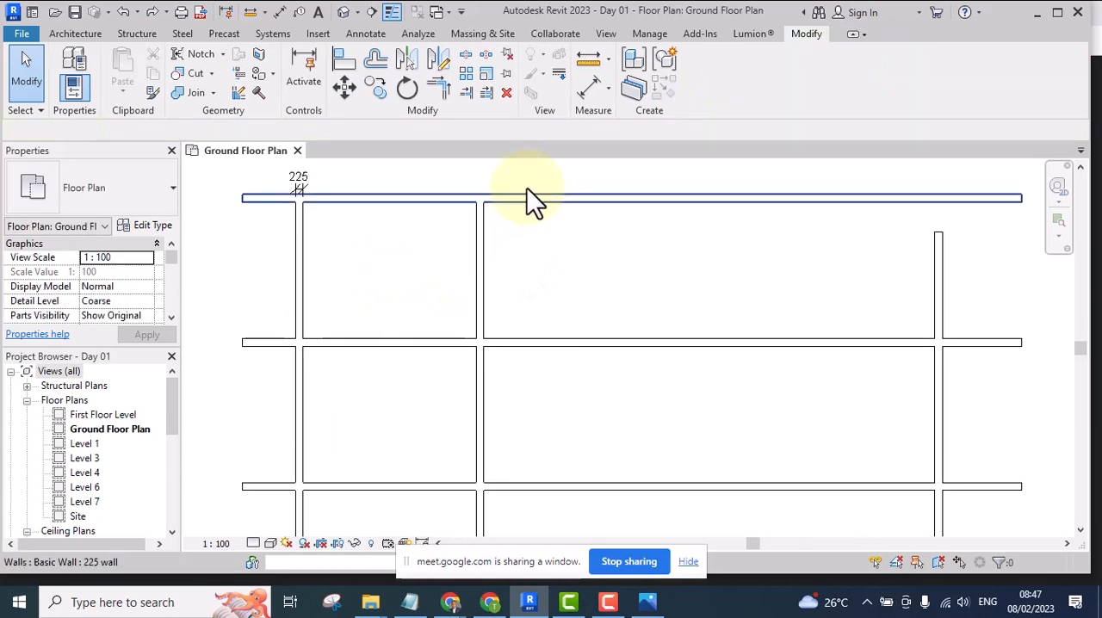
pyautogui.click(592, 84)
pyautogui.scroll(3, 308, 310)
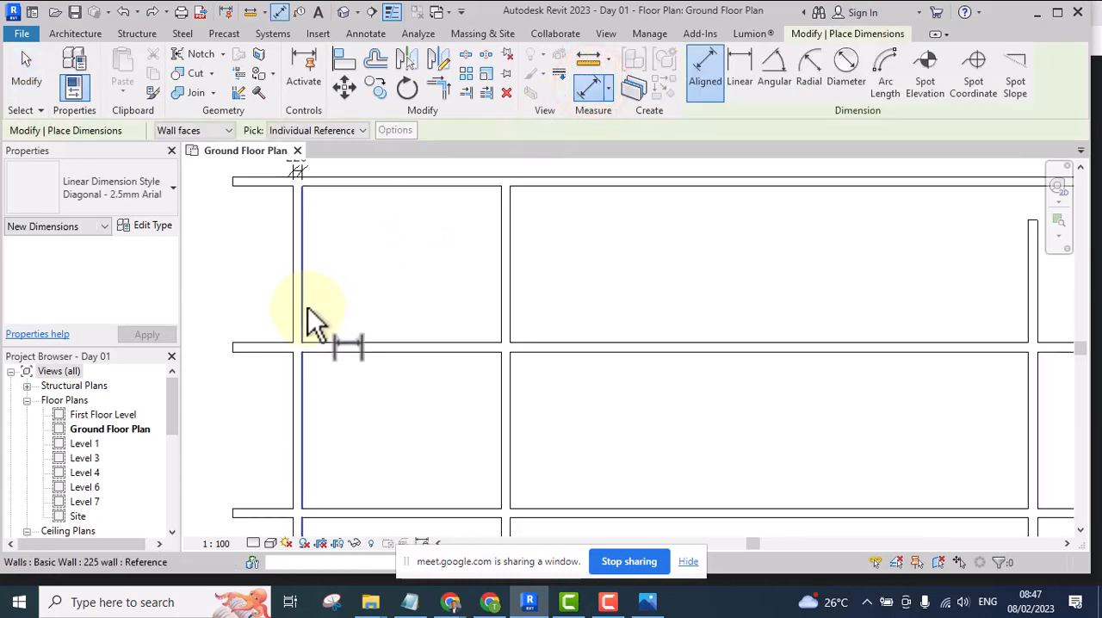
pyautogui.click(303, 303)
pyautogui.click(534, 305)
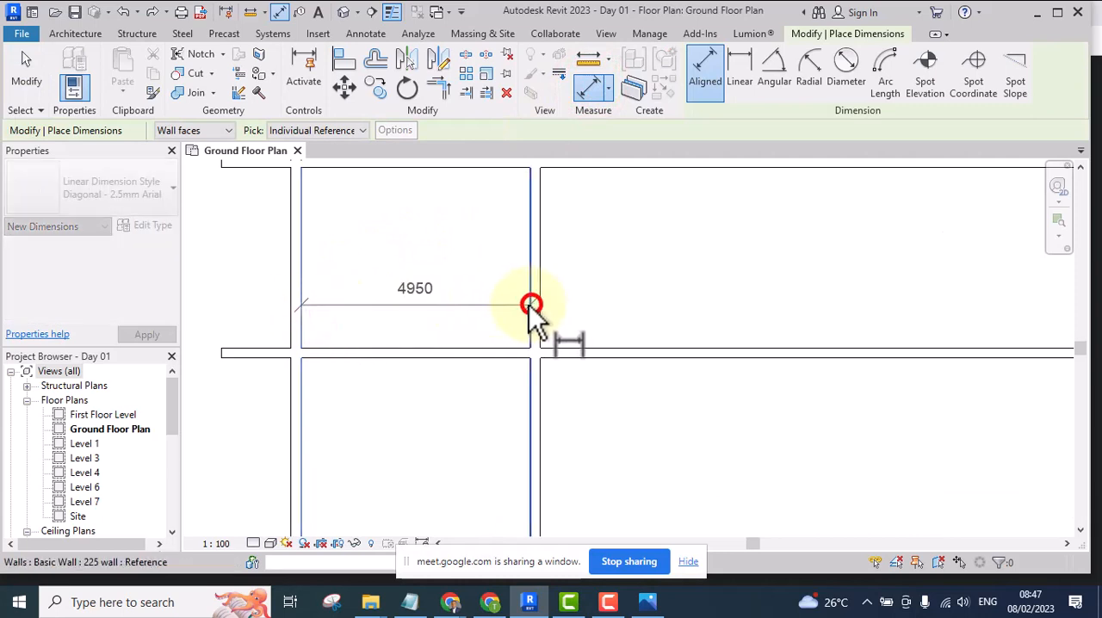
pyautogui.scroll(1, 482, 284)
pyautogui.click(452, 256)
pyautogui.scroll(-5, 468, 316)
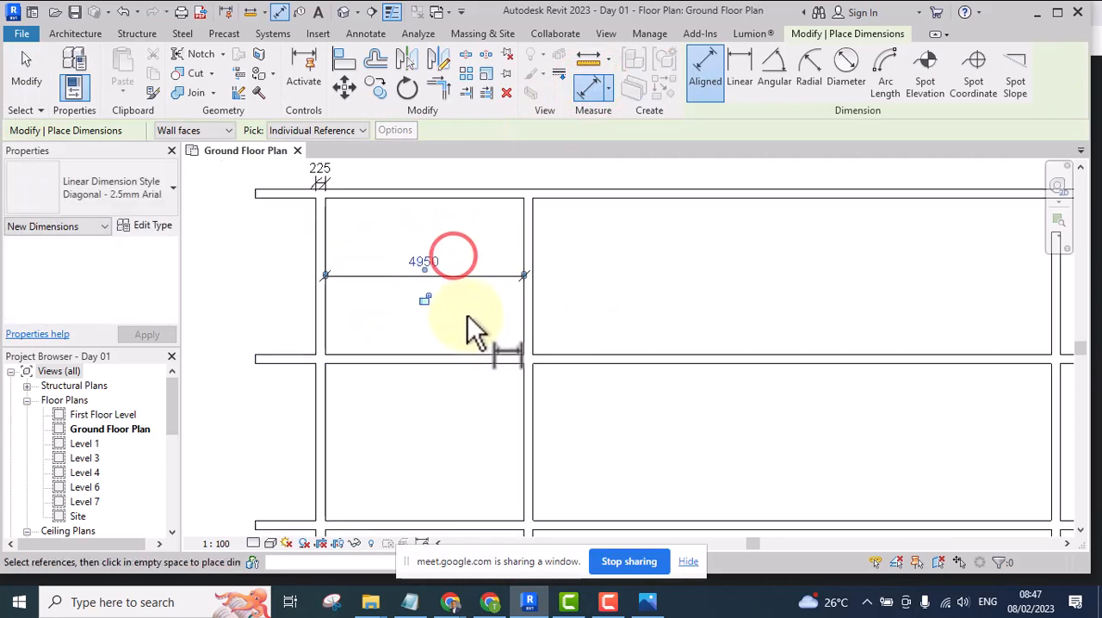
pyautogui.scroll(-1, 568, 263)
pyautogui.click(567, 263)
pyautogui.press('Escape')
pyautogui.scroll(3, 464, 274)
pyautogui.scroll(3, 462, 273)
pyautogui.scroll(-2, 461, 281)
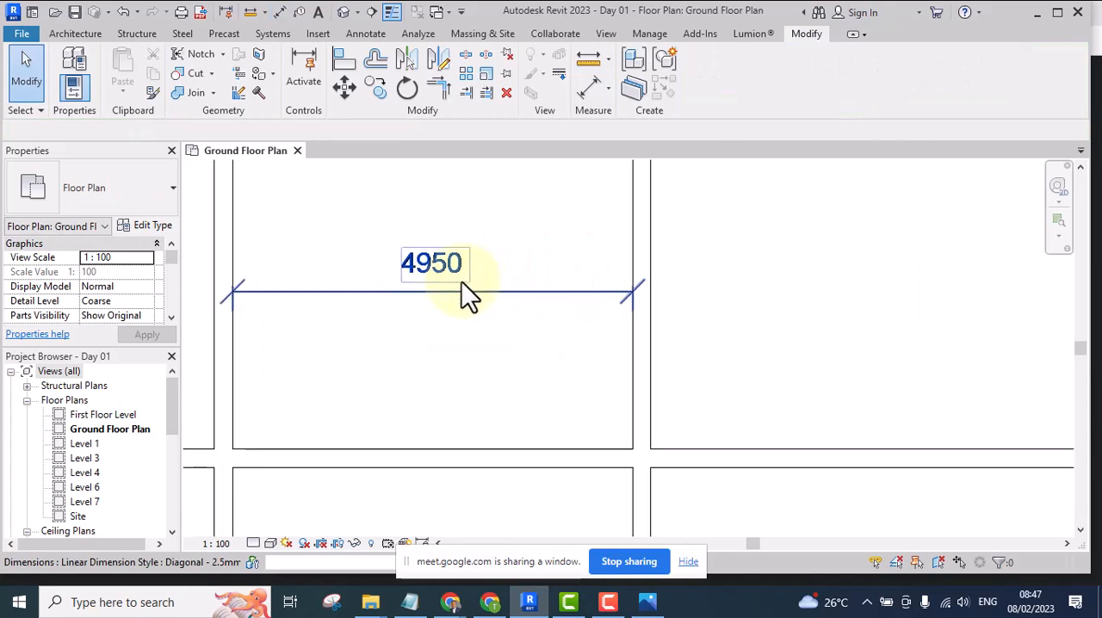
pyautogui.scroll(2, 495, 297)
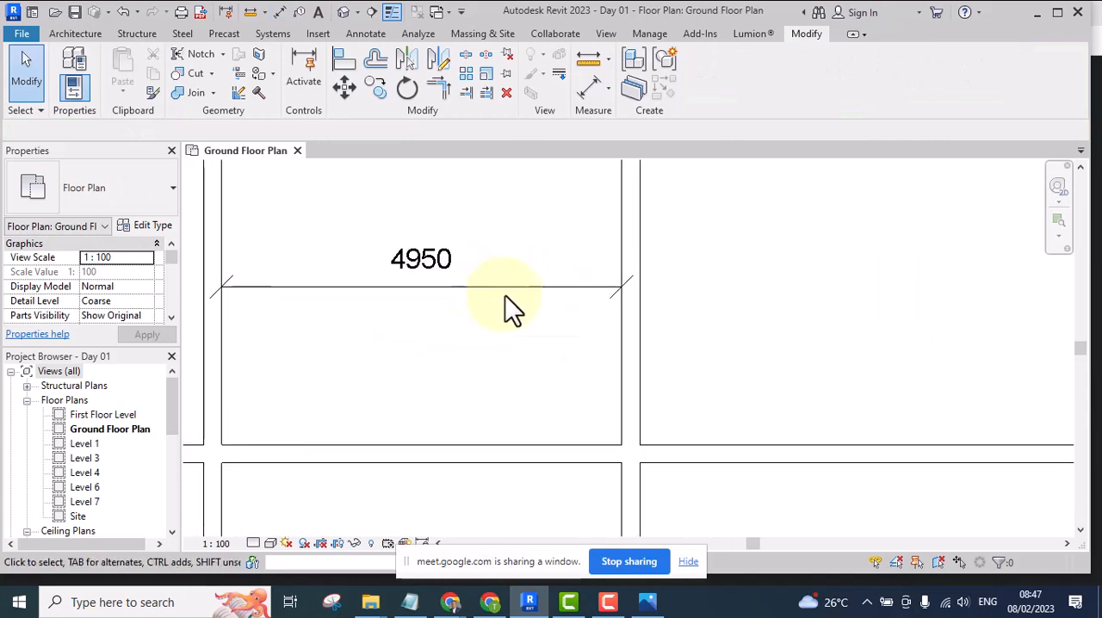
# Examine the dimensioned spacing between the leftmost wall and its copy in the uppermost bay
pyautogui.scroll(-2, 589, 283)
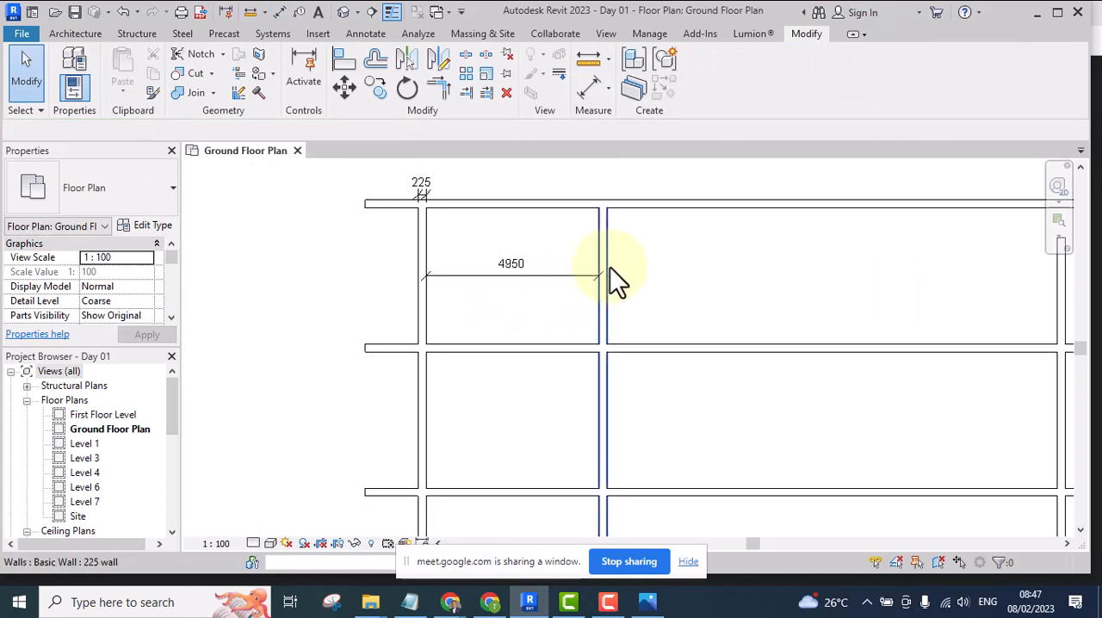
pyautogui.moveTo(610, 267); pyautogui.dragTo(630, 311, button='middle')
pyautogui.scroll(3, 526, 310)
pyautogui.scroll(-3, 517, 305)
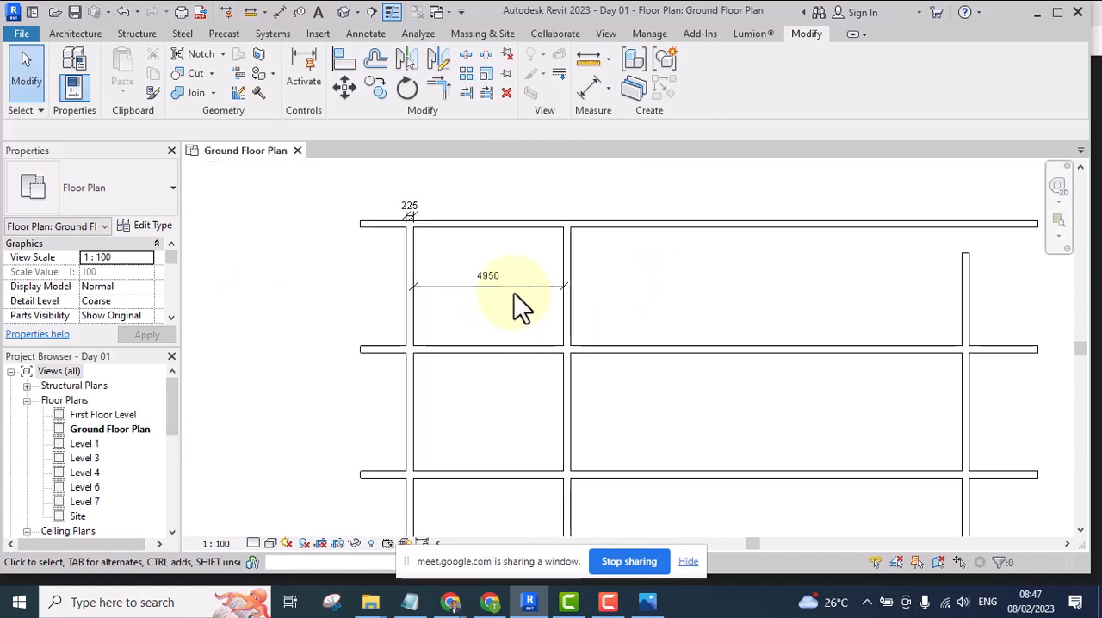
pyautogui.scroll(1, 482, 308)
pyautogui.scroll(1, 482, 308)
pyautogui.scroll(-1, 404, 311)
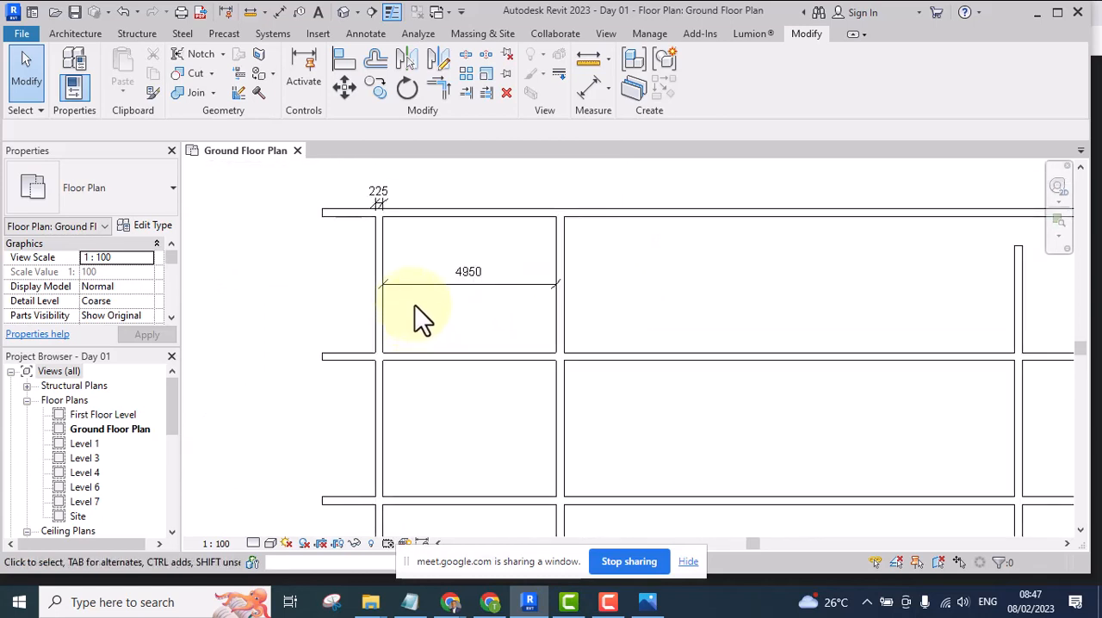
pyautogui.scroll(1, 386, 326)
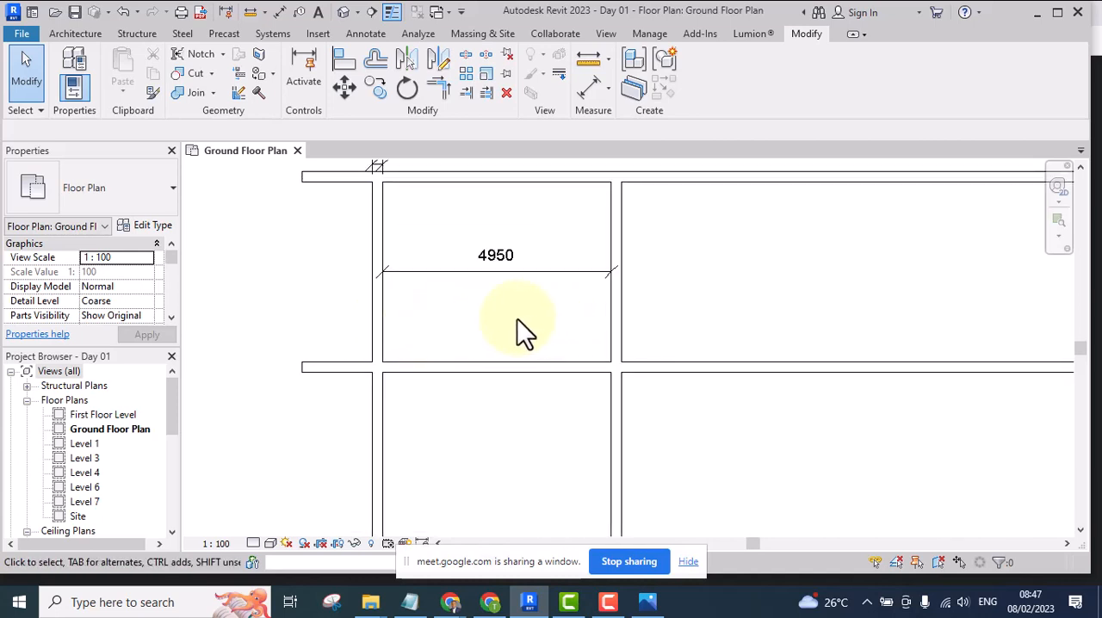
pyautogui.scroll(-3, 518, 321)
pyautogui.scroll(2, 518, 324)
pyautogui.moveTo(519, 322); pyautogui.dragTo(447, 336, button='middle')
pyautogui.scroll(-4, 461, 320)
pyautogui.scroll(2, 459, 326)
# Copy the leftmost wall to the right, from the second vertical wall's left-face intersection to the rightmost wall's along the second horizontal wall
pyautogui.click(429, 292)
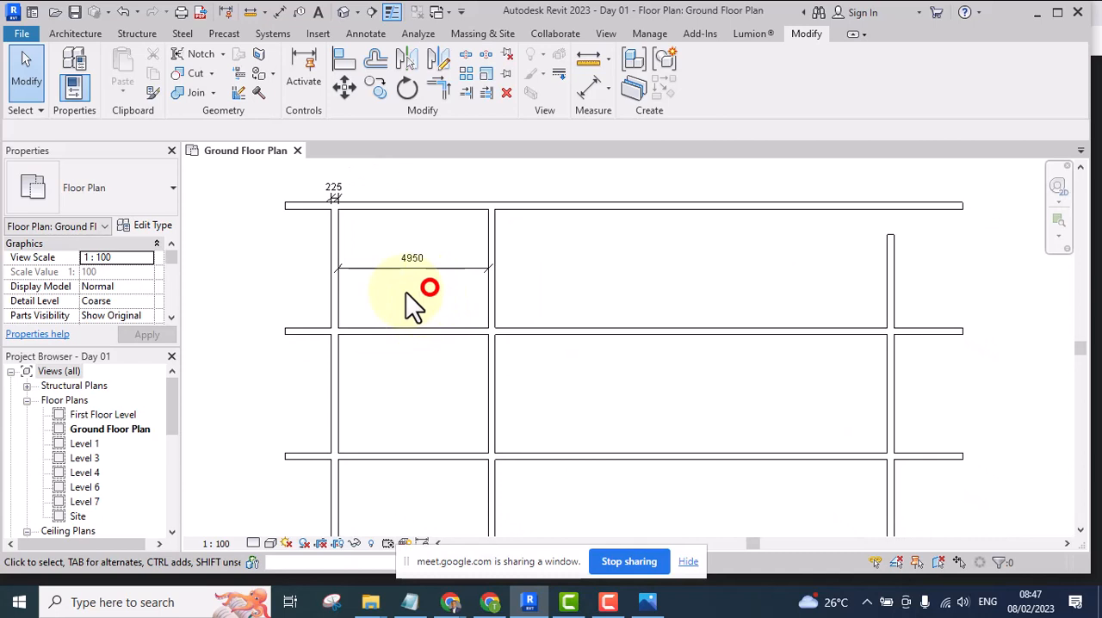
pyautogui.click(305, 310)
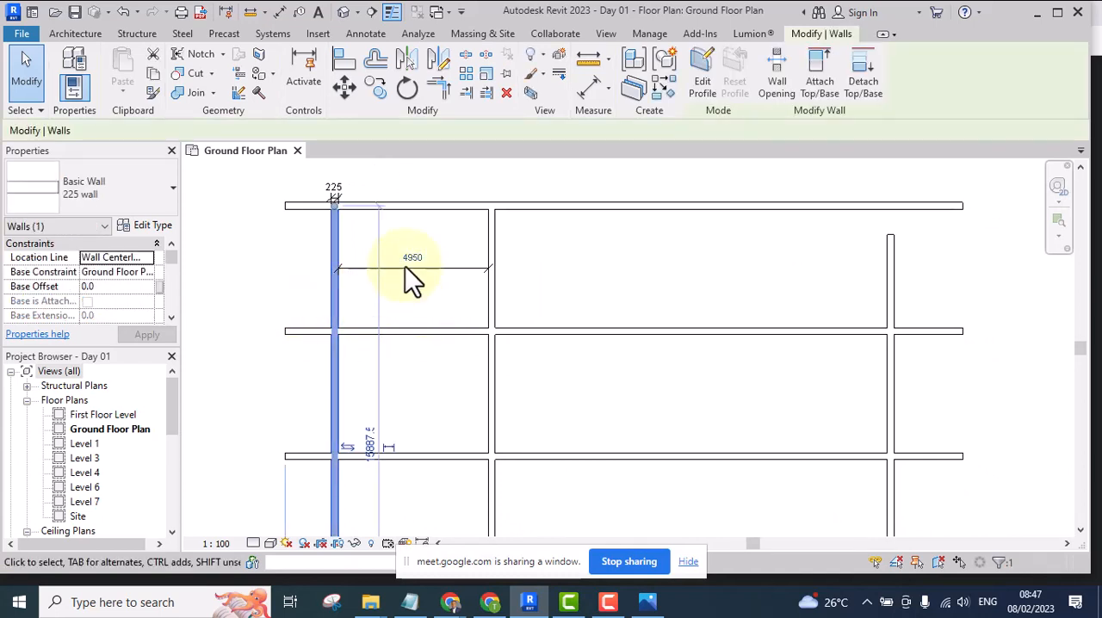
pyautogui.click(378, 87)
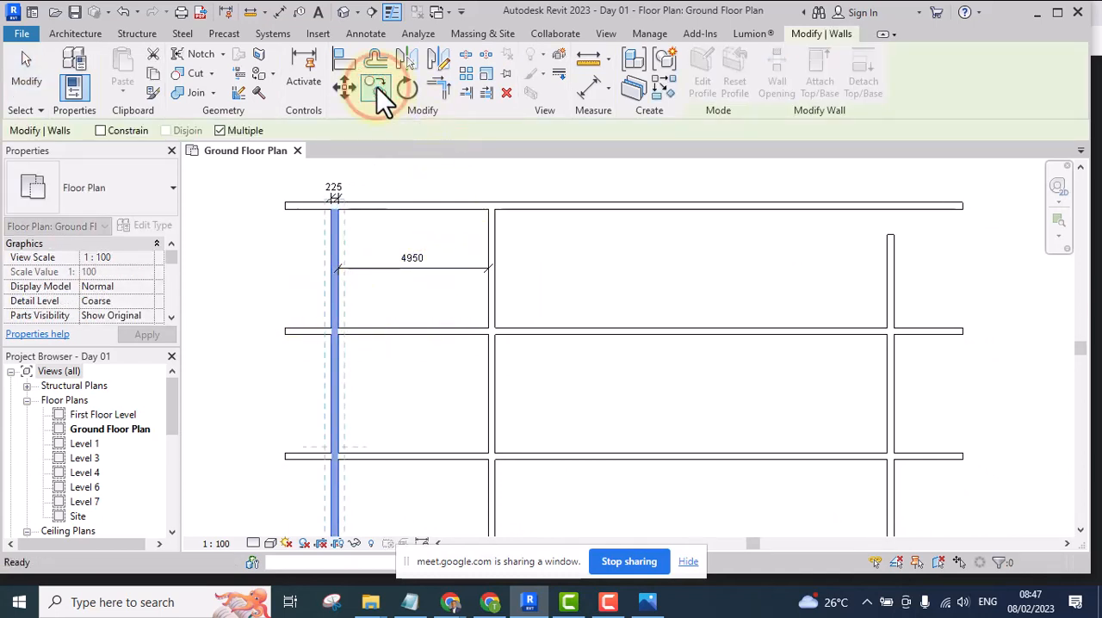
pyautogui.scroll(4, 495, 334)
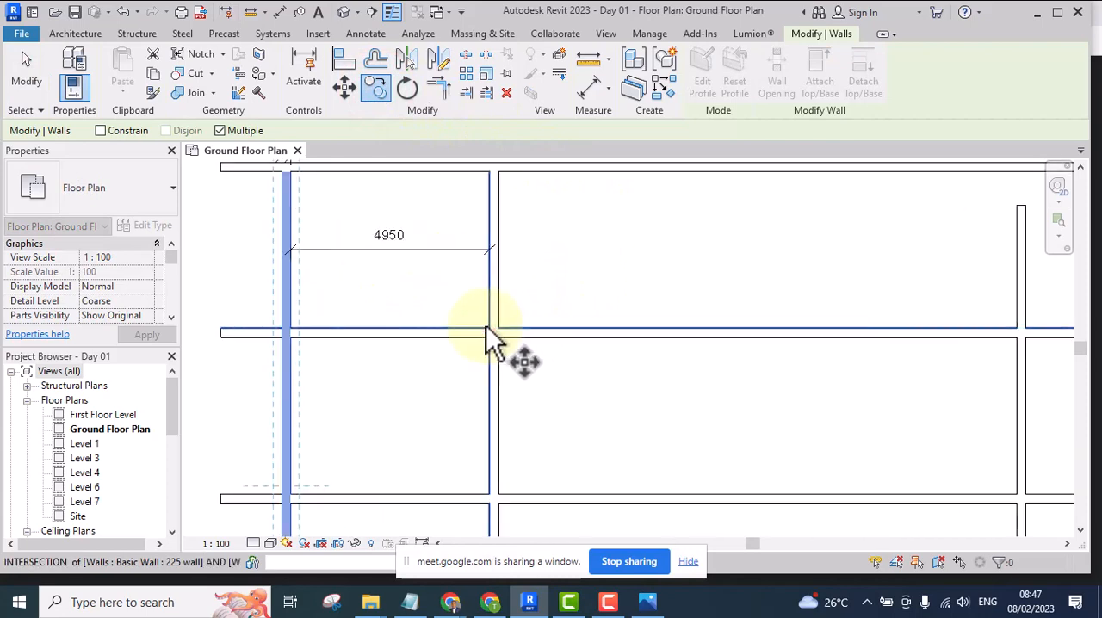
pyautogui.click(489, 332)
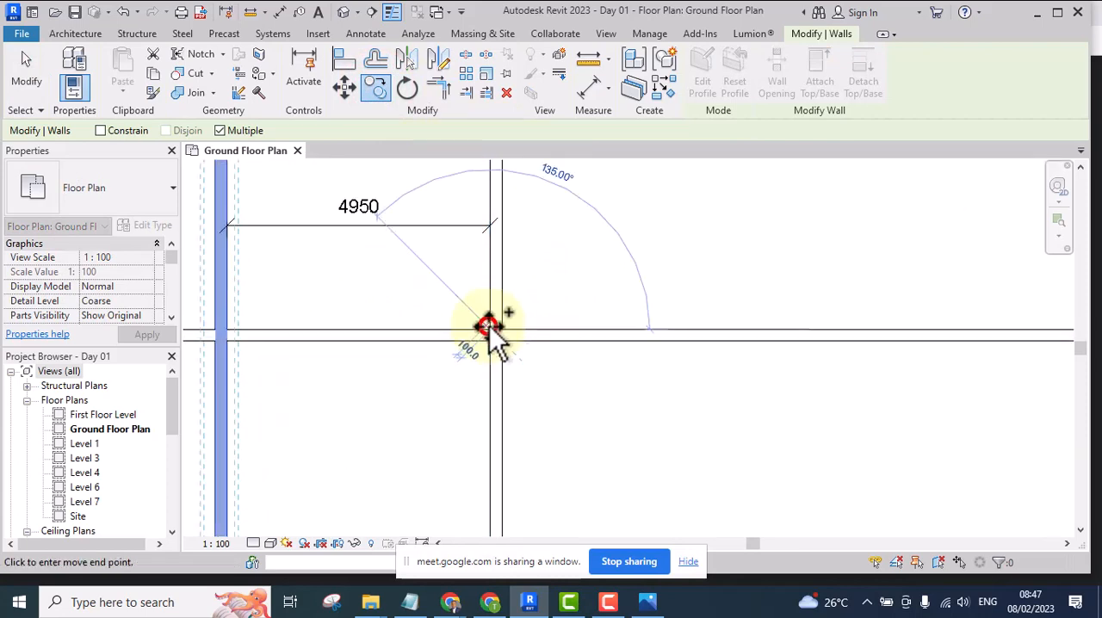
pyautogui.scroll(-2, 487, 325)
pyautogui.scroll(-5, 417, 319)
pyautogui.scroll(2, 687, 324)
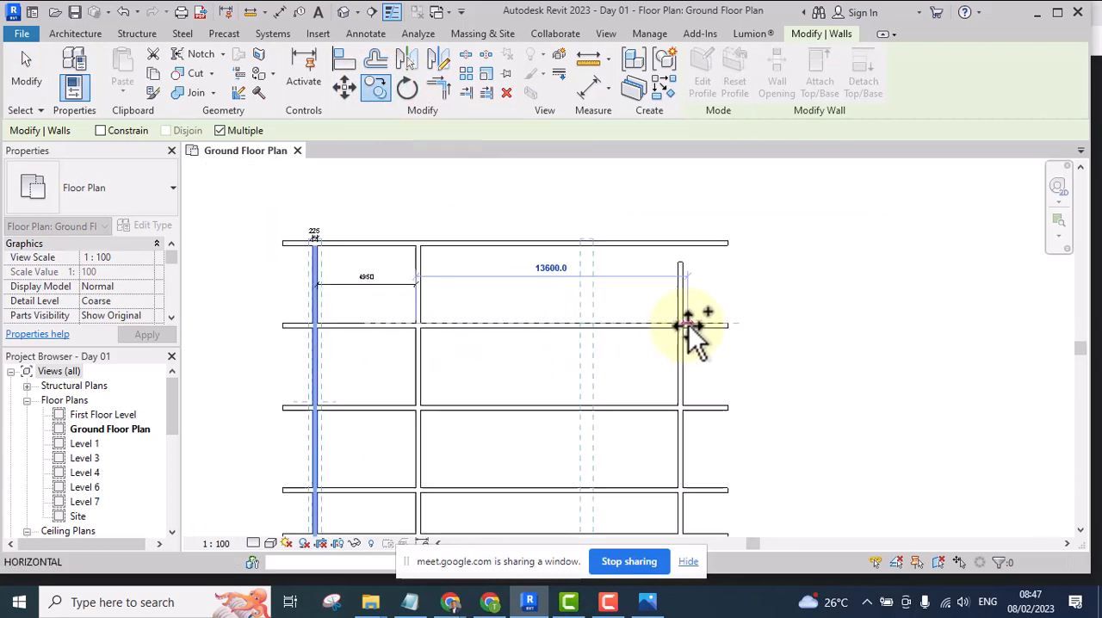
pyautogui.scroll(3, 671, 327)
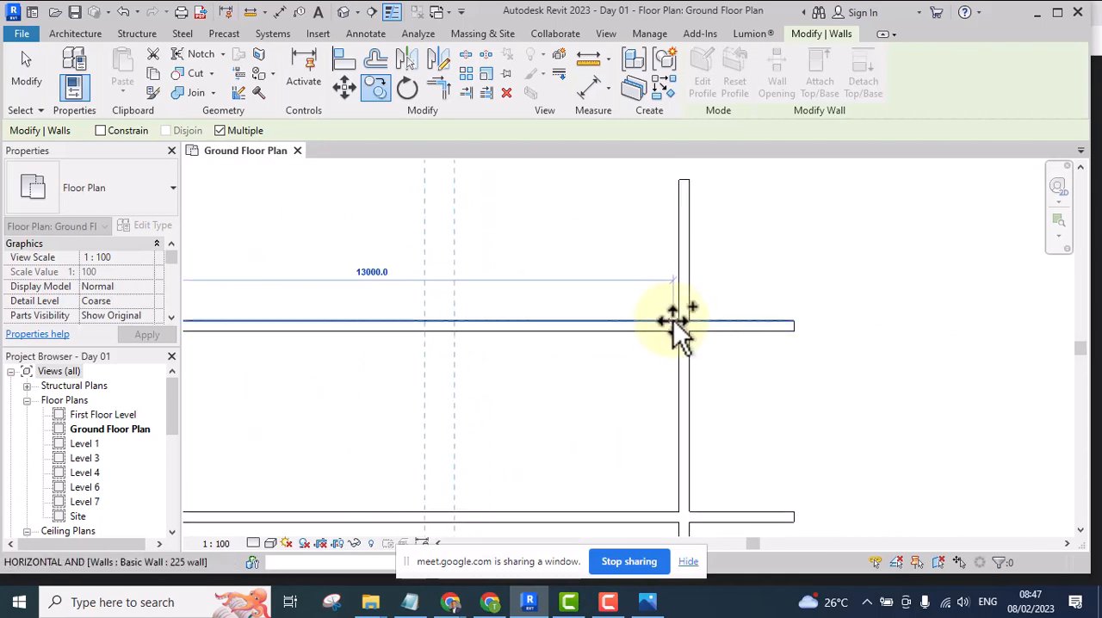
pyautogui.scroll(2, 673, 320)
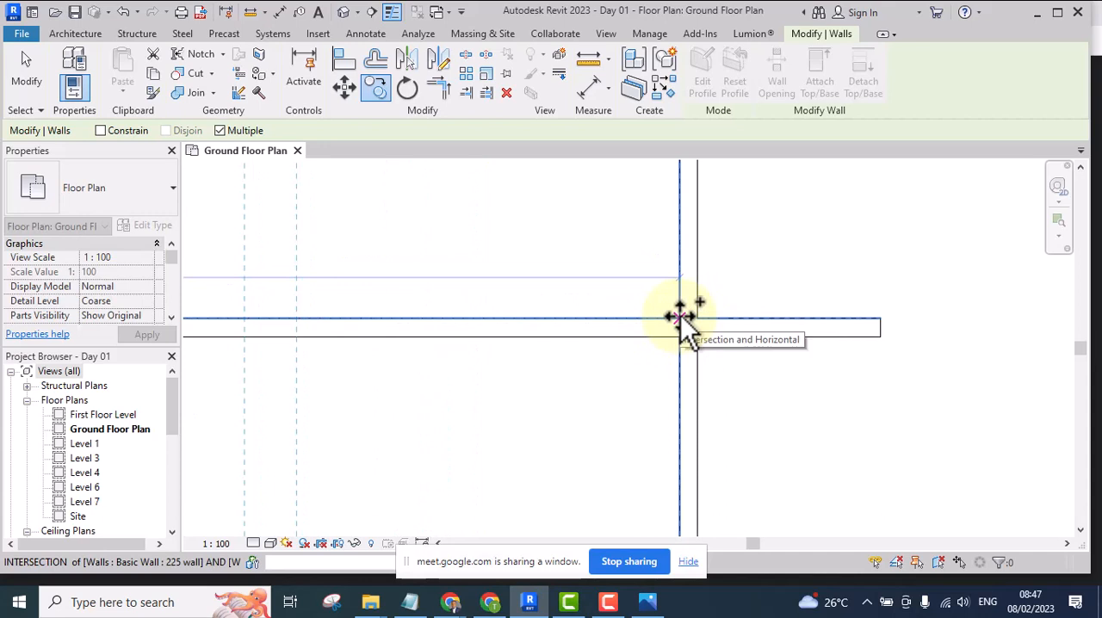
pyautogui.scroll(-2, 680, 315)
pyautogui.scroll(2, 681, 320)
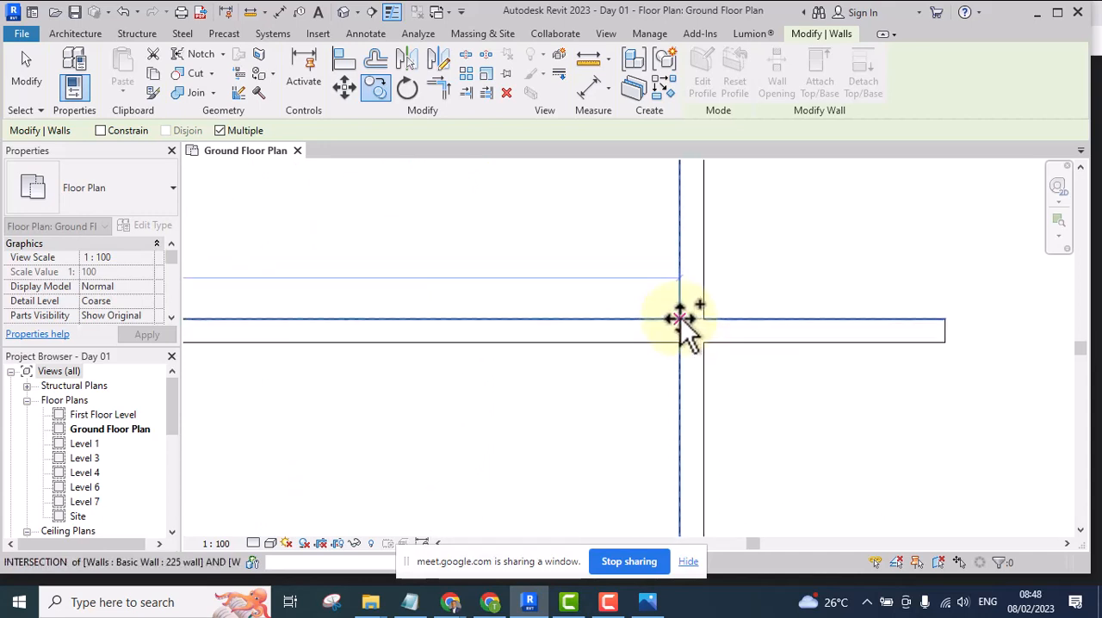
pyautogui.click(682, 320)
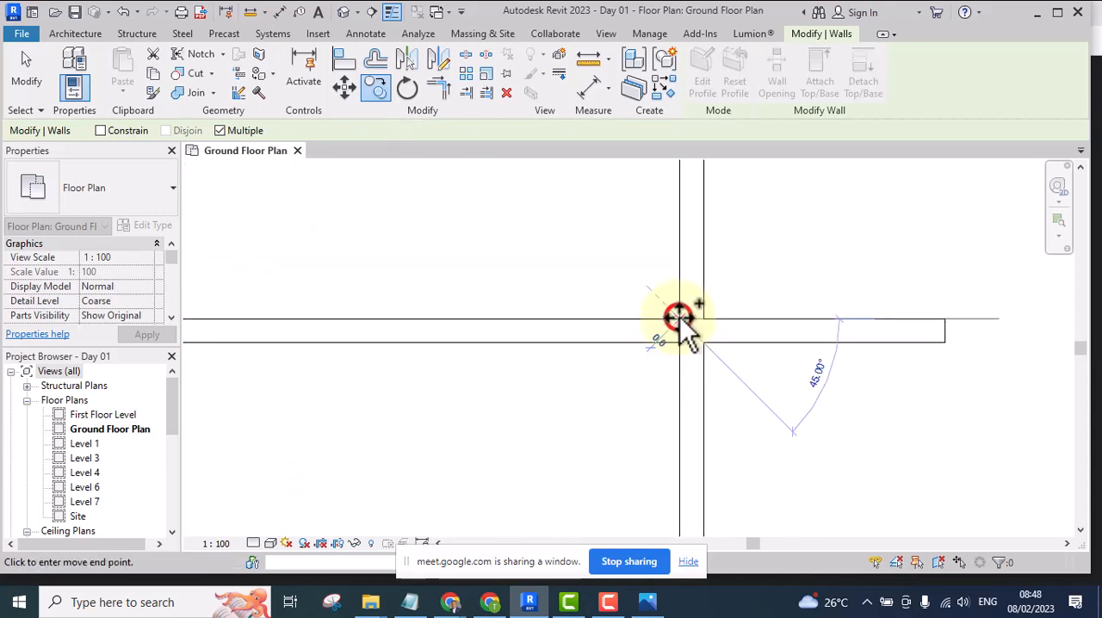
pyautogui.scroll(-4, 787, 270)
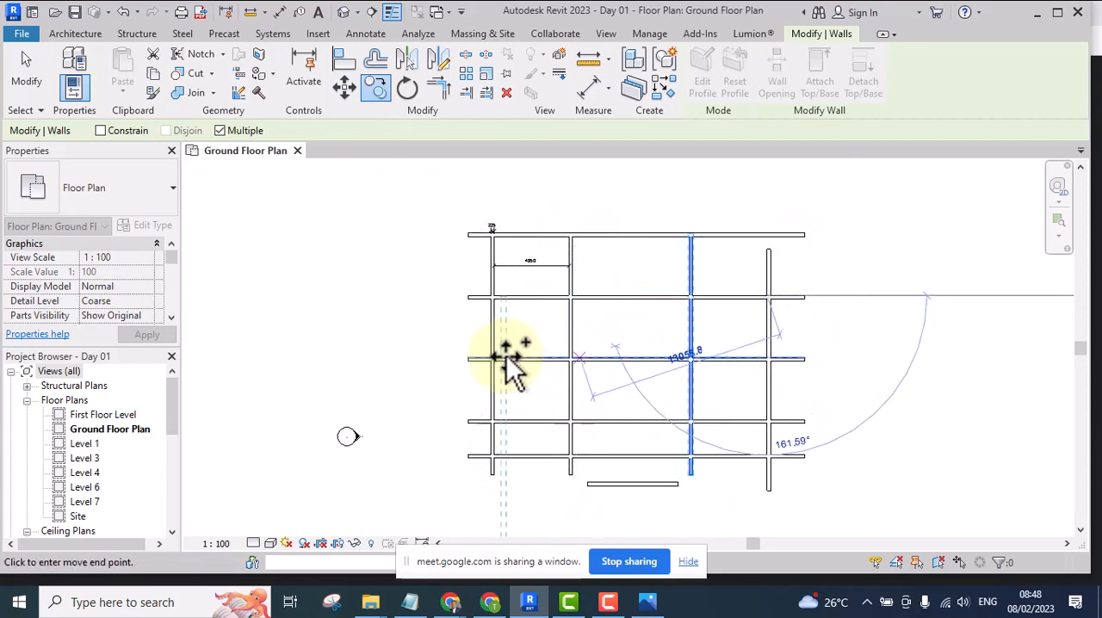
pyautogui.click(758, 346)
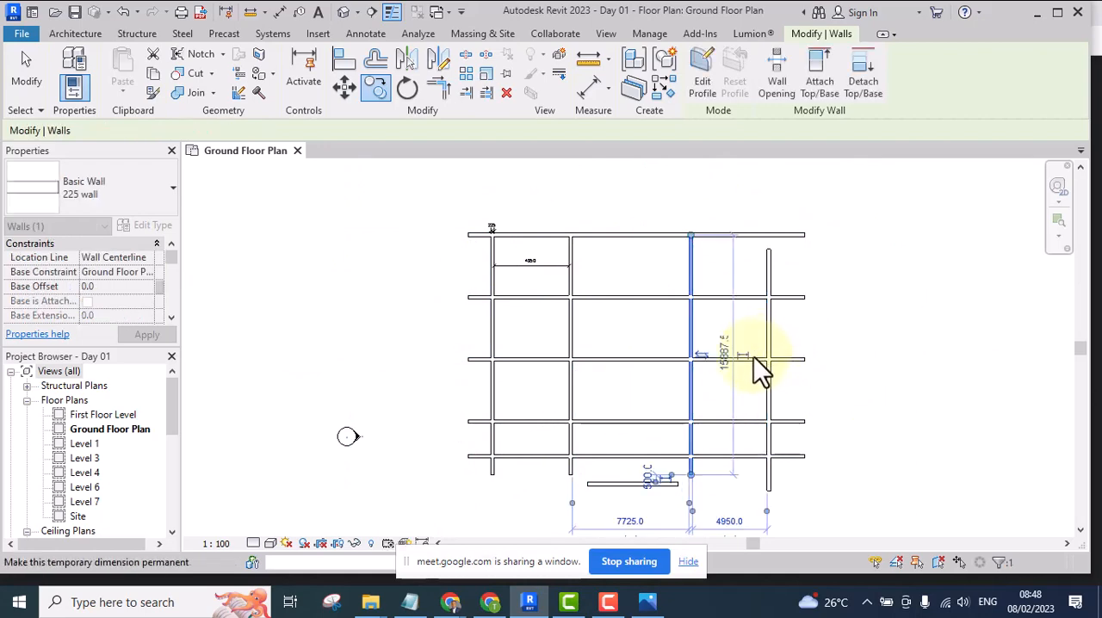
pyautogui.click(850, 328)
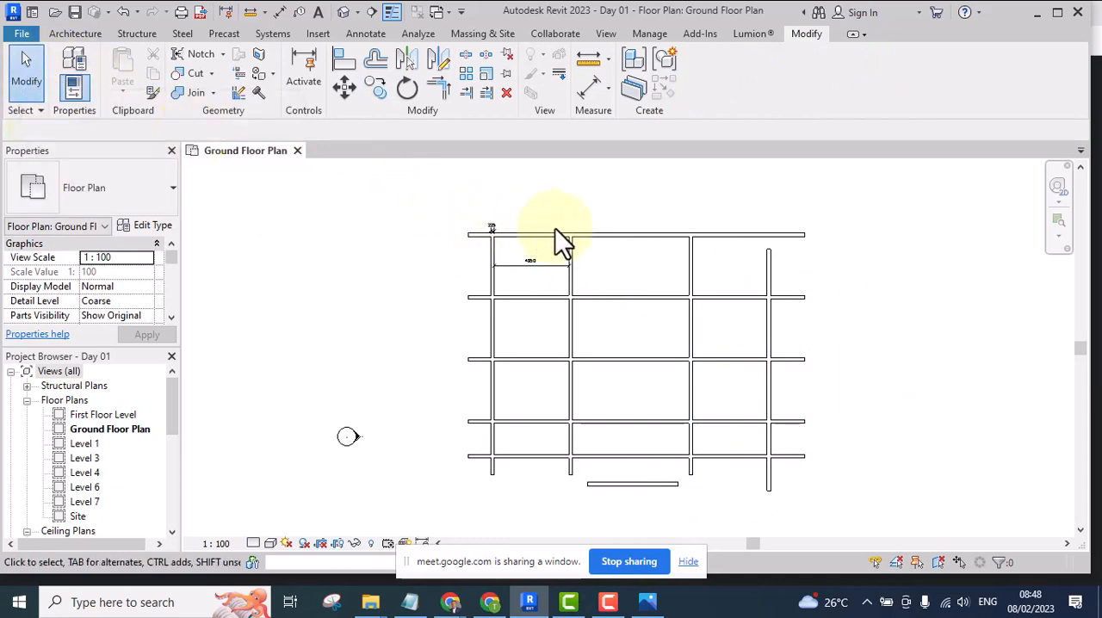
# Place a second aligned dimension between the facing inner faces of the two leftmost vertical walls, below the existing one
pyautogui.moveTo(560, 241)
pyautogui.mouseDown(button='middle')
pyautogui.moveTo(529, 283)
pyautogui.moveTo(543, 254)
pyautogui.moveTo(490, 276)
pyautogui.mouseUp(button='middle')
pyautogui.scroll(5, 549, 253)
pyautogui.scroll(-3, 508, 255)
pyautogui.scroll(2, 506, 235)
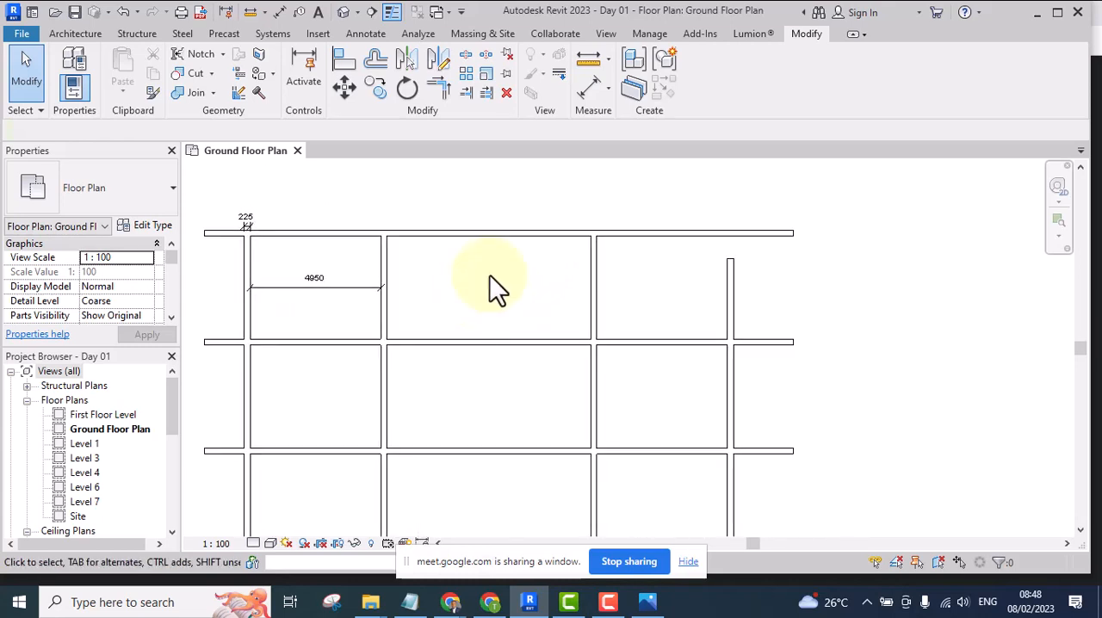
pyautogui.click(590, 88)
pyautogui.scroll(2, 259, 326)
pyautogui.click(237, 310)
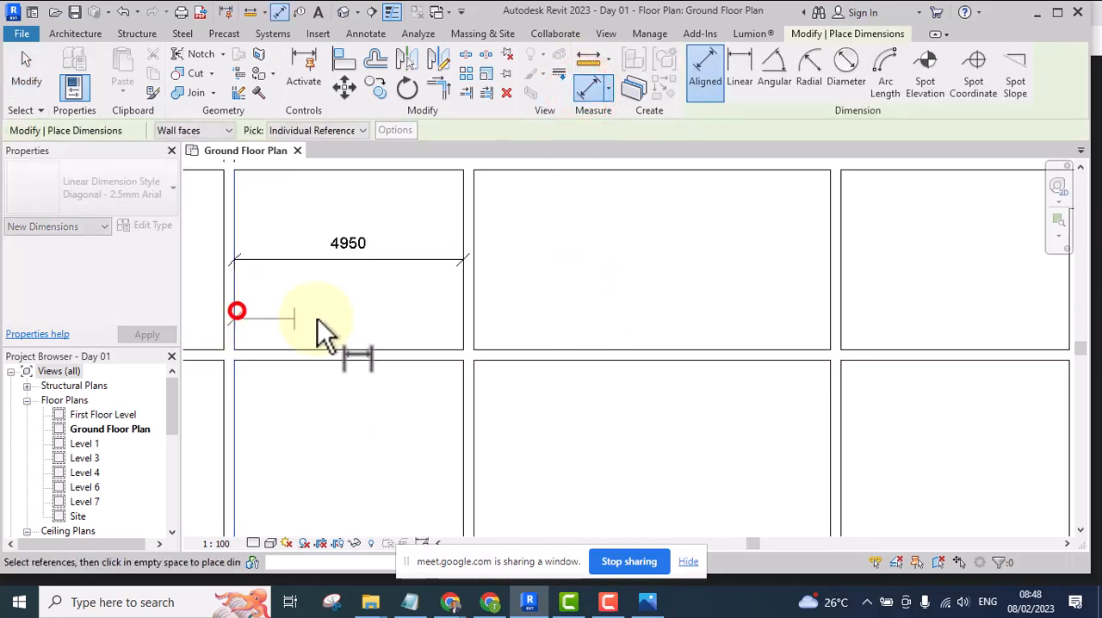
pyautogui.click(460, 299)
pyautogui.click(409, 312)
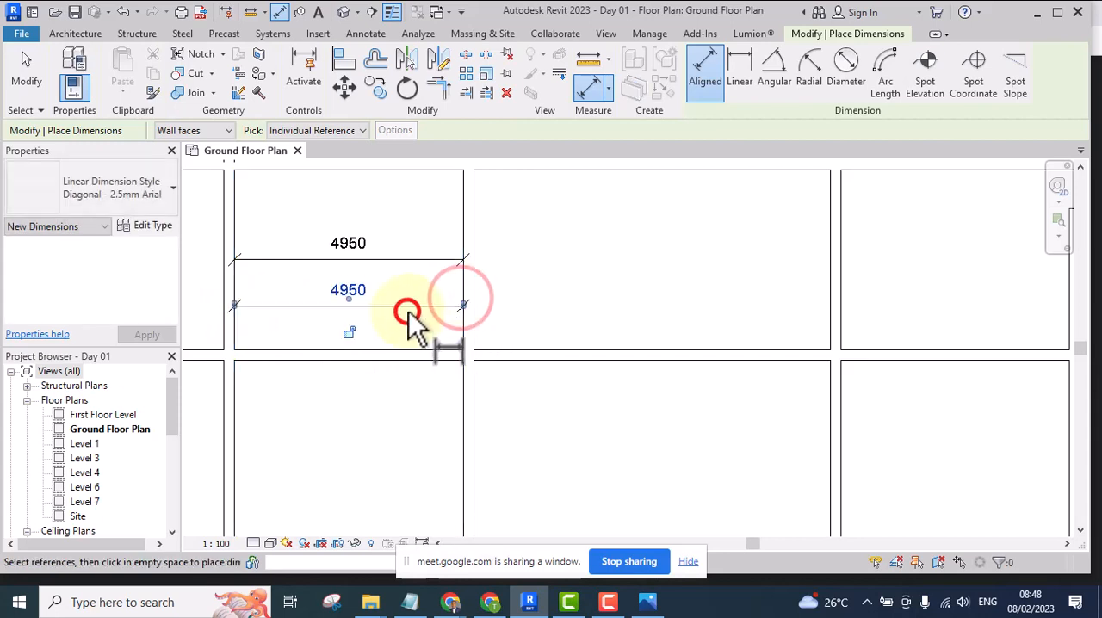
# Place an aligned dimension between the inner faces of the third and rightmost vertical walls in the uppermost bay
pyautogui.scroll(-2, 295, 307)
pyautogui.scroll(4, 387, 315)
pyautogui.scroll(-3, 517, 275)
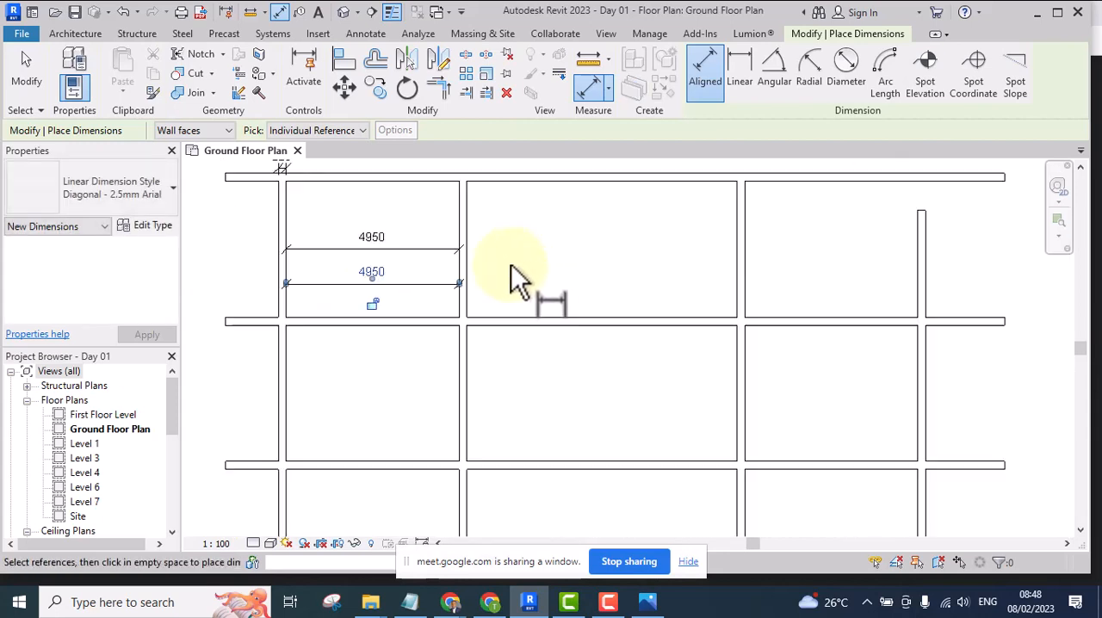
pyautogui.scroll(2, 430, 319)
pyautogui.scroll(2, 540, 321)
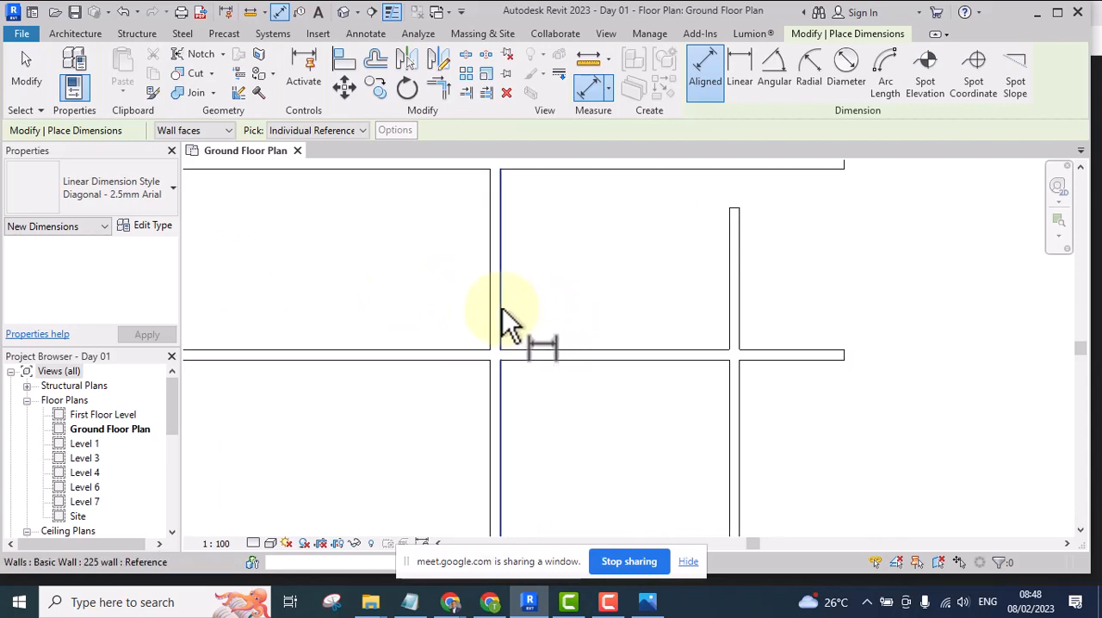
pyautogui.click(500, 309)
pyautogui.scroll(2, 729, 317)
pyautogui.click(729, 312)
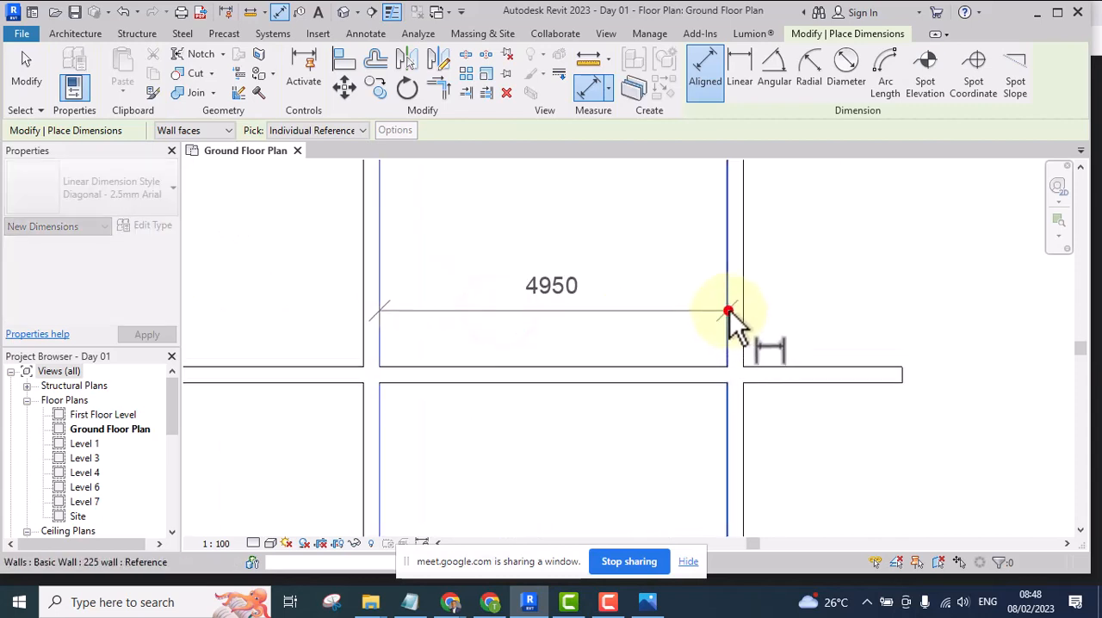
pyautogui.click(651, 284)
pyautogui.scroll(-3, 663, 275)
pyautogui.click(738, 253)
pyautogui.scroll(-2, 713, 258)
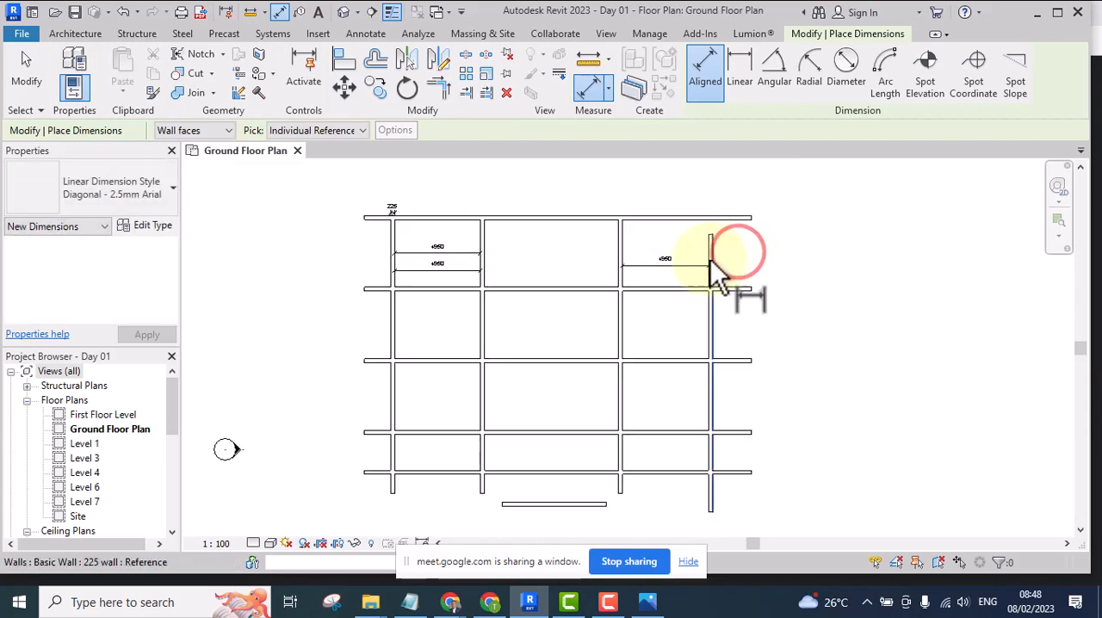
pyautogui.scroll(4, 597, 328)
pyautogui.press('Escape')
# Delete the third vertical wall, the copy nearest the rightmost wall
pyautogui.moveTo(671, 310); pyautogui.dragTo(571, 359)
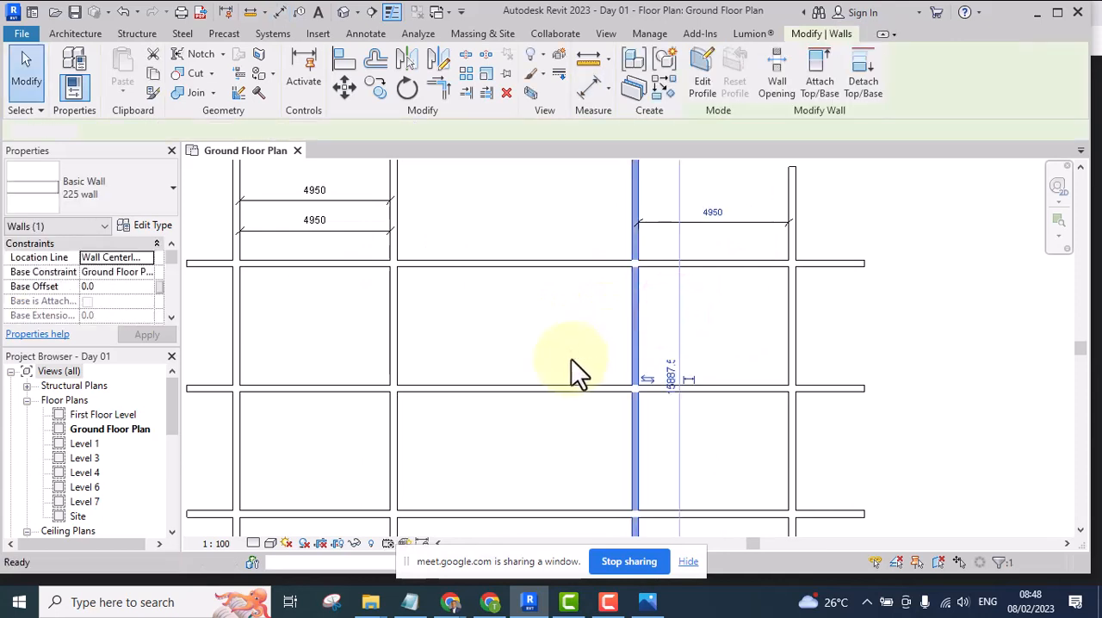
pyautogui.press('Delete')
pyautogui.scroll(-1, 562, 347)
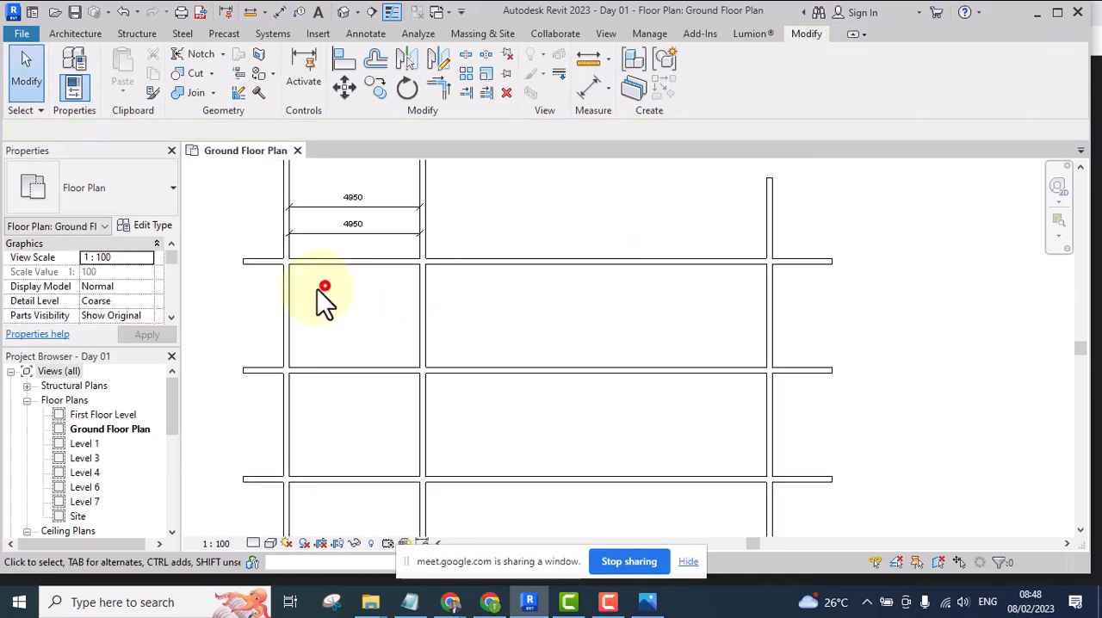
pyautogui.moveTo(319, 289); pyautogui.dragTo(248, 315)
pyautogui.click(376, 87)
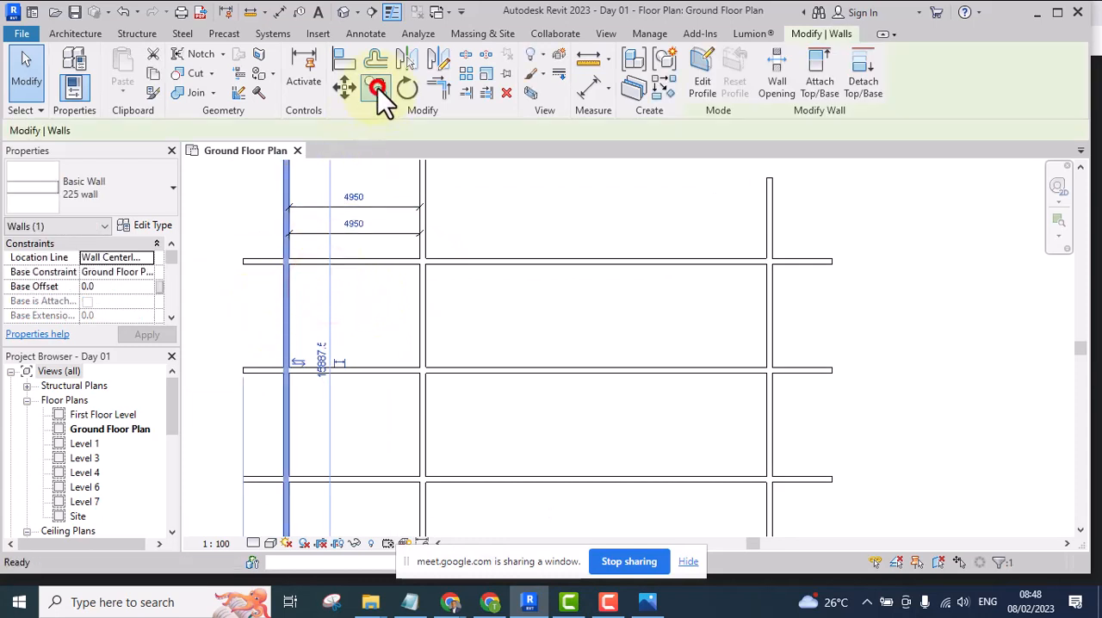
pyautogui.scroll(3, 416, 368)
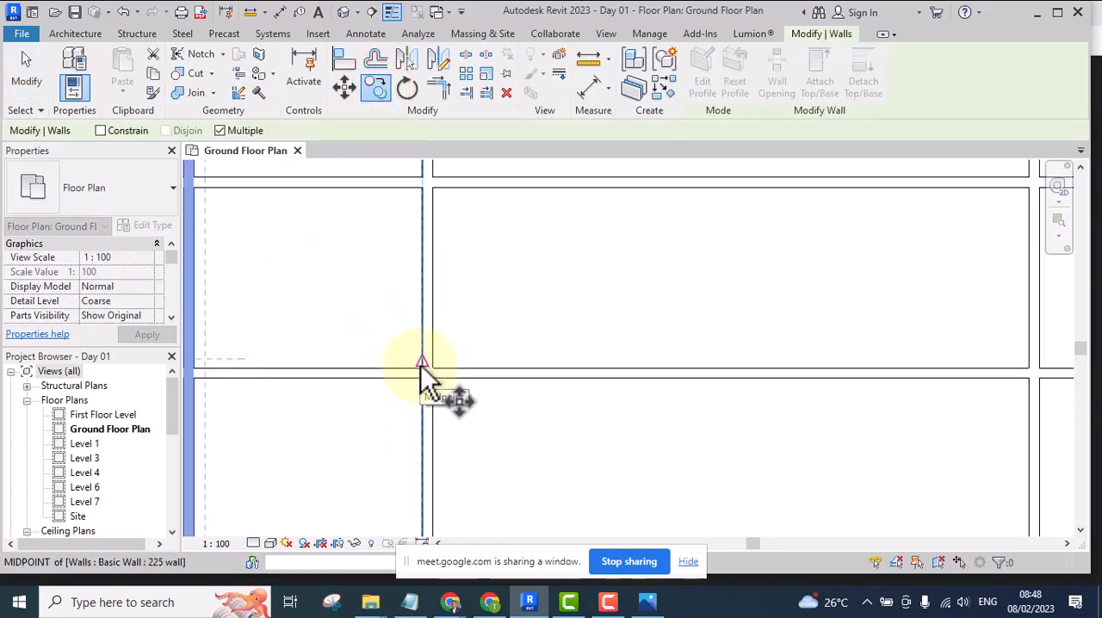
pyautogui.click(421, 366)
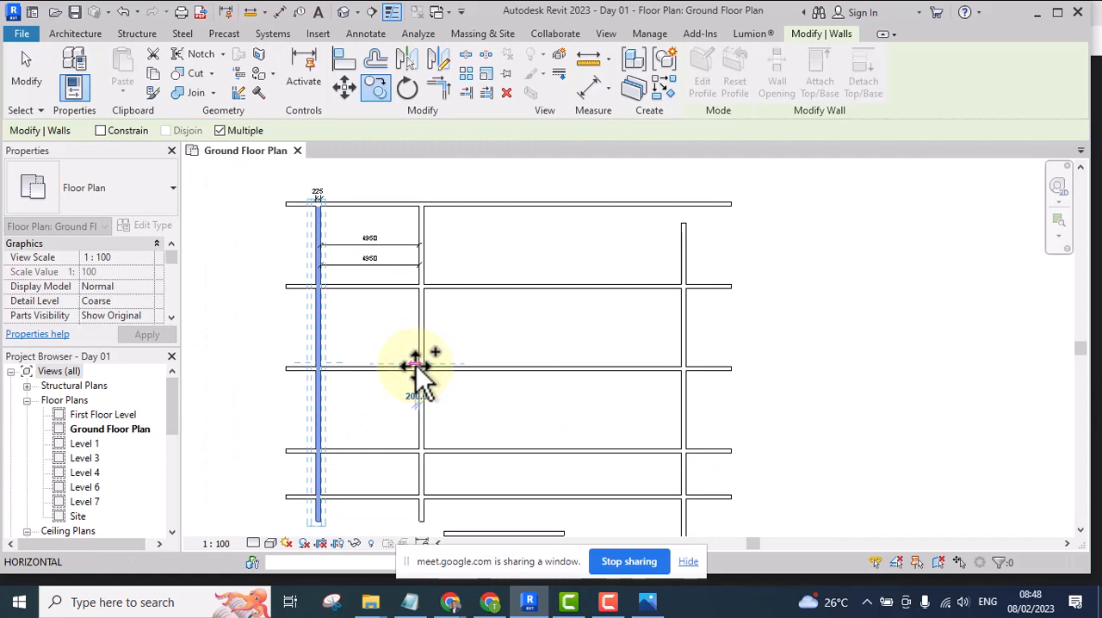
# Copy the second vertical wall with multiple copies, from the leftmost wall's right-face intersection to the second wall's right-face intersection along the same horizontal wall
pyautogui.click(475, 315)
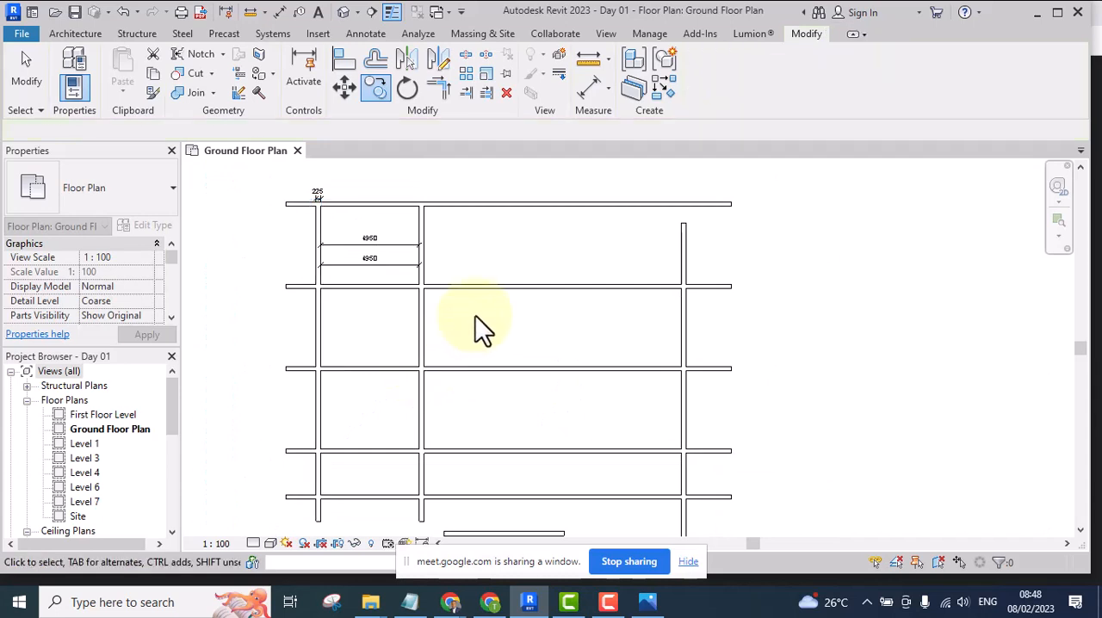
pyautogui.click(373, 346)
pyautogui.click(376, 88)
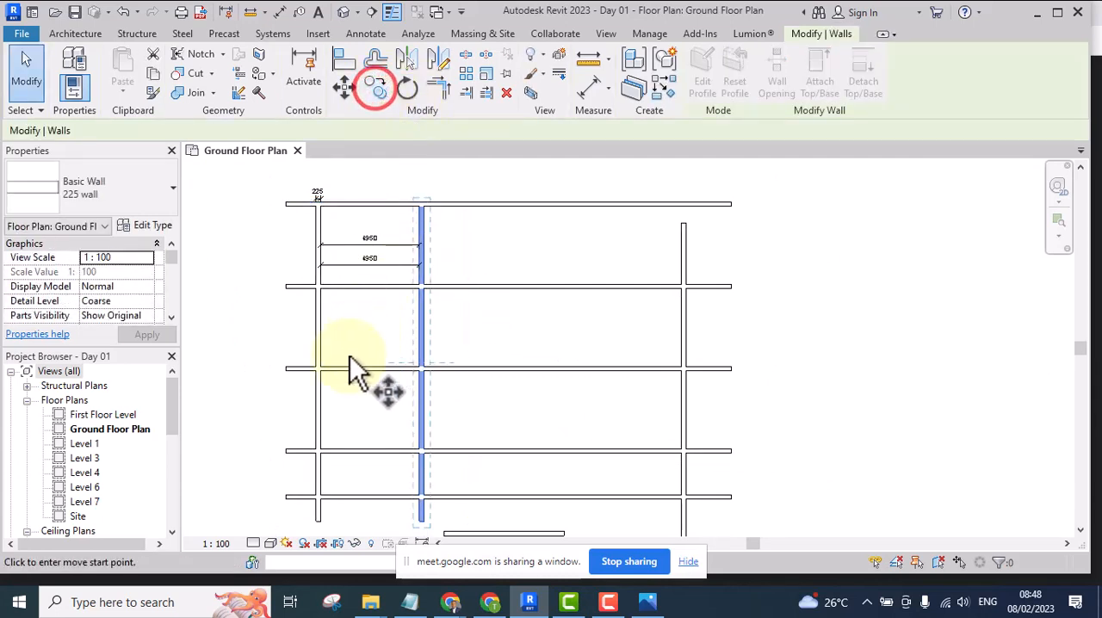
pyautogui.scroll(5, 327, 378)
pyautogui.click(313, 358)
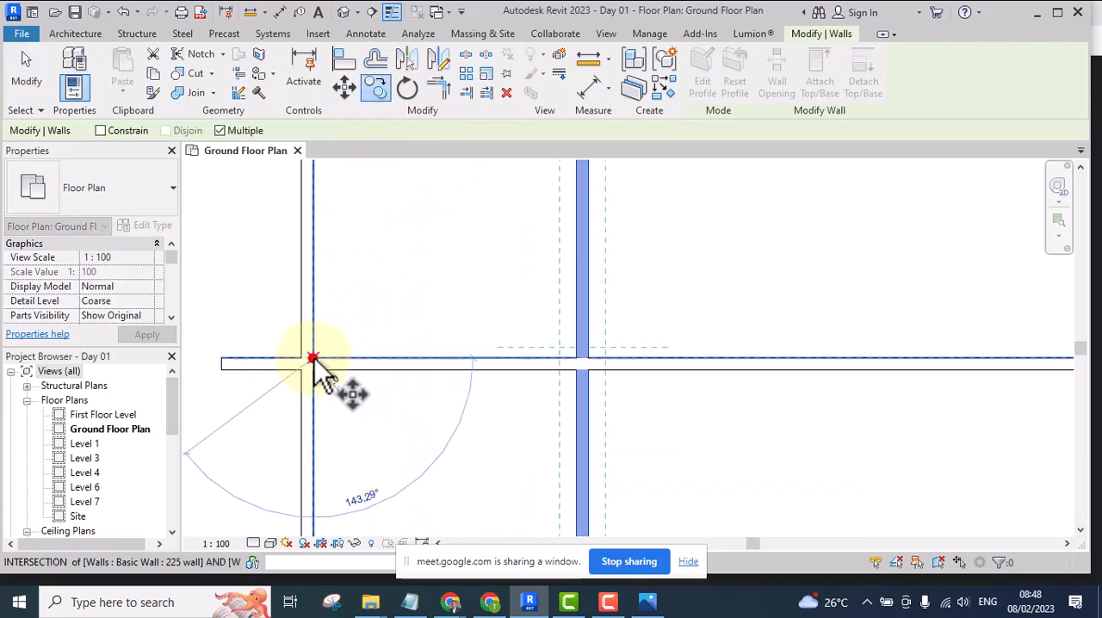
pyautogui.click(589, 358)
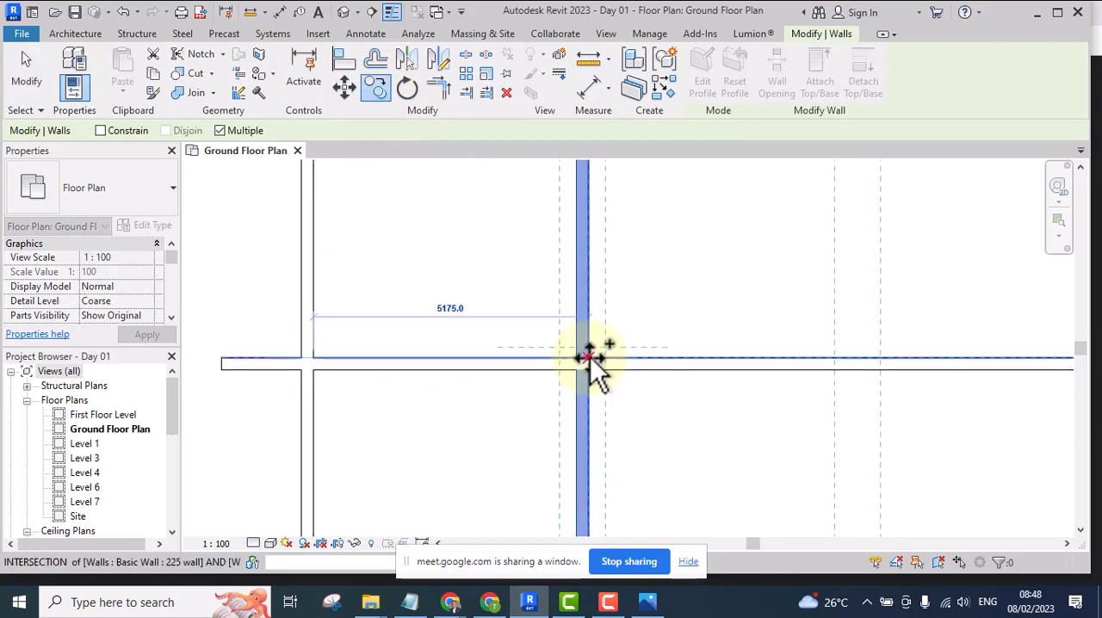
# Place two more copies at the same spacing, each at the previous copy's right-face intersection with the same horizontal wall, and end copying
pyautogui.scroll(-3, 585, 364)
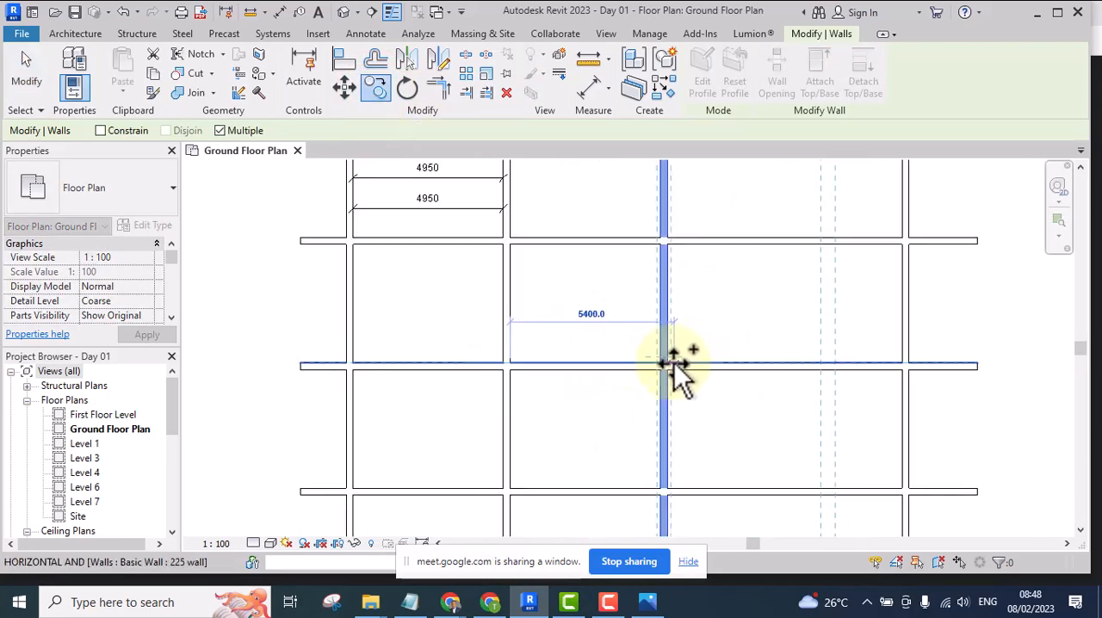
pyautogui.scroll(3, 670, 364)
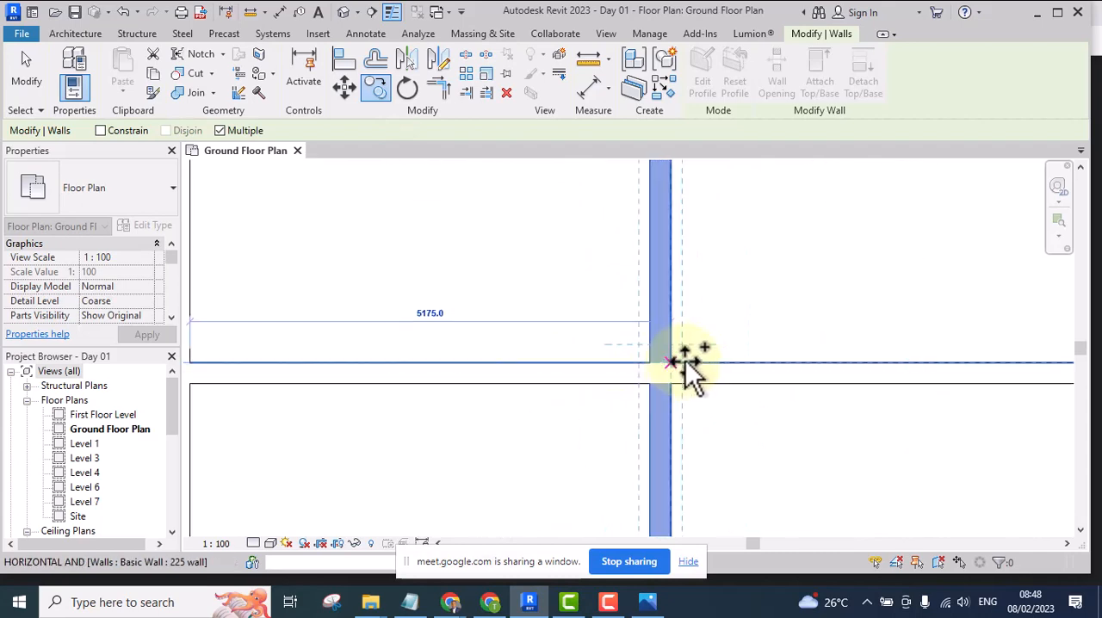
pyautogui.scroll(2, 684, 361)
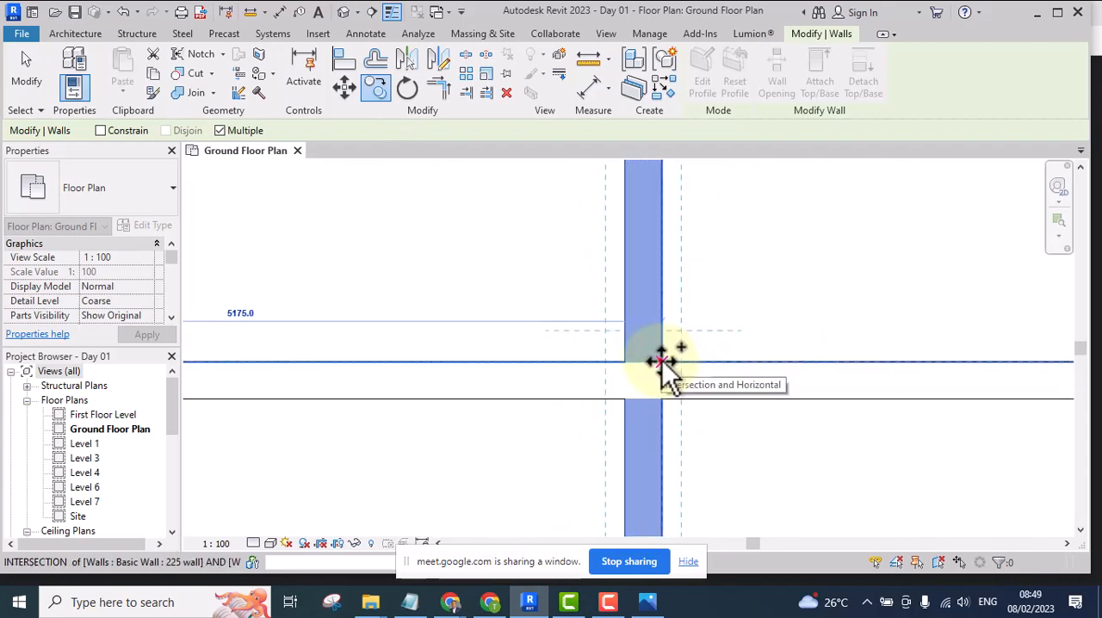
pyautogui.click(661, 360)
pyautogui.scroll(-5, 583, 365)
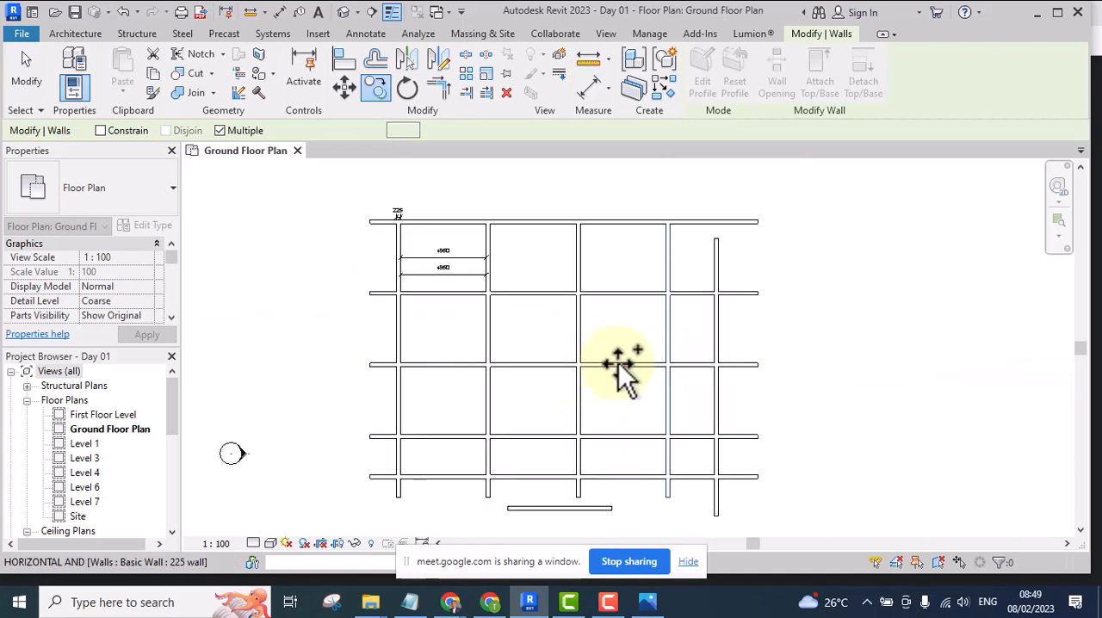
pyautogui.scroll(5, 643, 362)
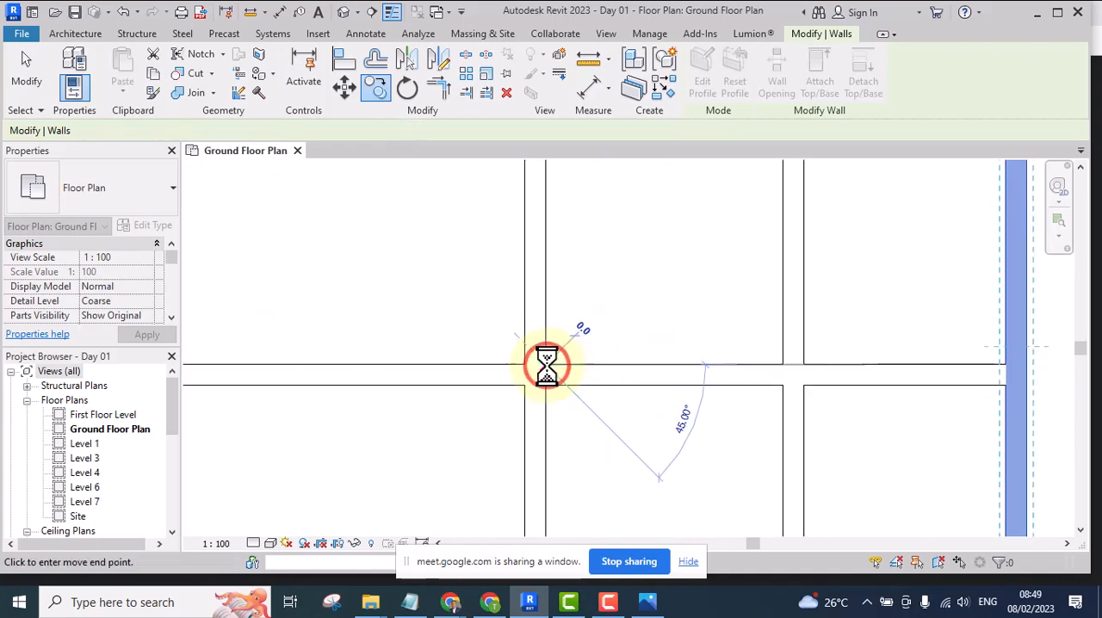
pyautogui.press('Escape')
pyautogui.press('Escape')
# Extend the lower aligned dimension of the leftmost bay with witness lines to the second wall's right face and both faces of the third wall
pyautogui.scroll(-5, 621, 393)
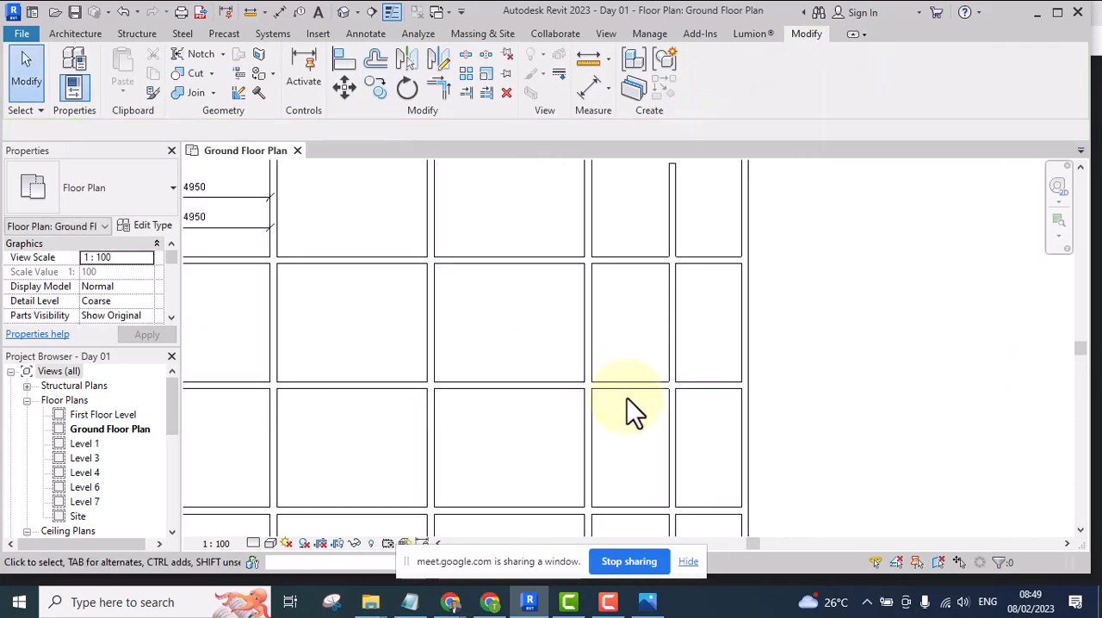
pyautogui.scroll(-5, 692, 402)
pyautogui.scroll(2, 680, 381)
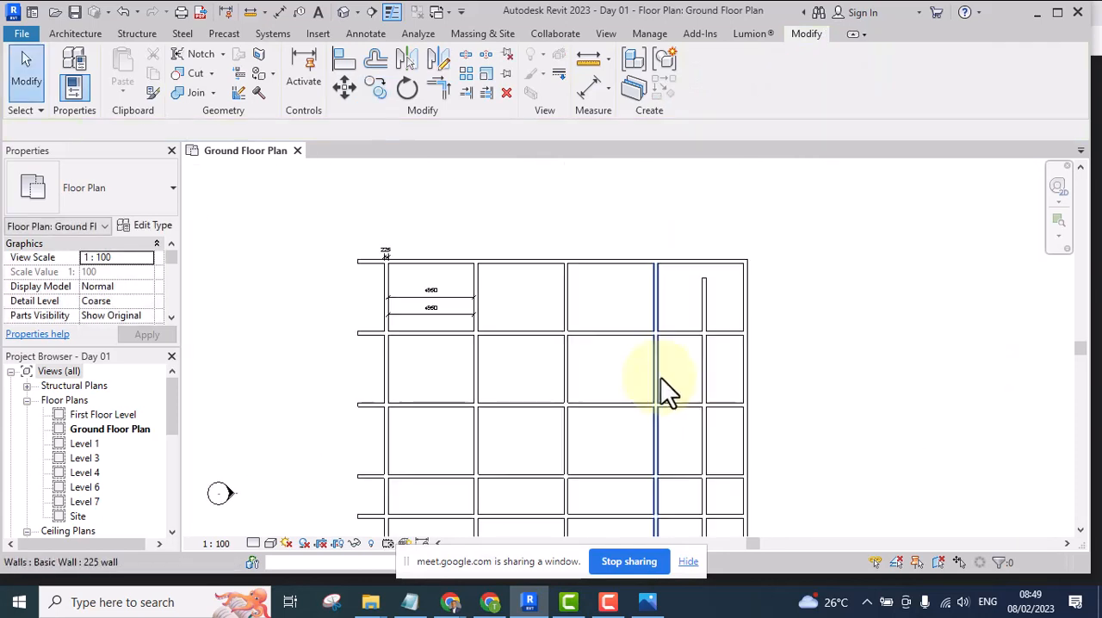
pyautogui.scroll(2, 447, 322)
pyautogui.click(448, 322)
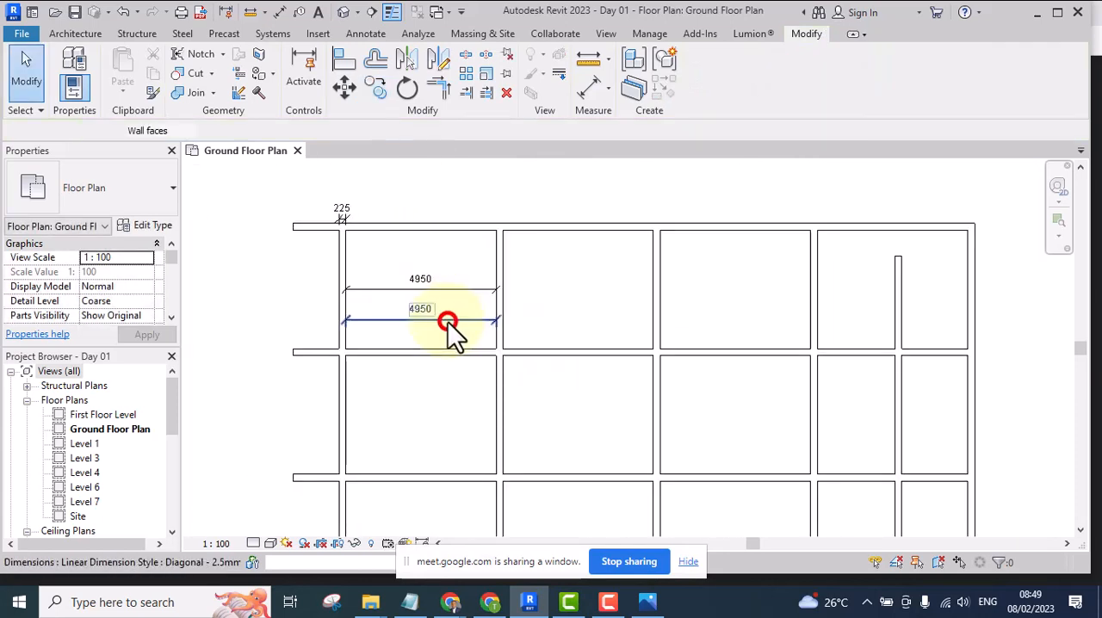
pyautogui.click(902, 82)
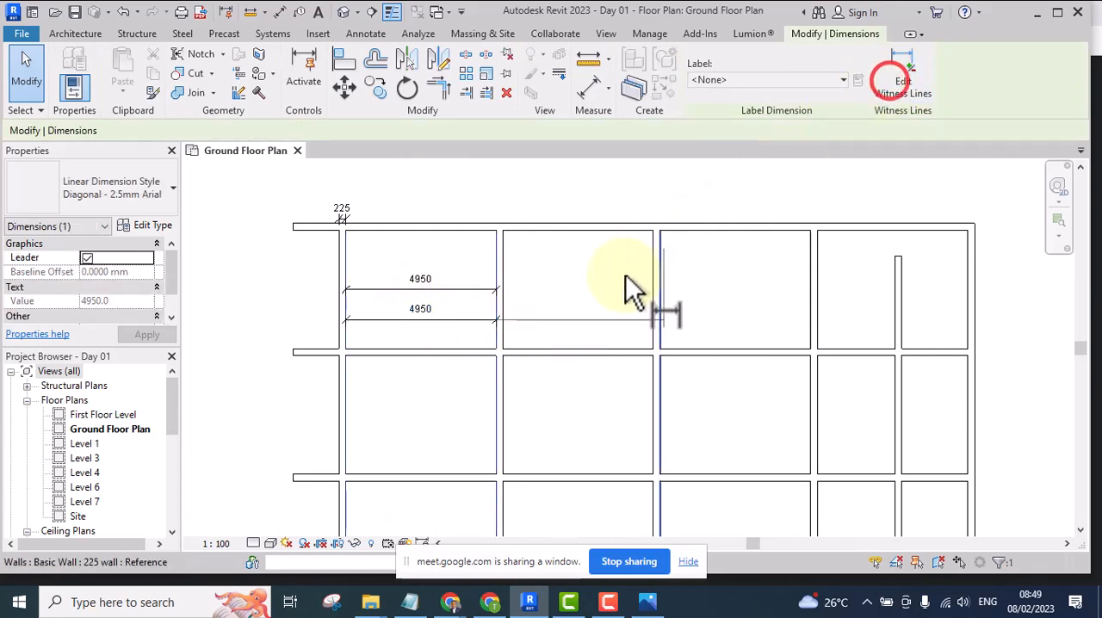
pyautogui.scroll(1, 502, 331)
pyautogui.click(500, 332)
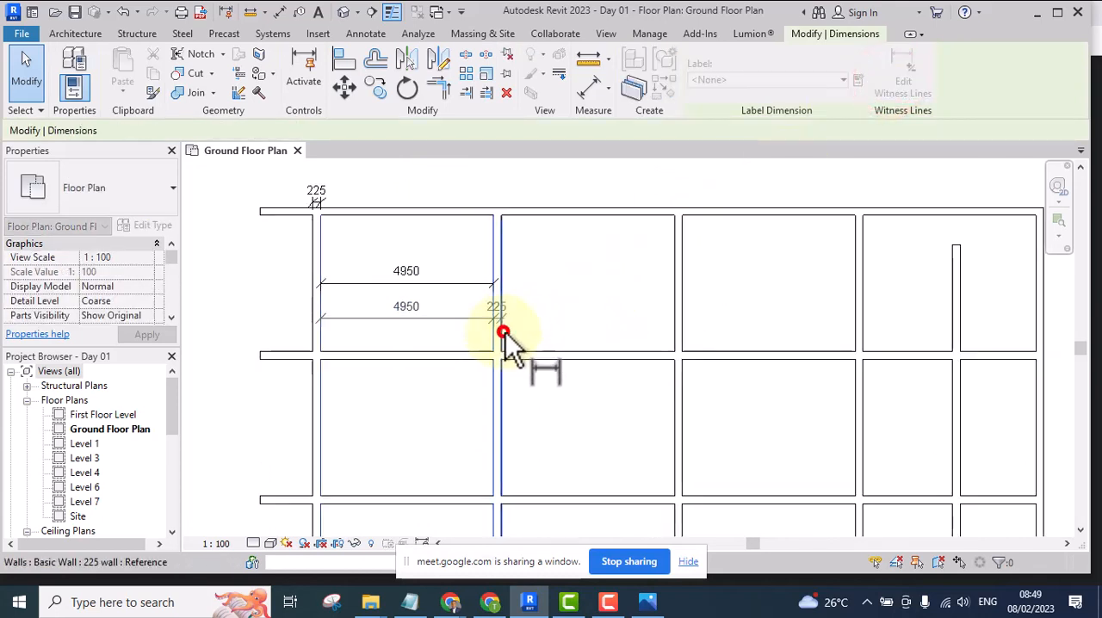
pyautogui.click(674, 321)
pyautogui.scroll(2, 685, 324)
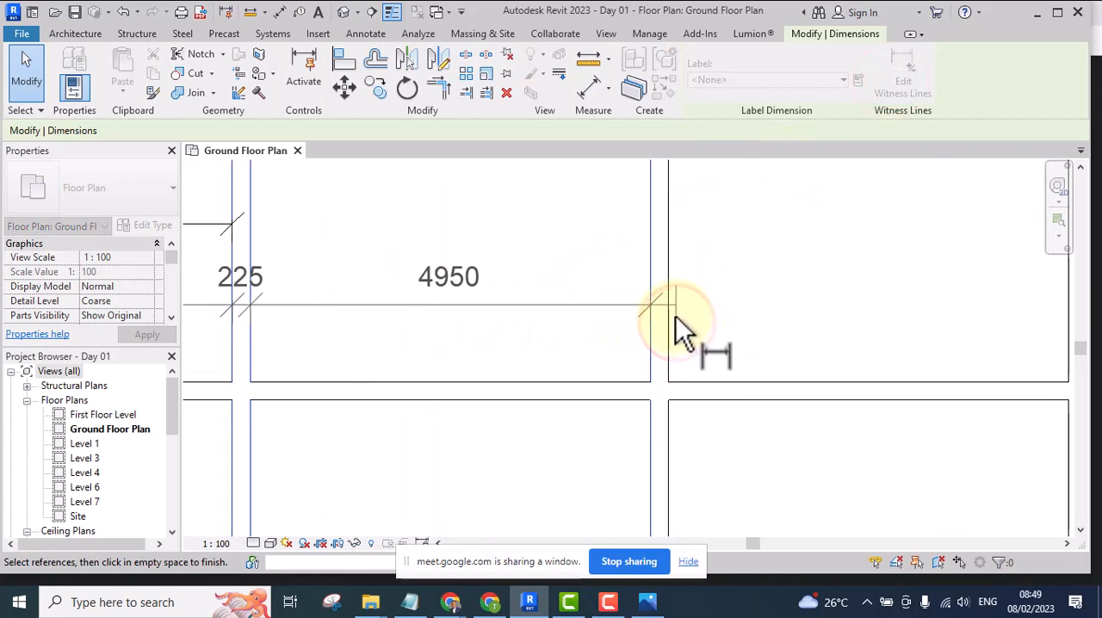
pyautogui.click(669, 316)
# Continue the dimension chain to both faces of the fourth equally spaced wall and the inner face of the rightmost wall
pyautogui.scroll(-2, 574, 339)
pyautogui.scroll(3, 770, 319)
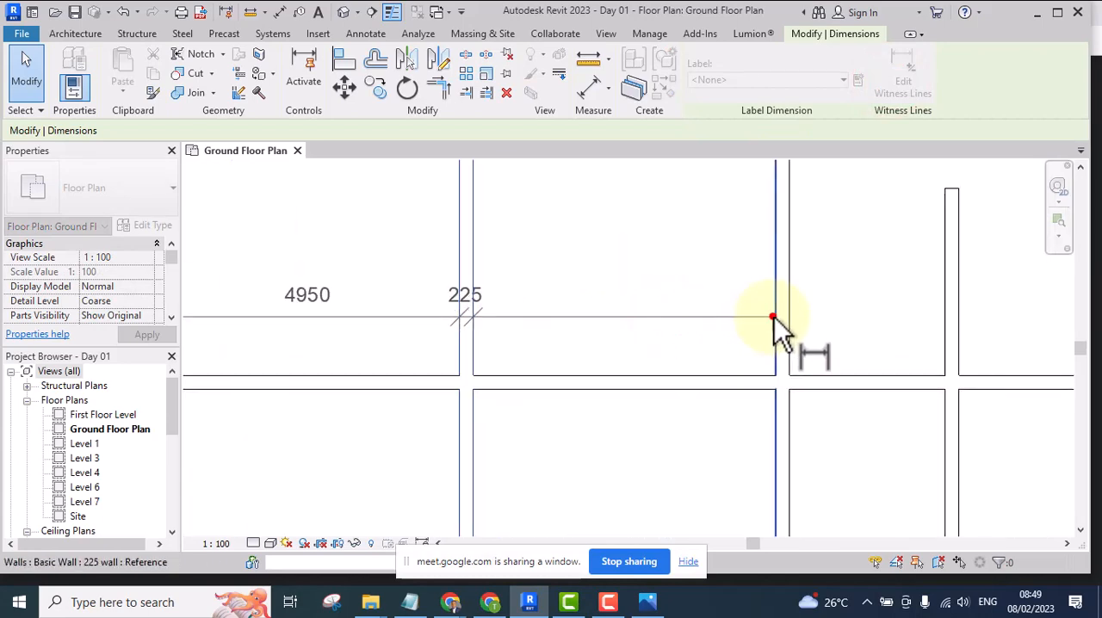
pyautogui.click(773, 317)
pyautogui.click(790, 315)
pyautogui.scroll(-4, 689, 330)
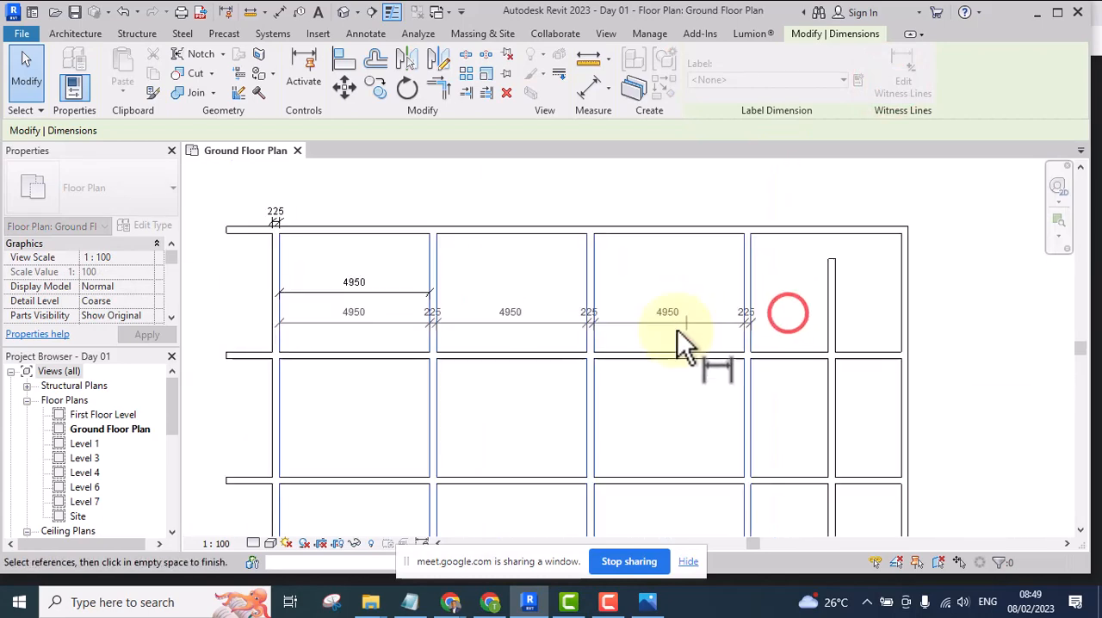
pyautogui.scroll(2, 828, 337)
pyautogui.click(824, 333)
pyautogui.scroll(3, 789, 329)
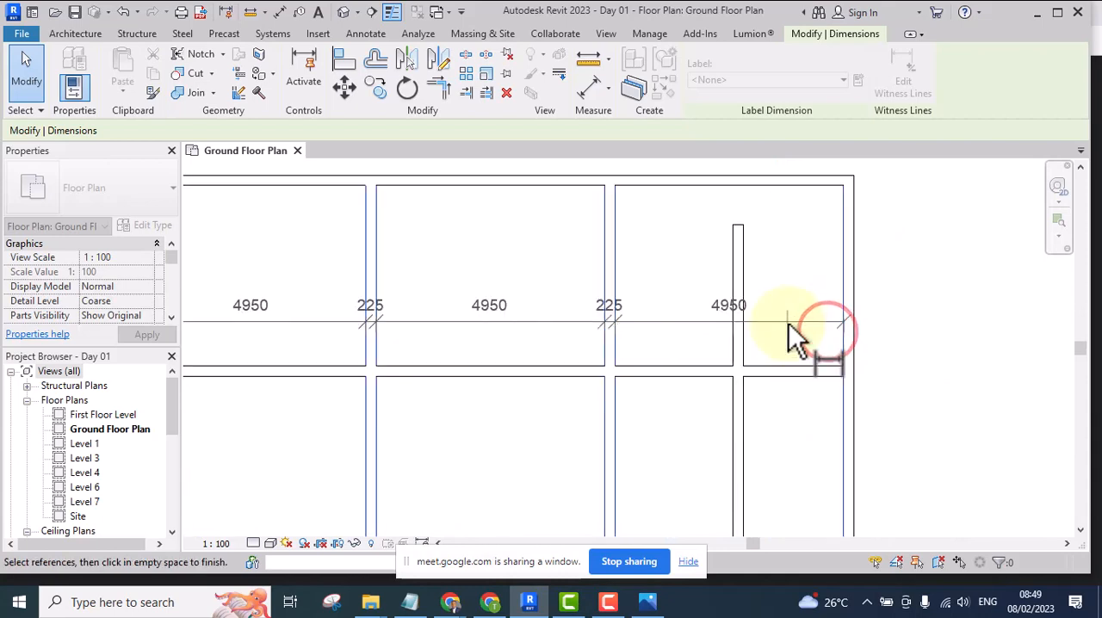
pyautogui.click(788, 323)
pyautogui.click(790, 337)
pyautogui.click(799, 273)
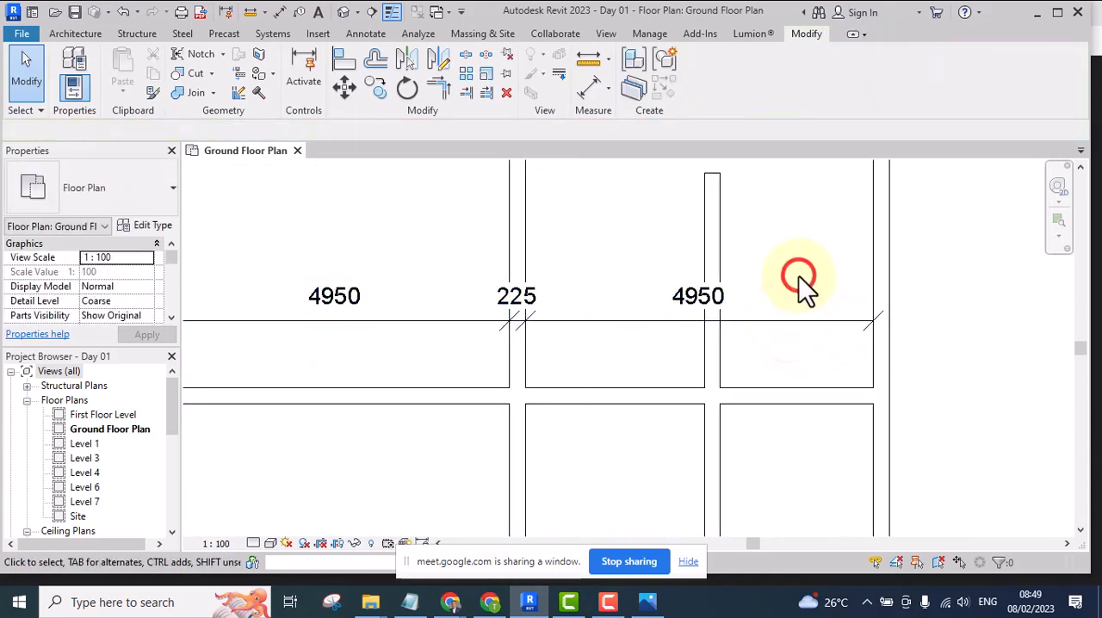
# Examine the dimension chain across the copied vertical walls to compare the clear spacing of the bays
pyautogui.scroll(-3, 799, 288)
pyautogui.scroll(-3, 798, 288)
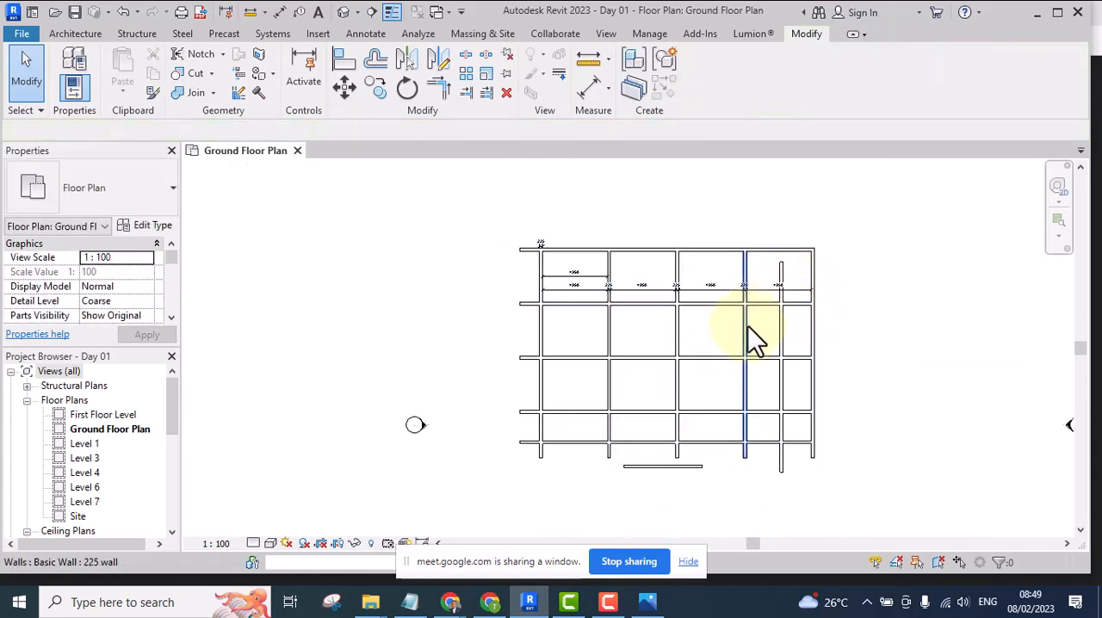
pyautogui.scroll(1, 727, 331)
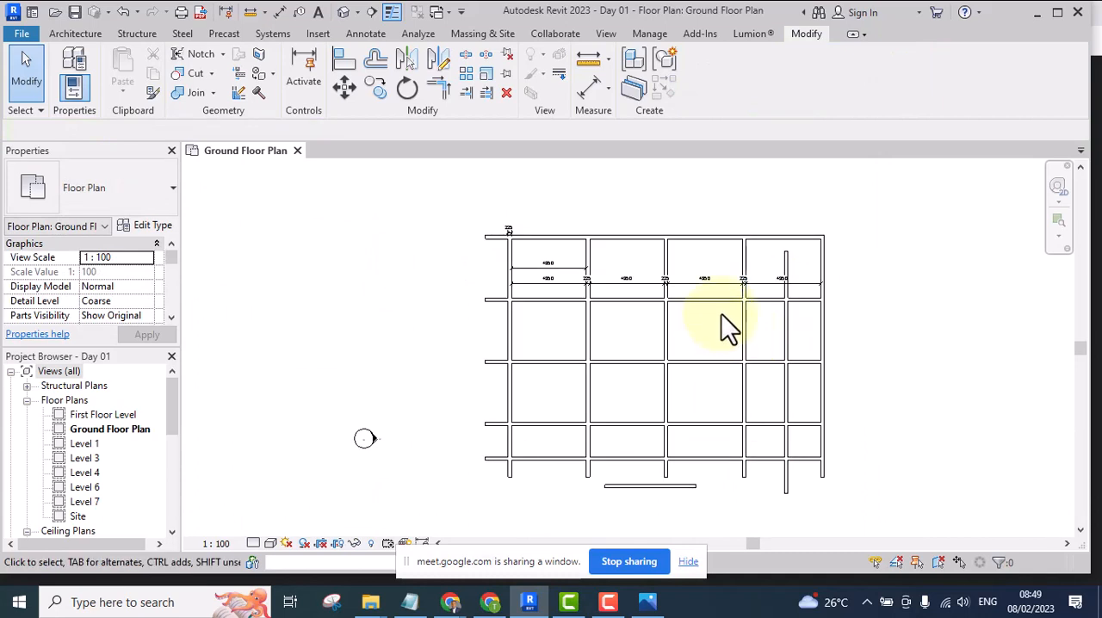
pyautogui.scroll(-1, 722, 315)
pyautogui.scroll(7, 541, 285)
pyautogui.moveTo(549, 282); pyautogui.dragTo(553, 326, button='middle')
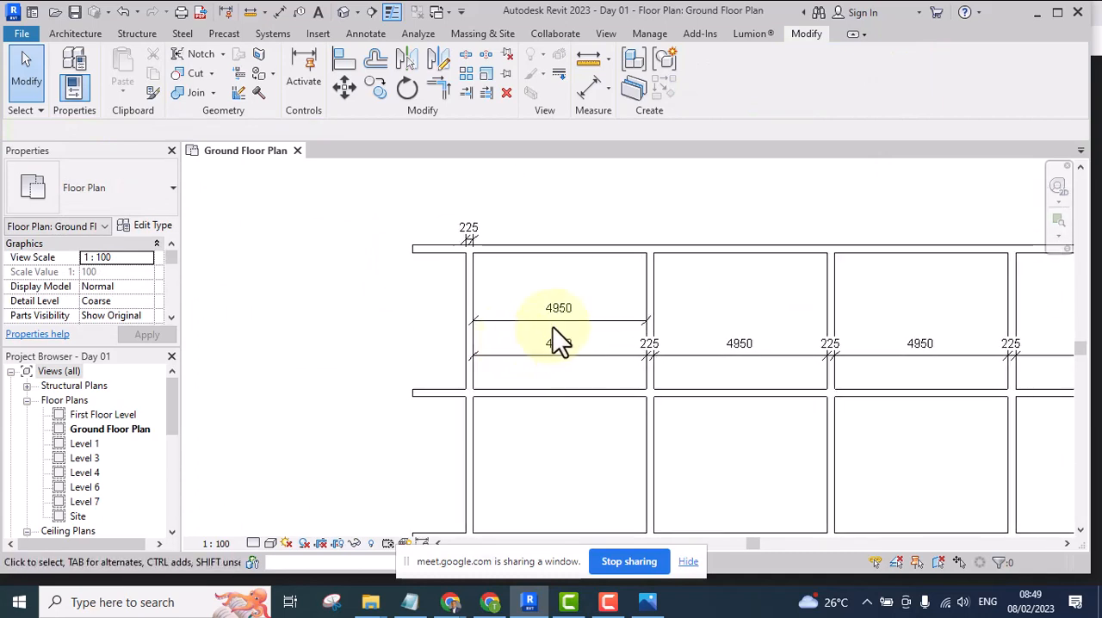
pyautogui.scroll(2, 620, 284)
pyautogui.moveTo(681, 261); pyautogui.dragTo(572, 295)
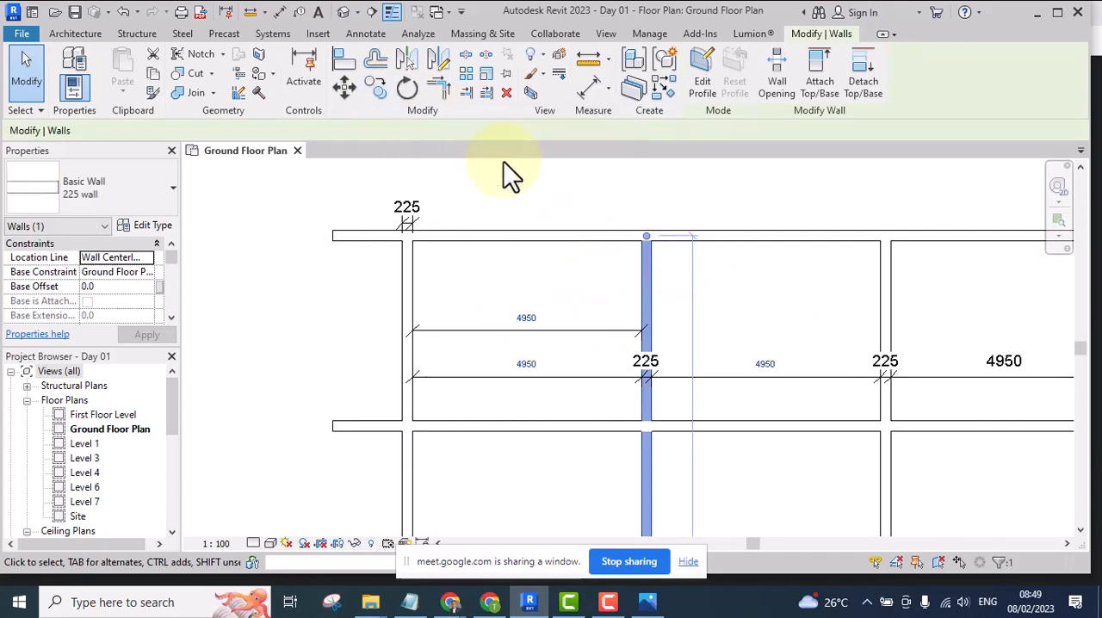
pyautogui.click(711, 290)
pyautogui.moveTo(696, 286); pyautogui.dragTo(662, 321, button='middle')
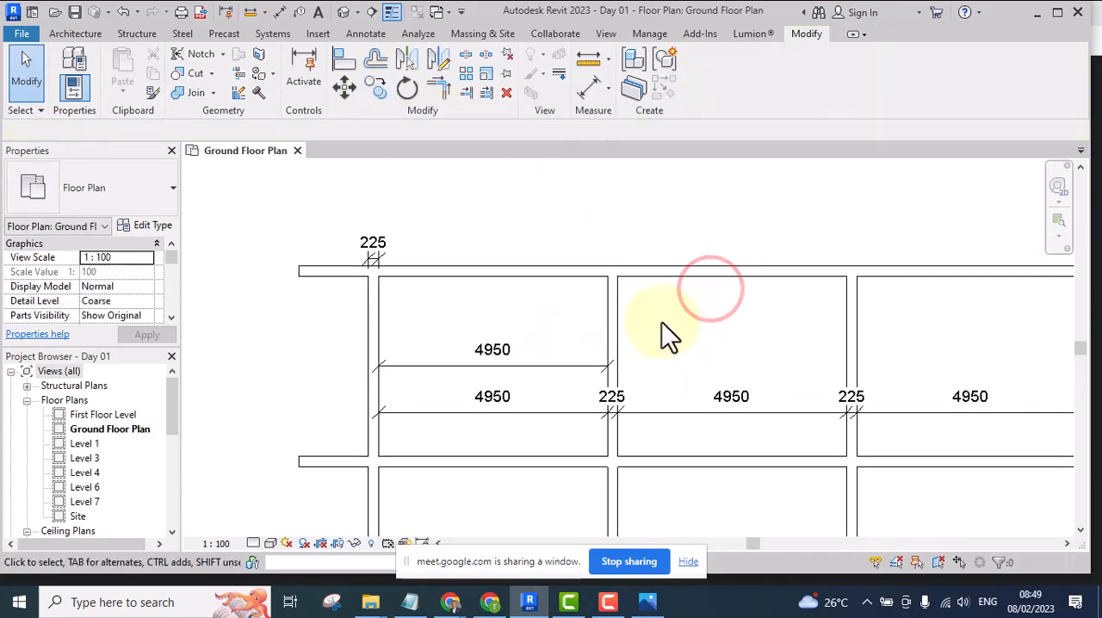
pyautogui.click(376, 90)
pyautogui.click(615, 307)
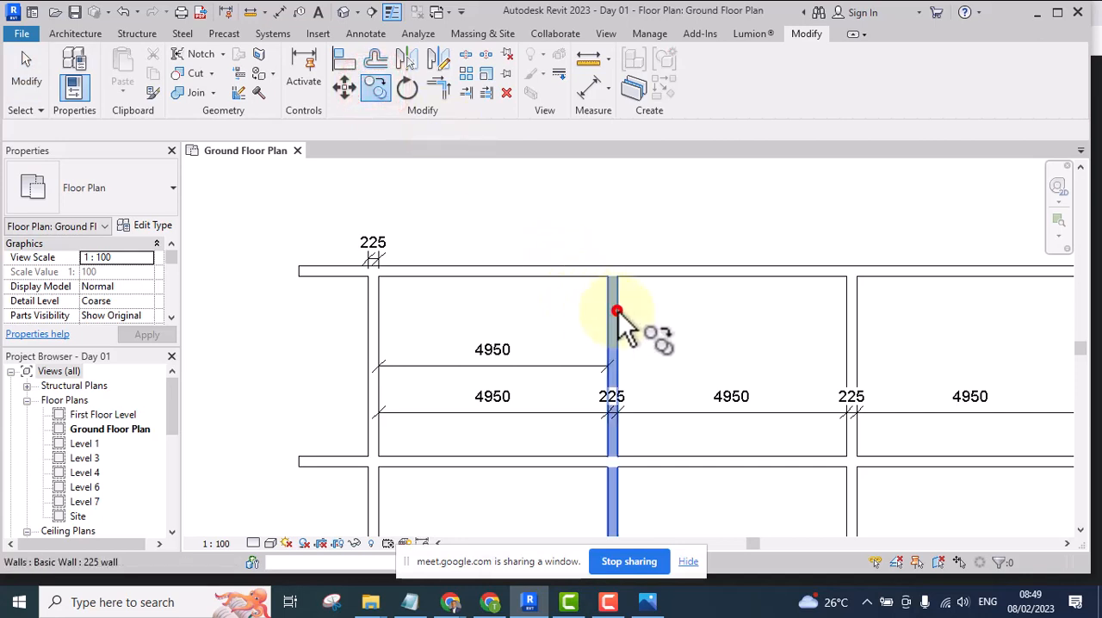
pyautogui.rightClick(685, 326)
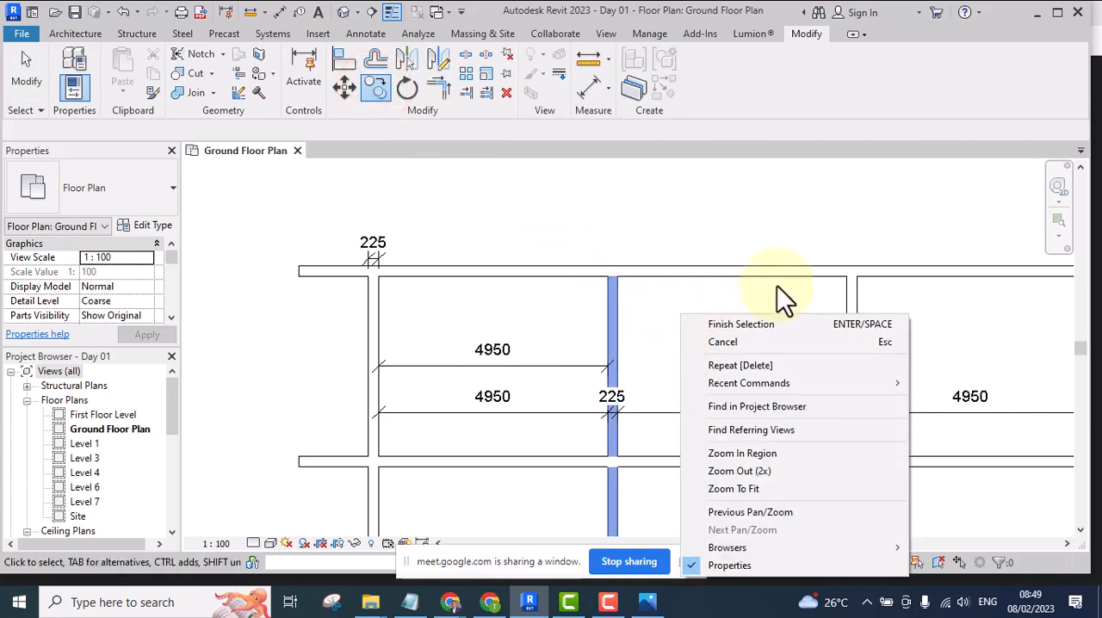
pyautogui.click(742, 325)
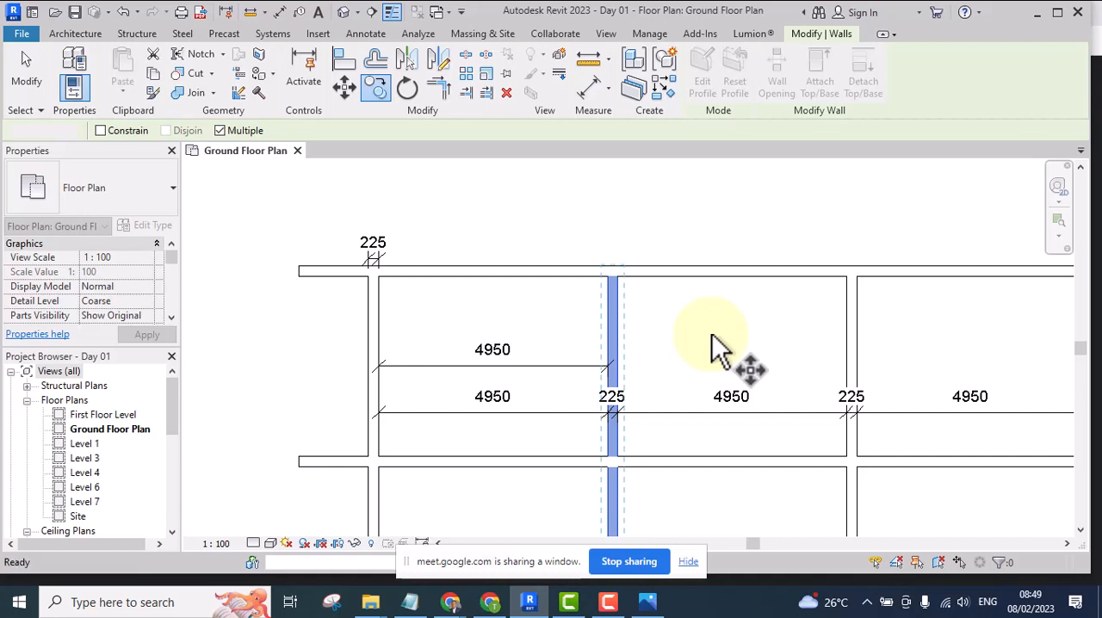
pyautogui.press('Escape')
pyautogui.press('Escape')
# Delete the three vertical walls standing between the second vertical wall and the rightmost wall
pyautogui.moveTo(694, 325); pyautogui.dragTo(675, 312, button='middle')
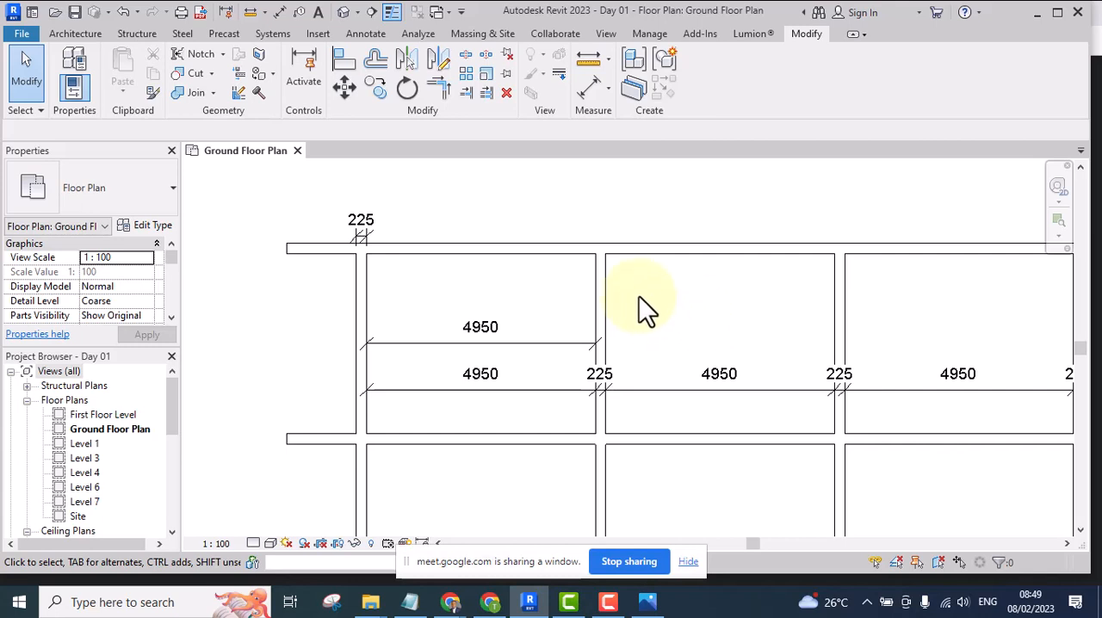
pyautogui.scroll(-2, 640, 323)
pyautogui.moveTo(639, 330); pyautogui.dragTo(620, 295, button='middle')
pyautogui.scroll(-2, 583, 337)
pyautogui.scroll(2, 603, 379)
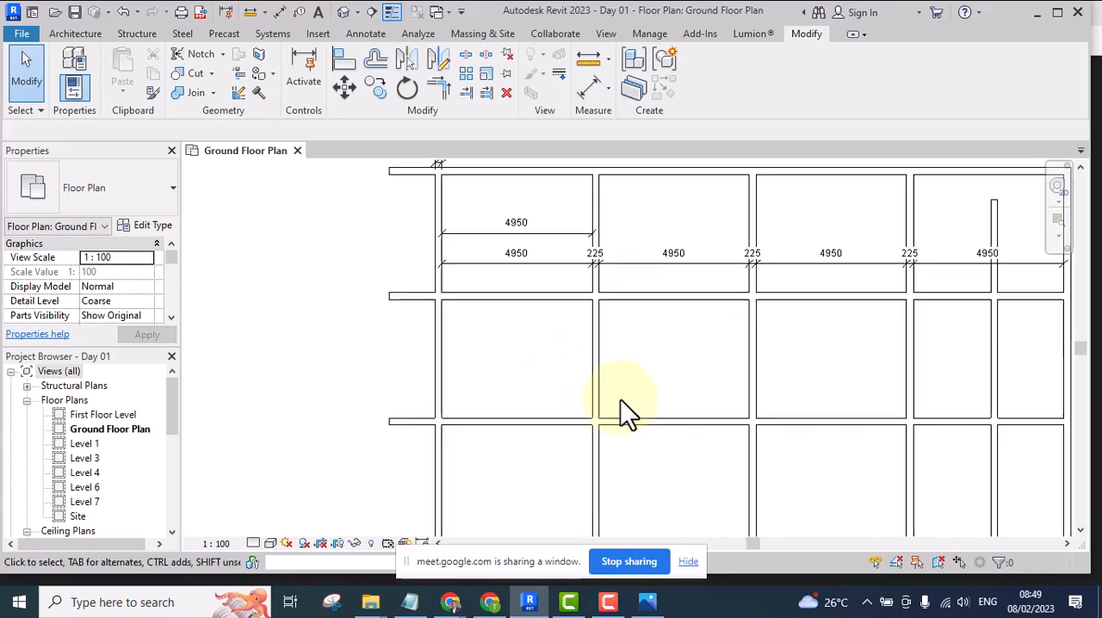
pyautogui.scroll(-3, 775, 370)
pyautogui.scroll(1, 878, 362)
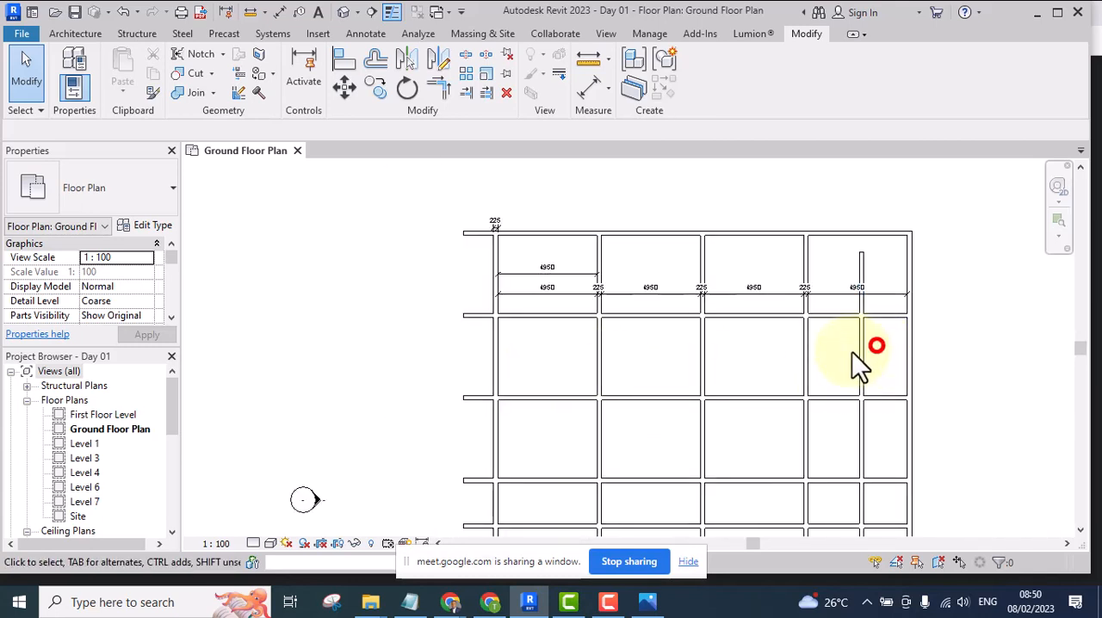
pyautogui.moveTo(877, 345); pyautogui.dragTo(672, 377)
pyautogui.press('Delete')
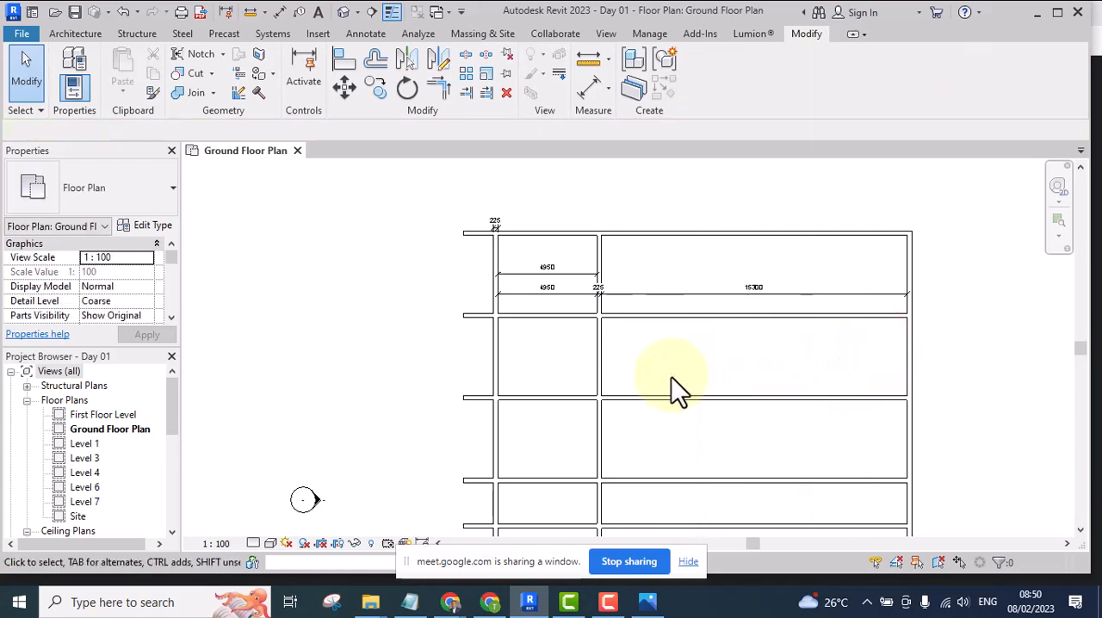
# Copy the second vertical wall freehand about two-fifths across the wide bay, and copy that new wall to about two-thirds across
pyautogui.click(637, 357)
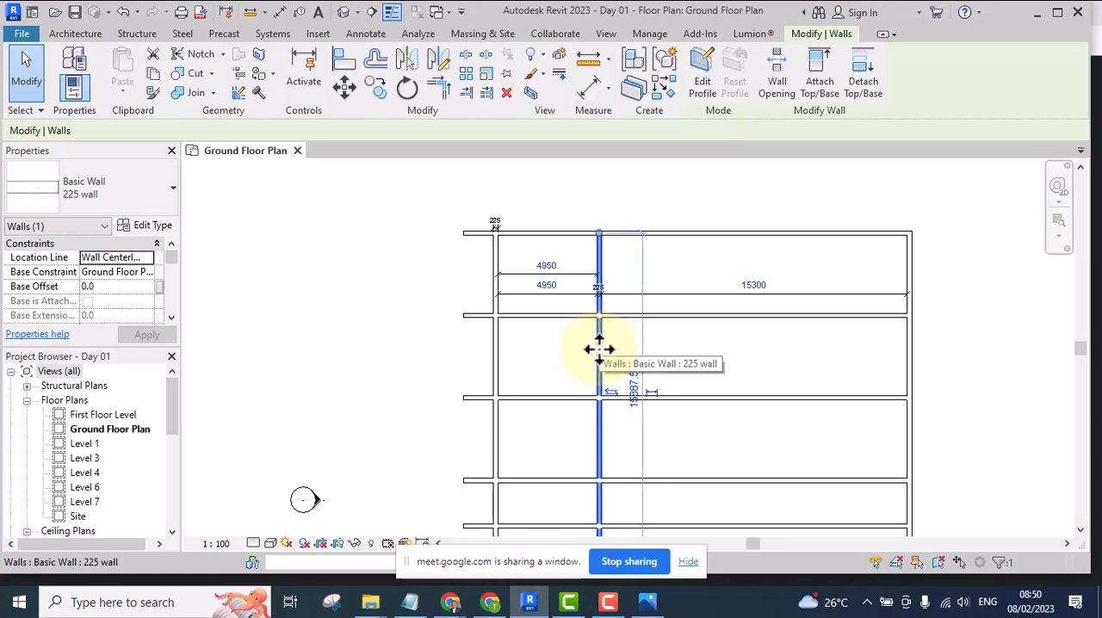
pyautogui.moveTo(599, 349); pyautogui.dragTo(731, 354)
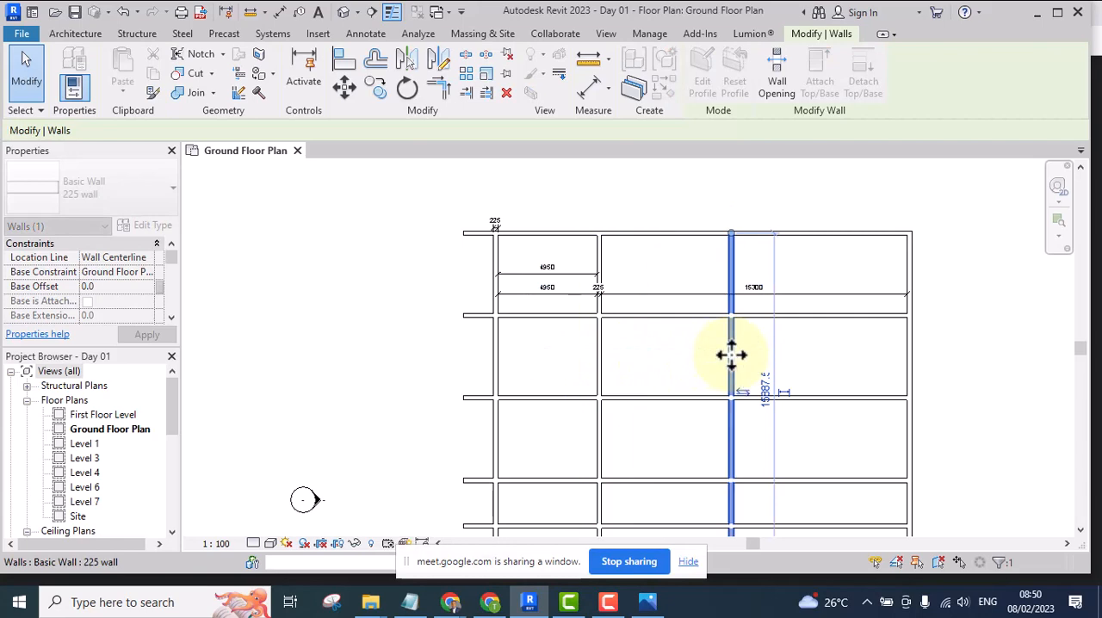
pyautogui.click(820, 355)
pyautogui.scroll(2, 724, 350)
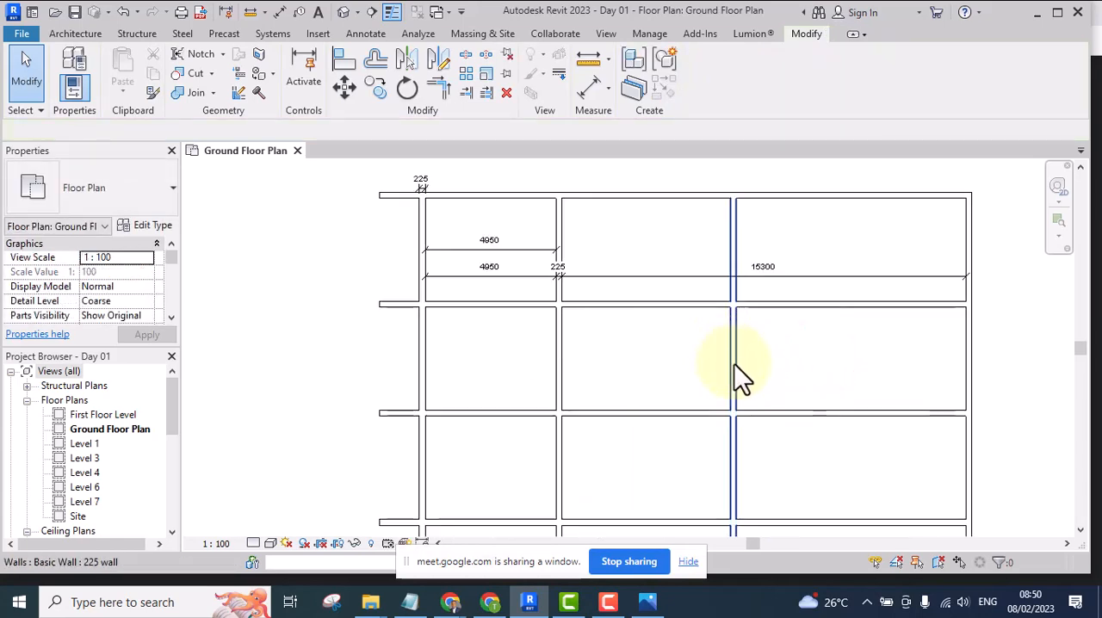
pyautogui.click(733, 364)
pyautogui.moveTo(731, 359); pyautogui.dragTo(831, 368)
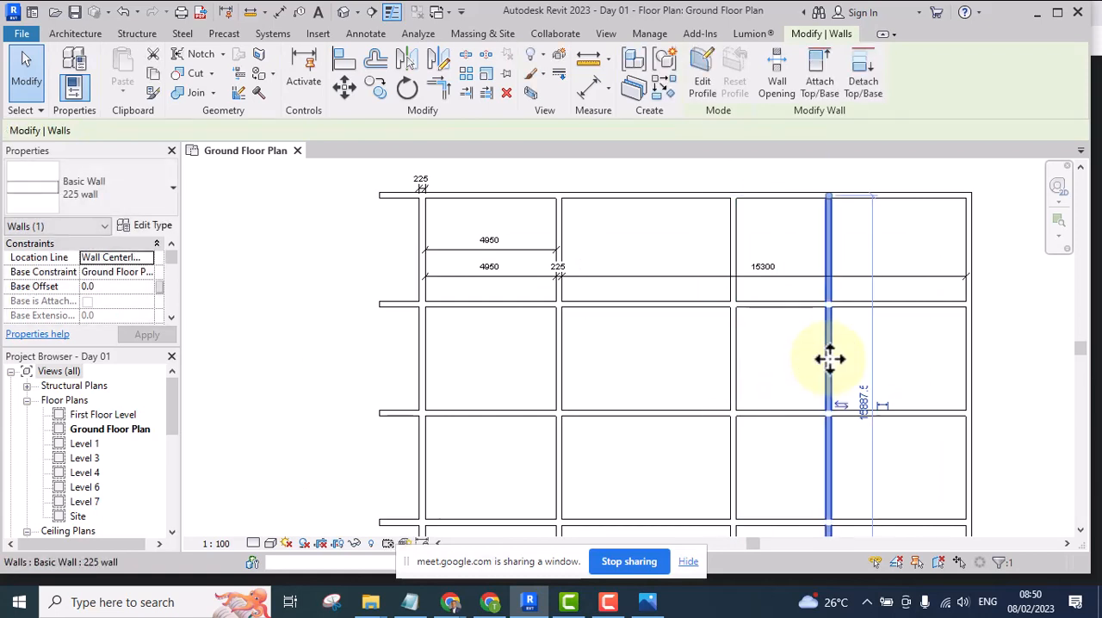
# Copy the freehand-placed wall into the gap just after the second vertical wall and again outside the left ends of the horizontal walls
pyautogui.moveTo(826, 362); pyautogui.dragTo(372, 378)
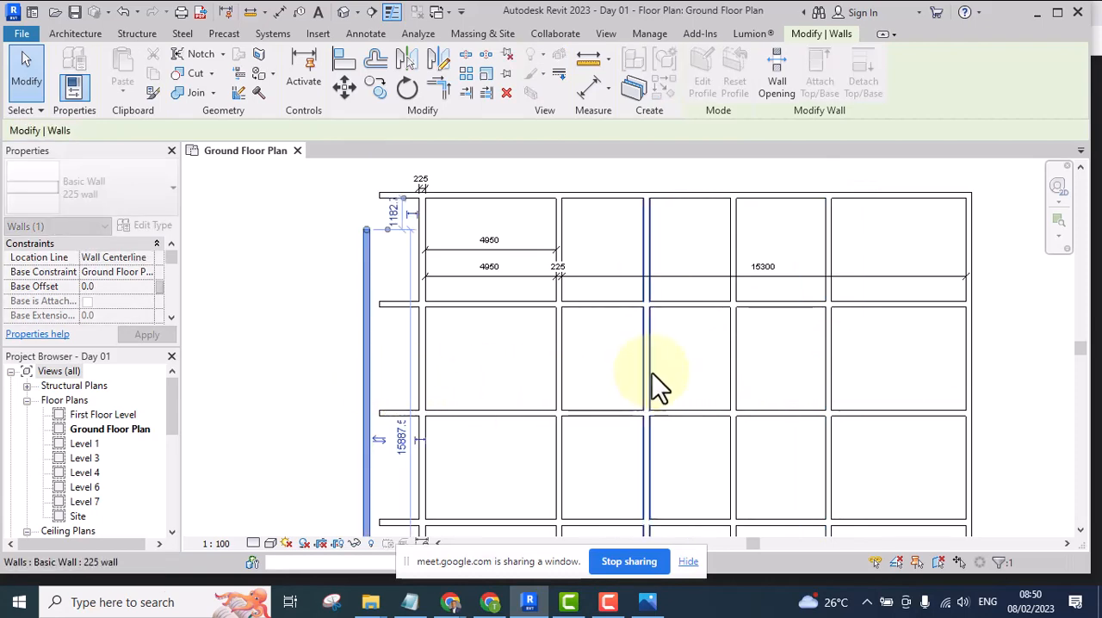
pyautogui.scroll(-3, 682, 317)
pyautogui.click(687, 331)
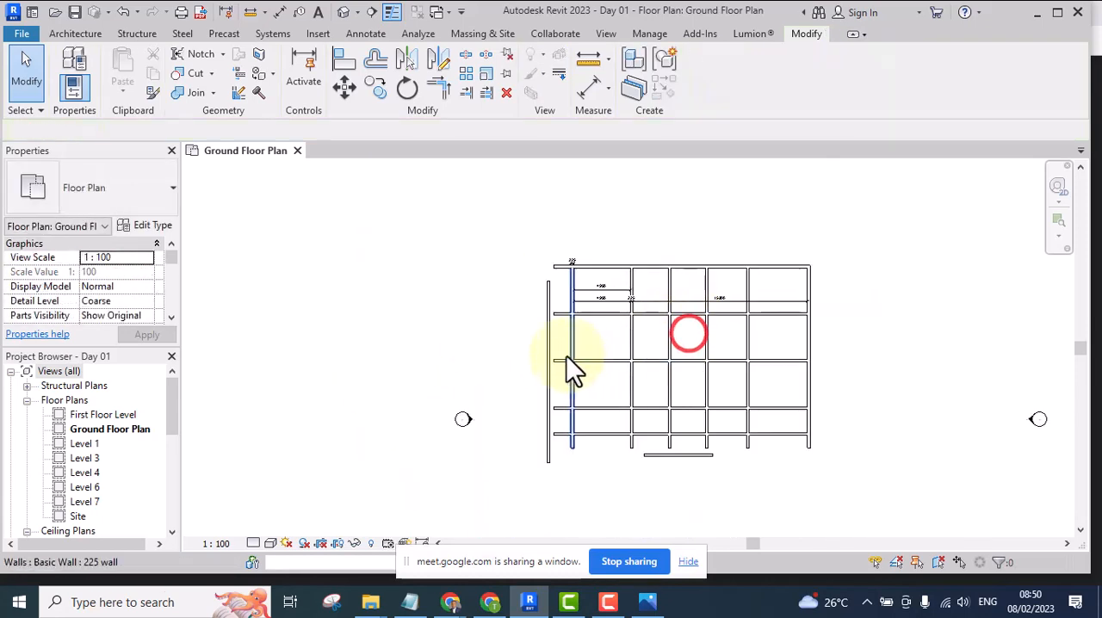
# Copy the outer left wall freehand into the first bay, and repeat the copy at two places within the wide bay
pyautogui.scroll(2, 560, 353)
pyautogui.click(542, 336)
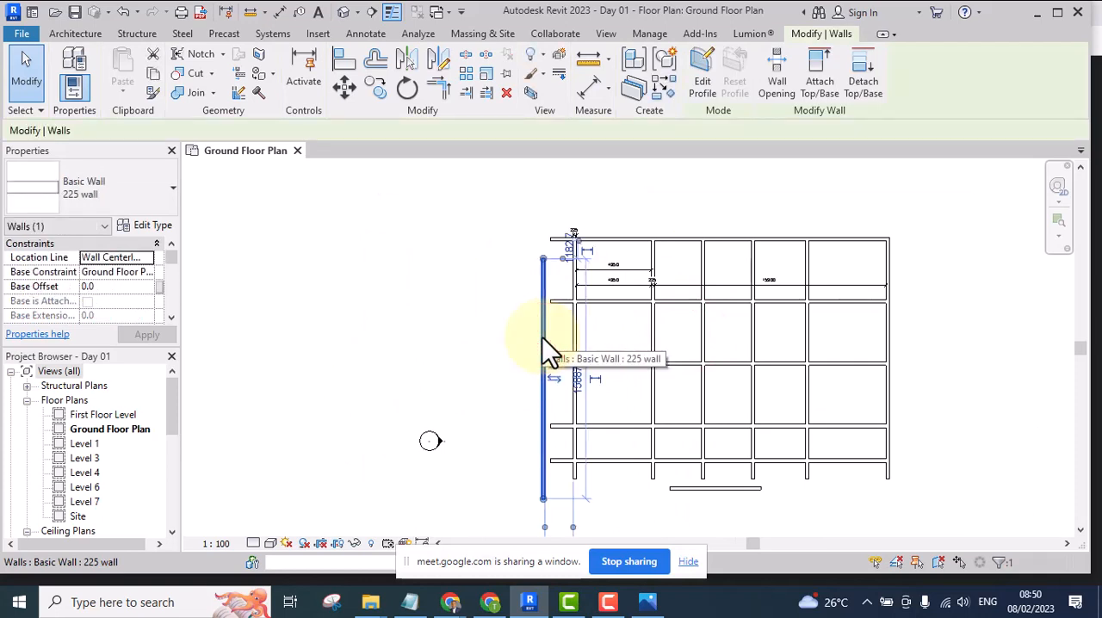
pyautogui.moveTo(542, 338); pyautogui.dragTo(620, 326)
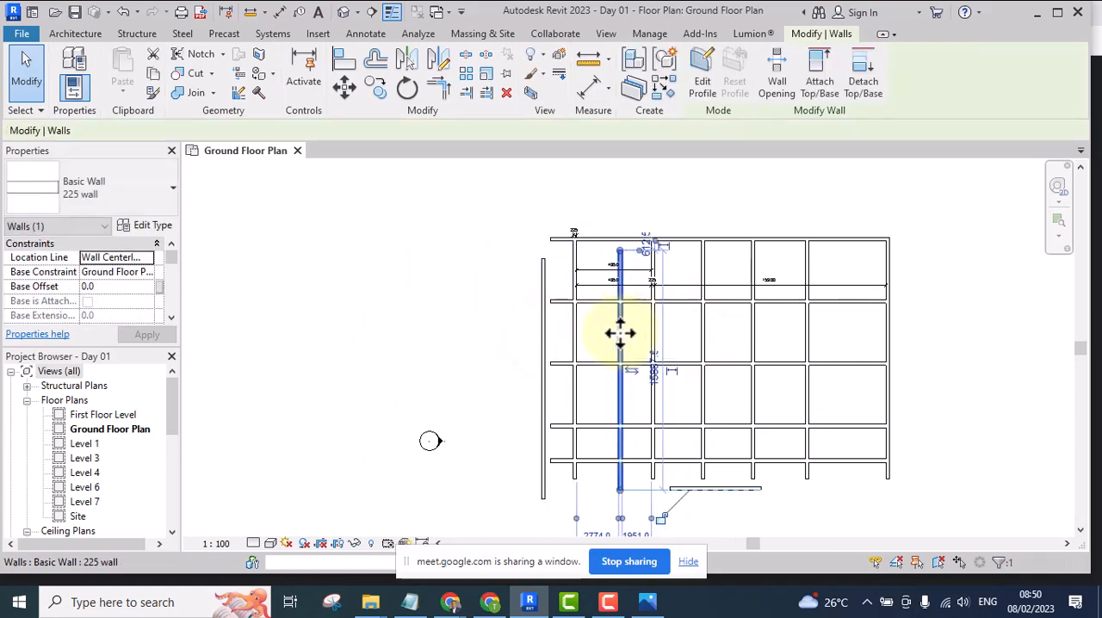
pyautogui.moveTo(736, 340); pyautogui.dragTo(732, 335)
pyautogui.moveTo(827, 339); pyautogui.dragTo(836, 344)
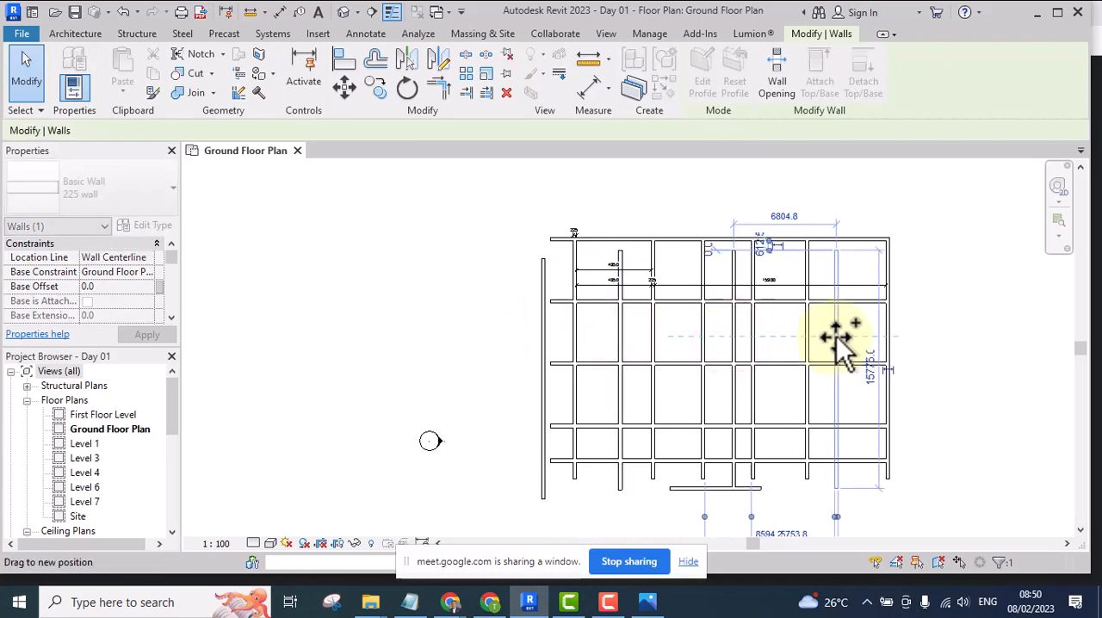
pyautogui.scroll(1, 804, 343)
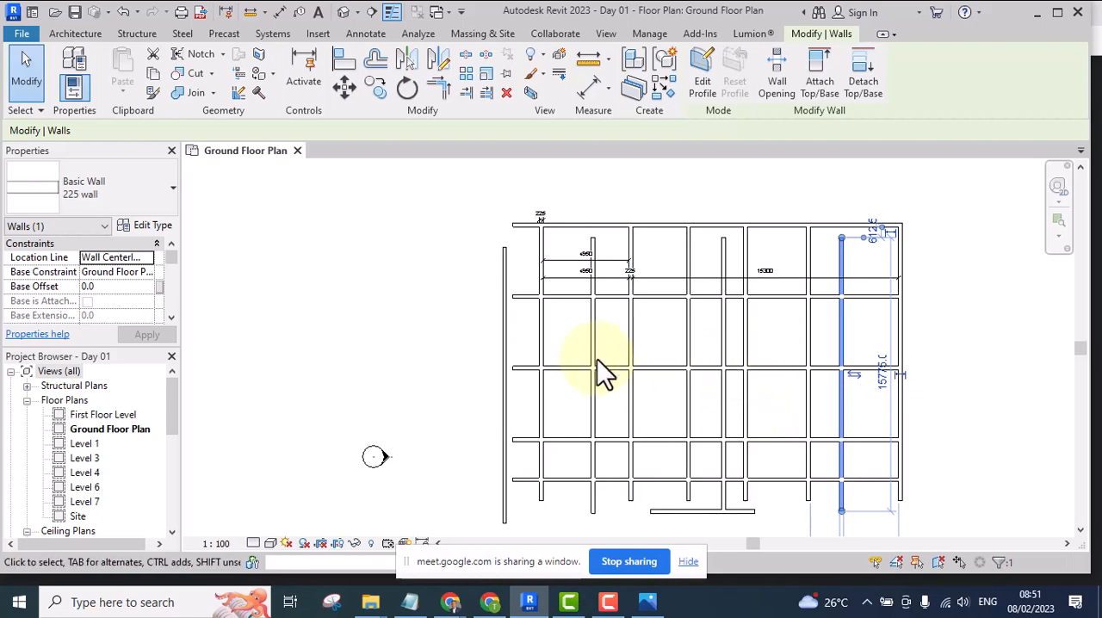
# Delete all the freehand wall copies standing between the second vertical wall and the rightmost wall
pyautogui.scroll(3, 593, 362)
pyautogui.scroll(-3, 516, 336)
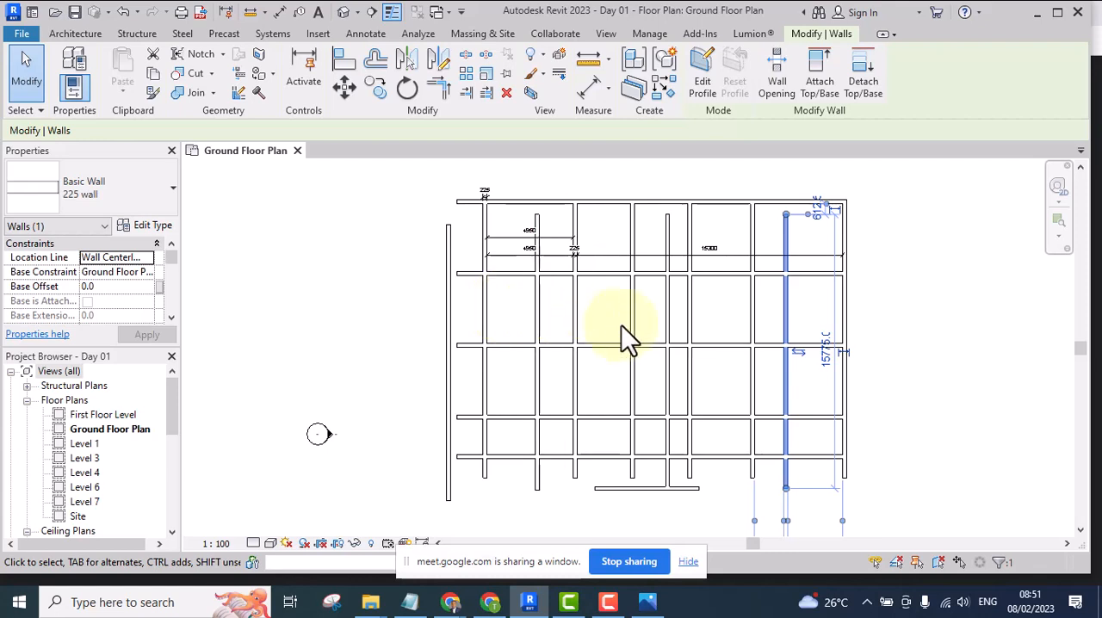
pyautogui.click(720, 321)
pyautogui.click(802, 302)
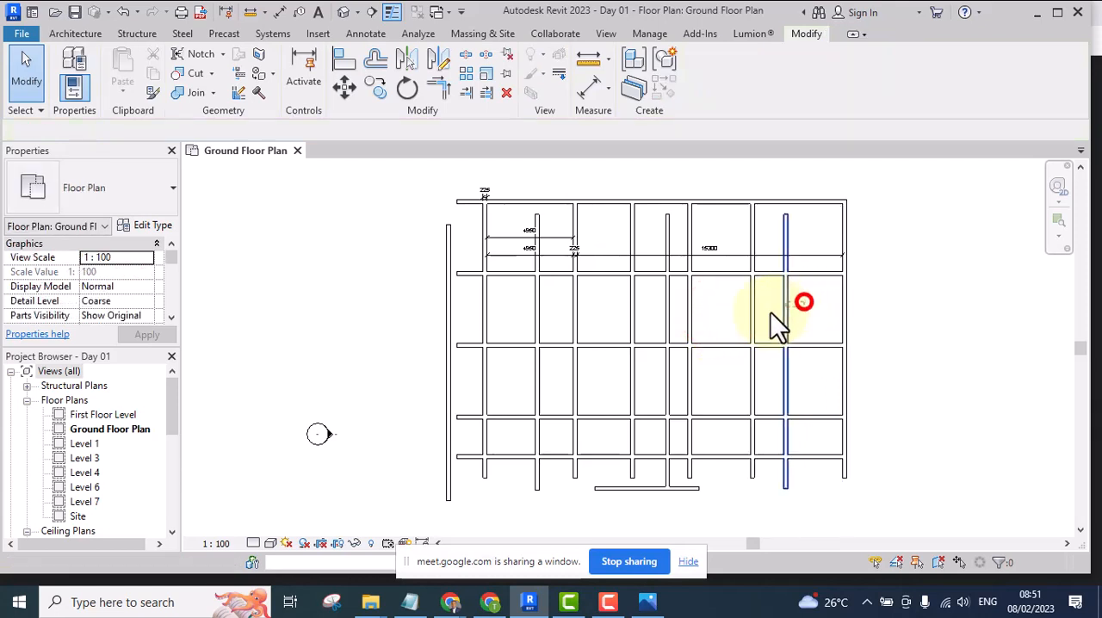
pyautogui.moveTo(771, 312); pyautogui.dragTo(721, 322)
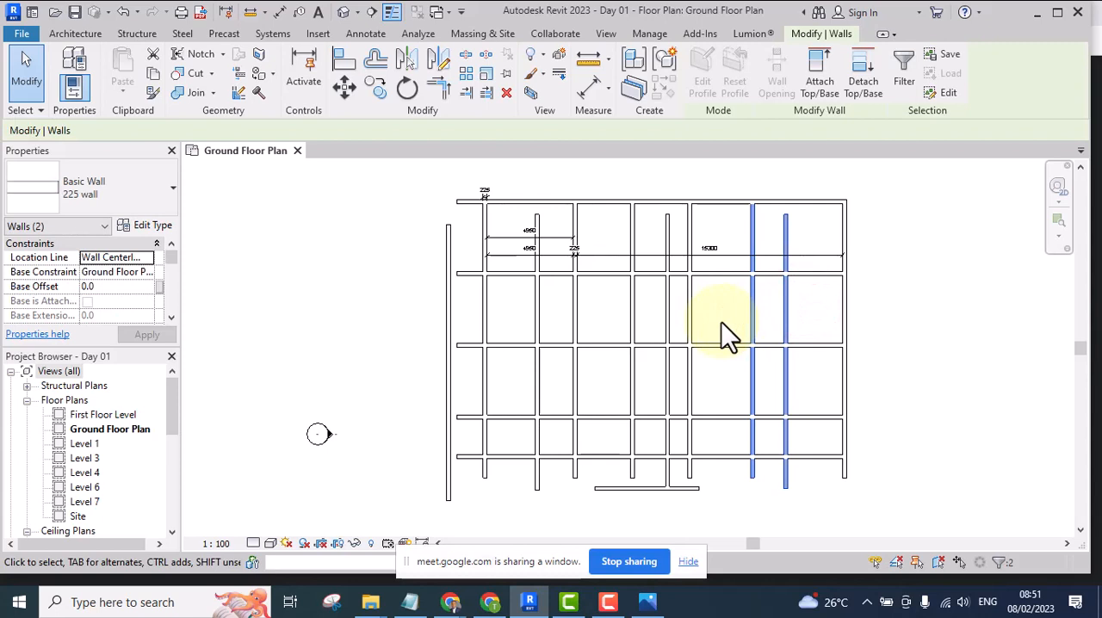
pyautogui.click(676, 334)
pyautogui.scroll(3, 677, 310)
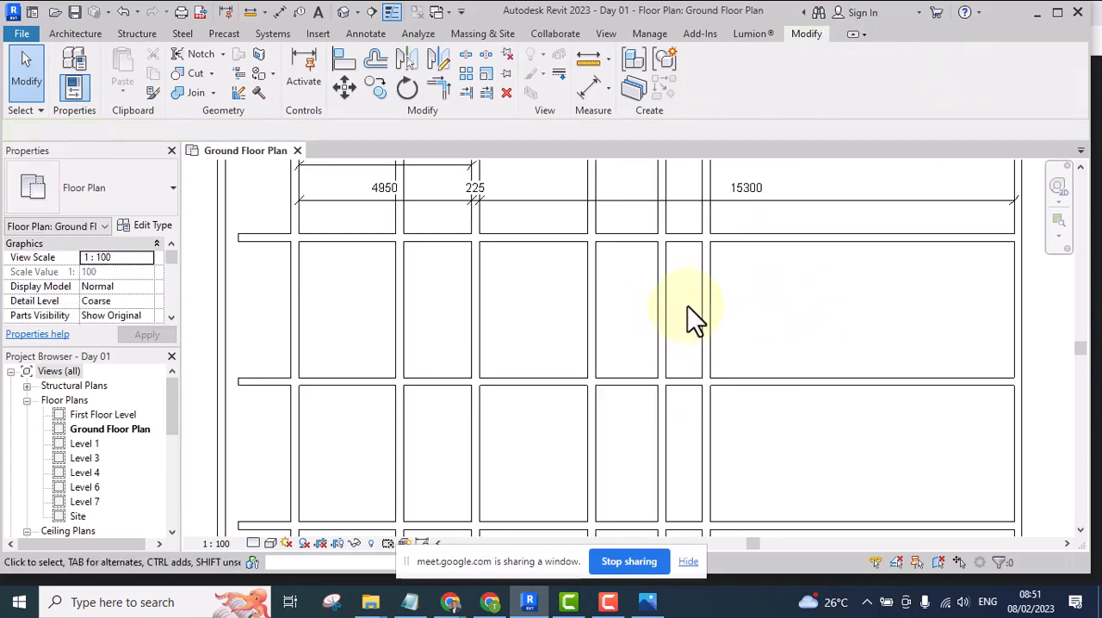
pyautogui.scroll(-3, 693, 308)
pyautogui.moveTo(731, 294); pyautogui.dragTo(611, 323)
pyautogui.press('Delete')
# Delete the copied wall in the first bay and the one outside the left ends of the horizontal walls
pyautogui.scroll(1, 542, 301)
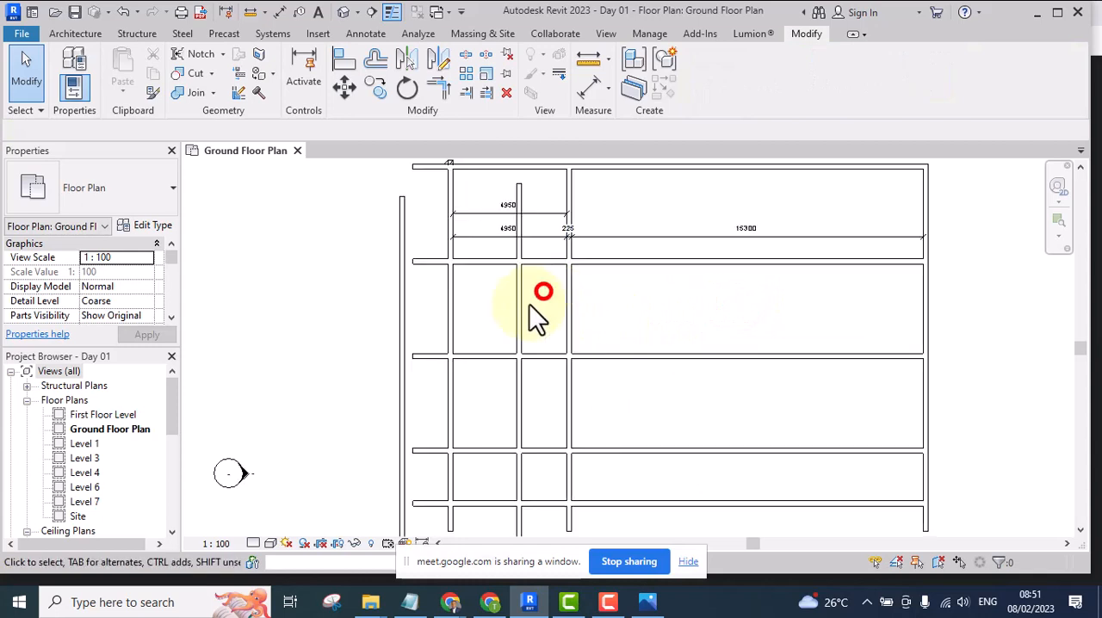
pyautogui.click(508, 313)
pyautogui.press('Delete')
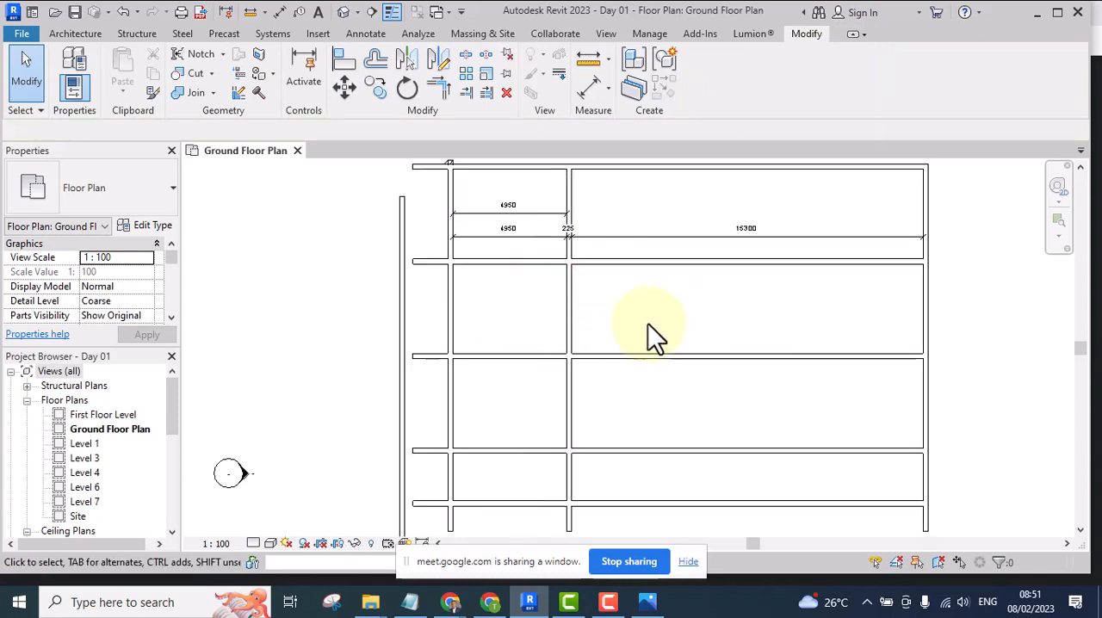
pyautogui.click(403, 320)
pyautogui.press('Delete')
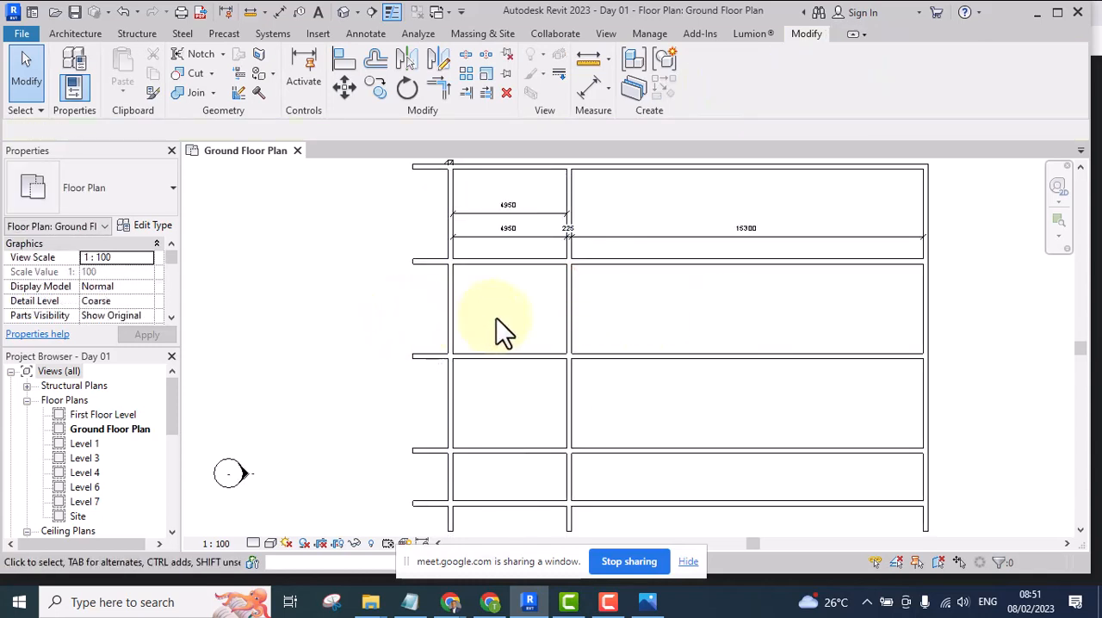
# Copy the second vertical wall with the Multiple option, placing the first copy about three-tenths of the way across the wide bay
pyautogui.scroll(1, 496, 318)
pyautogui.moveTo(478, 346); pyautogui.dragTo(428, 396, button='middle')
pyautogui.scroll(4, 530, 355)
pyautogui.click(528, 347)
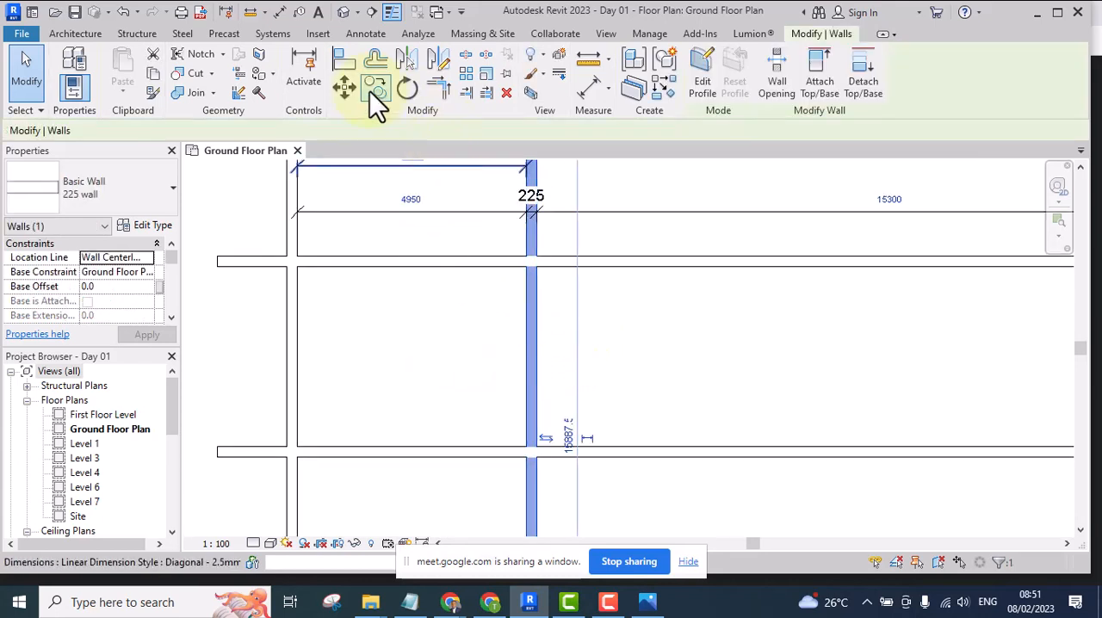
pyautogui.scroll(-1, 428, 226)
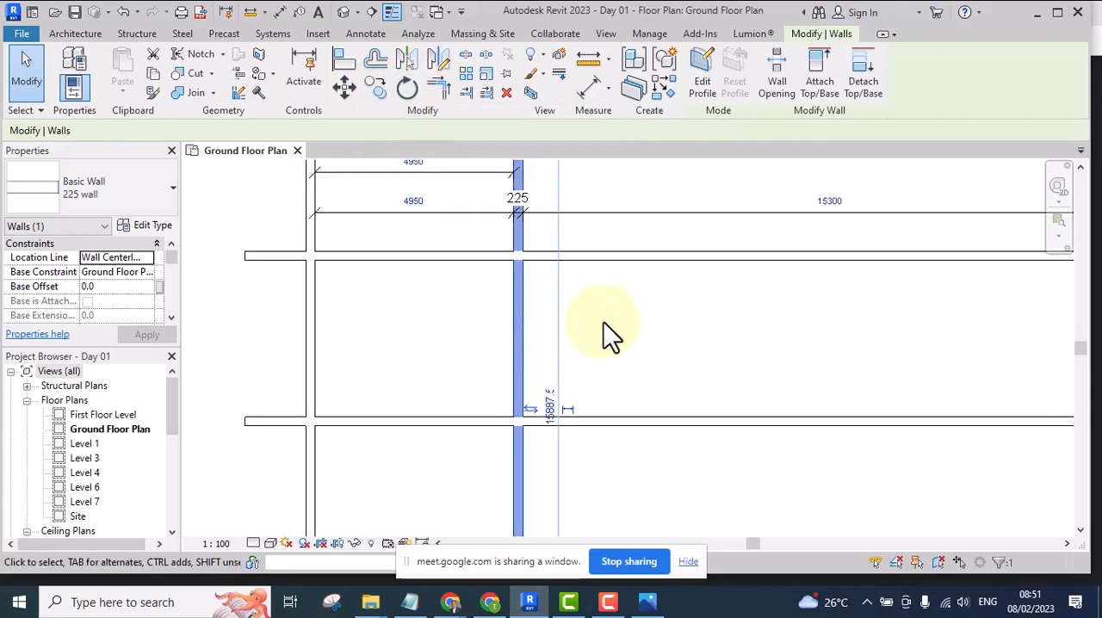
pyautogui.press('c')
pyautogui.press('c')
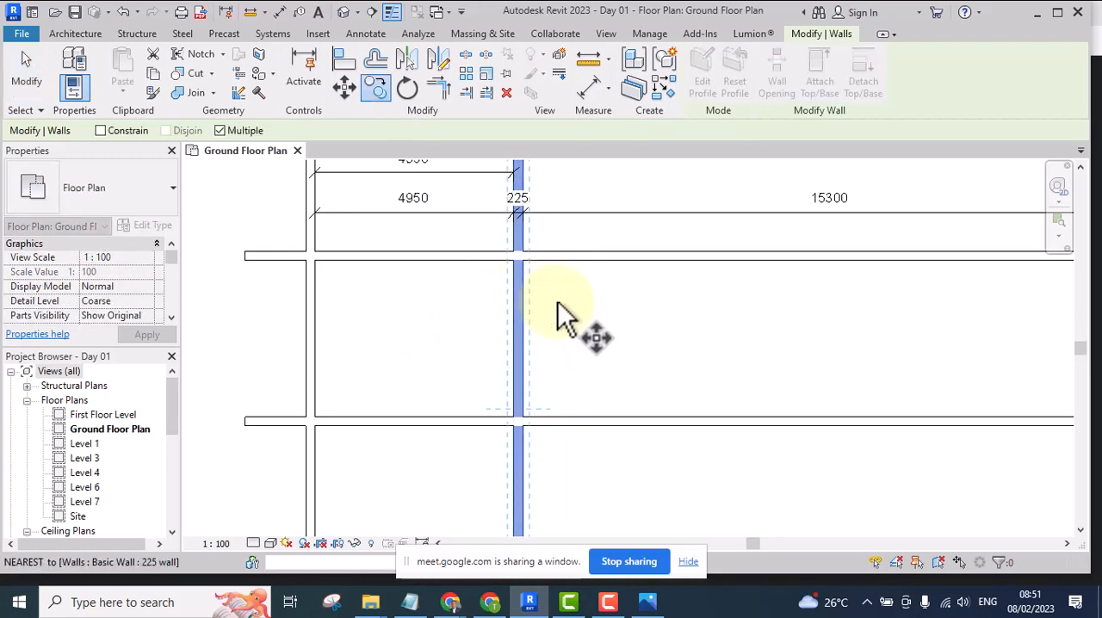
pyautogui.click(520, 312)
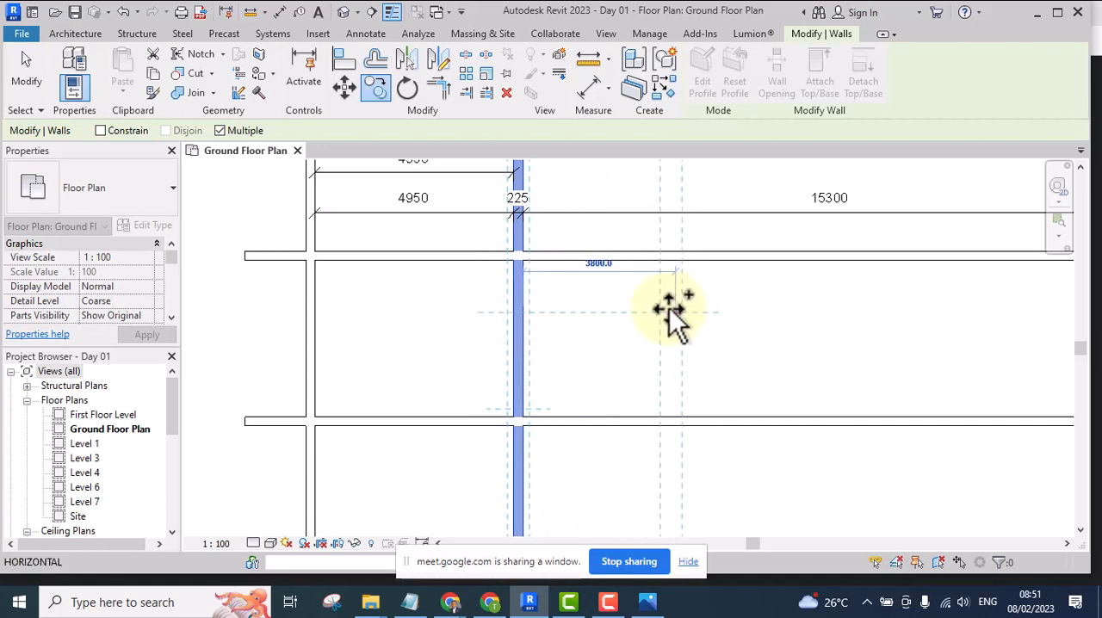
pyautogui.click(704, 312)
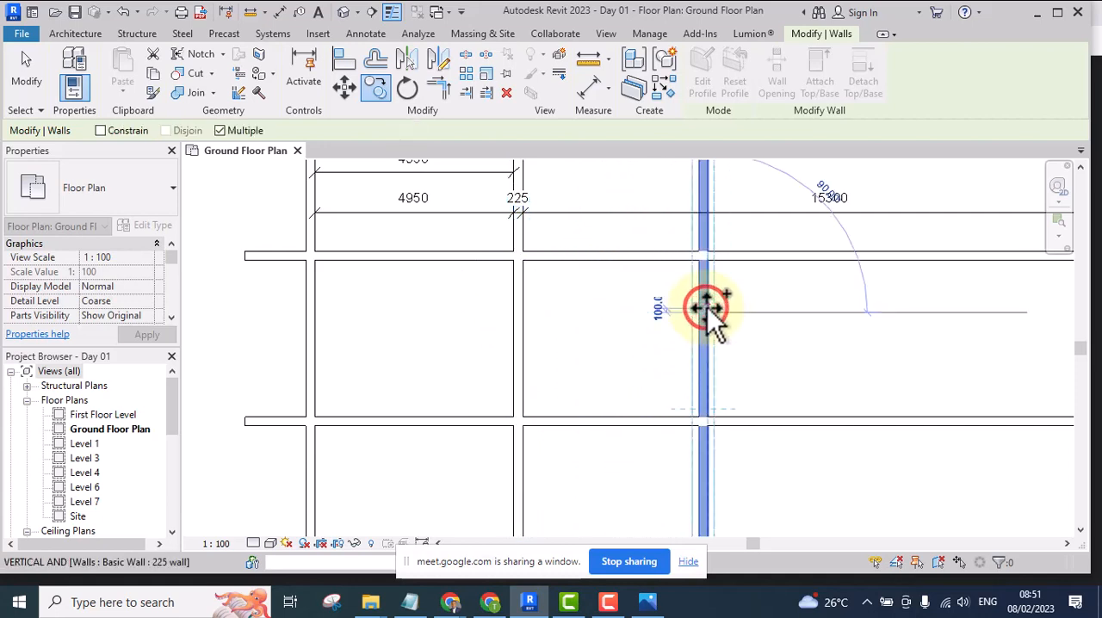
# Place a second copy just past the middle of the wide bay and a third about 3200 mm beyond it, ending the Copy command
pyautogui.click(868, 300)
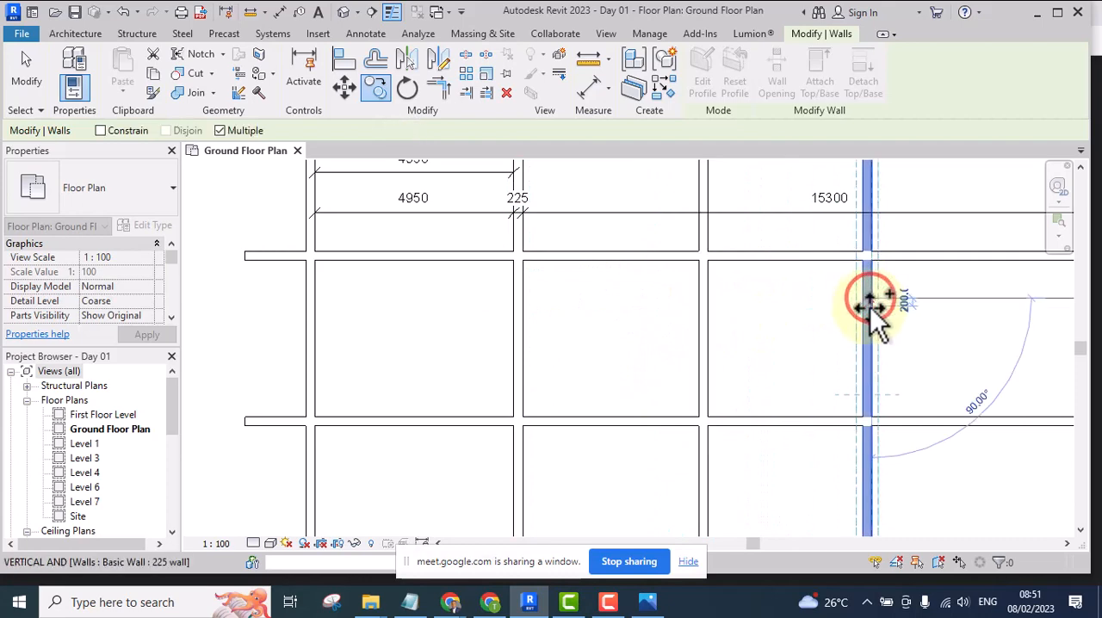
pyautogui.scroll(-5, 741, 327)
pyautogui.scroll(3, 766, 326)
pyautogui.click(763, 315)
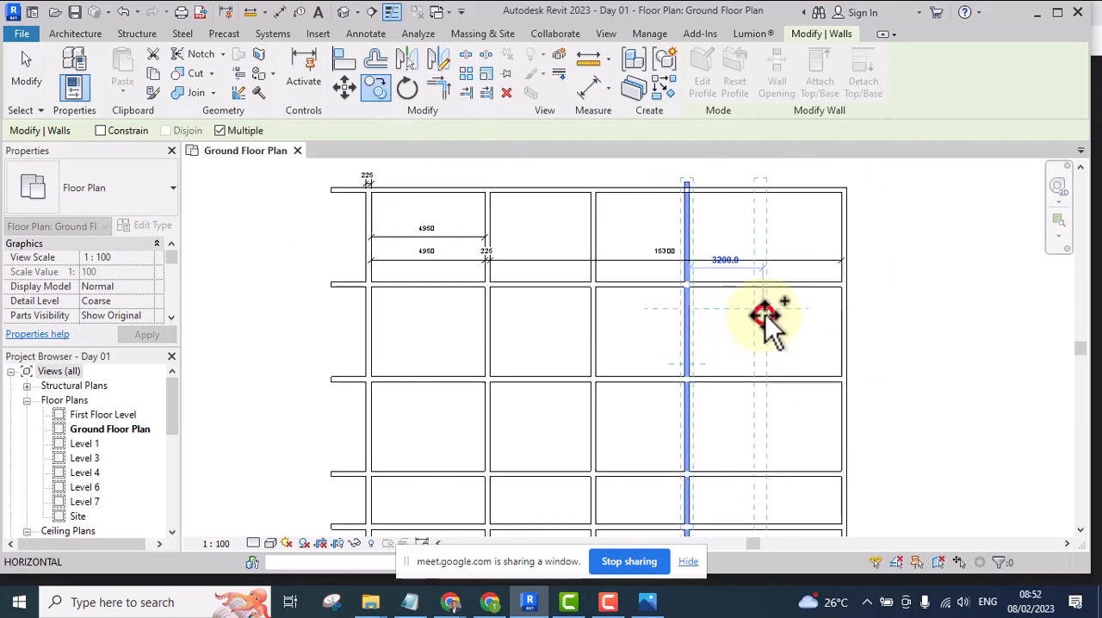
pyautogui.press('Escape')
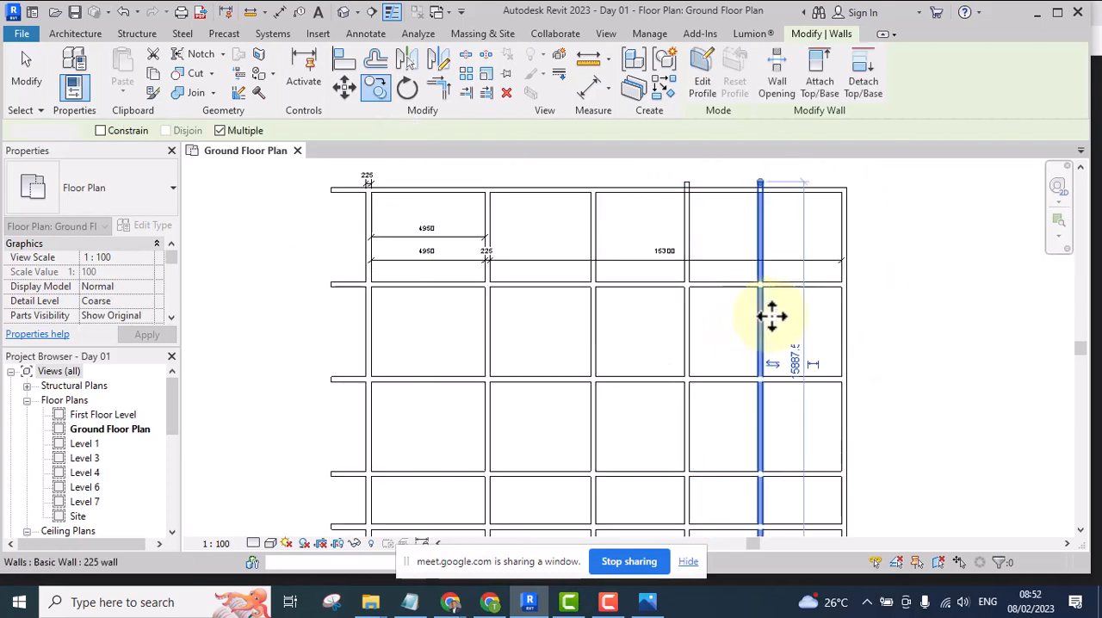
pyautogui.click(822, 324)
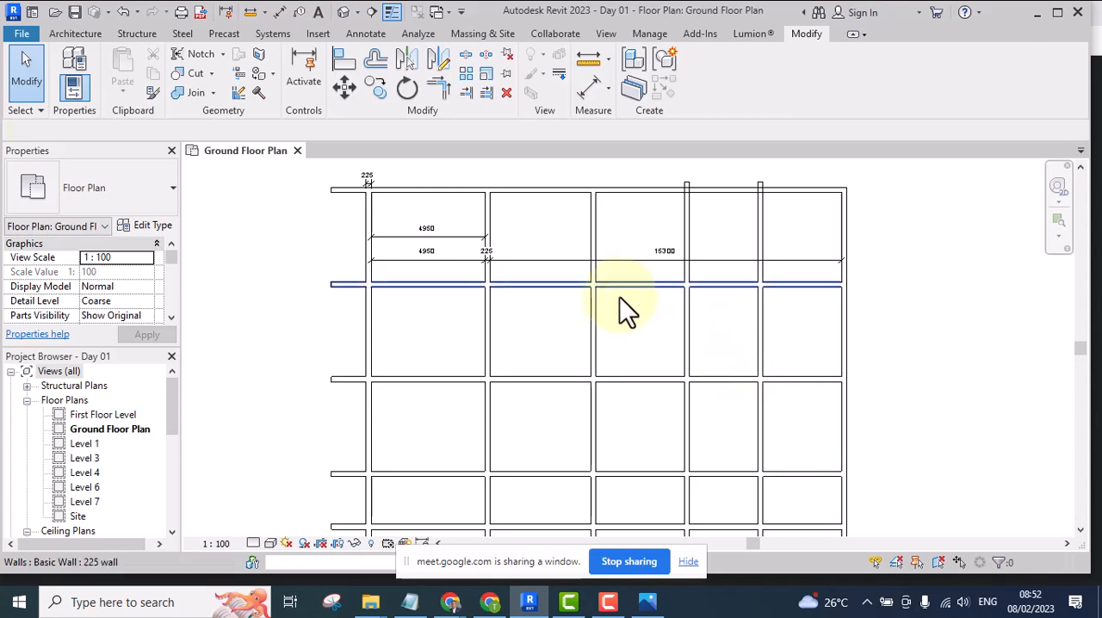
pyautogui.scroll(-1, 587, 340)
pyautogui.scroll(1, 617, 336)
pyautogui.moveTo(608, 339); pyautogui.dragTo(588, 363, button='middle')
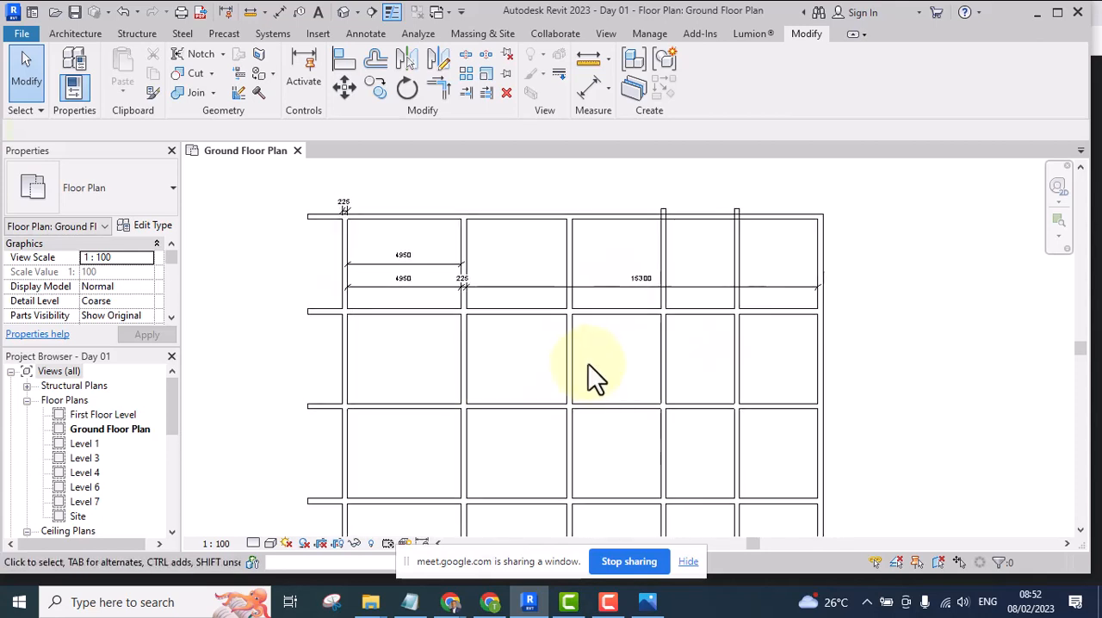
pyautogui.scroll(1, 563, 284)
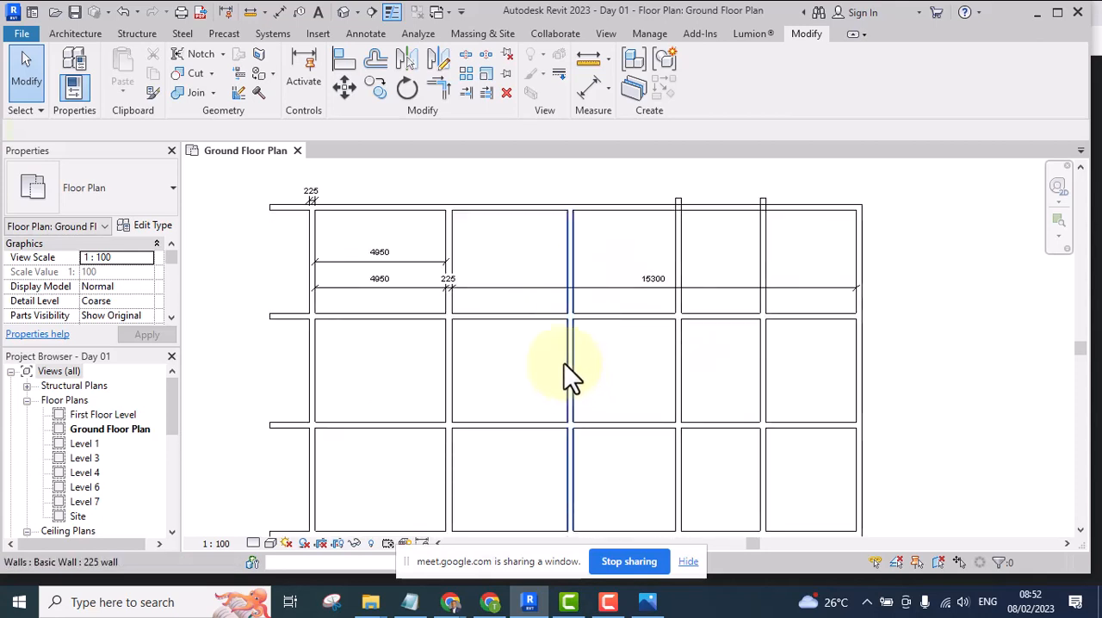
pyautogui.scroll(-1, 568, 364)
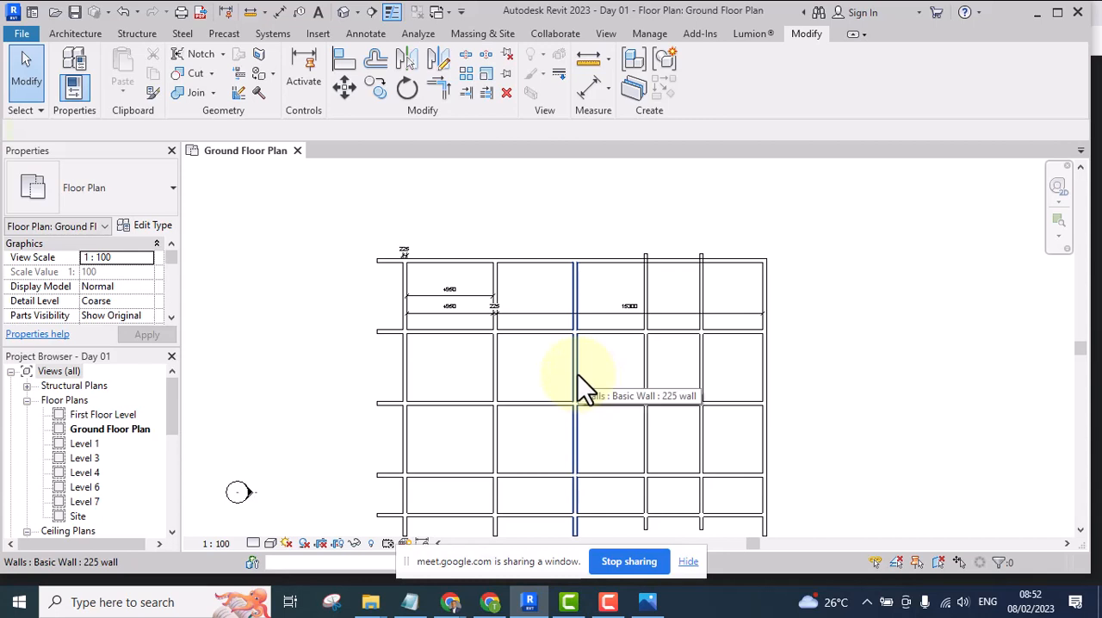
pyautogui.press('m')
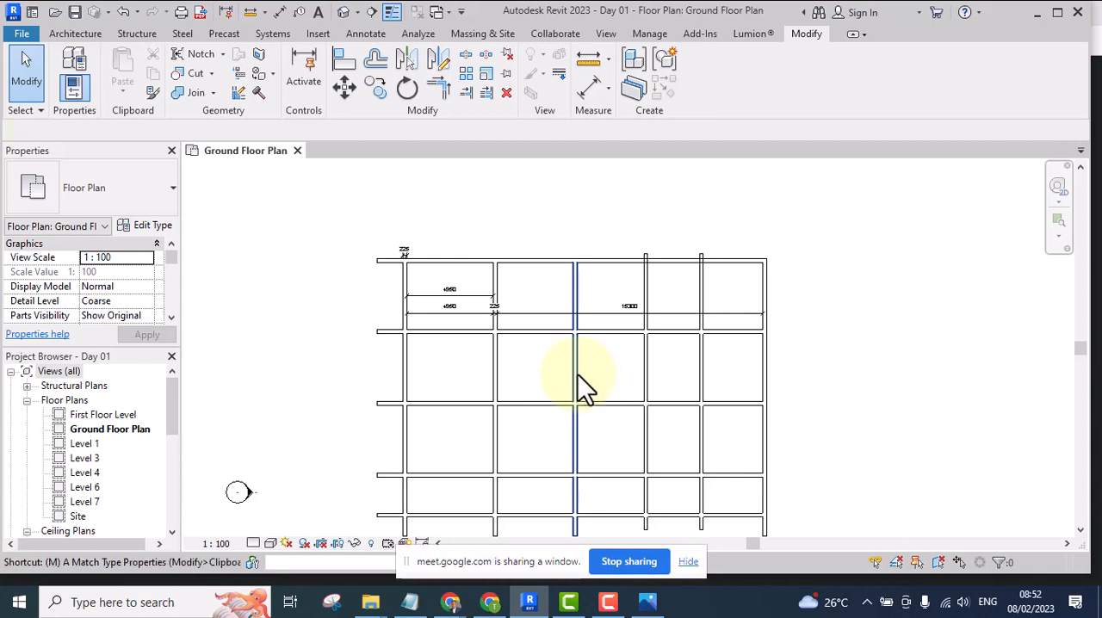
pyautogui.press('v')
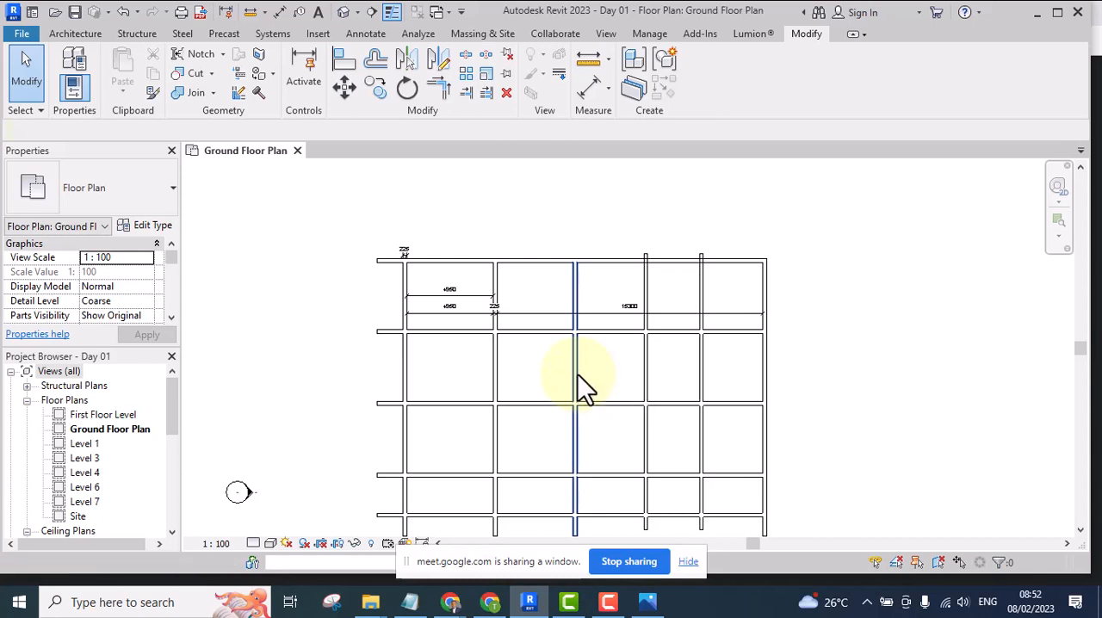
pyautogui.moveTo(591, 352); pyautogui.dragTo(616, 392, button='middle')
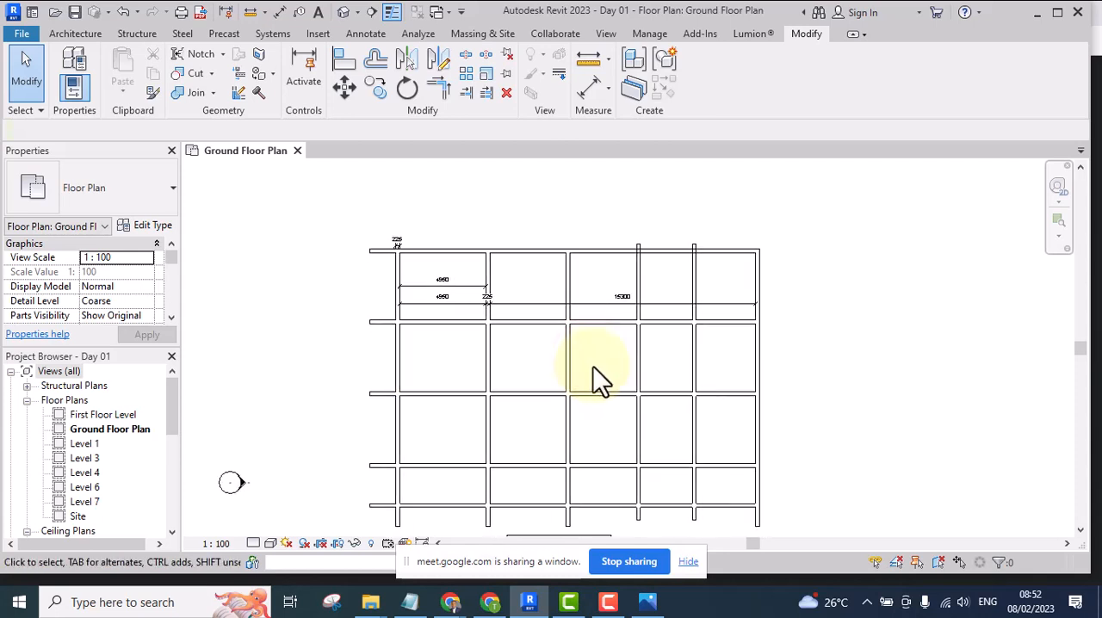
pyautogui.scroll(3, 589, 379)
pyautogui.scroll(-3, 598, 339)
pyautogui.moveTo(601, 343); pyautogui.dragTo(584, 348, button='middle')
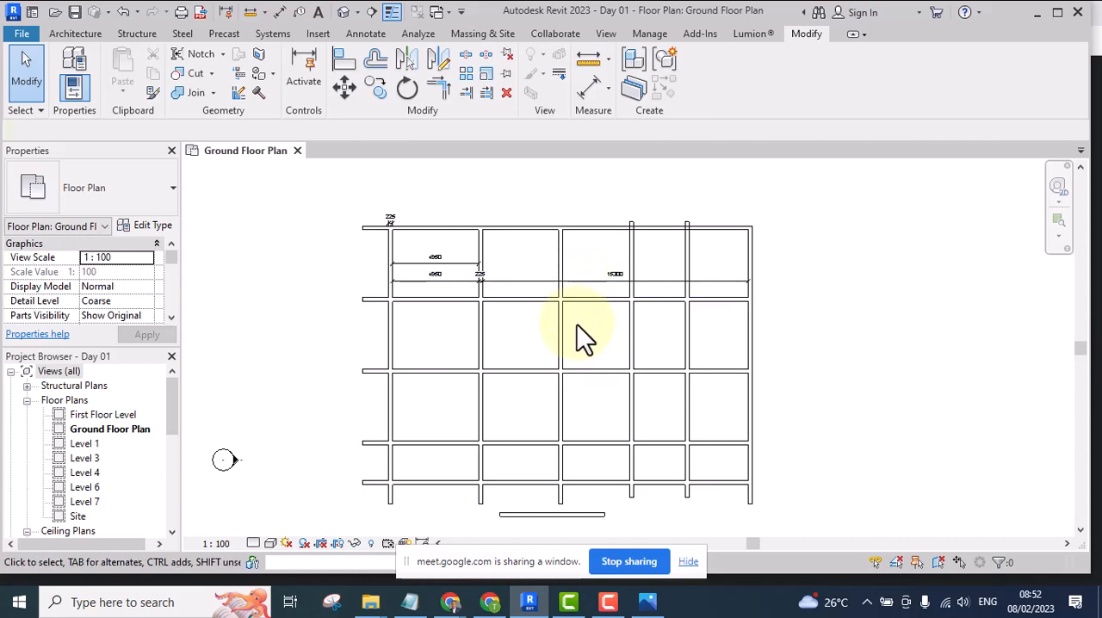
pyautogui.scroll(-3, 591, 308)
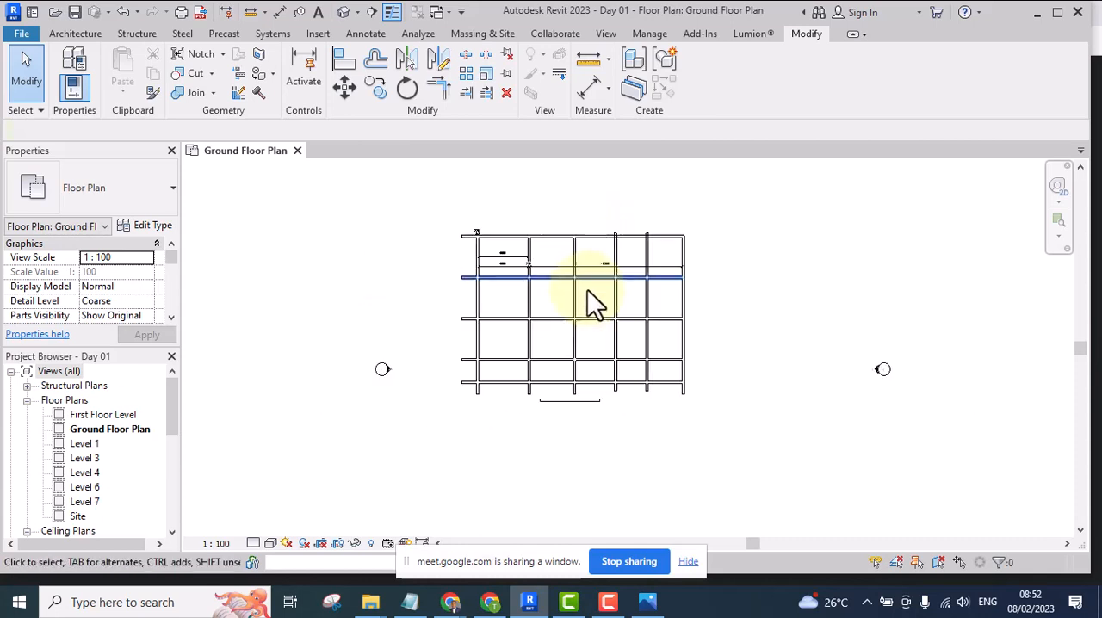
pyautogui.moveTo(591, 308); pyautogui.dragTo(515, 335, button='middle')
pyautogui.scroll(4, 429, 357)
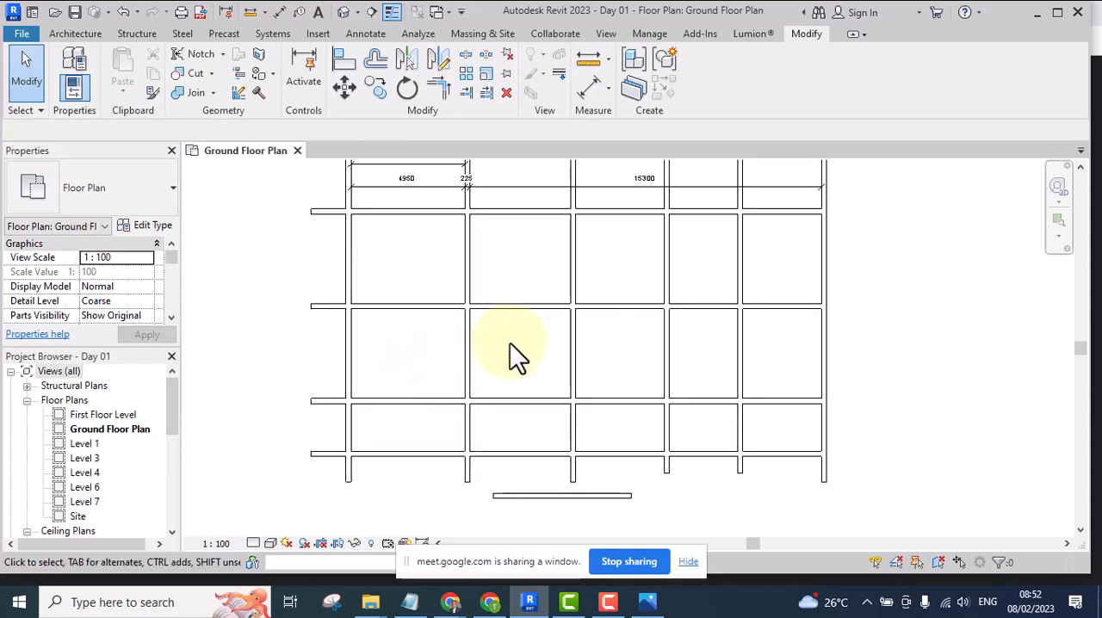
pyautogui.moveTo(507, 367); pyautogui.dragTo(486, 384, button='middle')
pyautogui.scroll(-3, 487, 382)
pyautogui.scroll(1, 501, 327)
# Examine where the horizontal walls project past the leftmost vertical wall
pyautogui.moveTo(501, 322); pyautogui.dragTo(499, 347, button='middle')
pyautogui.scroll(4, 392, 322)
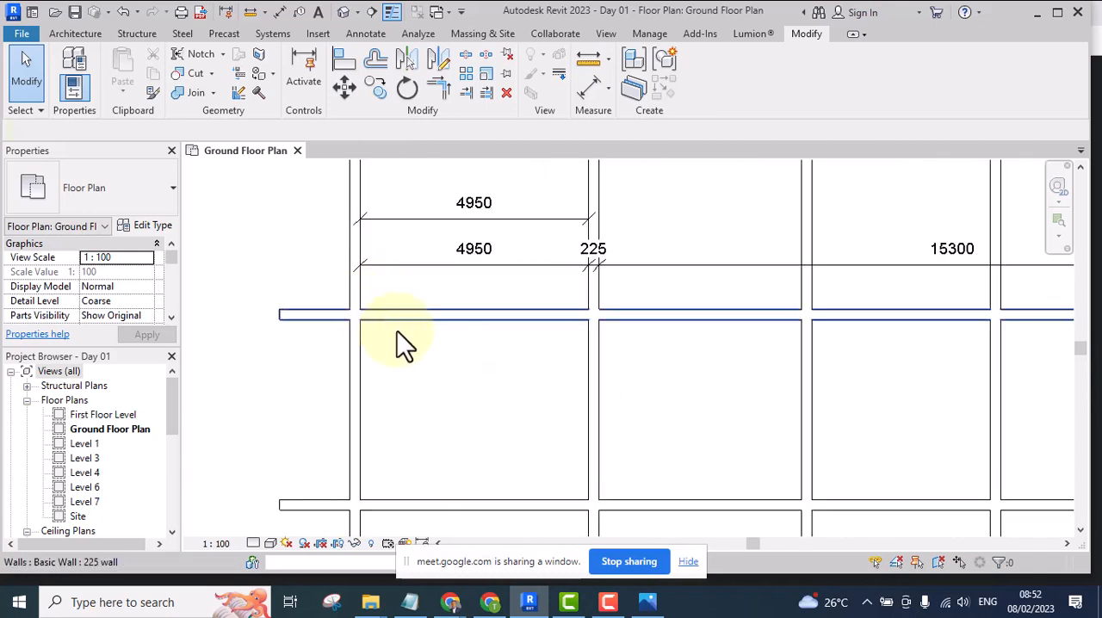
pyautogui.scroll(-3, 387, 338)
pyautogui.scroll(2, 378, 315)
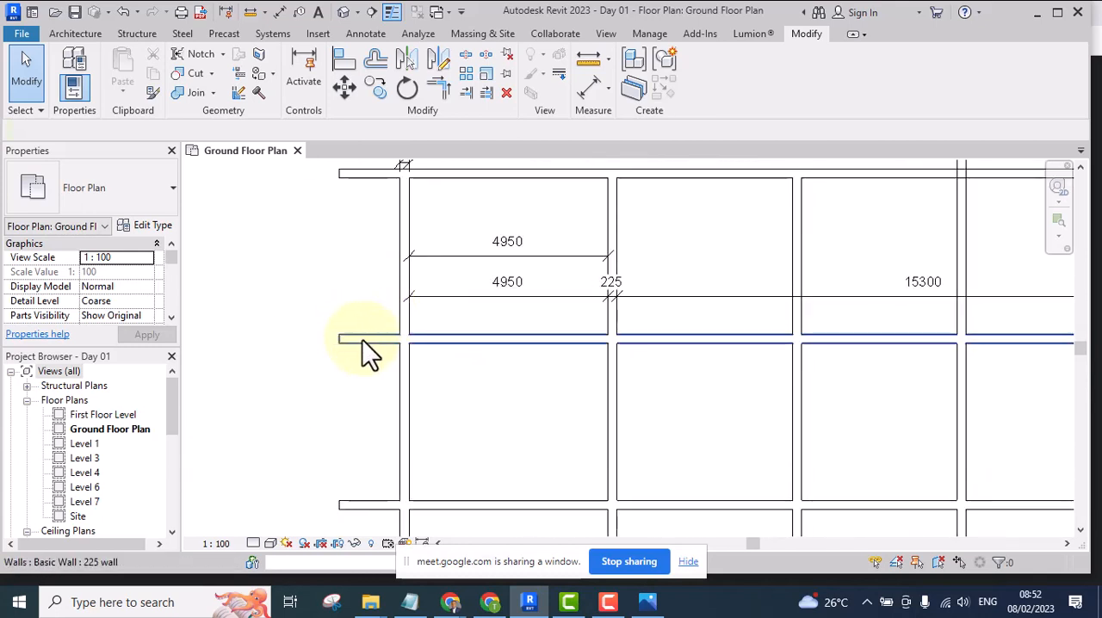
pyautogui.scroll(1, 364, 350)
pyautogui.moveTo(364, 349); pyautogui.dragTo(506, 375, button='middle')
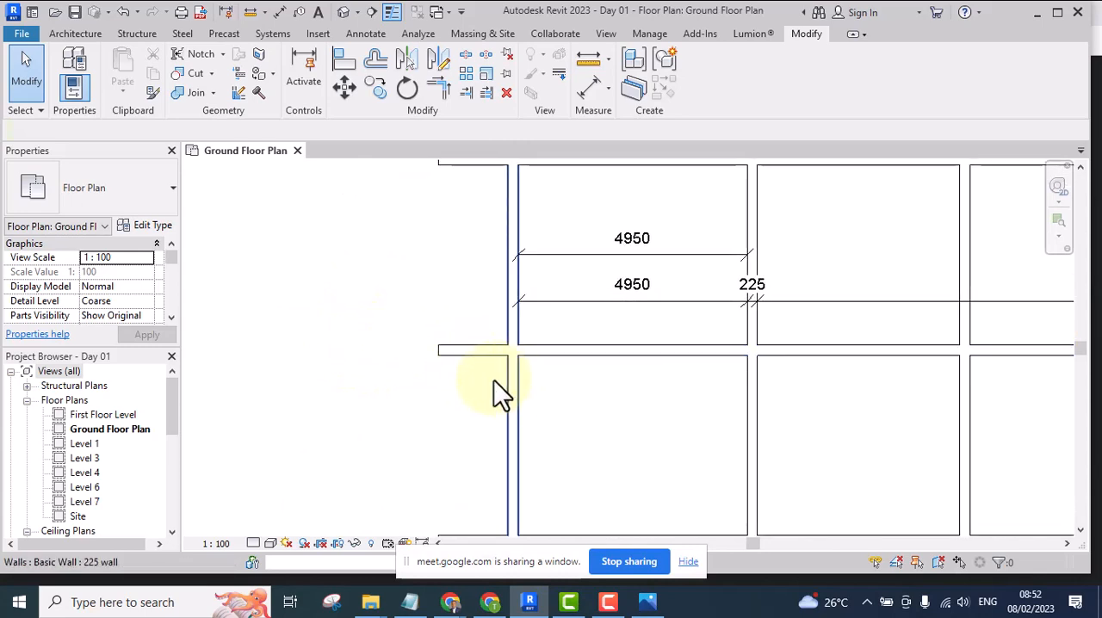
pyautogui.scroll(-4, 388, 353)
pyautogui.scroll(2, 420, 327)
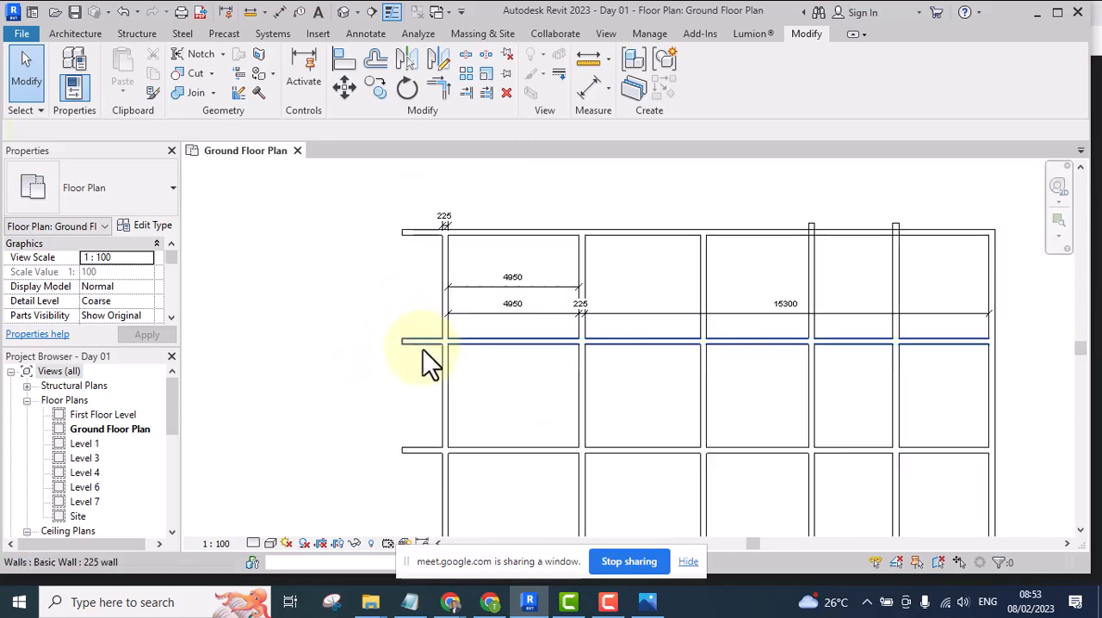
# Examine the Trim/Extend tools and the horizontal wall ends that project beyond the leftmost vertical wall
pyautogui.scroll(1, 423, 349)
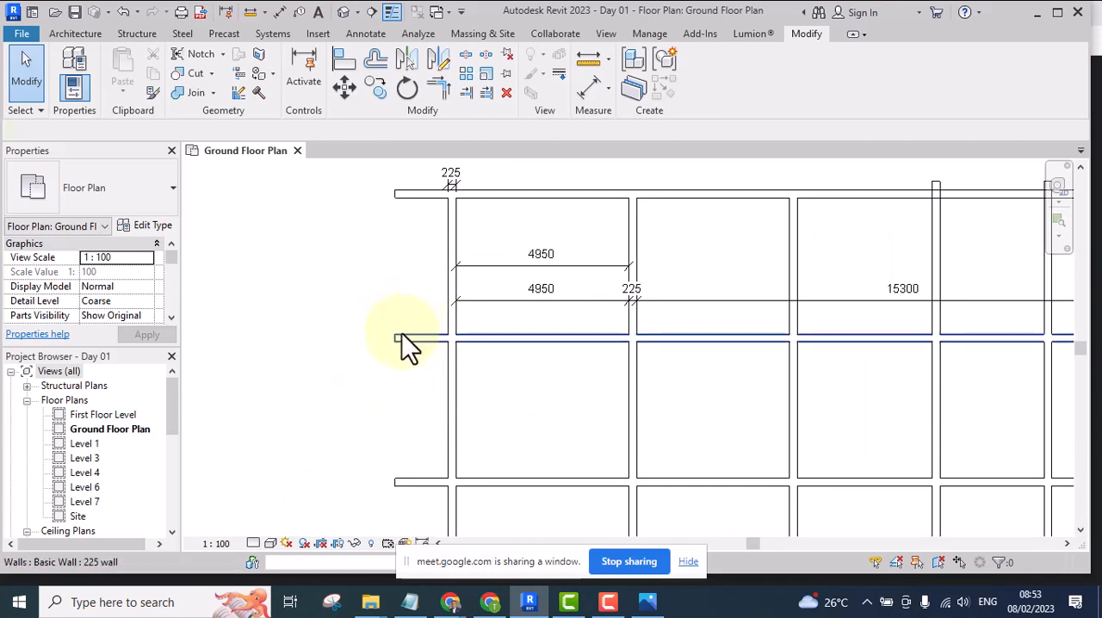
pyautogui.scroll(-5, 399, 356)
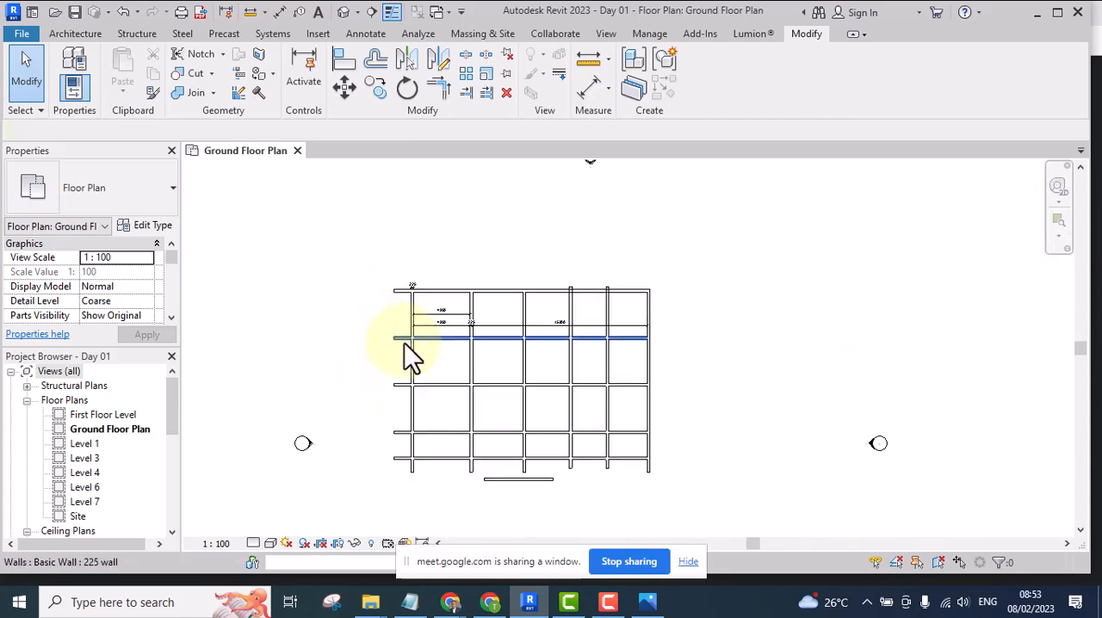
pyautogui.scroll(6, 404, 343)
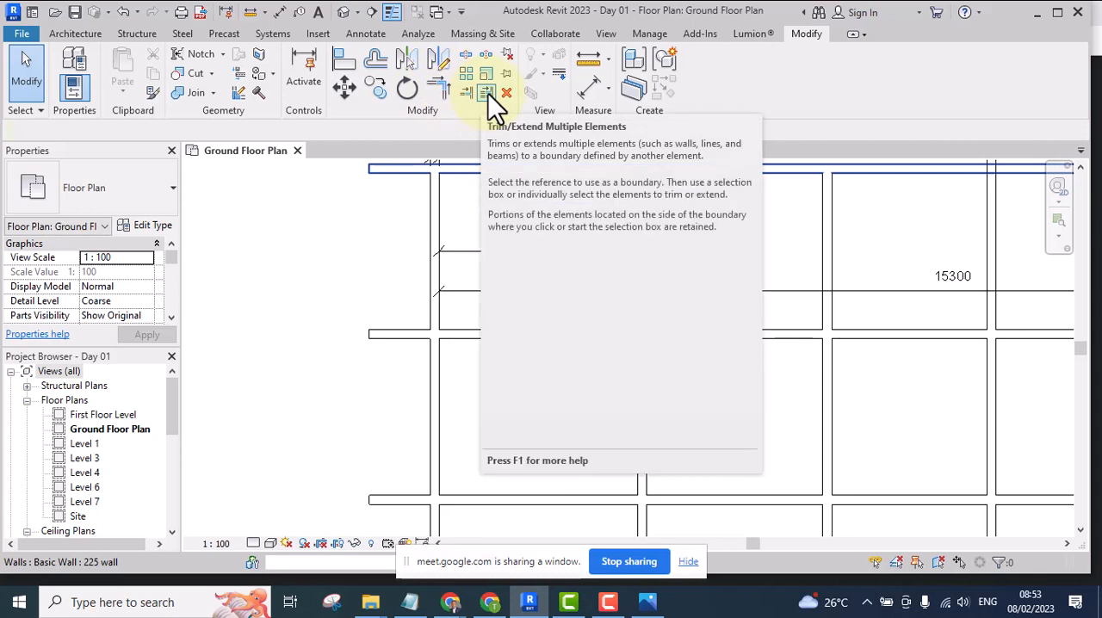
pyautogui.moveTo(453, 227); pyautogui.dragTo(439, 317, button='middle')
pyautogui.scroll(2, 440, 250)
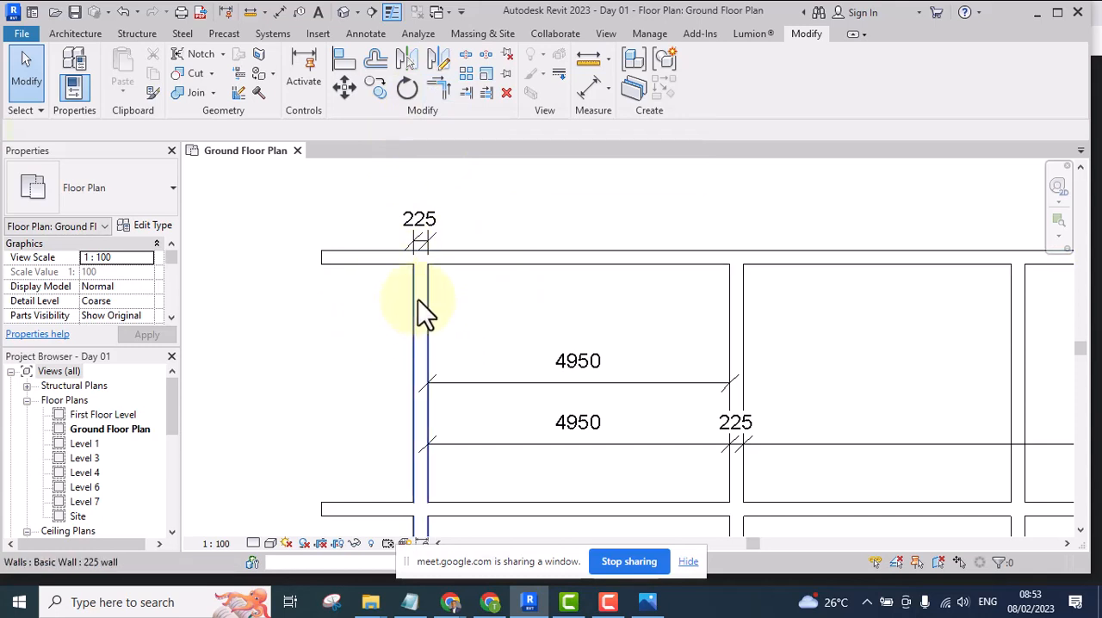
pyautogui.scroll(-4, 418, 299)
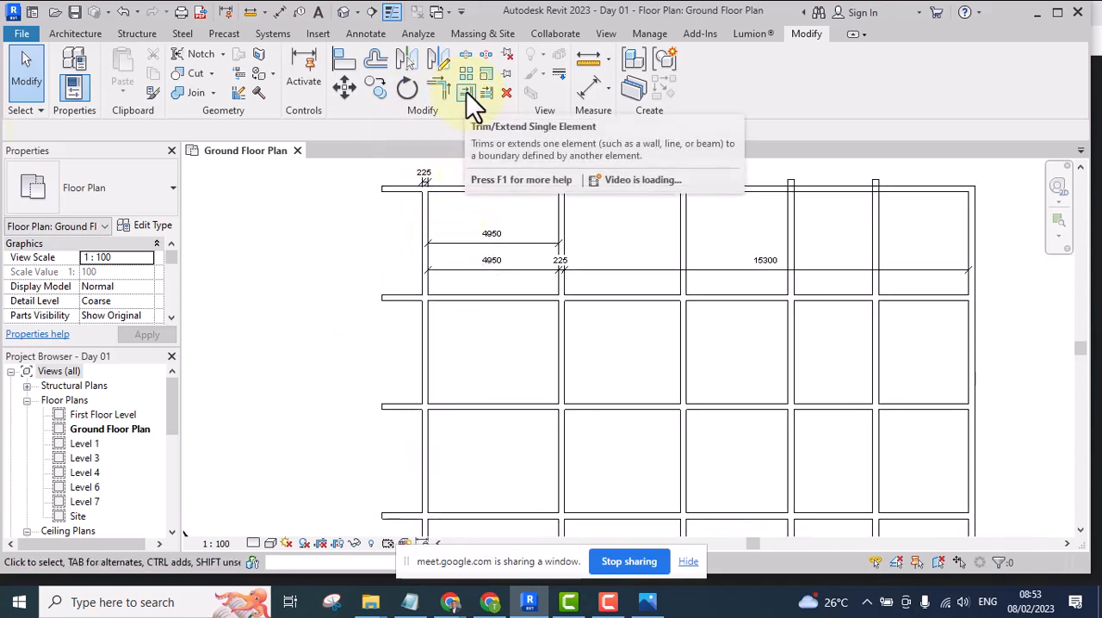
pyautogui.moveTo(463, 337); pyautogui.dragTo(470, 366, button='middle')
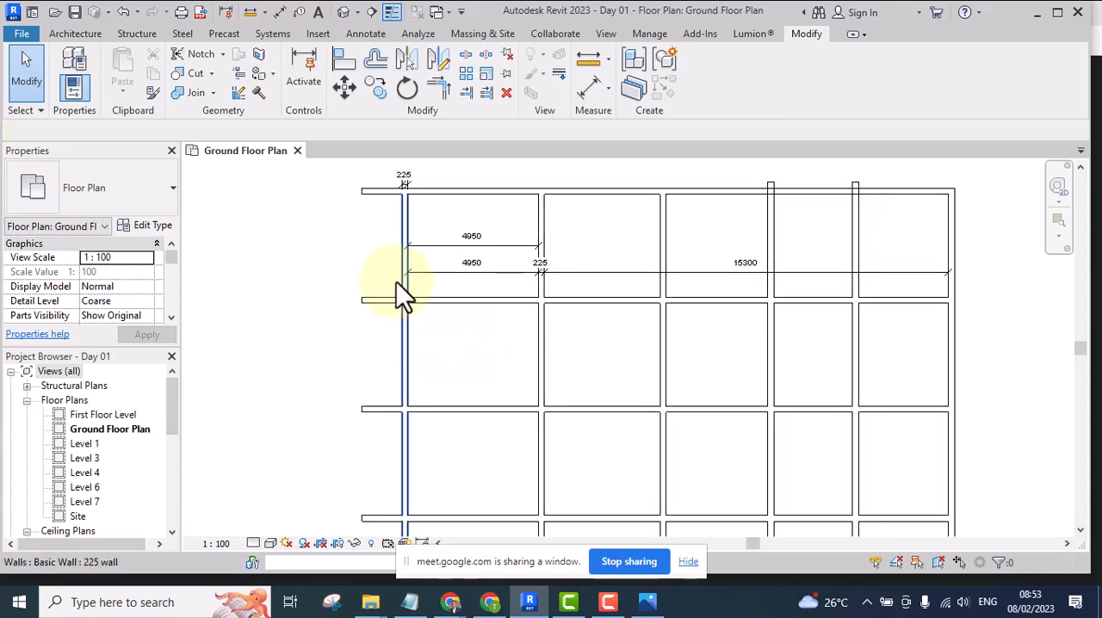
pyautogui.scroll(2, 420, 243)
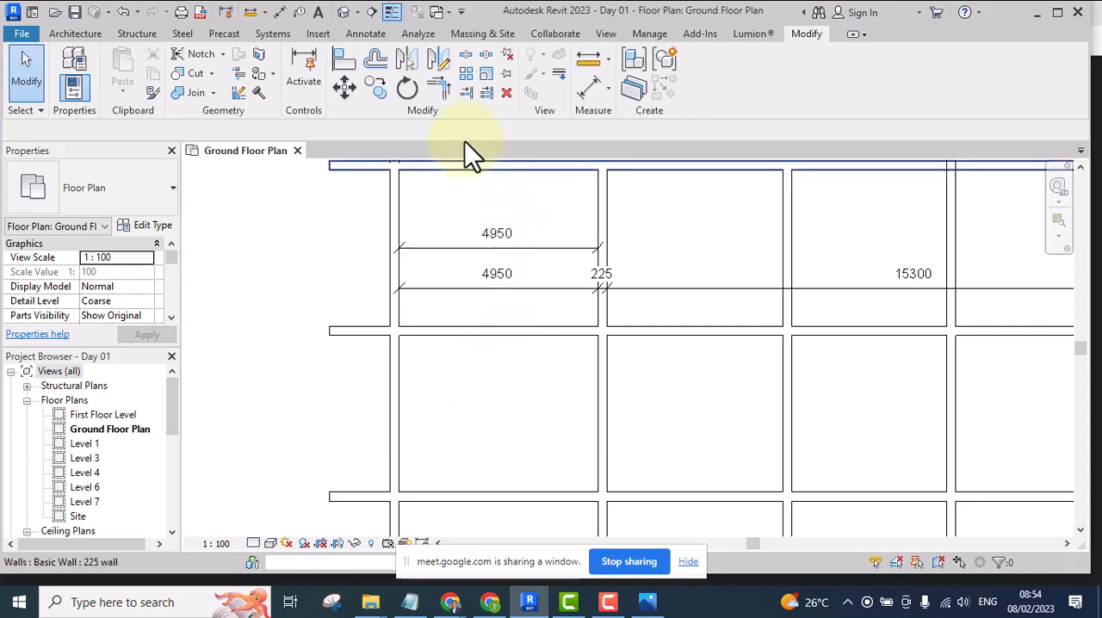
pyautogui.scroll(-3, 471, 241)
pyautogui.moveTo(473, 246); pyautogui.dragTo(476, 336, button='middle')
pyautogui.scroll(6, 413, 283)
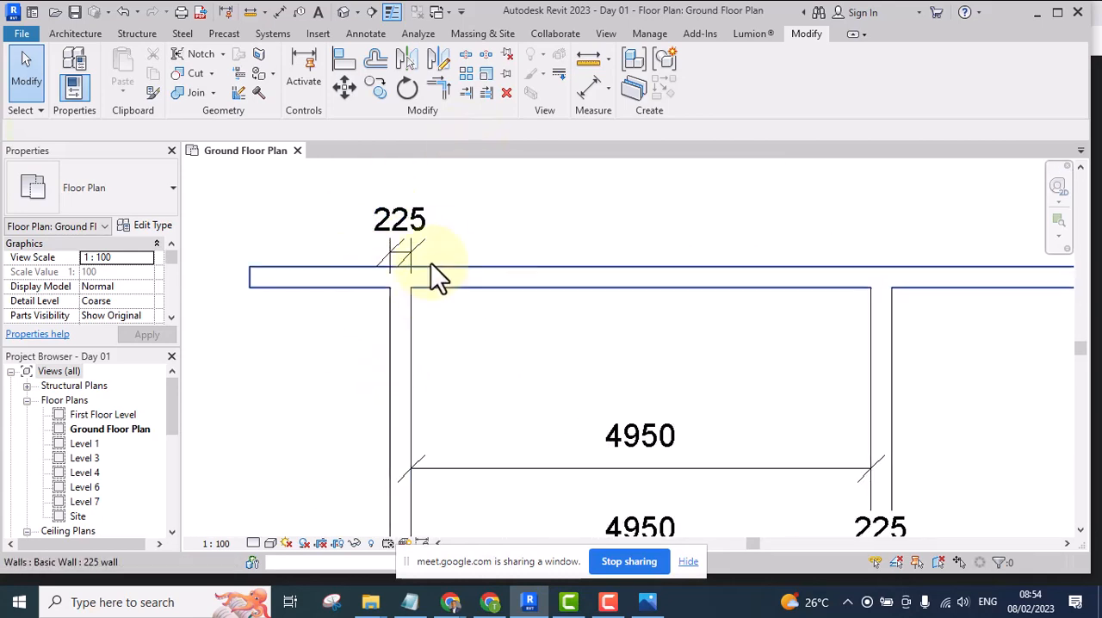
pyautogui.scroll(-2, 387, 257)
pyautogui.moveTo(332, 207); pyautogui.dragTo(245, 314)
pyautogui.click(489, 193)
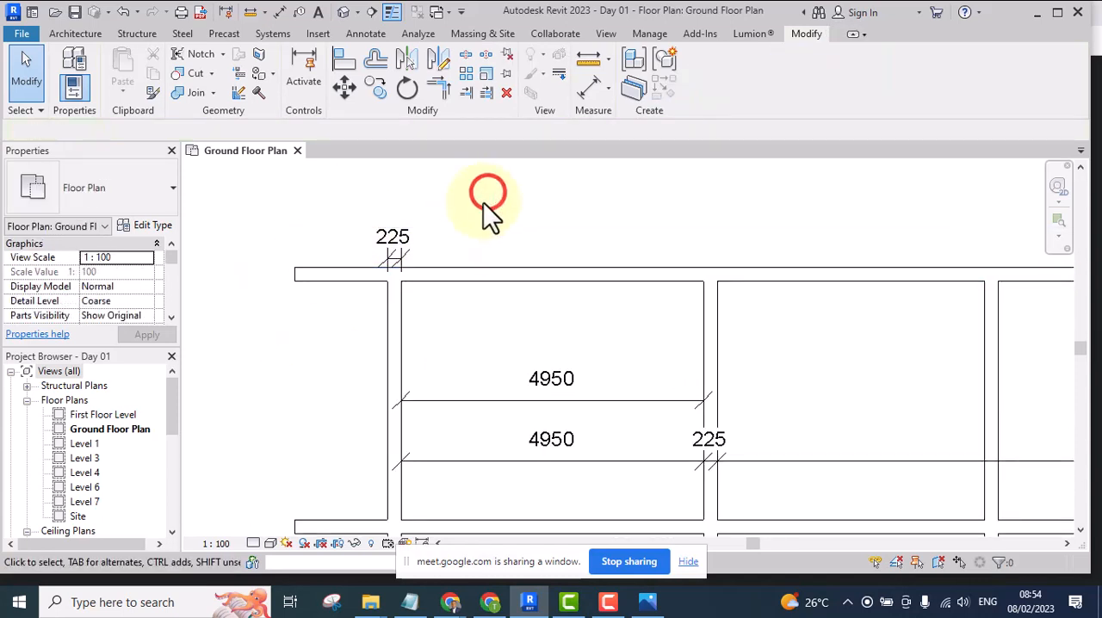
# Trim the top horizontal wall and the leftmost vertical wall into a clean corner with Trim/Extend to Corner
pyautogui.click(441, 85)
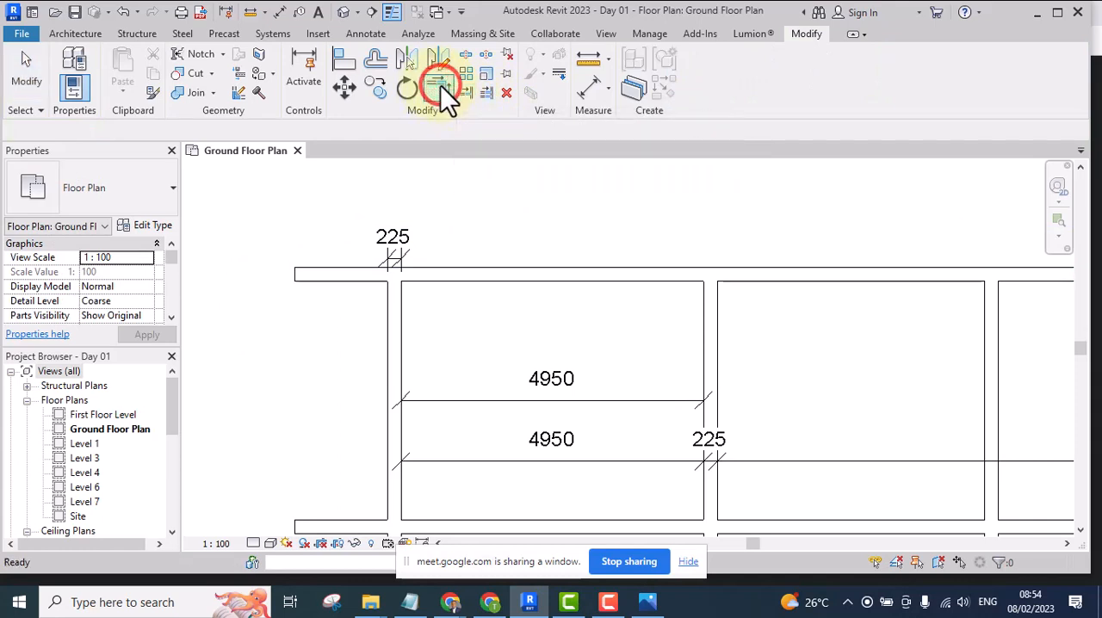
pyautogui.click(628, 276)
pyautogui.moveTo(641, 321); pyautogui.dragTo(639, 265, button='middle')
pyautogui.click(399, 423)
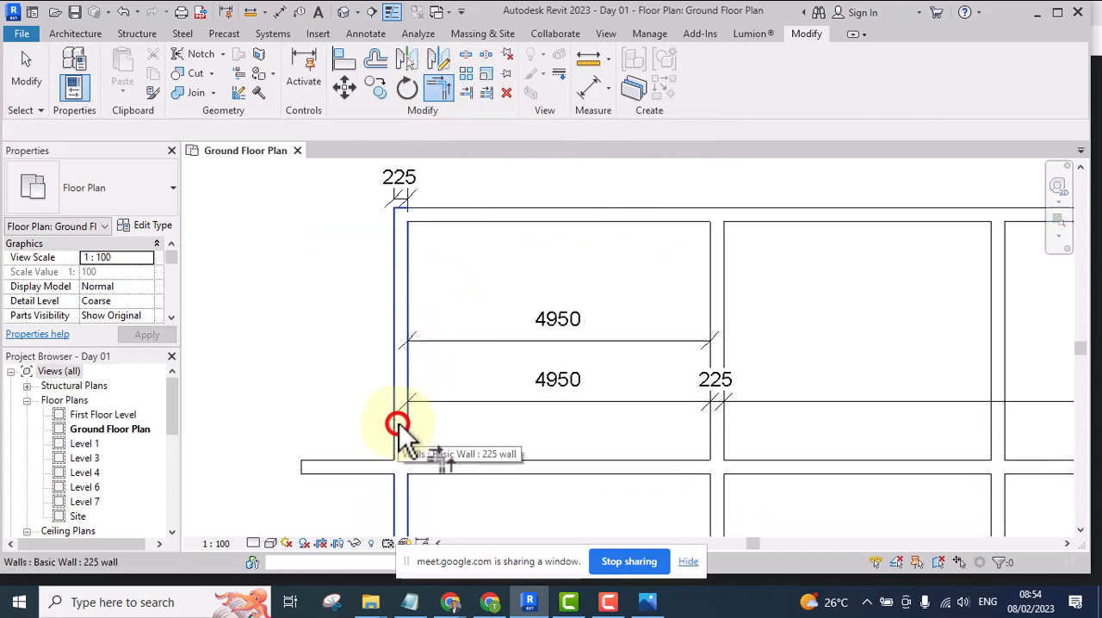
pyautogui.scroll(-2, 404, 413)
pyautogui.scroll(2, 414, 231)
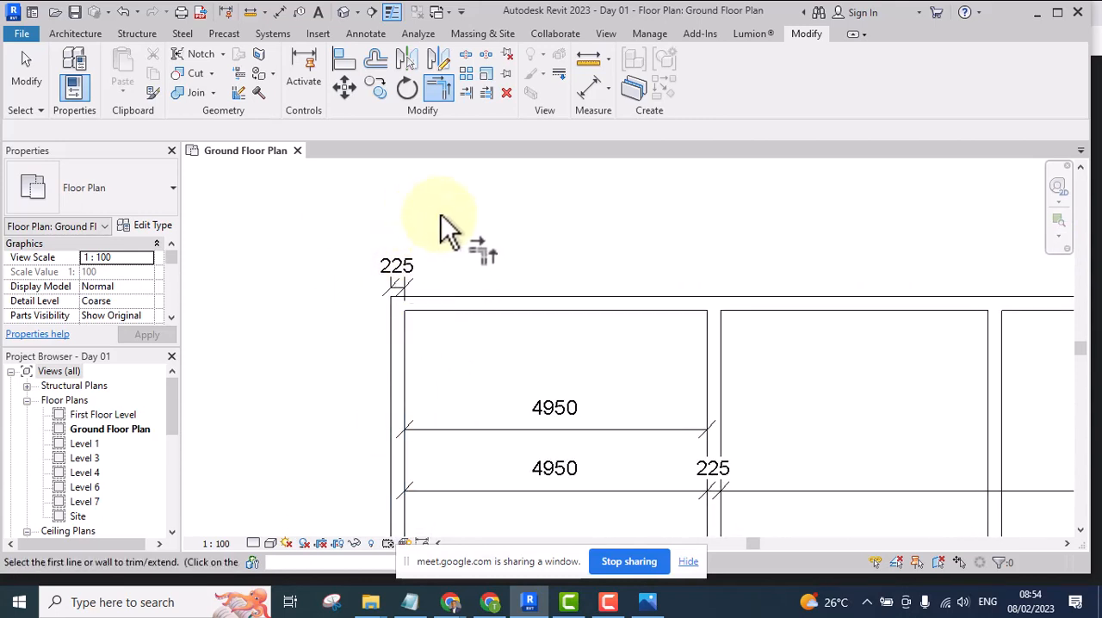
# Undo the corner trim of the top wall and end the command
pyautogui.hotkey('ctrl', 'z')
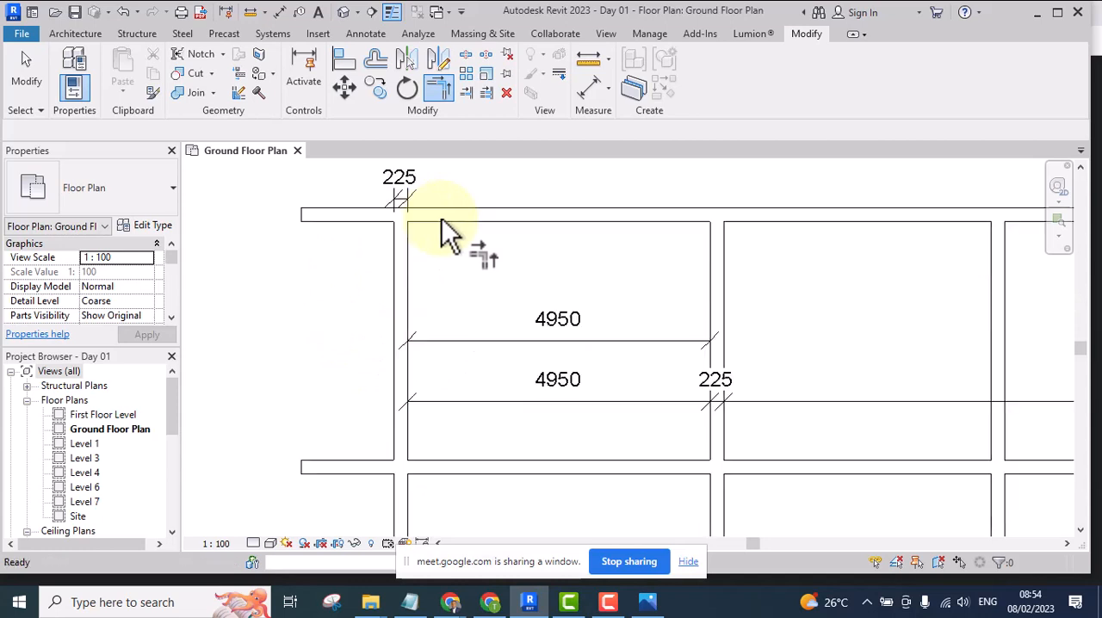
pyautogui.scroll(-3, 468, 283)
pyautogui.scroll(1, 475, 191)
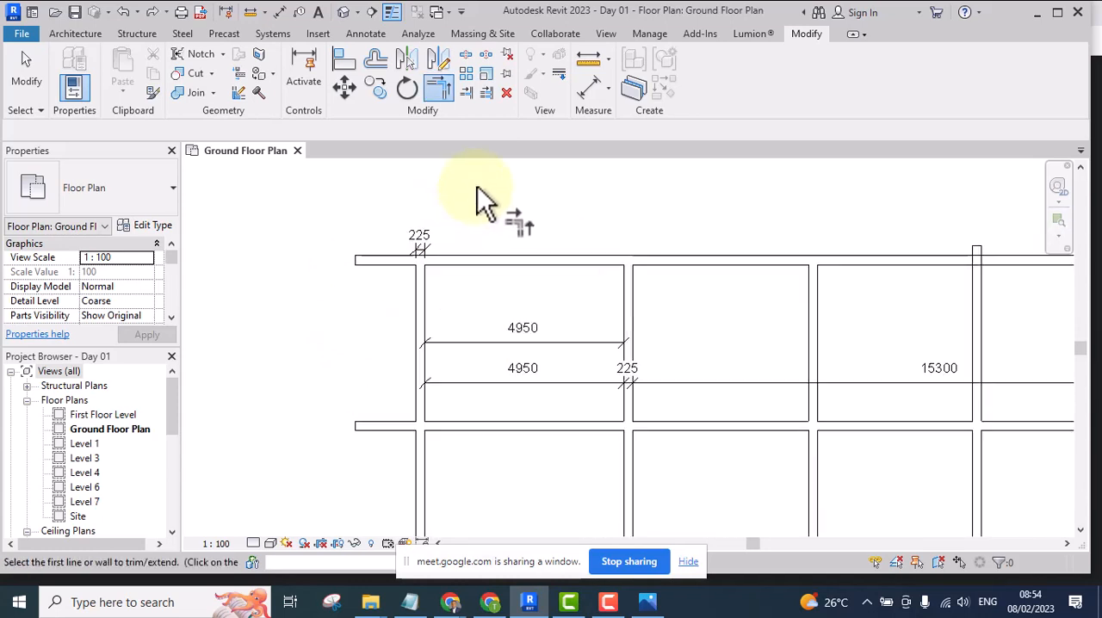
pyautogui.press('Escape')
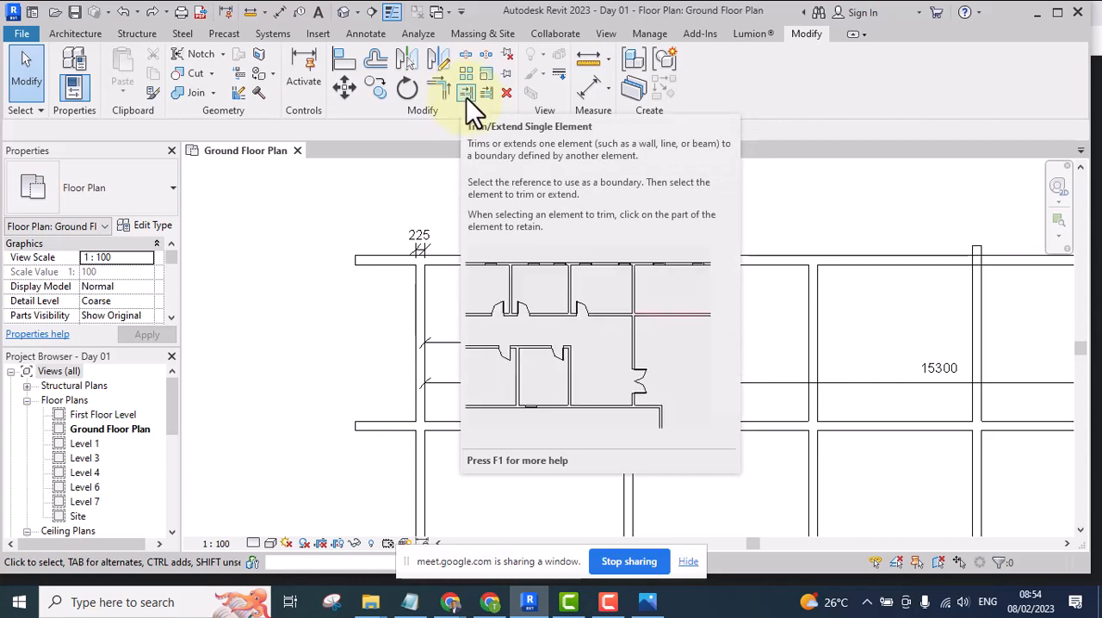
# Trim the top horizontal wall to the outer face of the leftmost vertical wall with Trim/Extend Single Element, and undo the trim
pyautogui.click(466, 97)
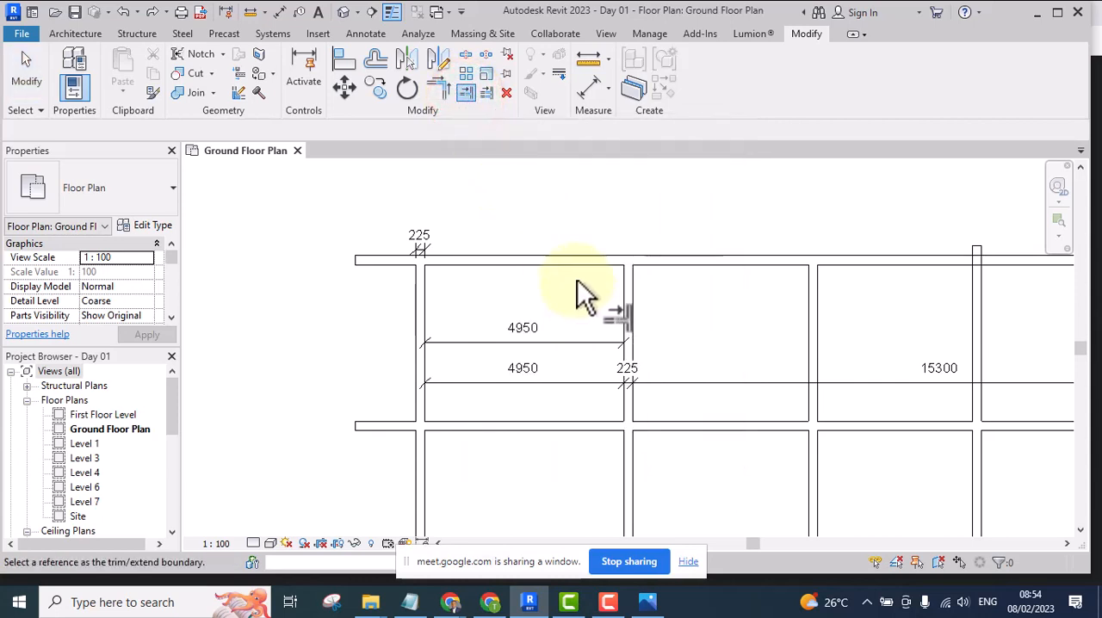
pyautogui.scroll(2, 378, 302)
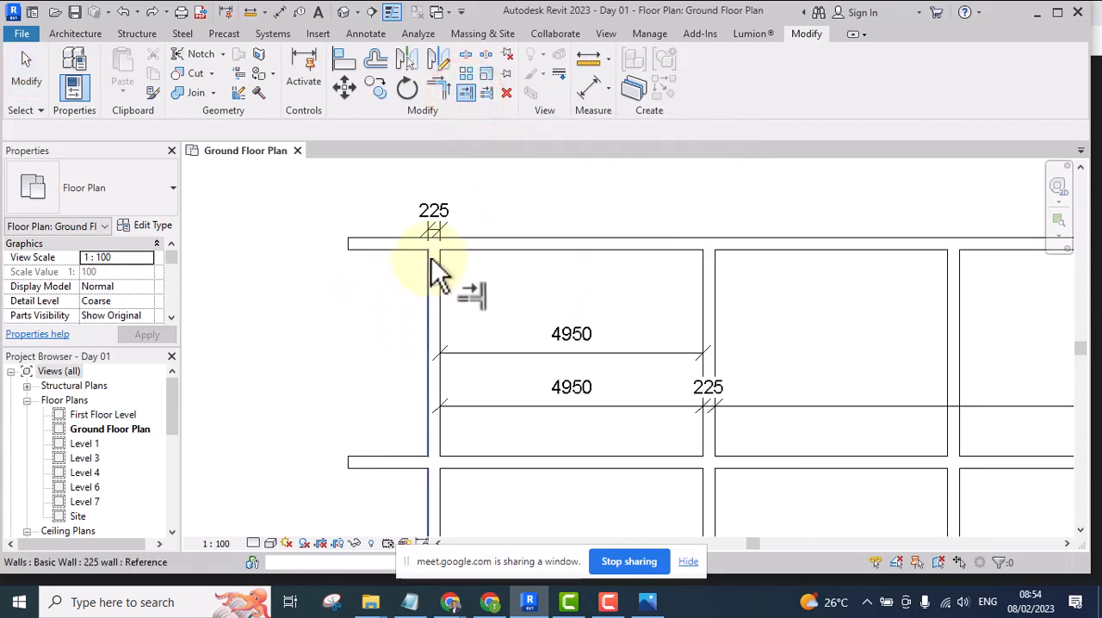
pyautogui.click(427, 319)
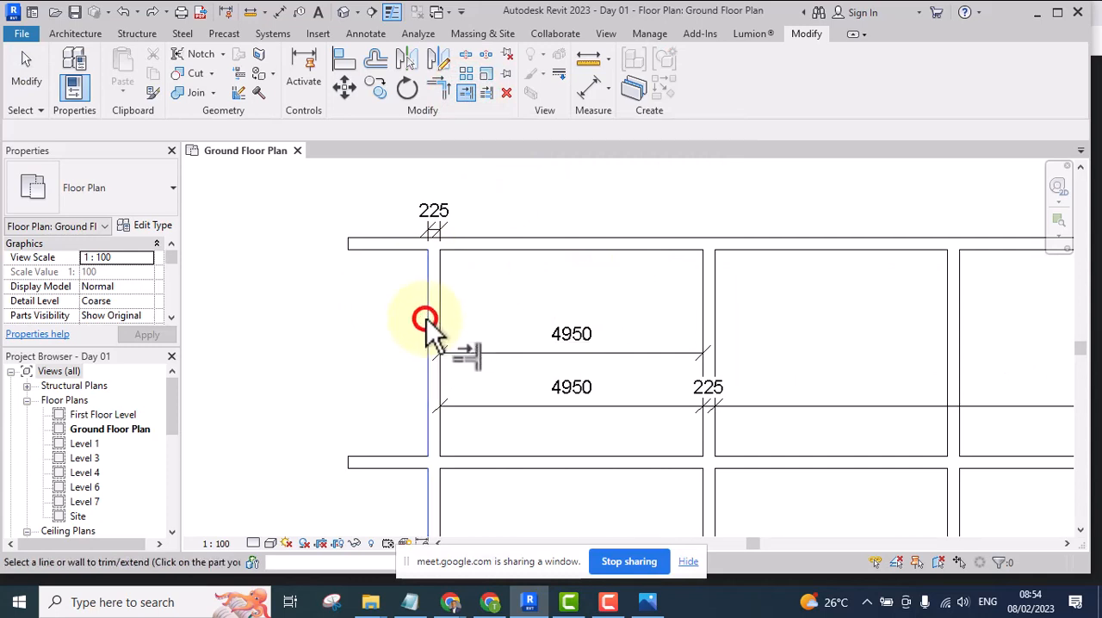
pyautogui.click(662, 245)
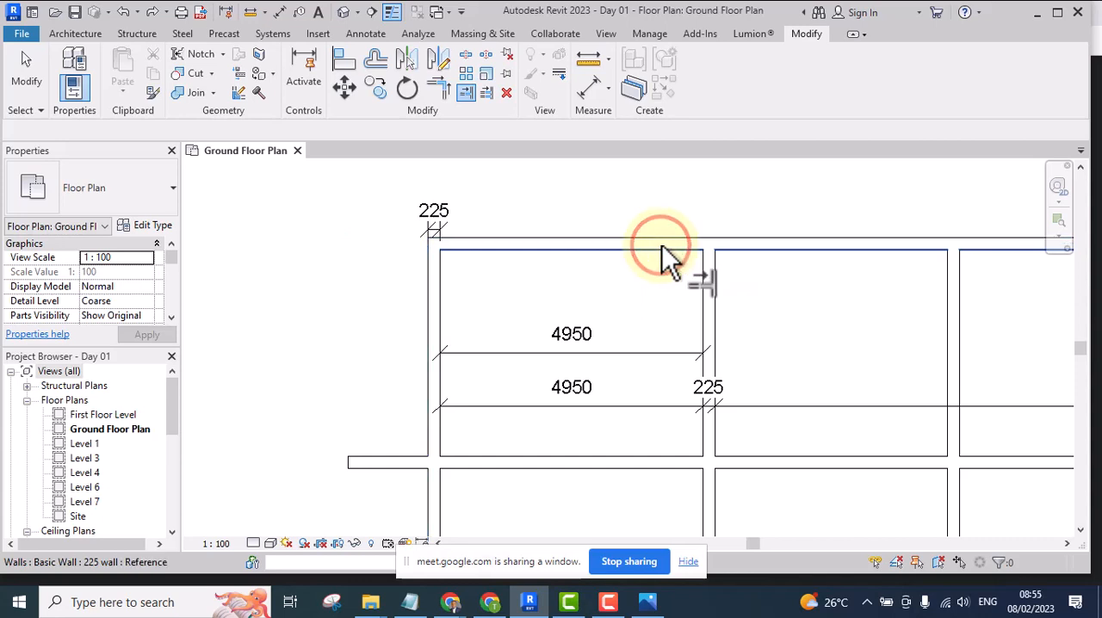
pyautogui.click(623, 285)
pyautogui.scroll(1, 624, 285)
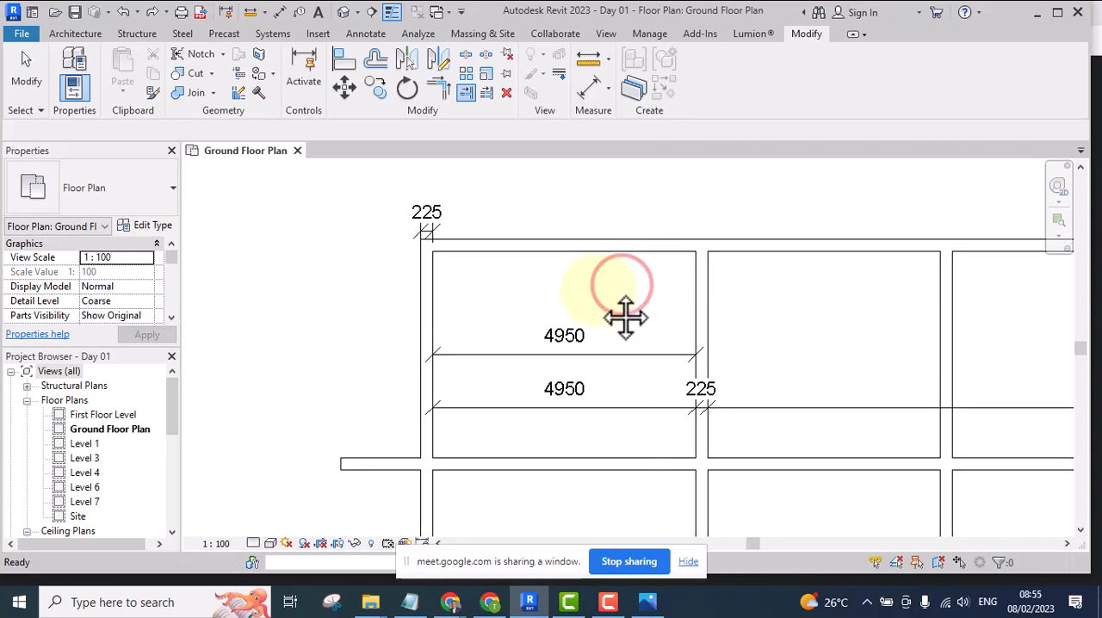
pyautogui.scroll(1, 574, 266)
pyautogui.scroll(1, 448, 272)
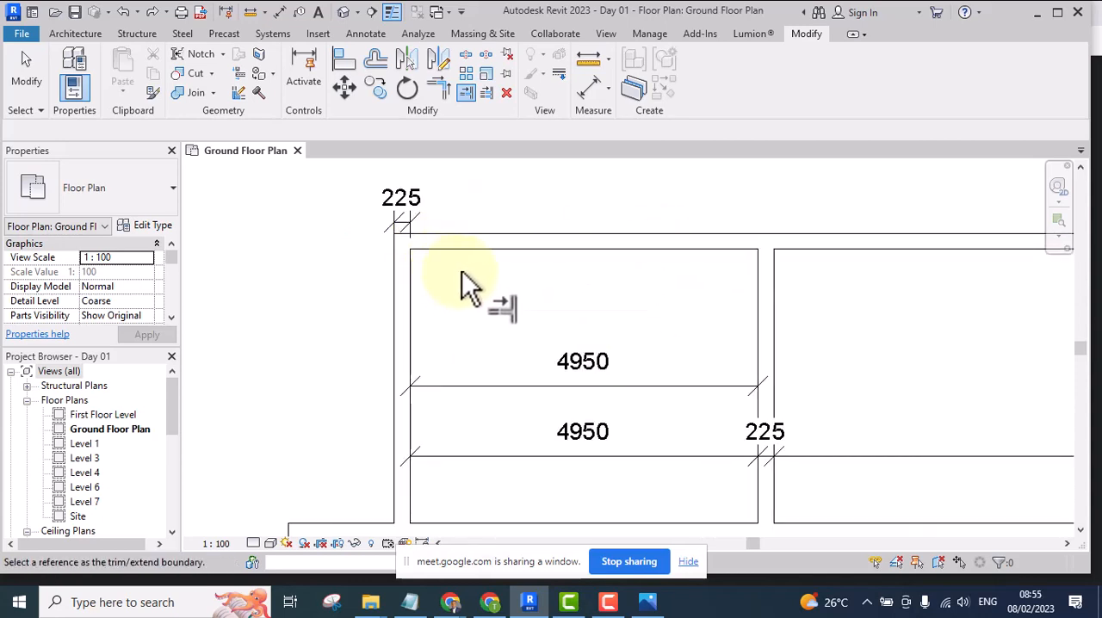
pyautogui.scroll(-1, 462, 273)
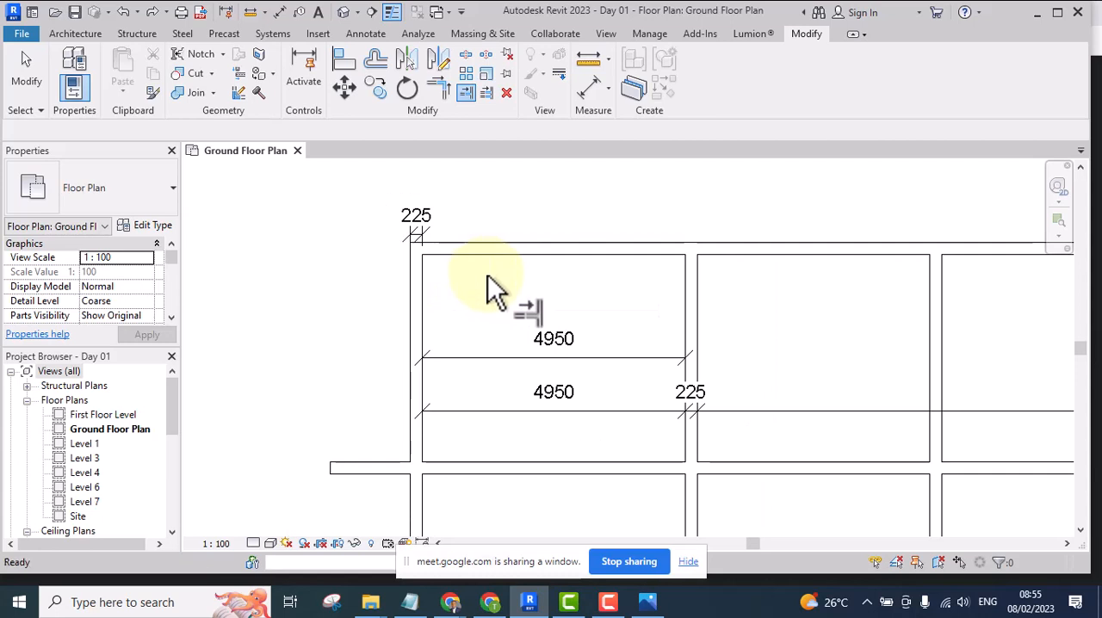
pyautogui.click(538, 295)
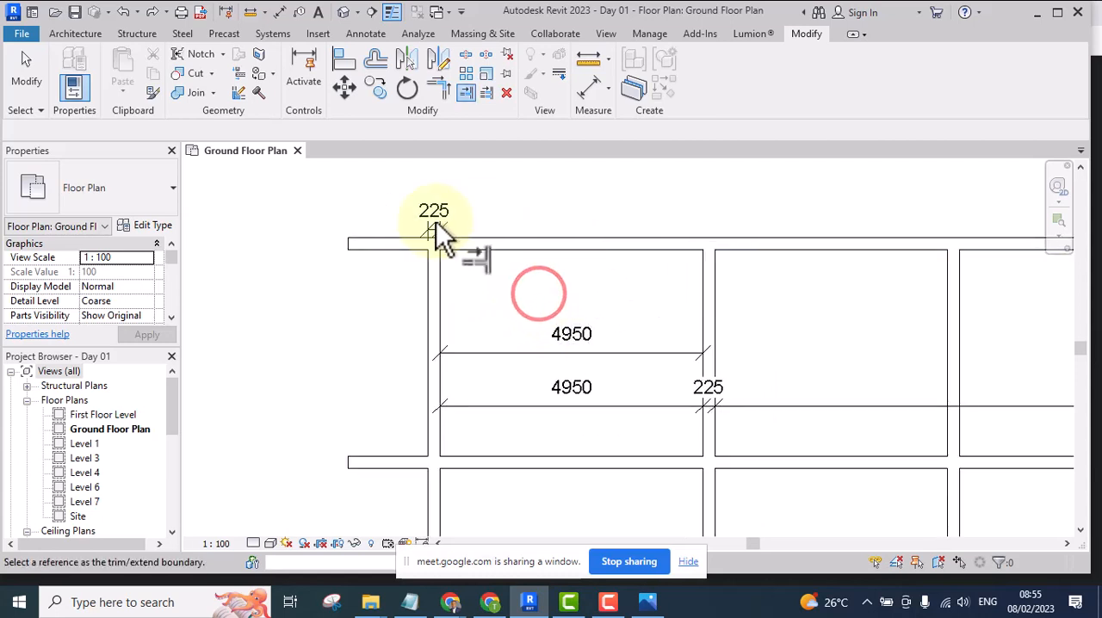
# Try to trim the top wall at the leftmost wall's inner face, keeping the projecting end and unjoining the conflicting elements
pyautogui.click(440, 299)
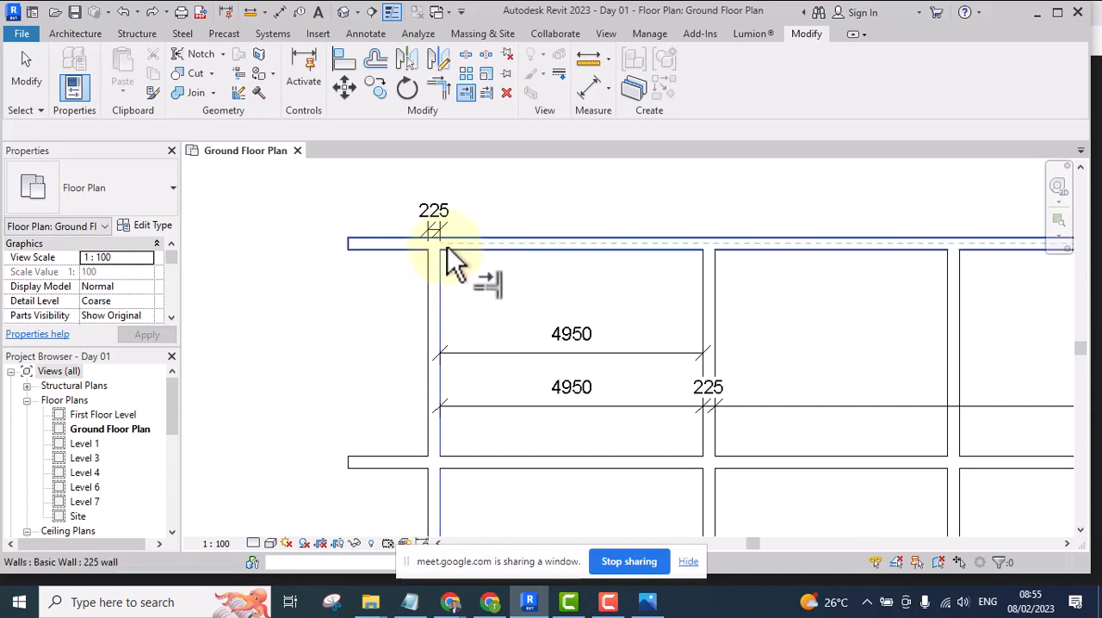
pyautogui.click(354, 245)
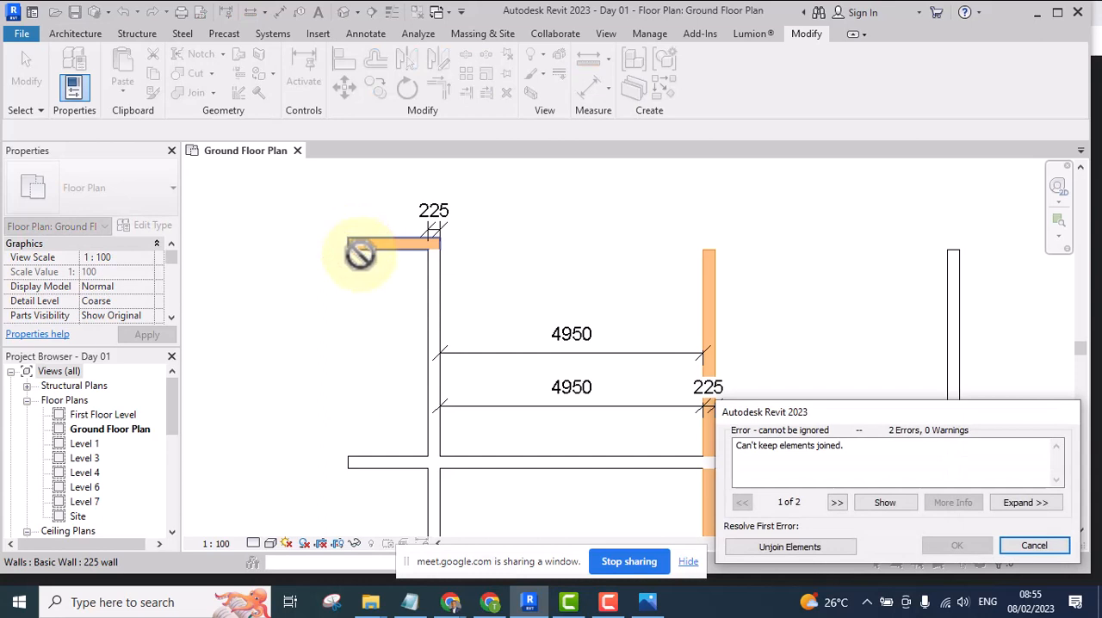
pyautogui.click(815, 547)
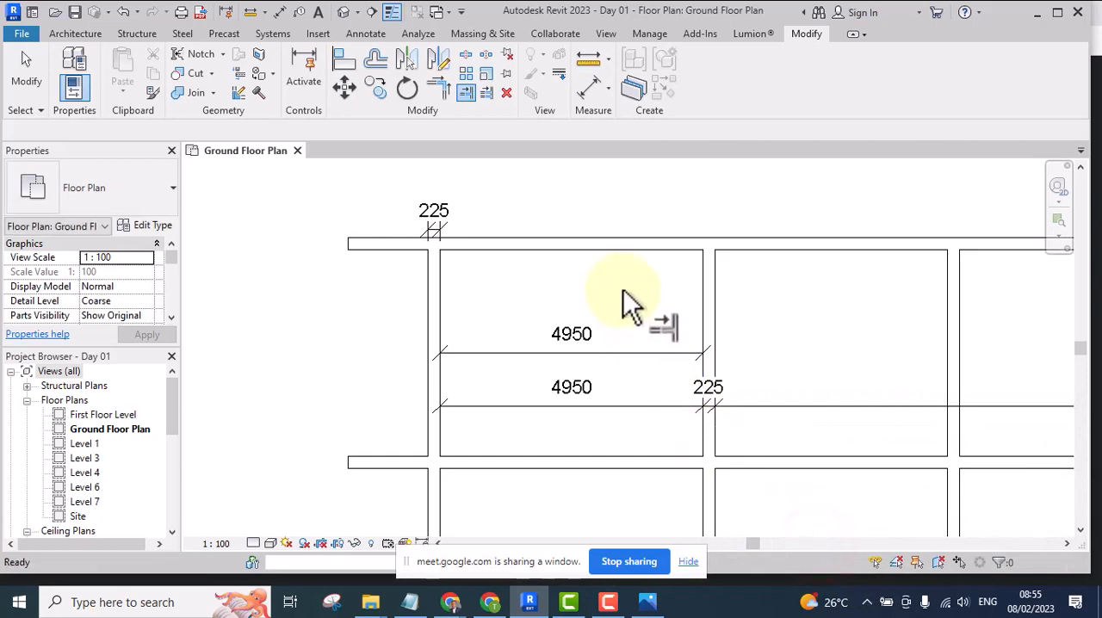
# Trim the top horizontal wall's projecting end back to the outer face of the leftmost vertical wall, using Trim/Extend Single Element
pyautogui.moveTo(577, 303)
pyautogui.mouseDown(button='middle')
pyautogui.moveTo(571, 320)
pyautogui.moveTo(551, 313)
pyautogui.mouseUp(button='middle')
pyautogui.scroll(-1, 555, 306)
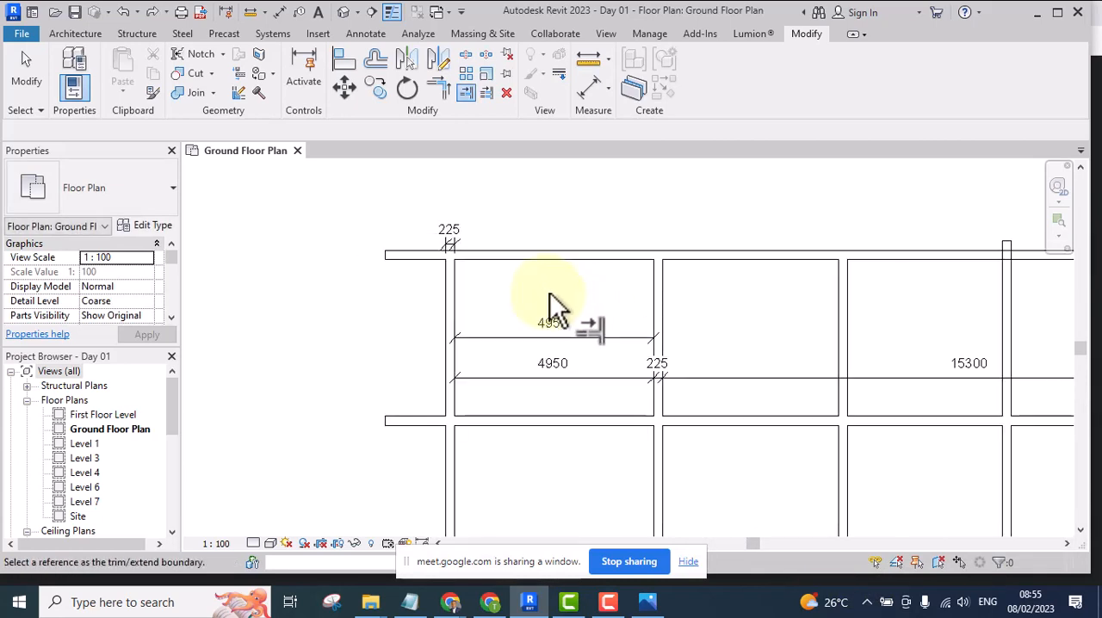
pyautogui.scroll(2, 427, 284)
pyautogui.click(421, 289)
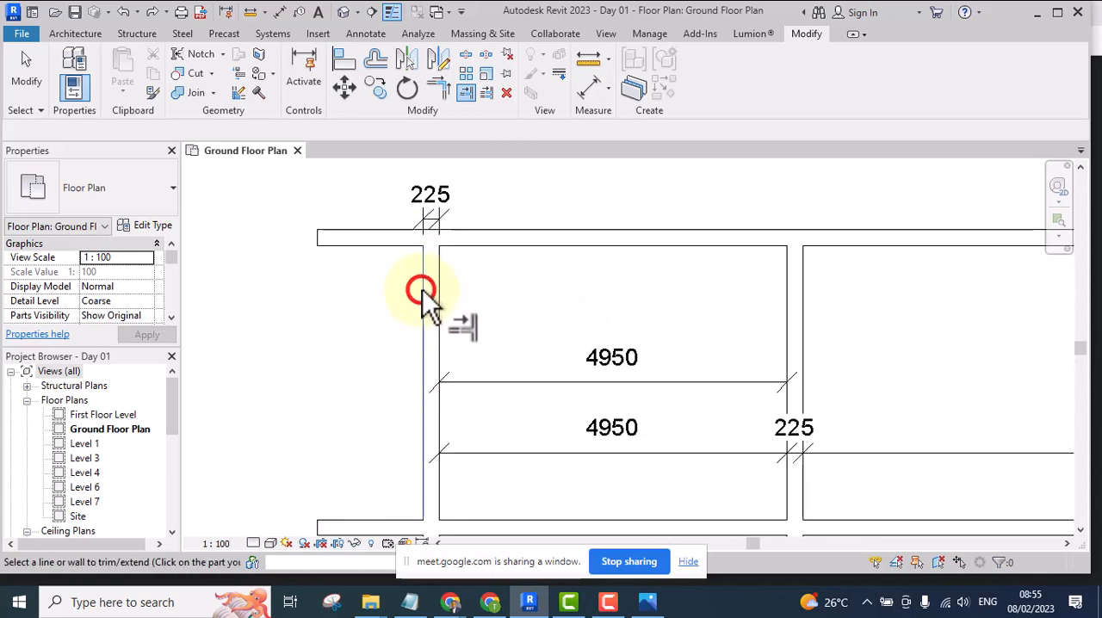
pyautogui.click(726, 238)
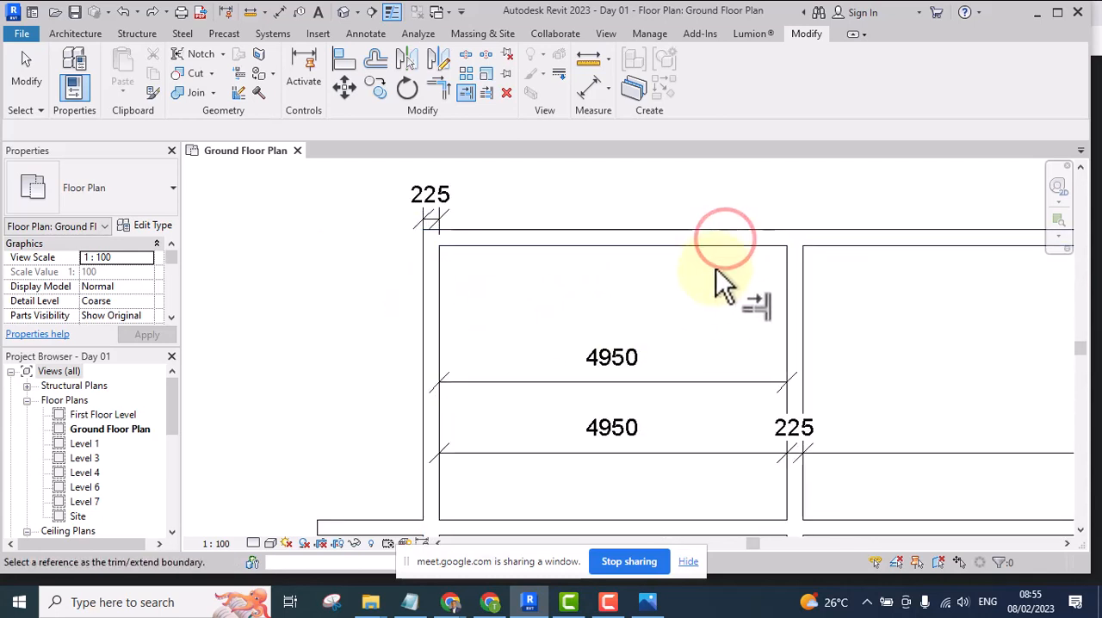
pyautogui.scroll(-4, 637, 303)
pyautogui.scroll(1, 604, 293)
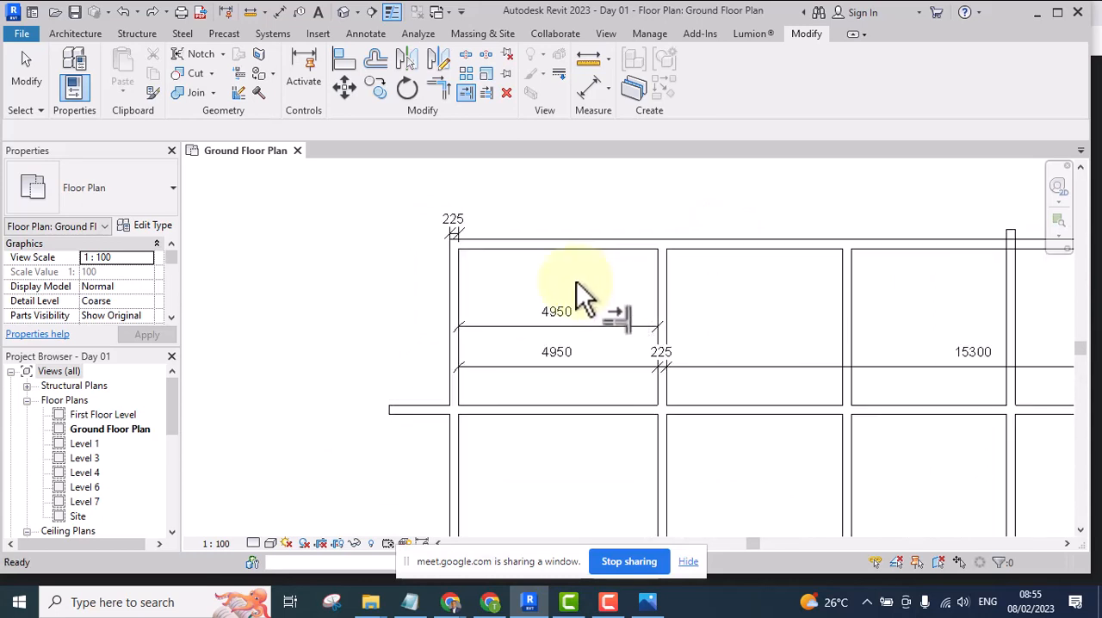
# Undo the single-element trim of the top wall and end the Trim/Extend Single Element command
pyautogui.scroll(4, 577, 284)
pyautogui.scroll(-4, 602, 293)
pyautogui.moveTo(620, 295); pyautogui.dragTo(588, 335, button='middle')
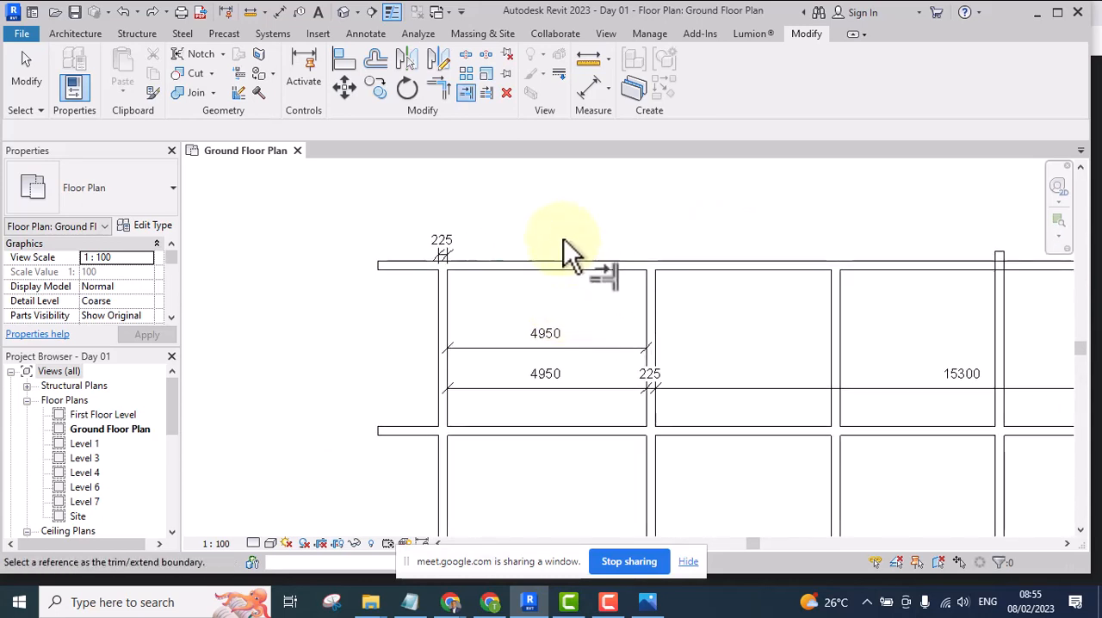
pyautogui.rightClick(556, 222)
pyautogui.click(583, 229)
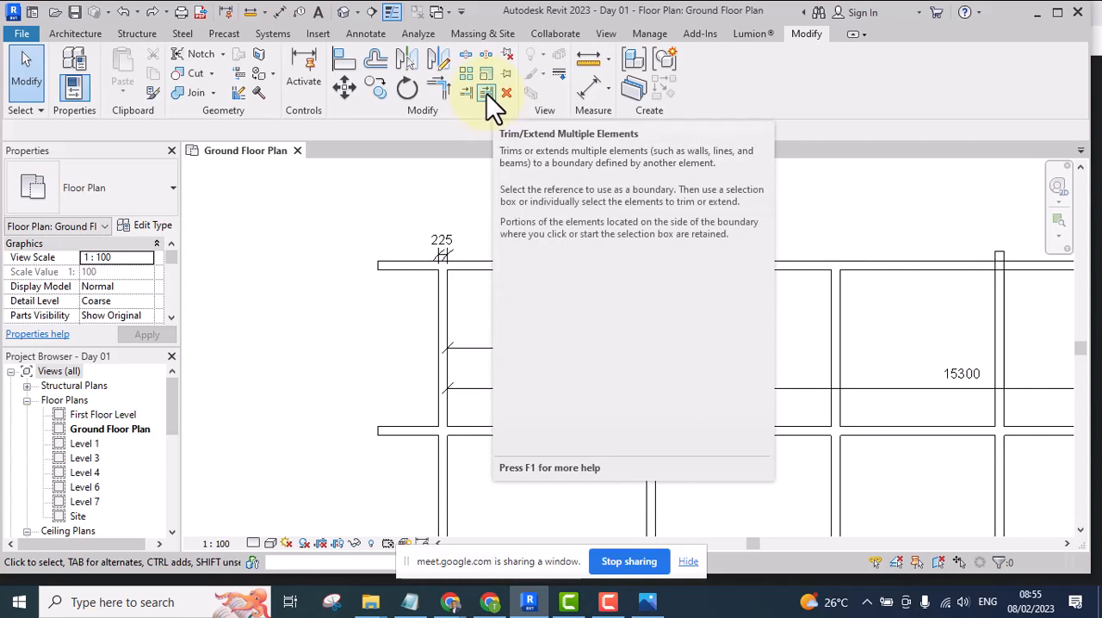
# Trim the top horizontal wall's projecting end back to the outer face of the leftmost vertical wall, using Trim/Extend Multiple Elements
pyautogui.click(487, 93)
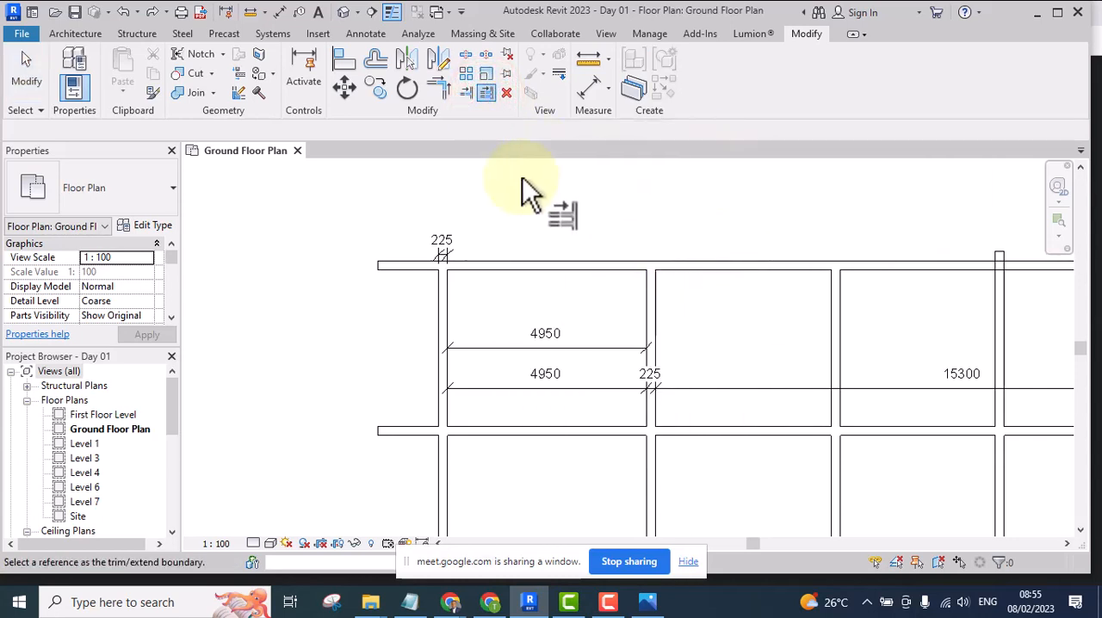
pyautogui.click(436, 337)
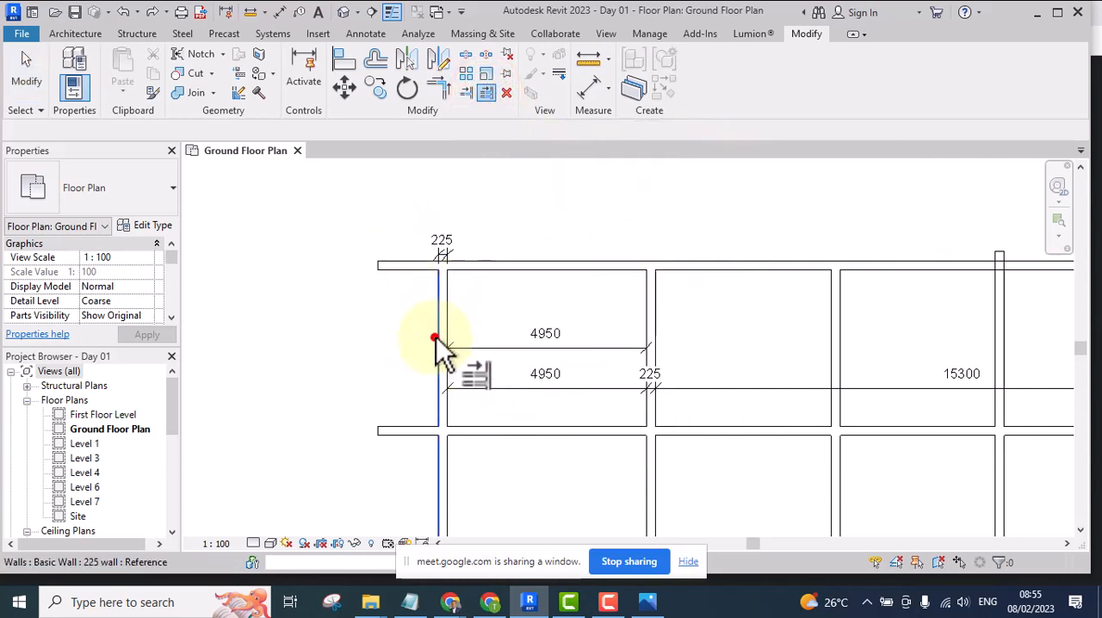
pyautogui.click(616, 267)
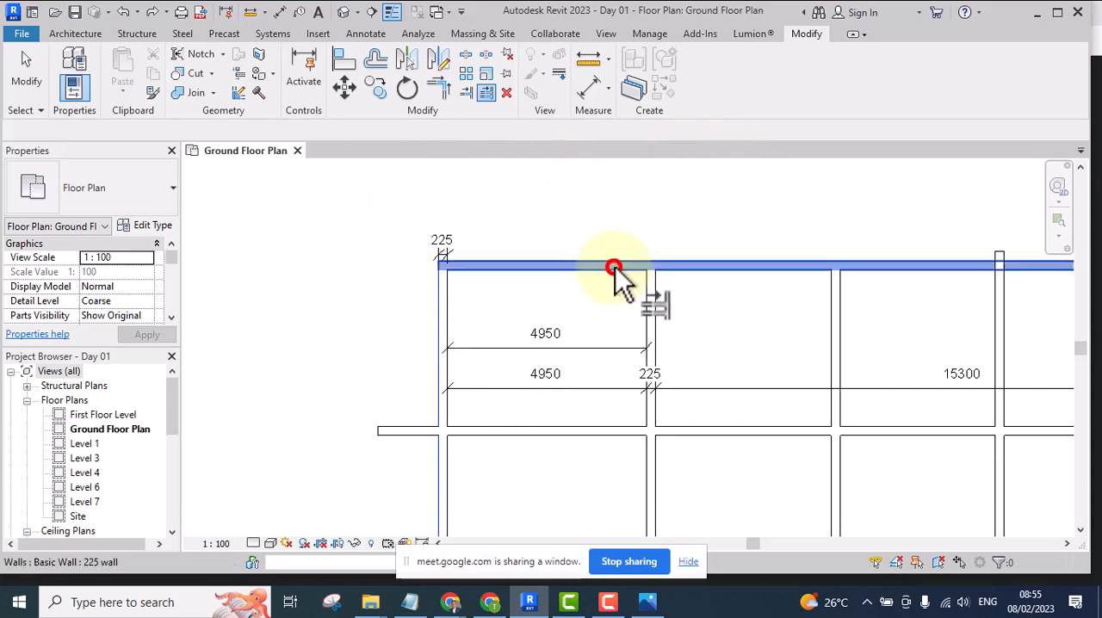
pyautogui.moveTo(615, 327); pyautogui.dragTo(573, 340, button='middle')
pyautogui.scroll(2, 517, 216)
pyautogui.scroll(-4, 537, 224)
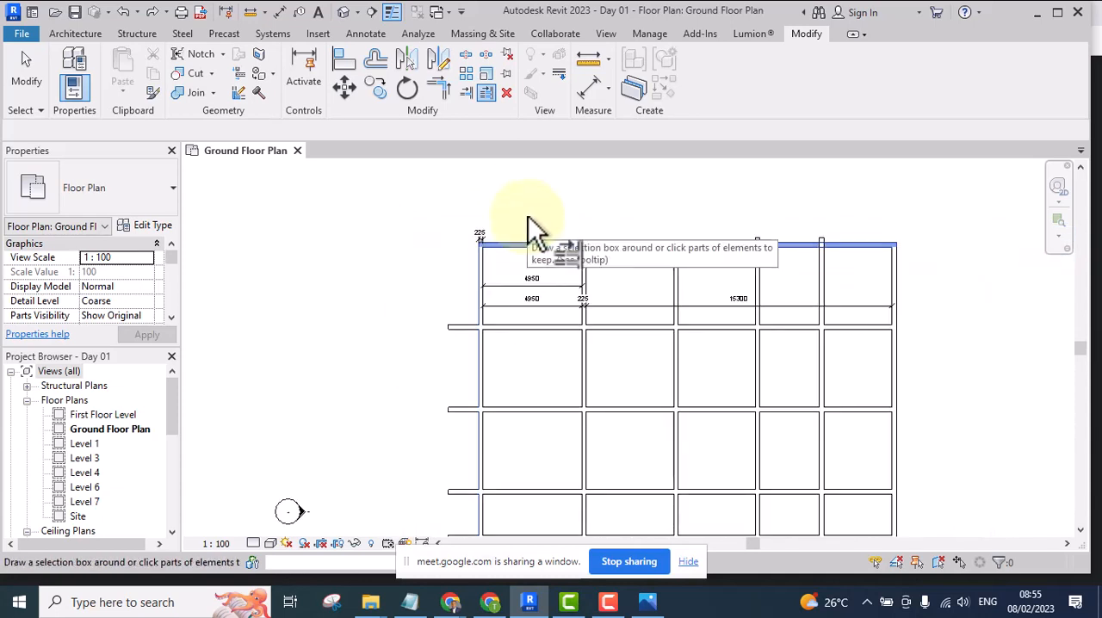
pyautogui.scroll(3, 492, 320)
pyautogui.scroll(1, 511, 347)
pyautogui.scroll(-3, 496, 200)
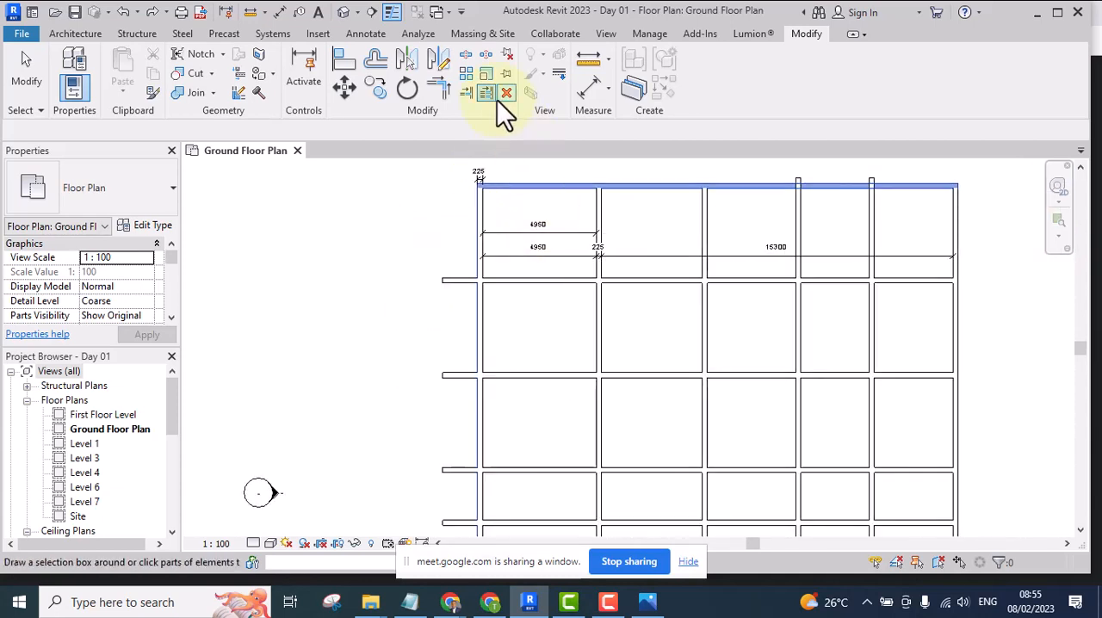
# Trim the projecting ends of the four remaining horizontal walls to the same leftmost boundary, and end the trim command
pyautogui.click(526, 278)
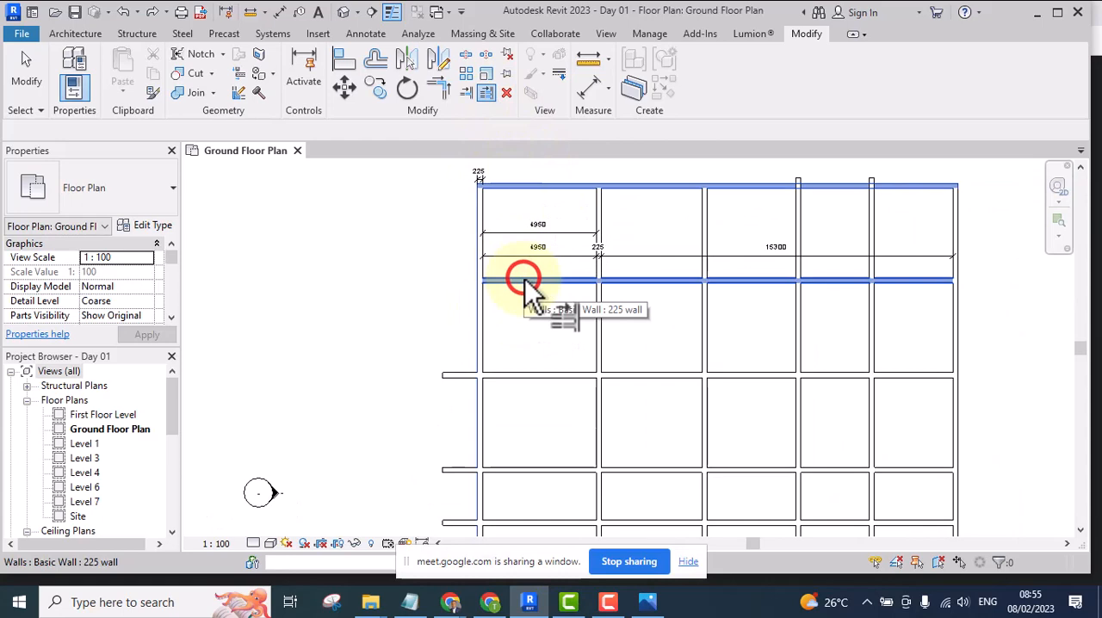
pyautogui.keyDown('ctrl'); pyautogui.click(526, 379); pyautogui.keyUp('ctrl')
pyautogui.moveTo(546, 413); pyautogui.dragTo(525, 306, button='middle')
pyautogui.keyDown('ctrl'); pyautogui.click(513, 370); pyautogui.keyUp('ctrl')
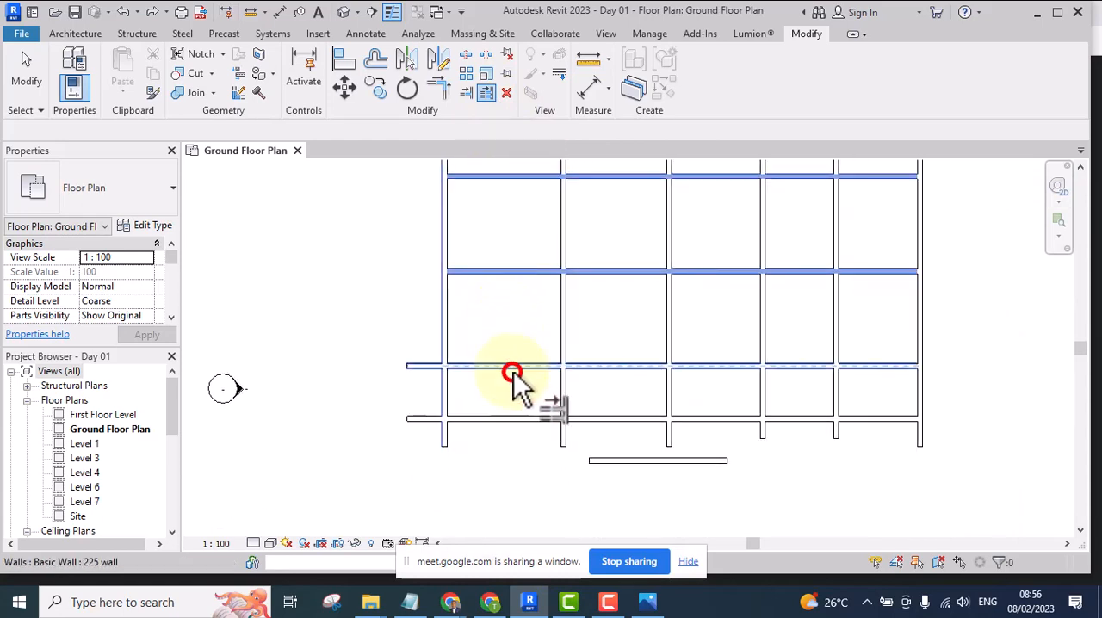
pyautogui.keyDown('ctrl'); pyautogui.click(514, 420); pyautogui.keyUp('ctrl')
pyautogui.scroll(-3, 505, 410)
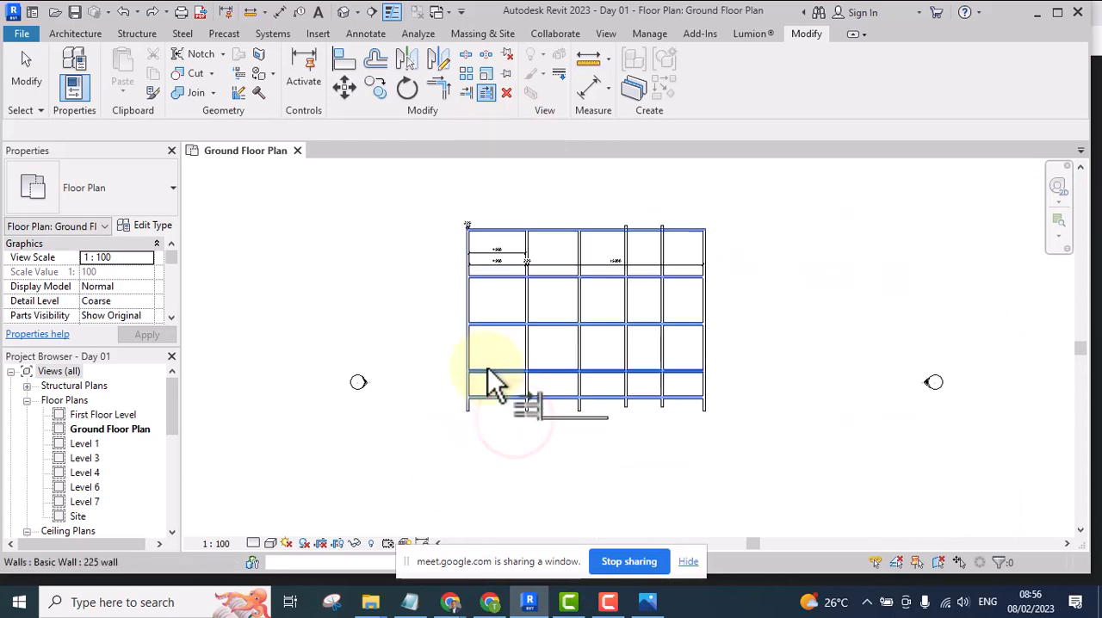
pyautogui.rightClick(474, 178)
pyautogui.click(524, 187)
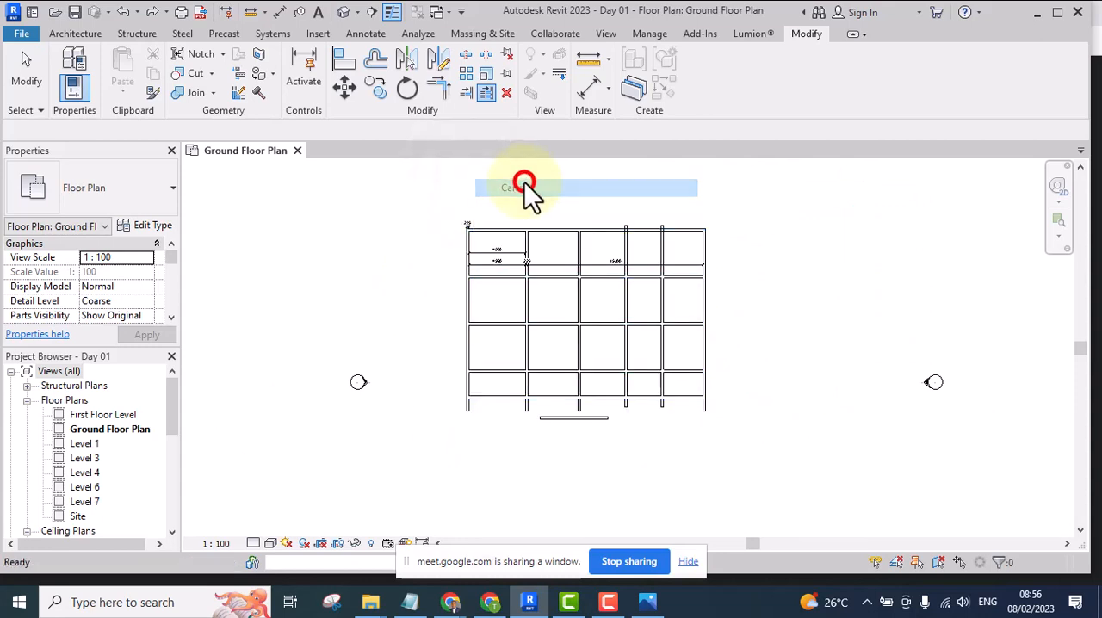
# Shorten the second horizontal wall from the top to about 12000 mm and the third to just past the fourth vertical wall
pyautogui.click(675, 276)
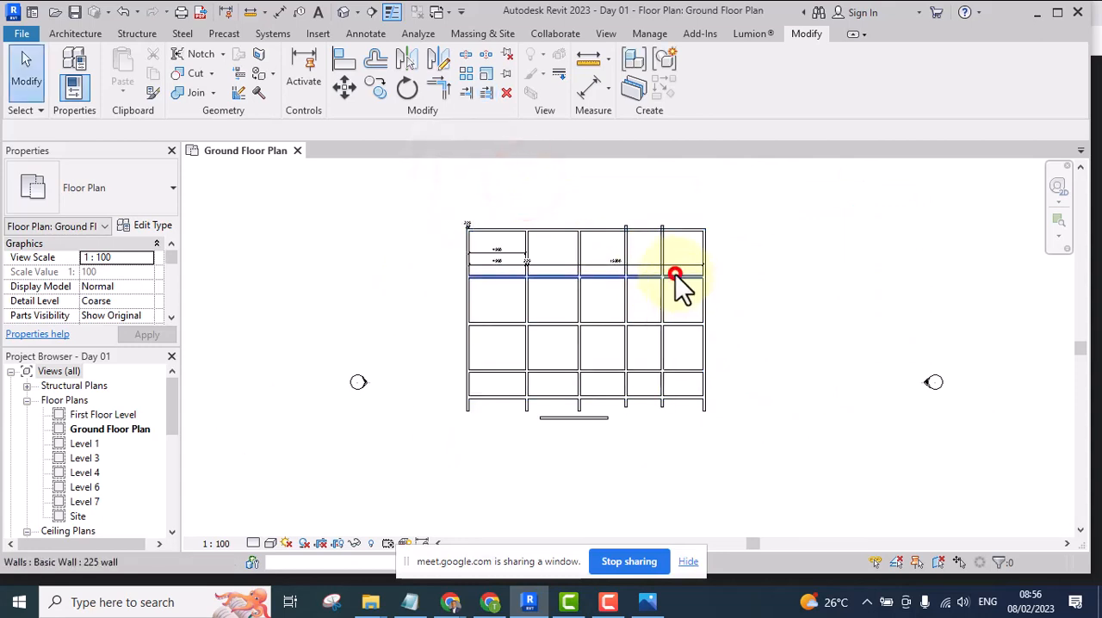
pyautogui.moveTo(699, 278); pyautogui.dragTo(618, 293)
pyautogui.click(697, 327)
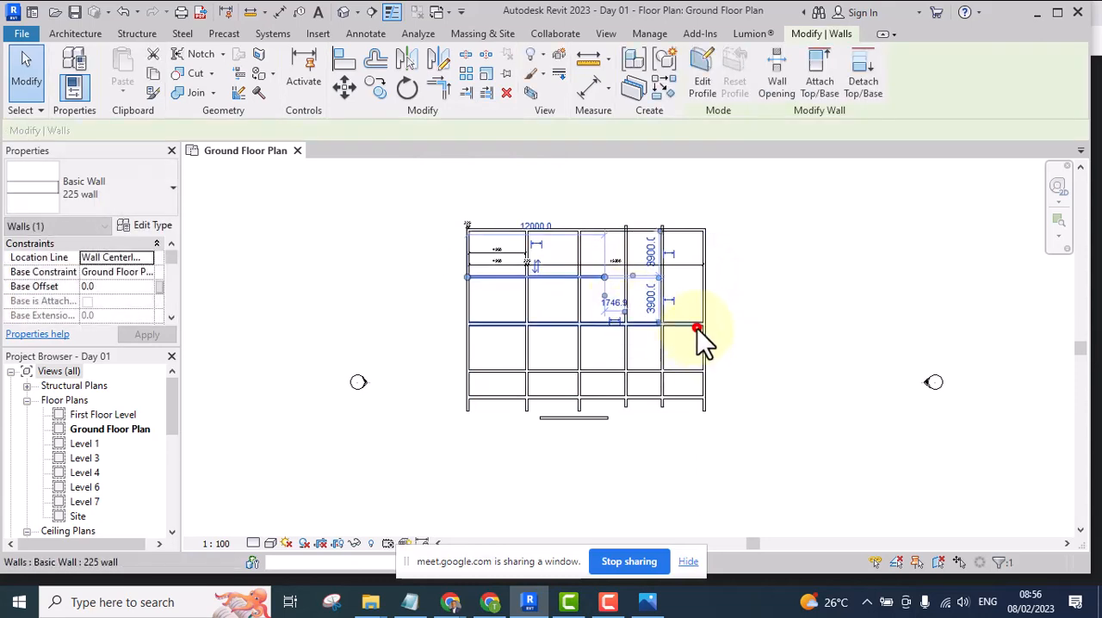
pyautogui.moveTo(694, 325); pyautogui.dragTo(638, 323)
pyautogui.click(770, 313)
pyautogui.scroll(5, 740, 317)
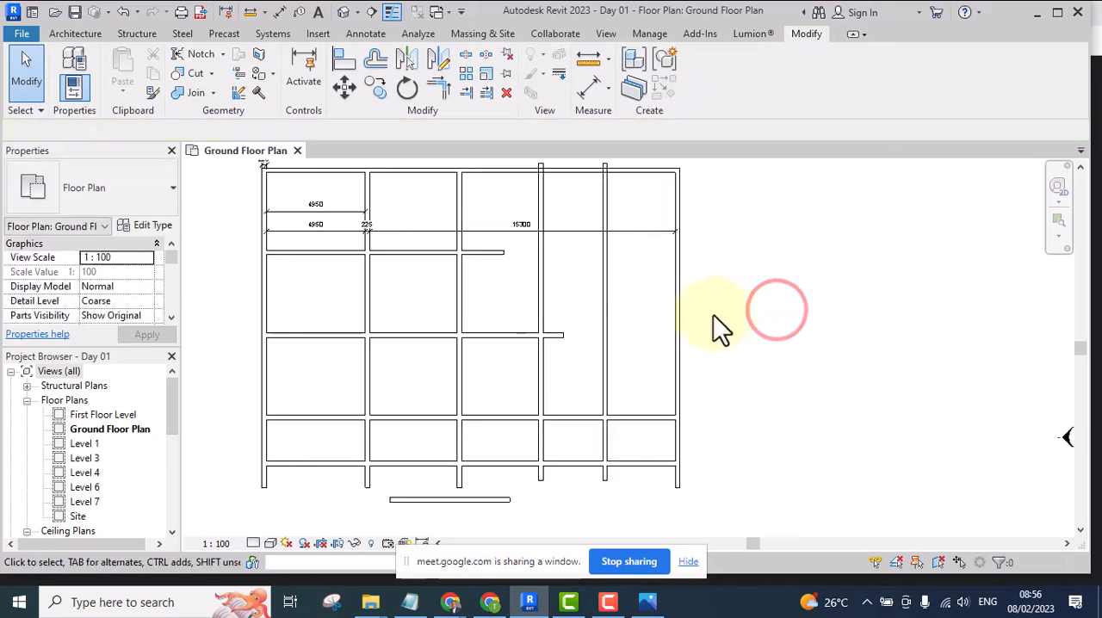
# Extend the shortened third horizontal wall to the rightmost vertical wall with Trim/Extend Multiple Elements, and release that boundary
pyautogui.scroll(-3, 544, 344)
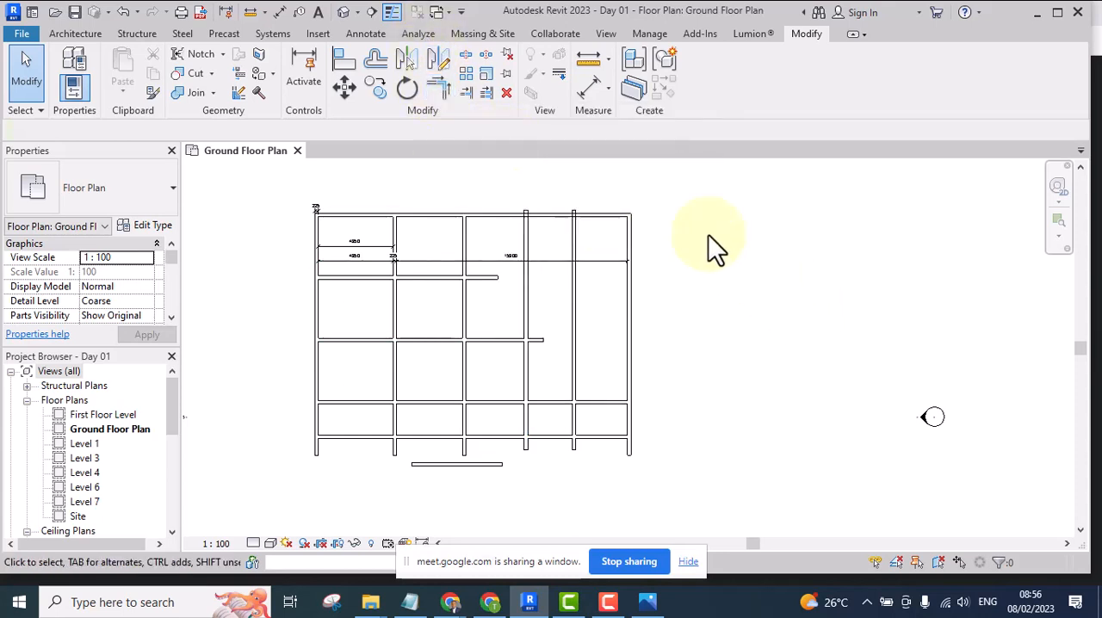
pyautogui.click(487, 93)
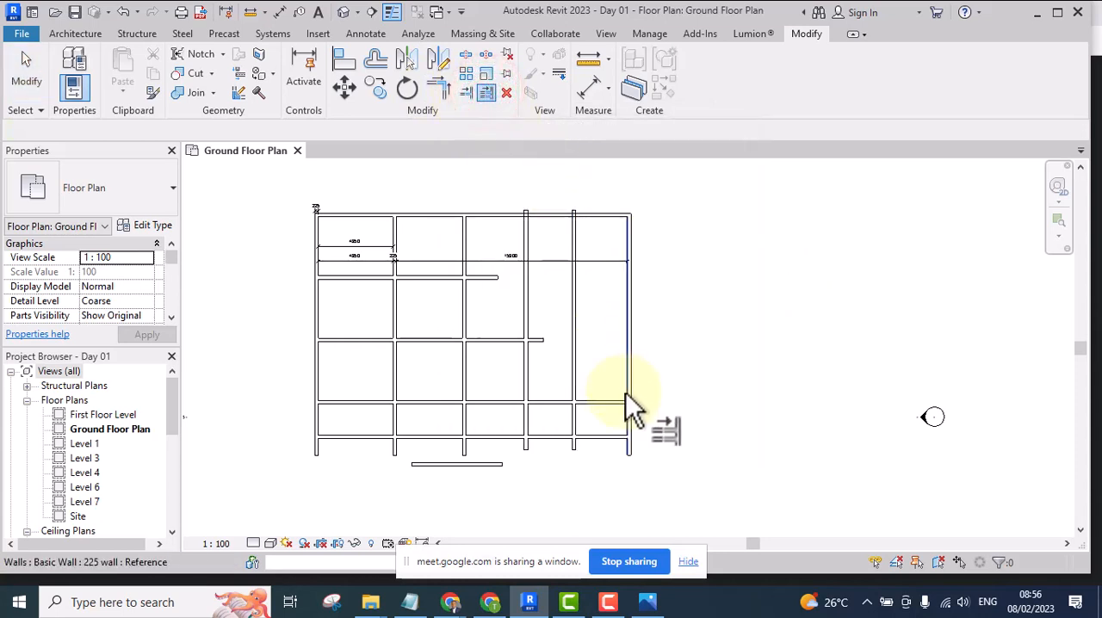
pyautogui.scroll(3, 626, 392)
pyautogui.scroll(-4, 536, 418)
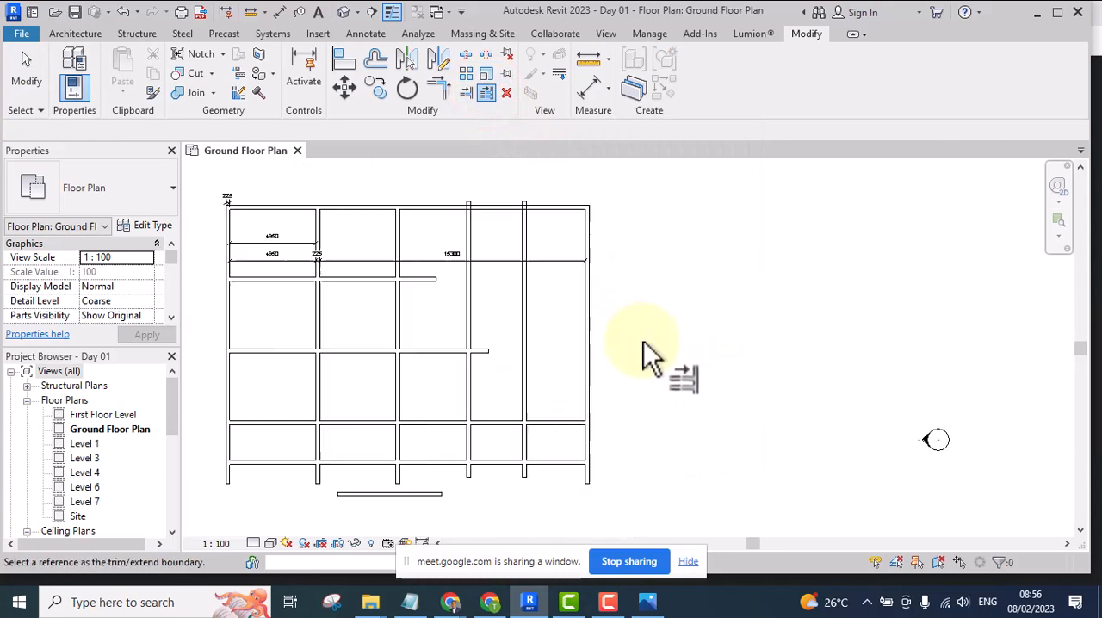
pyautogui.scroll(3, 652, 357)
pyautogui.click(579, 323)
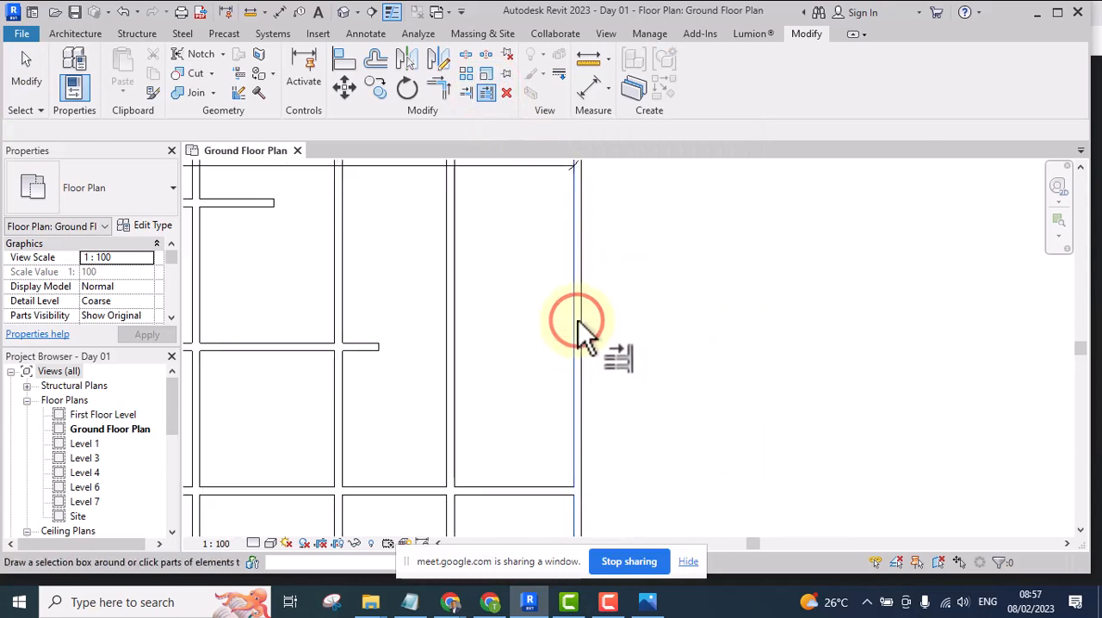
pyautogui.scroll(-3, 661, 338)
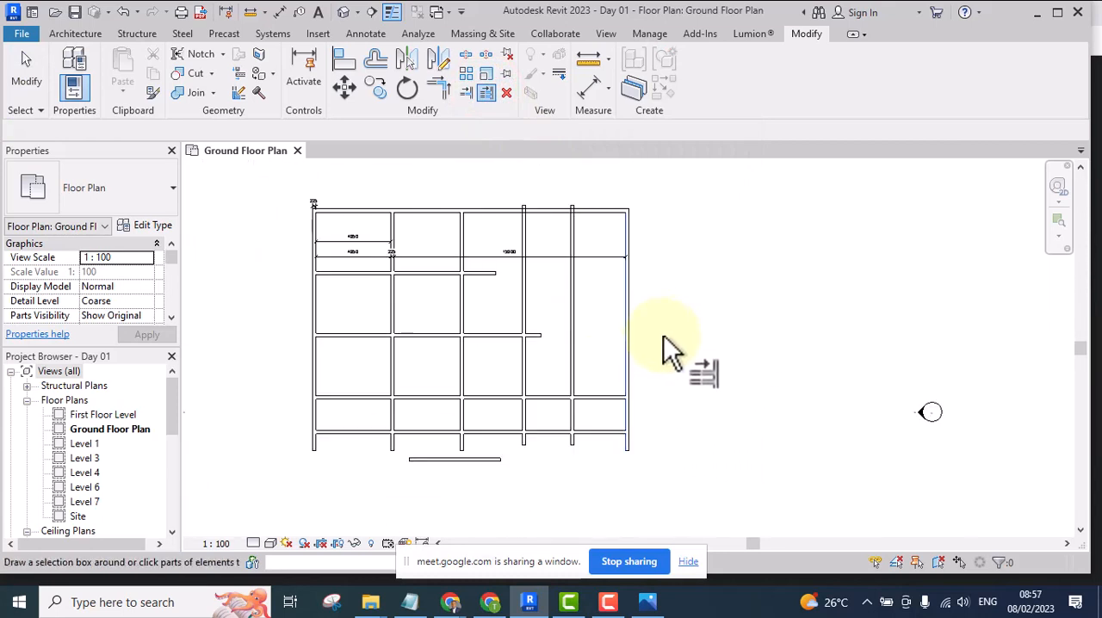
pyautogui.click(505, 335)
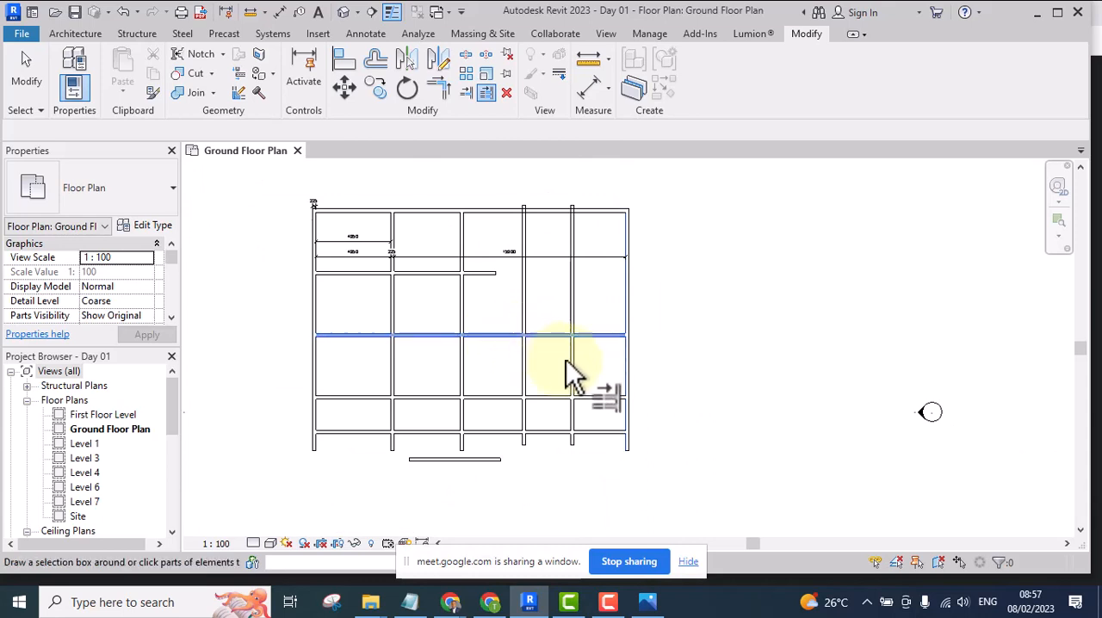
pyautogui.click(699, 251)
pyautogui.scroll(3, 572, 310)
pyautogui.scroll(-2, 696, 284)
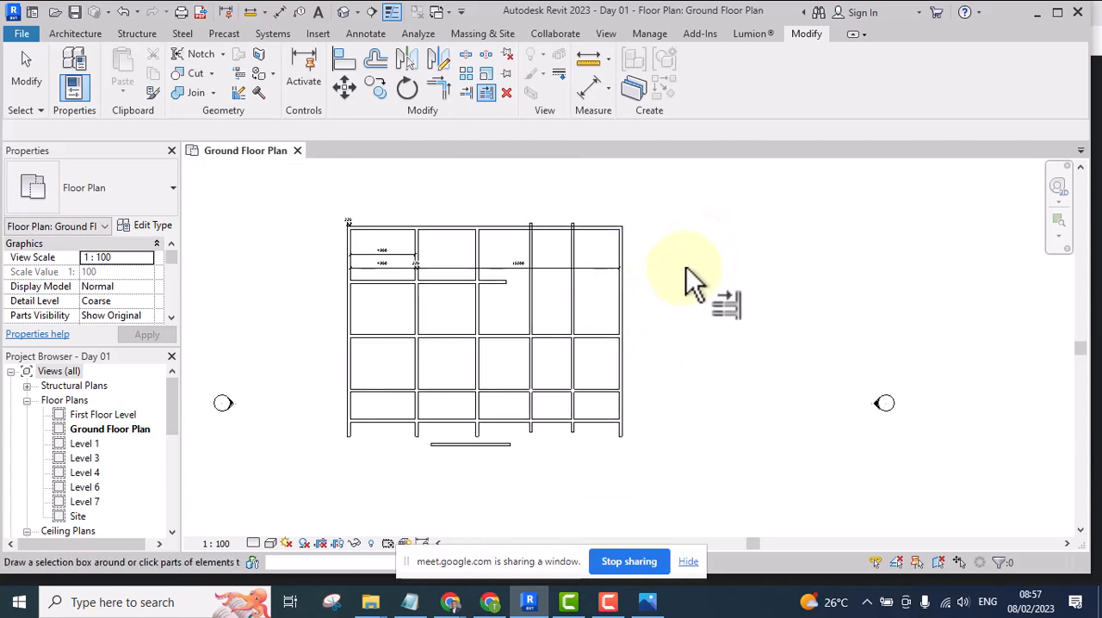
# Extend the shortened second horizontal wall to the fifth vertical wall from the left, and release that boundary
pyautogui.scroll(3, 591, 296)
pyautogui.click(570, 272)
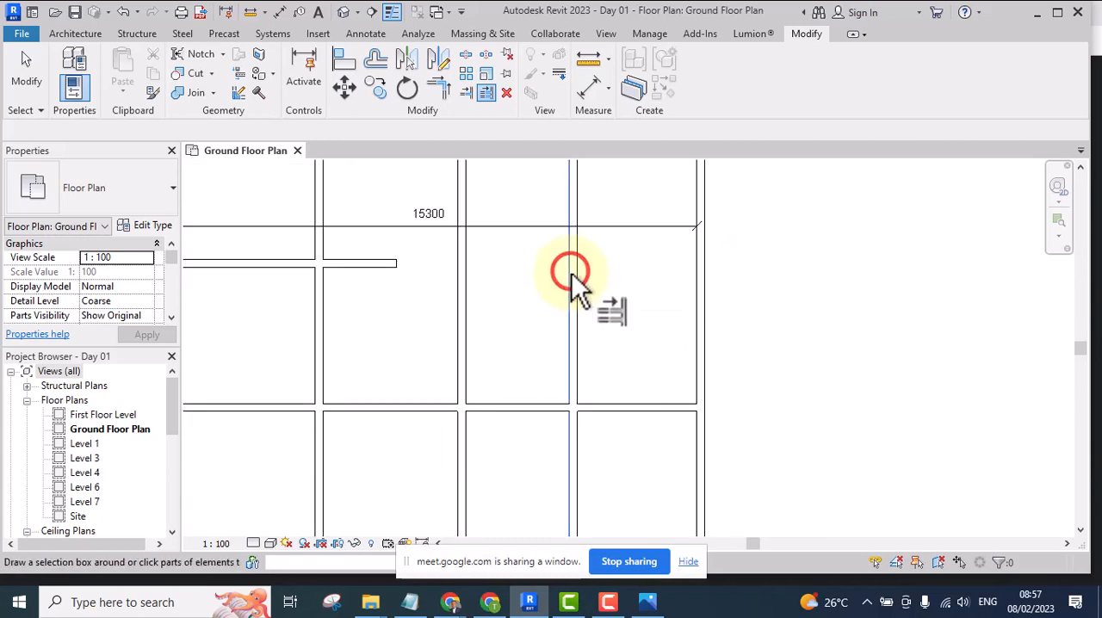
pyautogui.scroll(-2, 586, 302)
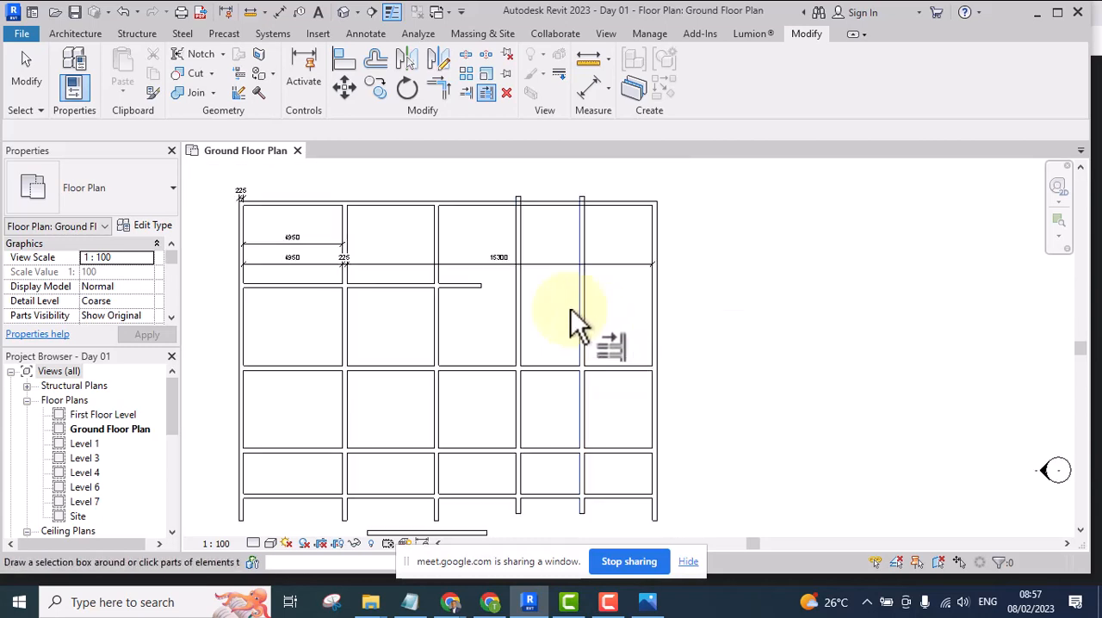
pyautogui.click(470, 286)
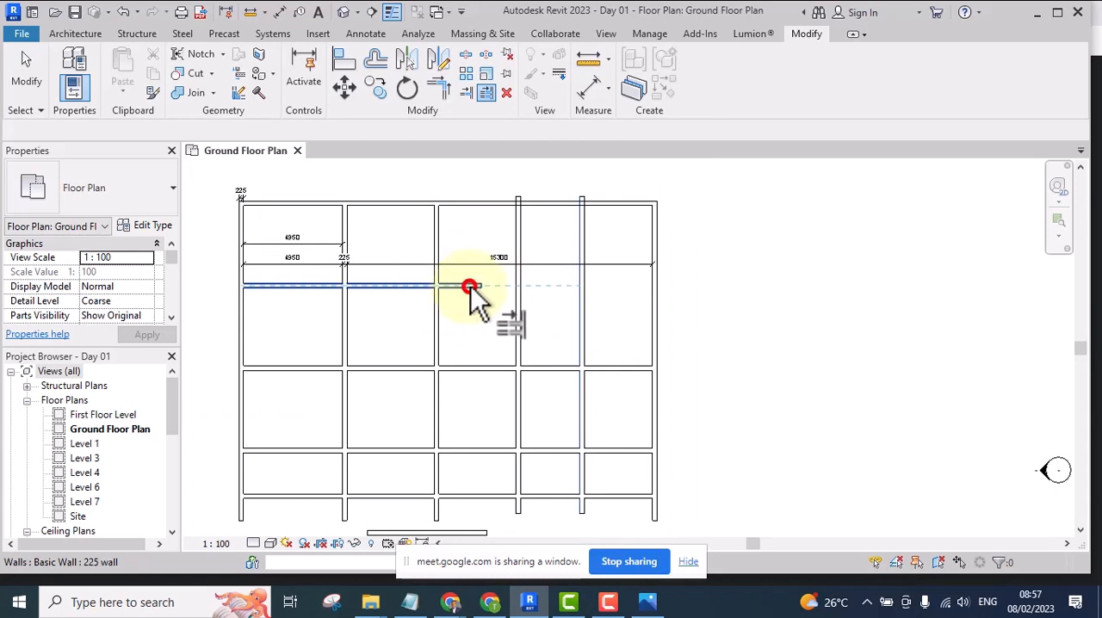
pyautogui.moveTo(596, 315); pyautogui.dragTo(585, 309, button='middle')
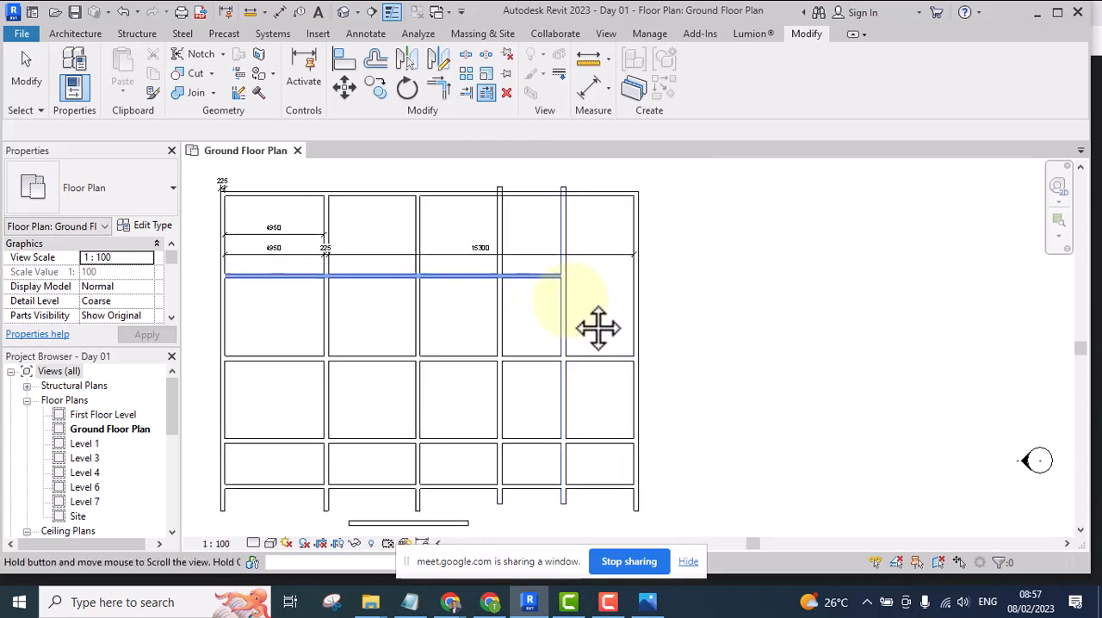
pyautogui.scroll(-2, 603, 268)
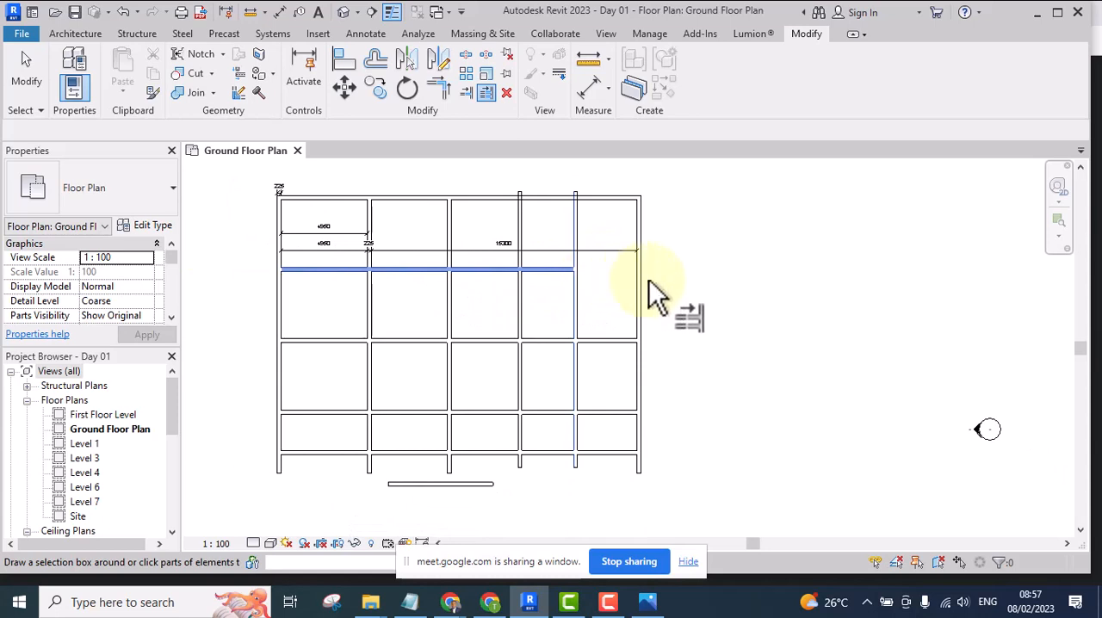
pyautogui.scroll(1, 639, 258)
pyautogui.scroll(1, 639, 258)
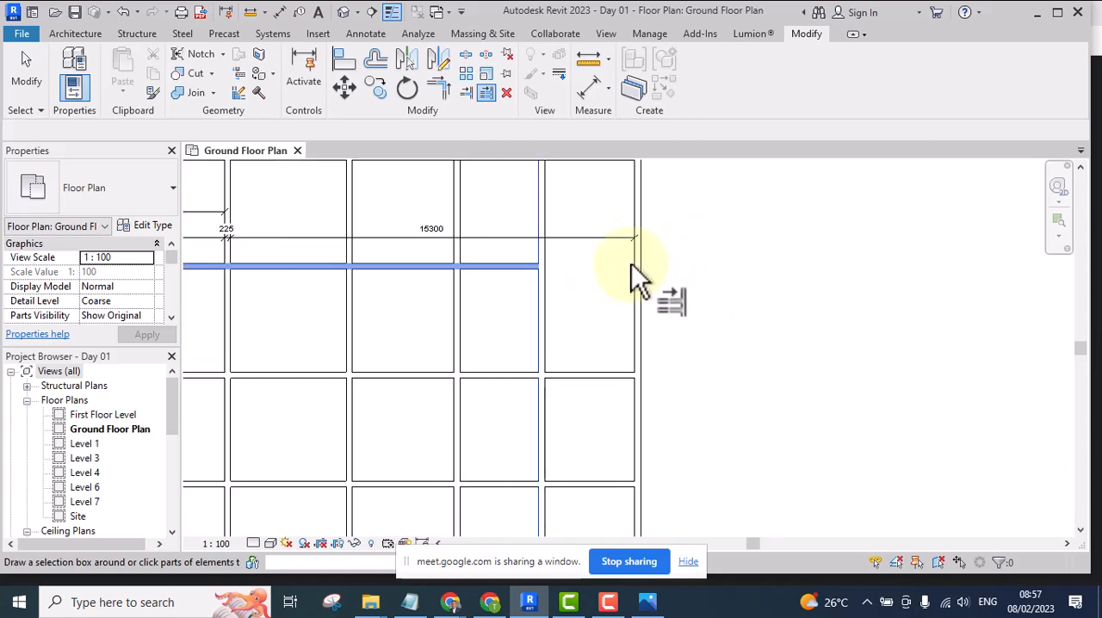
pyautogui.click(785, 265)
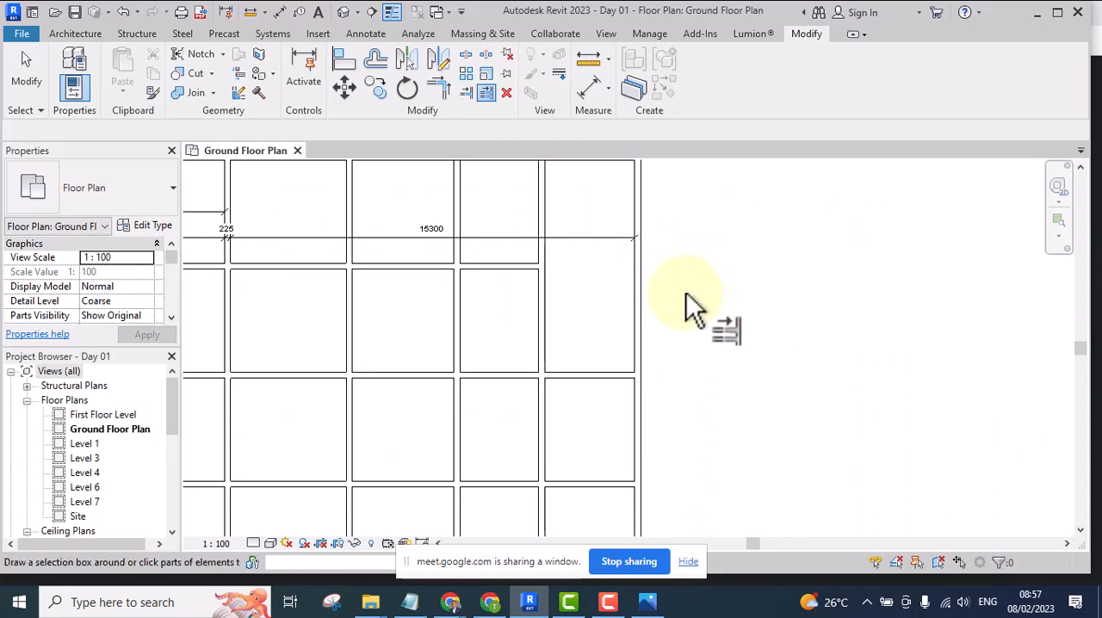
# Extend the second horizontal wall on to the inner face of the rightmost vertical wall, and release that boundary
pyautogui.click(635, 282)
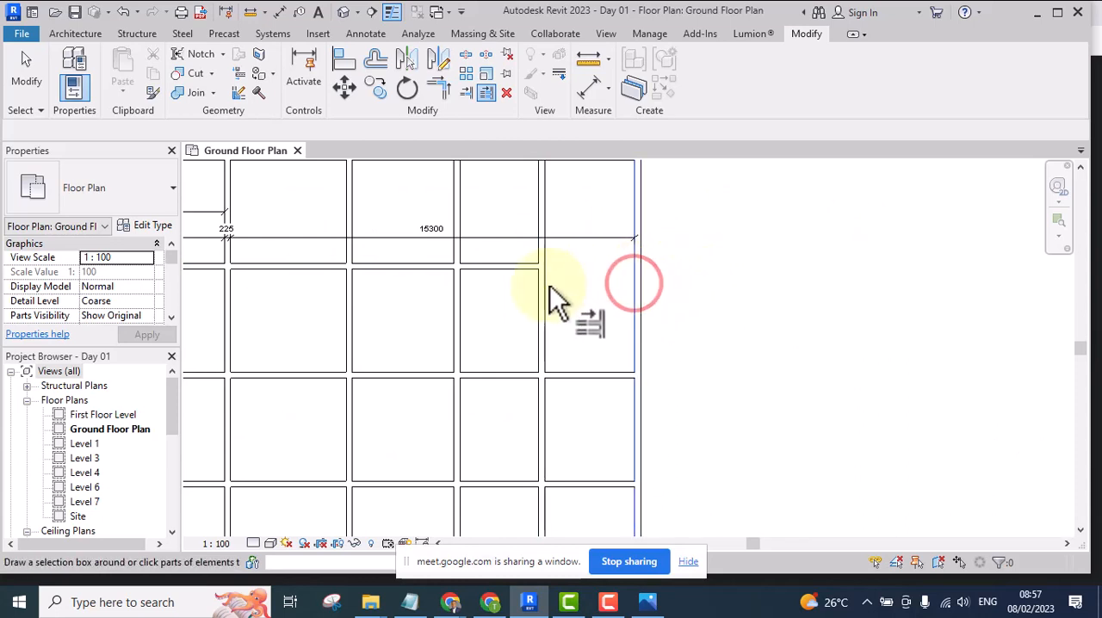
pyautogui.click(515, 260)
pyautogui.scroll(-3, 821, 315)
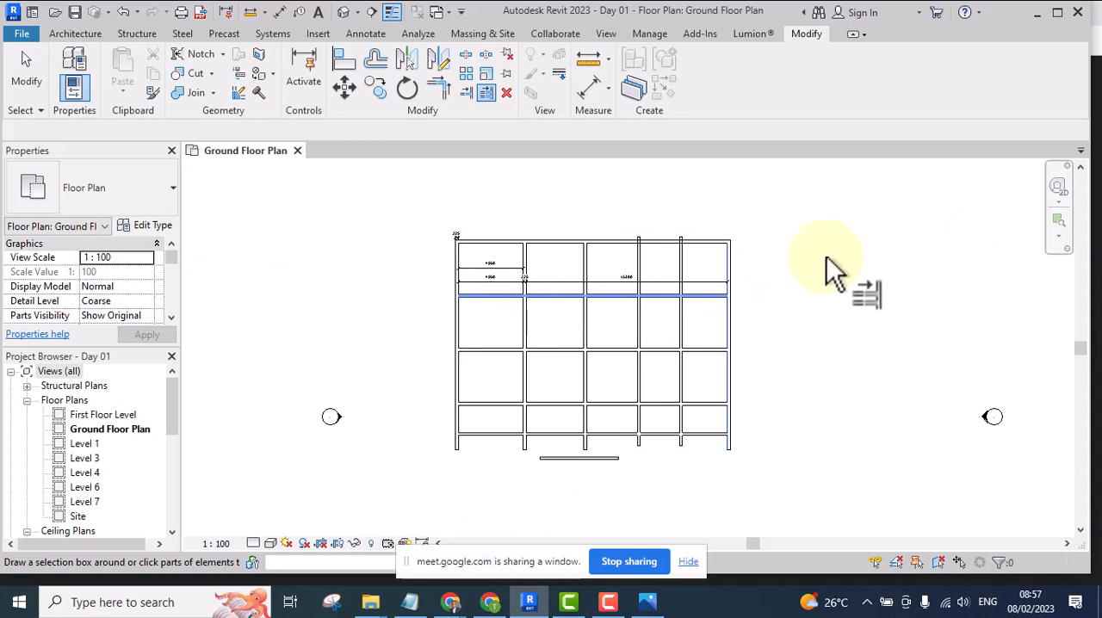
pyautogui.scroll(2, 814, 302)
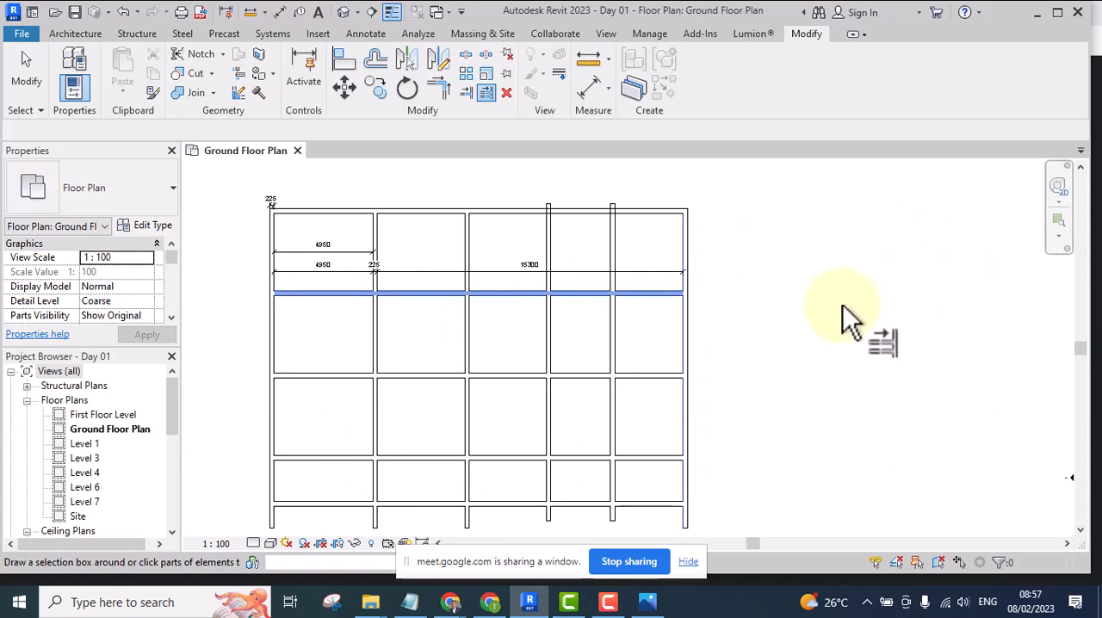
pyautogui.click(875, 291)
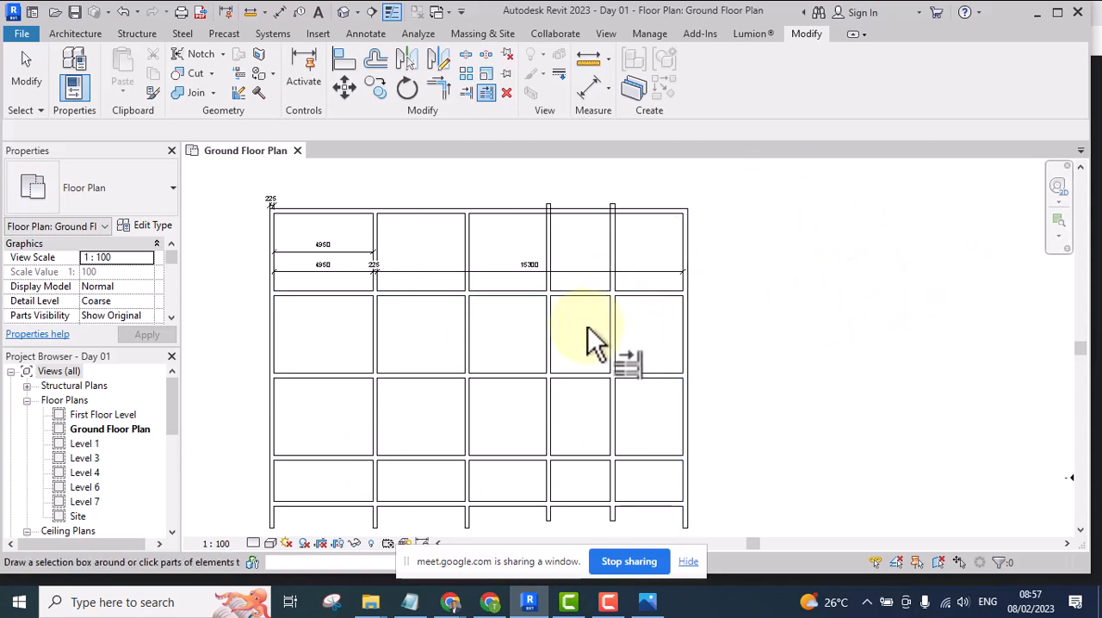
# Trim the second horizontal wall back to the fifth vertical wall, keeping its left part, and end the Trim/Extend Multiple Elements command
pyautogui.click(616, 317)
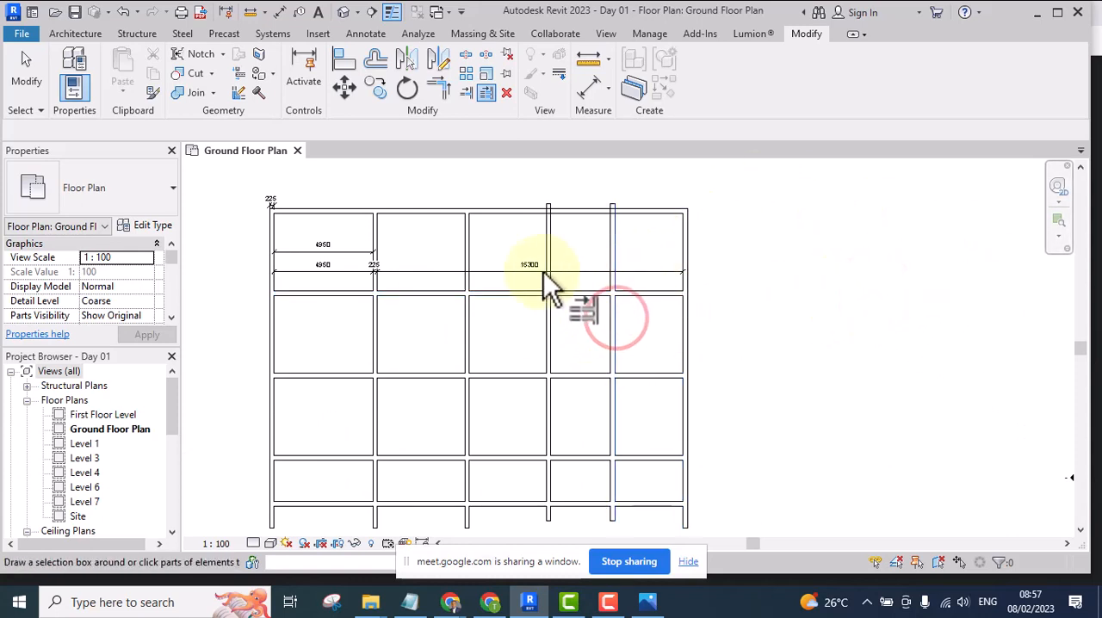
pyautogui.click(519, 294)
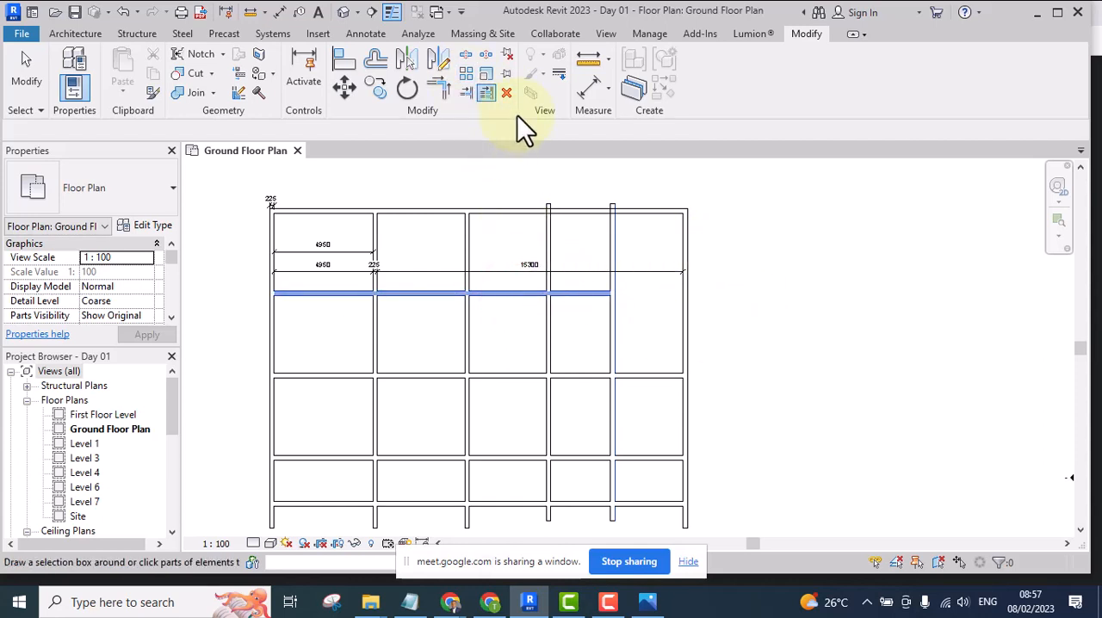
pyautogui.click(782, 250)
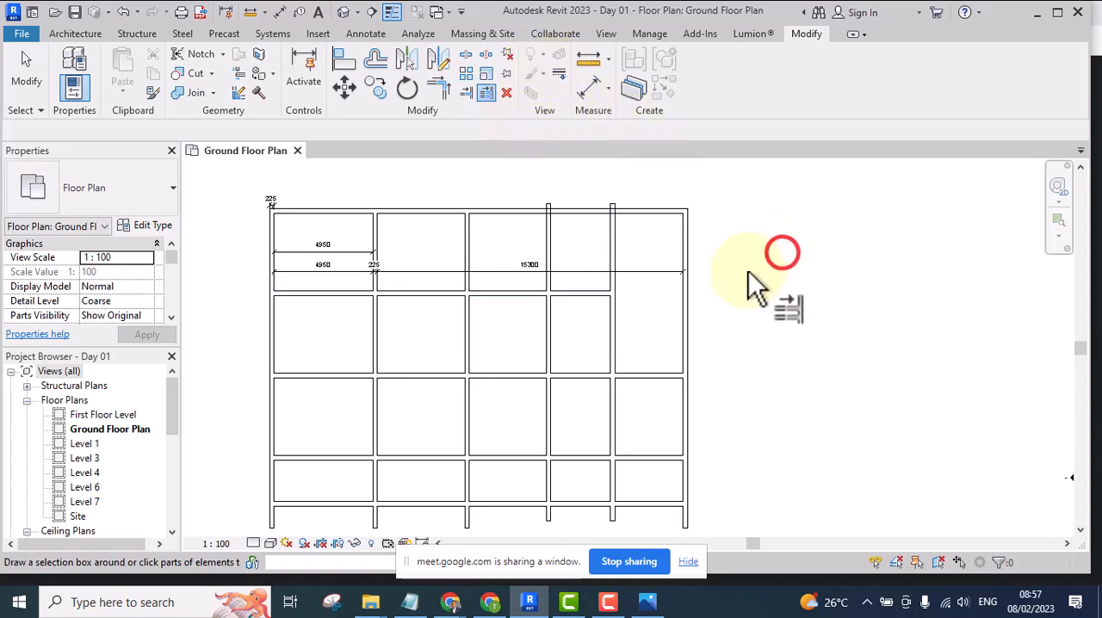
pyautogui.scroll(-1, 755, 285)
pyautogui.scroll(1, 640, 307)
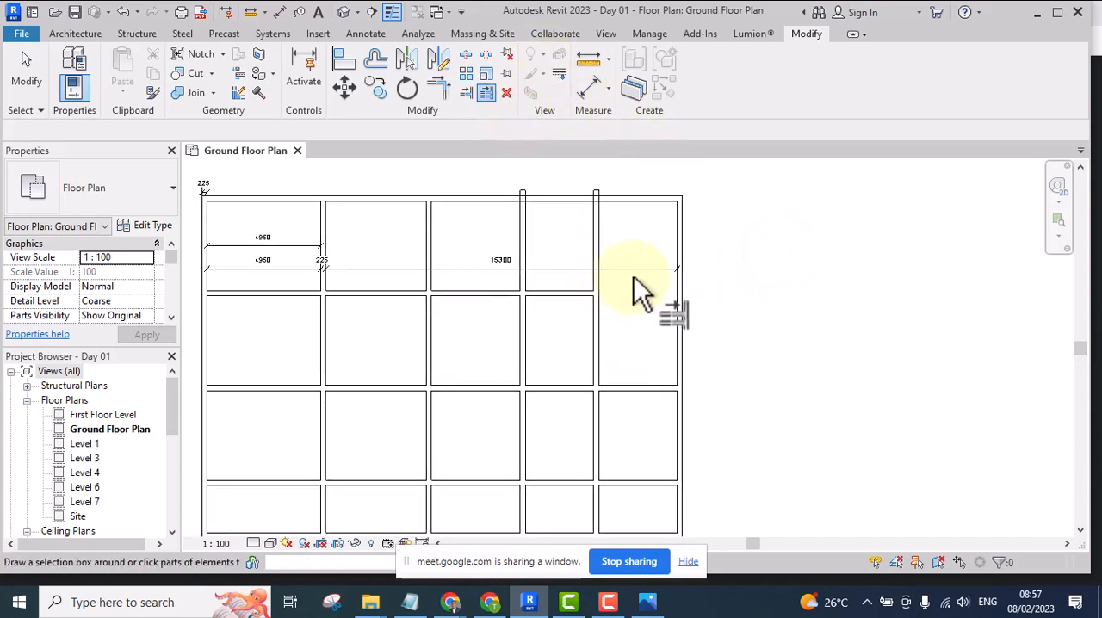
pyautogui.scroll(-1, 756, 252)
pyautogui.moveTo(758, 272); pyautogui.dragTo(706, 267, button='middle')
pyautogui.rightClick(696, 243)
pyautogui.click(718, 252)
pyautogui.scroll(-3, 650, 233)
pyautogui.scroll(4, 606, 279)
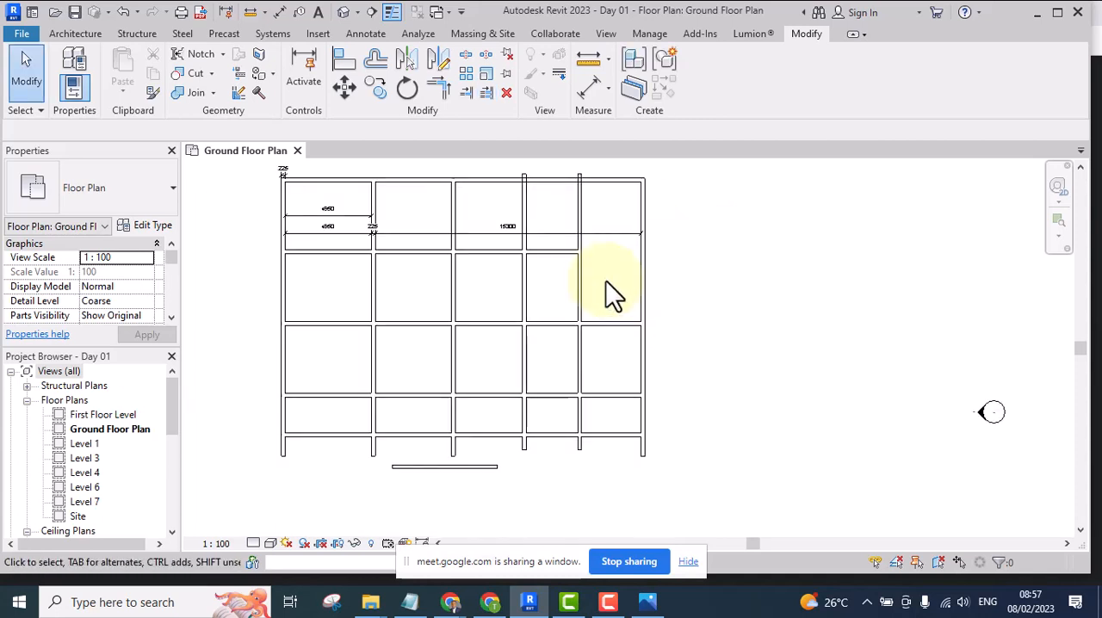
pyautogui.moveTo(608, 281)
pyautogui.mouseDown(button='middle')
pyautogui.moveTo(611, 312)
pyautogui.moveTo(595, 283)
pyautogui.mouseUp(button='middle')
pyautogui.scroll(-2, 595, 283)
pyautogui.scroll(4, 560, 254)
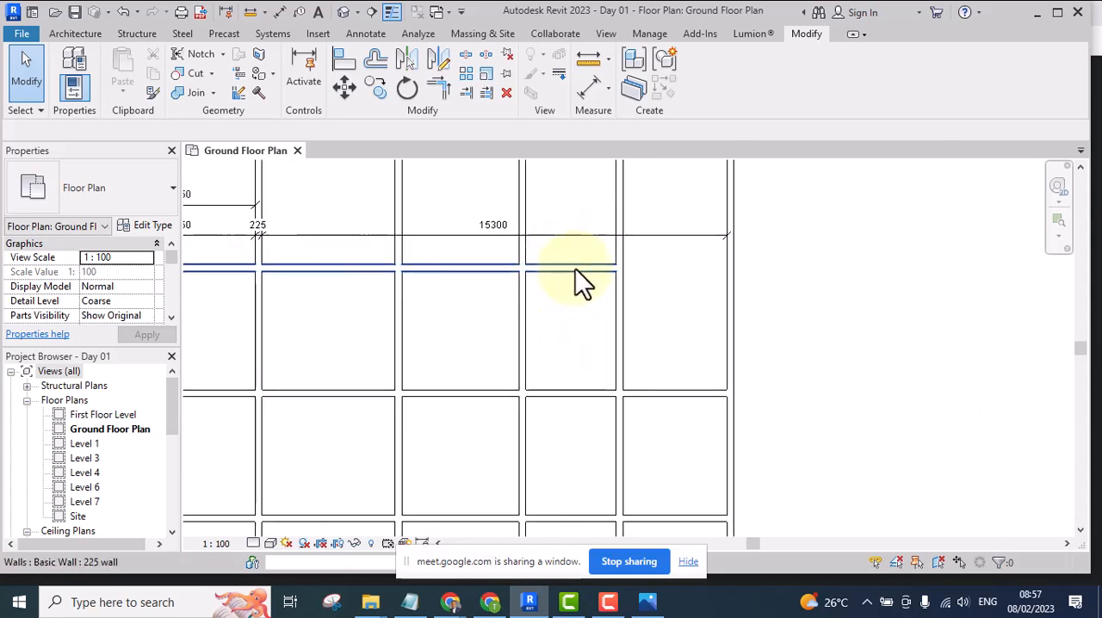
pyautogui.scroll(-2, 631, 299)
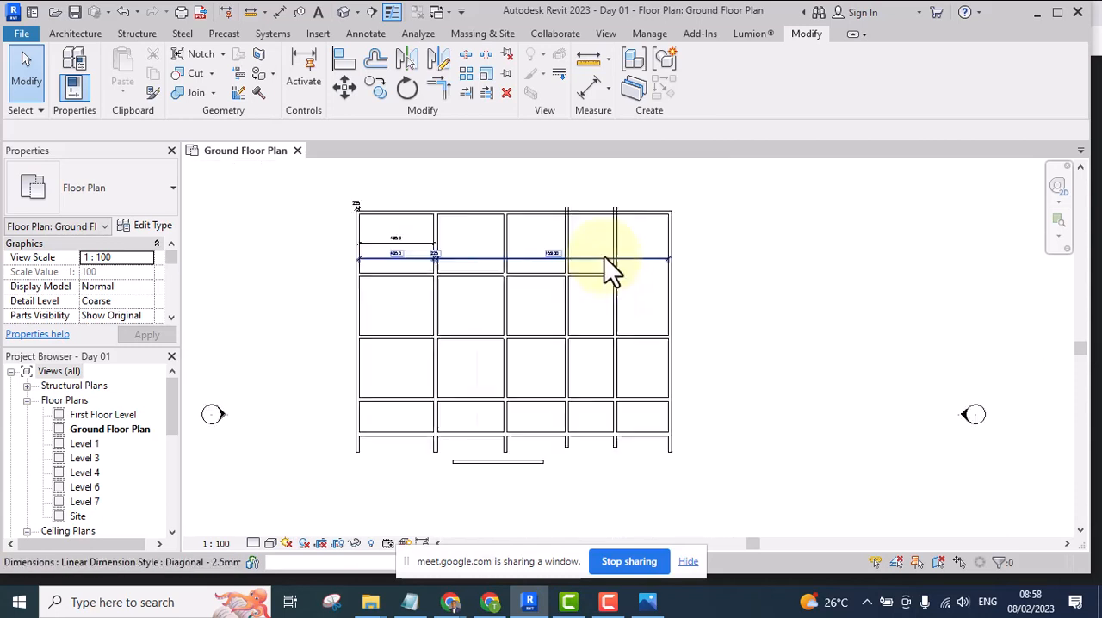
pyautogui.scroll(3, 603, 271)
pyautogui.click(583, 257)
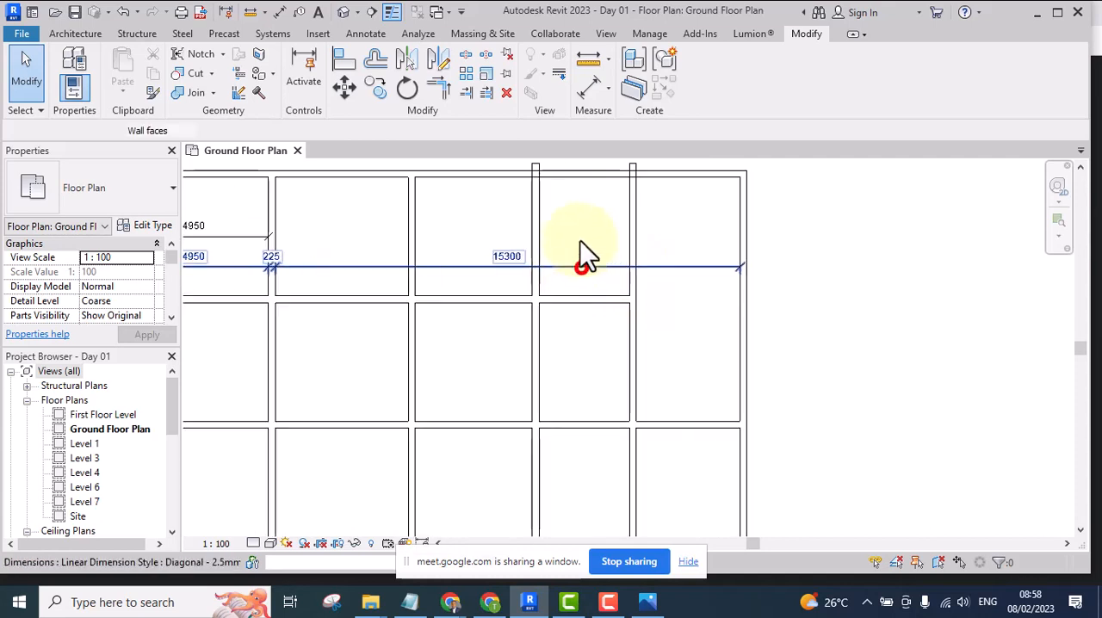
pyautogui.click(792, 297)
pyautogui.scroll(-5, 805, 310)
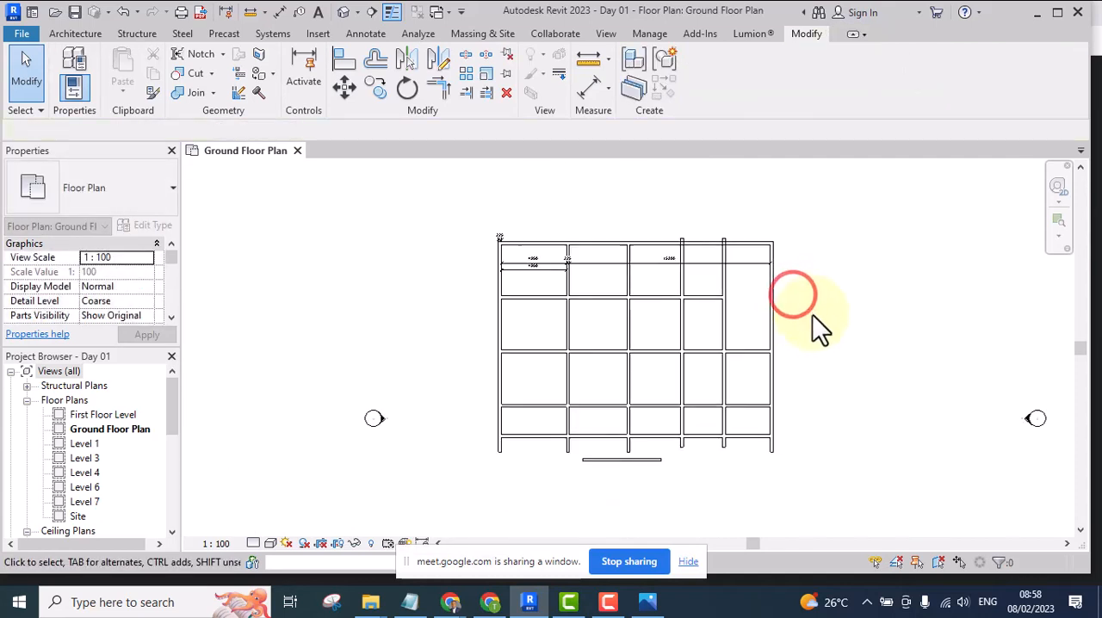
pyautogui.scroll(2, 782, 307)
pyautogui.scroll(2, 679, 276)
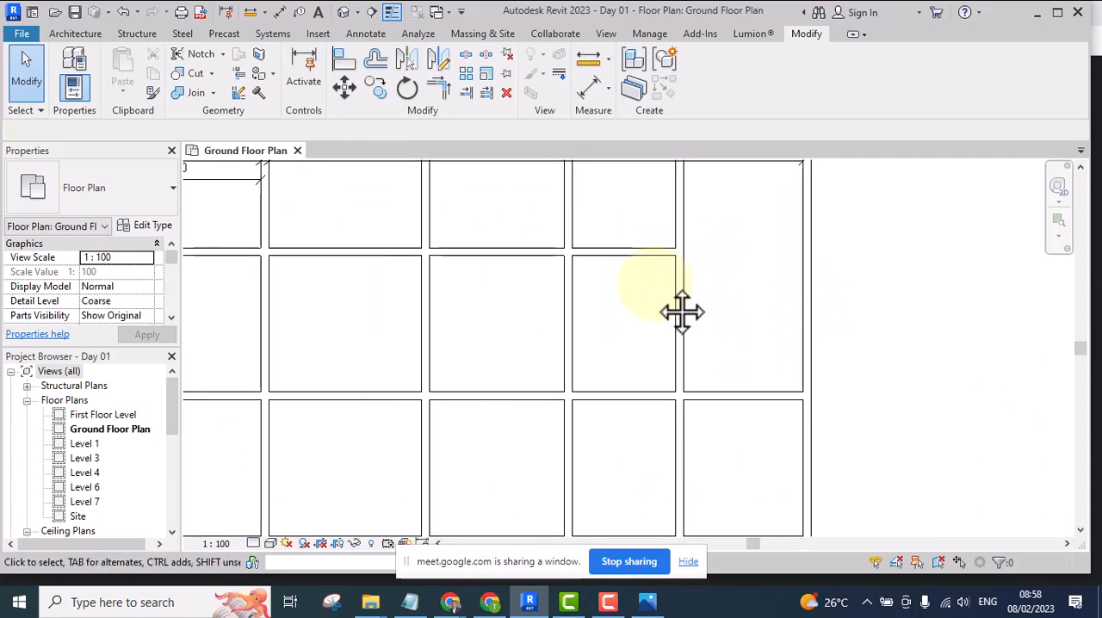
pyautogui.scroll(-1, 676, 297)
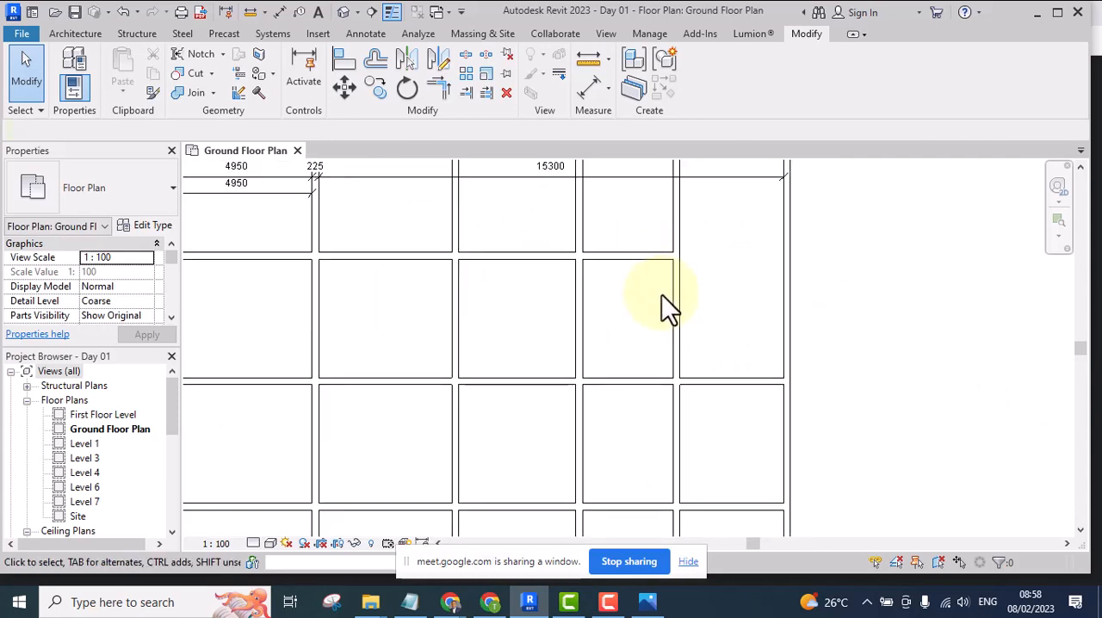
pyautogui.scroll(-4, 667, 302)
pyautogui.scroll(2, 648, 292)
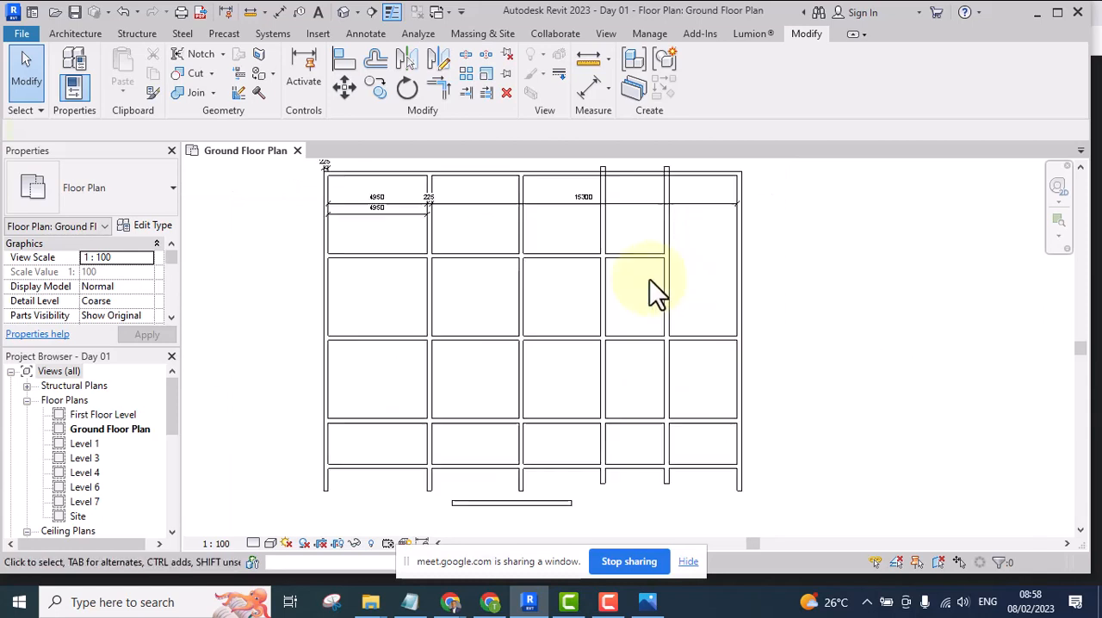
pyautogui.scroll(-3, 571, 315)
pyautogui.scroll(2, 668, 276)
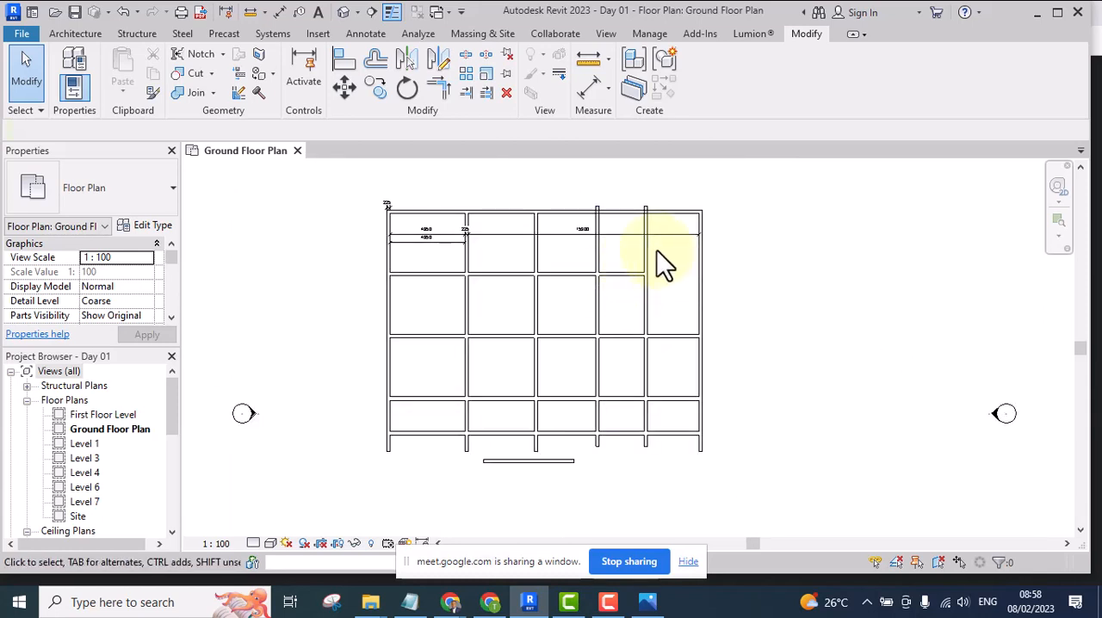
pyautogui.scroll(2, 602, 284)
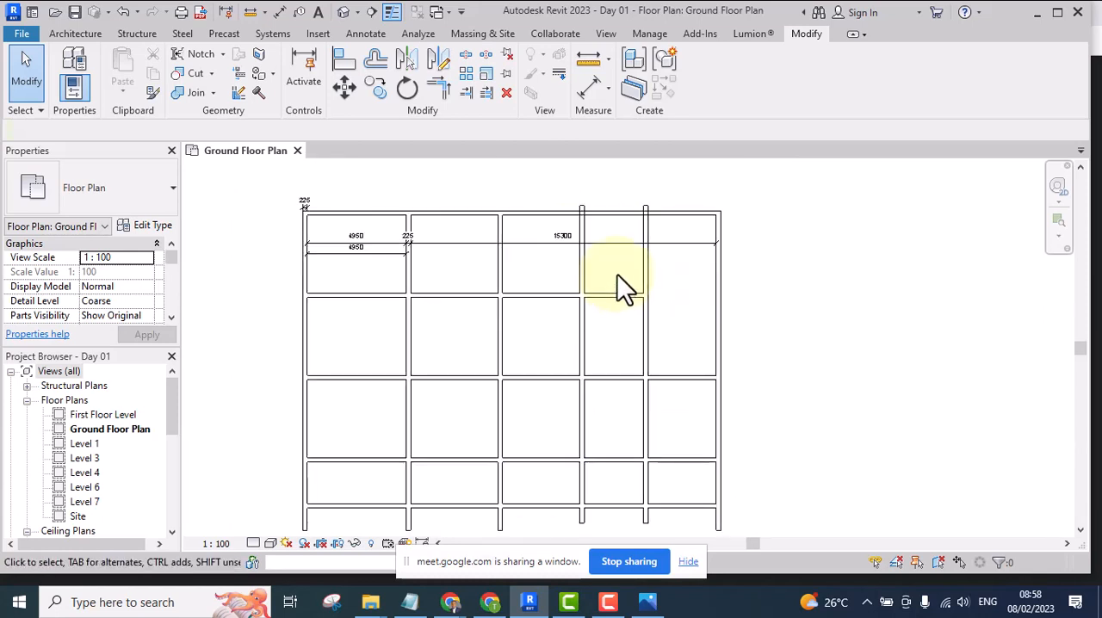
# Move the overall dimension string down into the second row of rooms, and delete the fourth and fifth vertical walls from the left
pyautogui.moveTo(617, 276); pyautogui.dragTo(620, 289, button='middle')
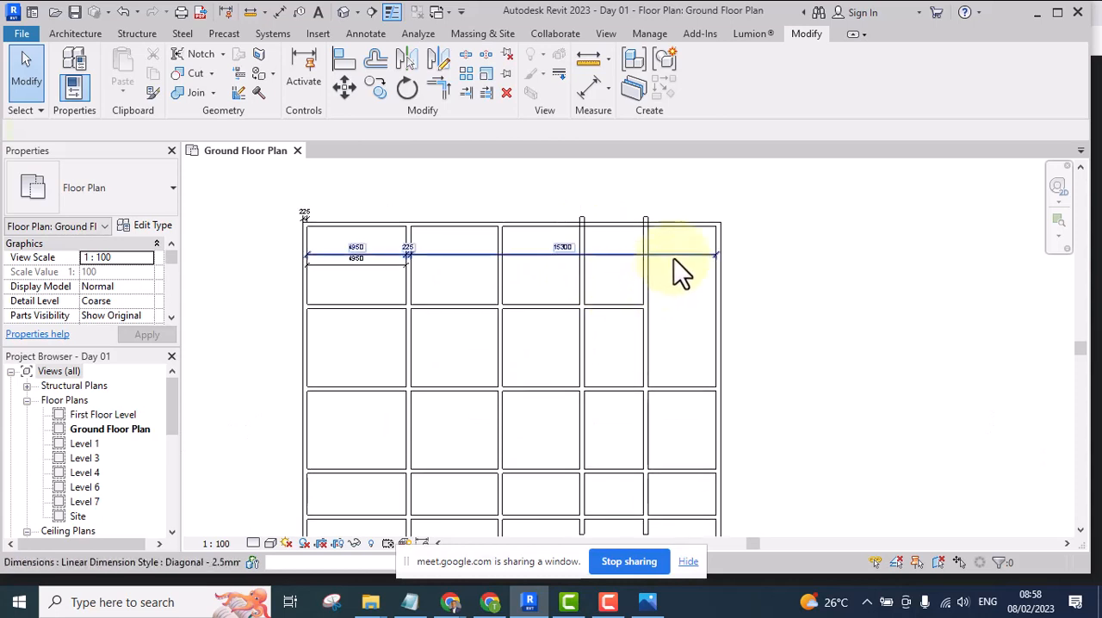
pyautogui.moveTo(671, 256); pyautogui.dragTo(678, 368)
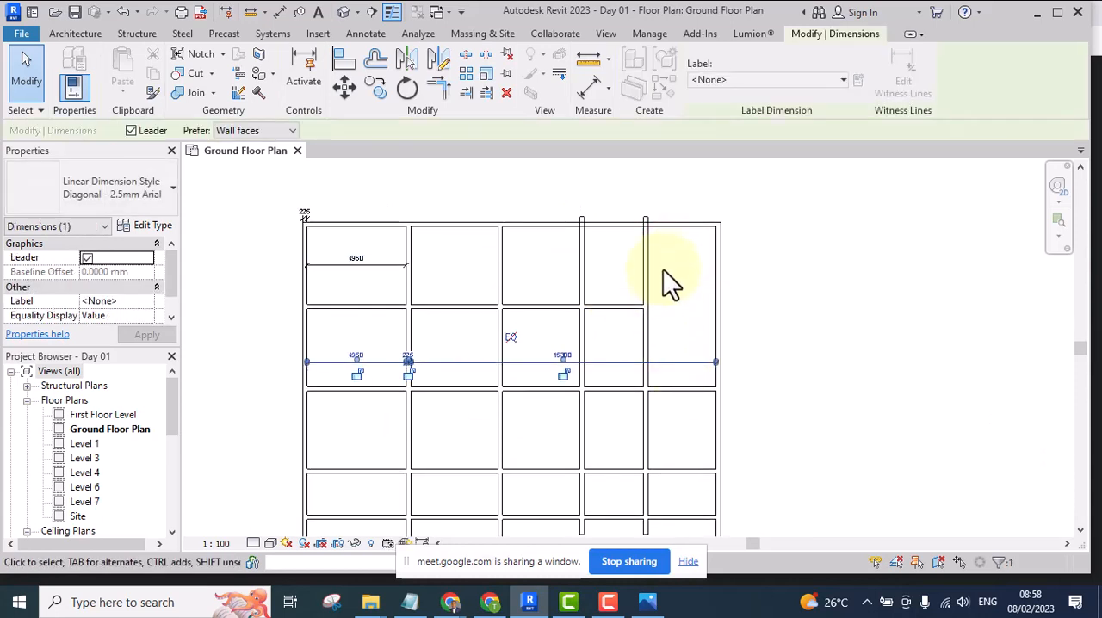
pyautogui.moveTo(668, 257); pyautogui.dragTo(444, 282)
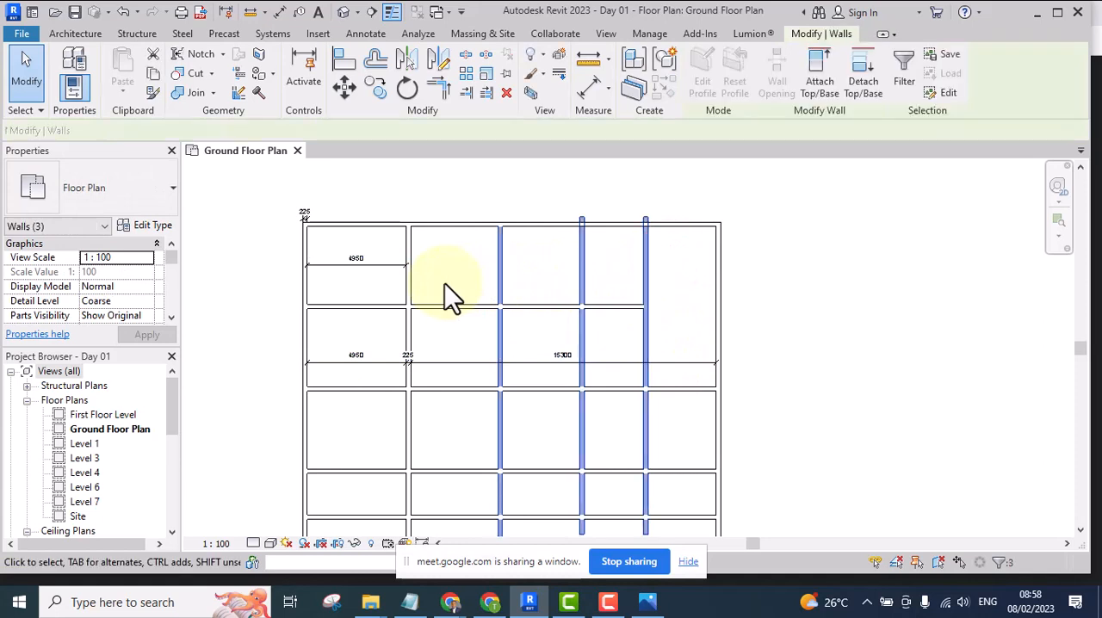
pyautogui.click(660, 280)
pyautogui.moveTo(659, 251); pyautogui.dragTo(565, 272)
pyautogui.press('Delete')
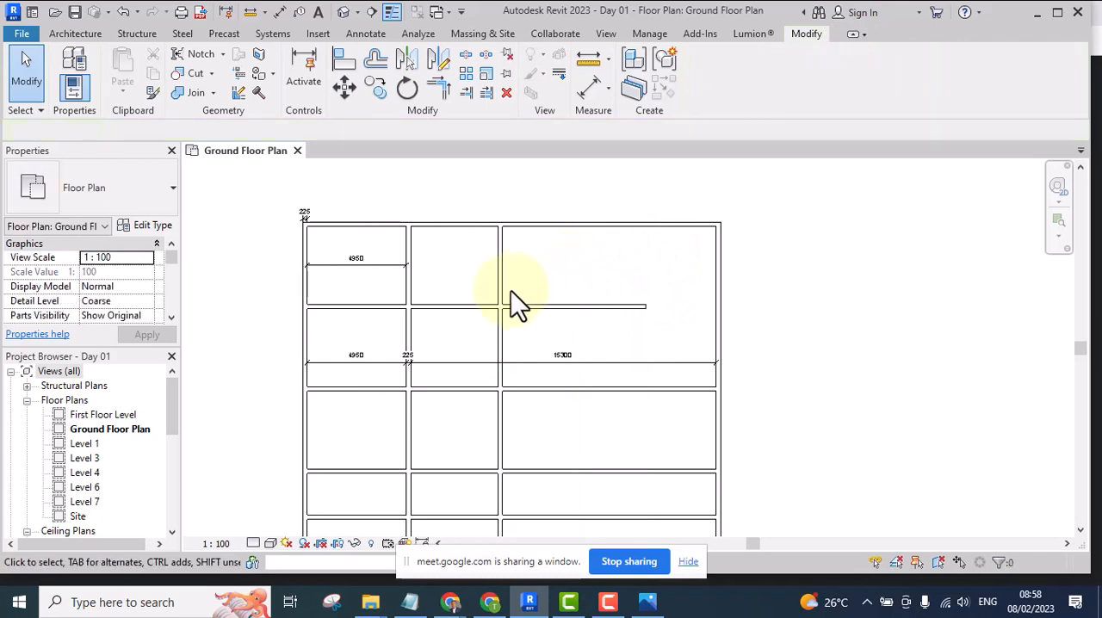
# Delete the separate single 4950 dimension in the upper-left room of the plan
pyautogui.scroll(2, 444, 287)
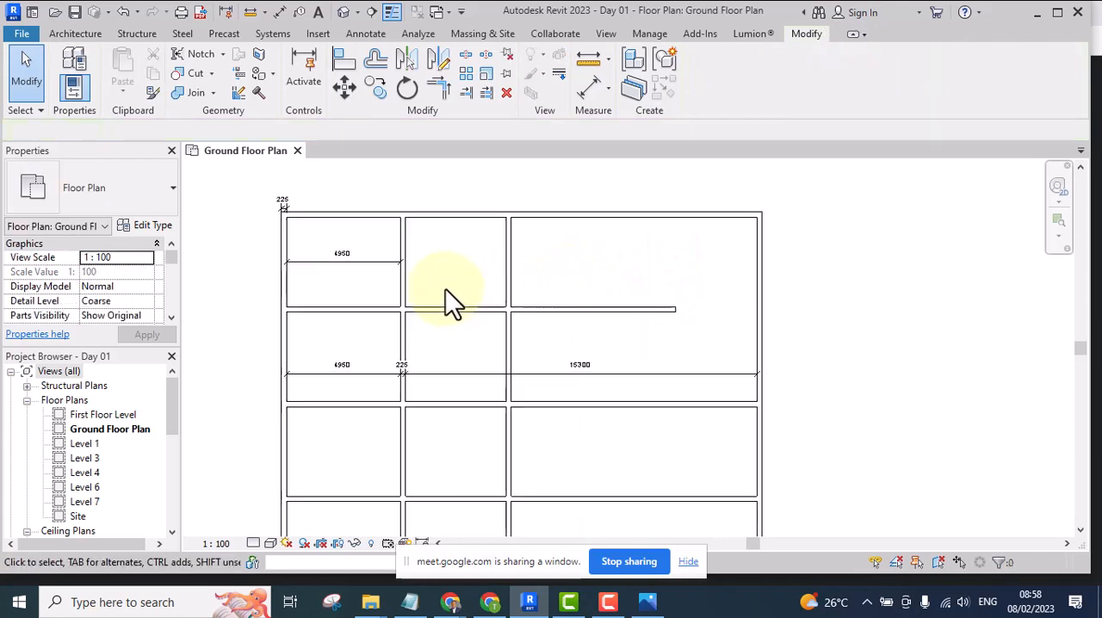
pyautogui.click(336, 250)
pyautogui.press('Delete')
pyautogui.scroll(-2, 505, 293)
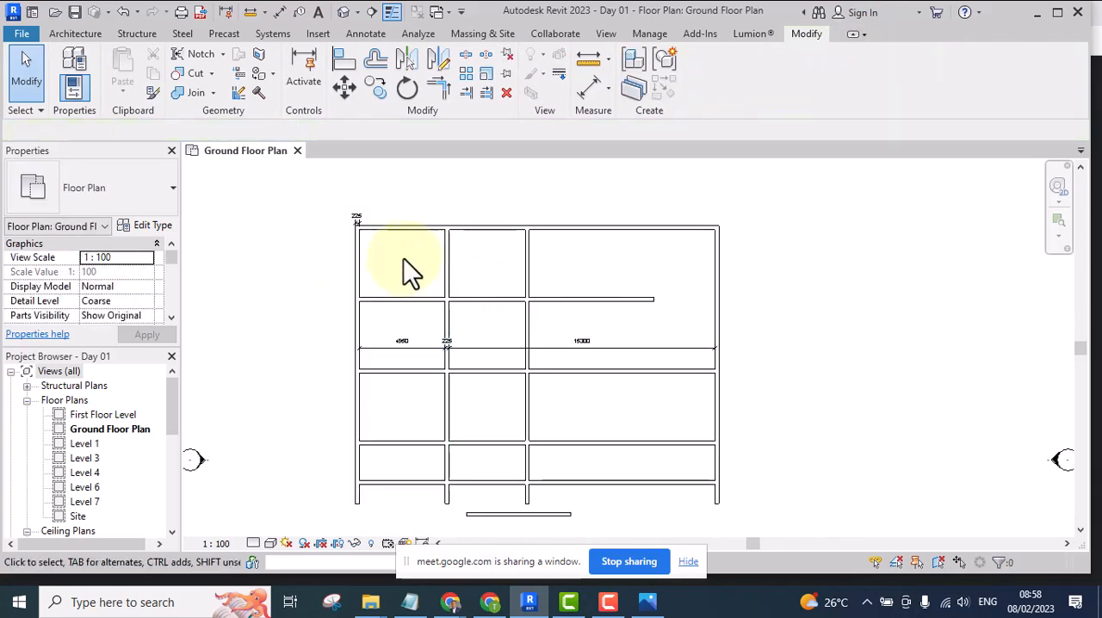
pyautogui.scroll(1, 403, 258)
pyautogui.click(398, 239)
pyautogui.moveTo(485, 252); pyautogui.dragTo(449, 267)
pyautogui.scroll(1, 477, 271)
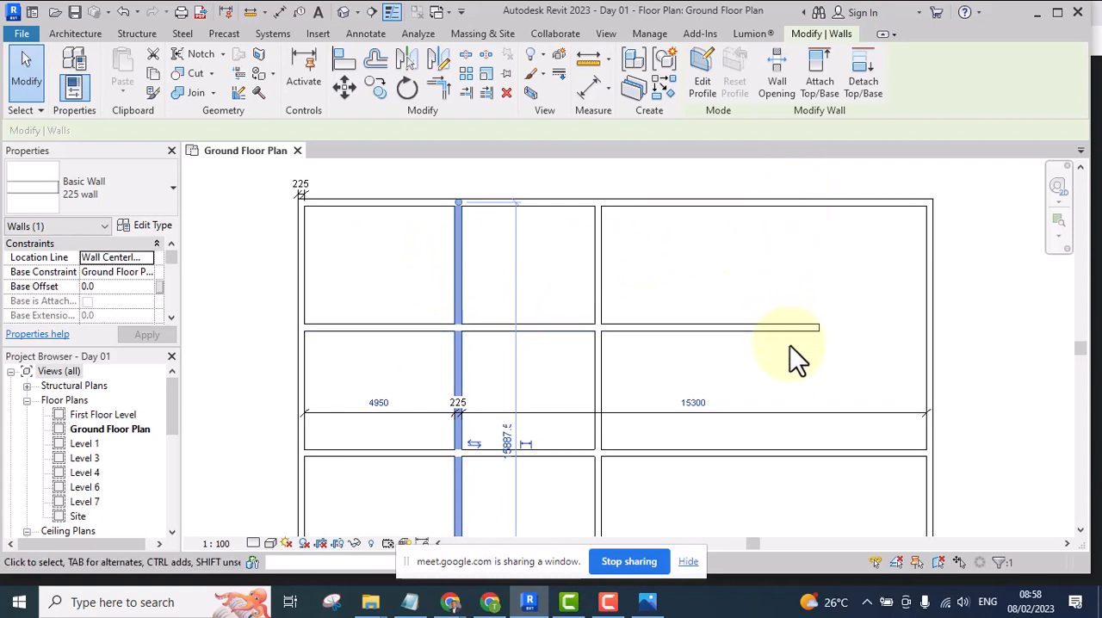
pyautogui.moveTo(782, 289); pyautogui.dragTo(724, 287, button='middle')
pyautogui.click(596, 258)
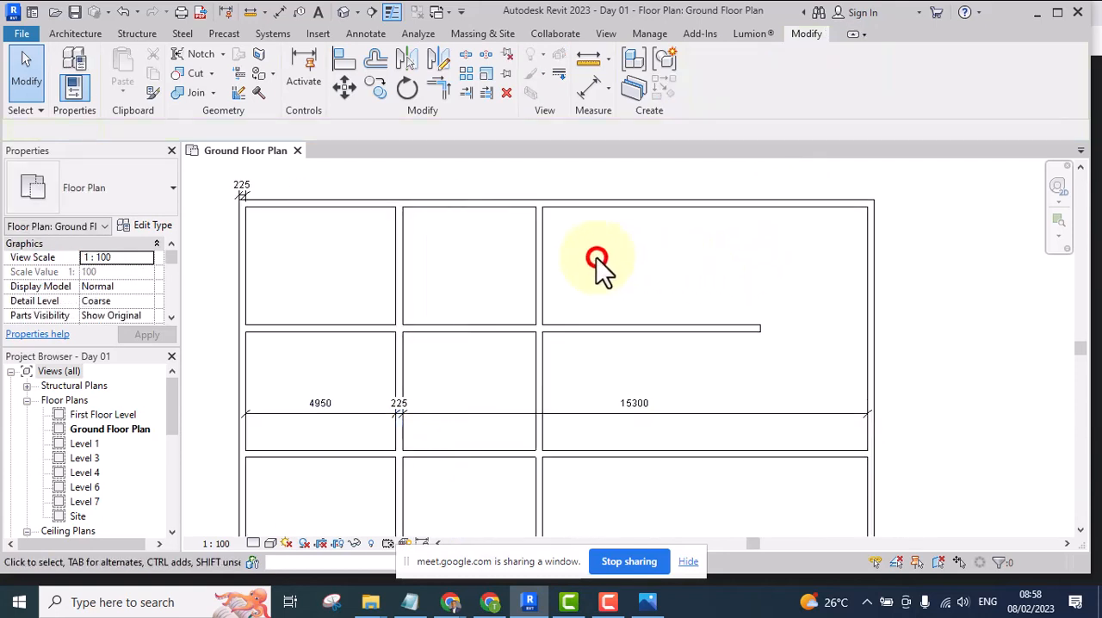
pyautogui.scroll(-3, 546, 258)
pyautogui.moveTo(557, 271)
pyautogui.mouseDown(button='middle')
pyautogui.moveTo(583, 242)
pyautogui.moveTo(560, 277)
pyautogui.mouseUp(button='middle')
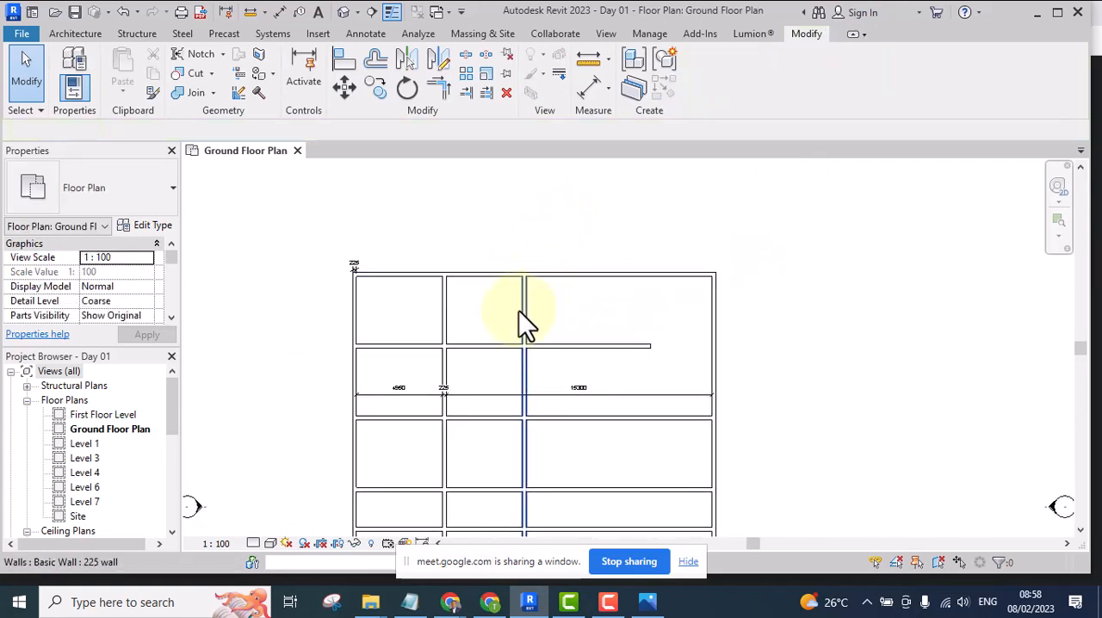
pyautogui.scroll(3, 523, 326)
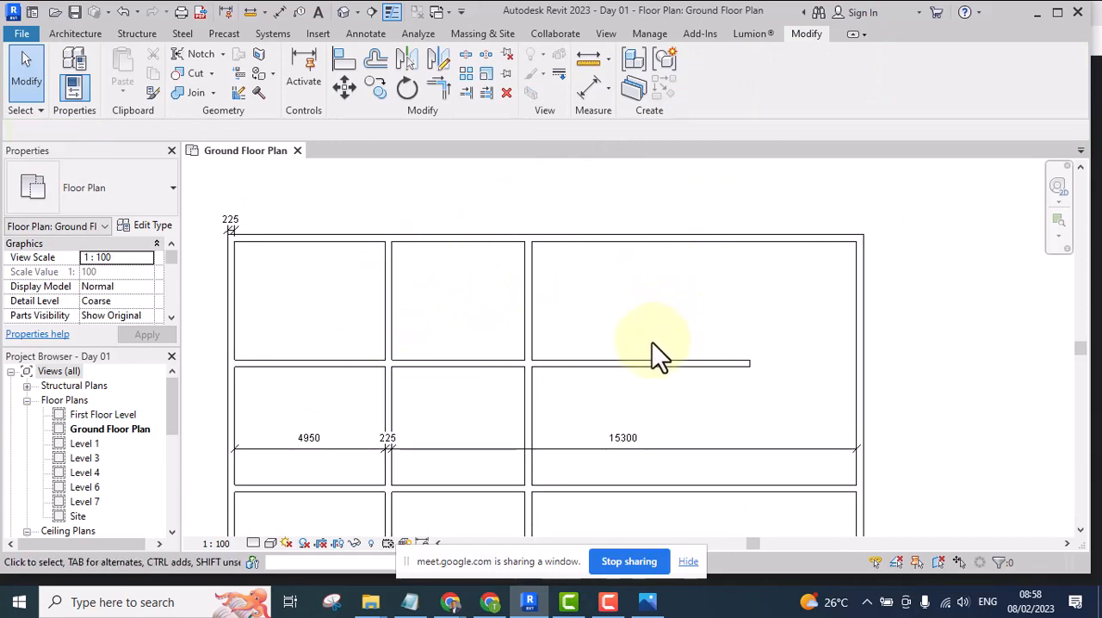
pyautogui.press('d')
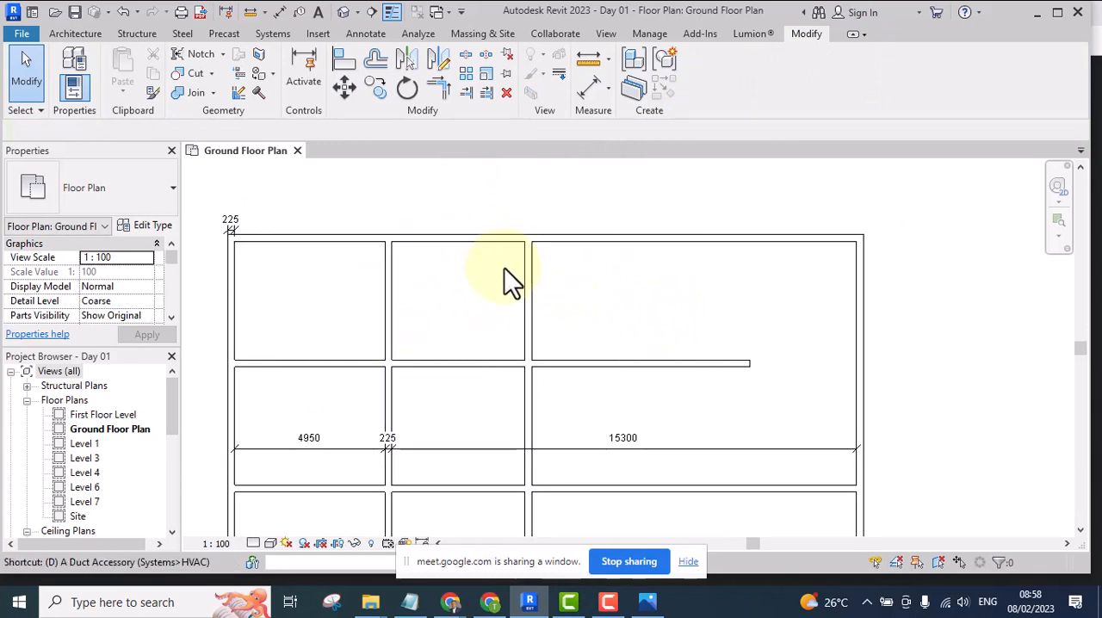
pyautogui.press('l')
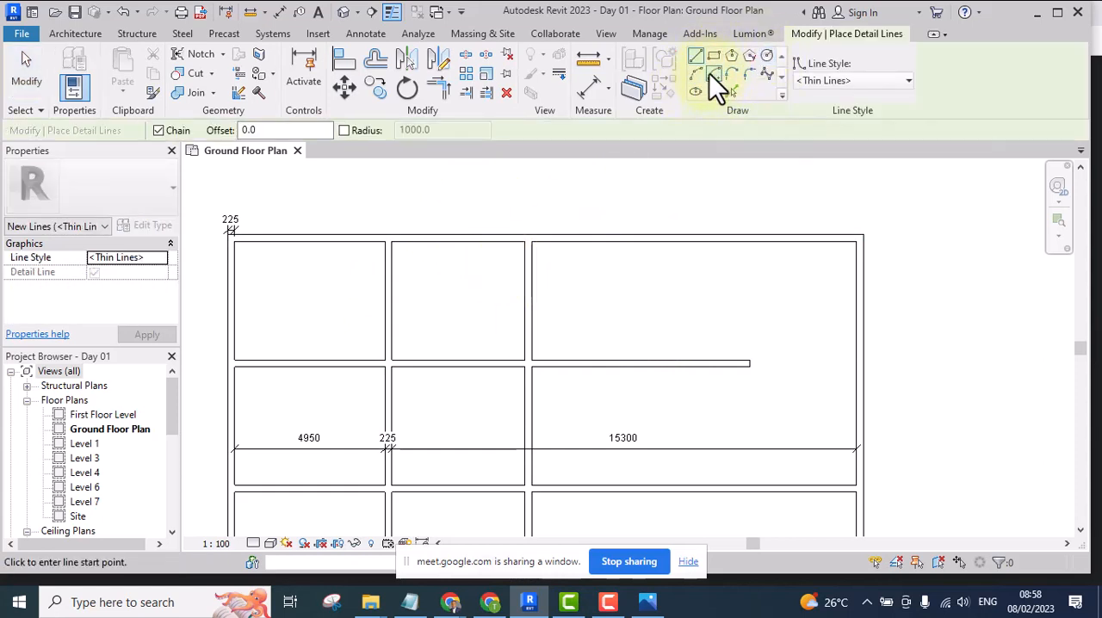
pyautogui.press('Escape')
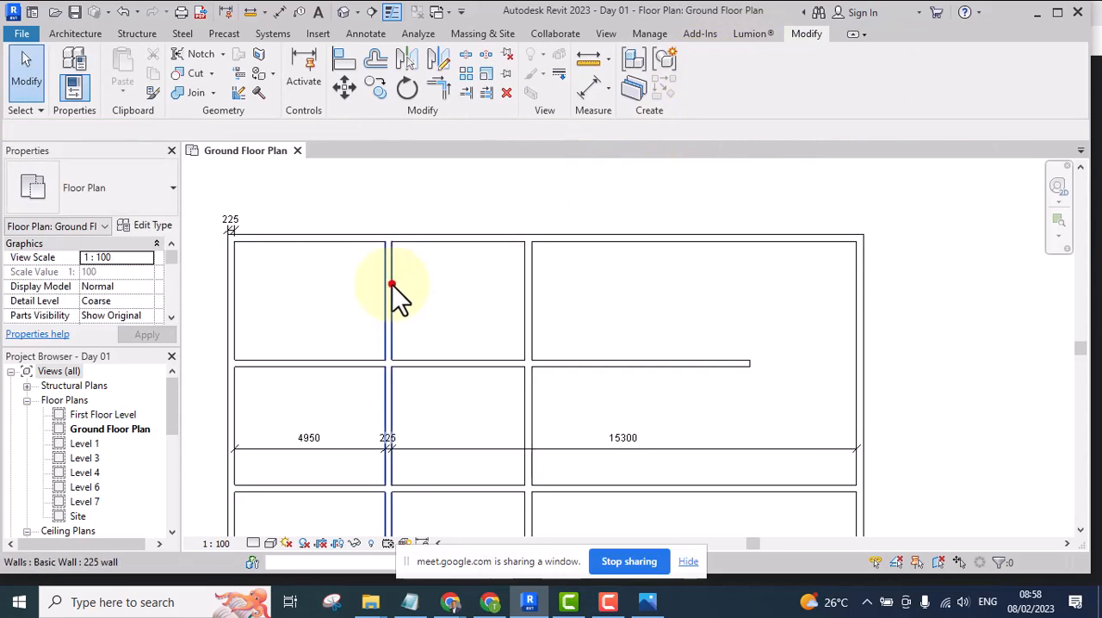
# Delete the second vertical wall from the left
pyautogui.click(392, 284)
pyautogui.press('d')
pyautogui.press('e')
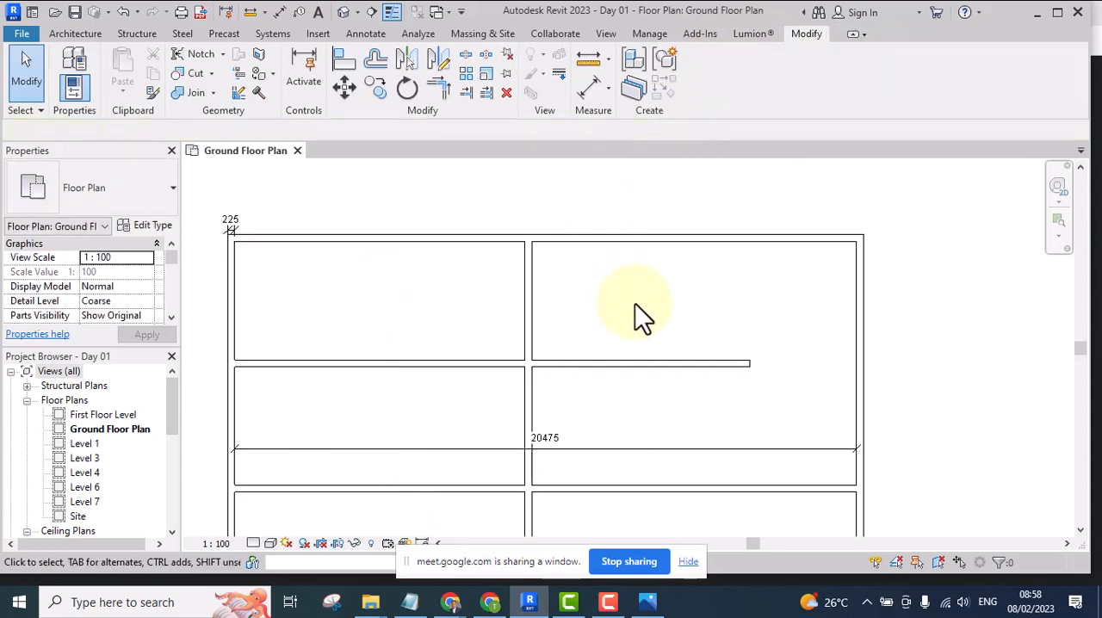
# Draw a semicircular detail-line arc in the upper-left room, bulging right, with vertically aligned ends 1700 mm apart and a radius of 850 mm
pyautogui.press('d')
pyautogui.press('l')
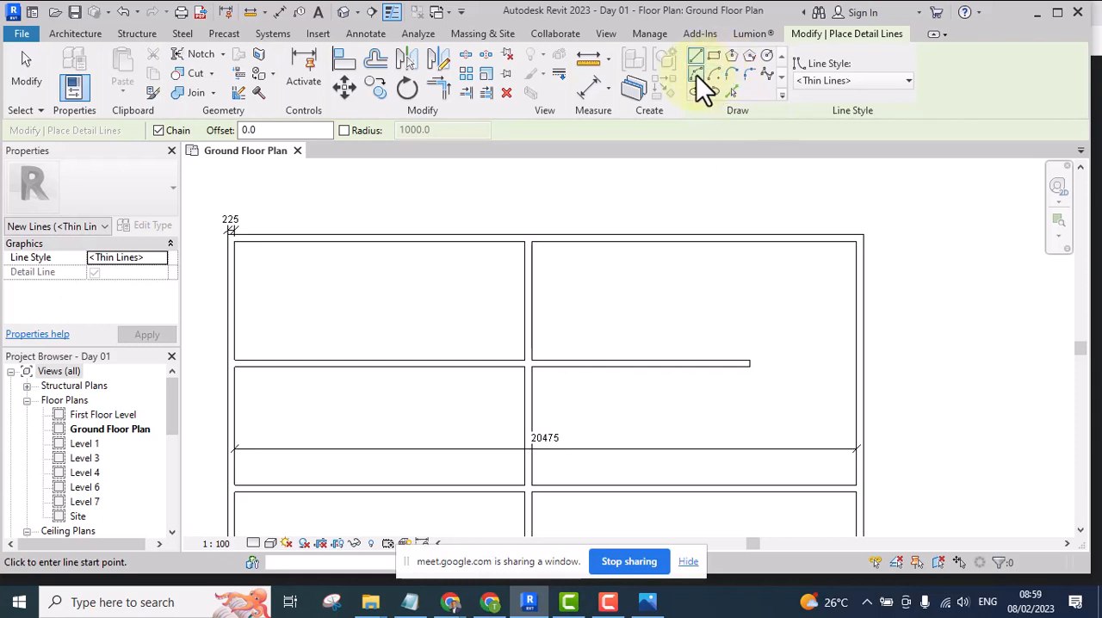
pyautogui.click(696, 75)
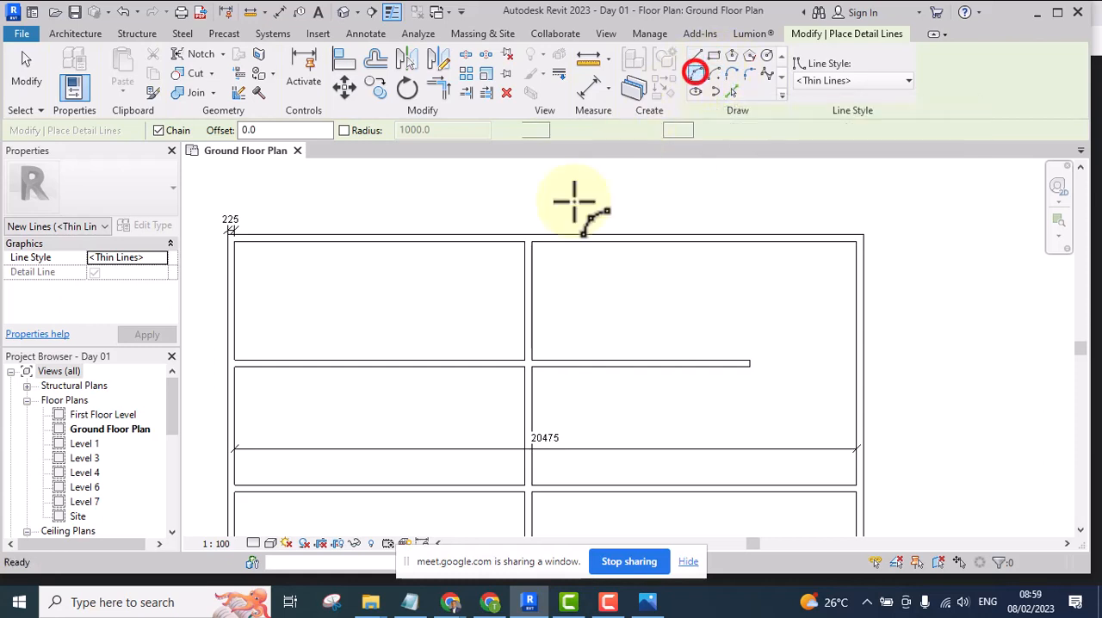
pyautogui.click(408, 271)
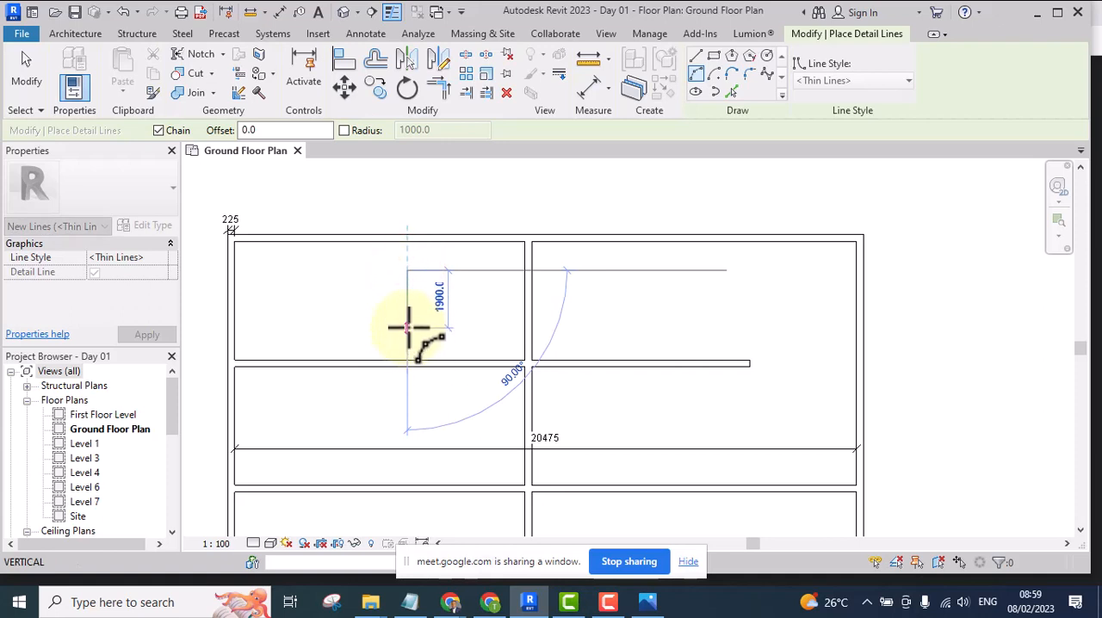
pyautogui.scroll(2, 418, 297)
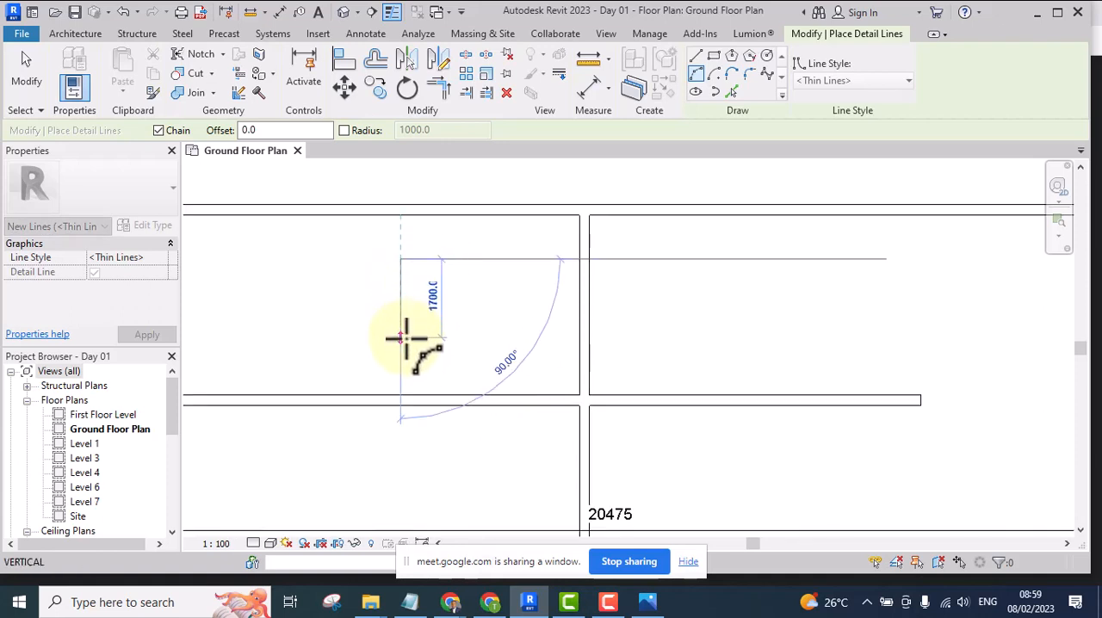
pyautogui.click(405, 337)
pyautogui.click(438, 299)
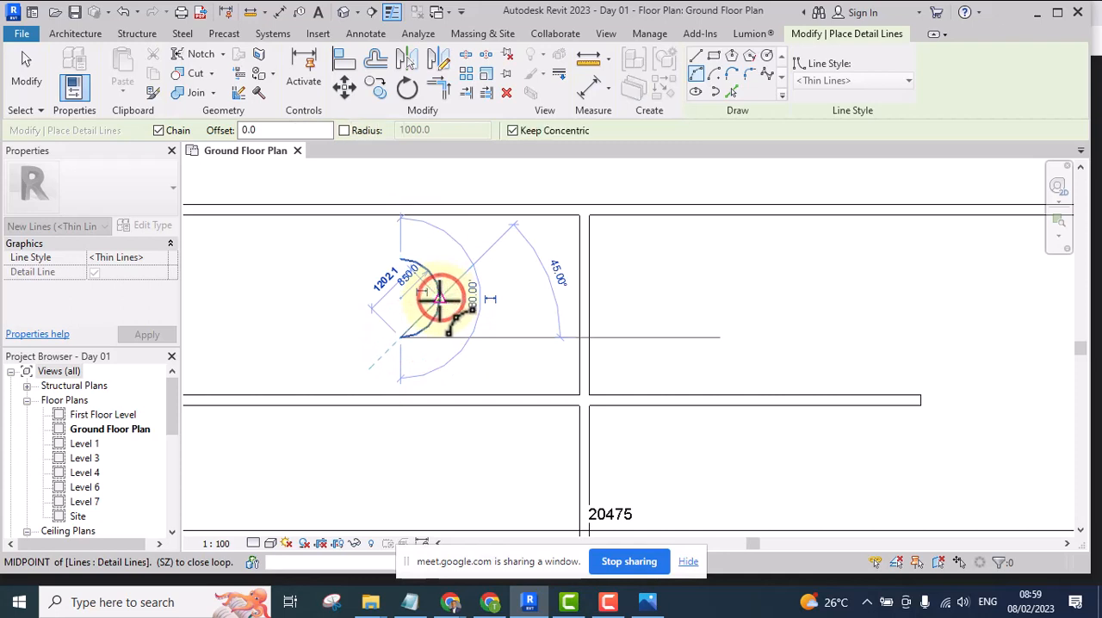
pyautogui.press('Escape')
# Close the semicircle with a straight vertical detail line between the arc's two endpoints, and end the detail line command
pyautogui.click(695, 56)
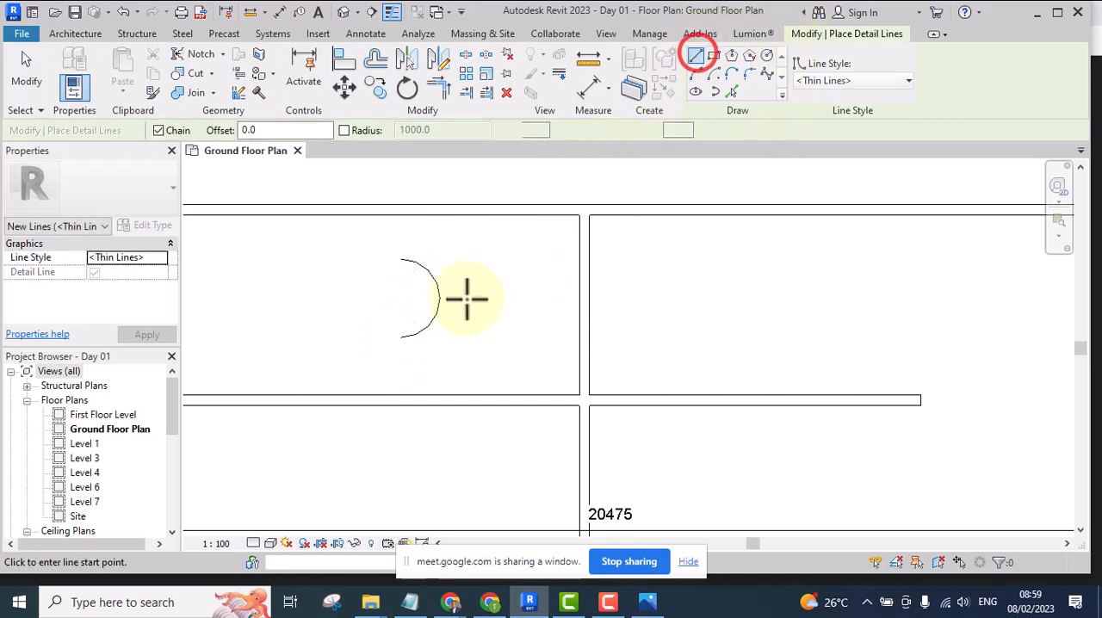
pyautogui.click(401, 337)
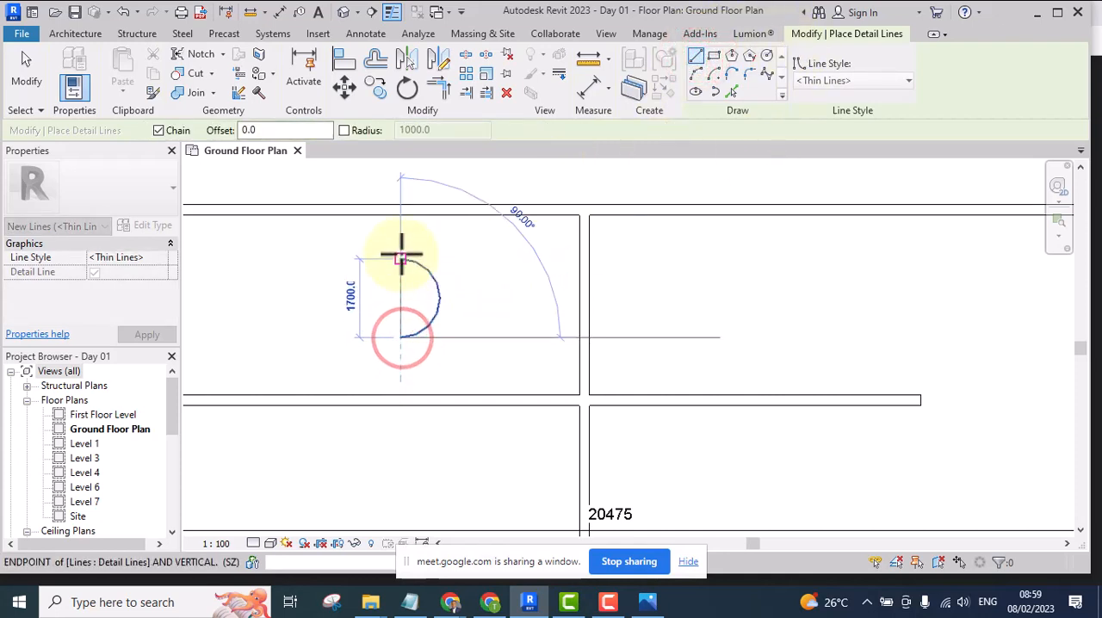
pyautogui.click(401, 256)
pyautogui.press('Escape')
pyautogui.scroll(-2, 480, 286)
pyautogui.moveTo(520, 363); pyautogui.dragTo(482, 370, button='middle')
pyautogui.scroll(3, 397, 328)
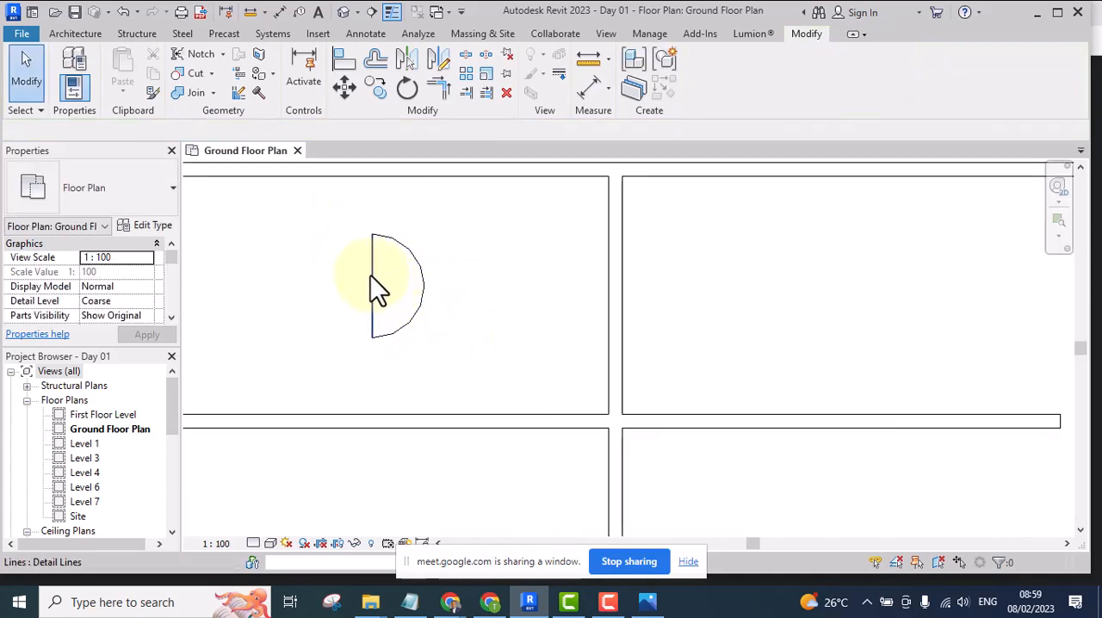
pyautogui.scroll(-2, 379, 289)
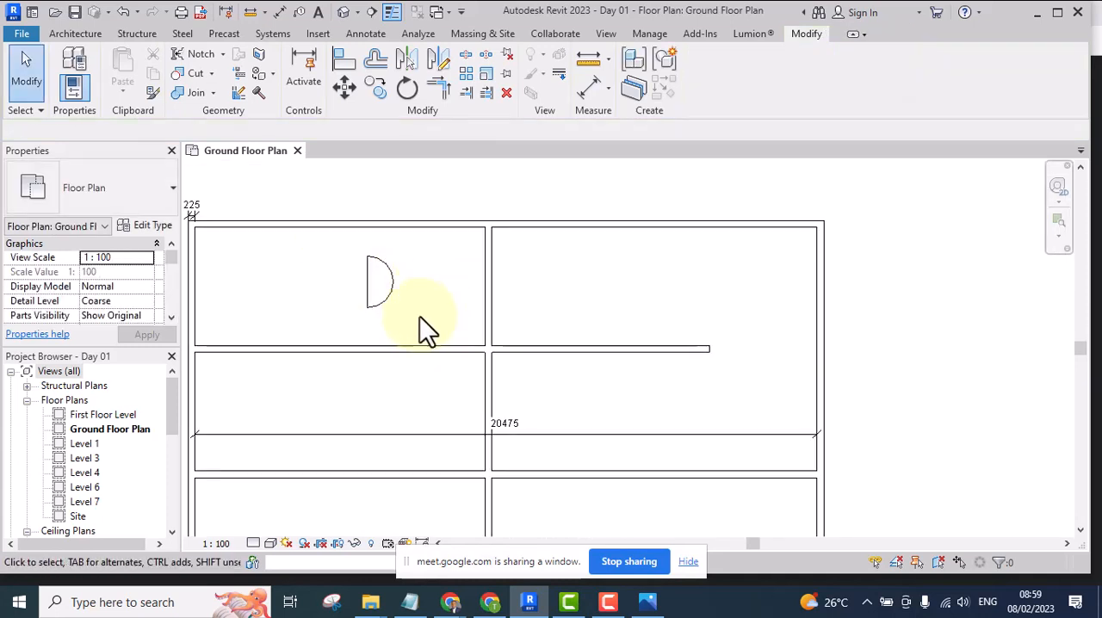
pyautogui.scroll(3, 375, 270)
pyautogui.scroll(-2, 441, 279)
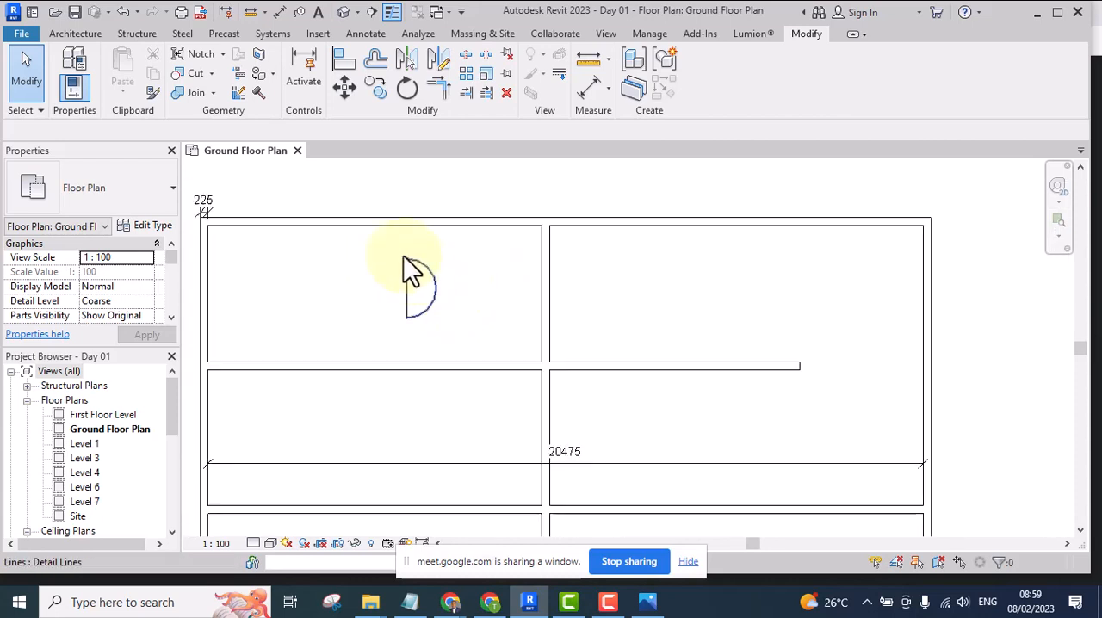
pyautogui.scroll(2, 405, 259)
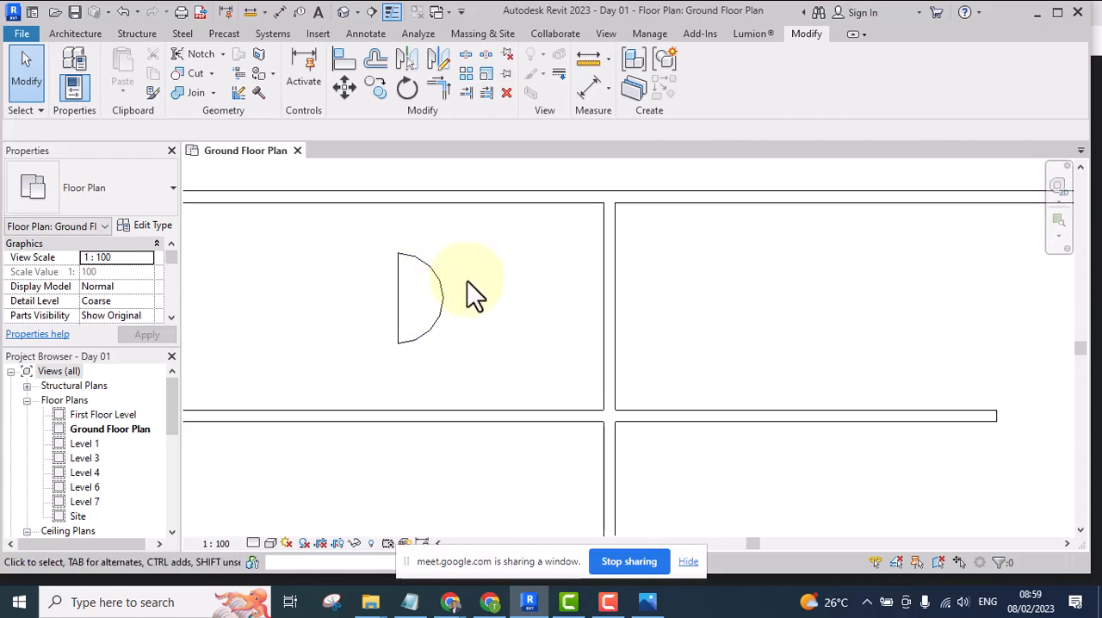
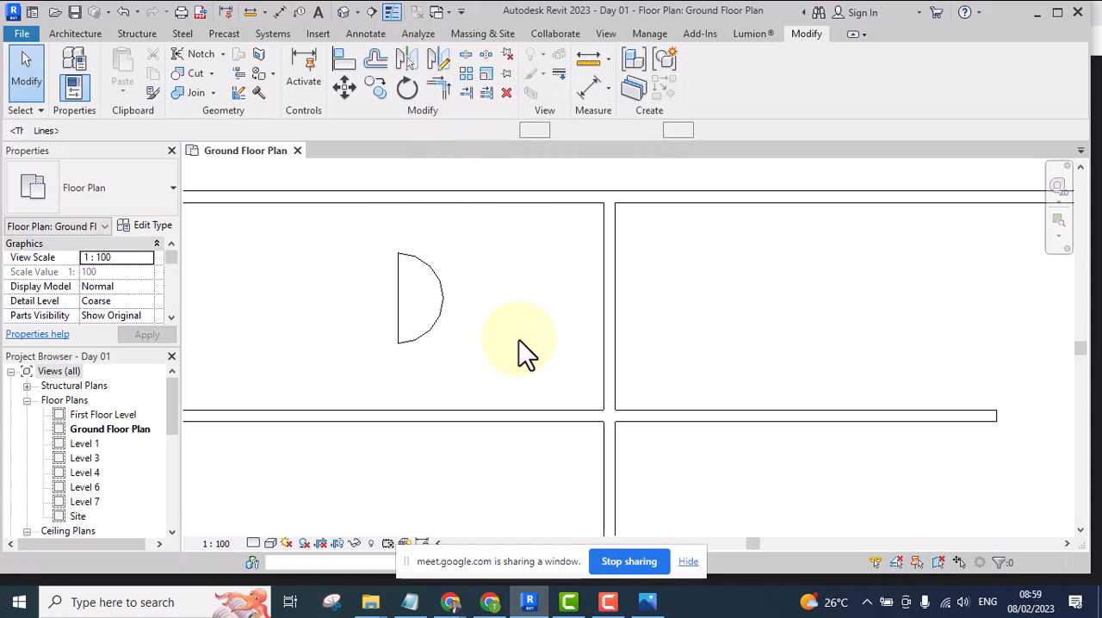
# Draw a vertical detail line 2300 mm long between the half-circle and the central vertical wall, and end the detail line command
pyautogui.press('d')
pyautogui.press('l')
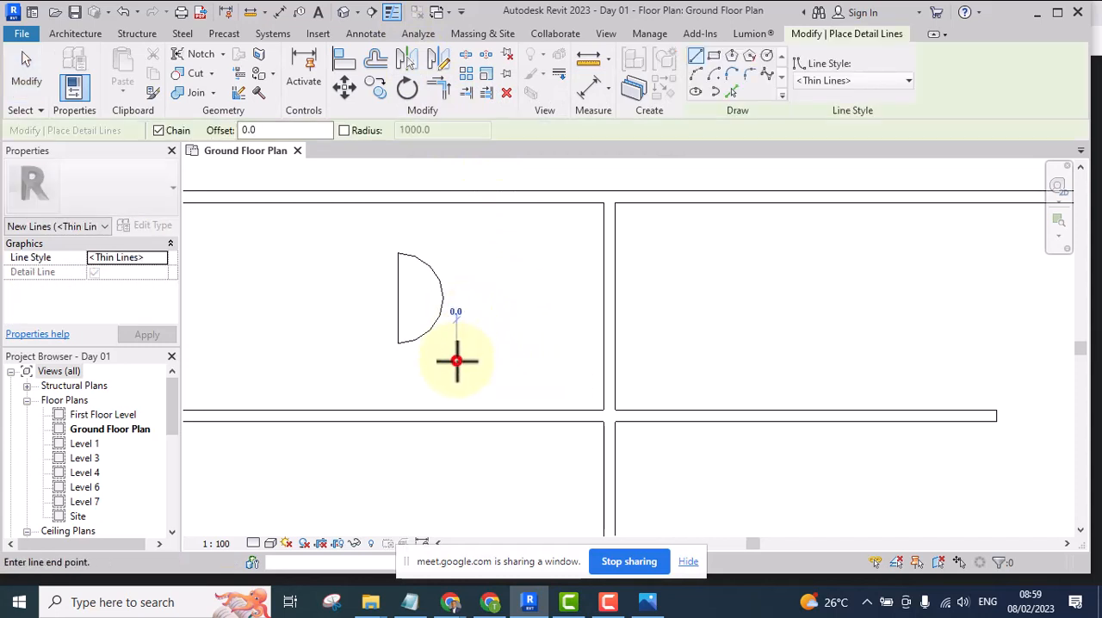
pyautogui.click(457, 359)
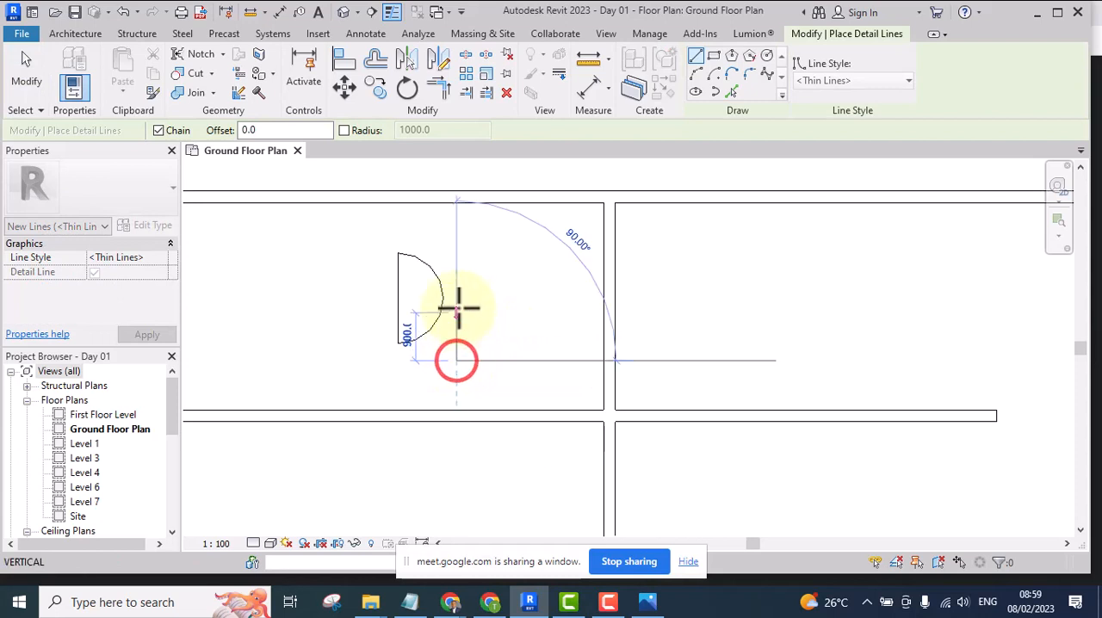
pyautogui.click(457, 238)
pyautogui.press('Escape')
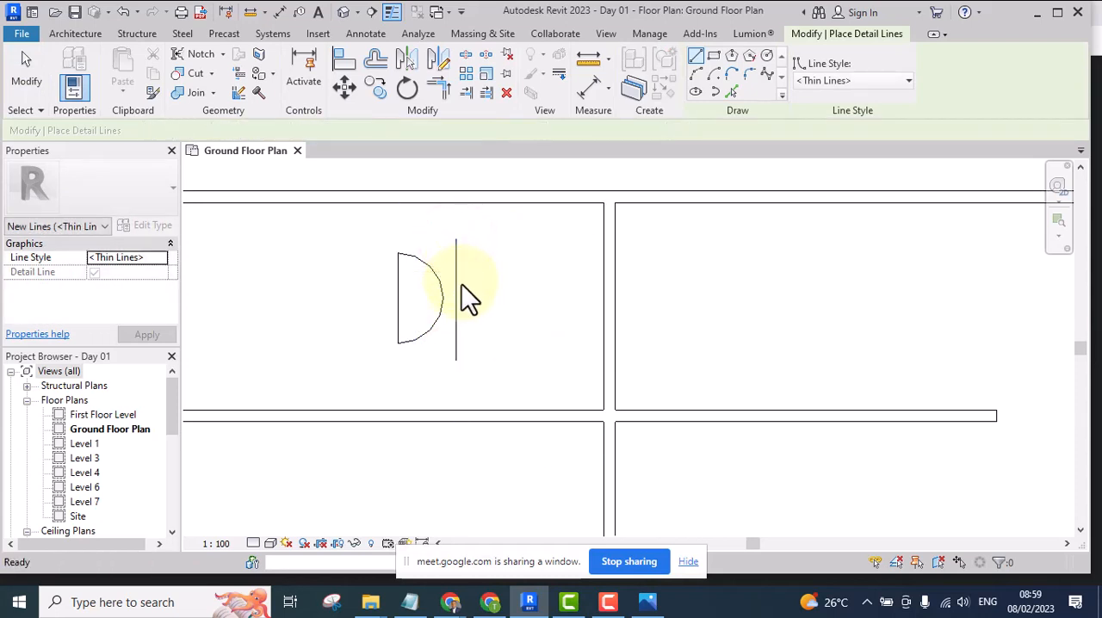
pyautogui.press('Escape')
# Delete the separate vertical detail line beside the half-circle
pyautogui.click(457, 277)
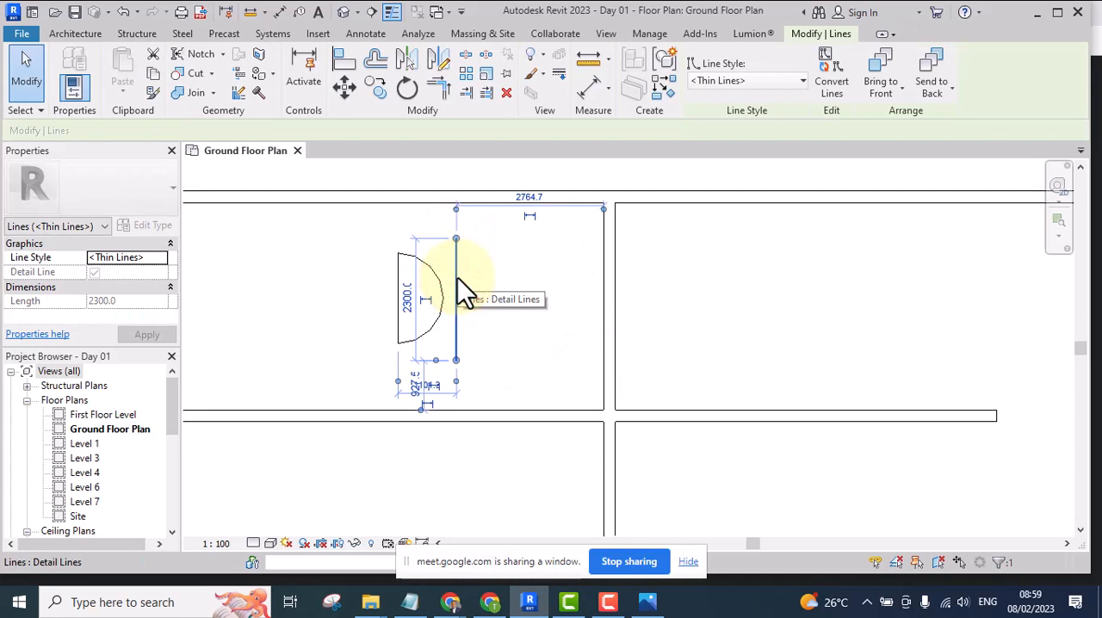
pyautogui.press('Delete')
# Mirror a copy of the half-circle into the upper-right room, picking the central vertical wall's centreline as the mirror axis
pyautogui.moveTo(647, 327); pyautogui.dragTo(586, 337, button='middle')
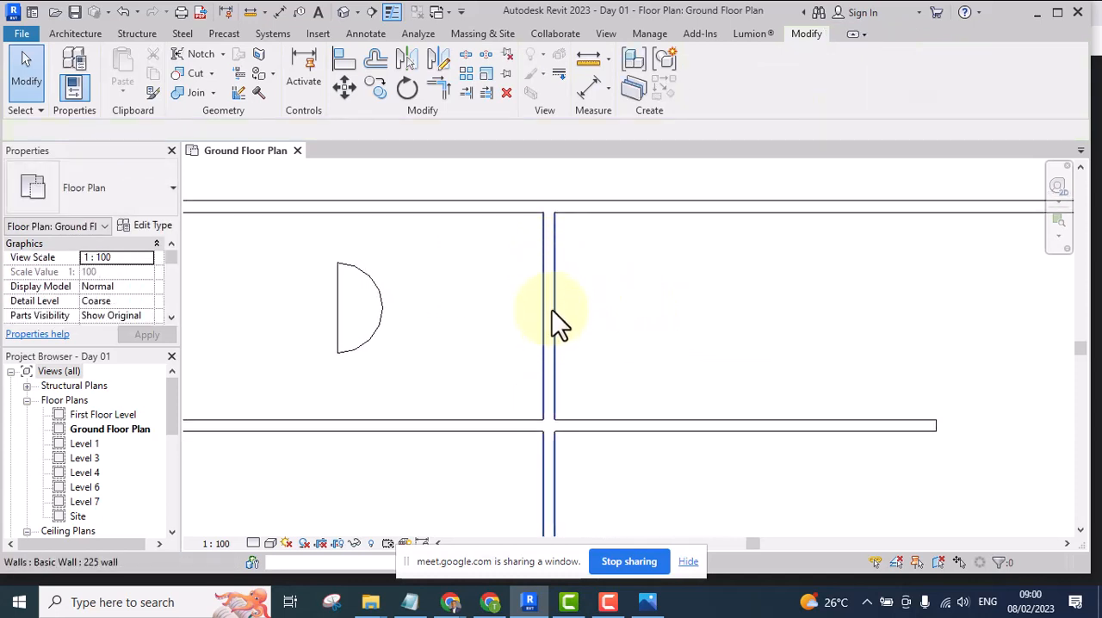
pyautogui.scroll(-2, 590, 303)
pyautogui.scroll(-2, 590, 302)
pyautogui.moveTo(588, 303); pyautogui.dragTo(558, 303, button='middle')
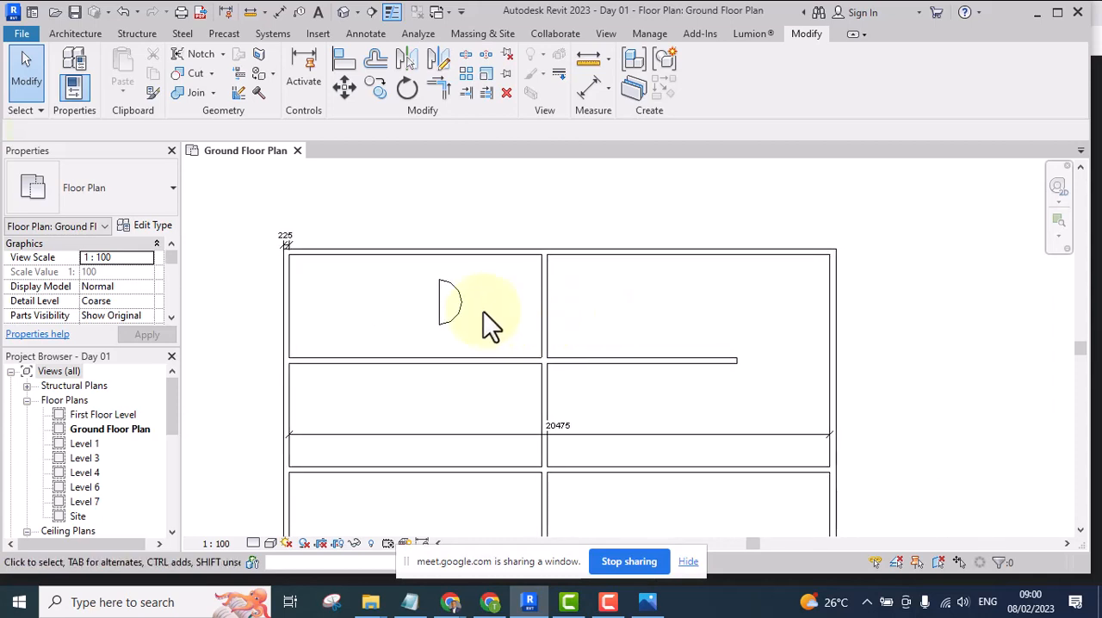
pyautogui.scroll(1, 412, 224)
pyautogui.moveTo(403, 208); pyautogui.dragTo(495, 414)
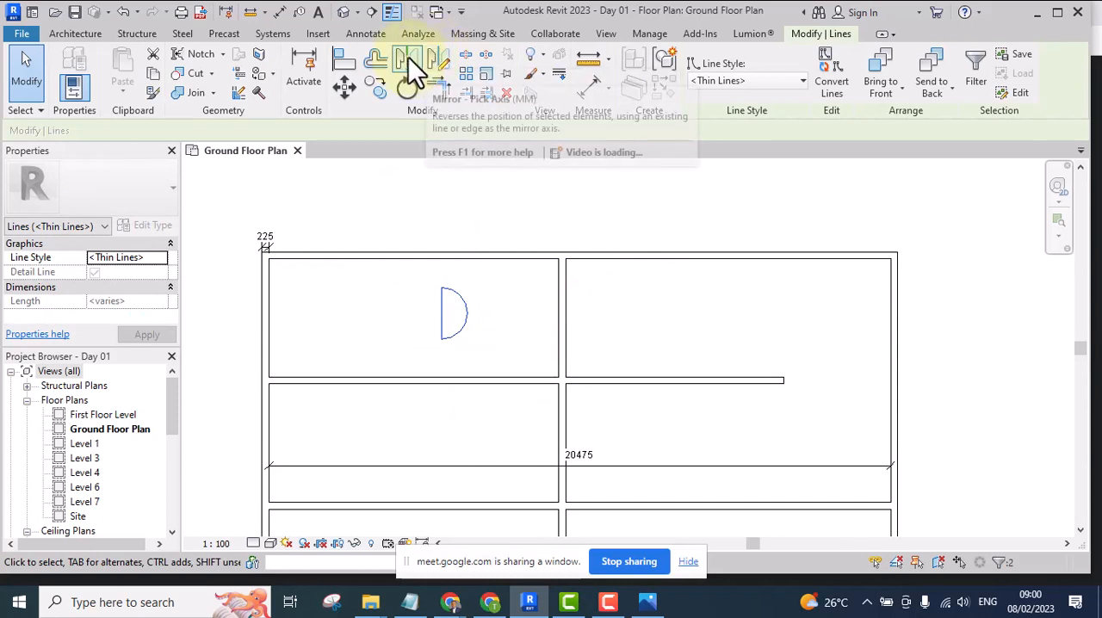
pyautogui.click(408, 57)
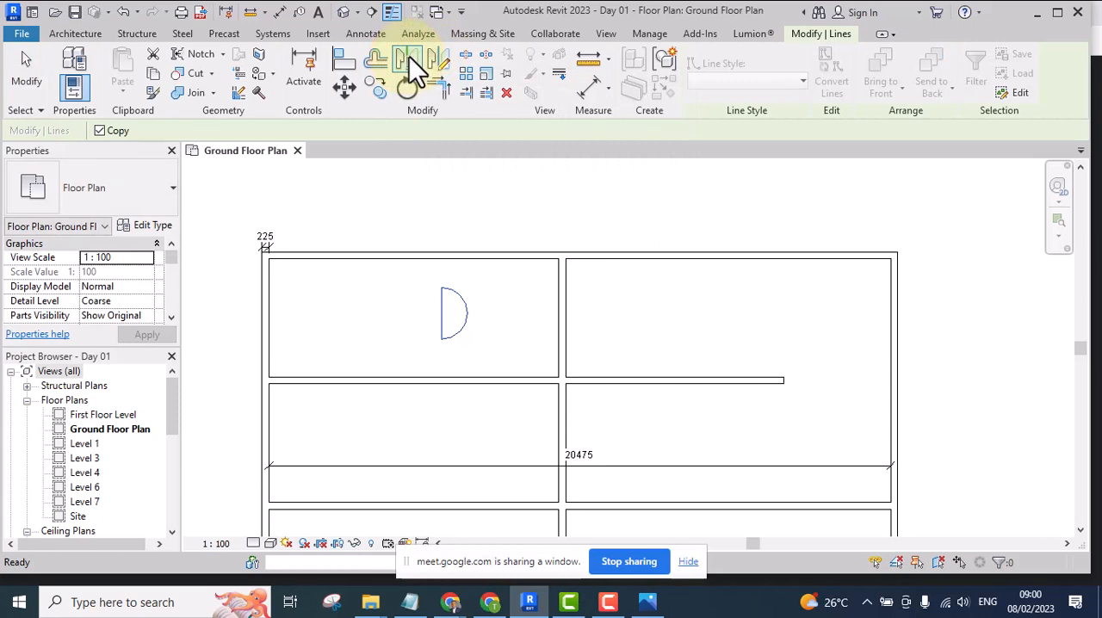
pyautogui.scroll(3, 569, 306)
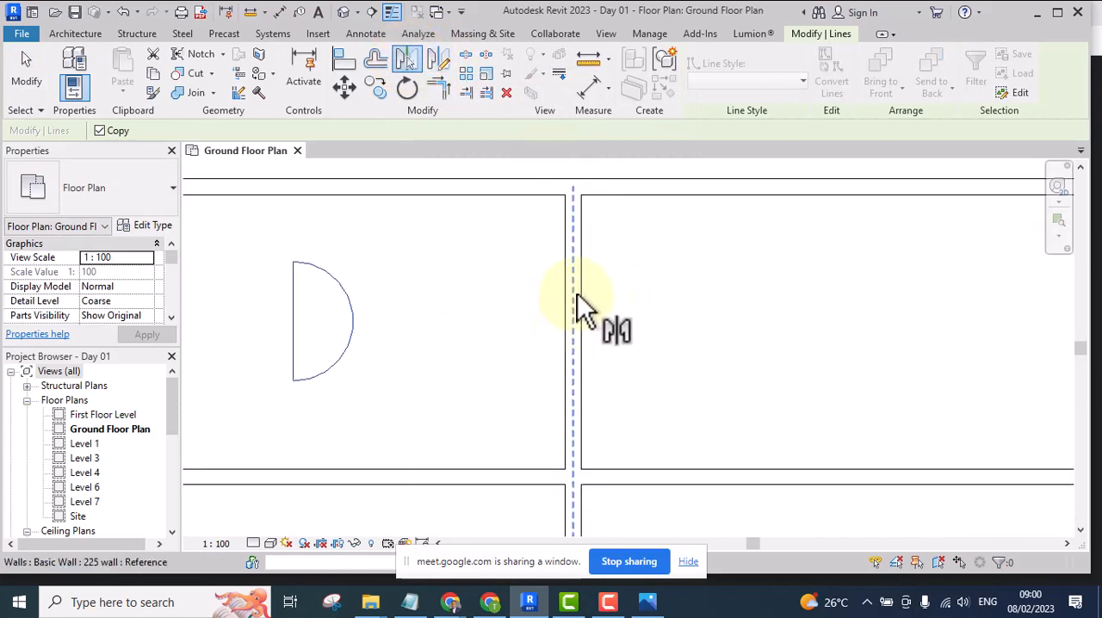
pyautogui.click(578, 297)
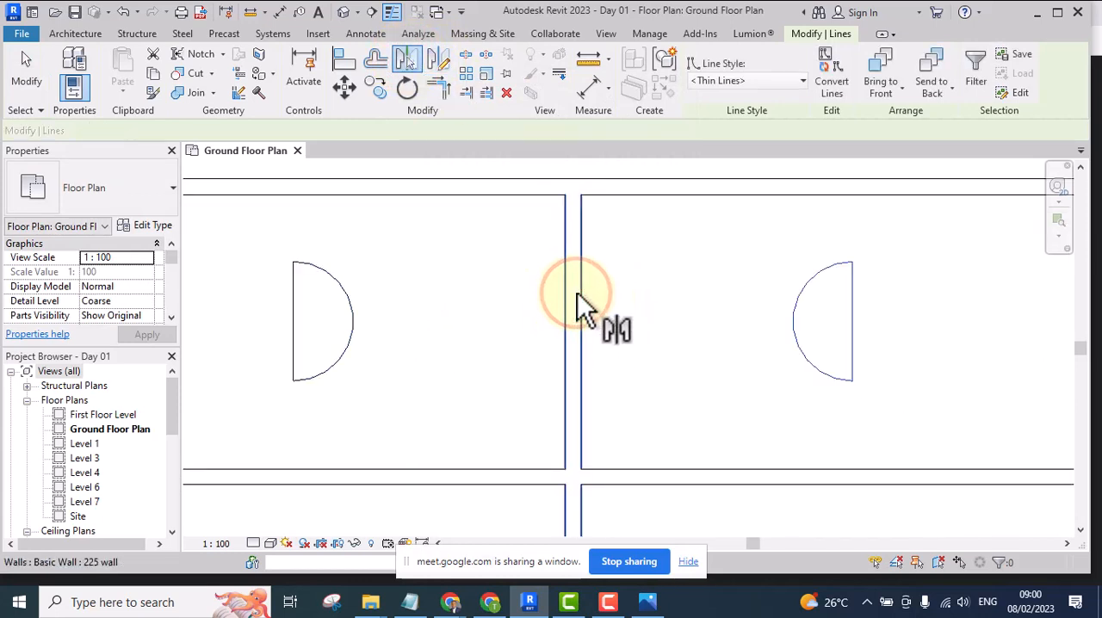
pyautogui.scroll(-3, 578, 297)
pyautogui.moveTo(647, 349); pyautogui.dragTo(629, 370, button='middle')
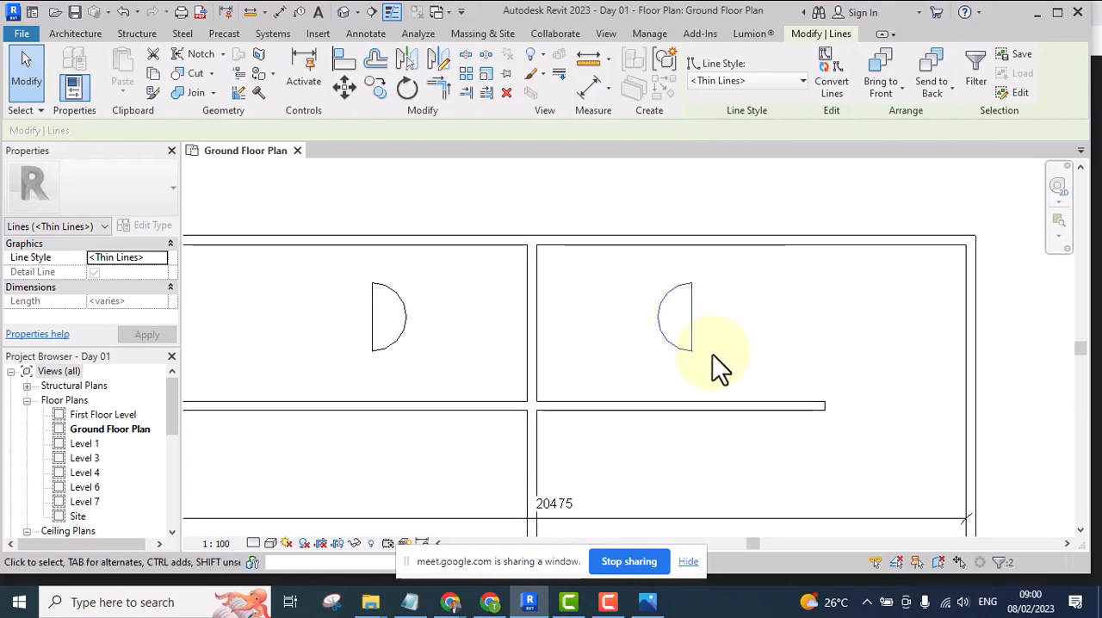
pyautogui.scroll(2, 680, 304)
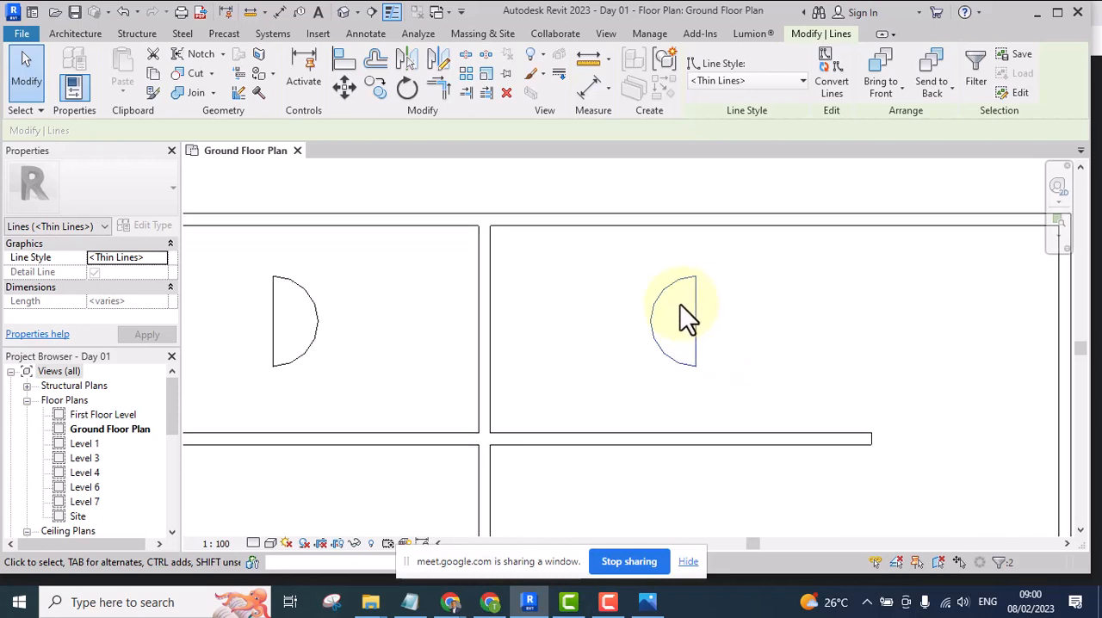
pyautogui.scroll(-3, 683, 305)
pyautogui.moveTo(717, 342); pyautogui.dragTo(670, 369, button='middle')
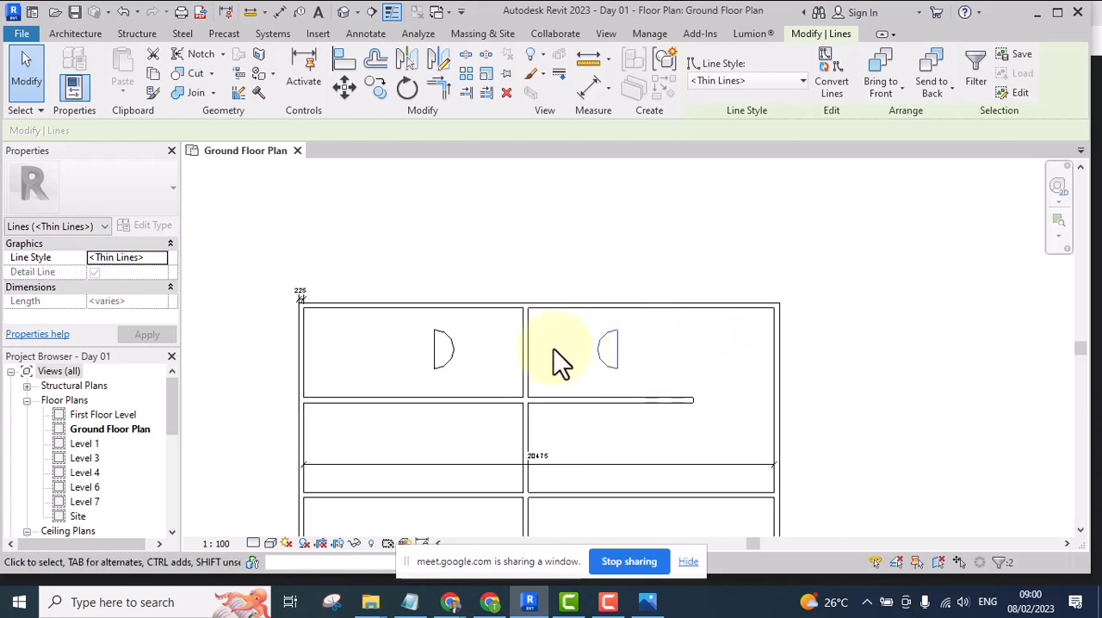
# Delete the mirrored half-circle in the upper-right room
pyautogui.scroll(2, 493, 374)
pyautogui.scroll(-2, 496, 374)
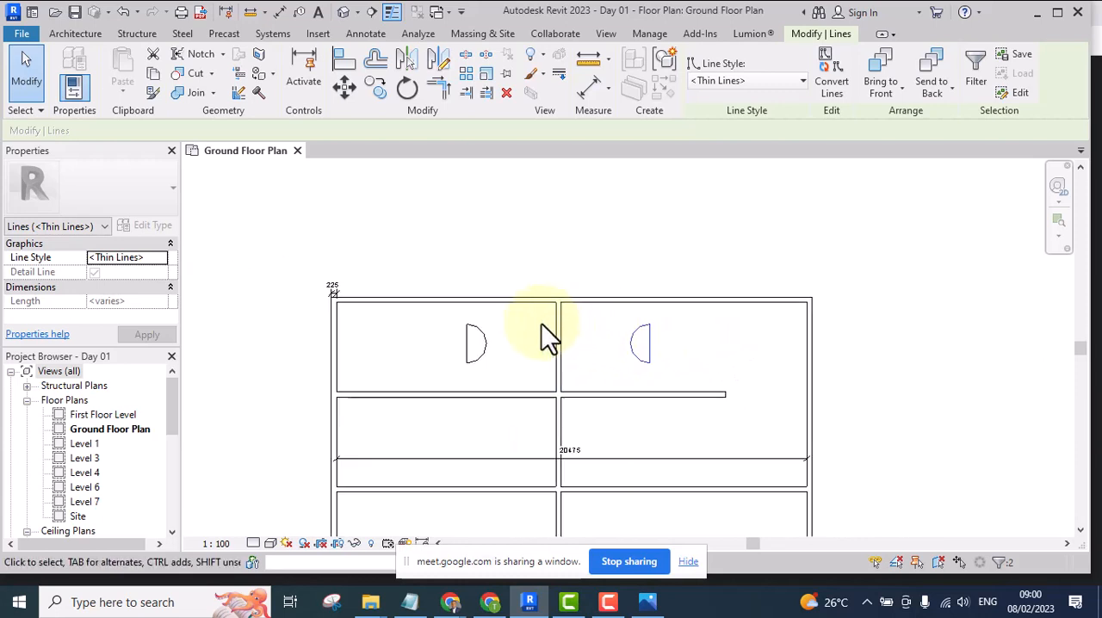
pyautogui.scroll(2, 577, 317)
pyautogui.moveTo(614, 221); pyautogui.dragTo(731, 441)
pyautogui.press('Delete')
pyautogui.scroll(-3, 604, 362)
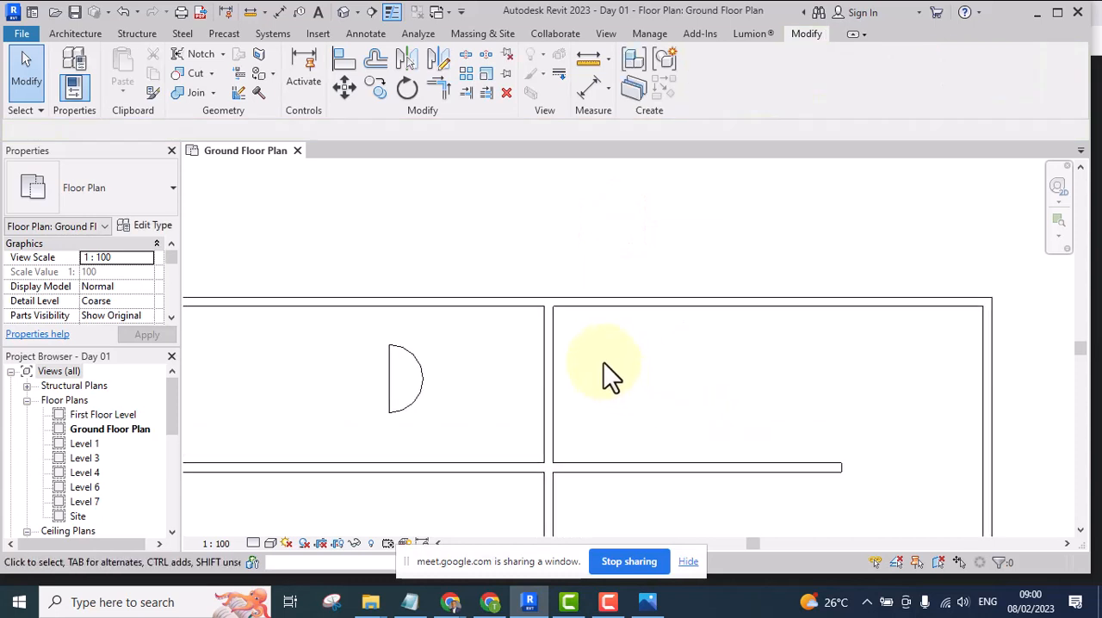
# Mirror a copy of the half-circle about a drawn vertical axis that starts at the midpoint of the top exterior wall
pyautogui.moveTo(492, 394); pyautogui.dragTo(494, 374, button='middle')
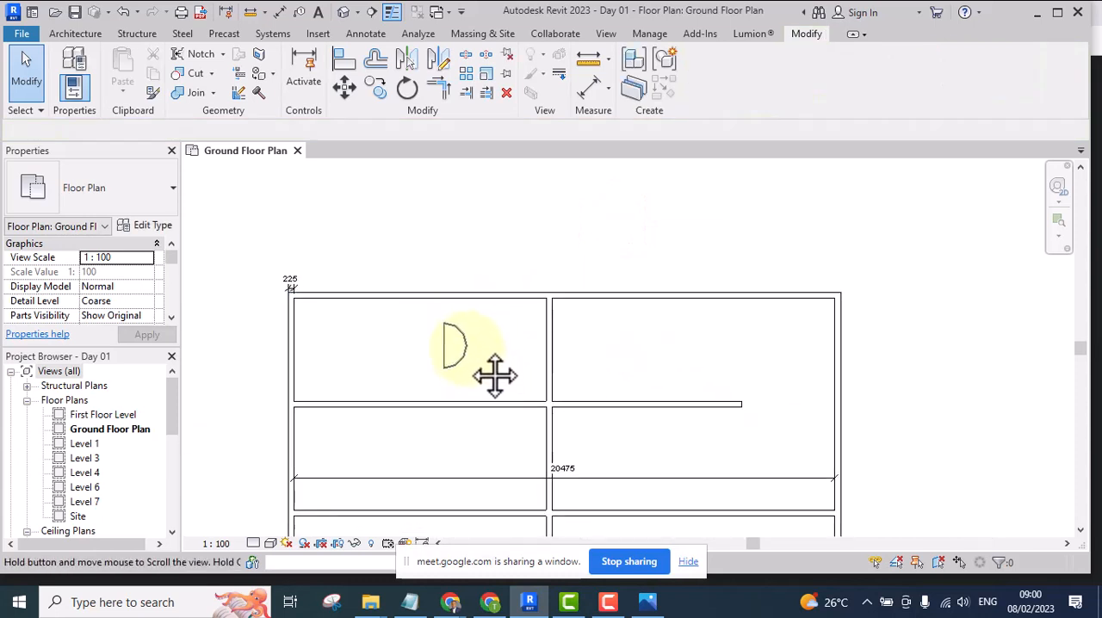
pyautogui.scroll(1, 494, 378)
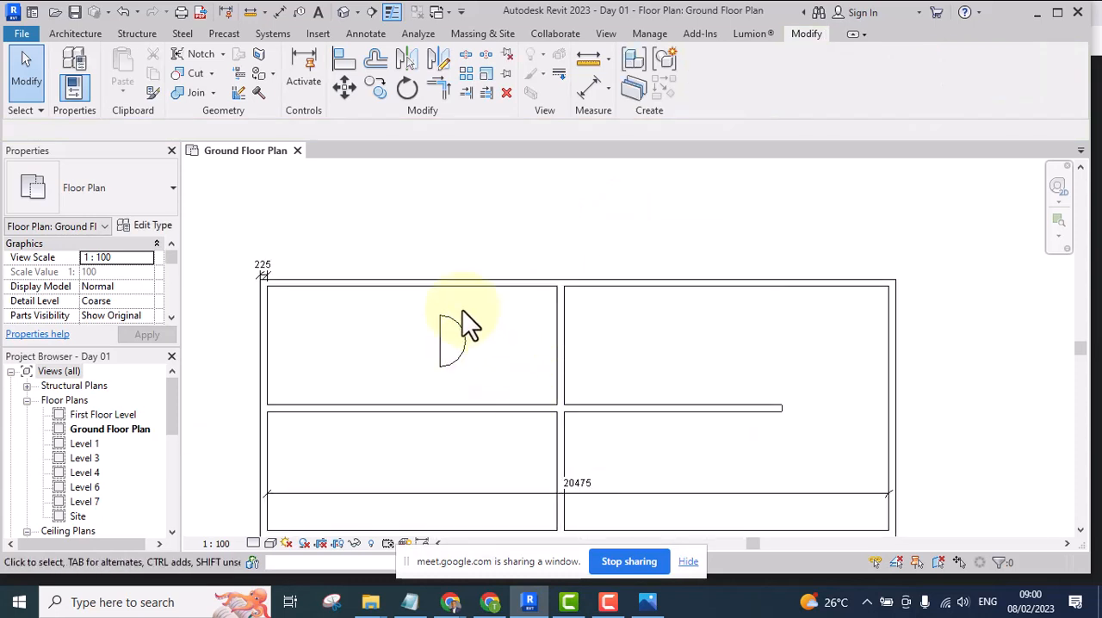
pyautogui.moveTo(387, 229); pyautogui.dragTo(497, 452)
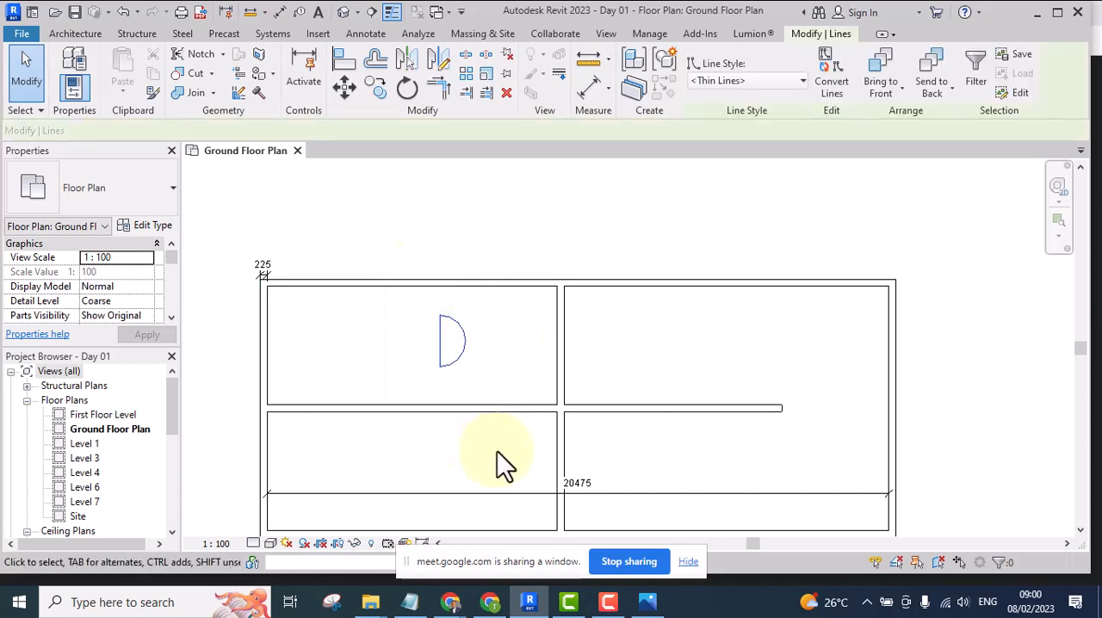
pyautogui.click(440, 58)
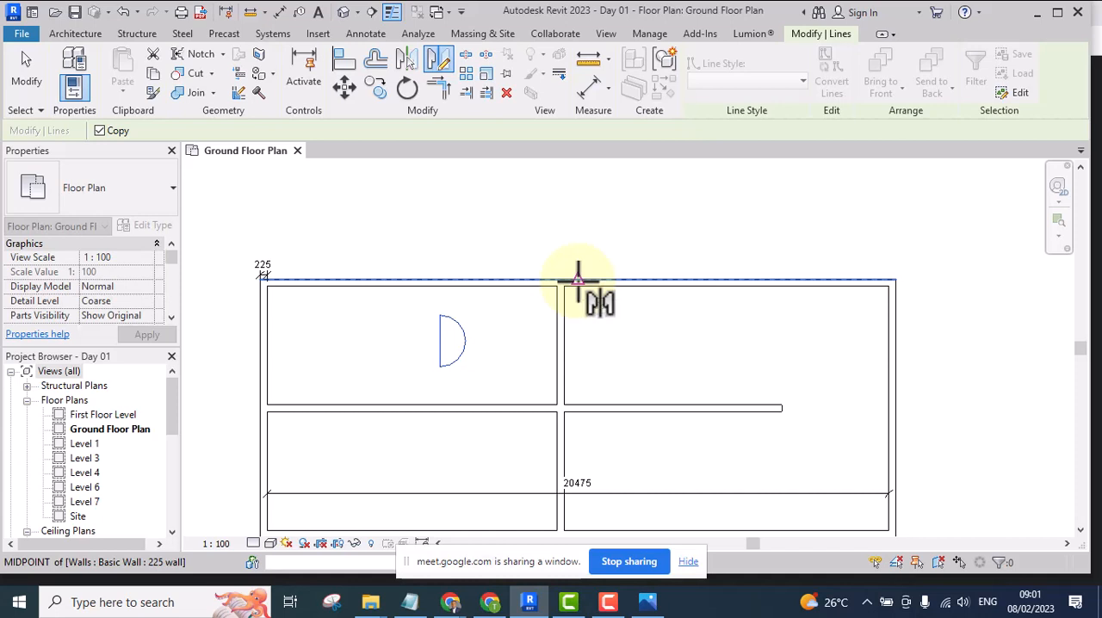
pyautogui.click(577, 280)
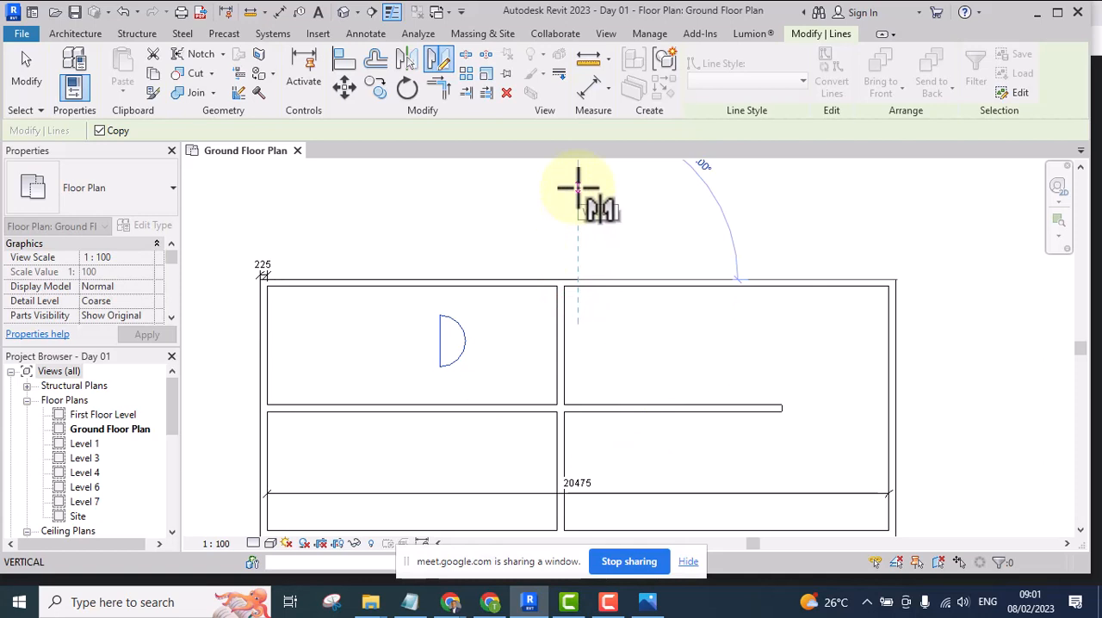
pyautogui.click(578, 187)
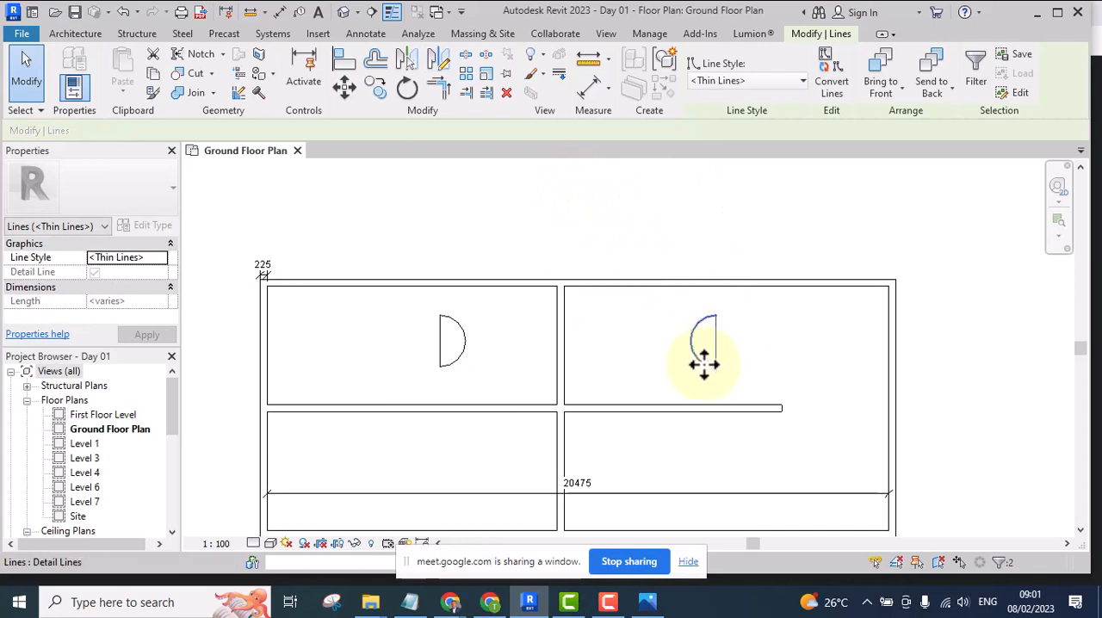
# Delete the half-circle copy mirrored about the top wall's midpoint
pyautogui.moveTo(633, 231); pyautogui.dragTo(778, 419)
pyautogui.press('Delete')
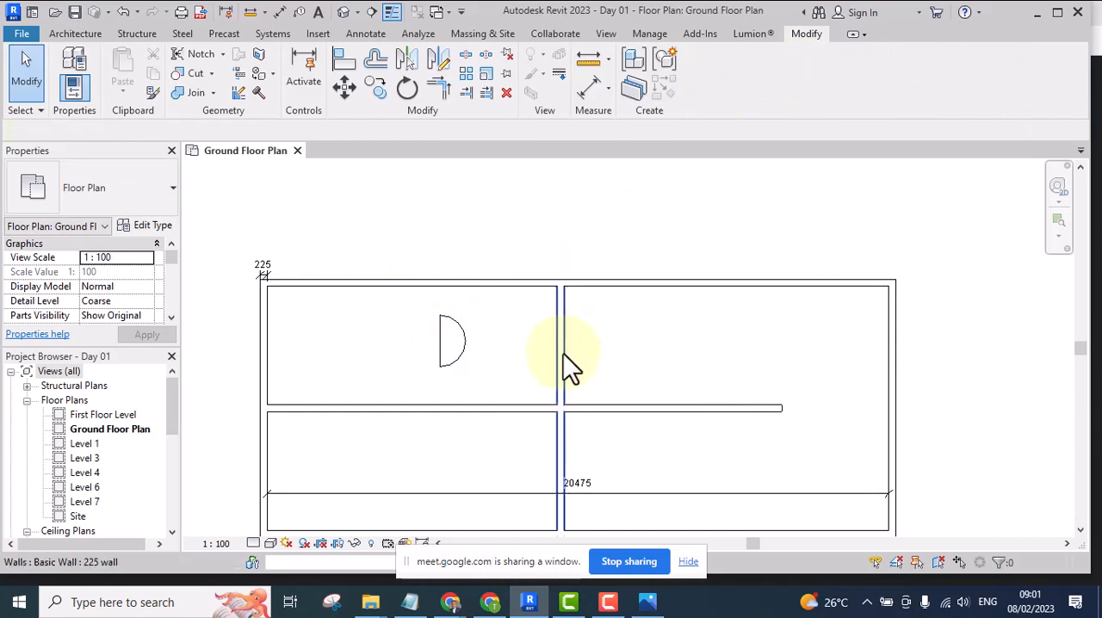
# Mirror a copy of the half-circle about a vertical axis drawn along the centreline of the central vertical wall
pyautogui.moveTo(376, 229); pyautogui.dragTo(492, 449)
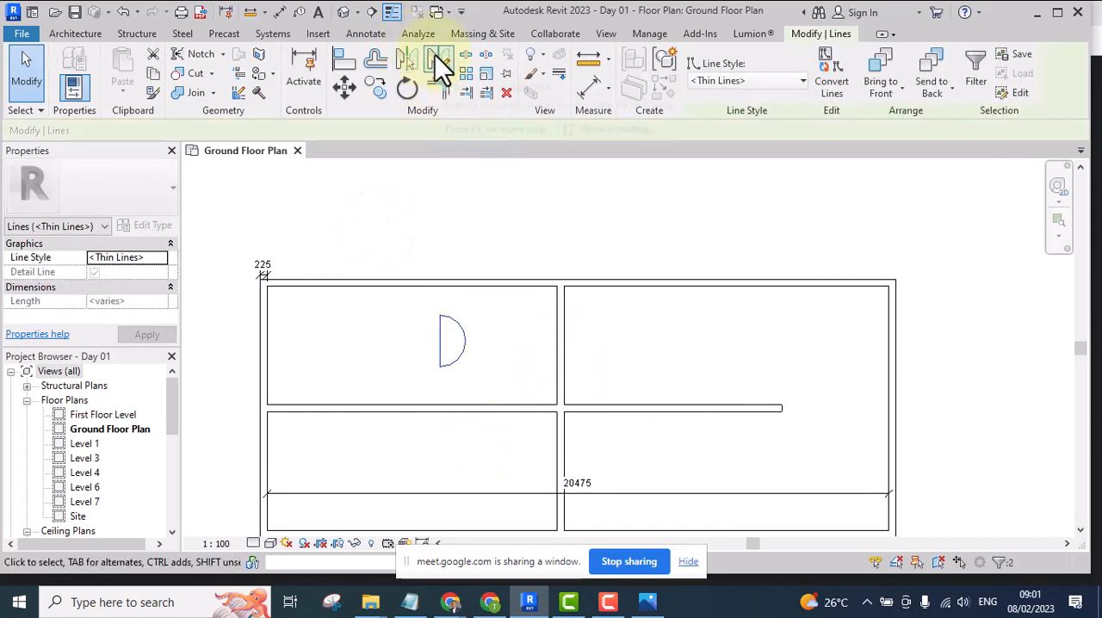
pyautogui.click(436, 59)
pyautogui.scroll(2, 570, 401)
pyautogui.scroll(1, 569, 401)
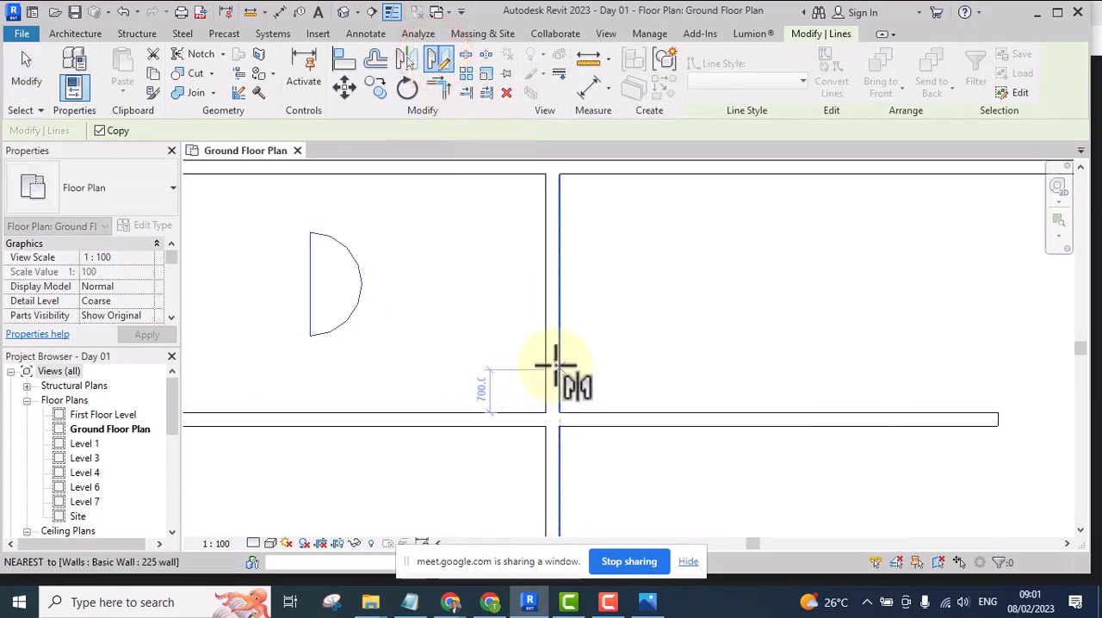
pyautogui.click(553, 362)
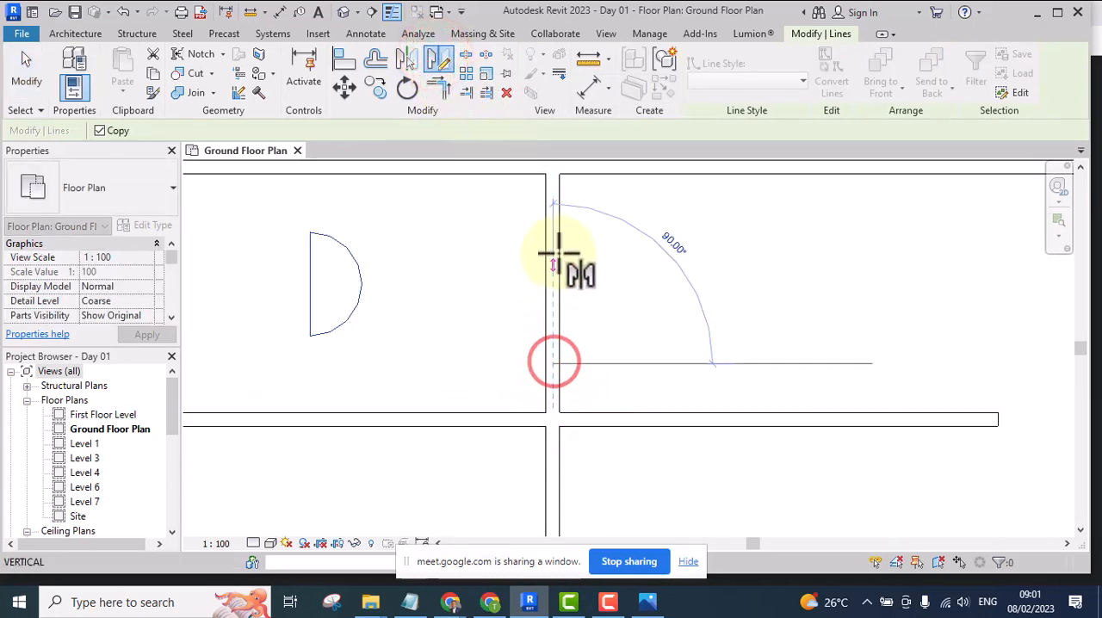
pyautogui.moveTo(561, 208); pyautogui.dragTo(568, 364, button='middle')
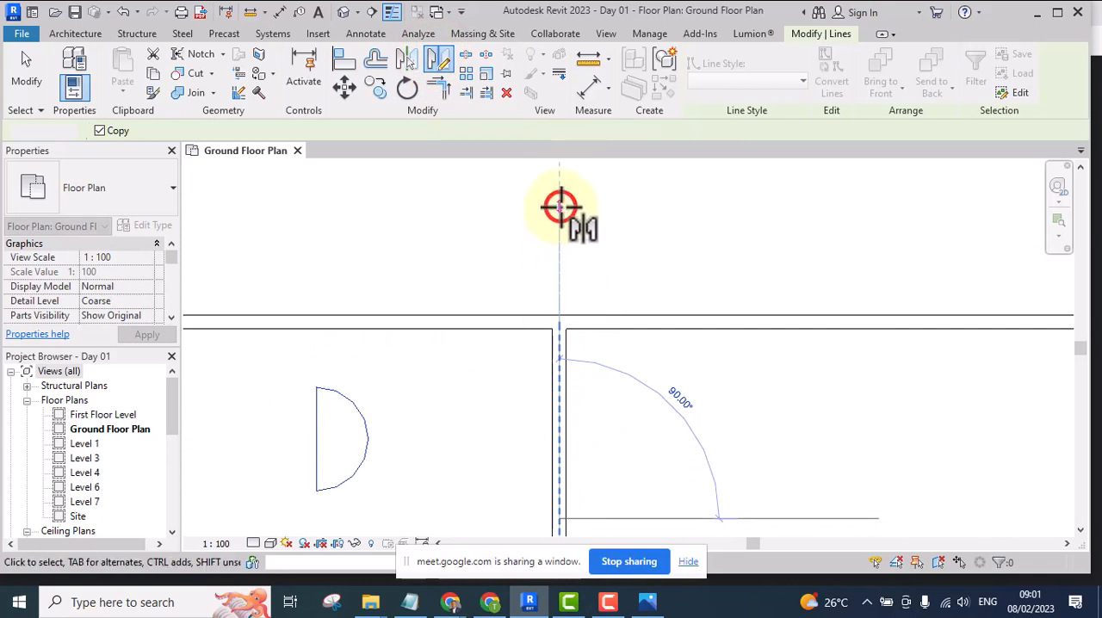
pyautogui.click(560, 208)
pyautogui.scroll(-3, 568, 220)
pyautogui.scroll(2, 654, 312)
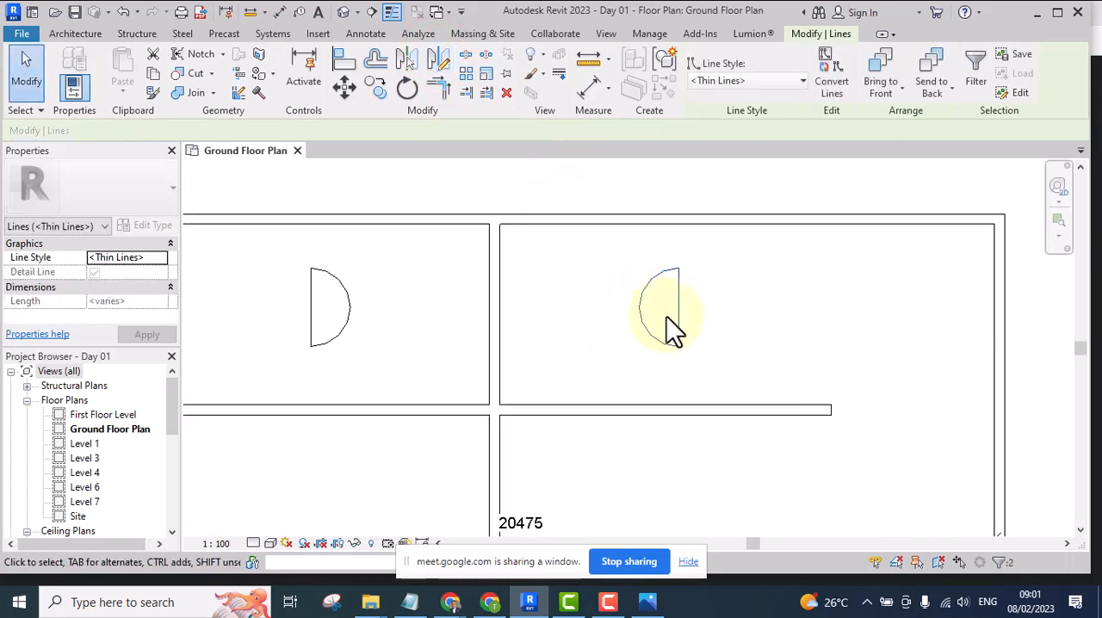
# Place an aligned dimension string between the straight edges of both half-circles, including both faces of the central wall, and end the command
pyautogui.click(591, 91)
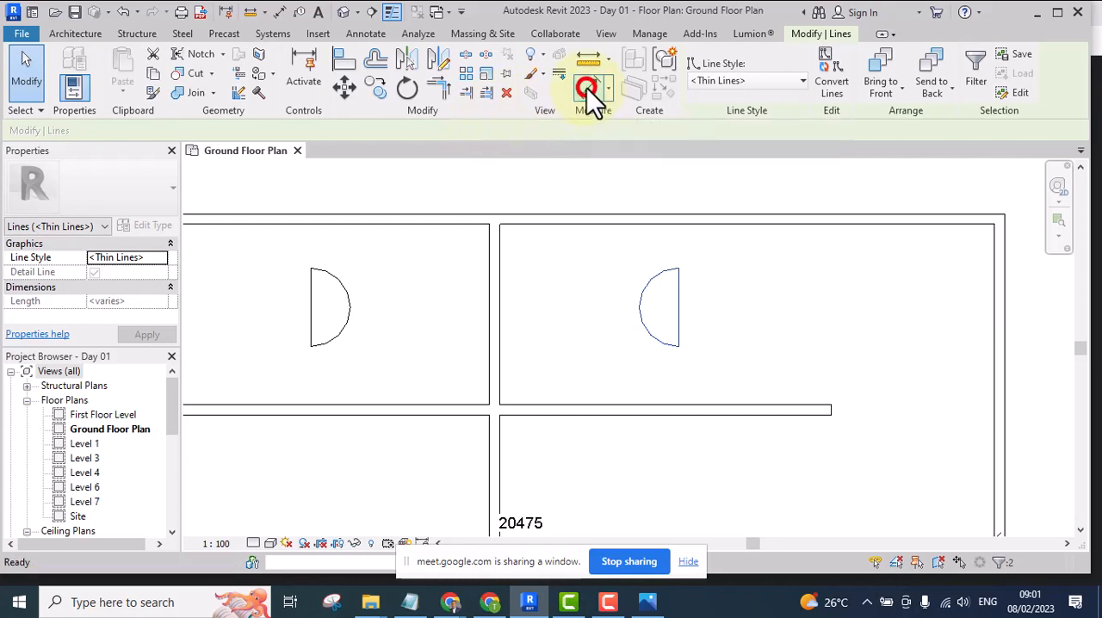
pyautogui.scroll(1, 312, 310)
pyautogui.click(313, 301)
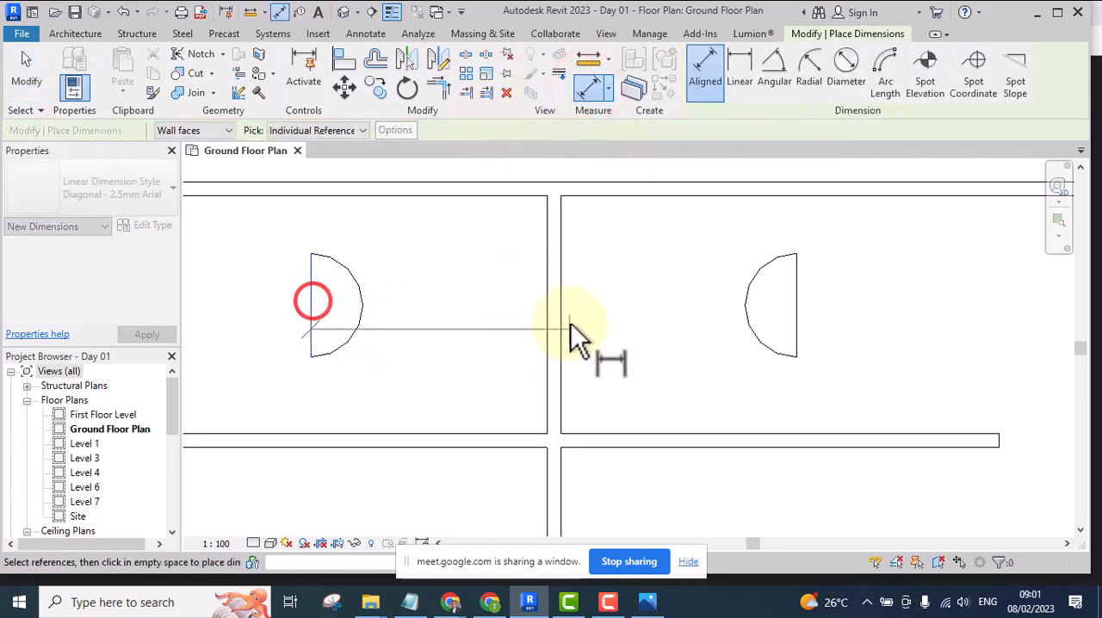
pyautogui.click(544, 313)
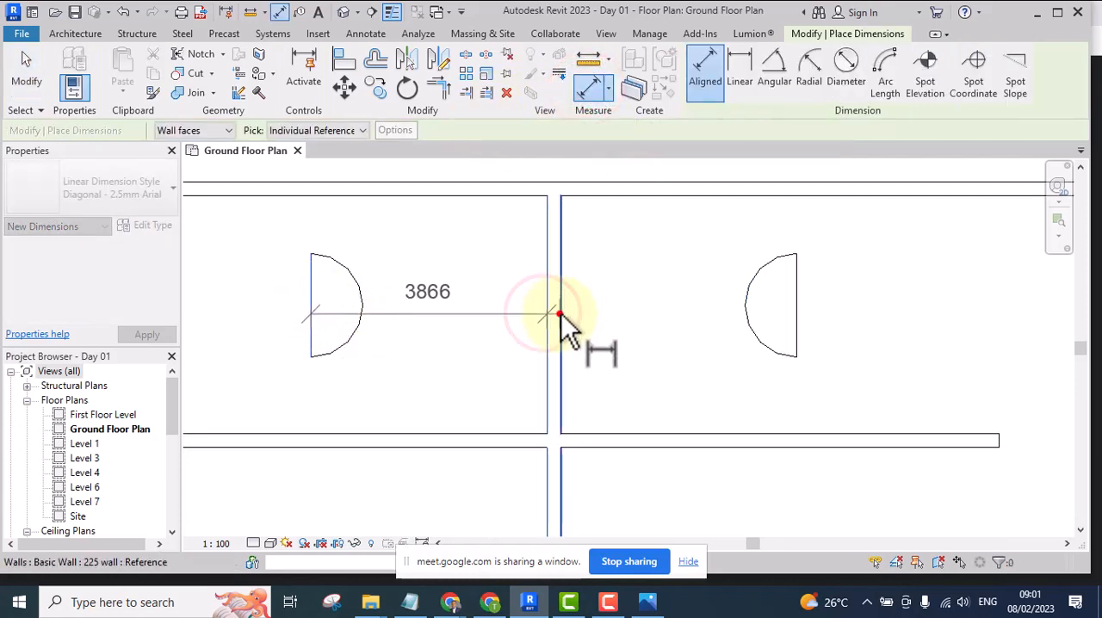
pyautogui.click(560, 311)
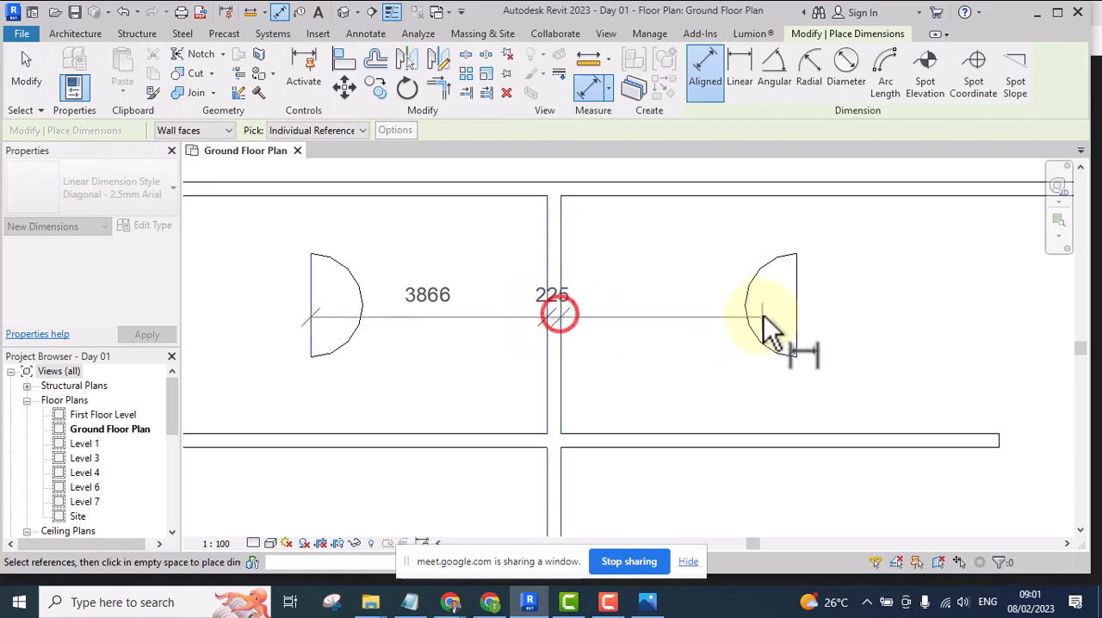
pyautogui.click(697, 310)
pyautogui.scroll(2, 667, 306)
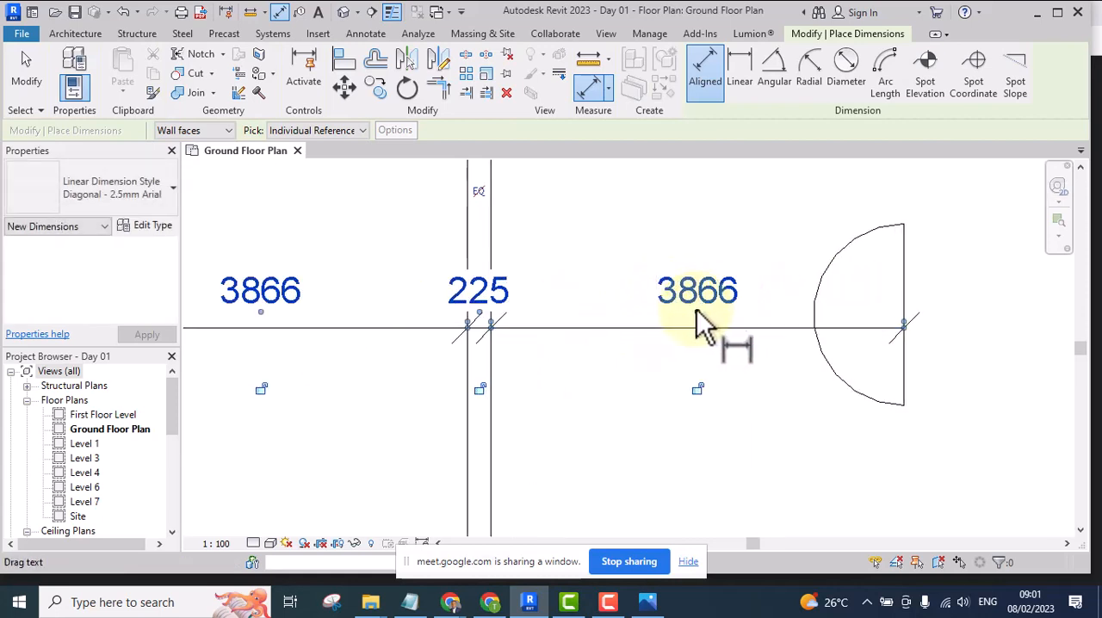
pyautogui.scroll(-2, 736, 341)
pyautogui.scroll(-2, 742, 346)
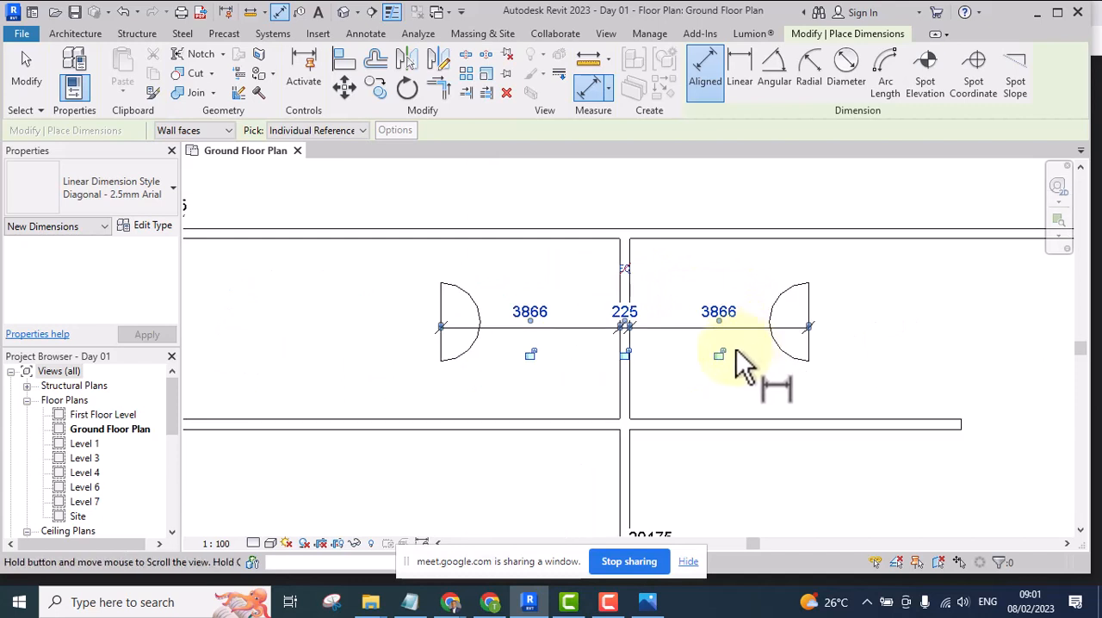
pyautogui.rightClick(815, 301)
pyautogui.click(848, 307)
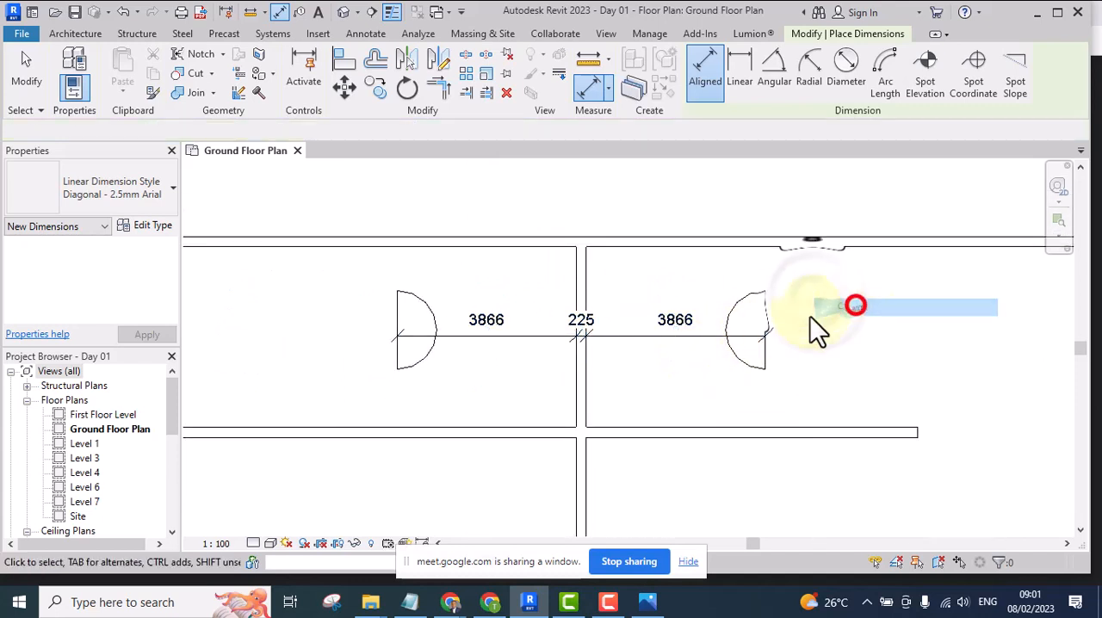
# Delete the dimension string between the two half-circles and the mirrored half-circle in the room east of the central wall
pyautogui.click(680, 336)
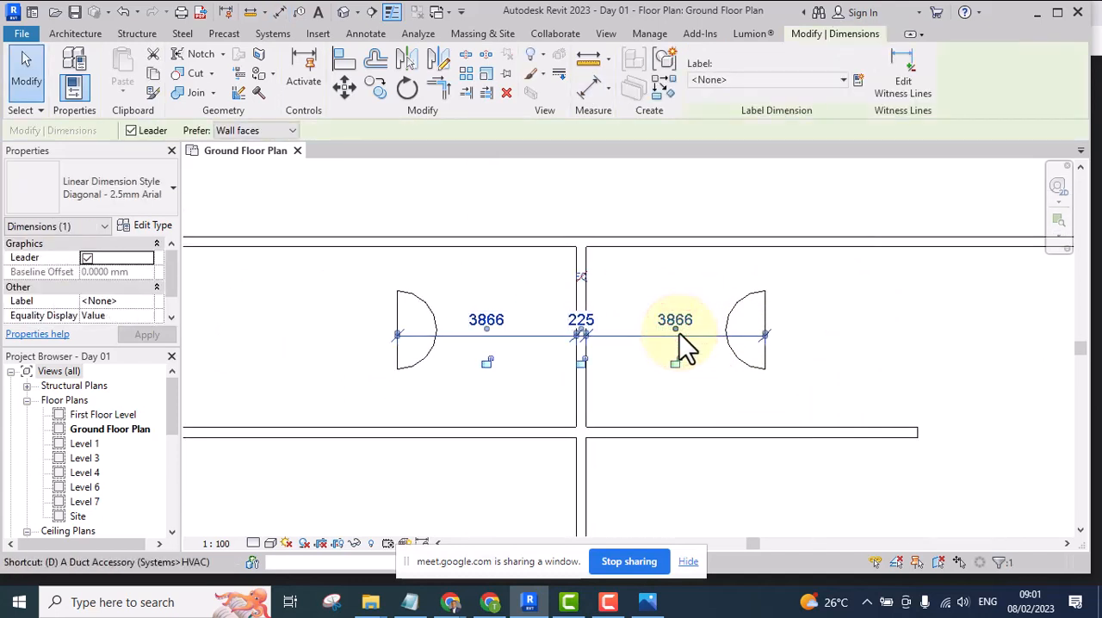
pyautogui.press('Delete')
pyautogui.moveTo(699, 351); pyautogui.dragTo(704, 347, button='middle')
pyautogui.scroll(-3, 688, 332)
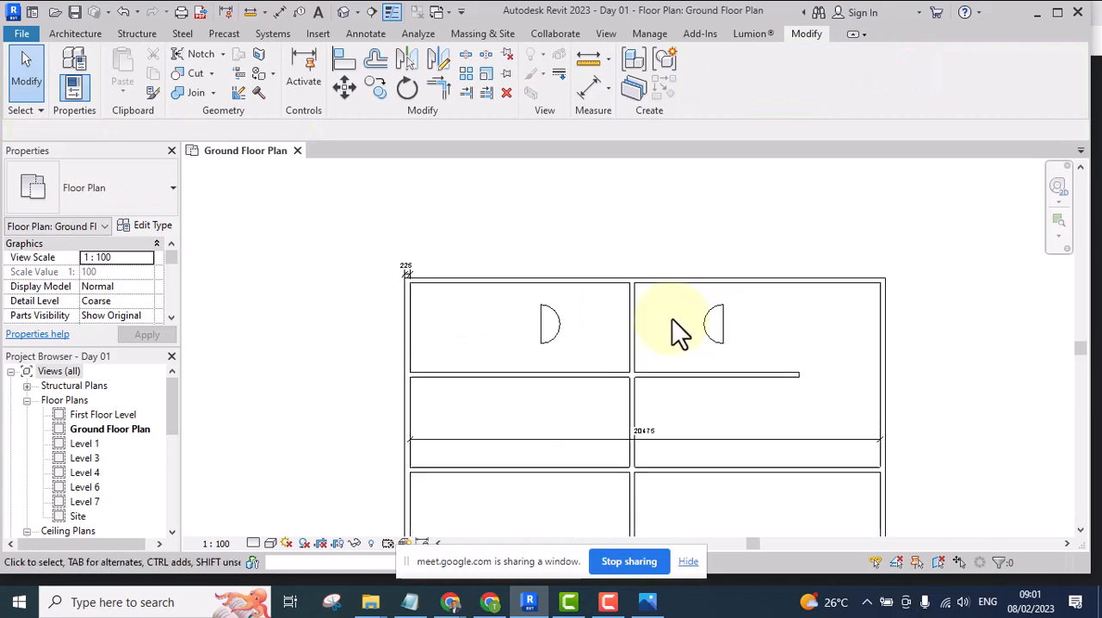
pyautogui.scroll(1, 709, 319)
pyautogui.moveTo(665, 226); pyautogui.dragTo(799, 408)
pyautogui.press('Delete')
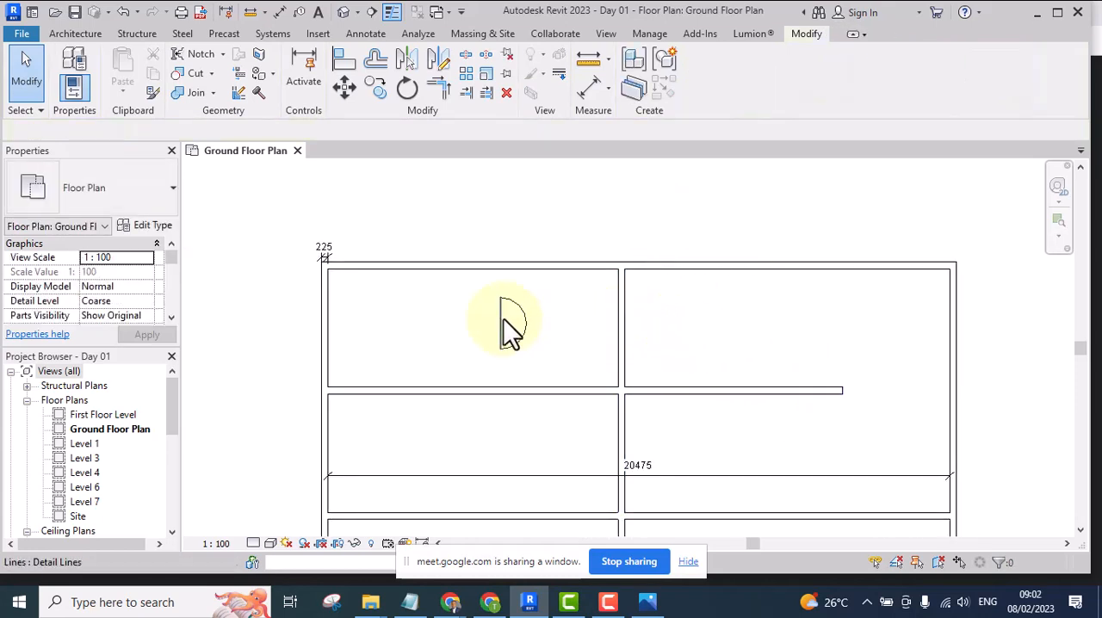
# Mirror the half-circle with Copy turned off about a vertical axis drawn along the centreline of the central vertical wall
pyautogui.scroll(2, 534, 353)
pyautogui.scroll(-3, 560, 370)
pyautogui.scroll(2, 534, 335)
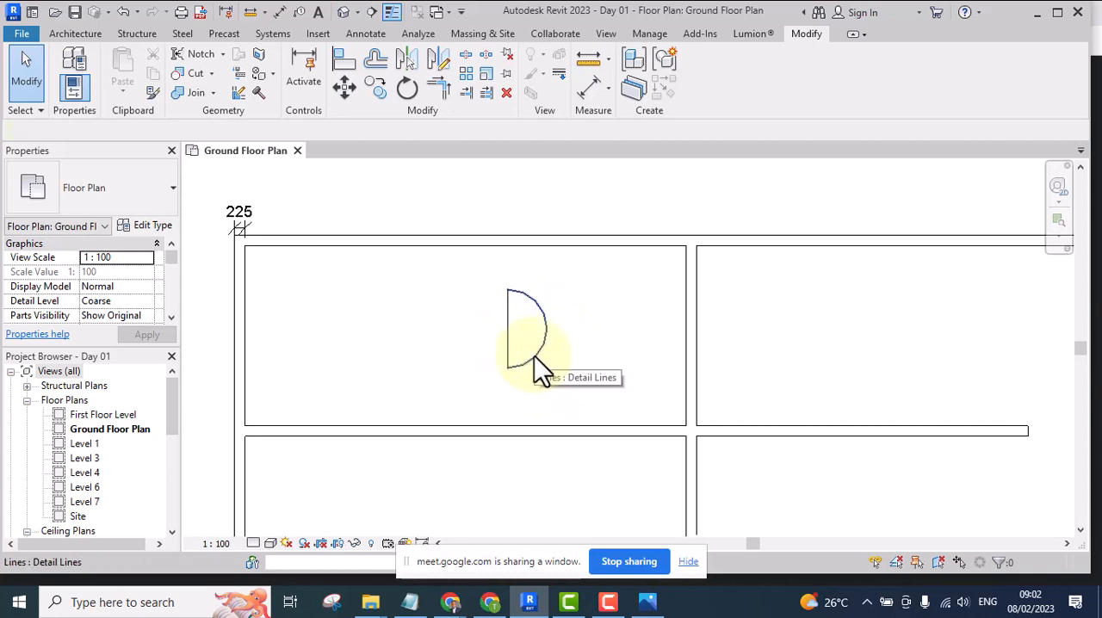
pyautogui.moveTo(468, 201); pyautogui.dragTo(609, 438)
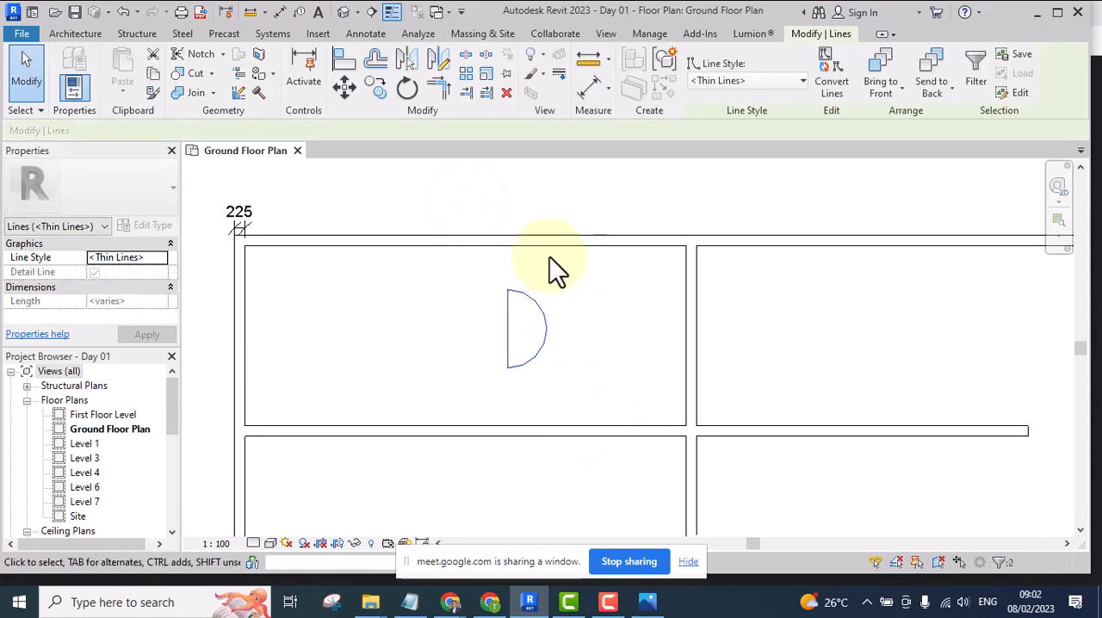
pyautogui.click(442, 59)
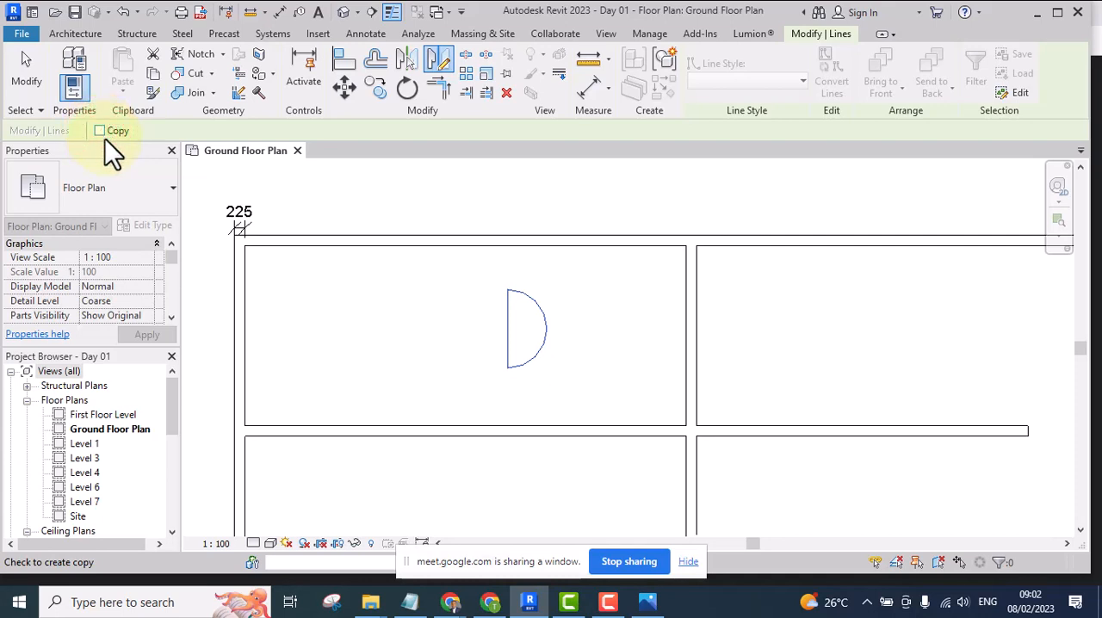
pyautogui.click(689, 348)
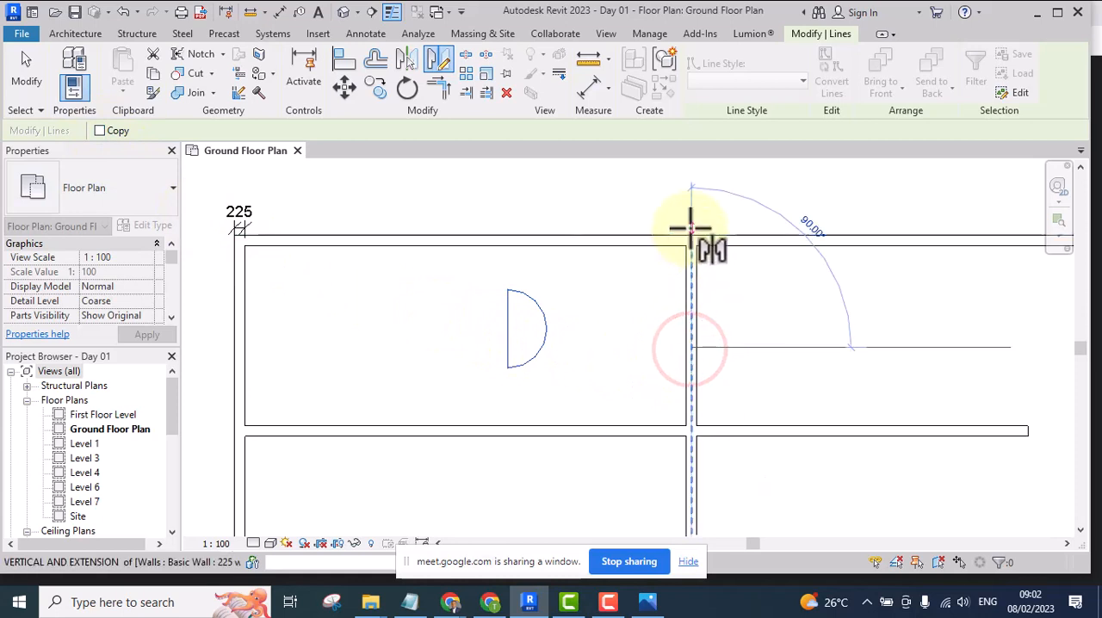
pyautogui.click(690, 197)
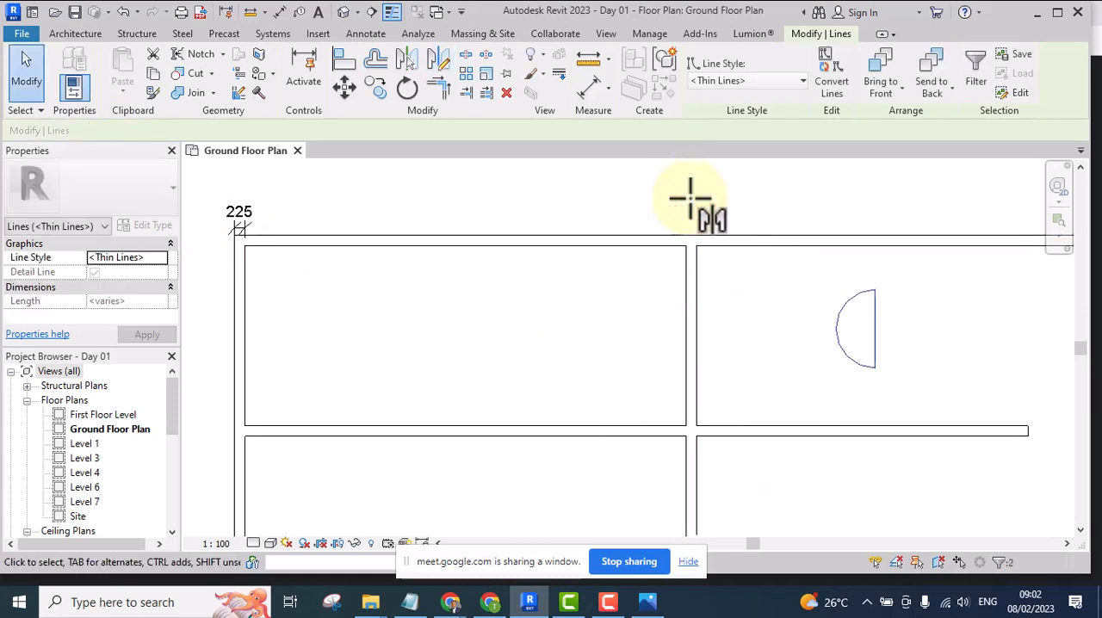
pyautogui.scroll(-2, 723, 259)
pyautogui.moveTo(753, 352); pyautogui.dragTo(593, 378, button='middle')
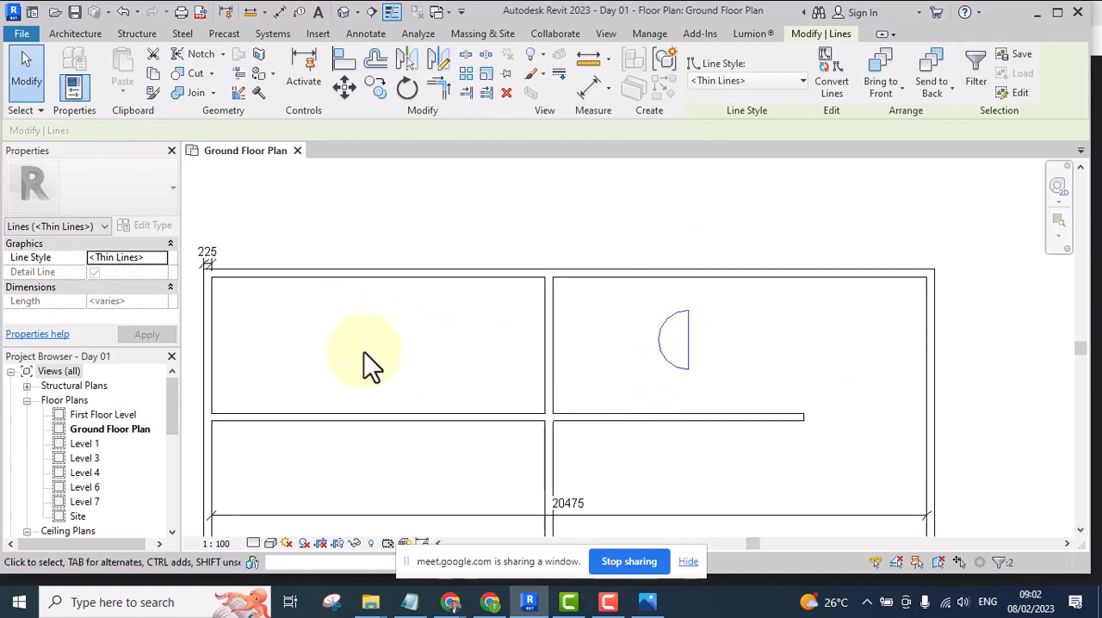
pyautogui.scroll(-4, 441, 297)
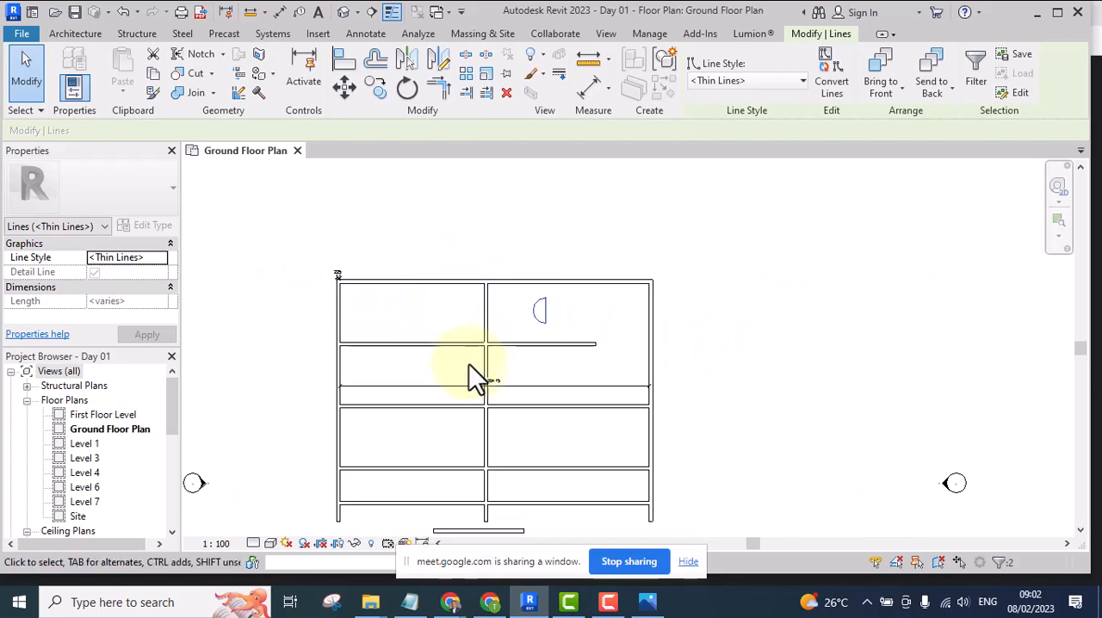
pyautogui.scroll(3, 482, 344)
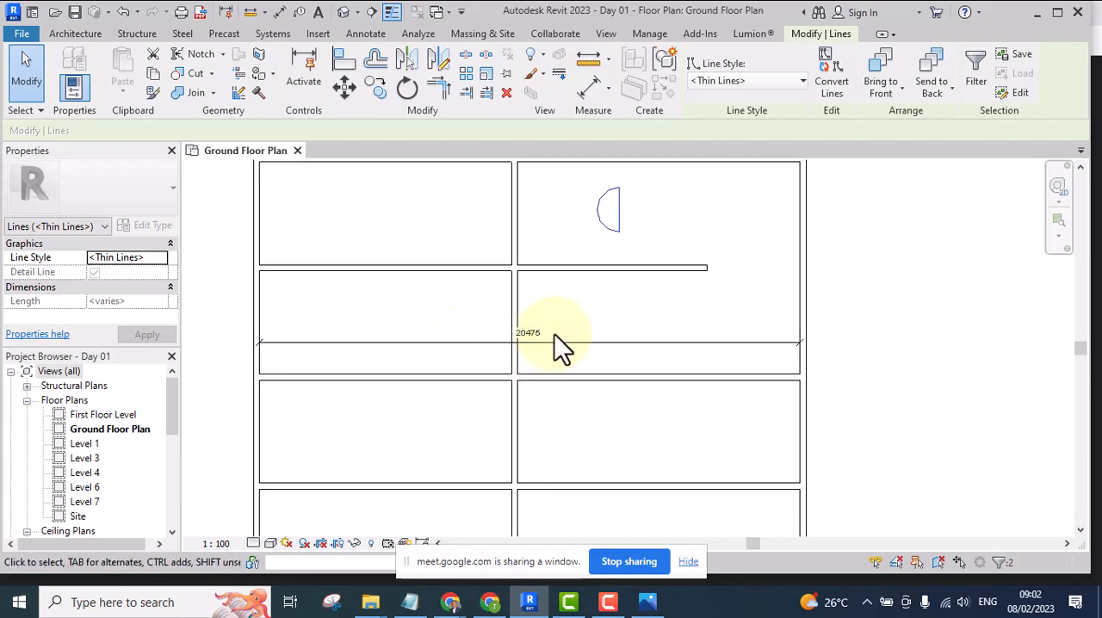
pyautogui.scroll(-3, 574, 316)
pyautogui.scroll(5, 535, 173)
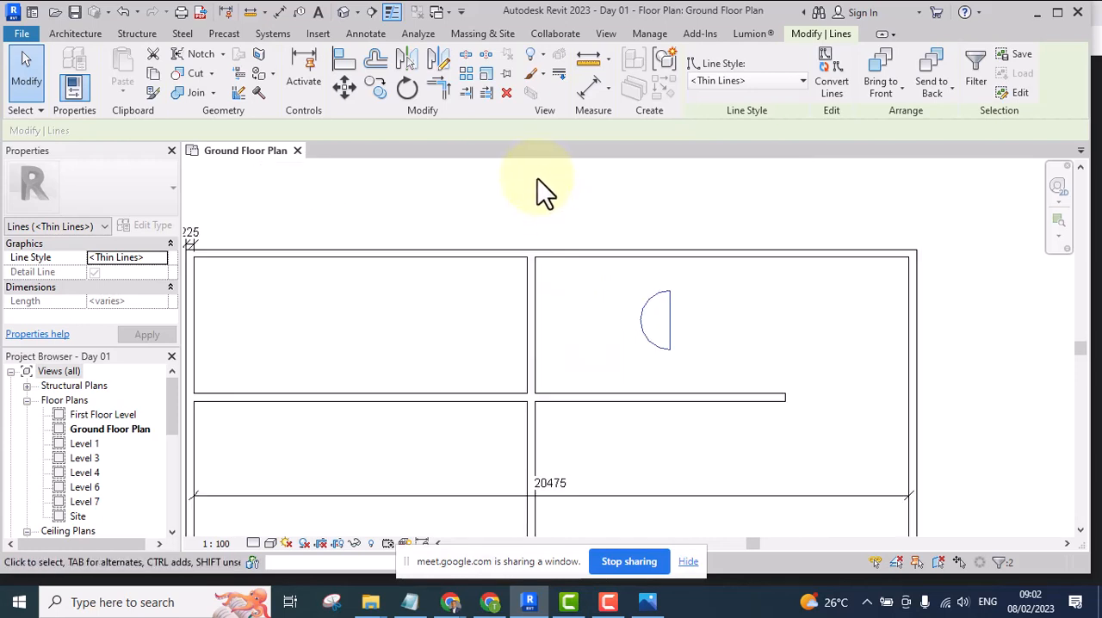
pyautogui.scroll(-3, 564, 295)
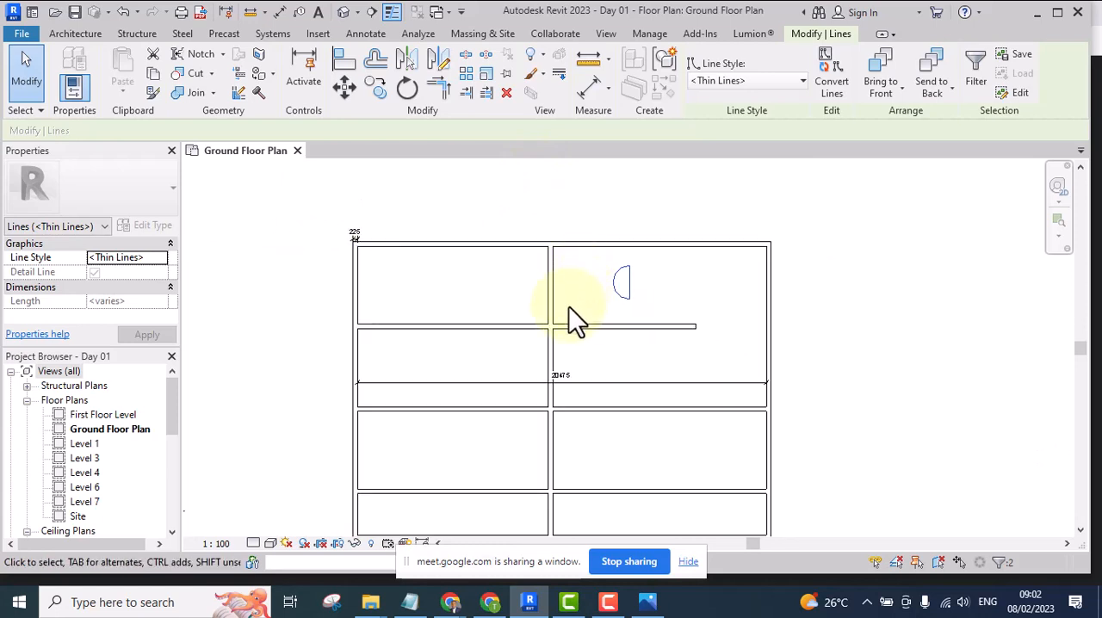
pyautogui.scroll(-3, 599, 263)
pyautogui.scroll(2, 540, 206)
pyautogui.moveTo(543, 217); pyautogui.dragTo(540, 202, button='middle')
pyautogui.scroll(1, 539, 204)
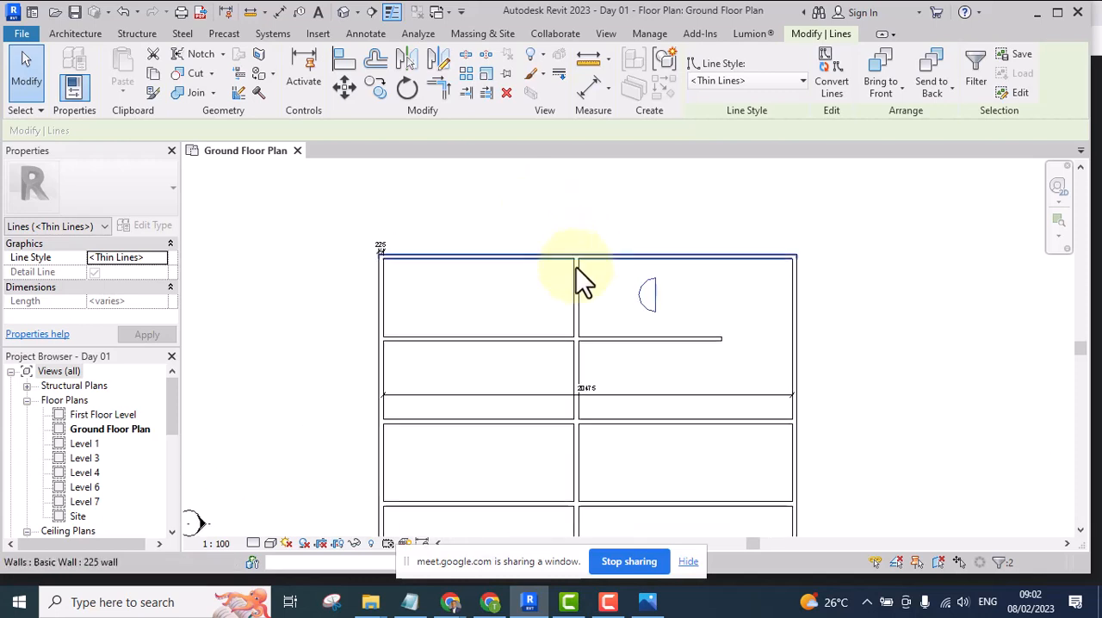
pyautogui.moveTo(605, 319); pyautogui.dragTo(558, 313, button='middle')
pyautogui.scroll(3, 574, 196)
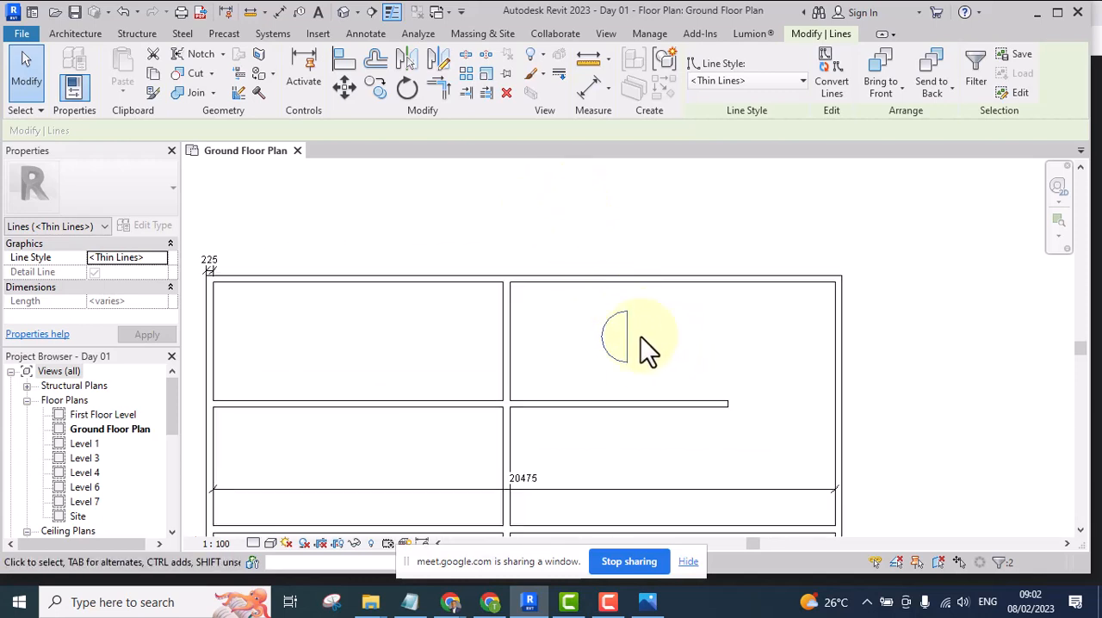
pyautogui.scroll(-3, 660, 345)
pyautogui.moveTo(660, 377); pyautogui.dragTo(611, 358, button='middle')
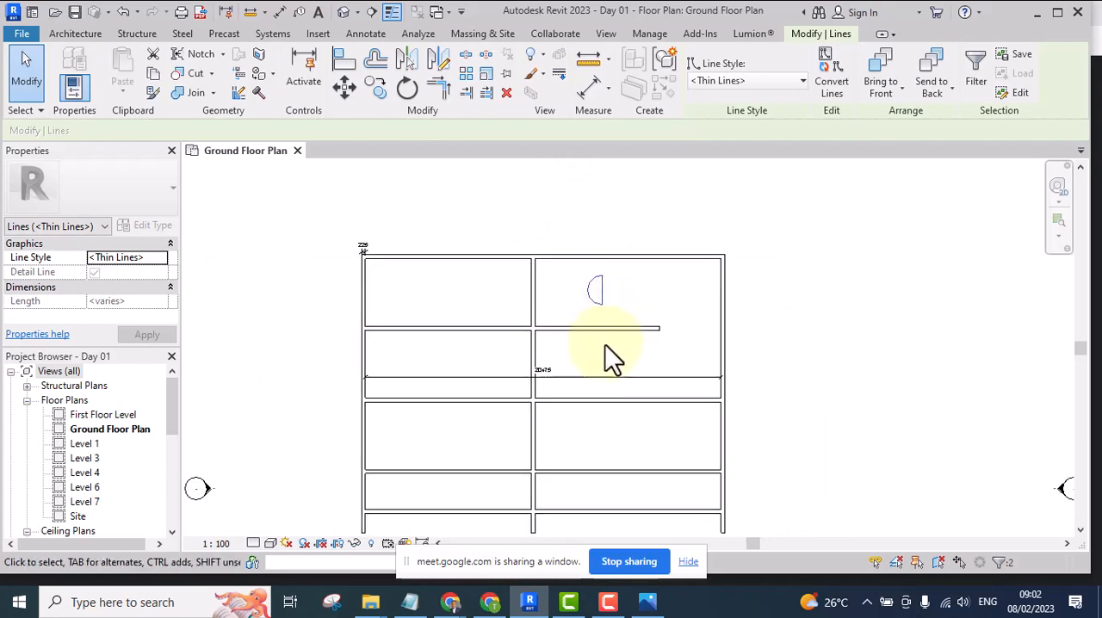
pyautogui.scroll(3, 583, 319)
pyautogui.scroll(-3, 568, 328)
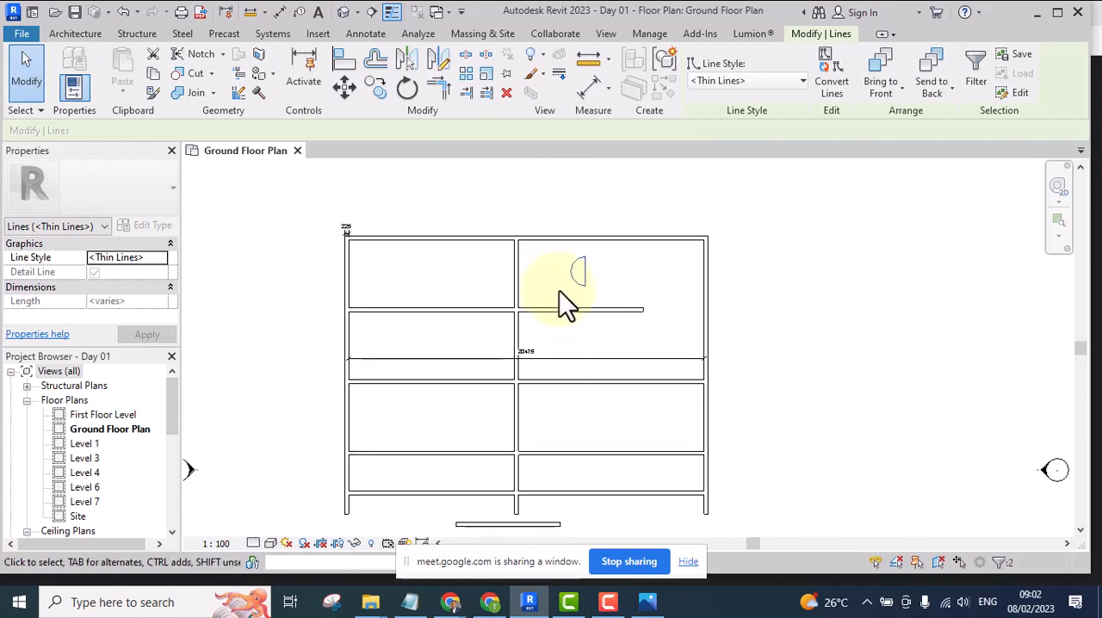
pyautogui.scroll(-2, 586, 323)
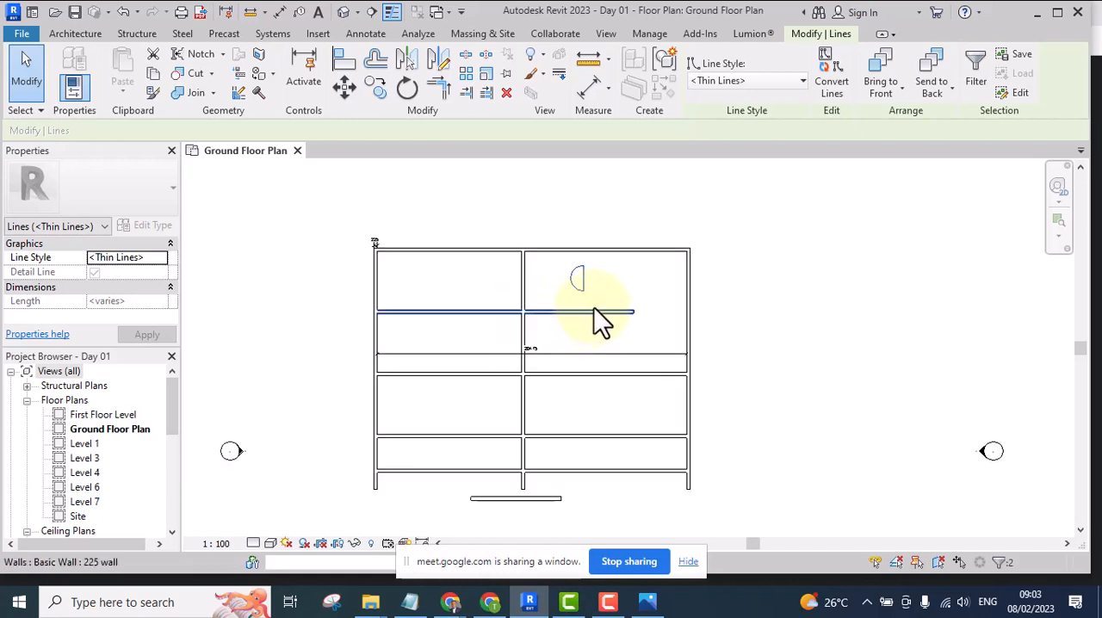
pyautogui.scroll(2, 601, 319)
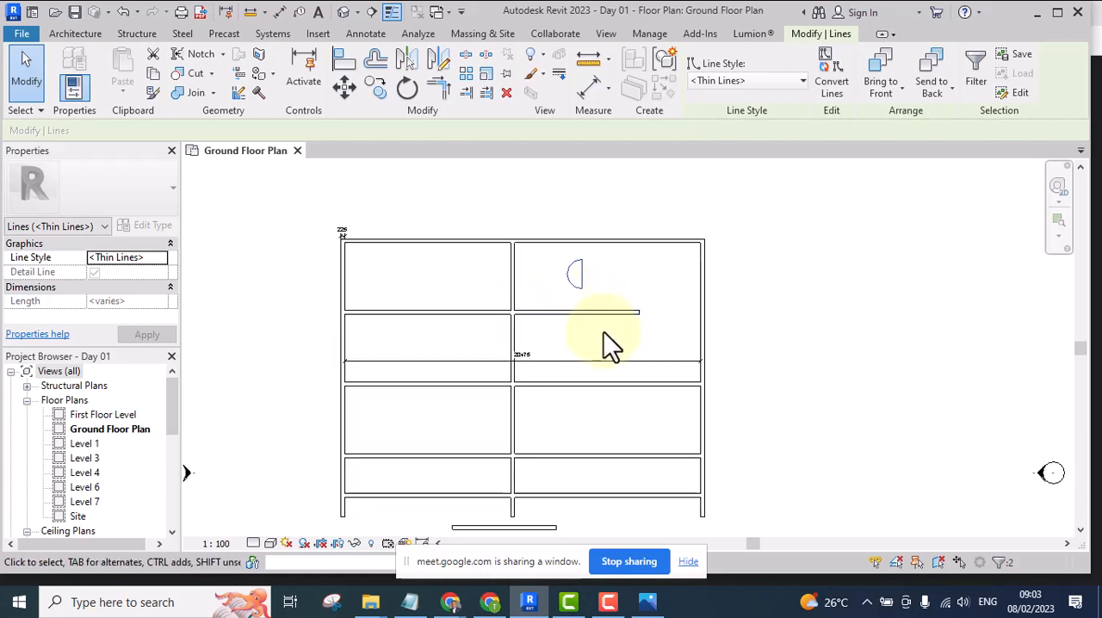
pyautogui.scroll(4, 342, 241)
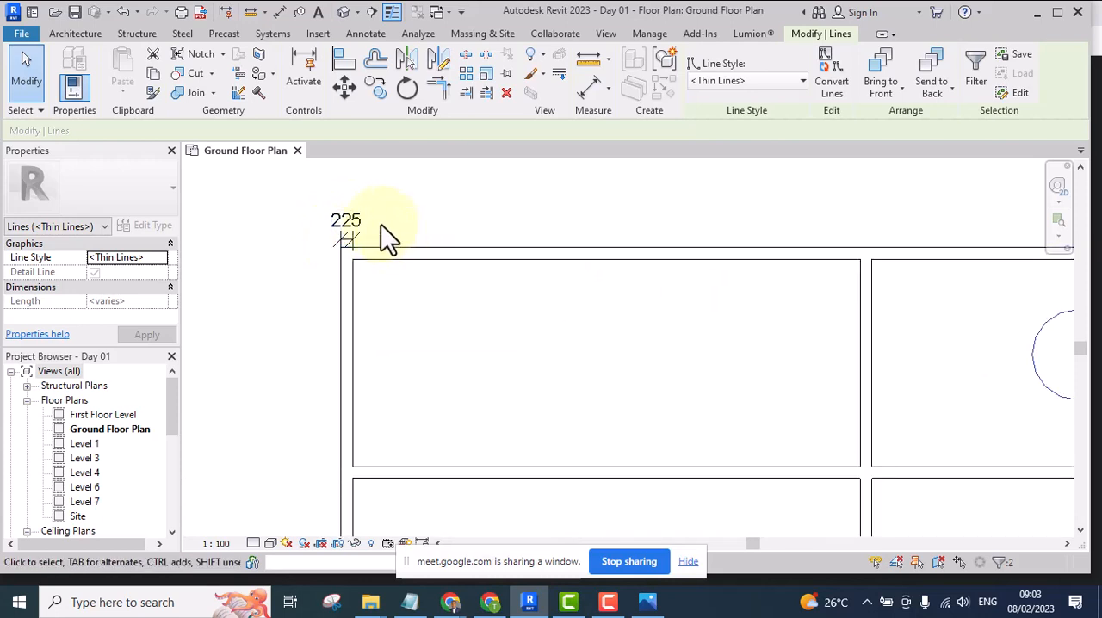
pyautogui.scroll(-1, 344, 211)
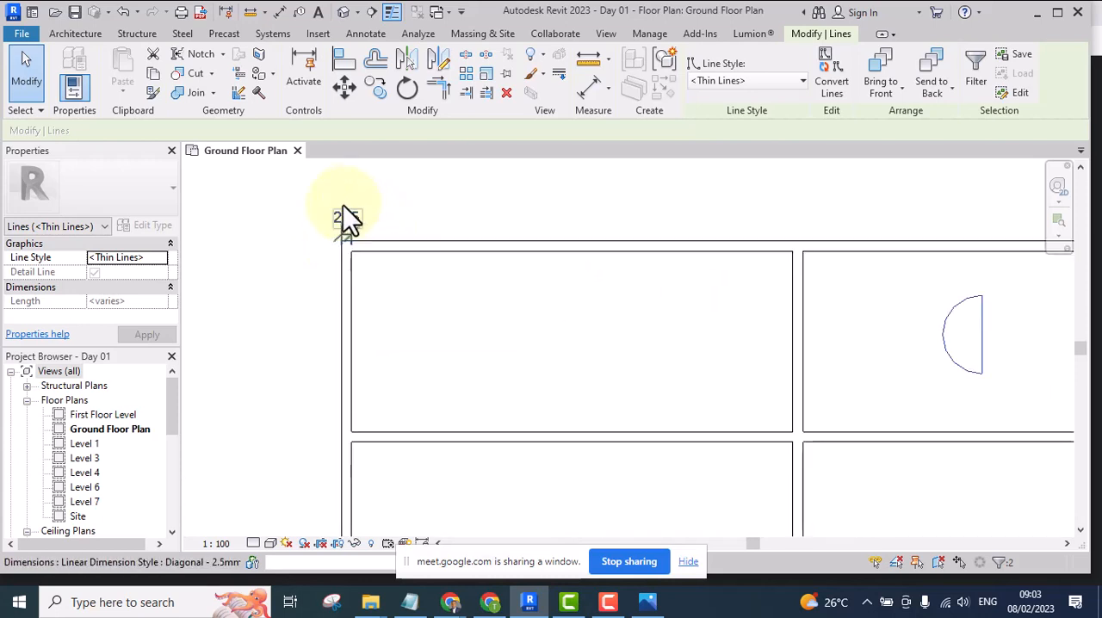
pyautogui.scroll(-3, 379, 258)
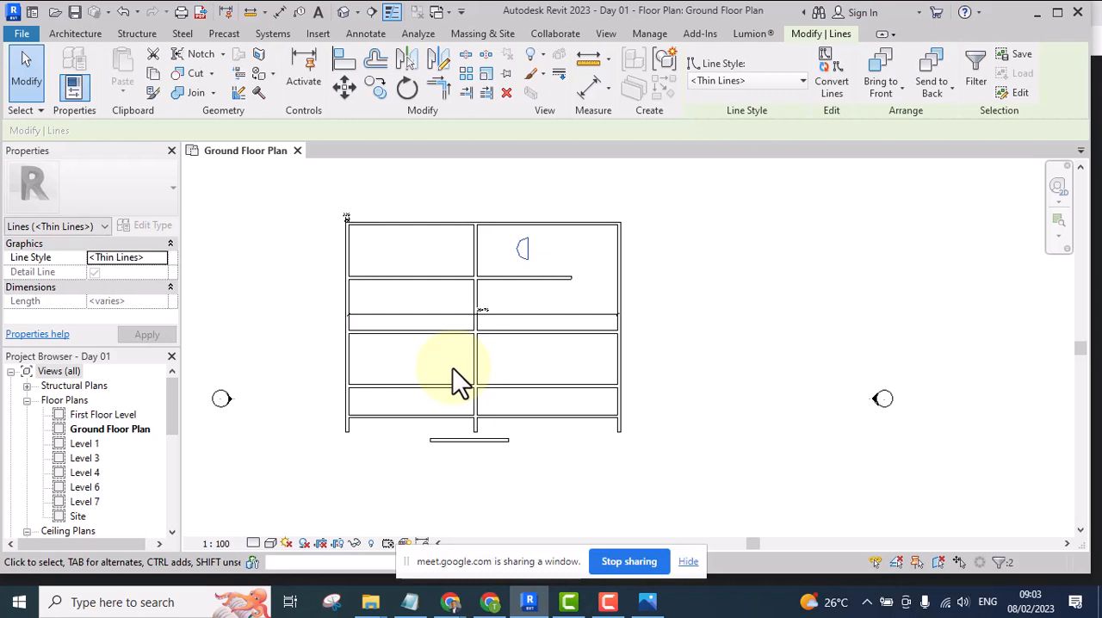
pyautogui.scroll(3, 503, 257)
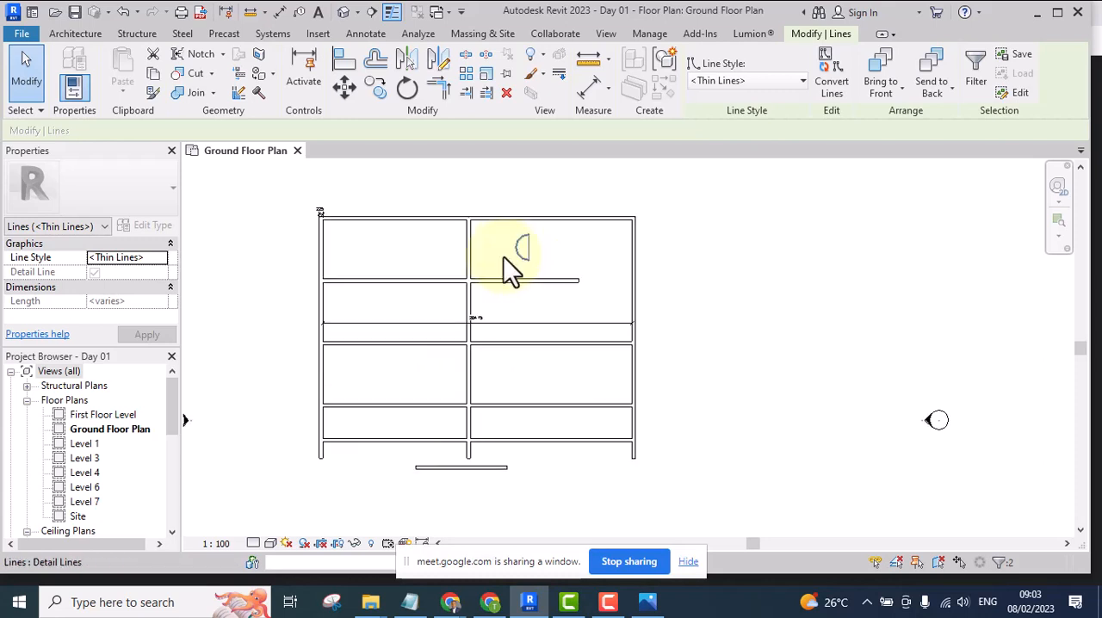
pyautogui.scroll(3, 495, 289)
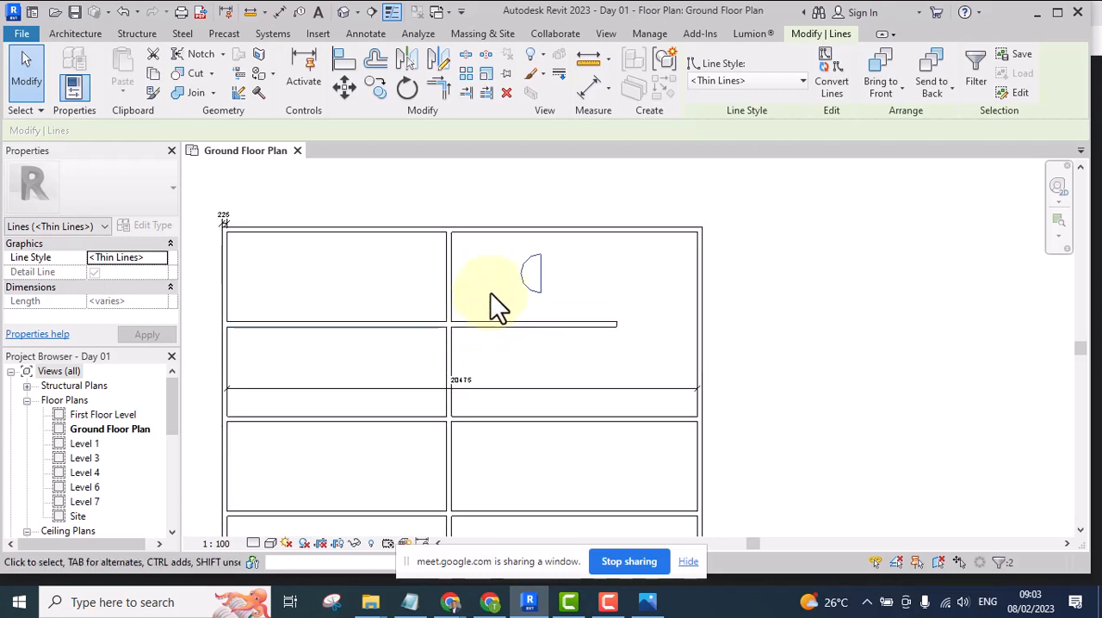
# Clear the selection of the mirrored half-circle
pyautogui.click(467, 186)
pyautogui.moveTo(472, 184); pyautogui.dragTo(607, 397)
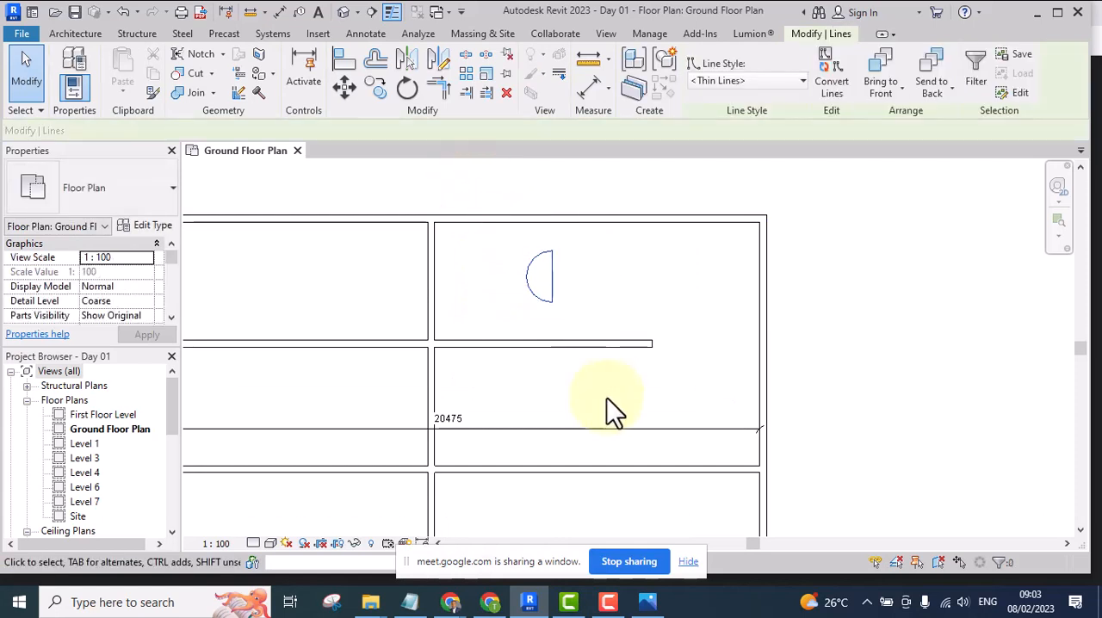
pyautogui.click(585, 259)
pyautogui.scroll(3, 522, 276)
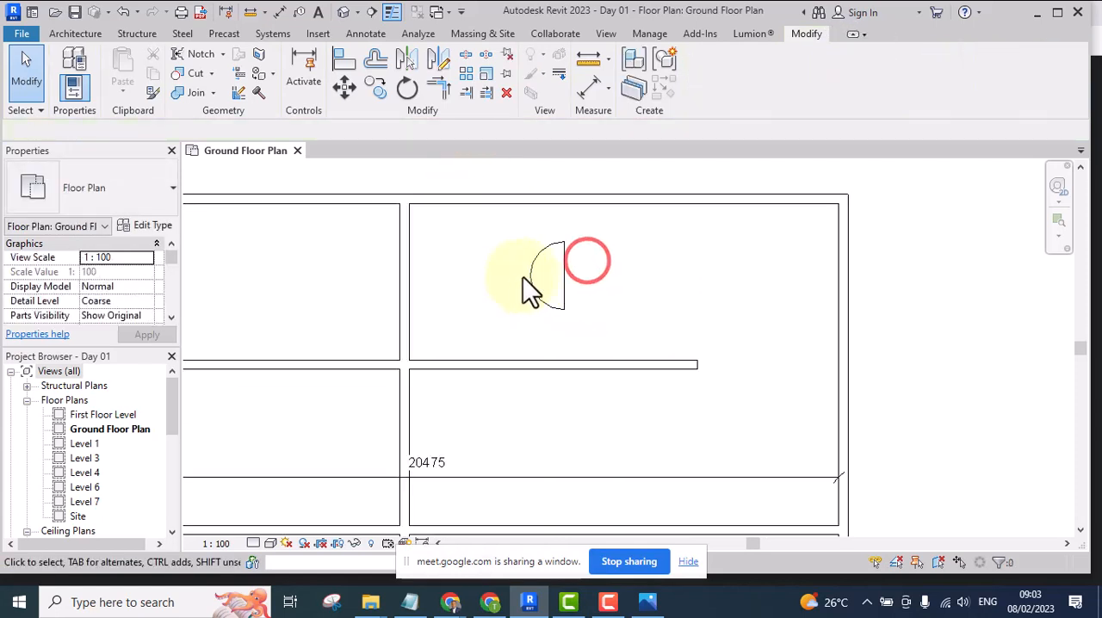
pyautogui.scroll(-6, 551, 301)
pyautogui.scroll(4, 505, 369)
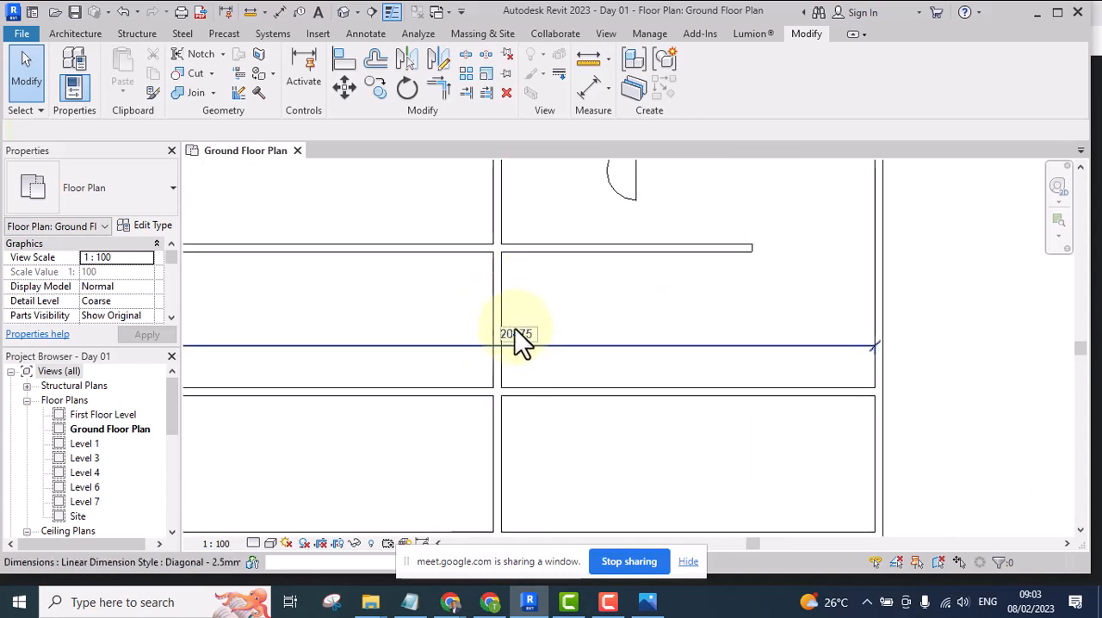
pyautogui.scroll(-5, 482, 288)
pyautogui.scroll(4, 486, 284)
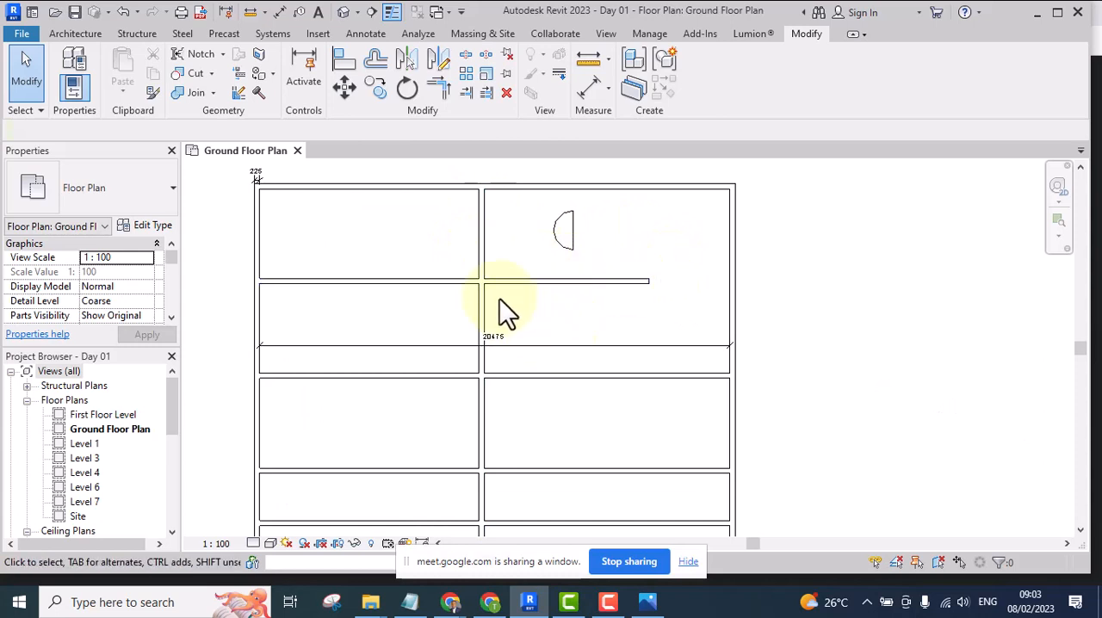
pyautogui.scroll(-2, 497, 299)
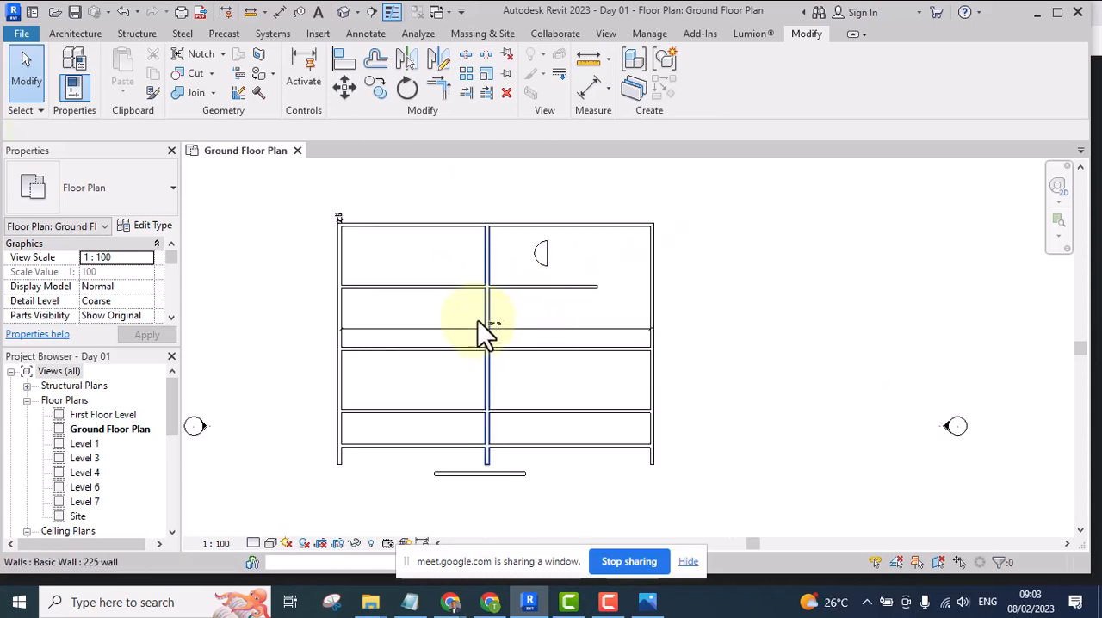
pyautogui.scroll(3, 493, 304)
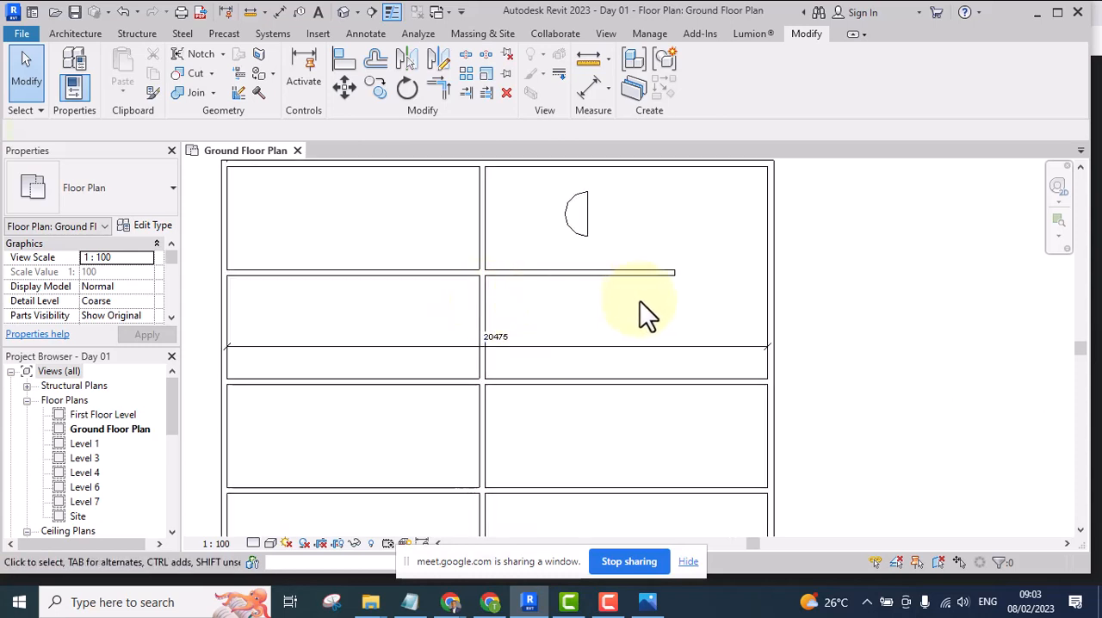
pyautogui.scroll(-2, 521, 318)
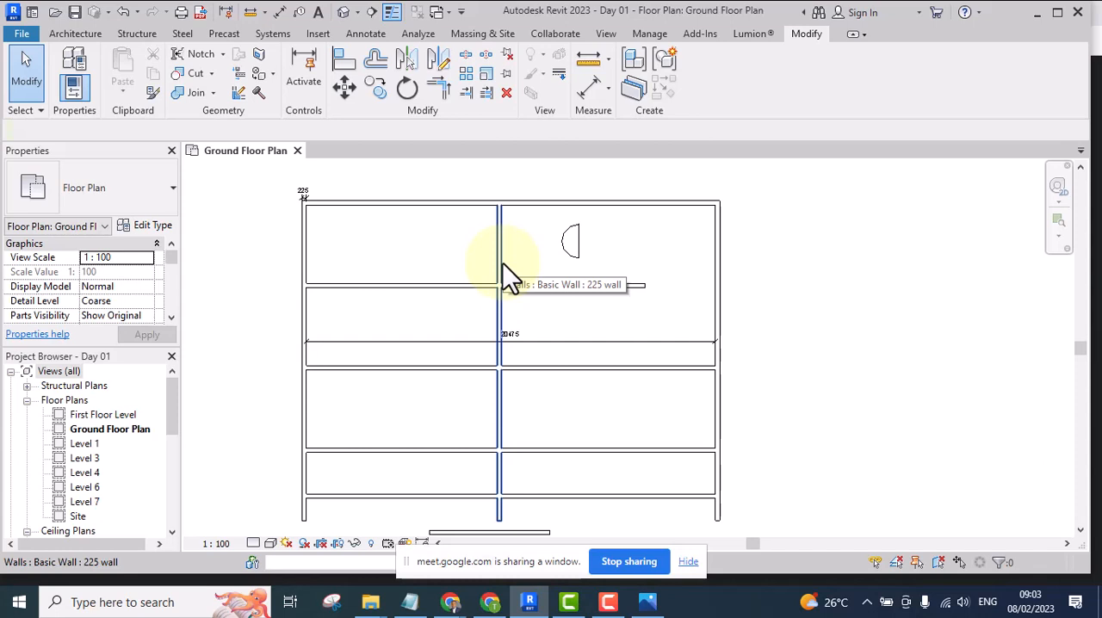
pyautogui.scroll(2, 524, 247)
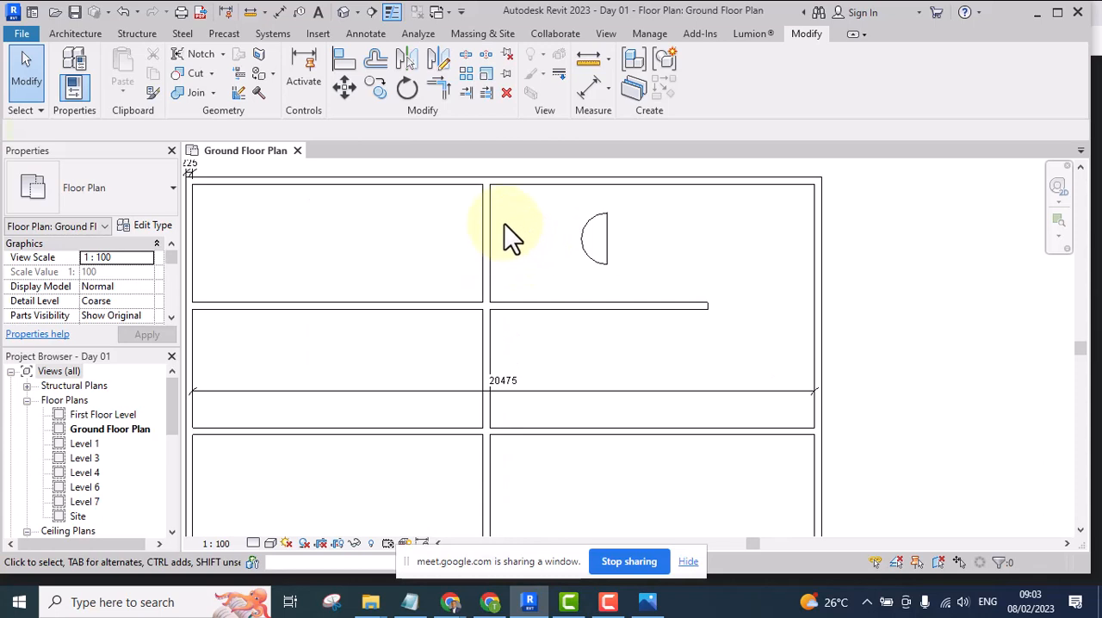
pyautogui.scroll(-3, 505, 226)
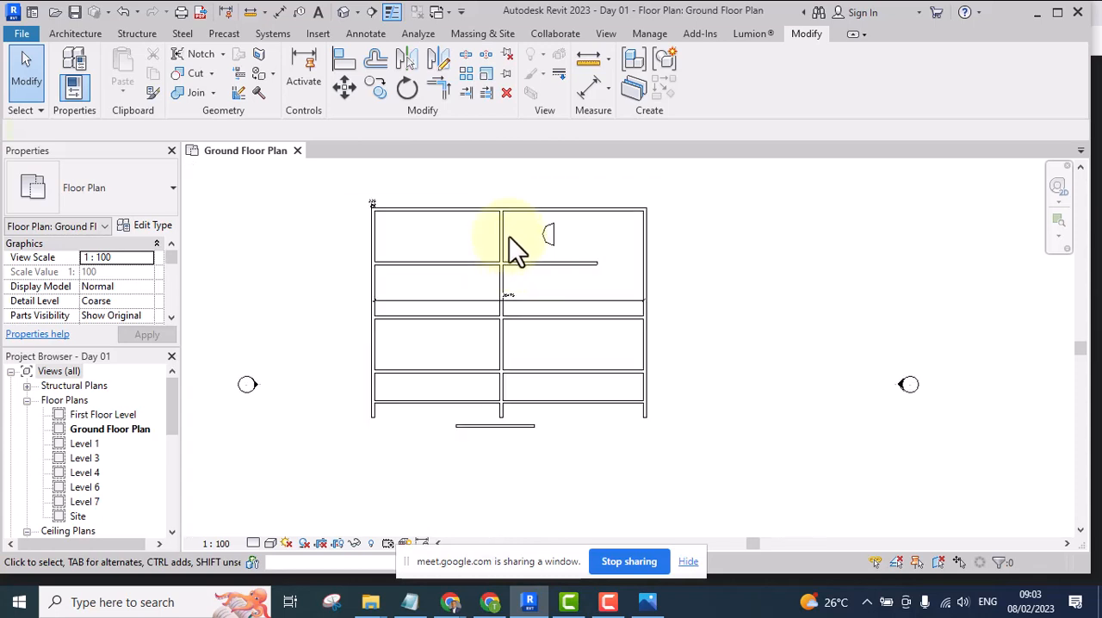
pyautogui.scroll(1, 482, 231)
pyautogui.scroll(1, 471, 241)
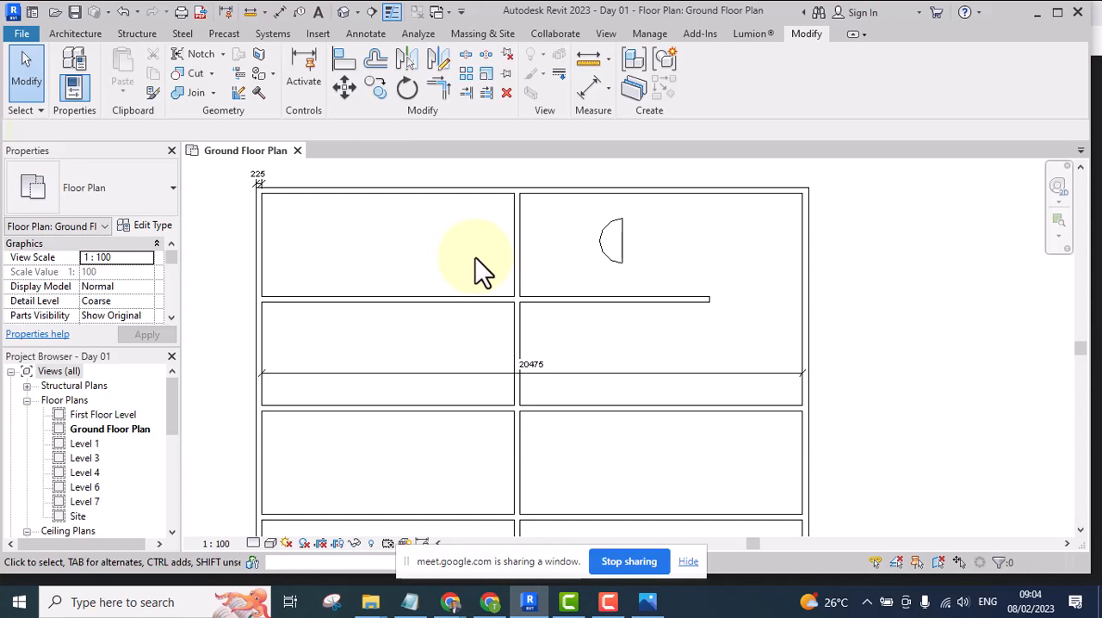
pyautogui.scroll(1, 472, 241)
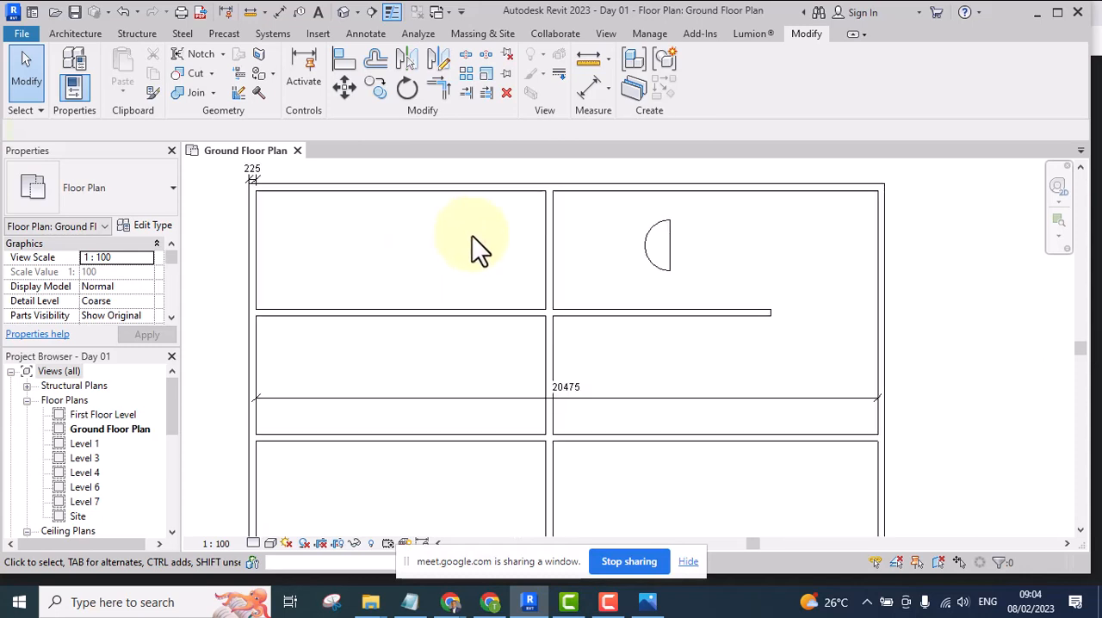
pyautogui.moveTo(474, 246); pyautogui.dragTo(395, 315, button='middle')
pyautogui.moveTo(487, 309); pyautogui.dragTo(509, 279, button='middle')
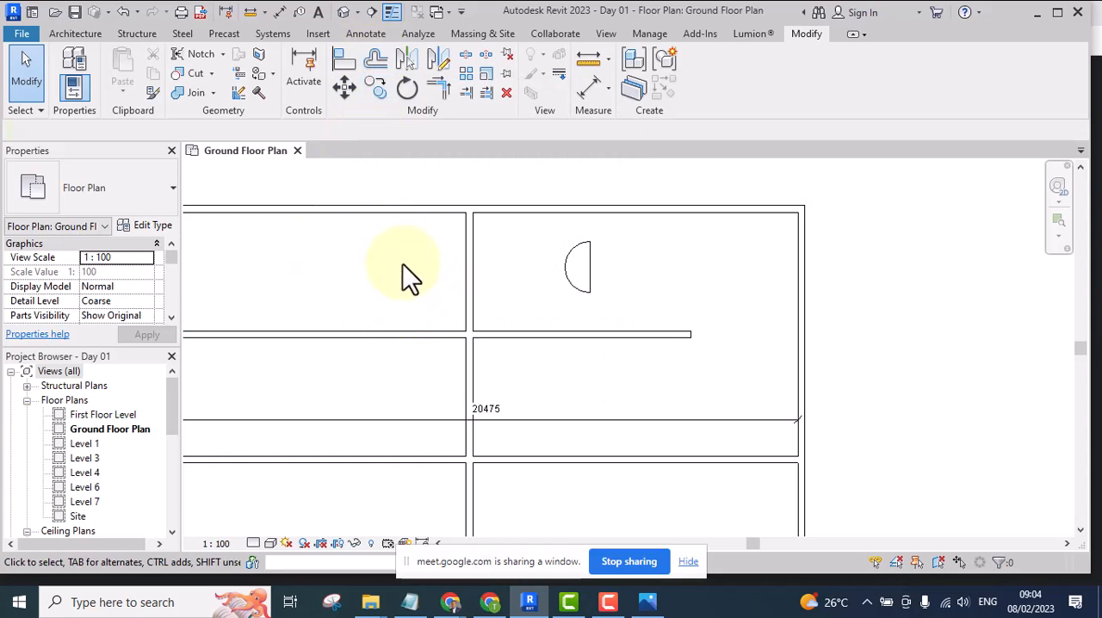
pyautogui.scroll(-2, 552, 229)
pyautogui.moveTo(573, 229); pyautogui.dragTo(518, 266, button='middle')
pyautogui.scroll(5, 514, 237)
pyautogui.scroll(2, 493, 248)
pyautogui.scroll(-3, 486, 243)
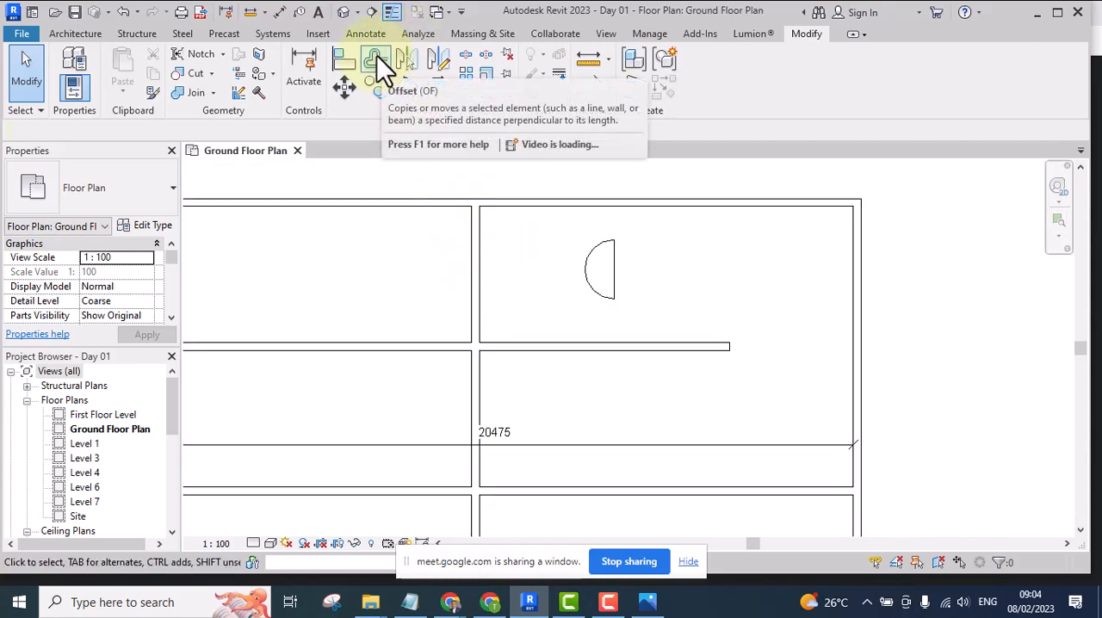
# Offset the central vertical wall by 3000 with Copy on, repeating from each new wall to make three copies eastward and two westward
pyautogui.click(377, 57)
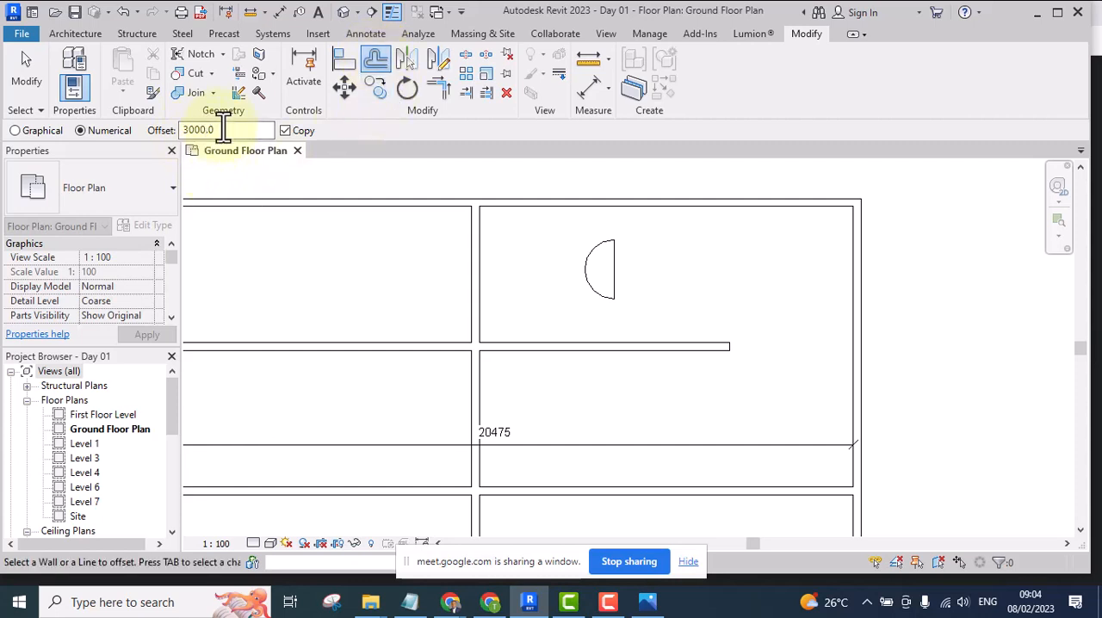
pyautogui.moveTo(217, 130); pyautogui.dragTo(171, 134)
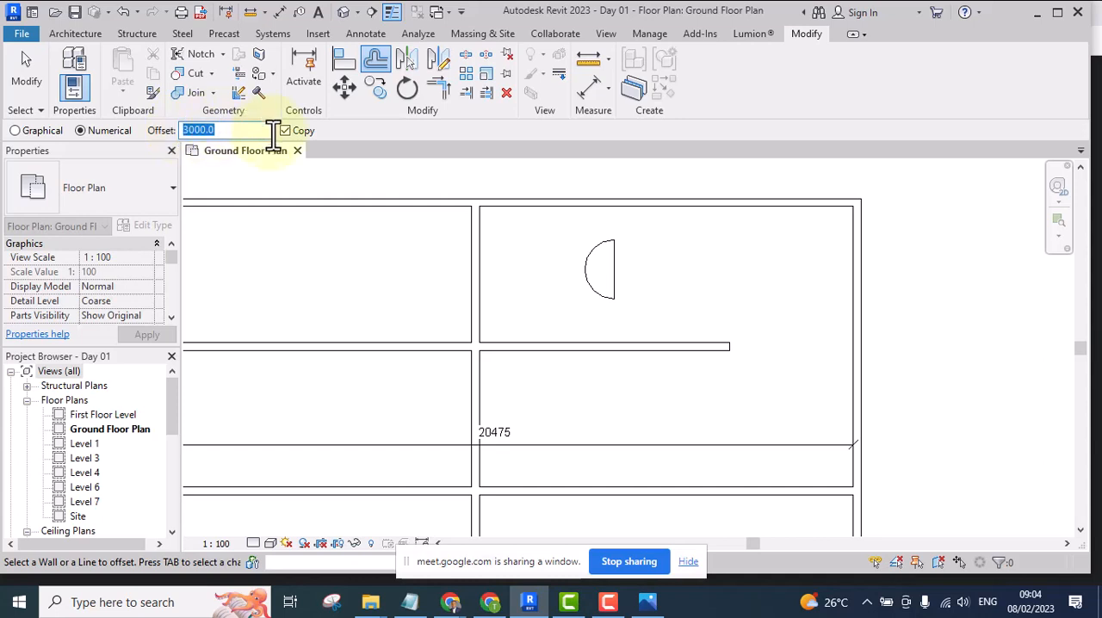
pyautogui.click(242, 130)
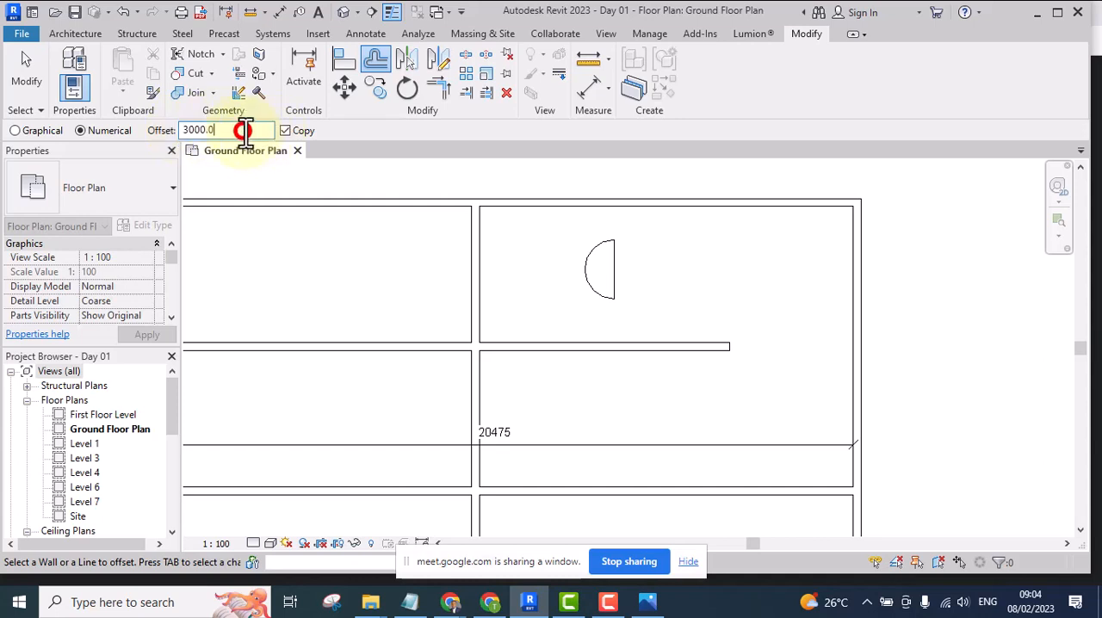
pyautogui.click(482, 267)
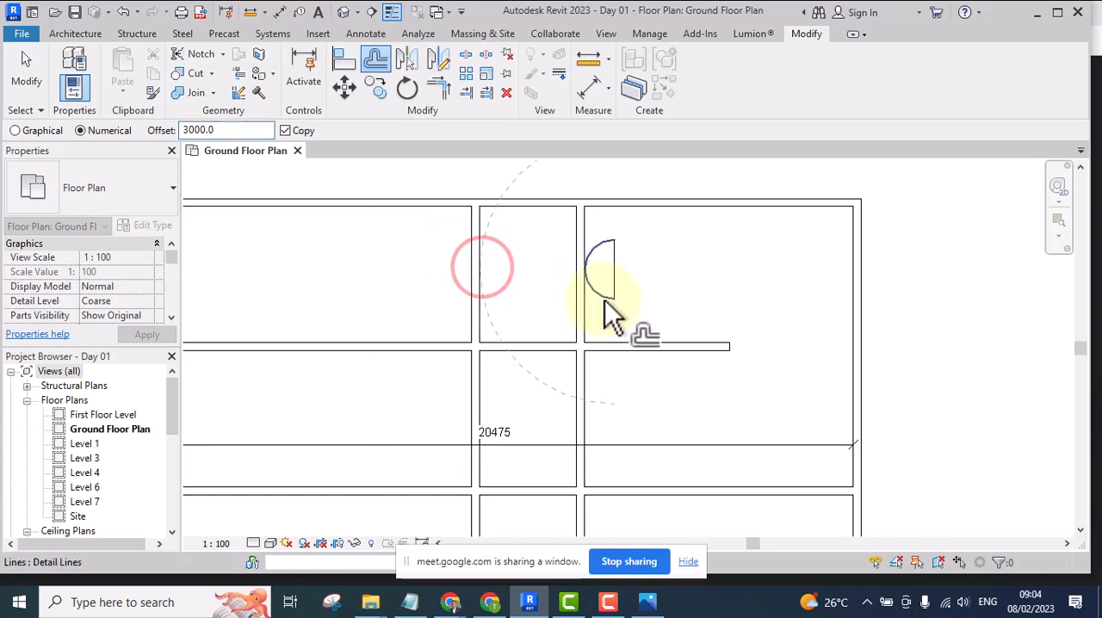
pyautogui.click(582, 318)
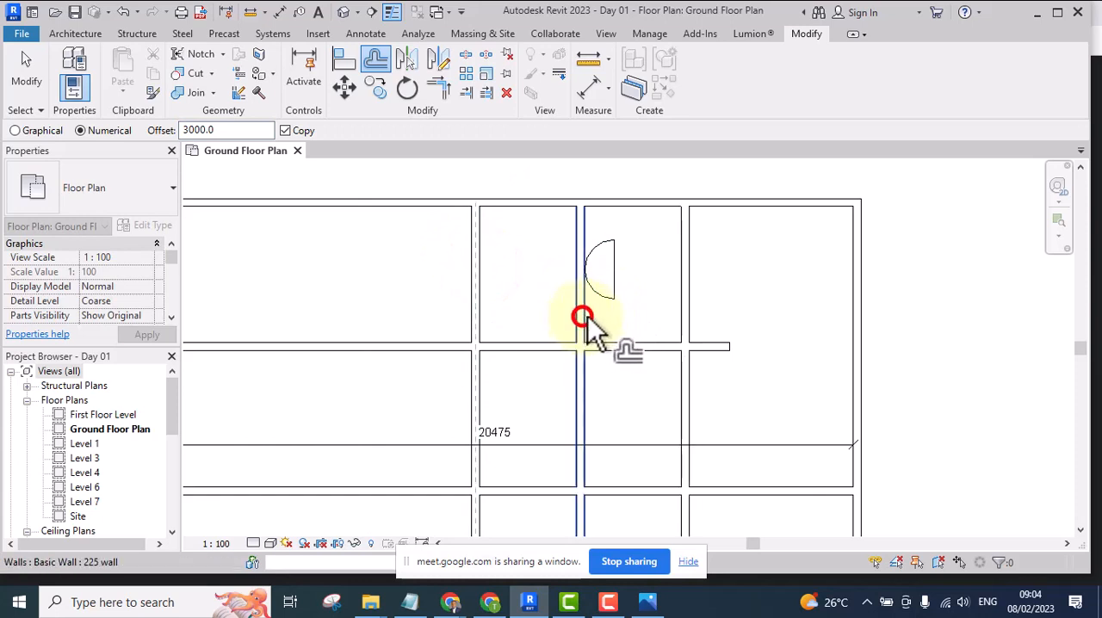
pyautogui.click(694, 317)
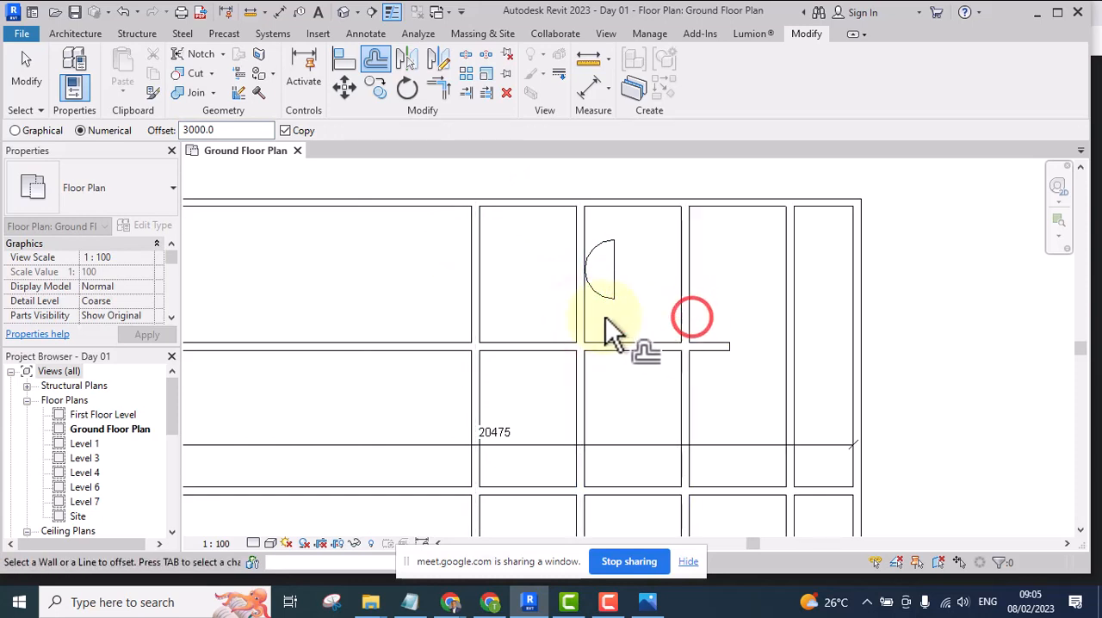
pyautogui.click(475, 292)
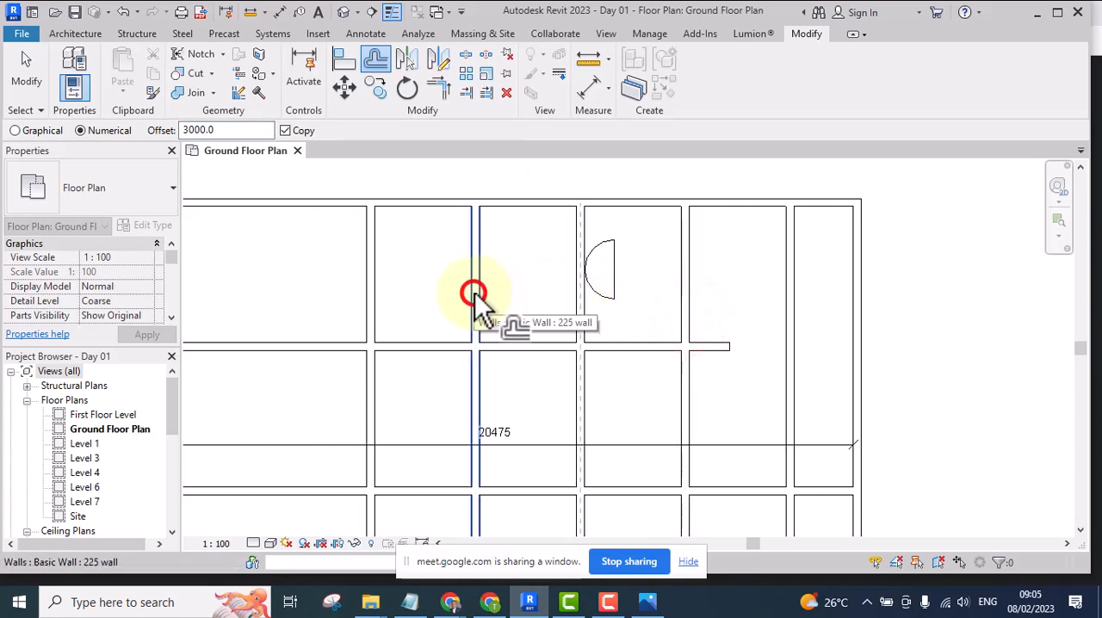
pyautogui.click(364, 283)
# Offset copies of the north exterior wall by 3000, one outside the building and one inside
pyautogui.scroll(-2, 521, 306)
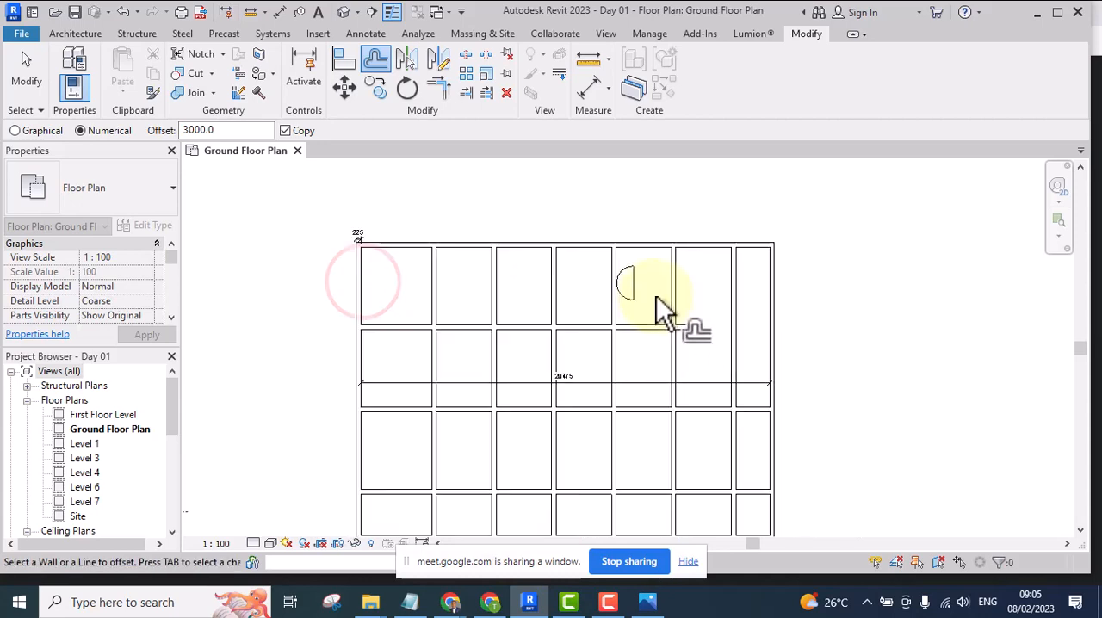
pyautogui.scroll(-1, 603, 267)
pyautogui.click(569, 261)
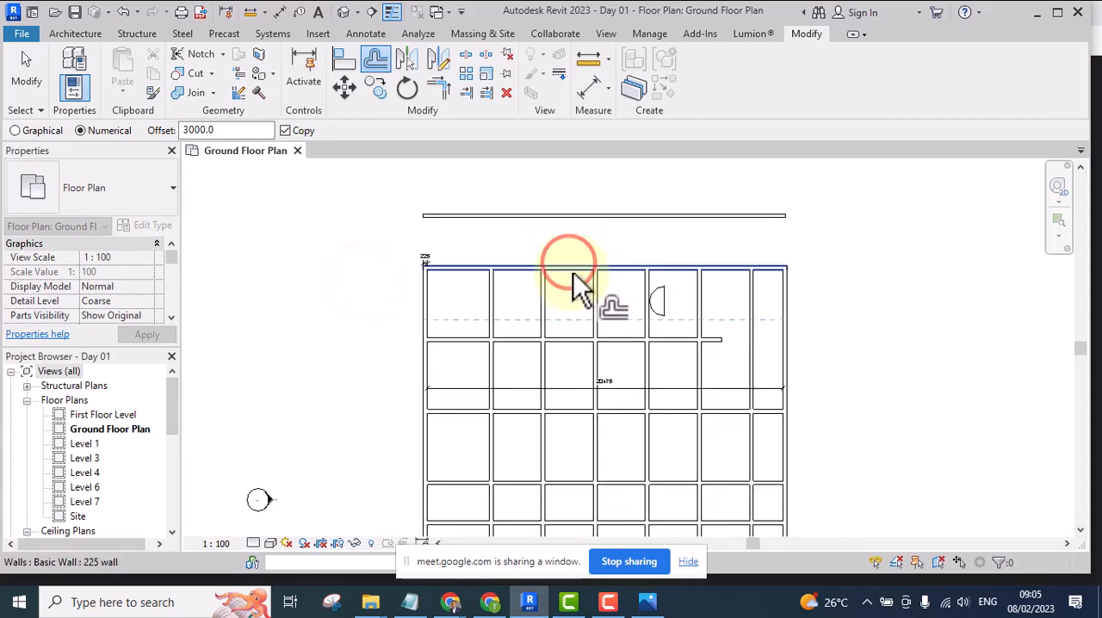
pyautogui.click(574, 276)
# Offset copies of the horizontal wall just south of the 20475 dimension line by 3000, one southward and one northward, and end the command
pyautogui.moveTo(591, 416); pyautogui.dragTo(575, 337, button='middle')
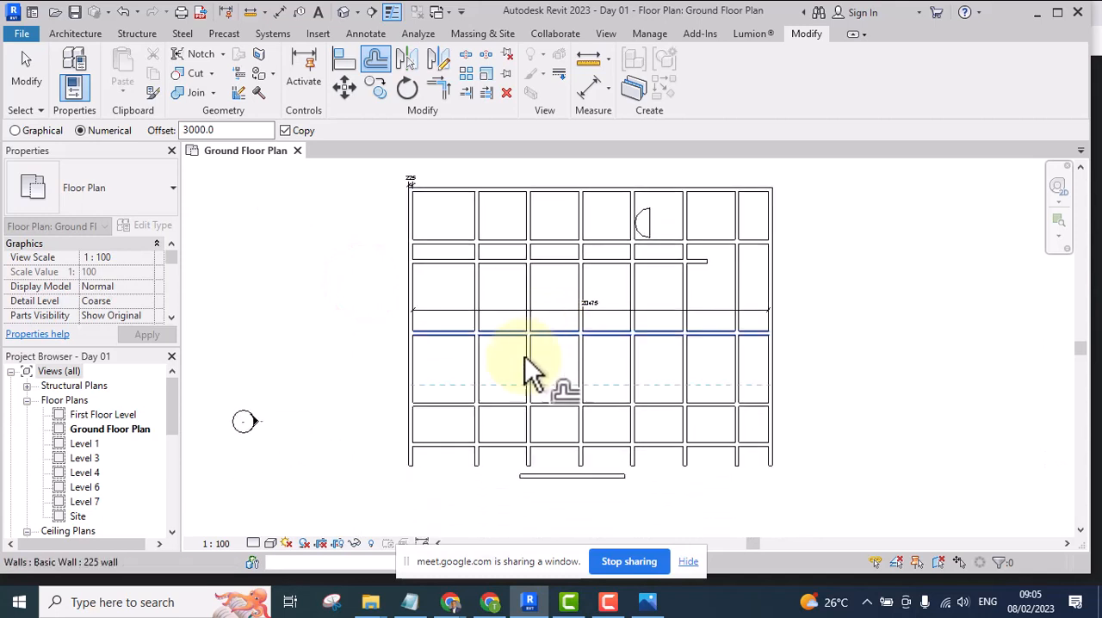
pyautogui.scroll(1, 520, 339)
pyautogui.click(519, 336)
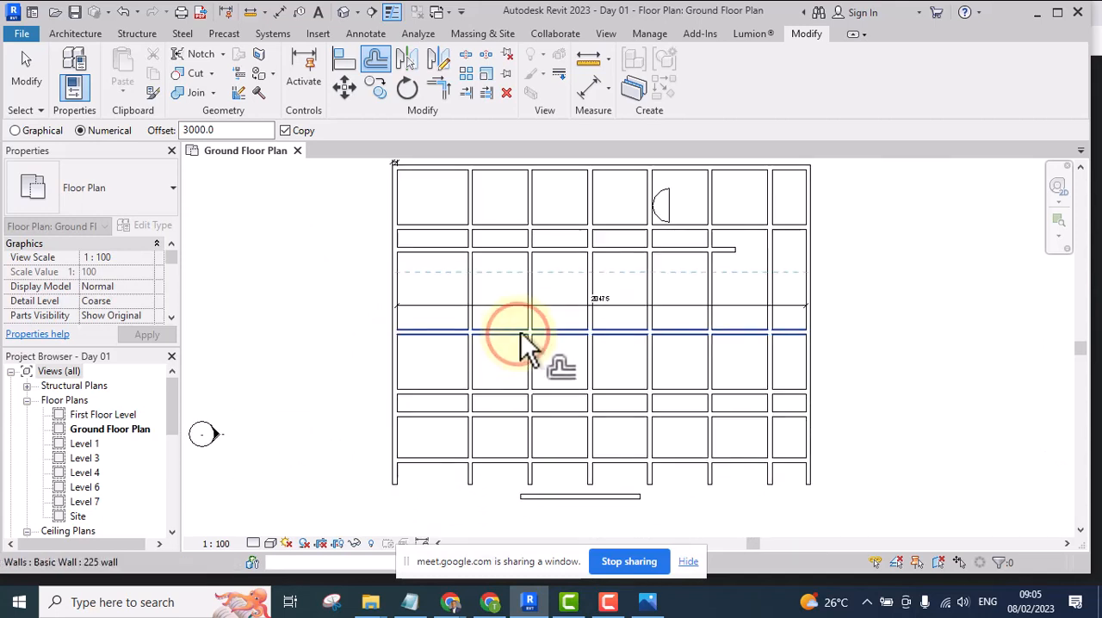
pyautogui.click(521, 332)
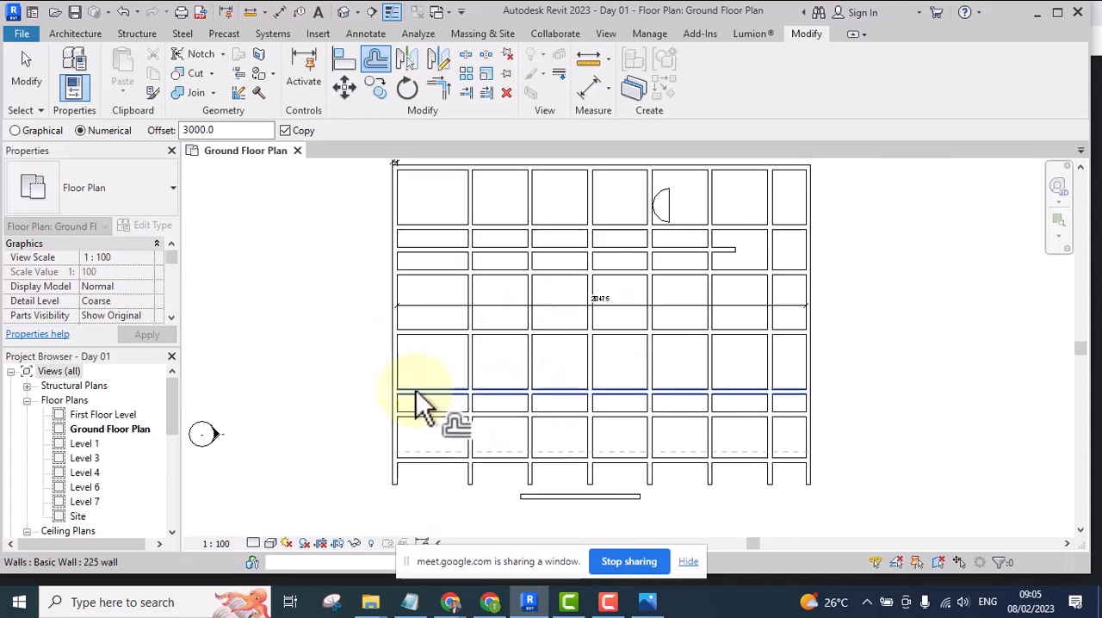
pyautogui.scroll(-1, 594, 379)
pyautogui.moveTo(591, 327); pyautogui.dragTo(536, 353, button='middle')
pyautogui.scroll(3, 544, 279)
pyautogui.press('Escape')
# Delete the two copied vertical walls west of the central wall
pyautogui.scroll(-3, 542, 298)
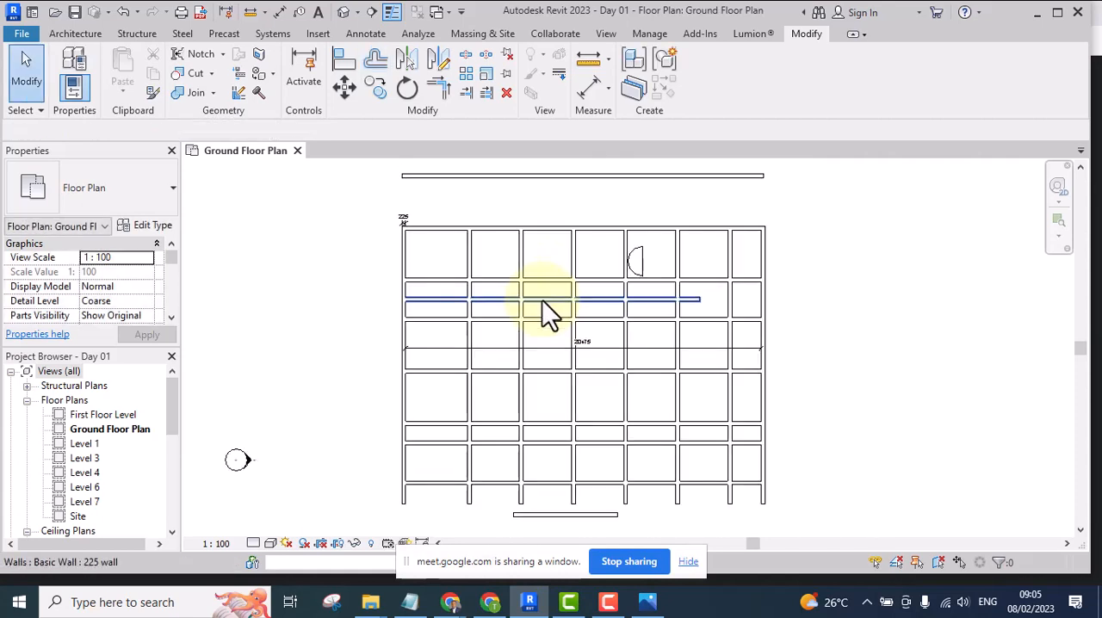
pyautogui.scroll(-1, 594, 284)
pyautogui.scroll(3, 599, 289)
pyautogui.scroll(-4, 577, 288)
pyautogui.scroll(2, 543, 336)
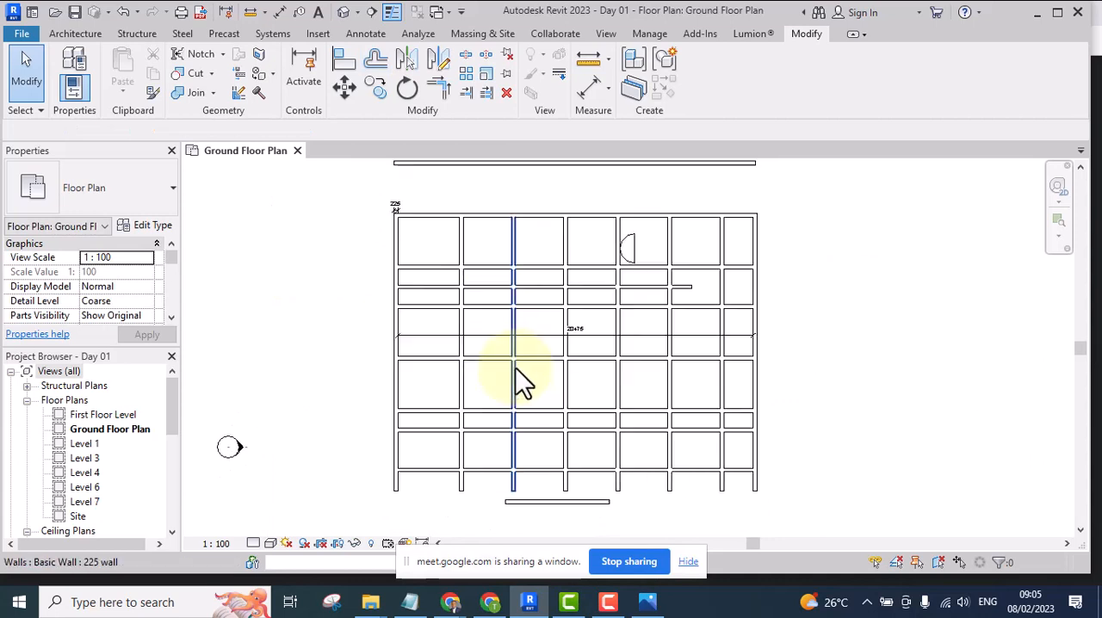
pyautogui.moveTo(529, 230); pyautogui.dragTo(436, 254)
pyautogui.press('Delete')
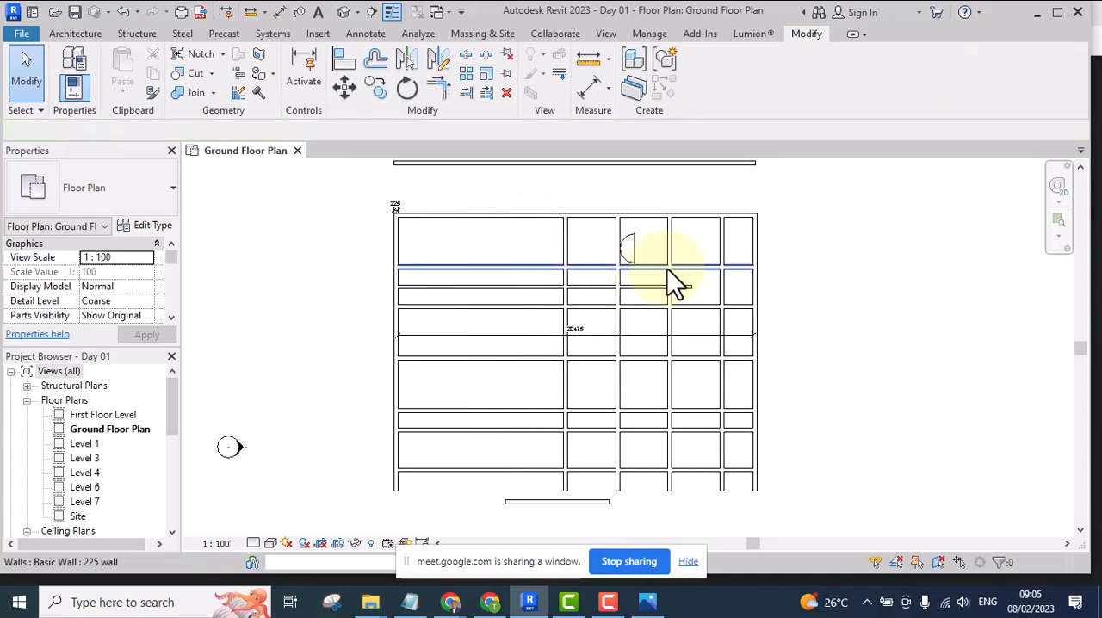
# Delete the two easternmost copied vertical walls, keeping the copy that touches the half-circle
pyautogui.scroll(3, 688, 245)
pyautogui.moveTo(769, 215); pyautogui.dragTo(623, 252)
pyautogui.press('Delete')
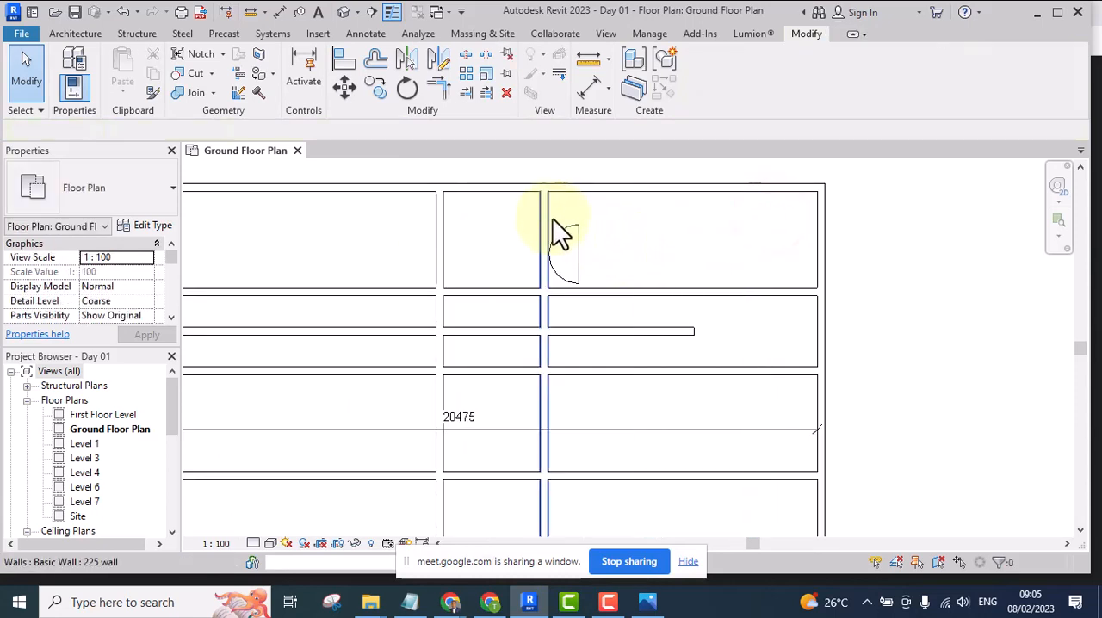
# Delete the copied vertical wall touching the half-circle and undo that deletion
pyautogui.click(543, 213)
pyautogui.press('Delete')
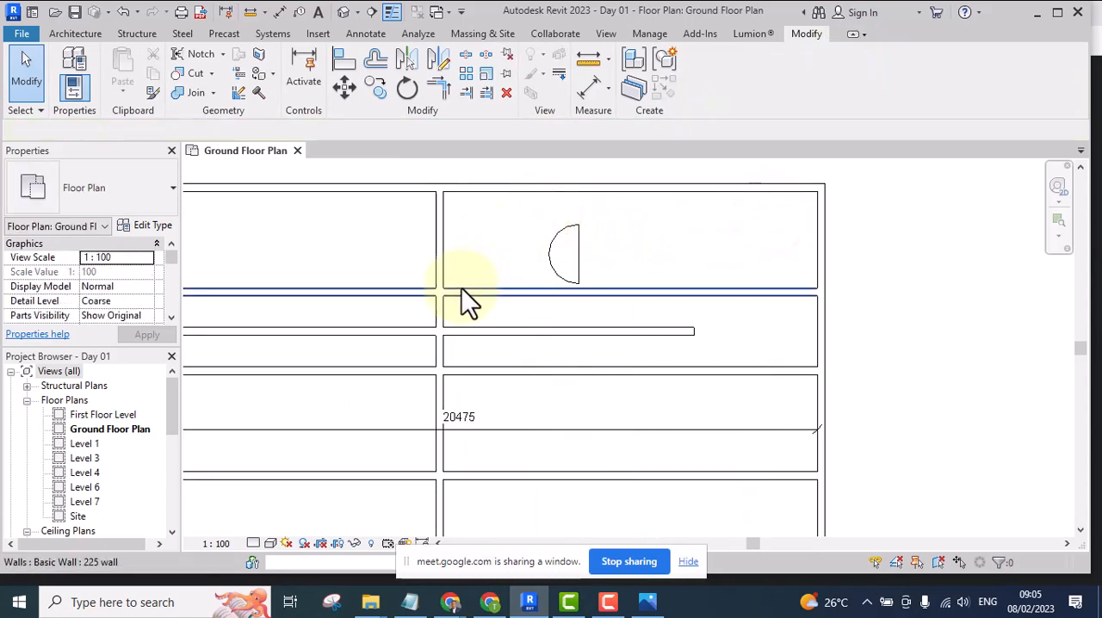
pyautogui.scroll(4, 471, 282)
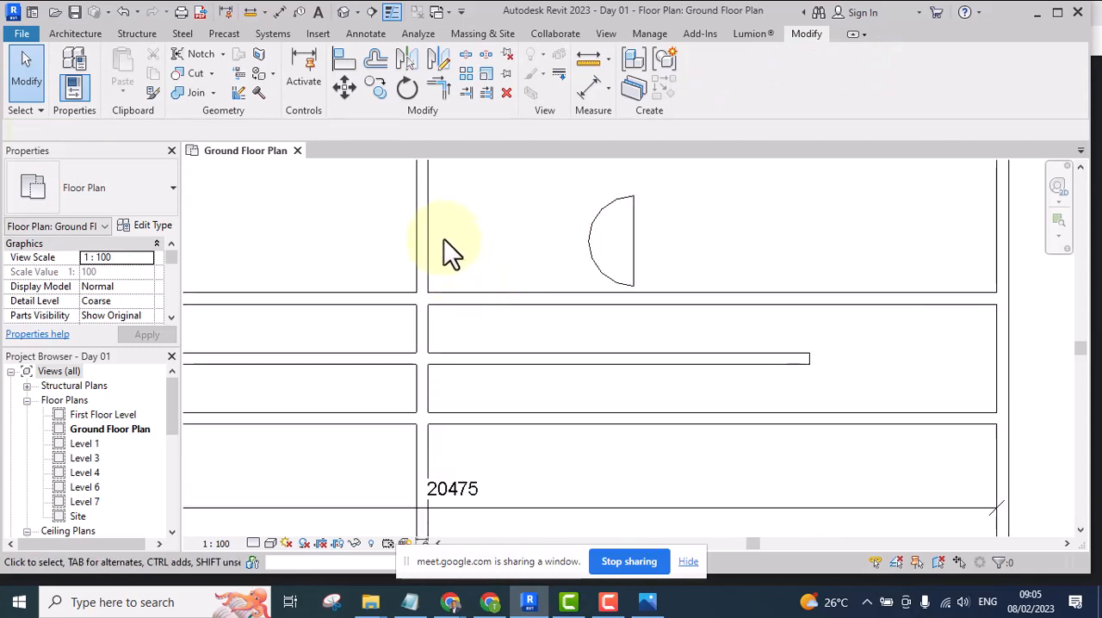
pyautogui.scroll(-3, 465, 282)
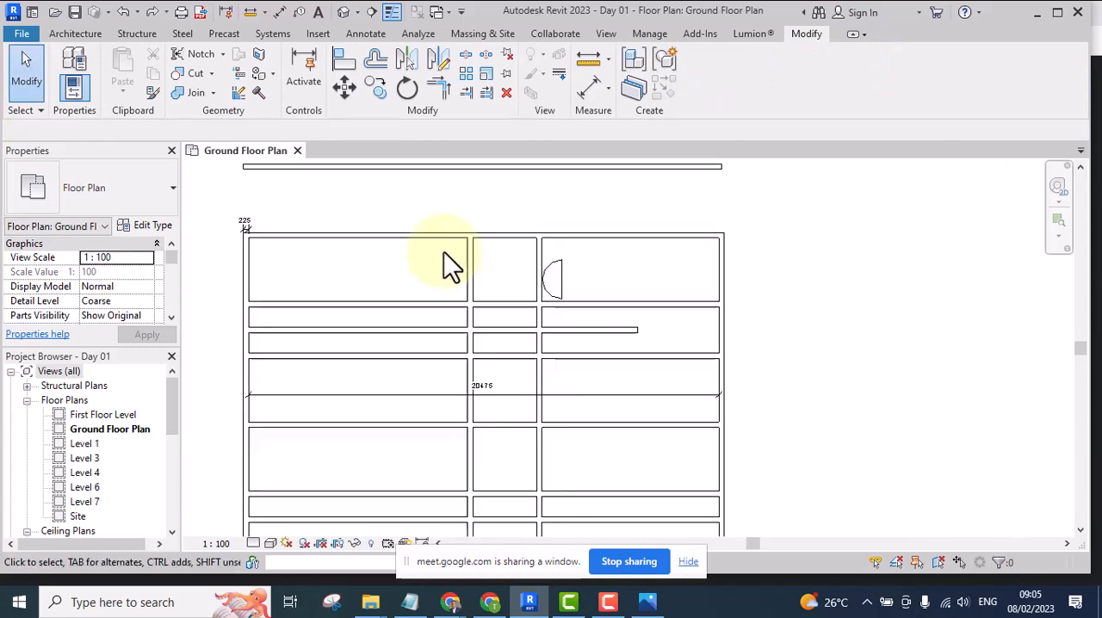
pyautogui.scroll(2, 443, 251)
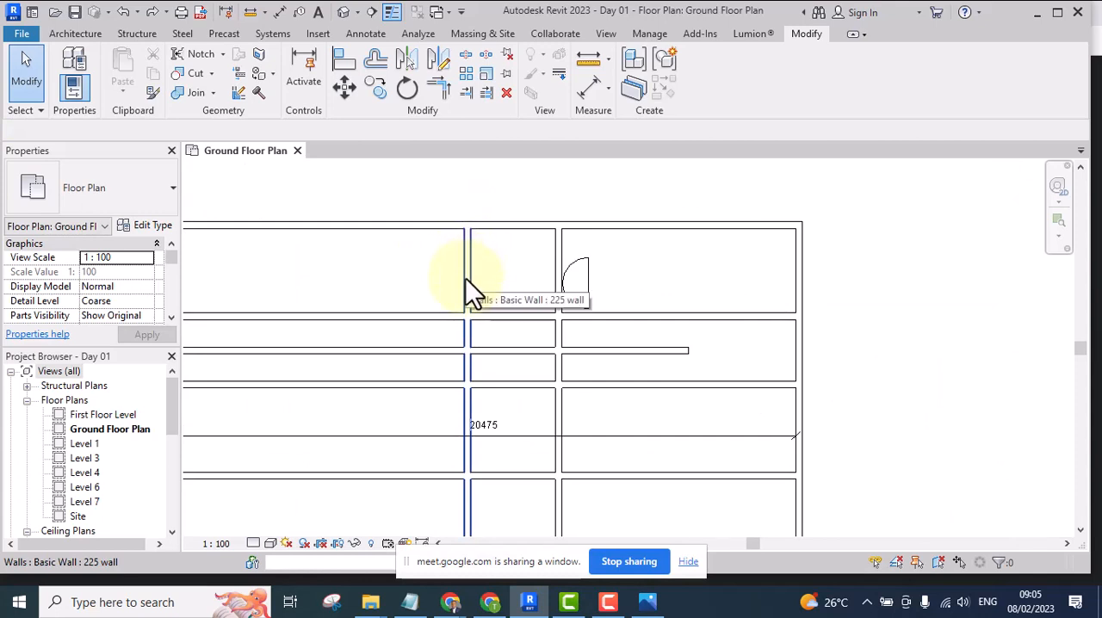
pyautogui.click(492, 260)
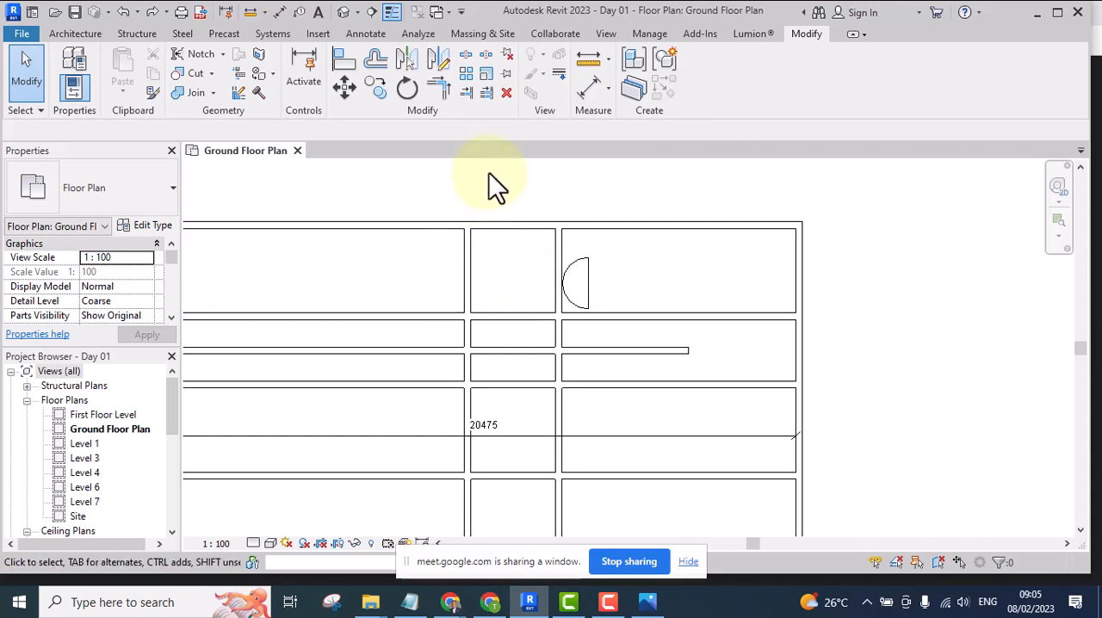
# Offset the central vertical wall itself westward twice by 3000 with Copy turned off
pyautogui.click(375, 58)
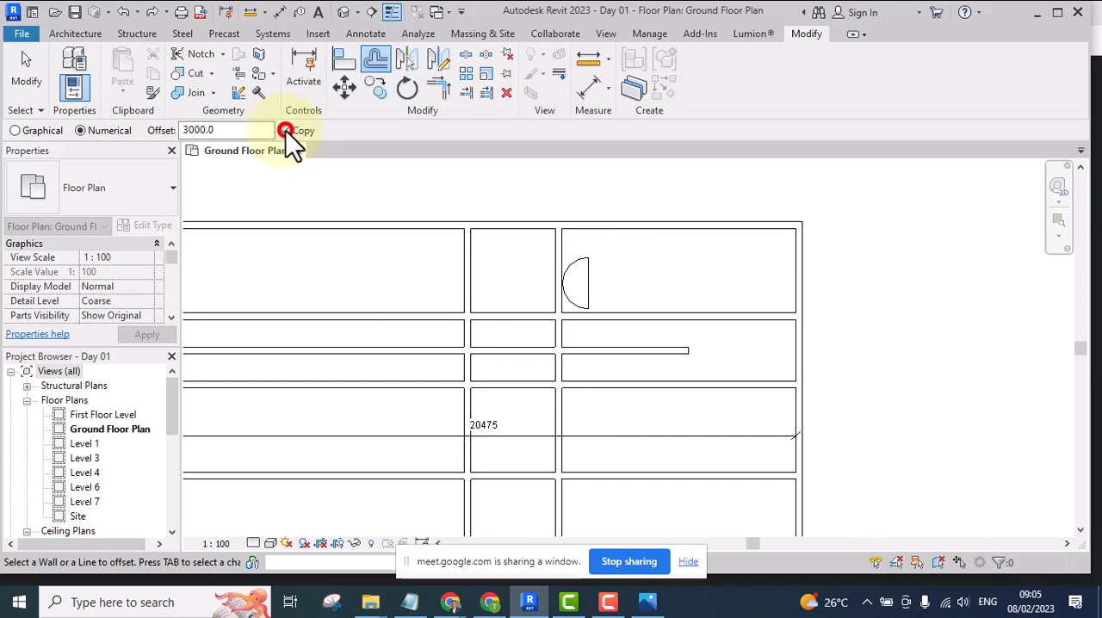
pyautogui.click(468, 279)
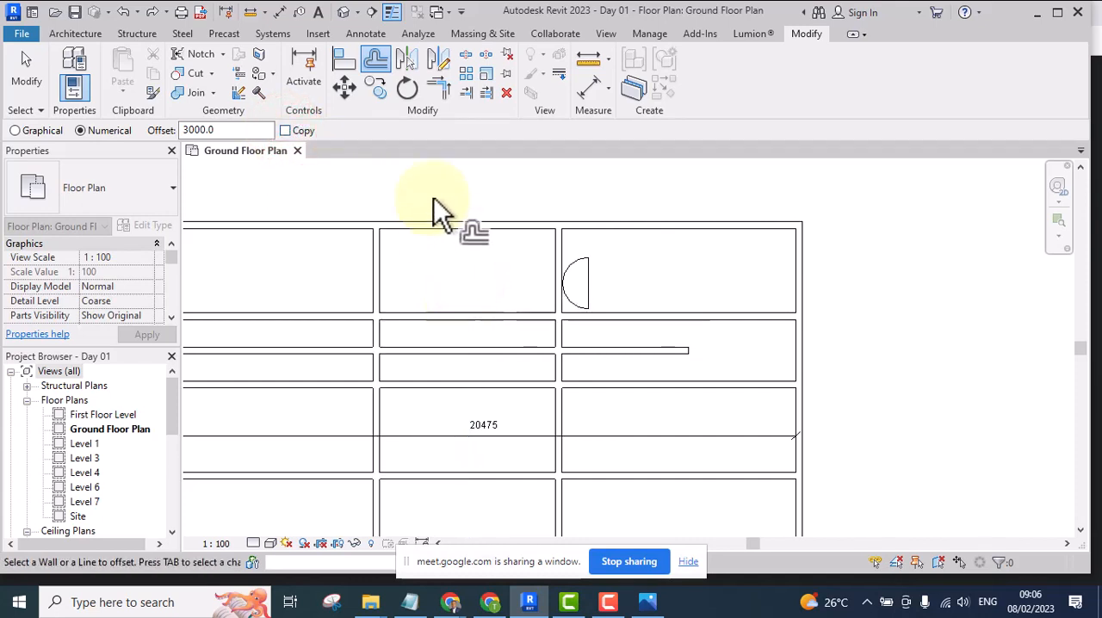
pyautogui.moveTo(482, 405); pyautogui.dragTo(504, 352, button='middle')
pyautogui.scroll(-4, 510, 360)
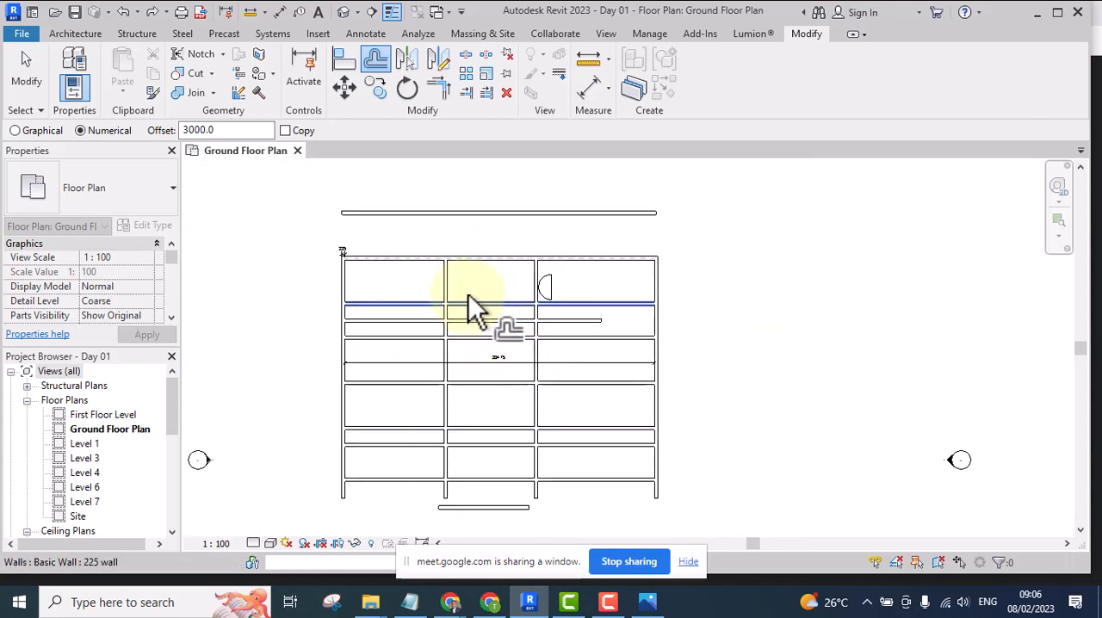
pyautogui.click(442, 280)
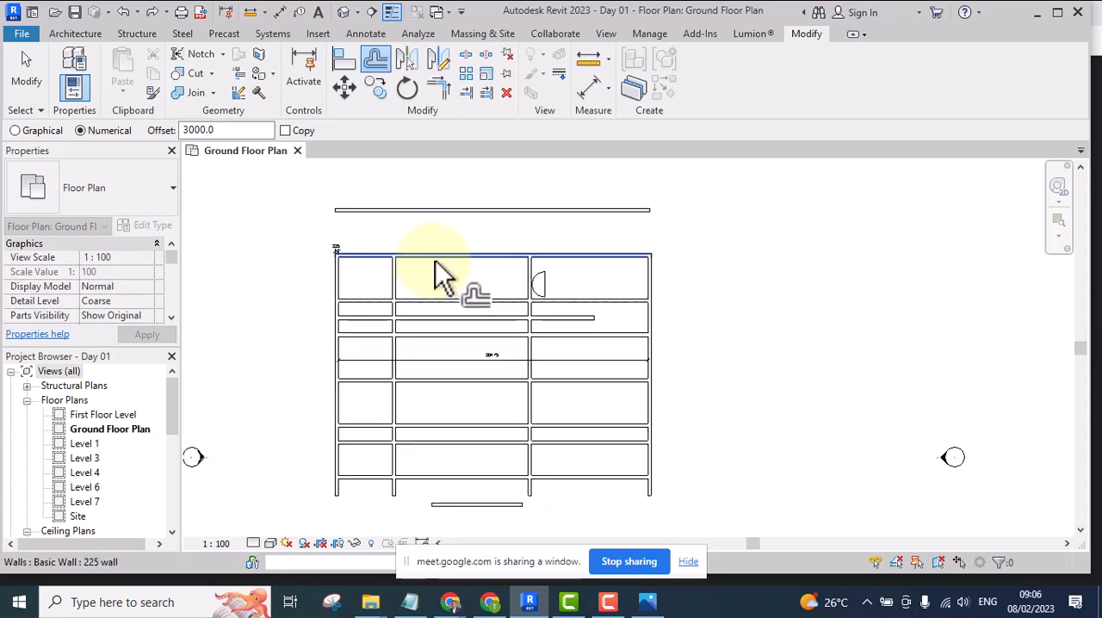
# Offset the moved vertical wall back eastward twice by 3000, still without copying
pyautogui.scroll(2, 389, 285)
pyautogui.click(381, 273)
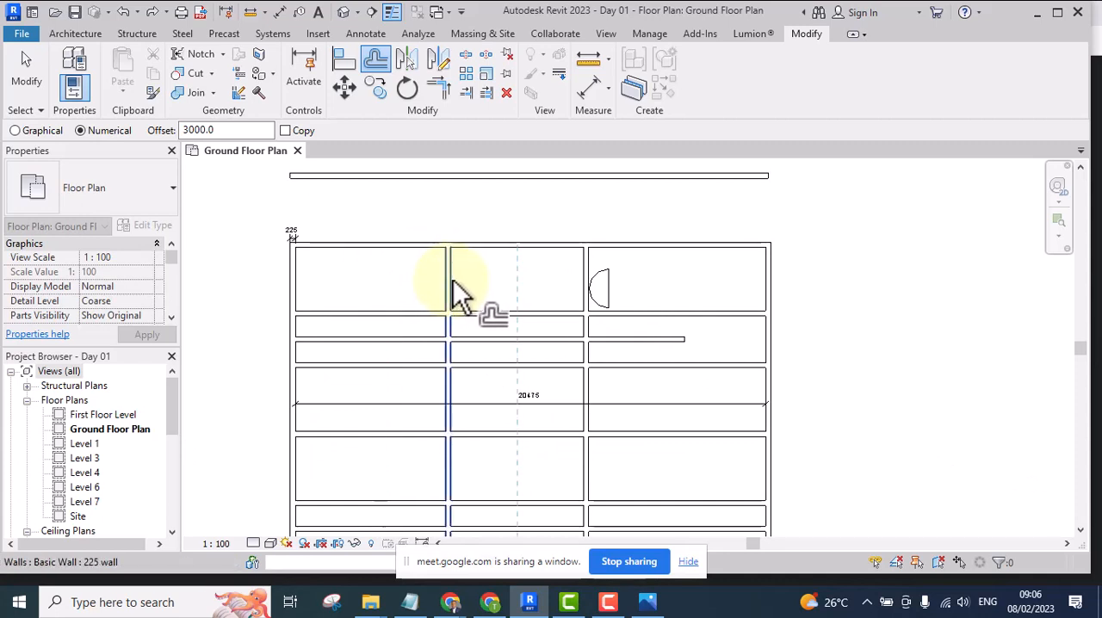
pyautogui.click(451, 282)
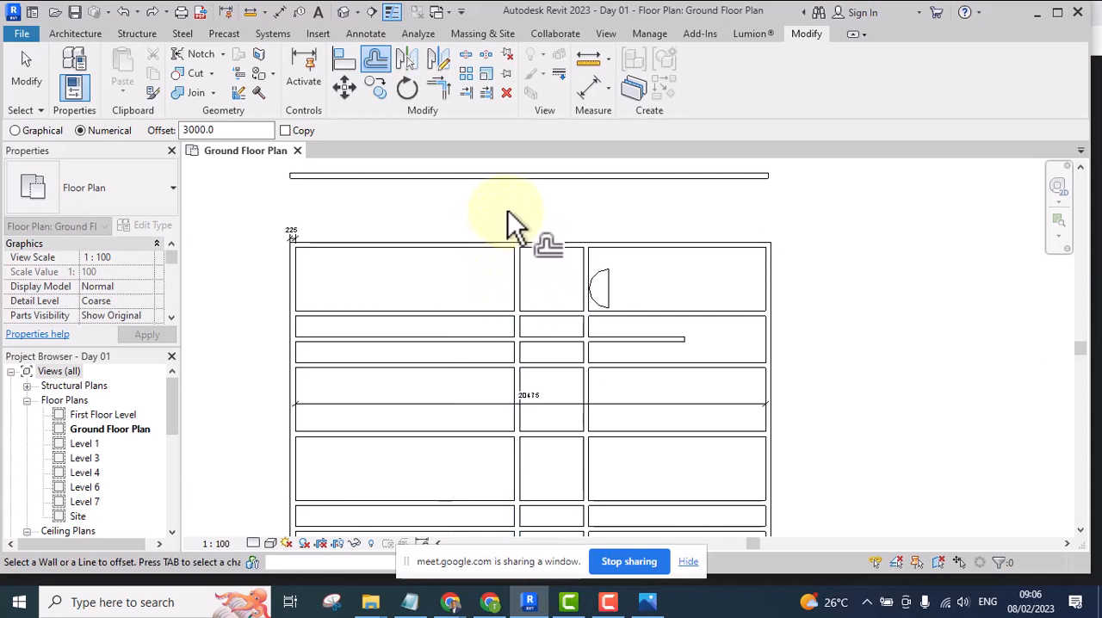
# Offset the half-circle's arc inward by 100 with Copy turned on, repeating from each new arc to make three concentric arcs
pyautogui.click(603, 214)
pyautogui.scroll(5, 604, 233)
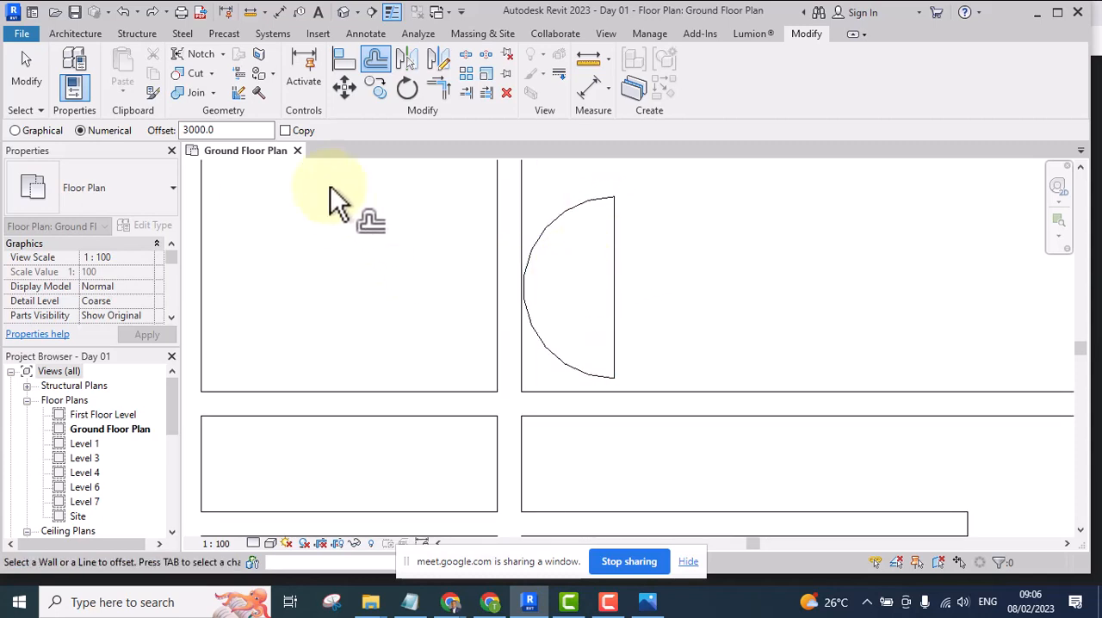
pyautogui.moveTo(221, 130); pyautogui.dragTo(181, 133)
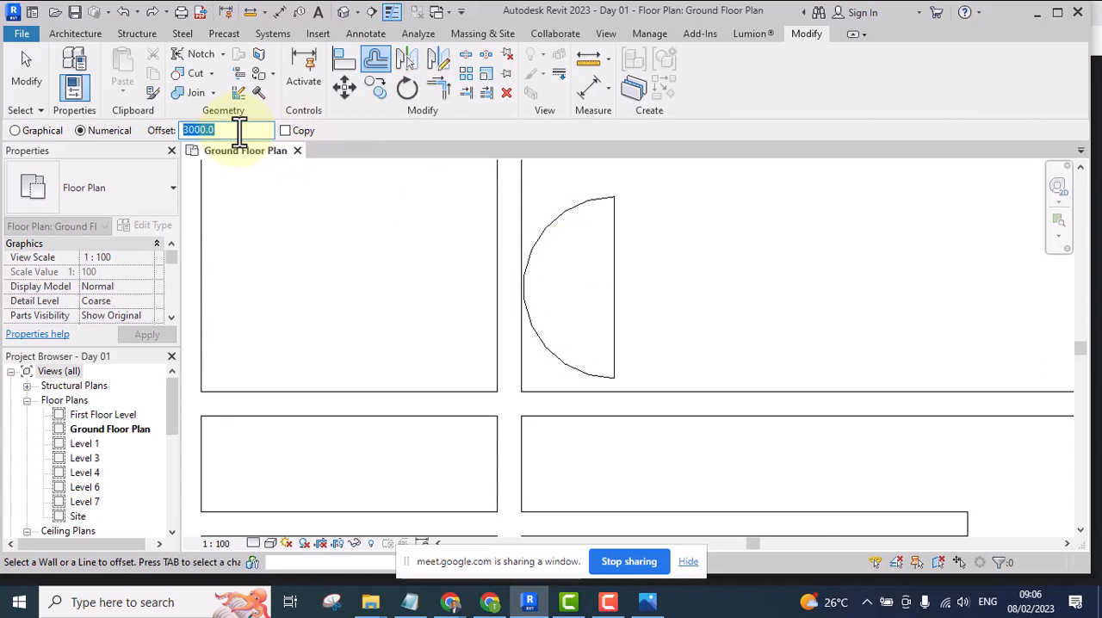
pyautogui.write('100')
pyautogui.click(285, 130)
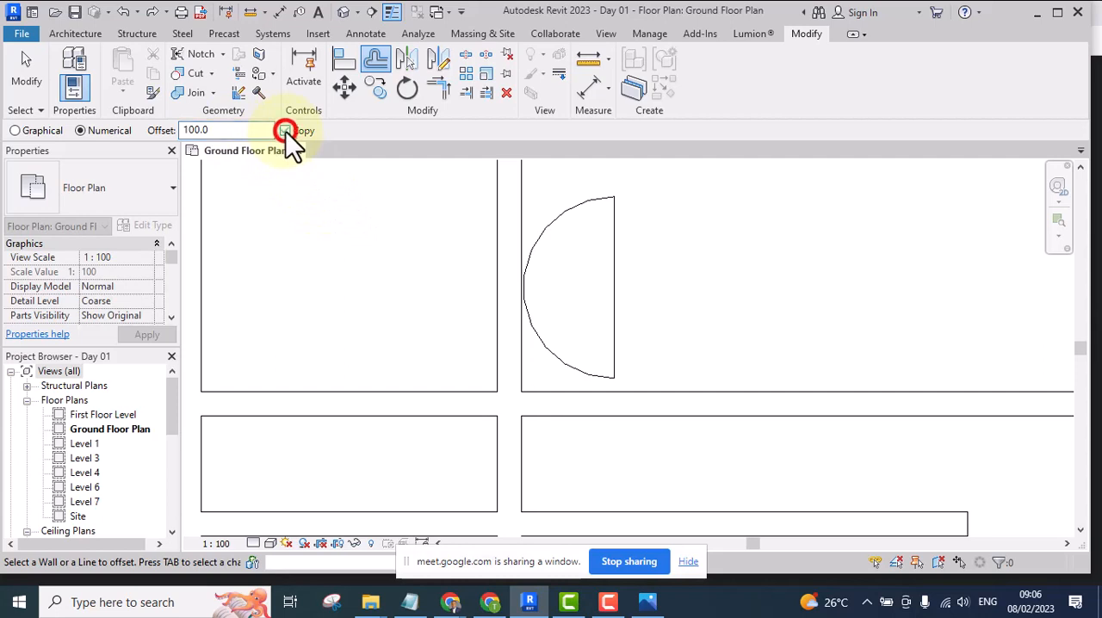
pyautogui.scroll(1, 526, 228)
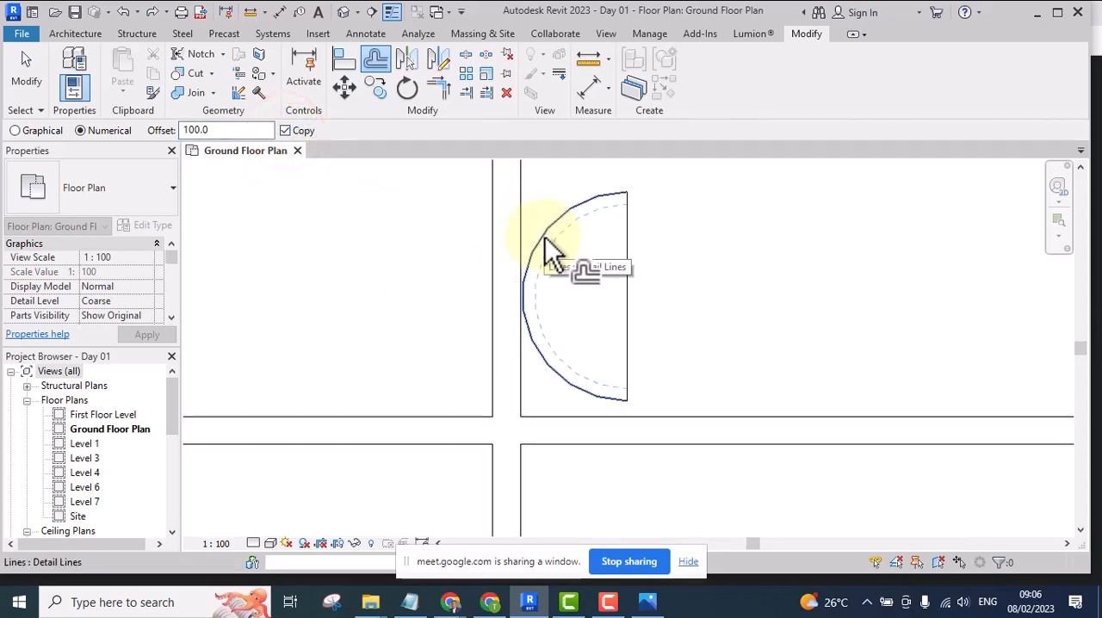
pyautogui.click(543, 237)
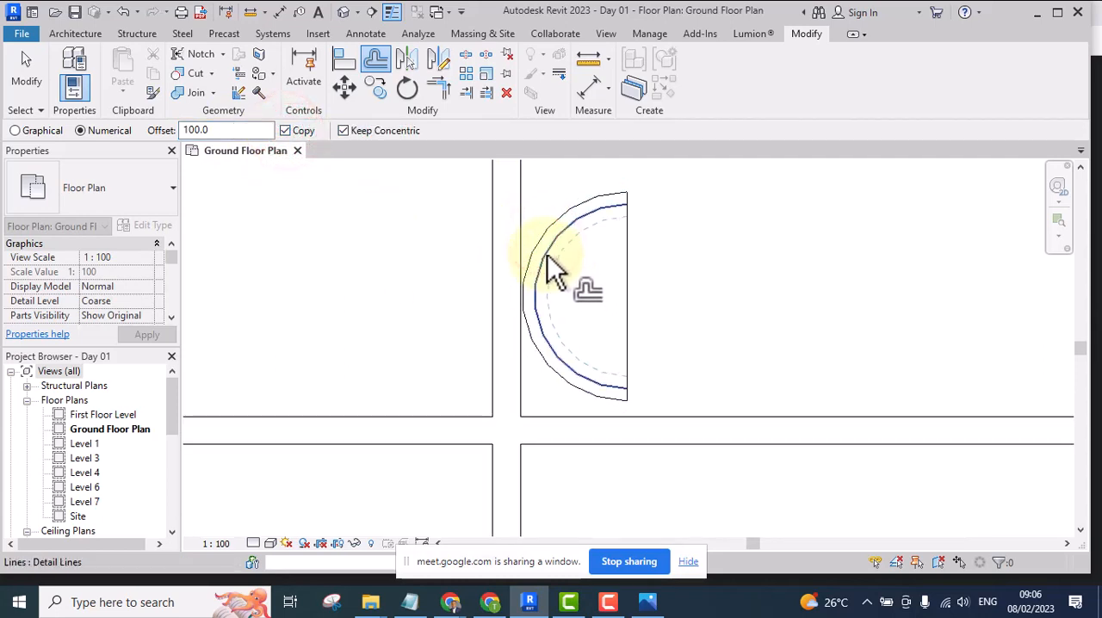
pyautogui.click(551, 267)
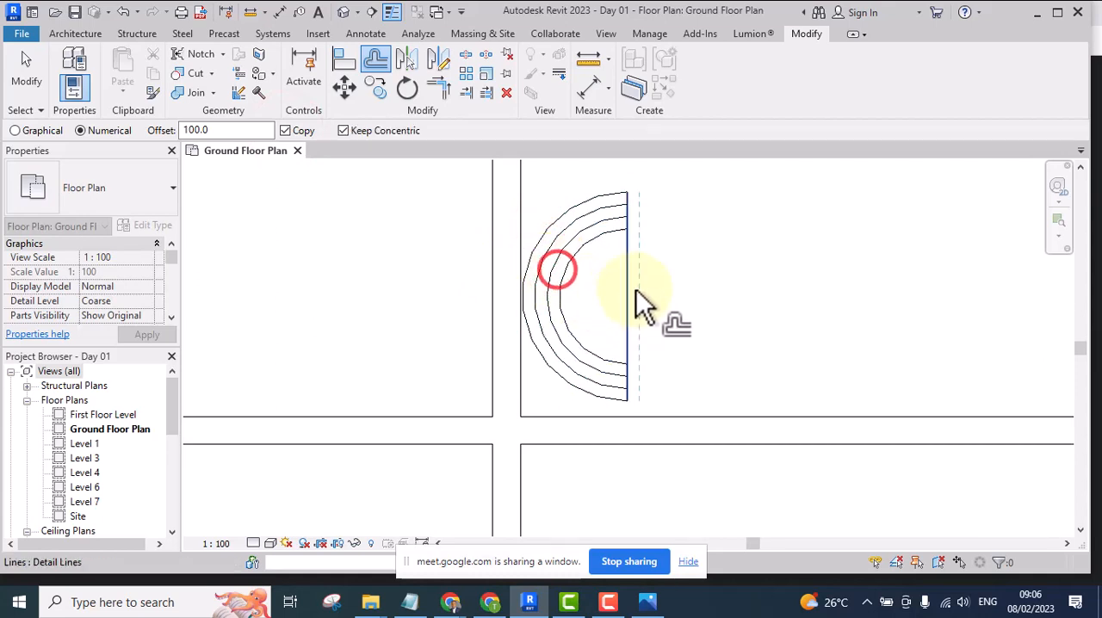
pyautogui.scroll(-2, 585, 280)
pyautogui.scroll(3, 574, 274)
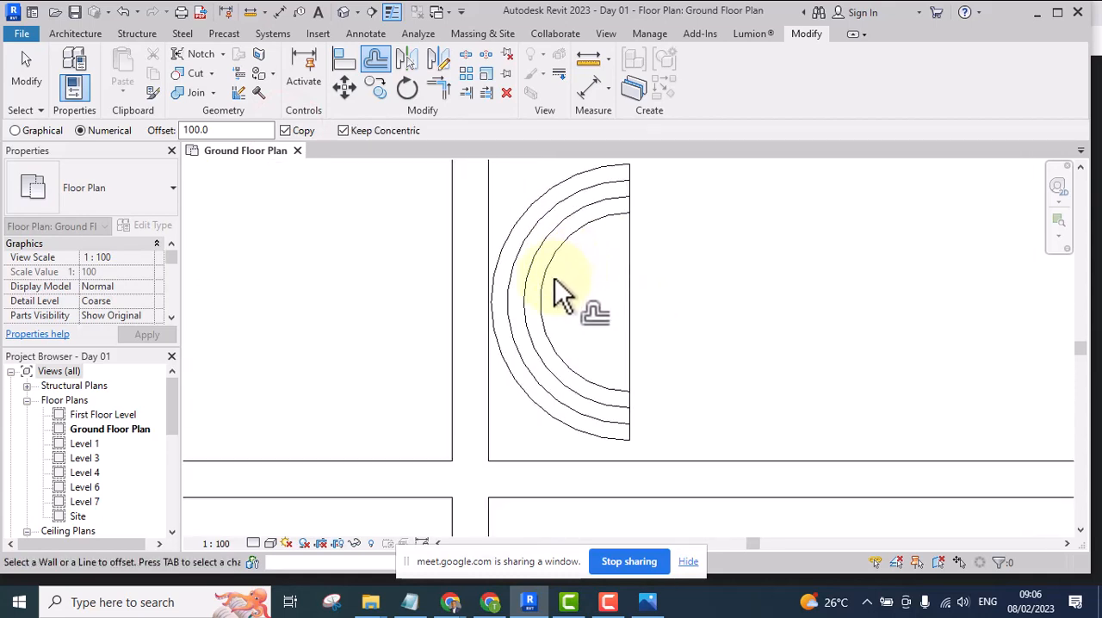
# End the offset command and delete the three inner concentric arcs
pyautogui.press('Escape')
pyautogui.moveTo(573, 255); pyautogui.dragTo(512, 298)
pyautogui.press('Delete')
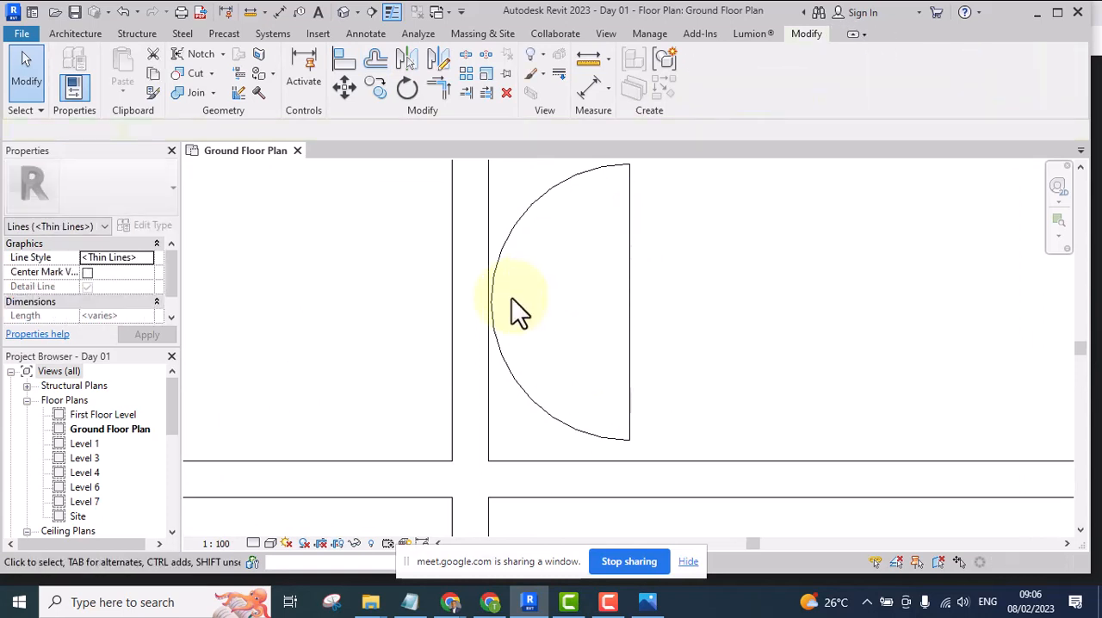
# Offset the half-circle's arc inward by 100 three times with Copy off, and offset its straight side outward by 100
pyautogui.click(377, 60)
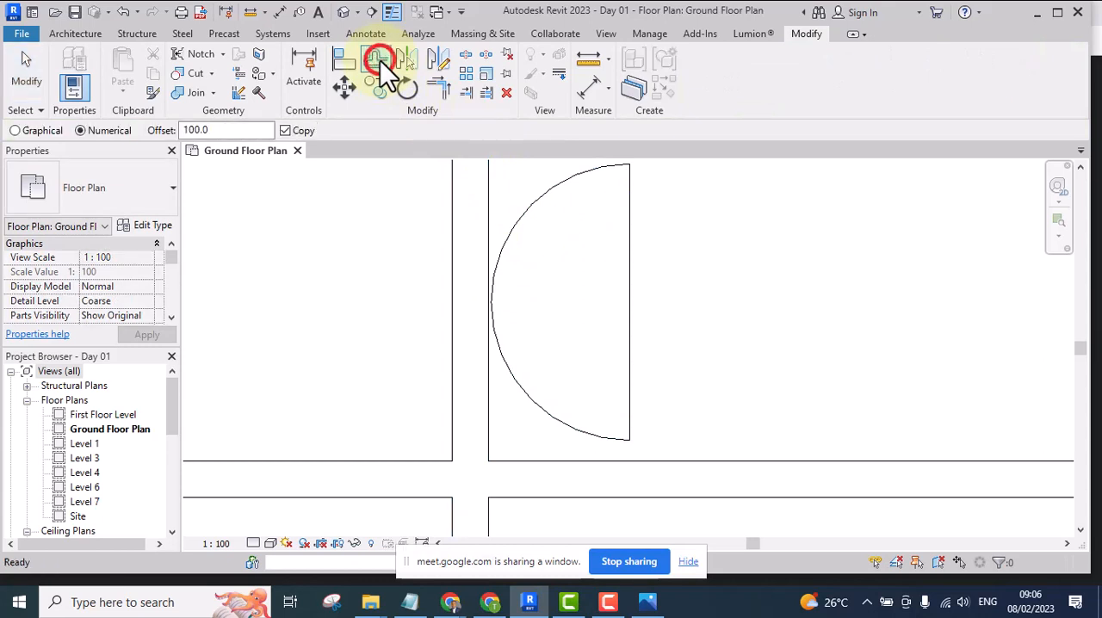
pyautogui.click(286, 130)
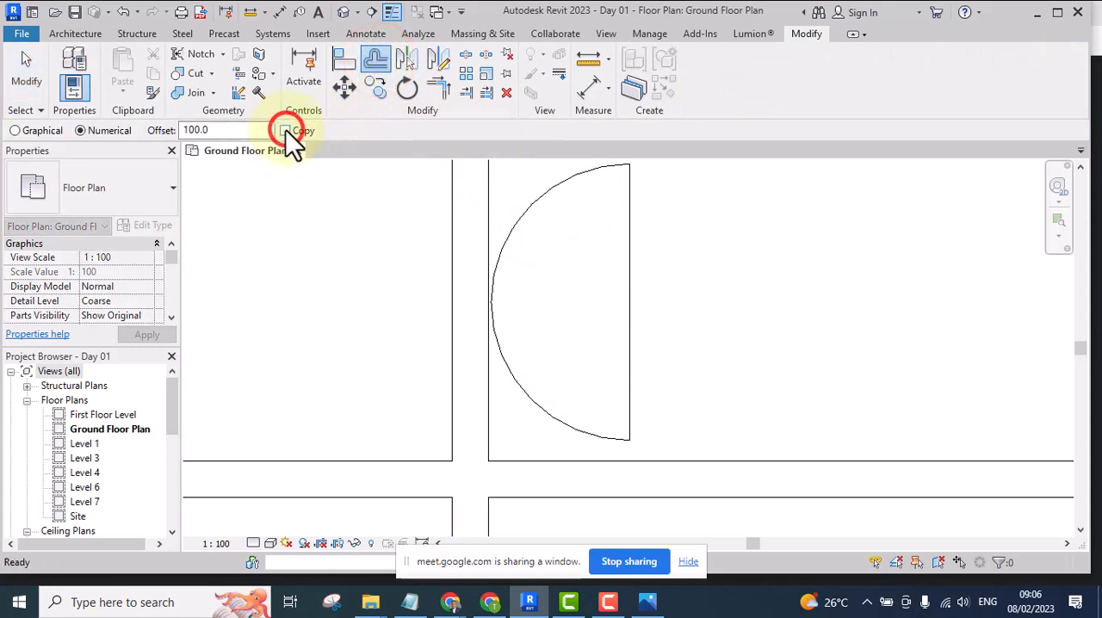
pyautogui.click(508, 247)
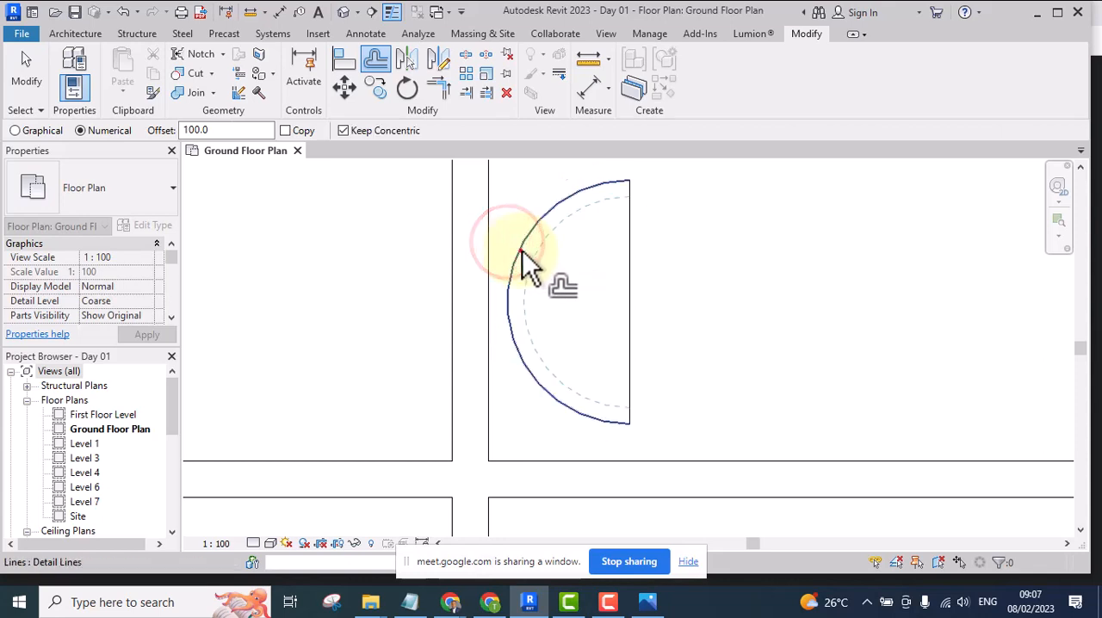
pyautogui.click(521, 253)
pyautogui.click(529, 265)
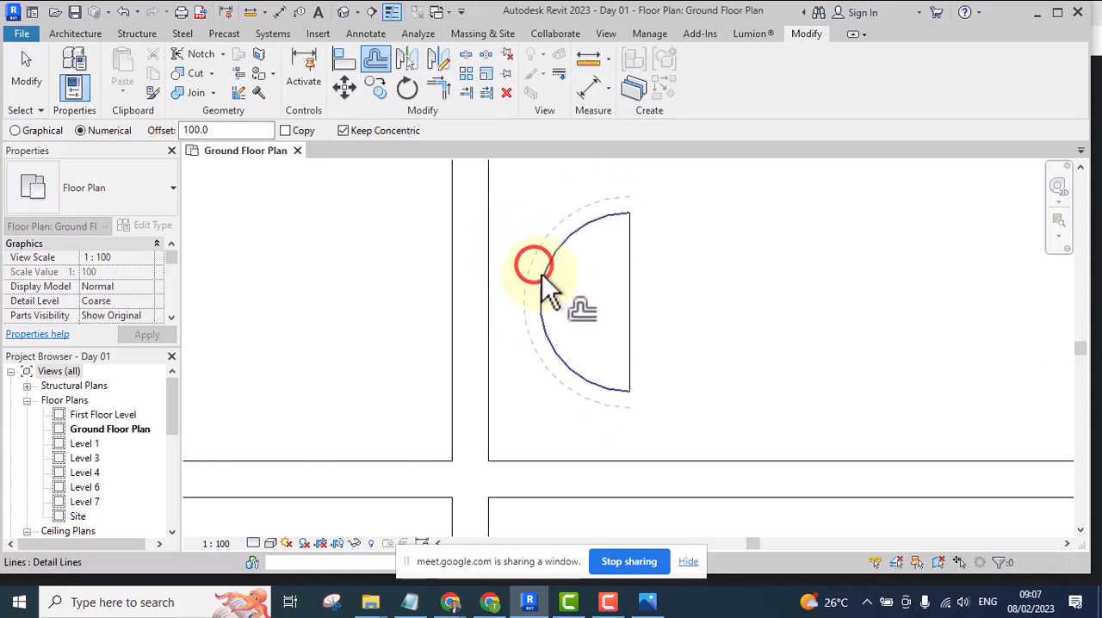
pyautogui.click(633, 285)
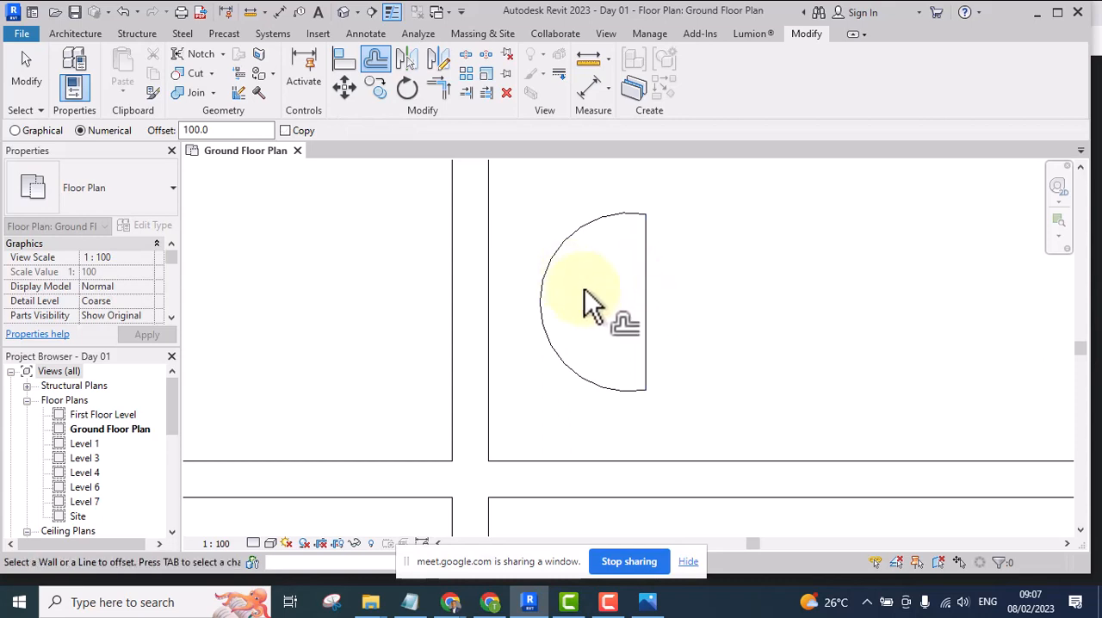
# Switch the offset to Graphical with Copy off and offset the arc inward by 100 from its midpoint
pyautogui.moveTo(576, 283); pyautogui.dragTo(514, 250, button='middle')
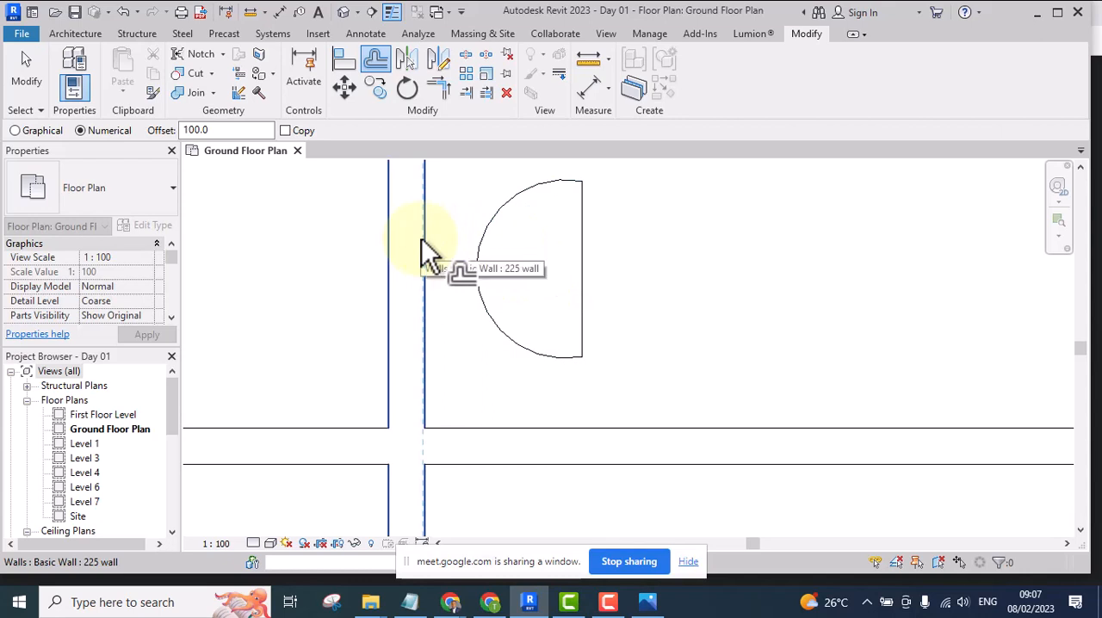
pyautogui.moveTo(531, 252); pyautogui.dragTo(464, 255, button='middle')
pyautogui.scroll(4, 517, 261)
pyautogui.scroll(3, 425, 259)
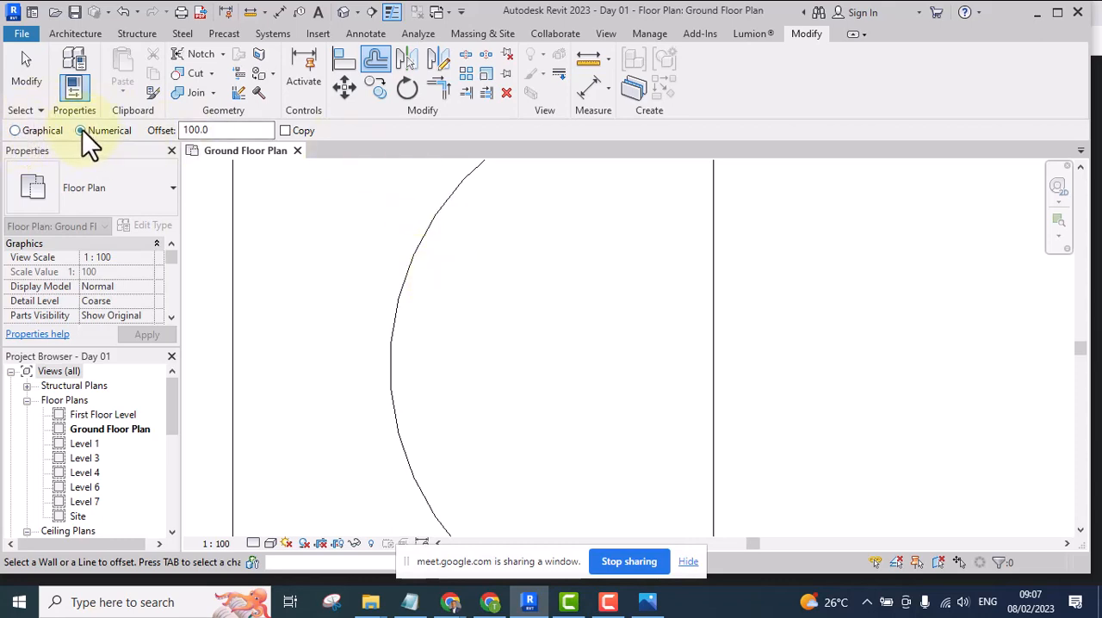
pyautogui.click(16, 131)
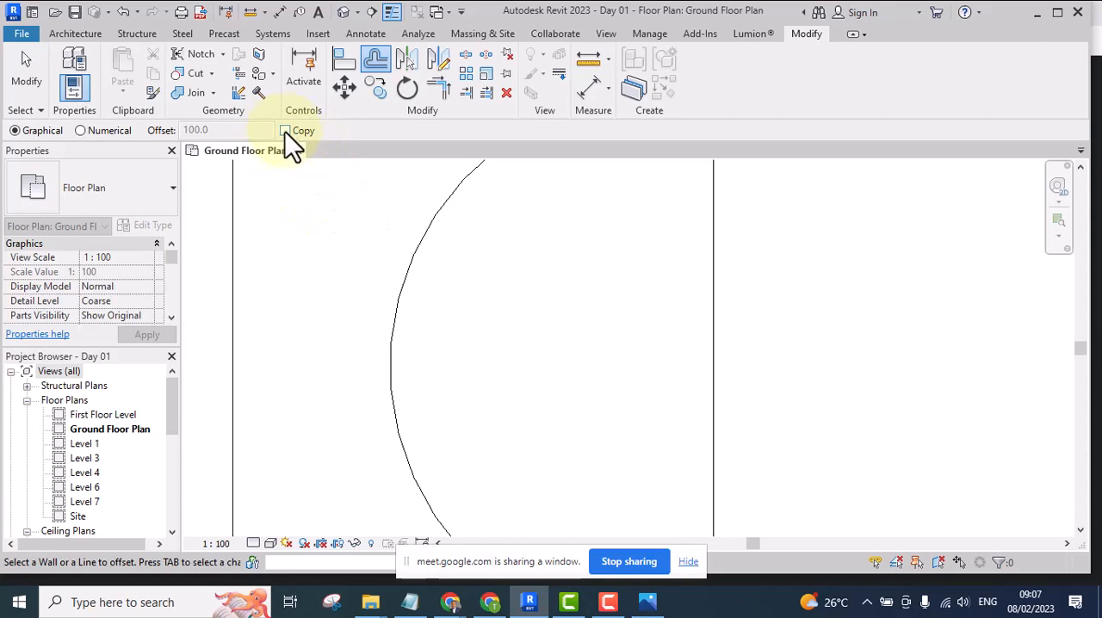
pyautogui.moveTo(473, 332); pyautogui.dragTo(378, 262, button='middle')
pyautogui.scroll(-1, 310, 303)
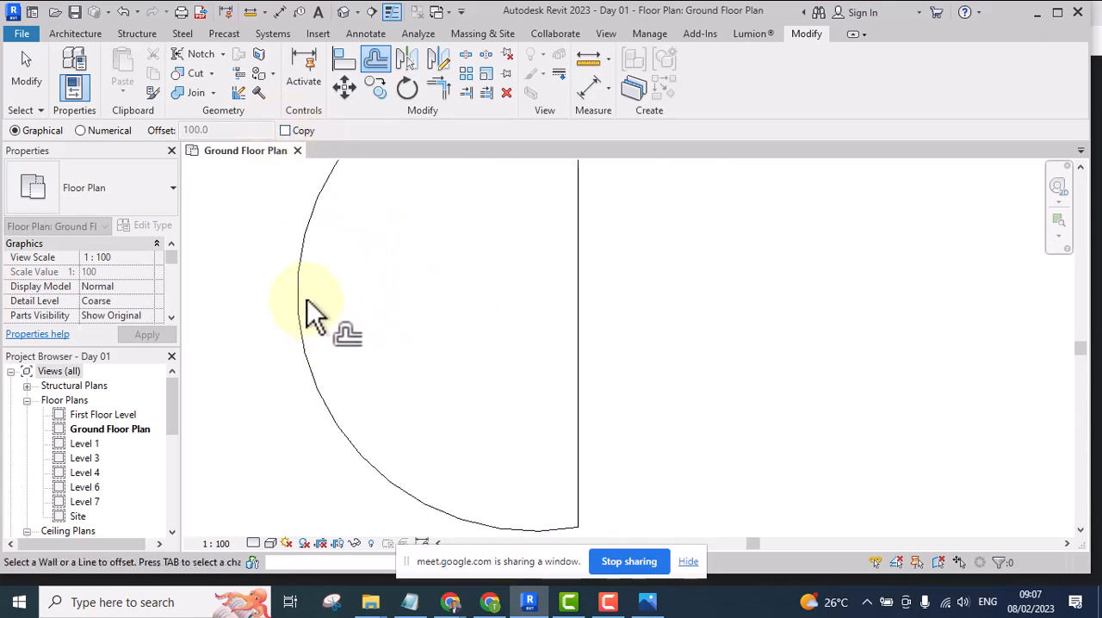
pyautogui.scroll(2, 315, 305)
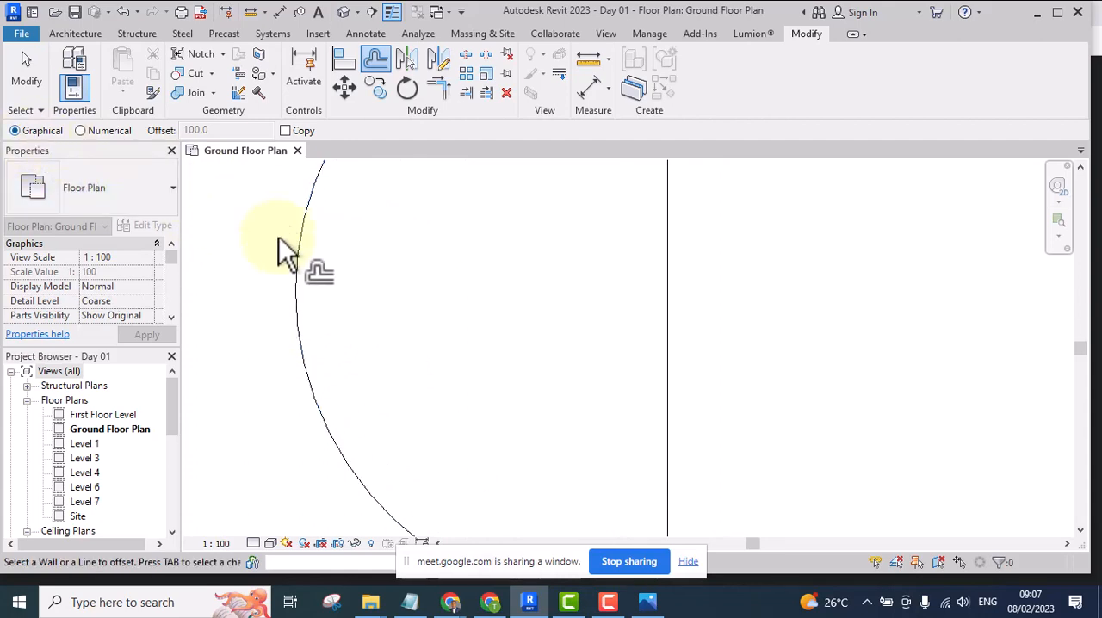
pyautogui.click(297, 290)
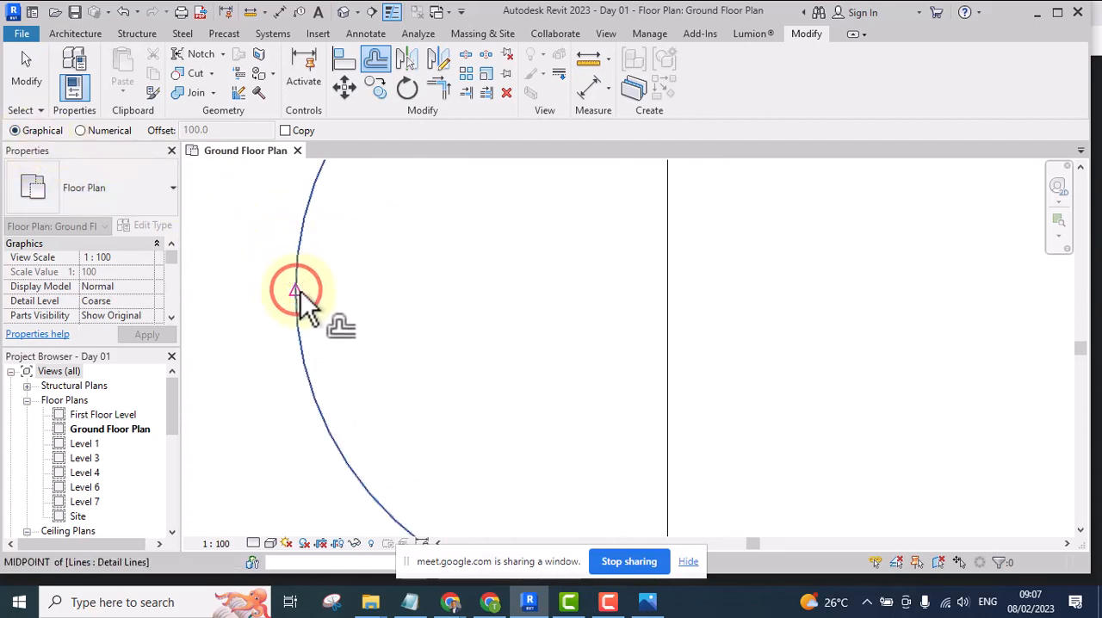
pyautogui.moveTo(345, 315); pyautogui.dragTo(381, 361, button='middle')
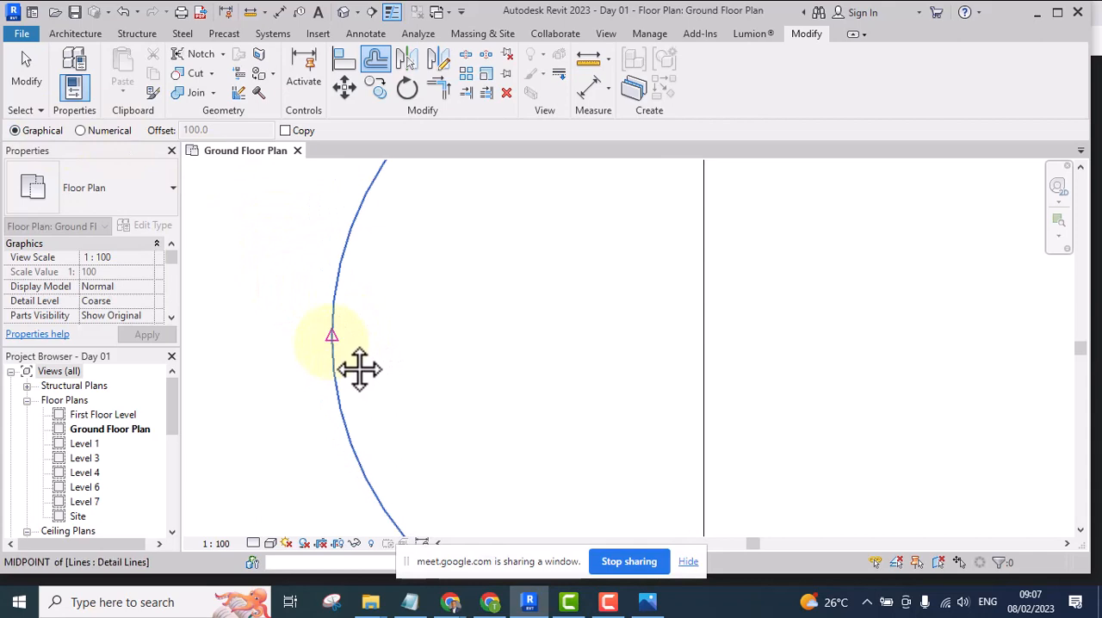
pyautogui.click(332, 335)
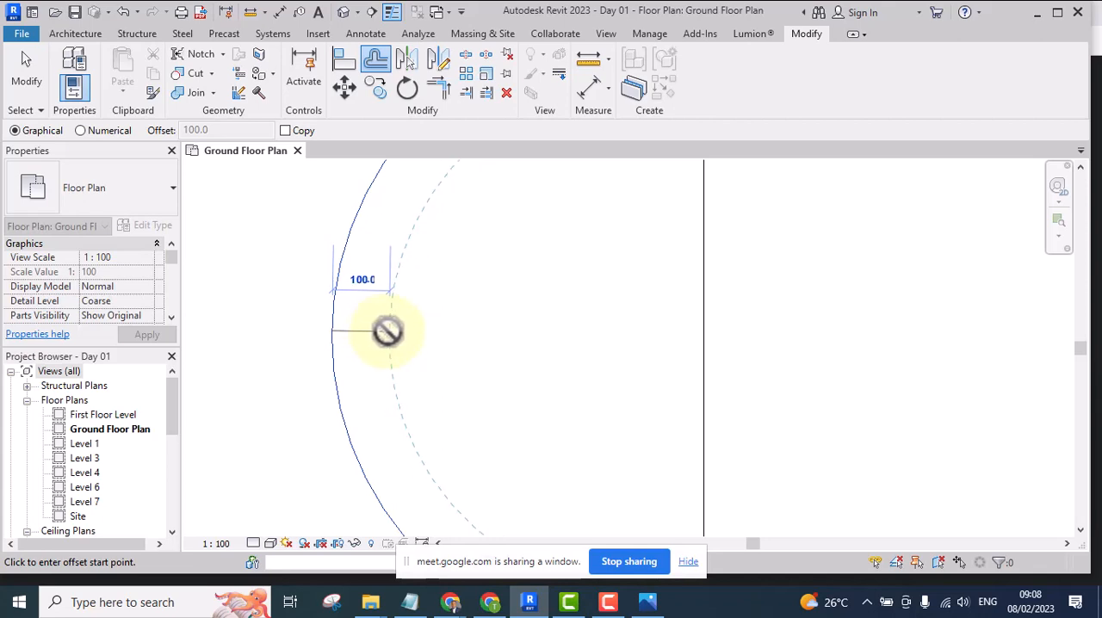
pyautogui.click(388, 332)
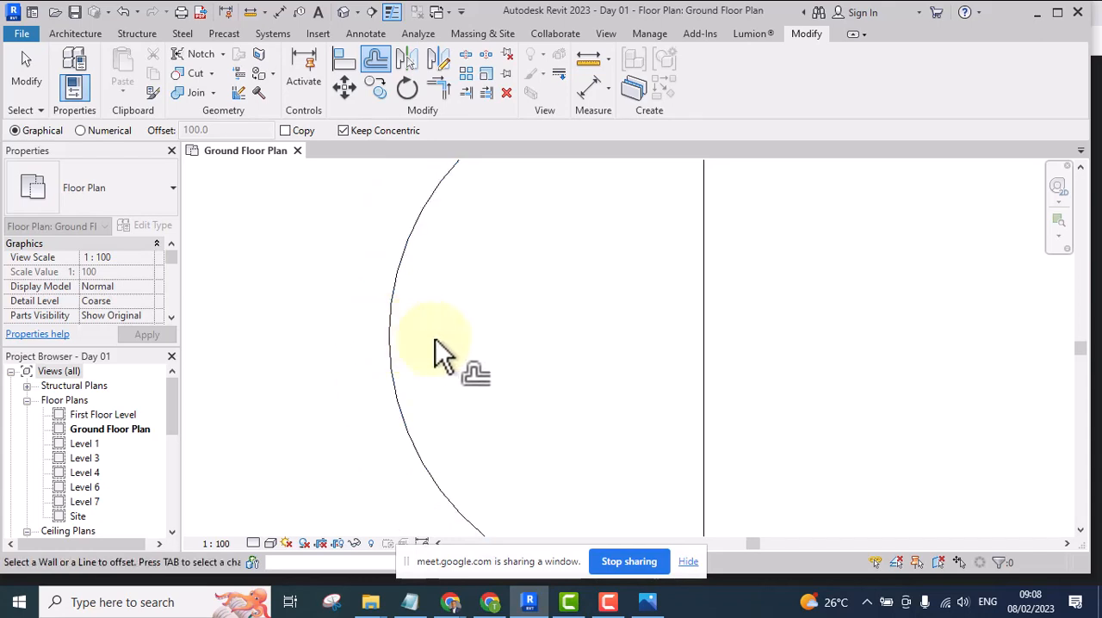
# Turn Copy on, graphically offset a copy of the arc outward by 120, and end the offset command
pyautogui.click(285, 130)
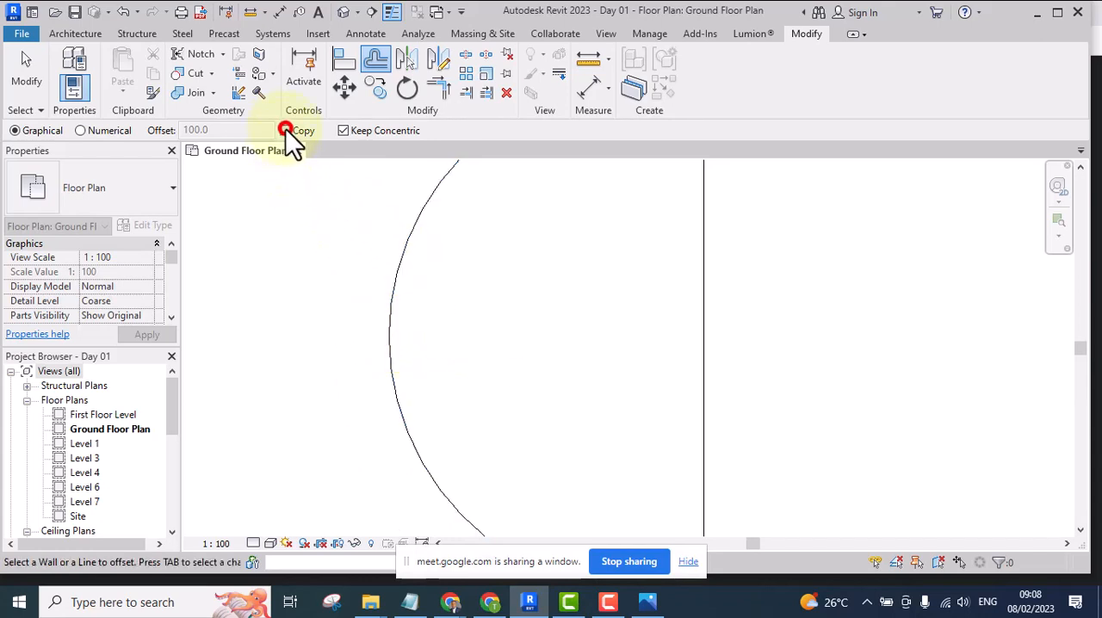
pyautogui.click(389, 320)
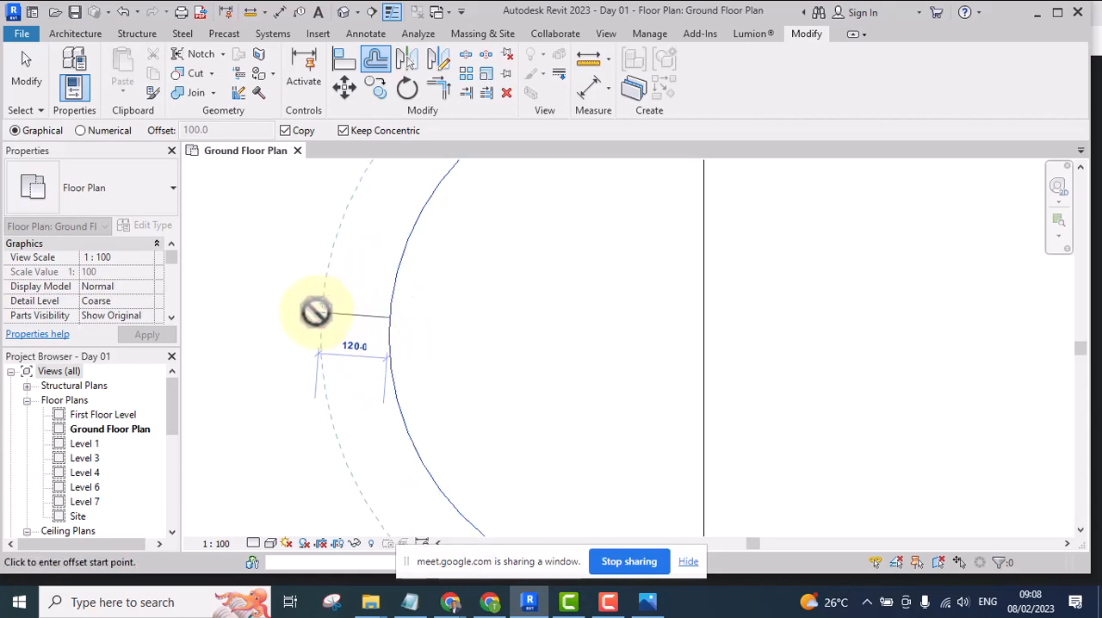
pyautogui.click(316, 312)
pyautogui.scroll(-1, 428, 313)
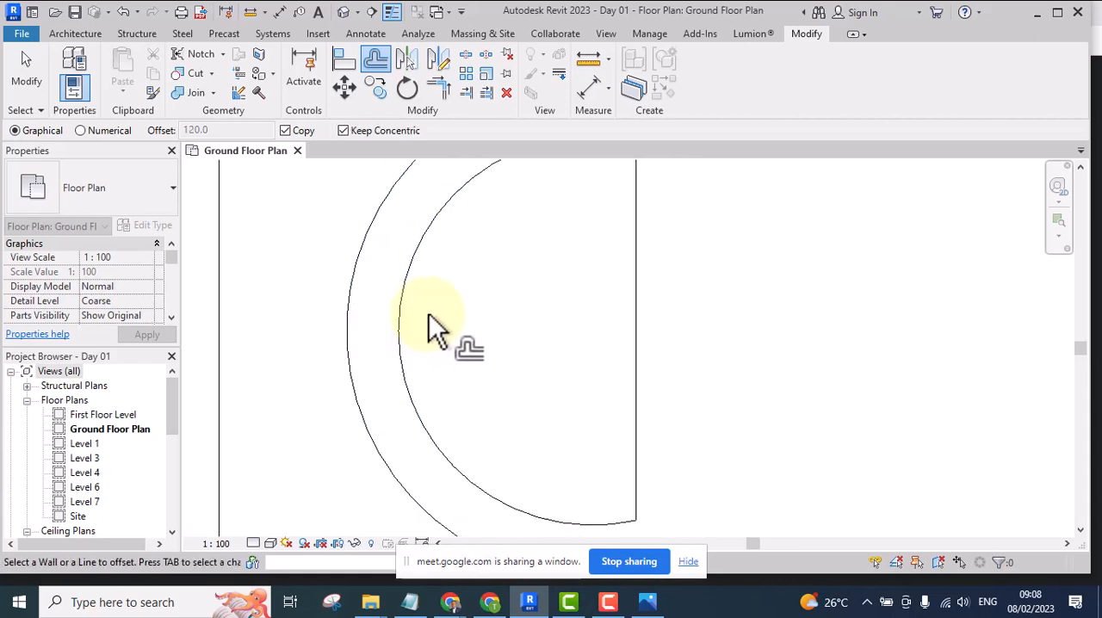
pyautogui.press('Escape')
pyautogui.press('Escape')
pyautogui.scroll(-2, 431, 332)
pyautogui.scroll(1, 405, 307)
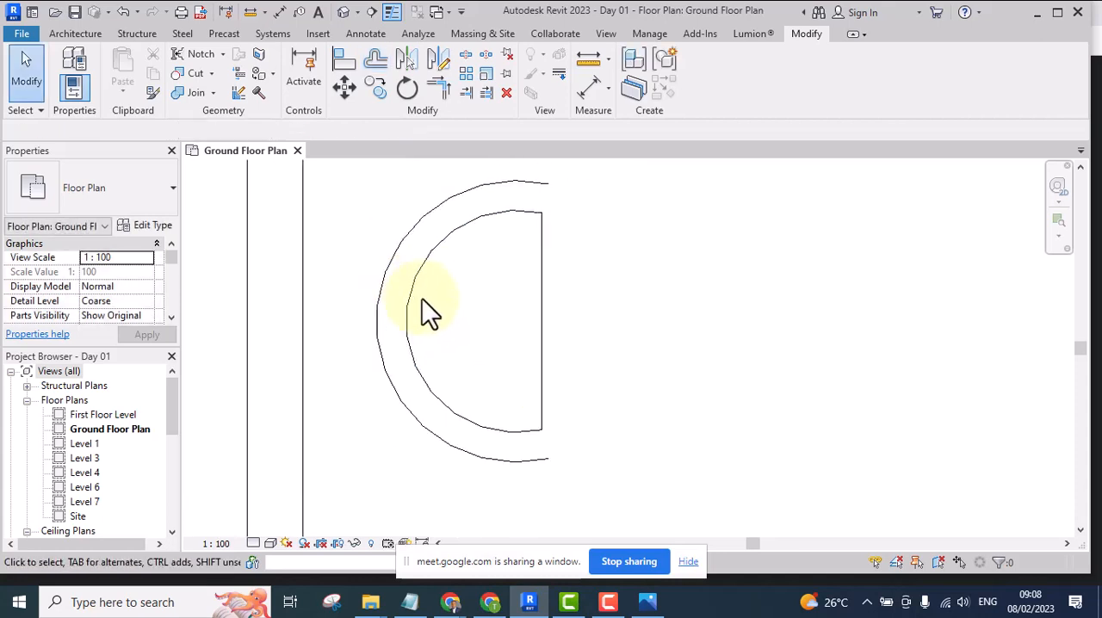
pyautogui.scroll(2, 419, 298)
pyautogui.moveTo(422, 309); pyautogui.dragTo(373, 323, button='middle')
pyautogui.scroll(-2, 374, 324)
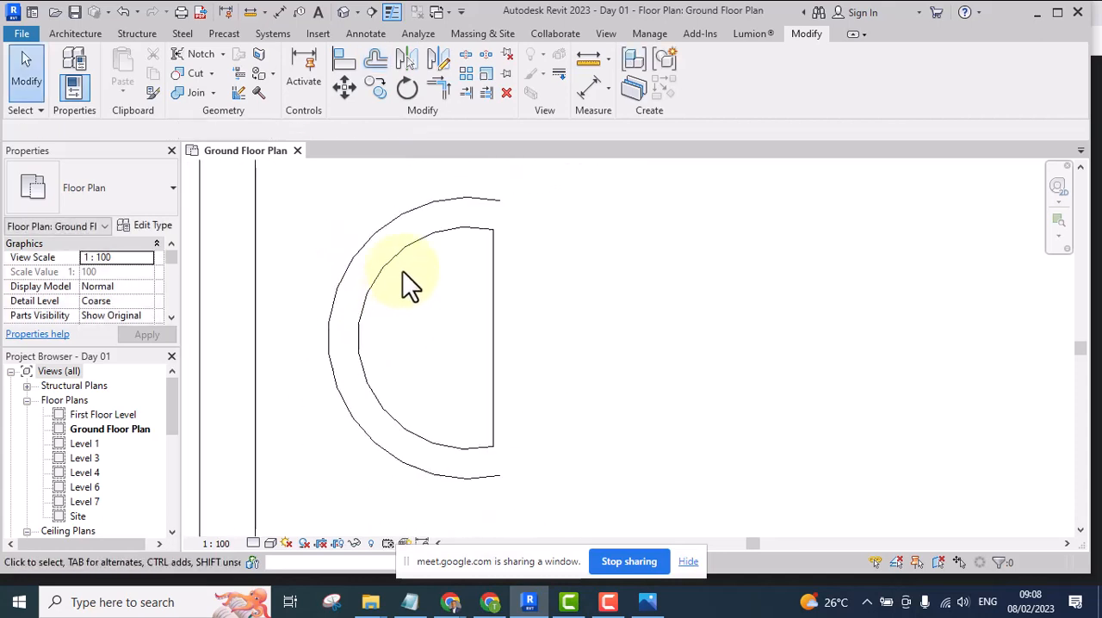
pyautogui.scroll(-1, 403, 274)
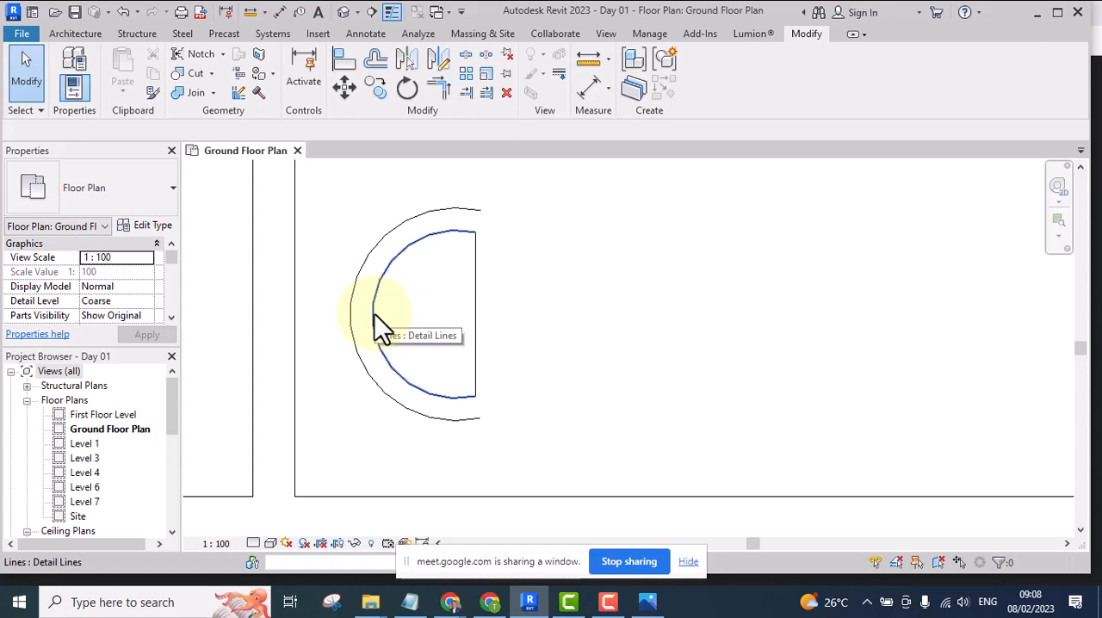
pyautogui.scroll(-2, 557, 260)
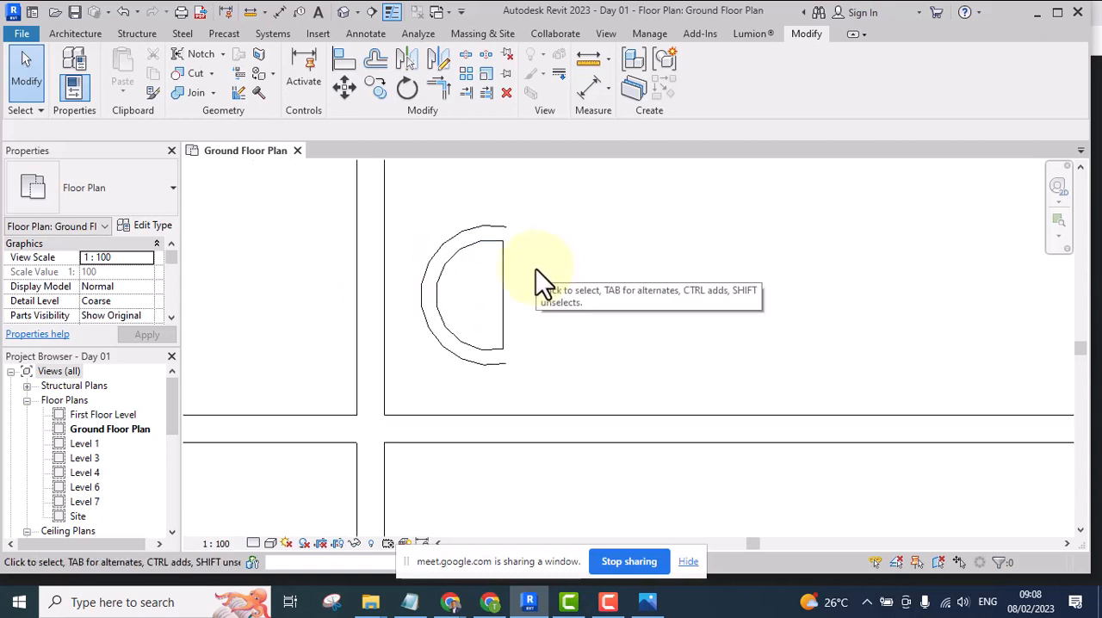
pyautogui.scroll(3, 508, 276)
pyautogui.scroll(-1, 505, 282)
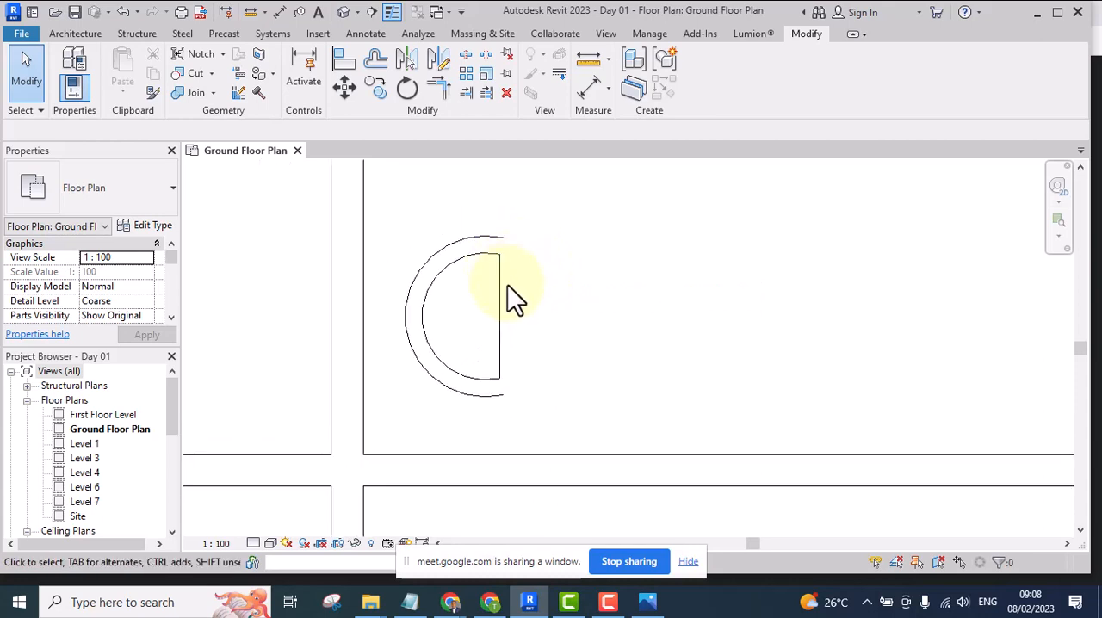
pyautogui.scroll(-5, 533, 293)
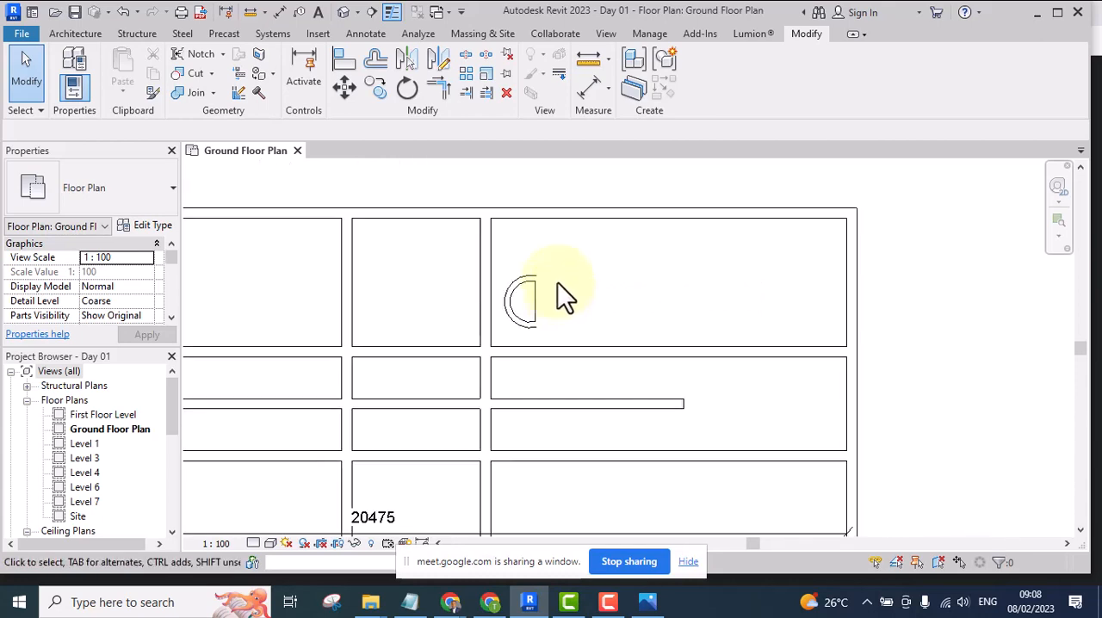
pyautogui.moveTo(560, 295); pyautogui.dragTo(561, 331, button='middle')
pyautogui.scroll(4, 499, 357)
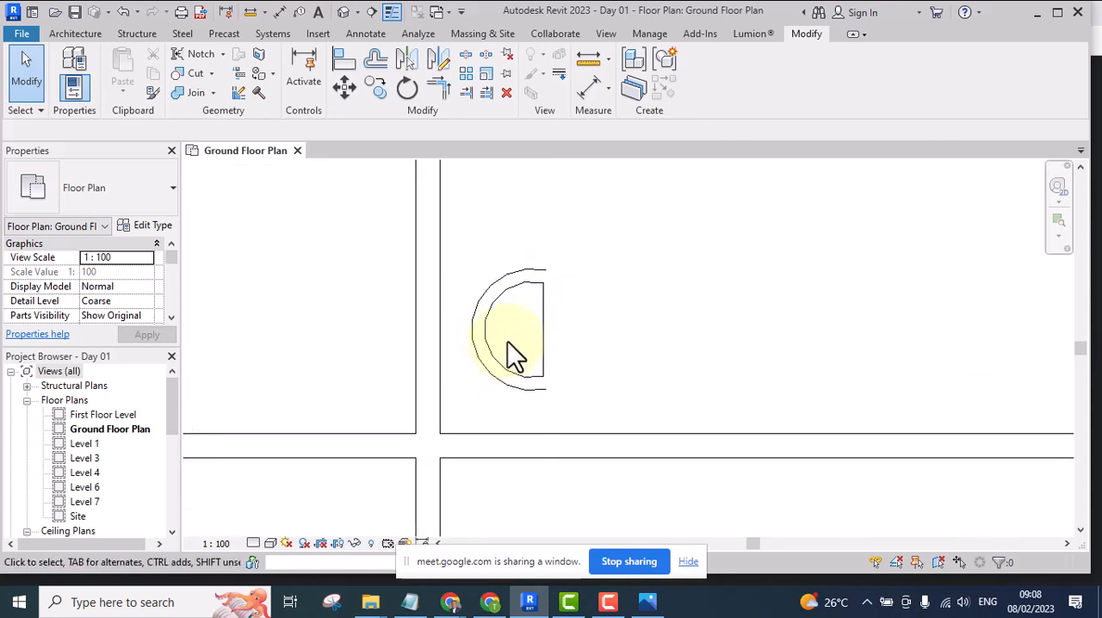
pyautogui.scroll(-5, 504, 355)
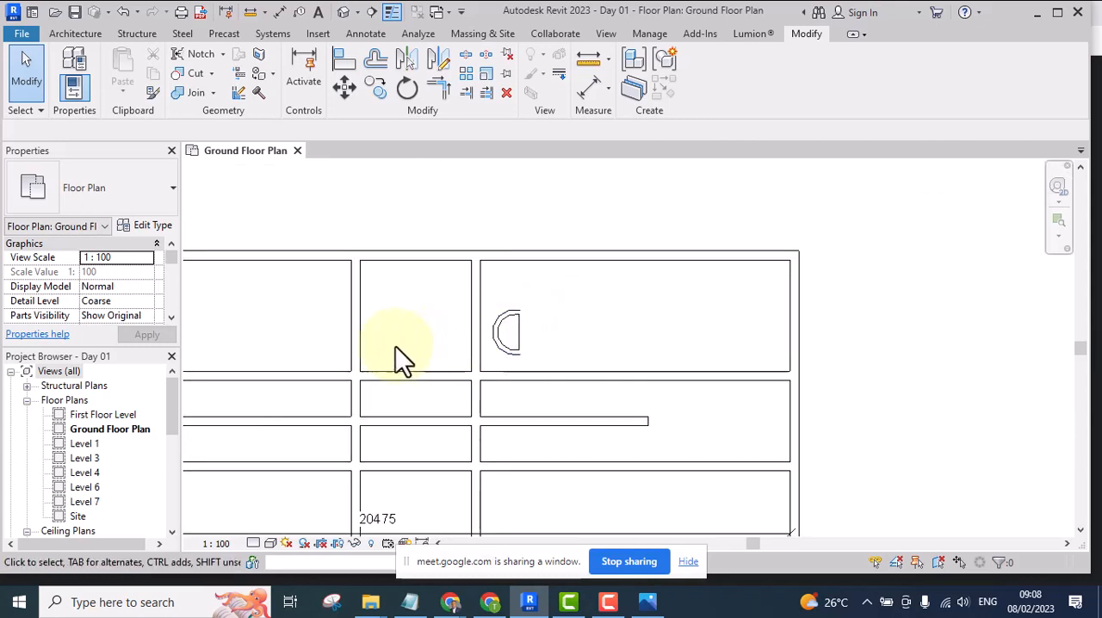
pyautogui.moveTo(396, 359); pyautogui.dragTo(504, 293, button='middle')
pyautogui.scroll(-2, 504, 289)
pyautogui.scroll(3, 537, 308)
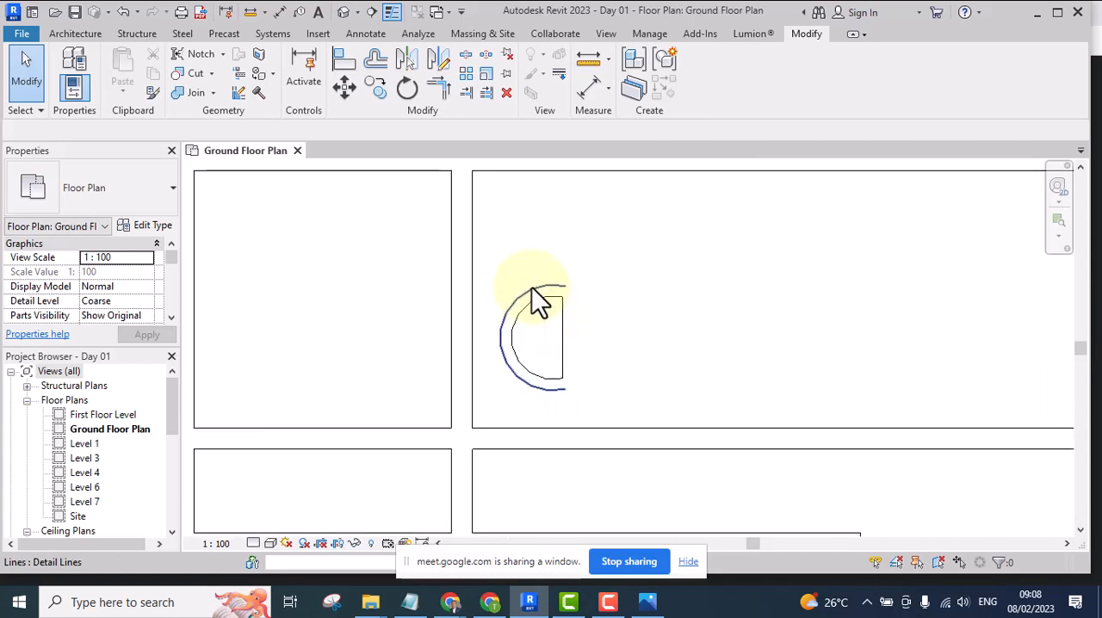
pyautogui.scroll(-4, 556, 302)
pyautogui.scroll(2, 436, 293)
pyautogui.scroll(1, 436, 294)
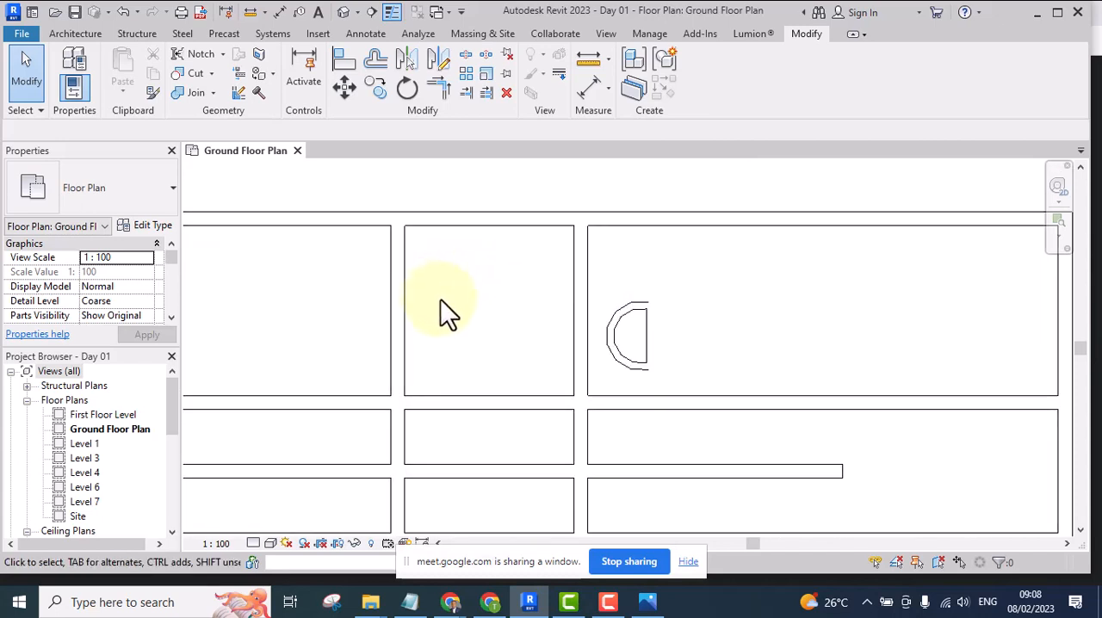
pyautogui.scroll(-4, 460, 347)
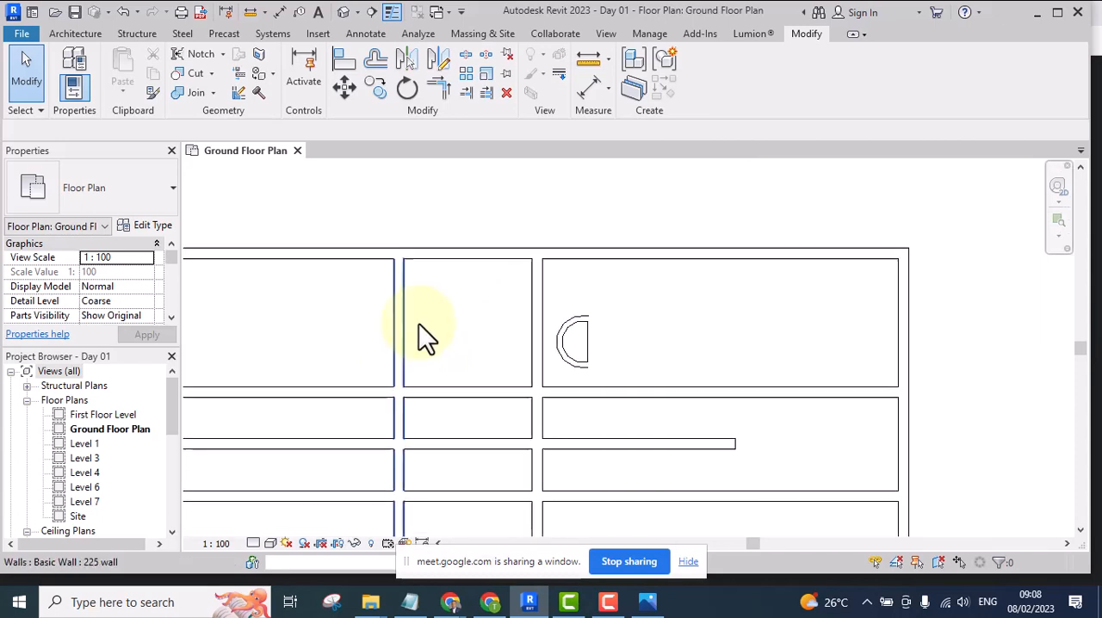
pyautogui.scroll(2, 429, 323)
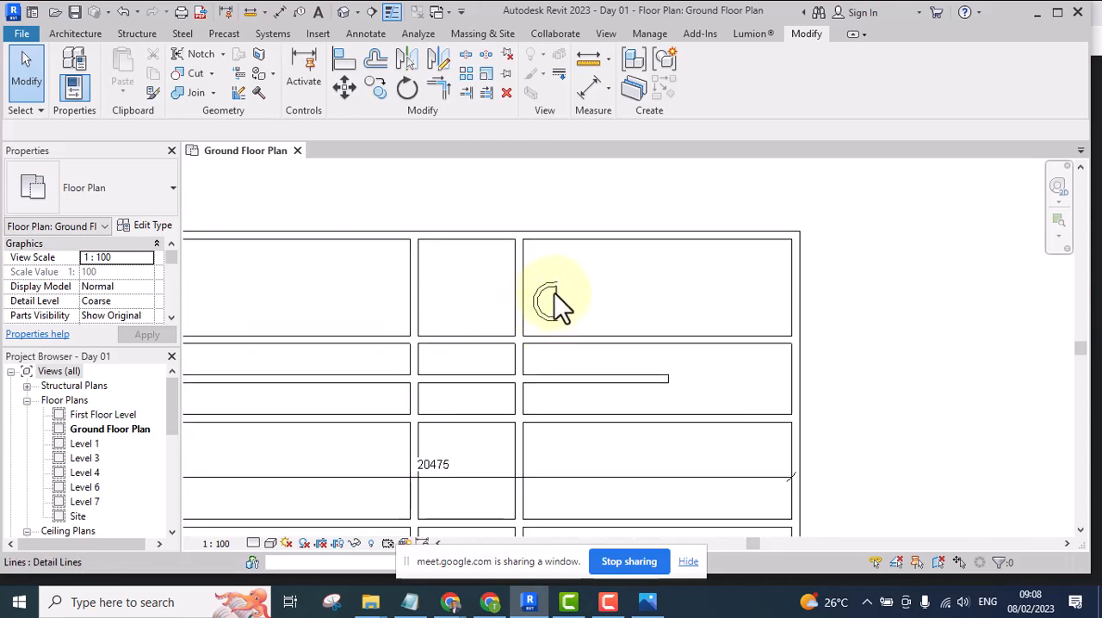
pyautogui.scroll(2, 554, 293)
pyautogui.scroll(-2, 560, 285)
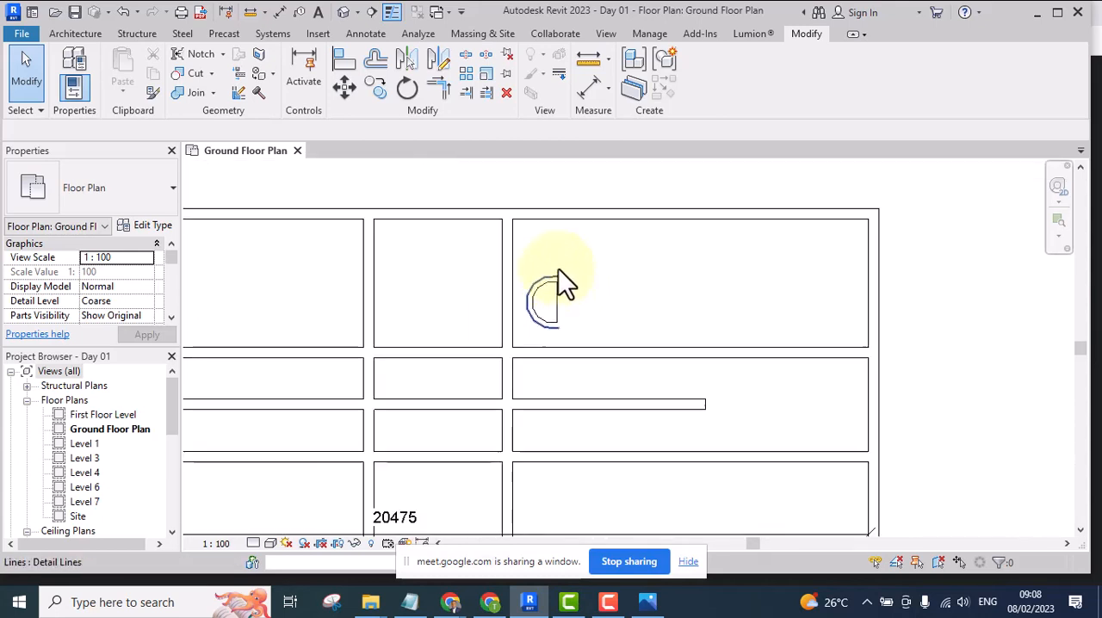
# Draw a vertical detail line about 5600 long from inside the upper middle room up past both horizontal walls above it
pyautogui.moveTo(561, 284); pyautogui.dragTo(560, 344, button='middle')
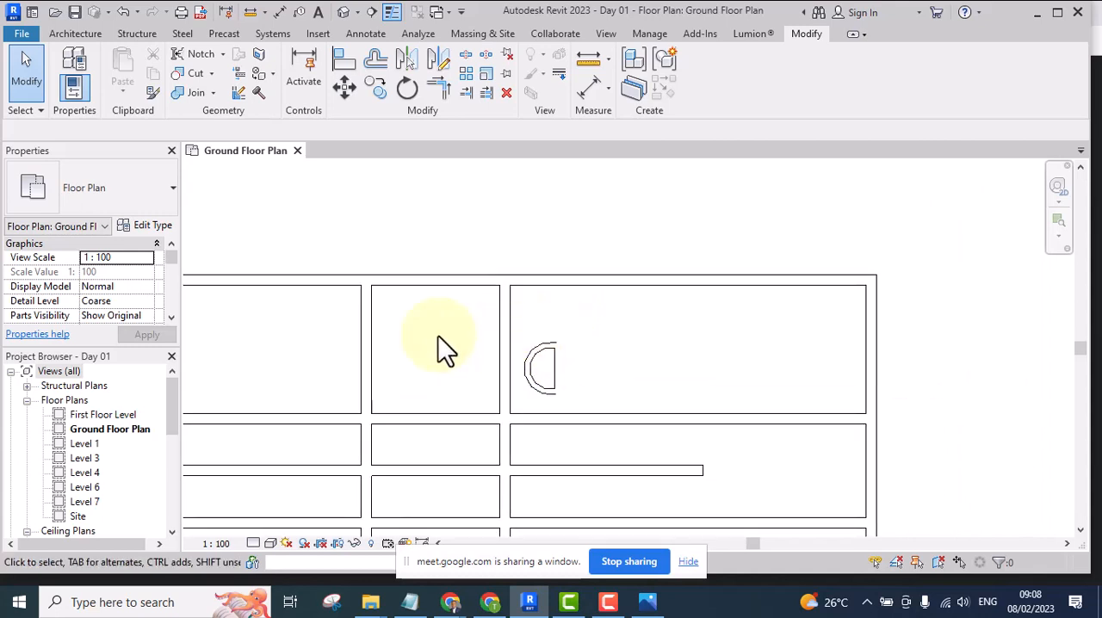
pyautogui.press('d')
pyautogui.press('l')
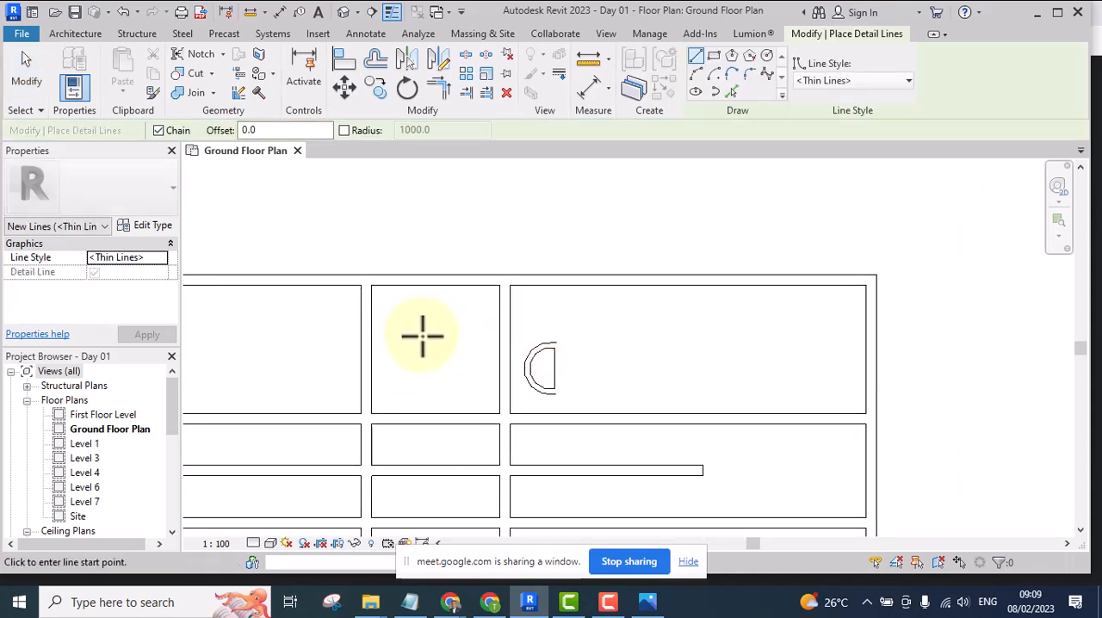
pyautogui.click(422, 345)
pyautogui.scroll(-2, 422, 345)
pyautogui.click(425, 203)
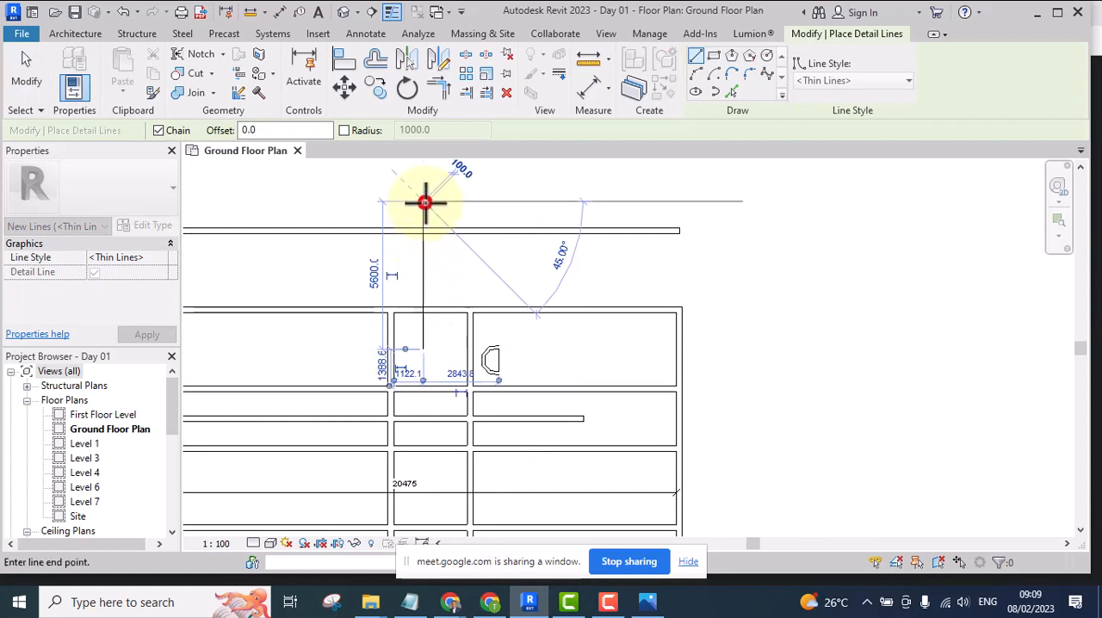
pyautogui.press('Escape')
pyautogui.press('Escape')
pyautogui.scroll(3, 431, 319)
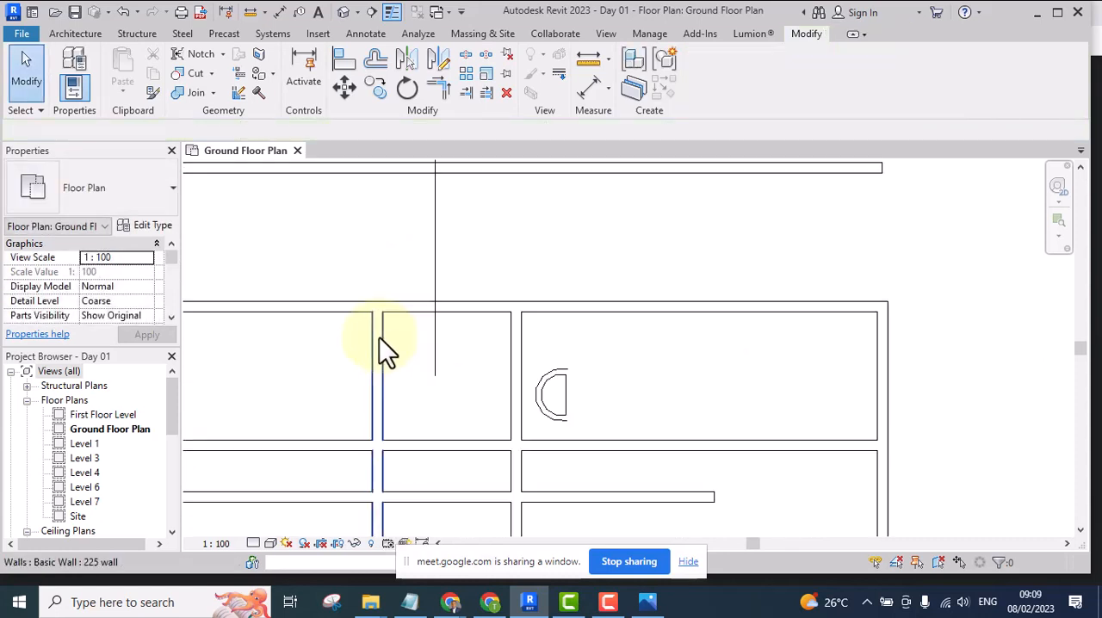
pyautogui.scroll(2, 370, 335)
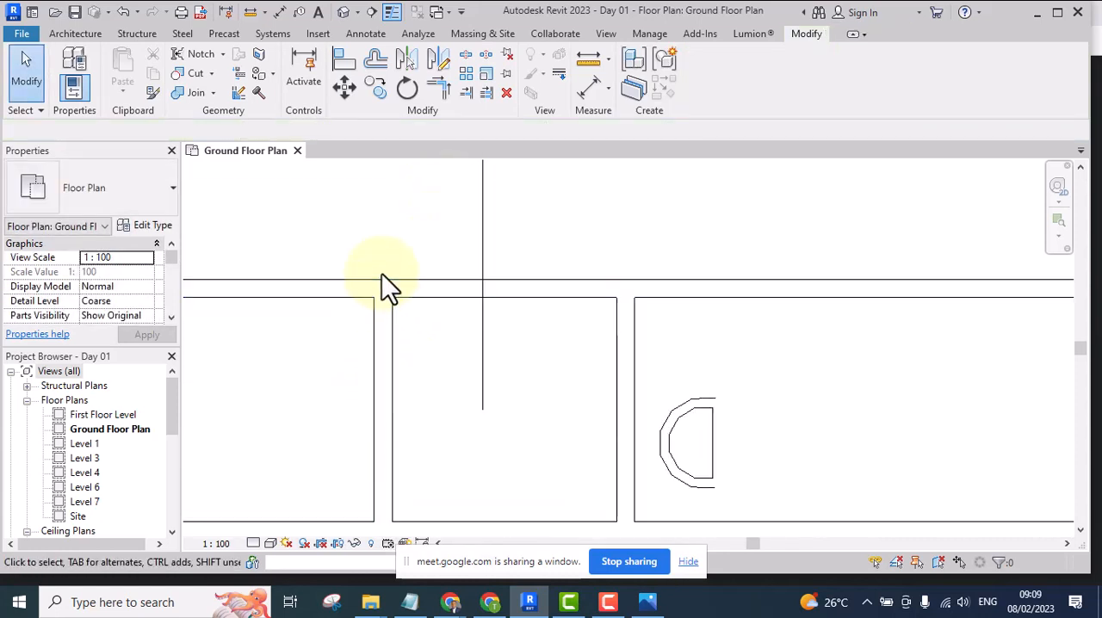
# Align the vertical detail line with the centreline of the interior wall on the left side of the upper middle room
pyautogui.scroll(-3, 386, 388)
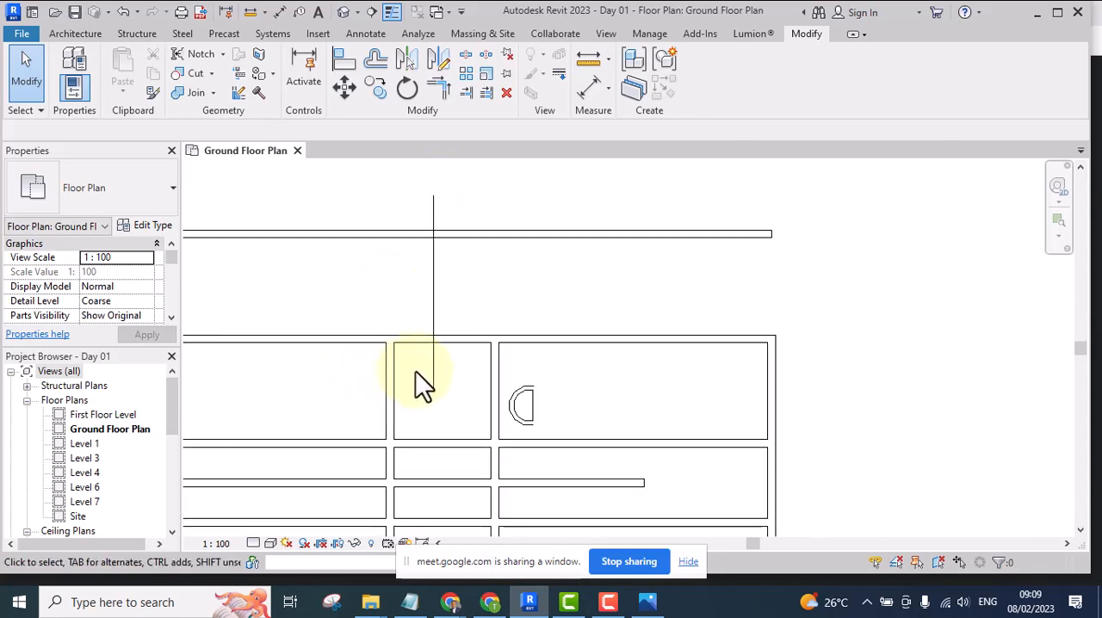
pyautogui.scroll(3, 428, 379)
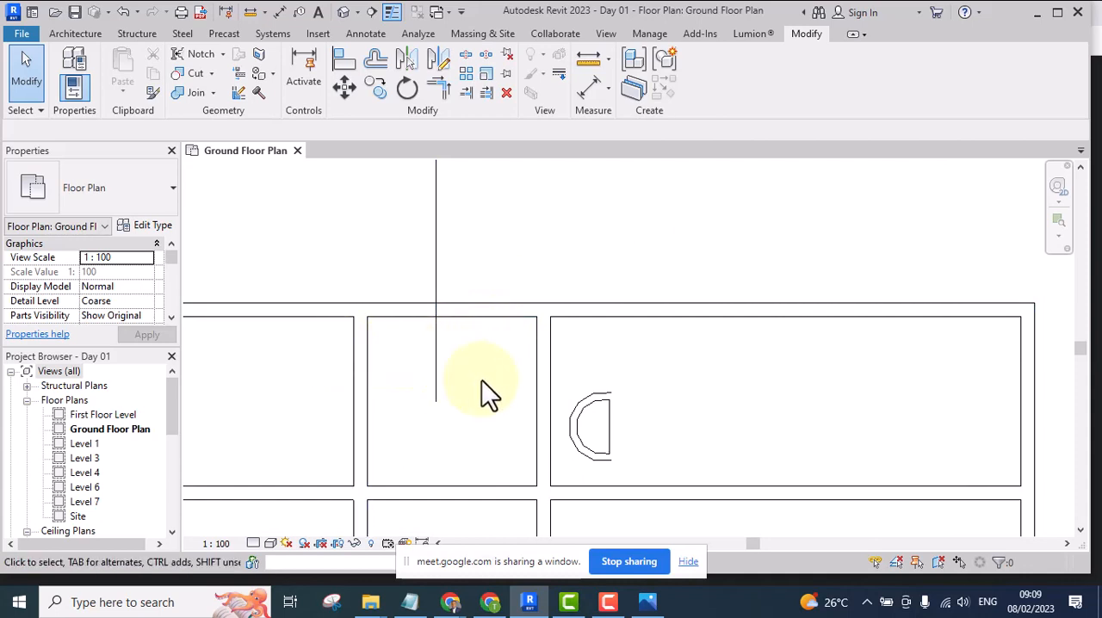
pyautogui.scroll(-4, 485, 368)
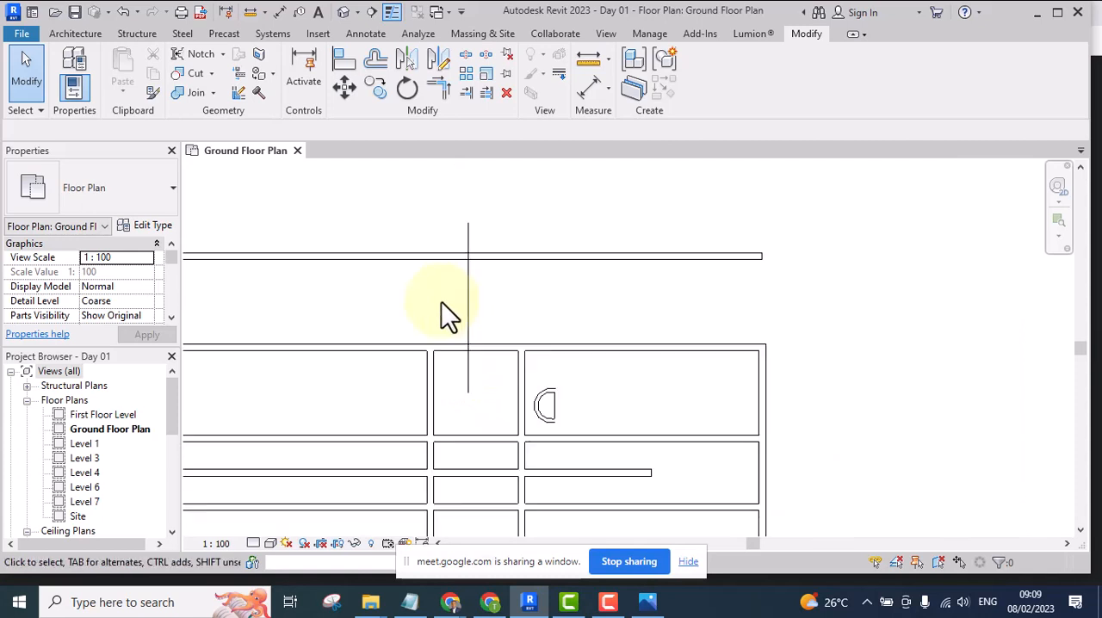
pyautogui.scroll(2, 441, 301)
pyautogui.scroll(1, 442, 320)
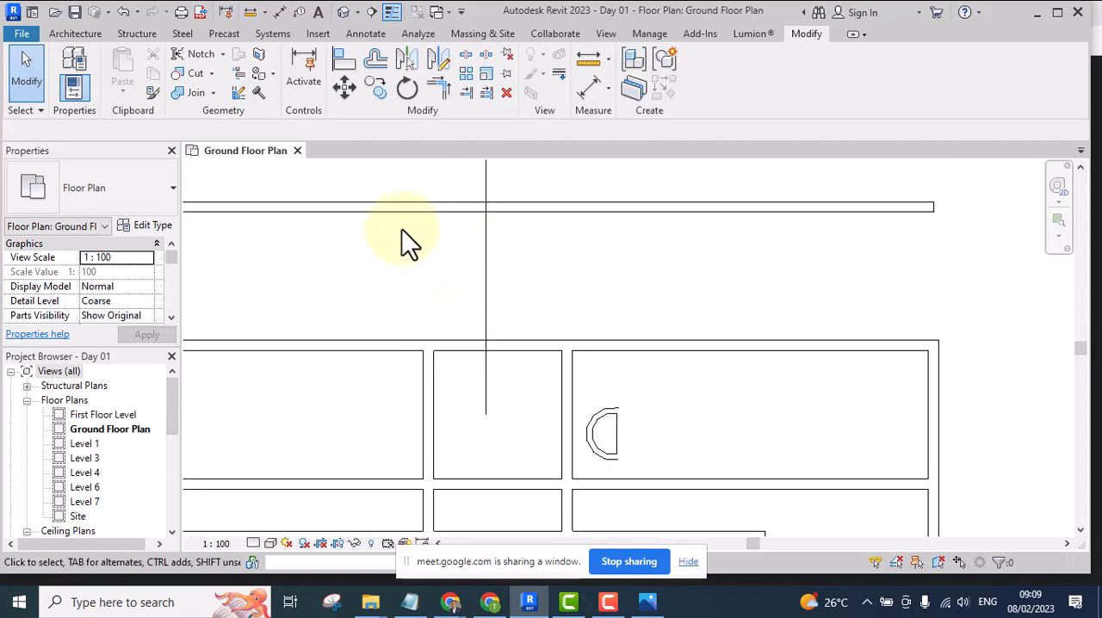
pyautogui.click(344, 65)
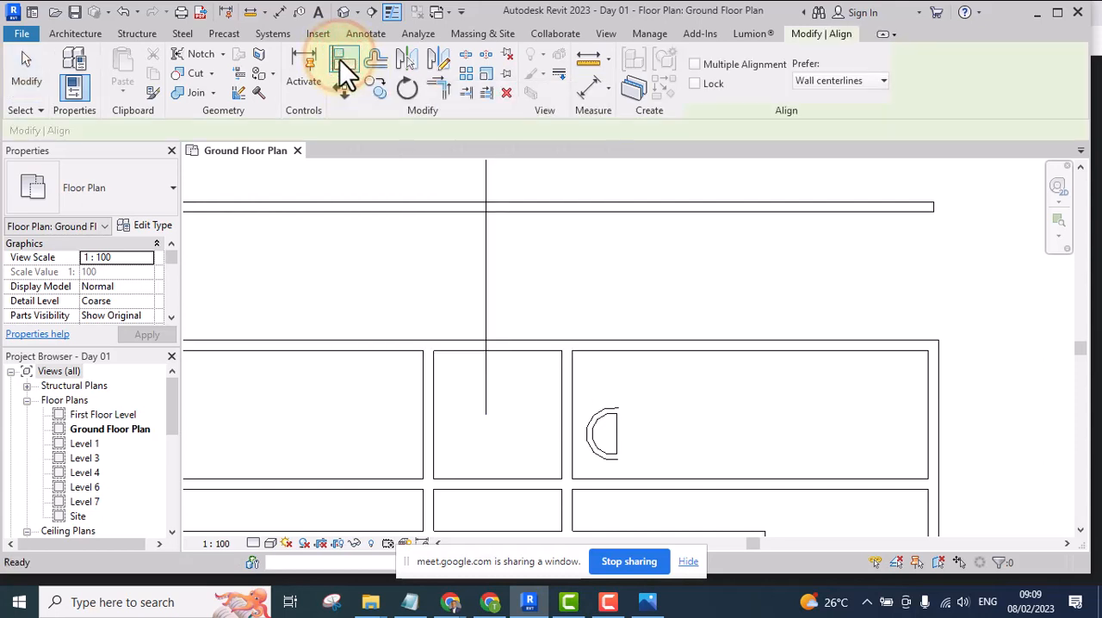
pyautogui.scroll(4, 434, 390)
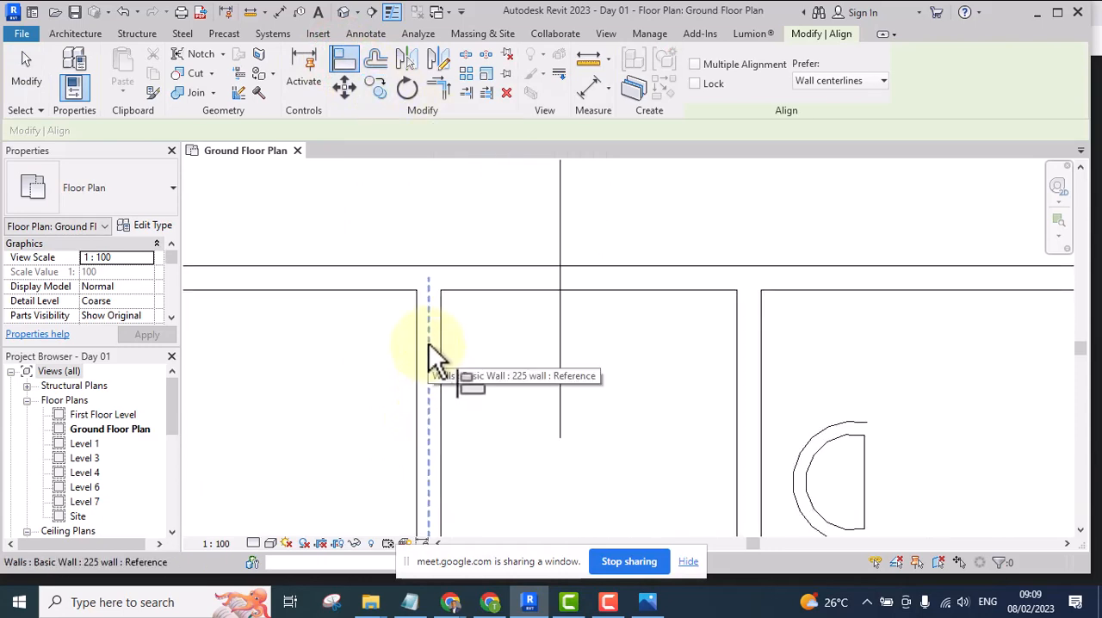
pyautogui.click(428, 356)
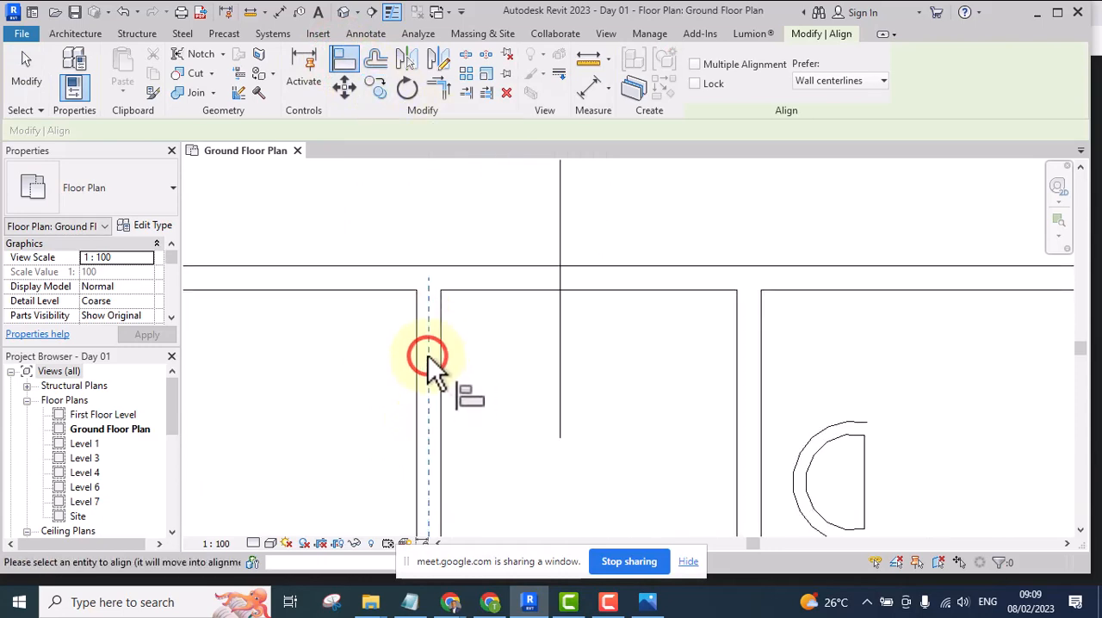
pyautogui.scroll(-3, 429, 358)
pyautogui.scroll(-2, 456, 348)
pyautogui.click(477, 279)
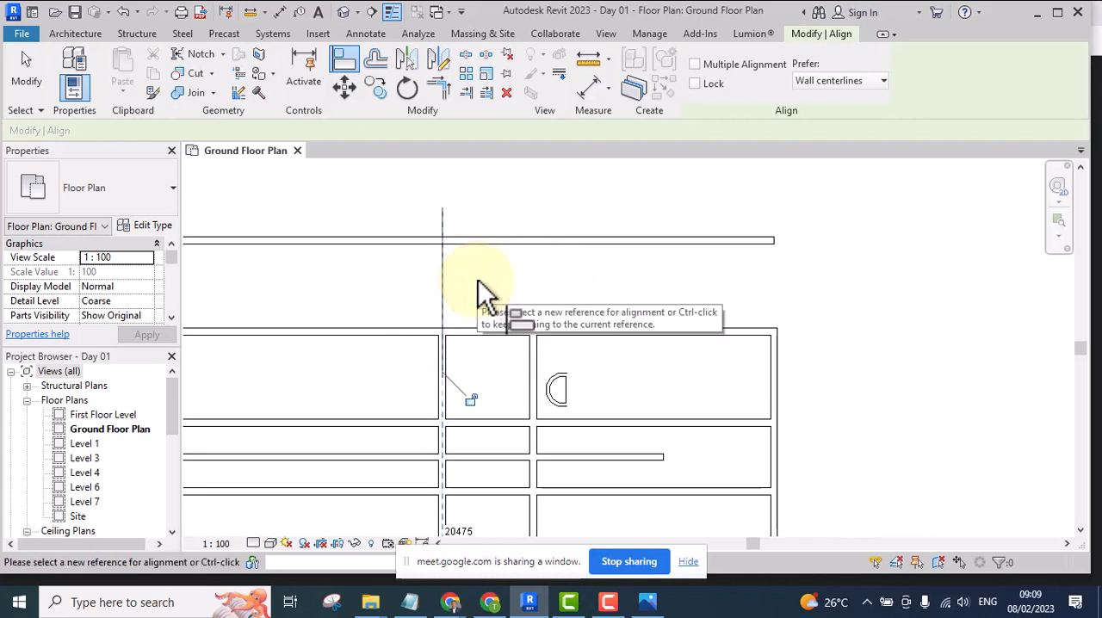
# Lock the detail line's alignment to the wall centreline and end the Align command
pyautogui.scroll(4, 441, 362)
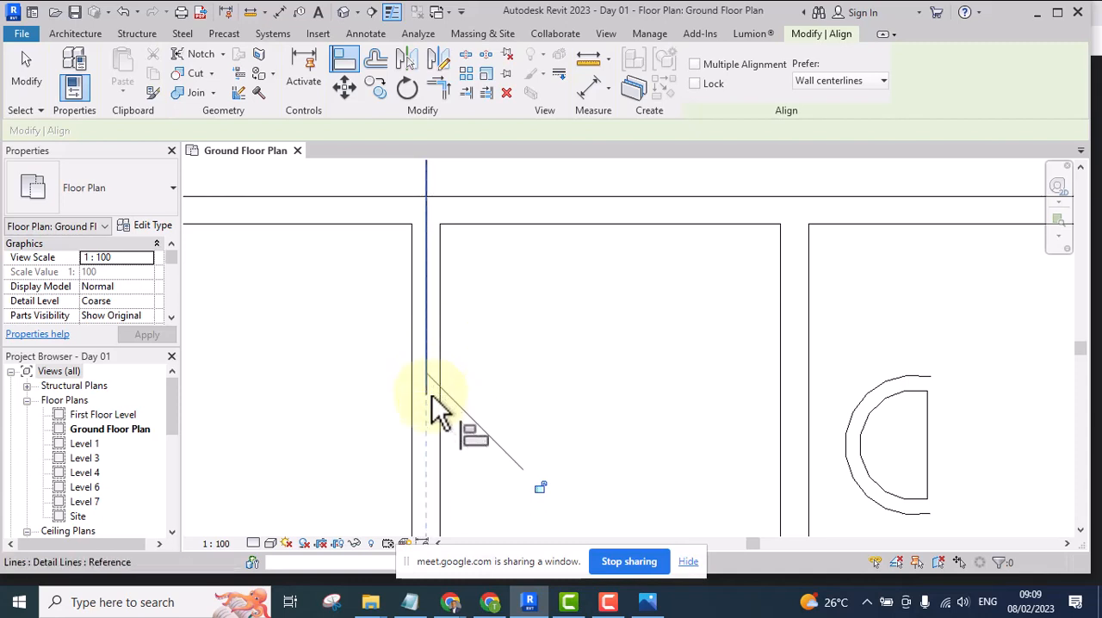
pyautogui.click(431, 375)
pyautogui.scroll(-5, 451, 350)
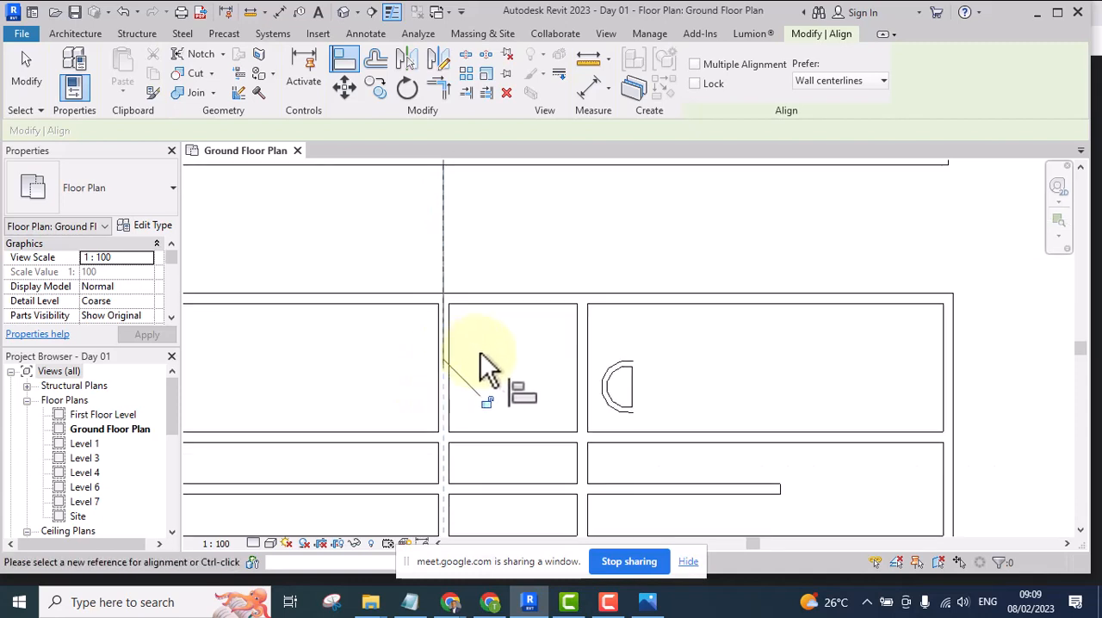
pyautogui.scroll(4, 500, 306)
pyautogui.click(506, 295)
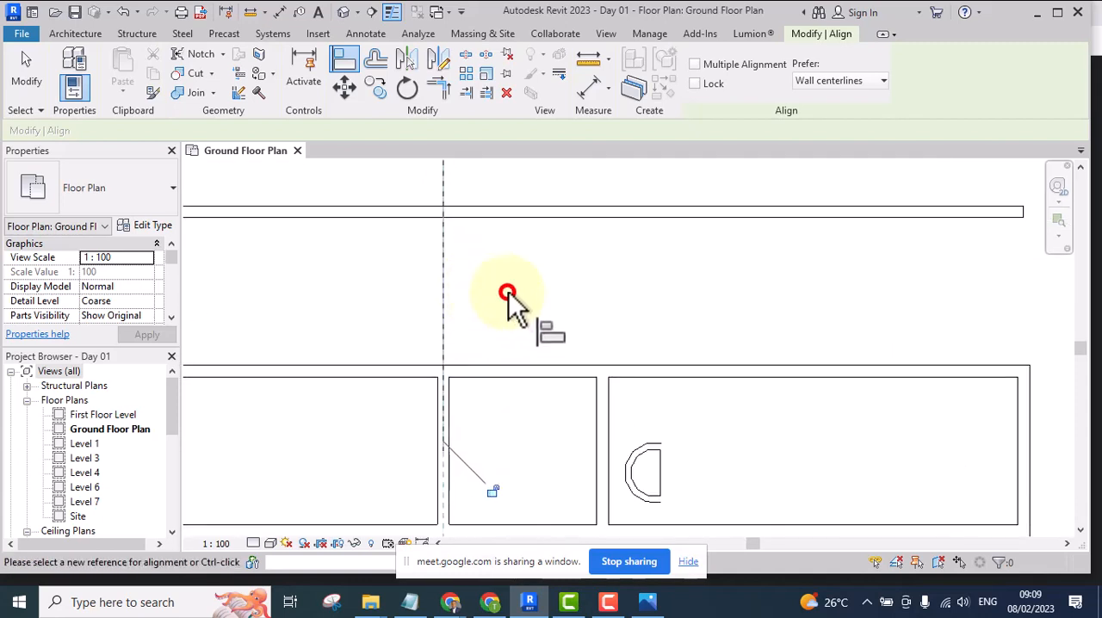
pyautogui.scroll(-2, 484, 441)
pyautogui.scroll(5, 510, 455)
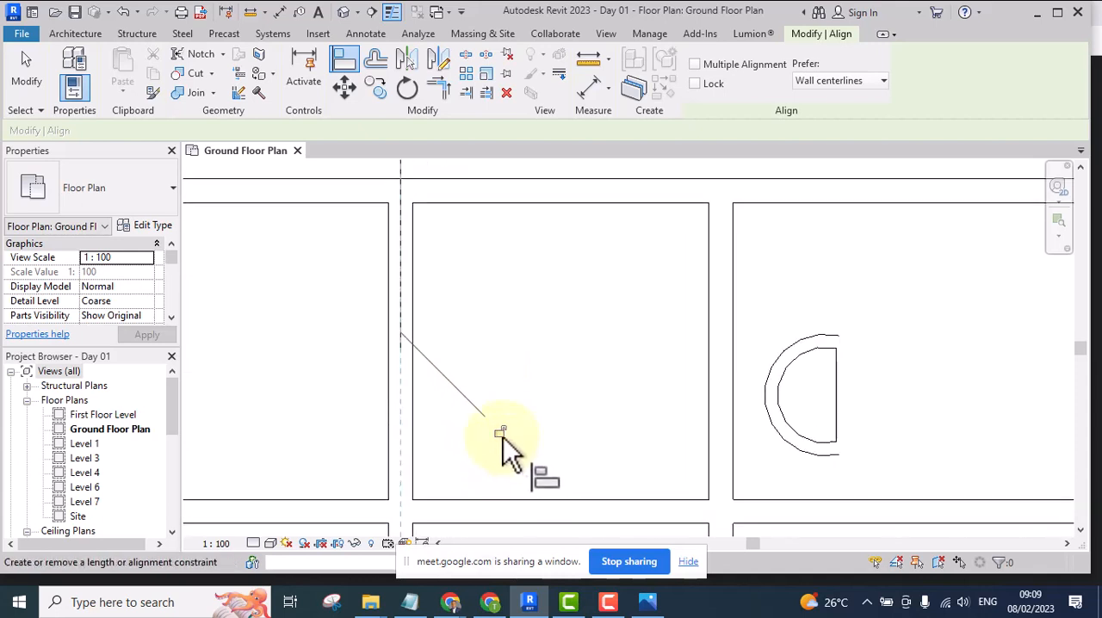
pyautogui.click(498, 429)
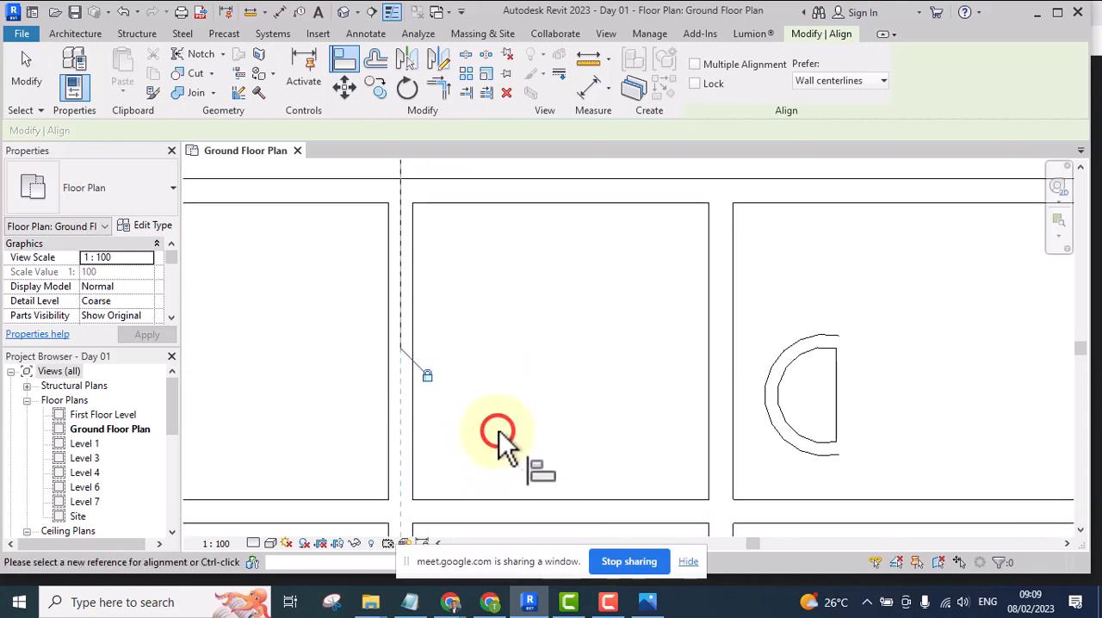
pyautogui.rightClick(492, 291)
pyautogui.click(528, 298)
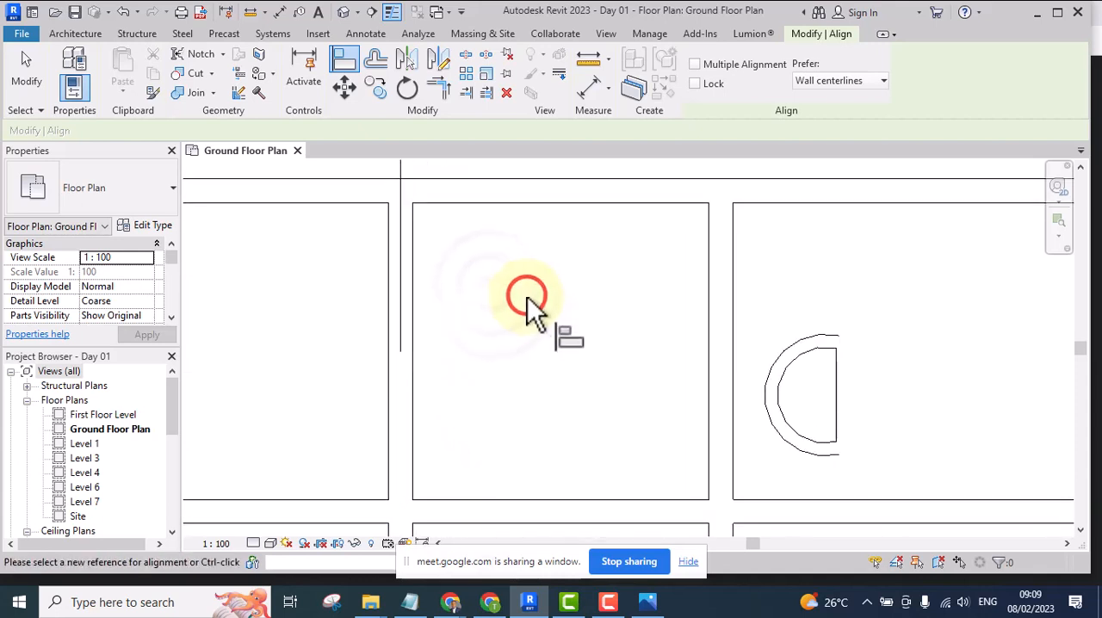
pyautogui.click(26, 62)
# Test the lock by moving the interior wall left and part of the way back right together with the detail line
pyautogui.scroll(-1, 483, 379)
pyautogui.scroll(-2, 479, 357)
pyautogui.click(445, 232)
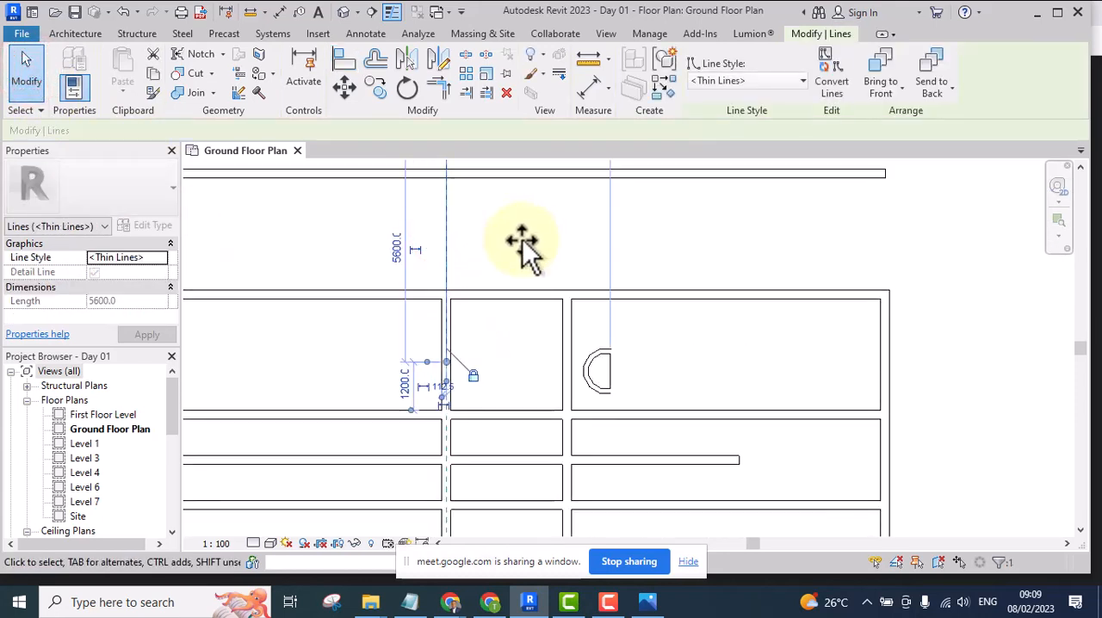
pyautogui.click(468, 353)
pyautogui.moveTo(451, 388)
pyautogui.mouseDown()
pyautogui.moveTo(490, 388)
pyautogui.moveTo(320, 378)
pyautogui.mouseUp()
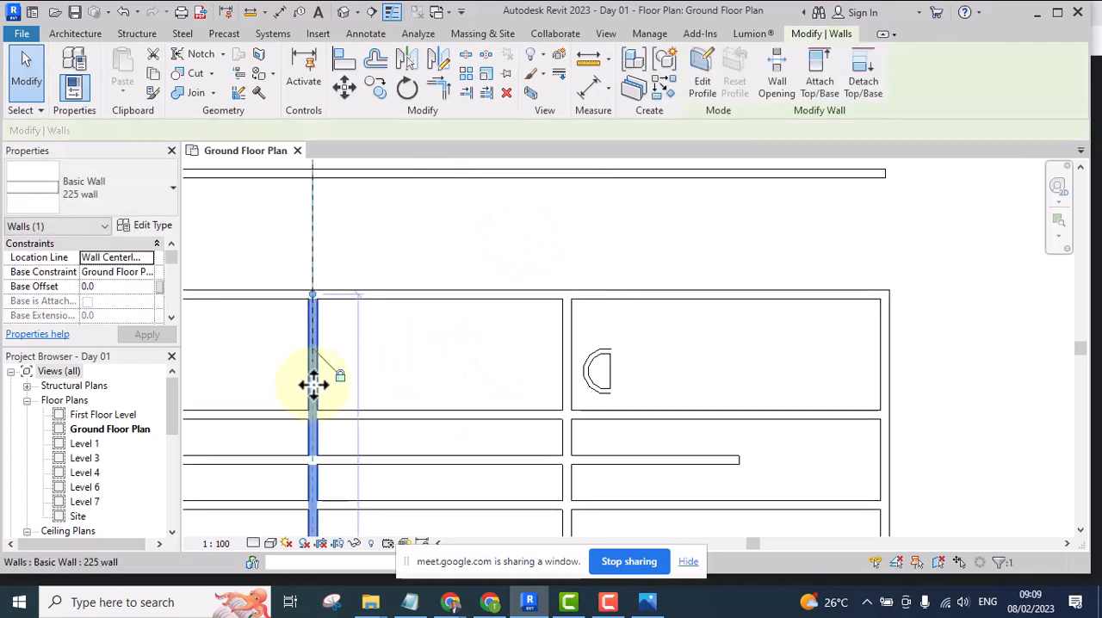
pyautogui.click(314, 384)
pyautogui.moveTo(400, 385); pyautogui.dragTo(474, 386)
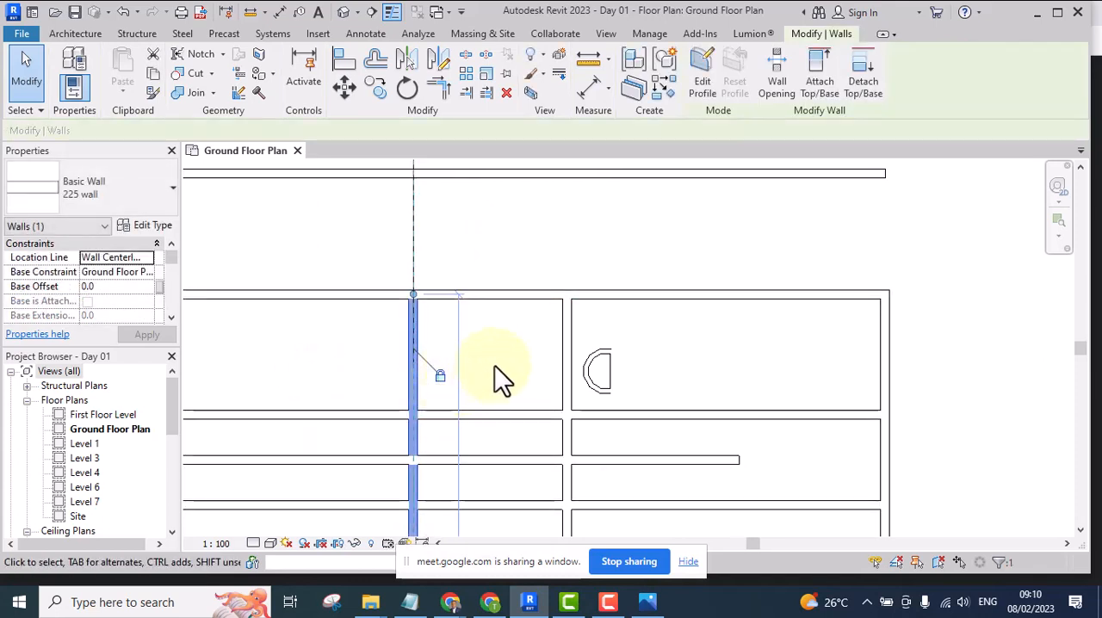
pyautogui.click(495, 365)
# Unlock the detail line's alignment with the wall and move the wall left, away from the line
pyautogui.click(411, 234)
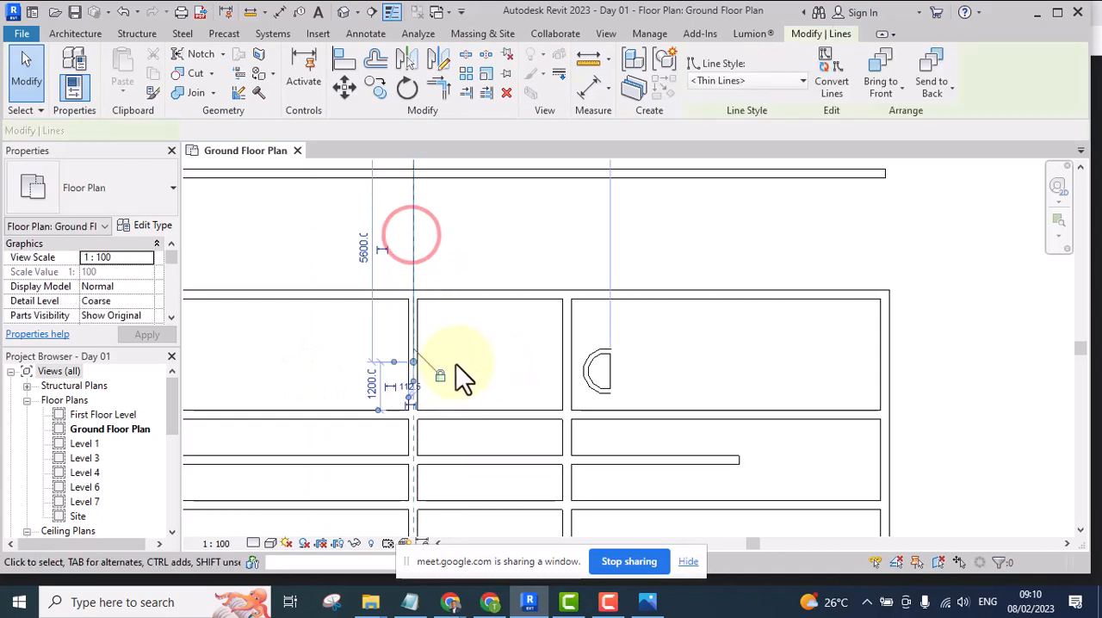
pyautogui.click(445, 377)
pyautogui.click(472, 374)
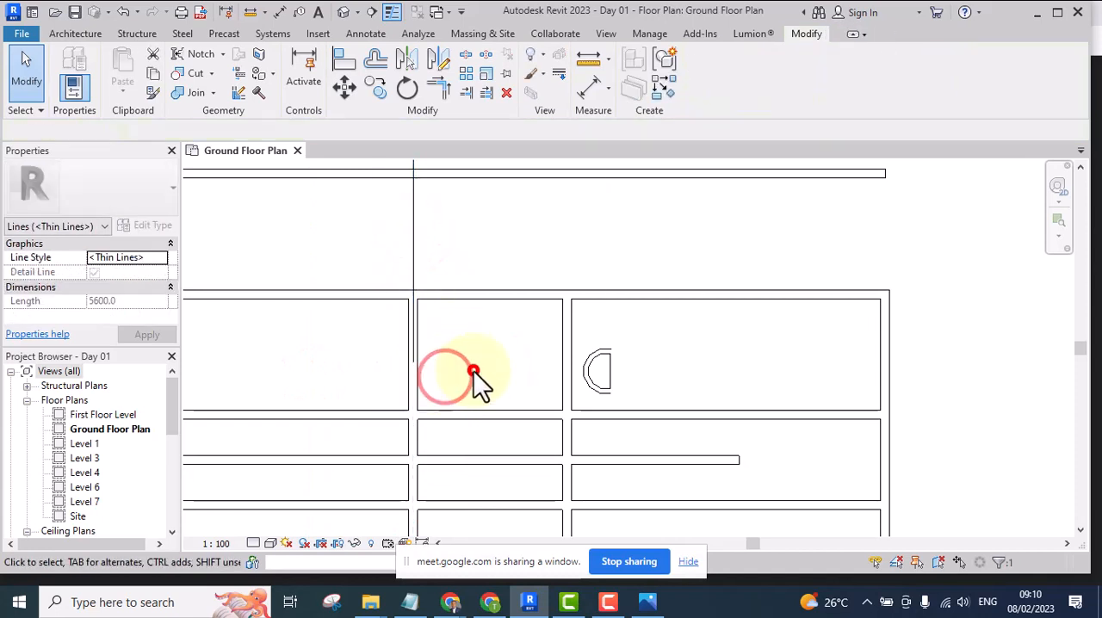
pyautogui.click(412, 391)
pyautogui.moveTo(393, 392); pyautogui.dragTo(337, 387)
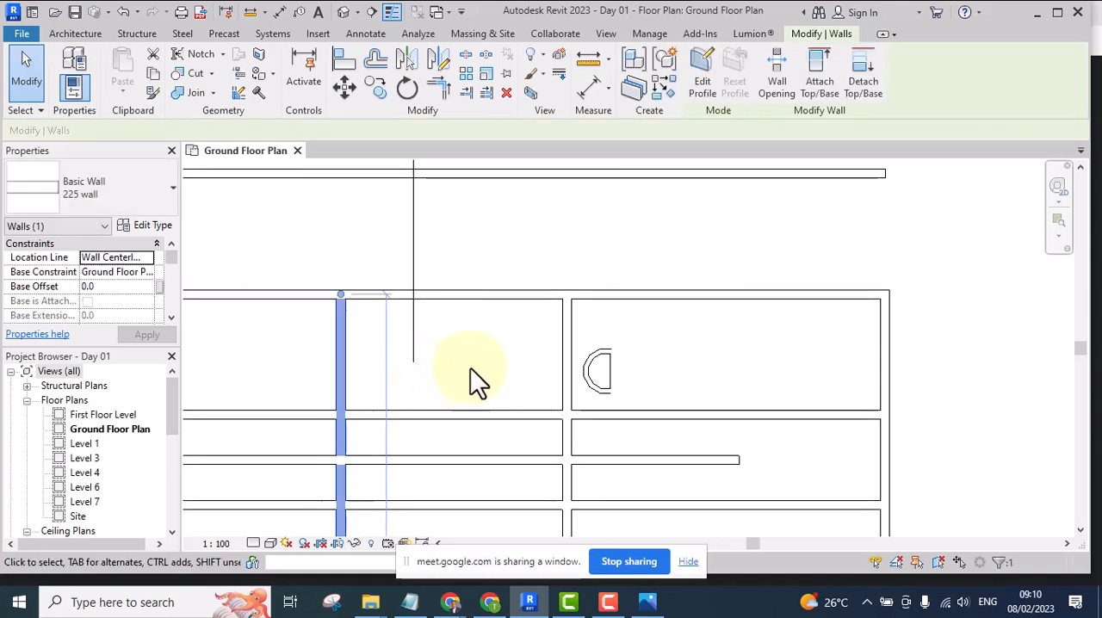
pyautogui.click(463, 349)
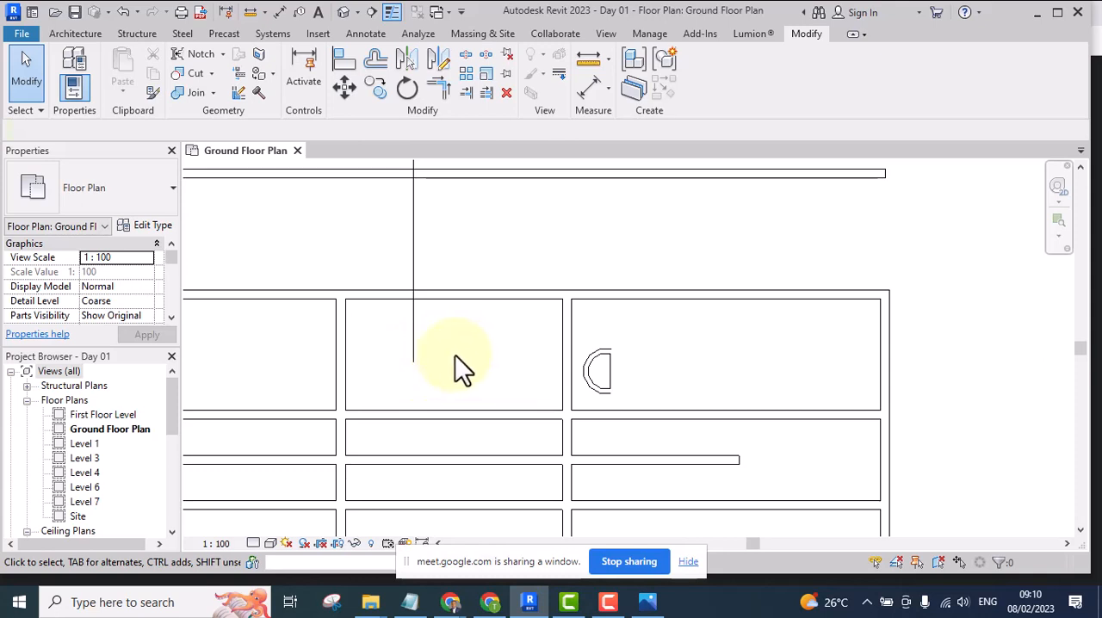
# Copy the vertical interior wall beside the half-circle up and to the left so it crosses both upper horizontal walls
pyautogui.scroll(-4, 476, 354)
pyautogui.scroll(2, 472, 362)
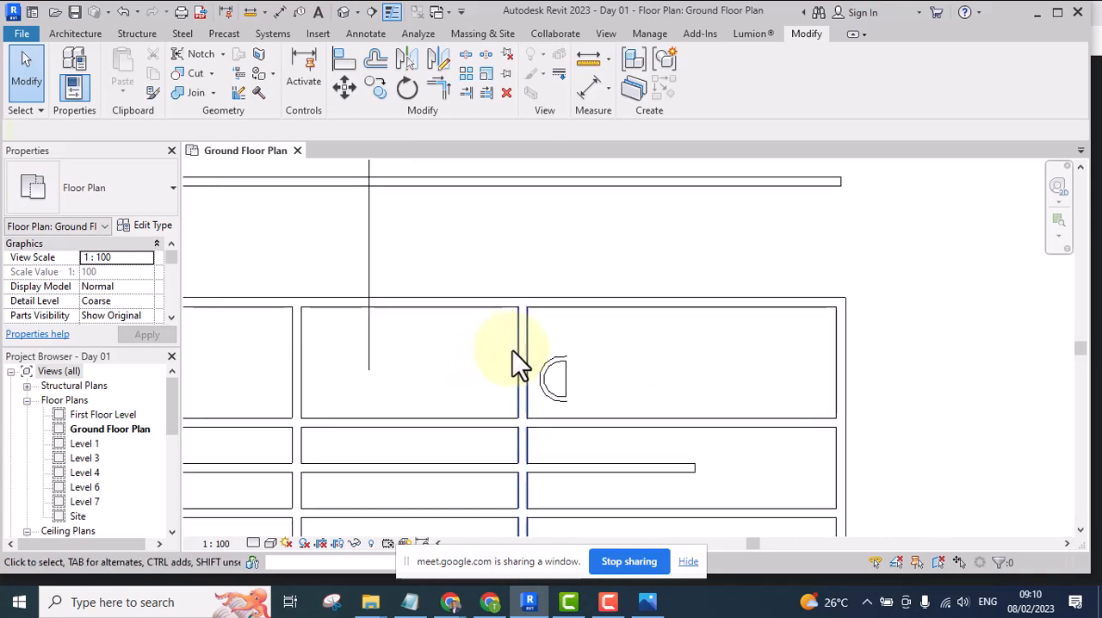
pyautogui.click(515, 353)
pyautogui.scroll(-2, 521, 361)
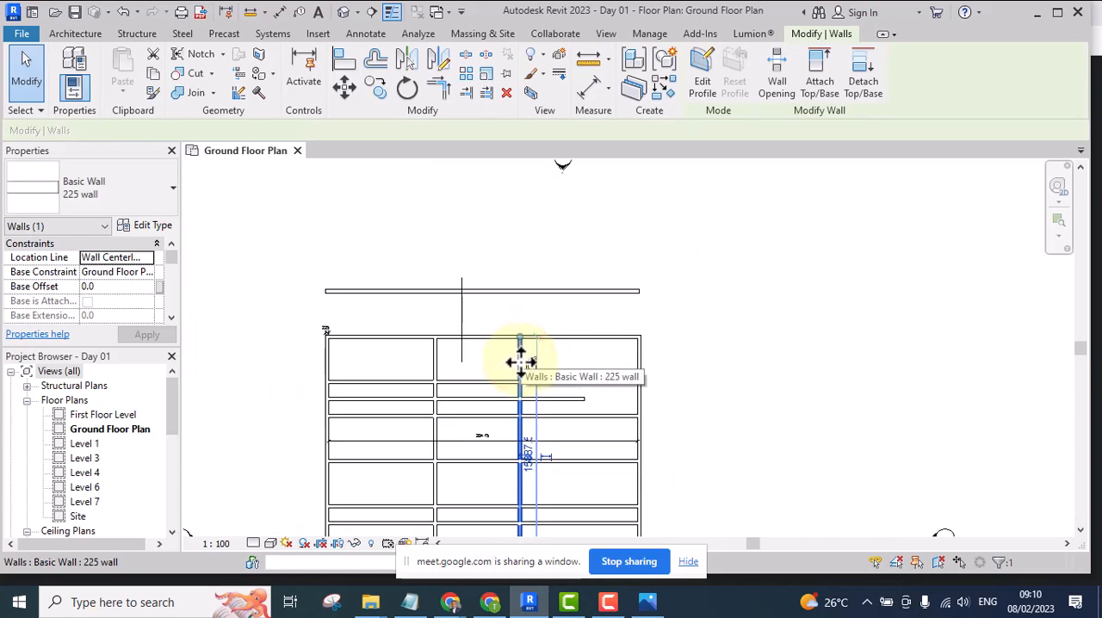
pyautogui.moveTo(521, 361); pyautogui.dragTo(406, 267)
pyautogui.click(398, 217)
pyautogui.scroll(2, 417, 352)
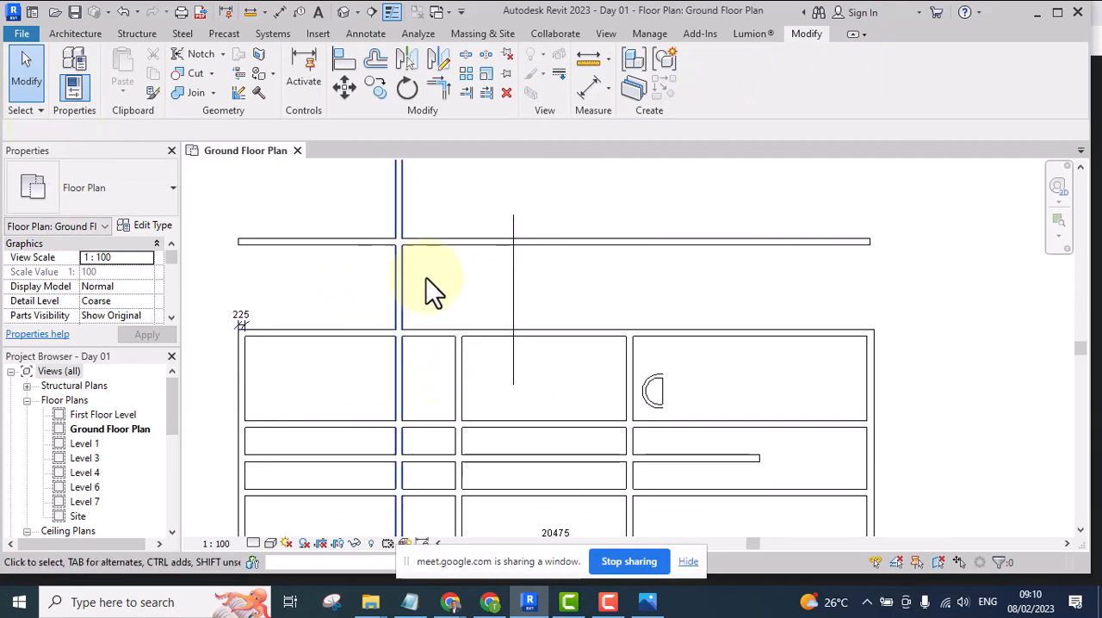
pyautogui.click(345, 59)
pyautogui.scroll(2, 462, 383)
pyautogui.click(457, 343)
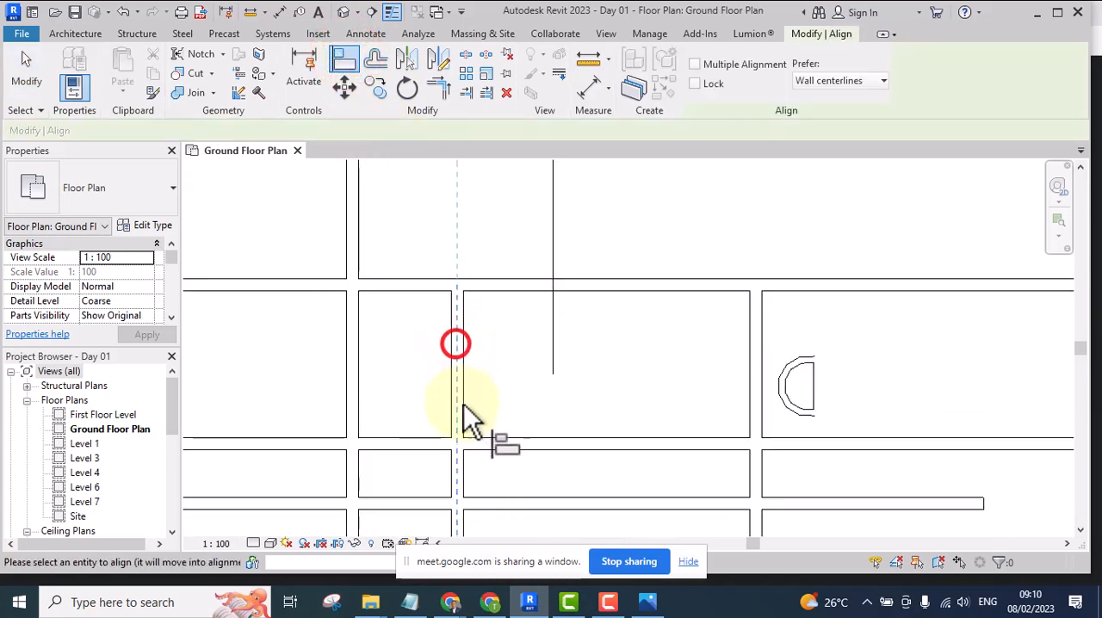
pyautogui.scroll(-3, 447, 370)
pyautogui.click(451, 238)
pyautogui.press('Escape')
# Shorten the copied wall to about 3005 by pulling its lower end up to the topmost horizontal wall
pyautogui.scroll(2, 427, 306)
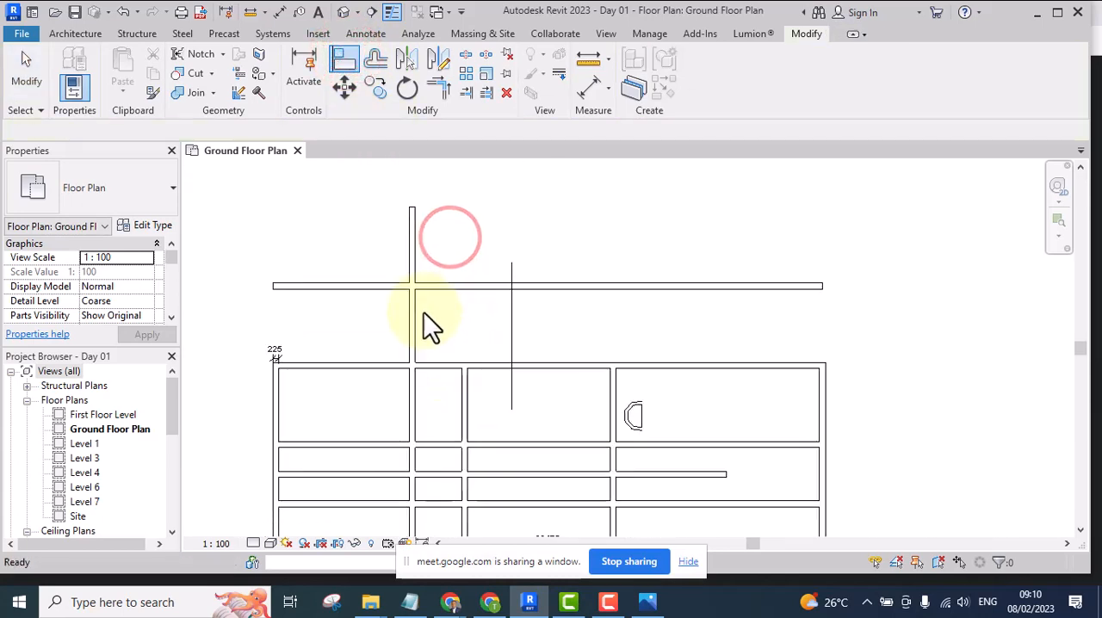
pyautogui.click(413, 328)
pyautogui.scroll(-4, 434, 309)
pyautogui.scroll(-2, 435, 309)
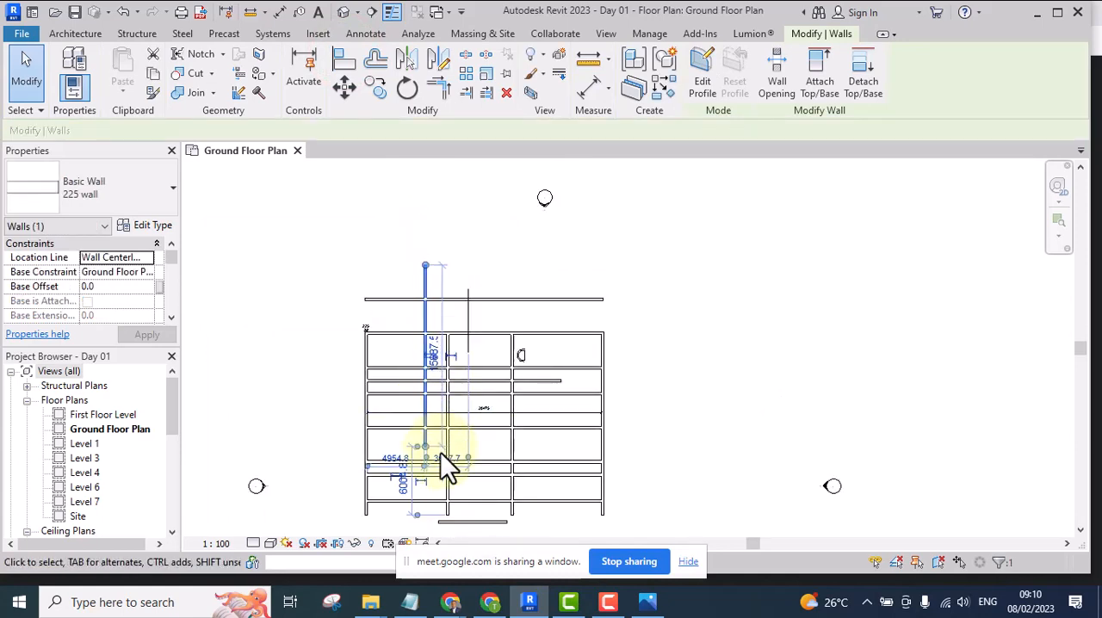
pyautogui.moveTo(425, 447); pyautogui.dragTo(425, 310)
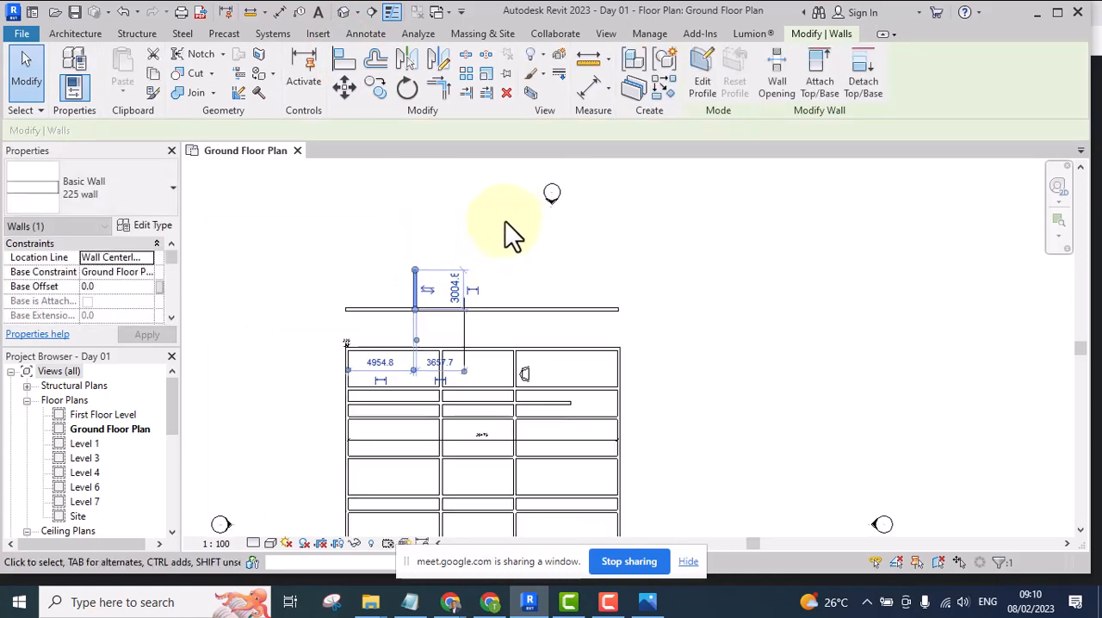
pyautogui.click(510, 247)
# Align the short upper wall with the centreline of the left interior wall below it, without locking, and clear the alignment reference
pyautogui.scroll(3, 434, 345)
pyautogui.scroll(-1, 435, 344)
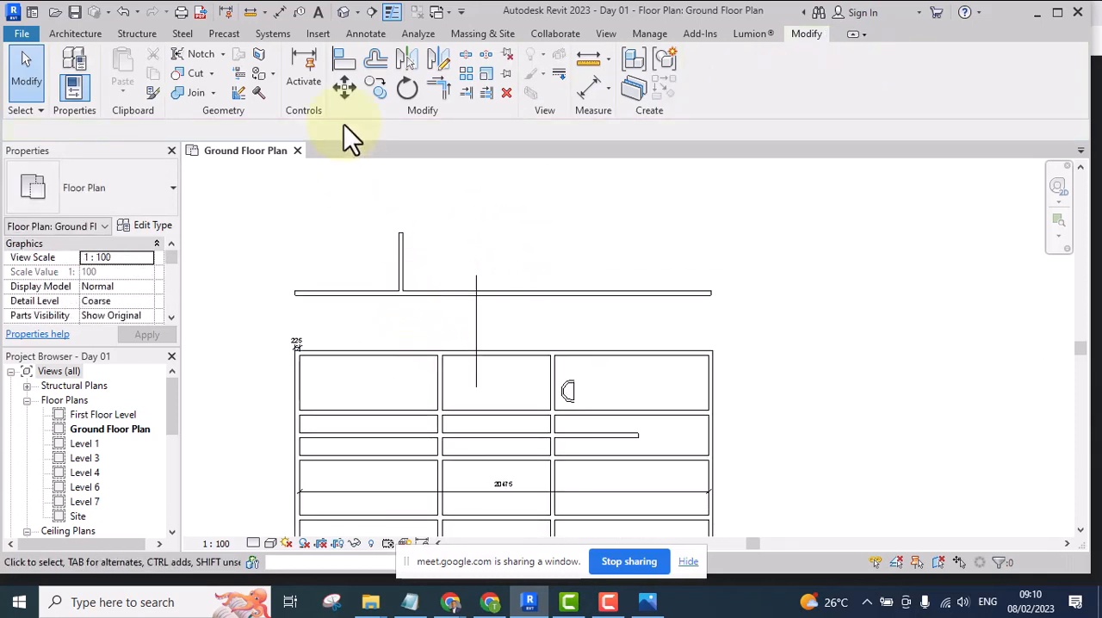
pyautogui.click(344, 57)
pyautogui.scroll(2, 443, 378)
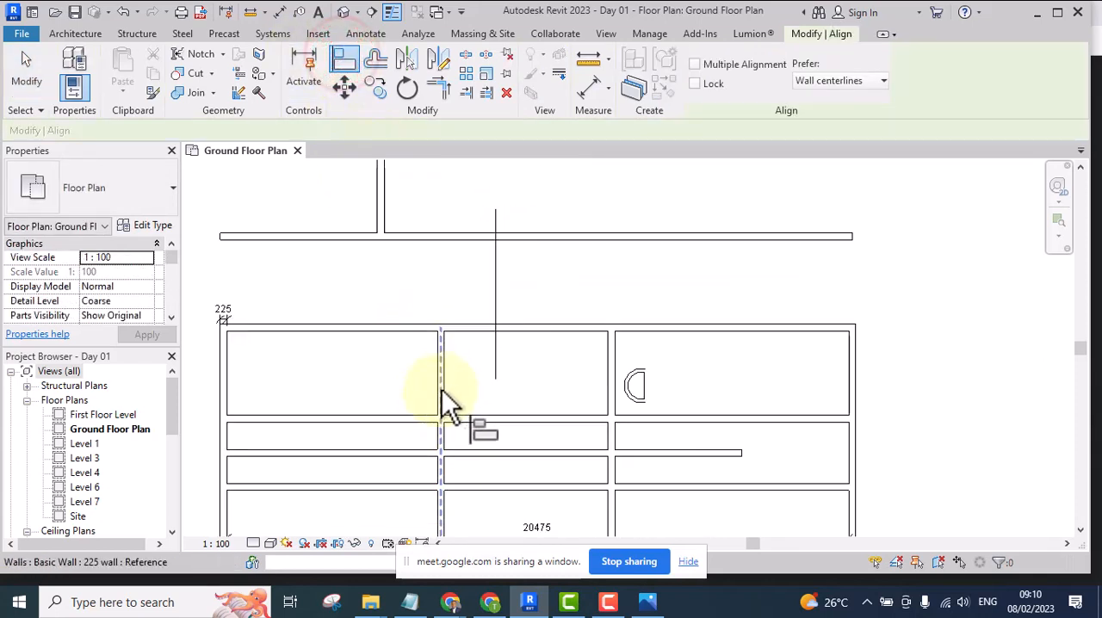
pyautogui.scroll(-2, 457, 392)
pyautogui.scroll(2, 453, 404)
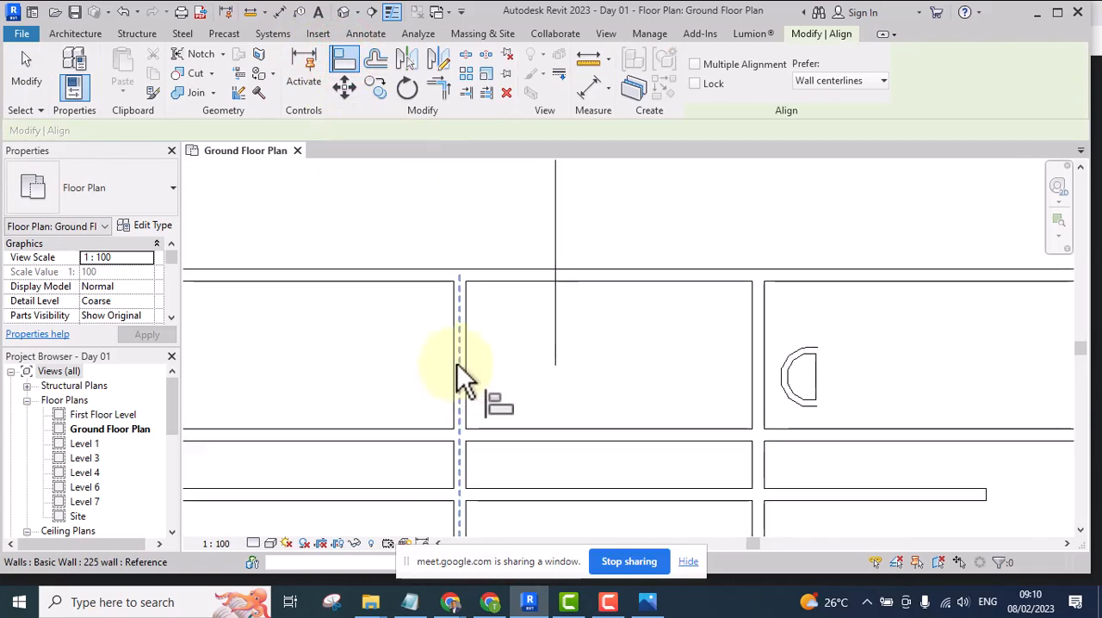
pyautogui.click(457, 354)
pyautogui.scroll(-3, 452, 336)
pyautogui.scroll(4, 439, 320)
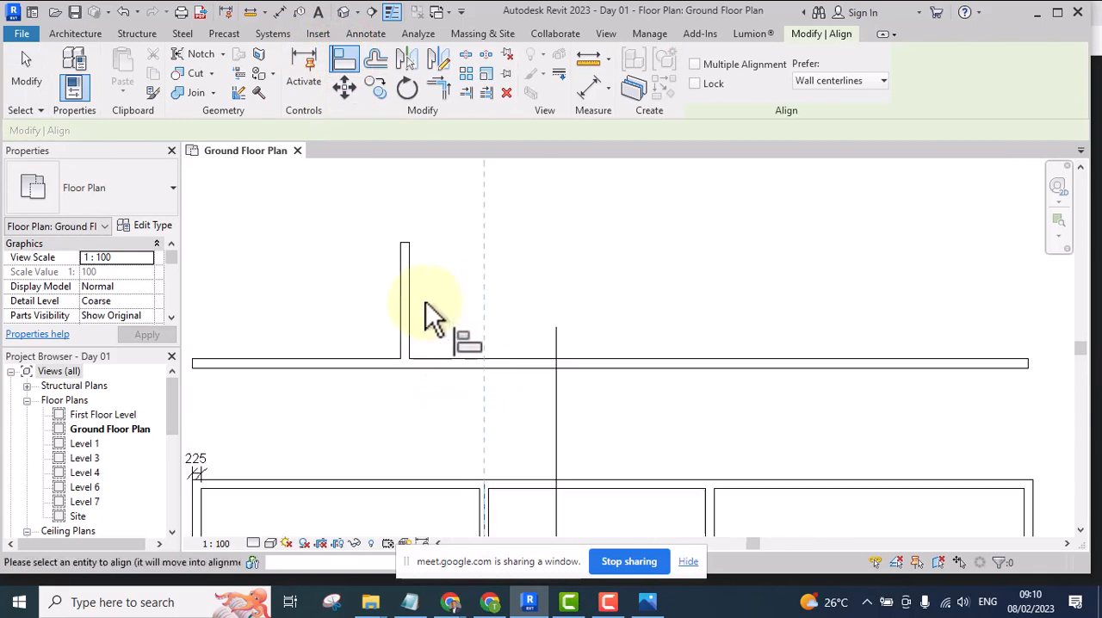
pyautogui.click(401, 295)
pyautogui.scroll(-4, 401, 295)
pyautogui.scroll(-2, 401, 292)
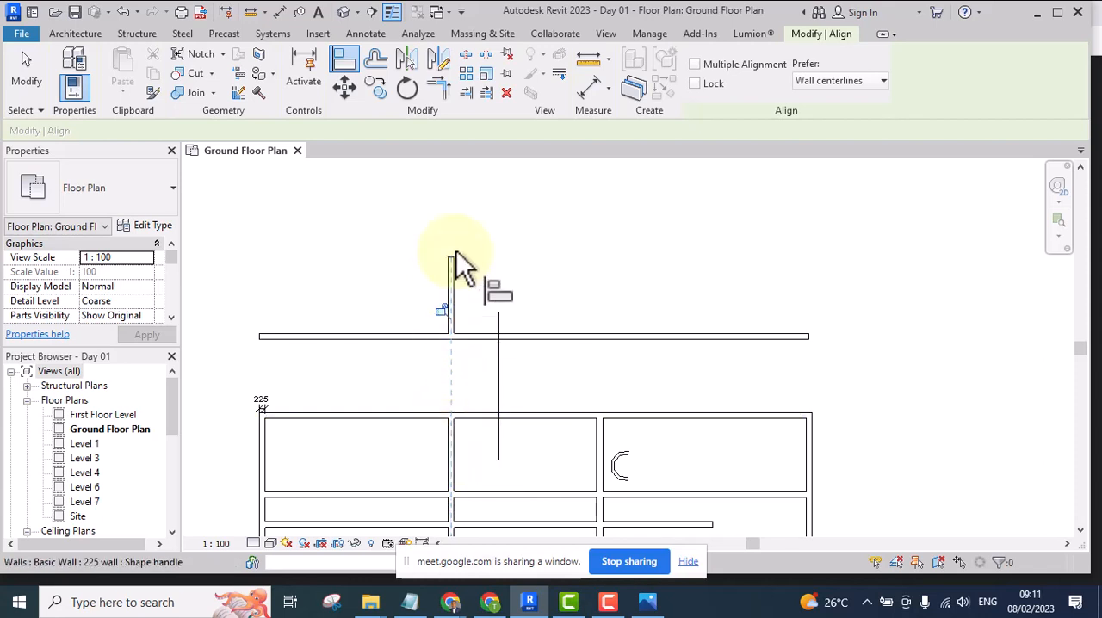
pyautogui.moveTo(457, 435); pyautogui.dragTo(433, 303, button='middle')
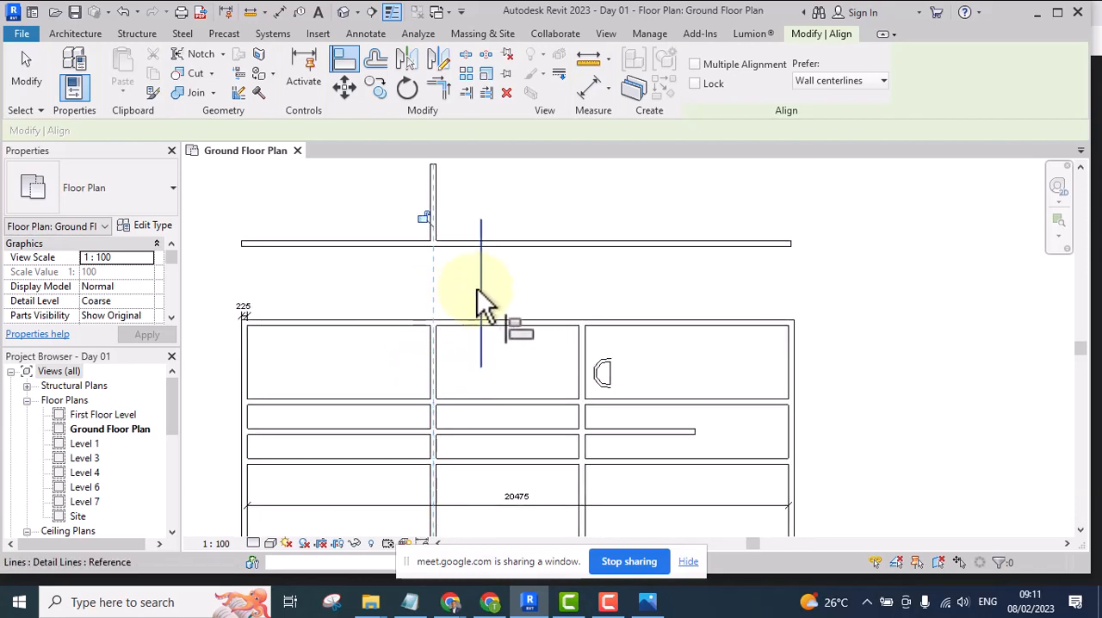
pyautogui.rightClick(500, 276)
pyautogui.click(530, 286)
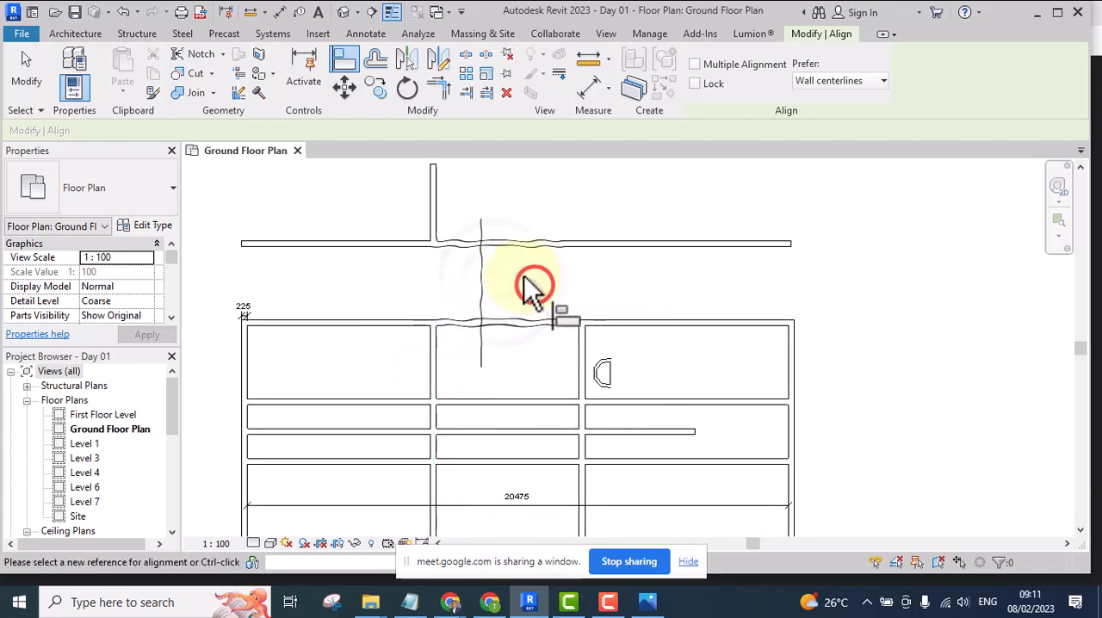
# Exit the Align tool and delete the vertical detail line that crosses the top edge of the plan
pyautogui.press('Escape')
pyautogui.click(482, 284)
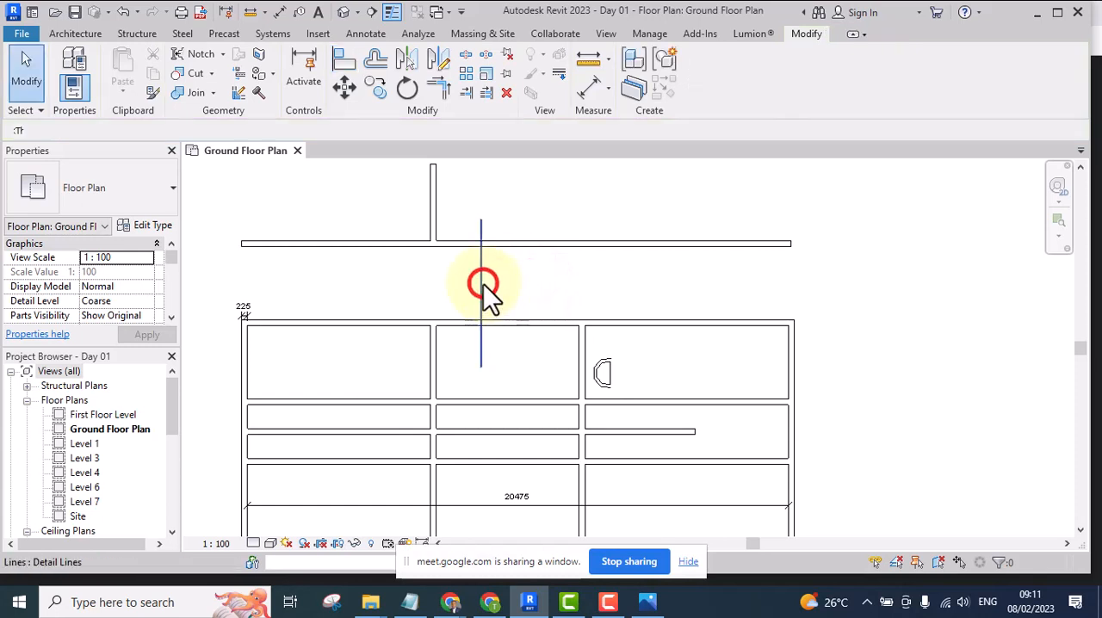
pyautogui.press('Delete')
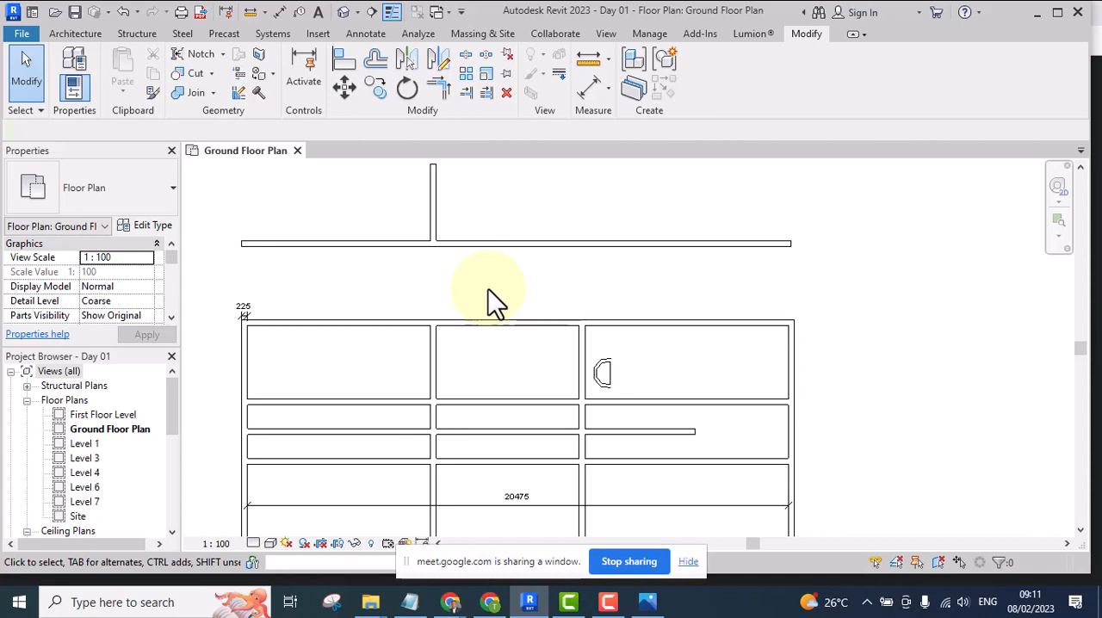
# Examine the wall-thickness dimension at the plan's upper-left corner and the short vertical wall standing above the plan
pyautogui.scroll(-3, 485, 295)
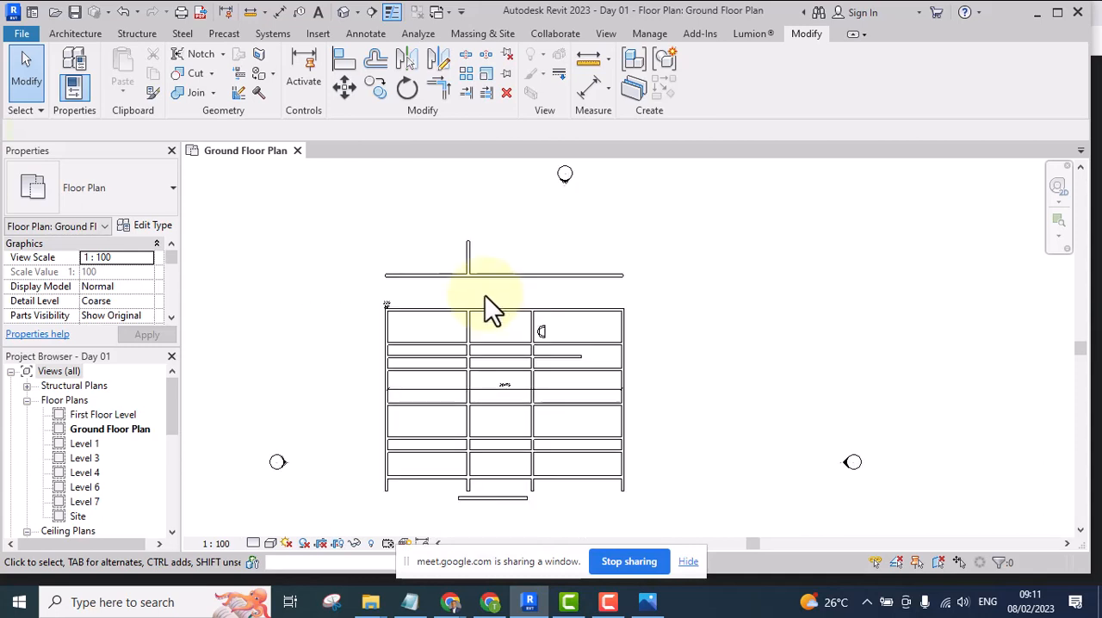
pyautogui.scroll(4, 465, 364)
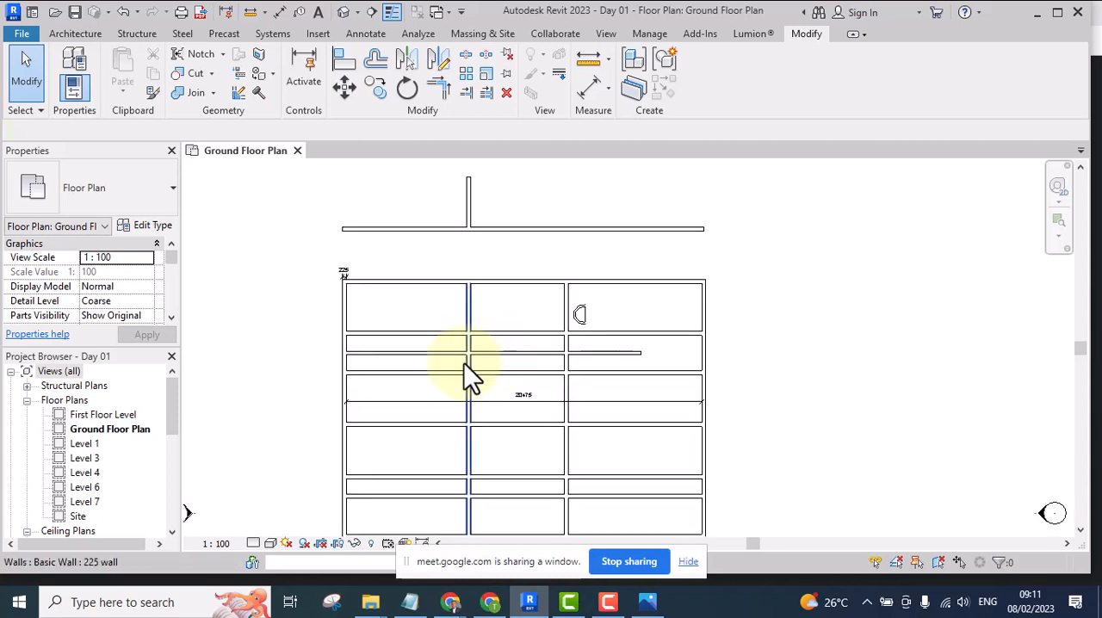
pyautogui.scroll(5, 295, 229)
pyautogui.moveTo(295, 235); pyautogui.dragTo(352, 278, button='middle')
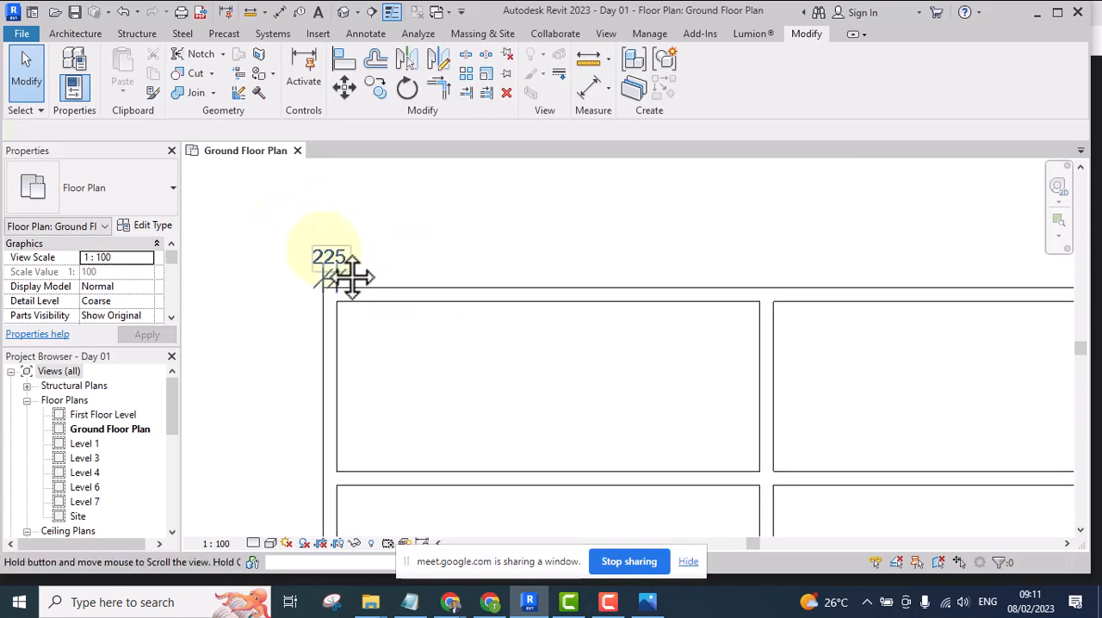
pyautogui.moveTo(398, 217); pyautogui.dragTo(300, 274)
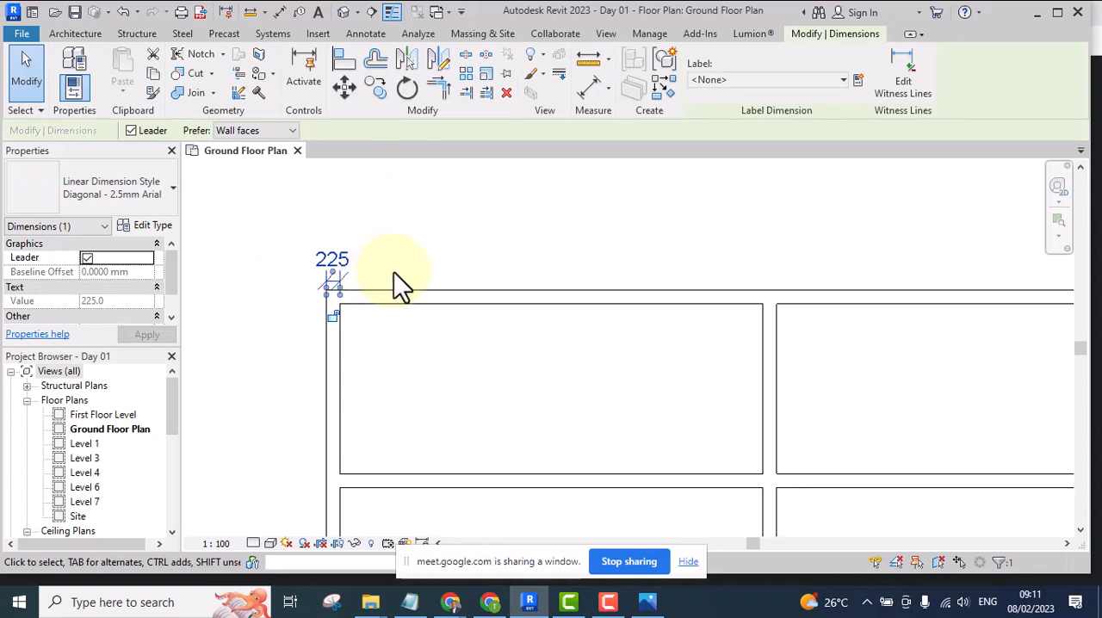
pyautogui.scroll(-3, 434, 231)
pyautogui.moveTo(514, 309); pyautogui.dragTo(485, 310, button='middle')
pyautogui.scroll(-1, 456, 239)
pyautogui.scroll(3, 454, 227)
pyautogui.moveTo(454, 227); pyautogui.dragTo(443, 249, button='middle')
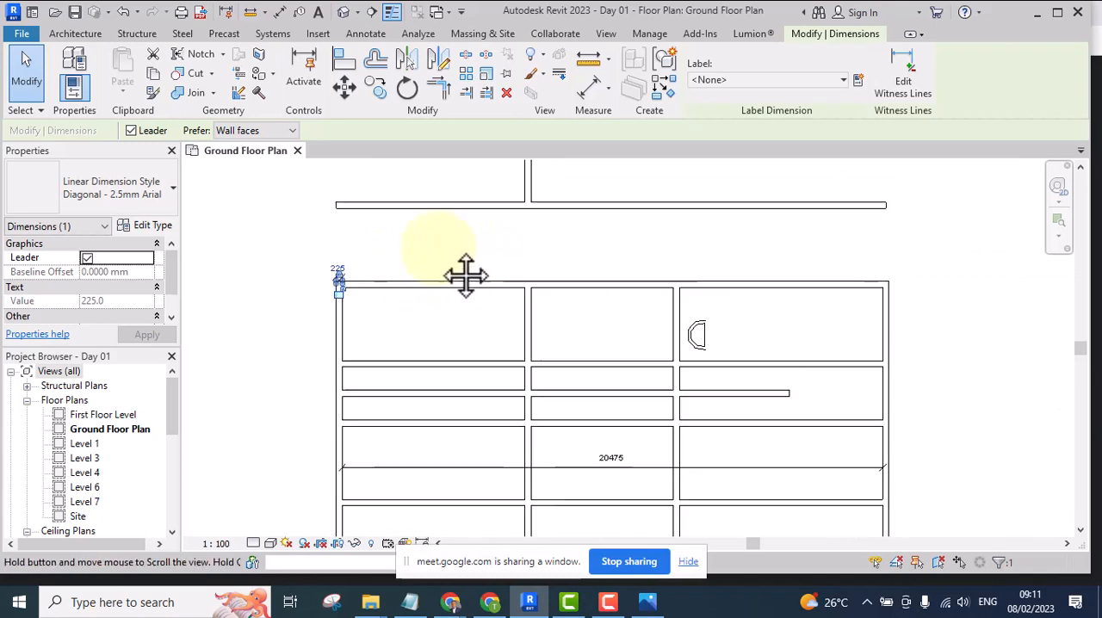
pyautogui.scroll(4, 450, 251)
pyautogui.scroll(-6, 446, 256)
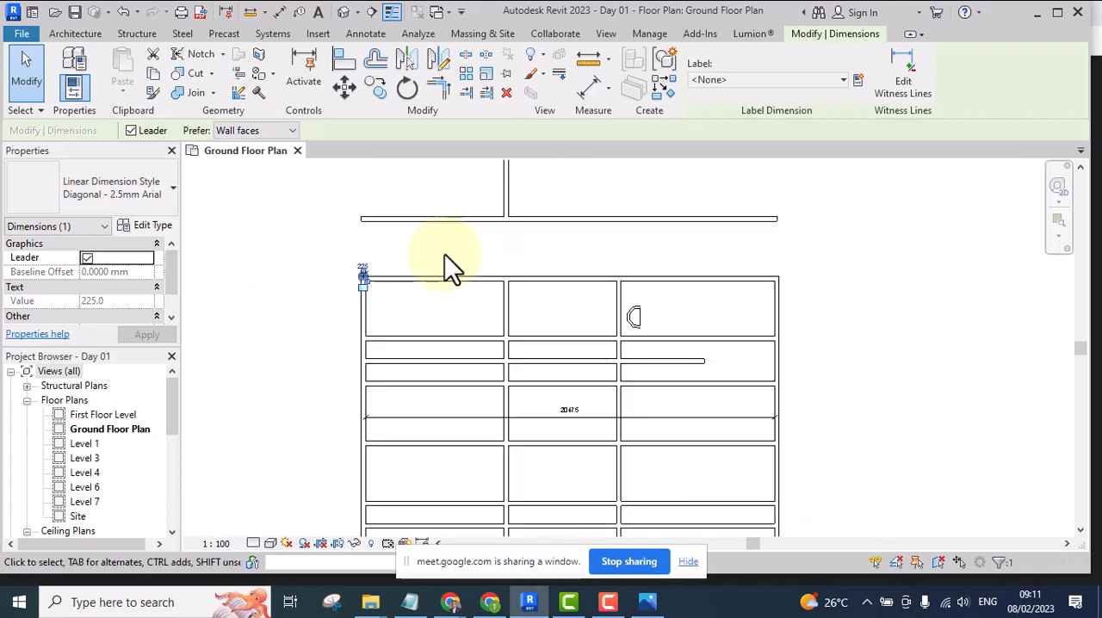
pyautogui.scroll(2, 482, 306)
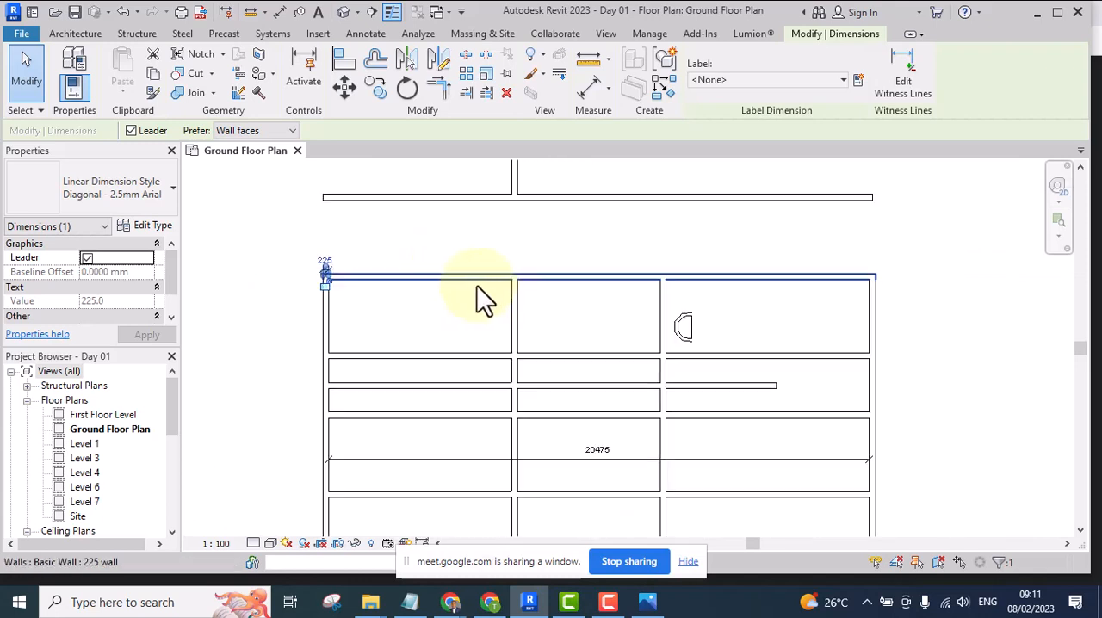
pyautogui.moveTo(480, 300); pyautogui.dragTo(466, 350, button='middle')
pyautogui.scroll(-3, 465, 349)
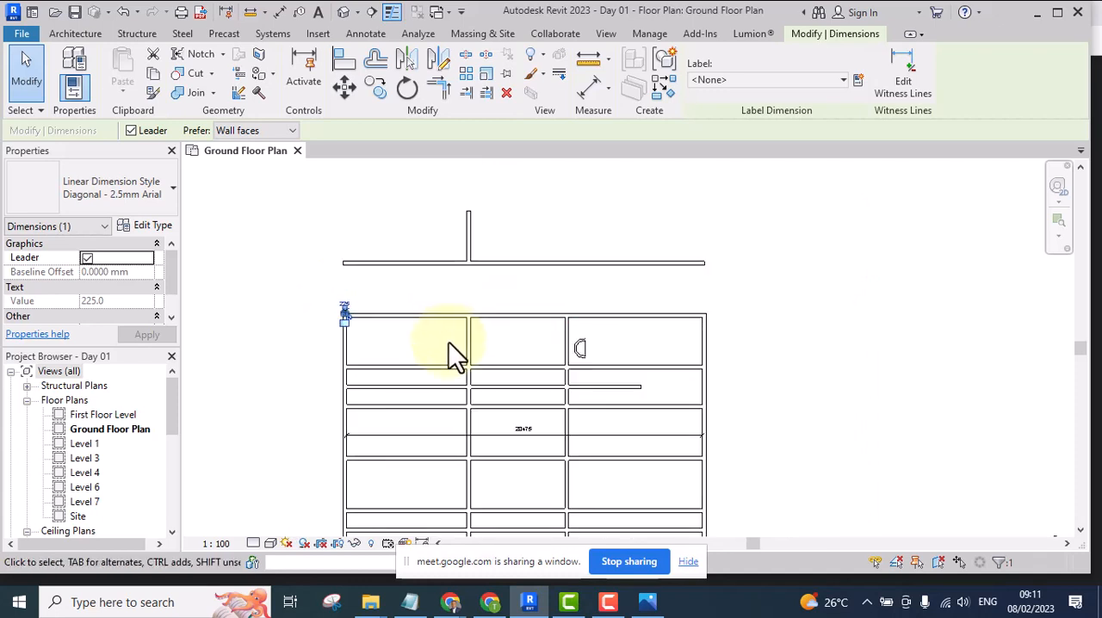
pyautogui.scroll(2, 472, 273)
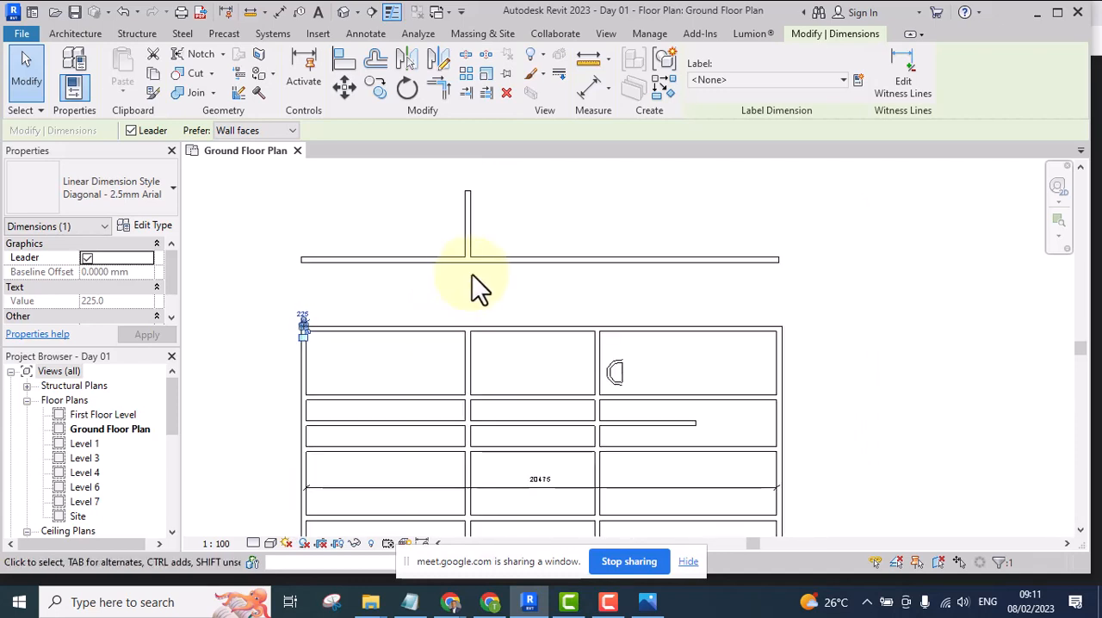
pyautogui.click(505, 183)
pyautogui.click(466, 214)
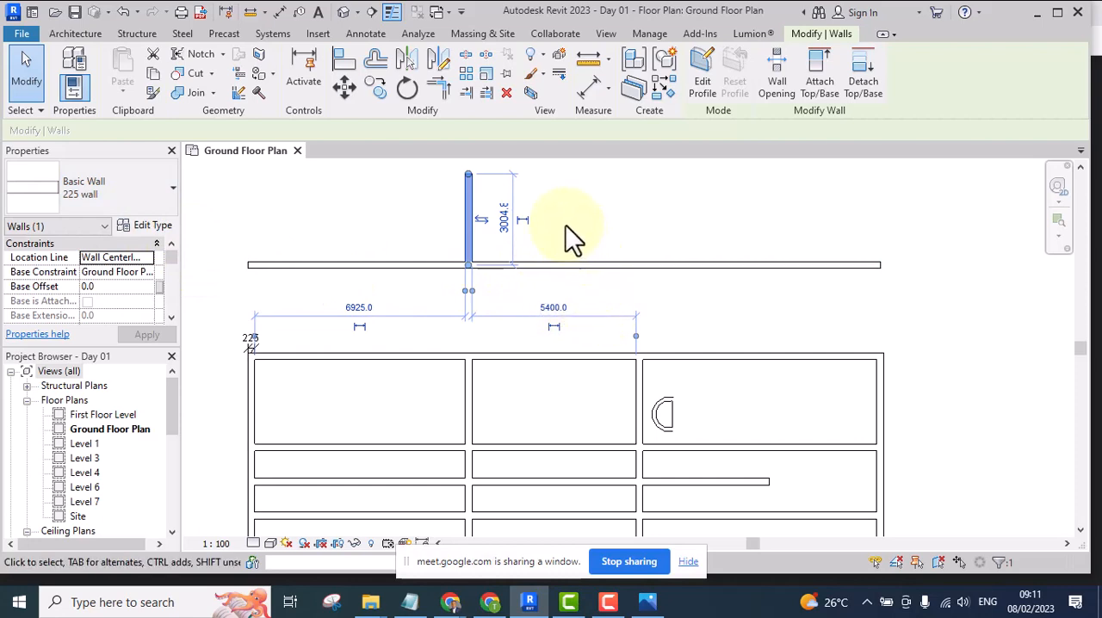
pyautogui.moveTo(564, 226); pyautogui.dragTo(585, 295, button='middle')
pyautogui.click(589, 232)
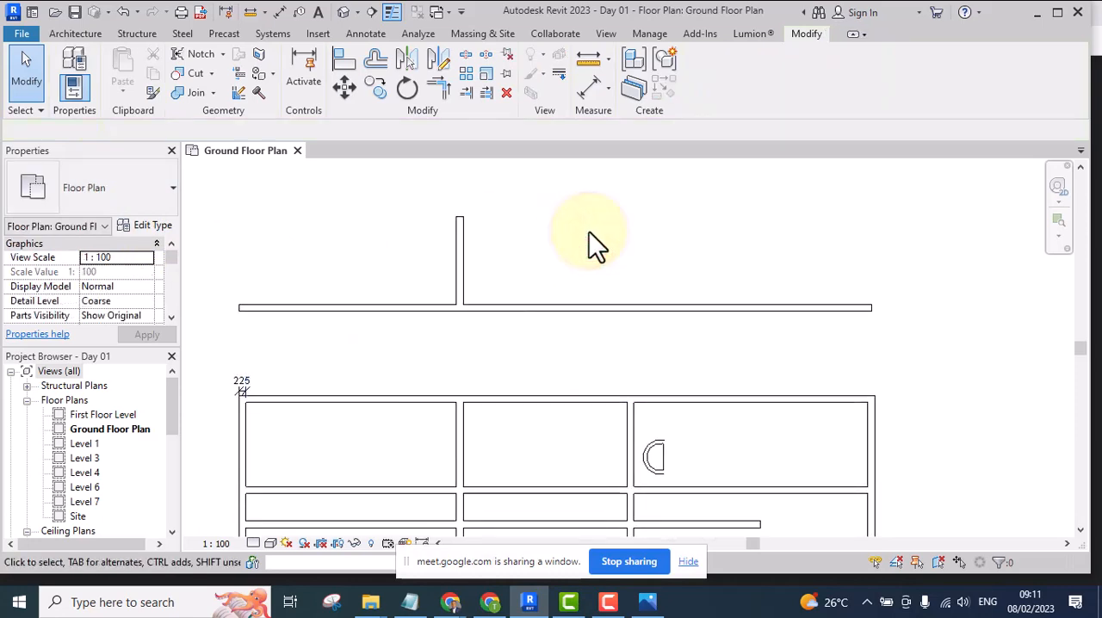
# Using Create Similar on the short upper wall, draw an L-shaped 225 wall about 7500 horizontally, then 4800 upwards across the long horizontal wall
pyautogui.moveTo(622, 191); pyautogui.dragTo(385, 283)
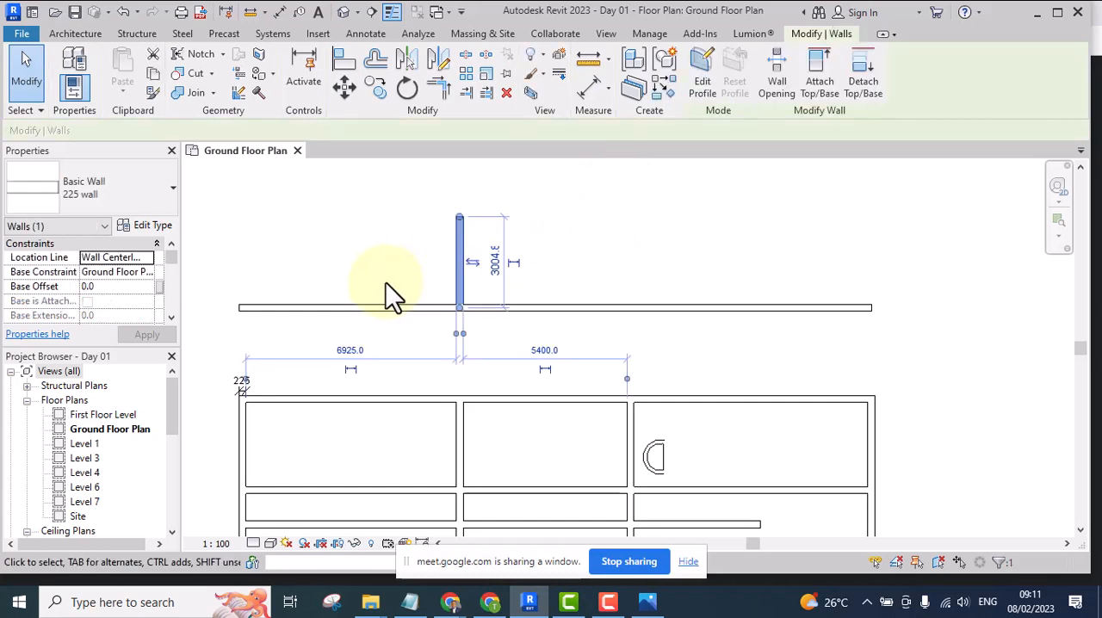
pyautogui.moveTo(631, 194); pyautogui.dragTo(432, 268)
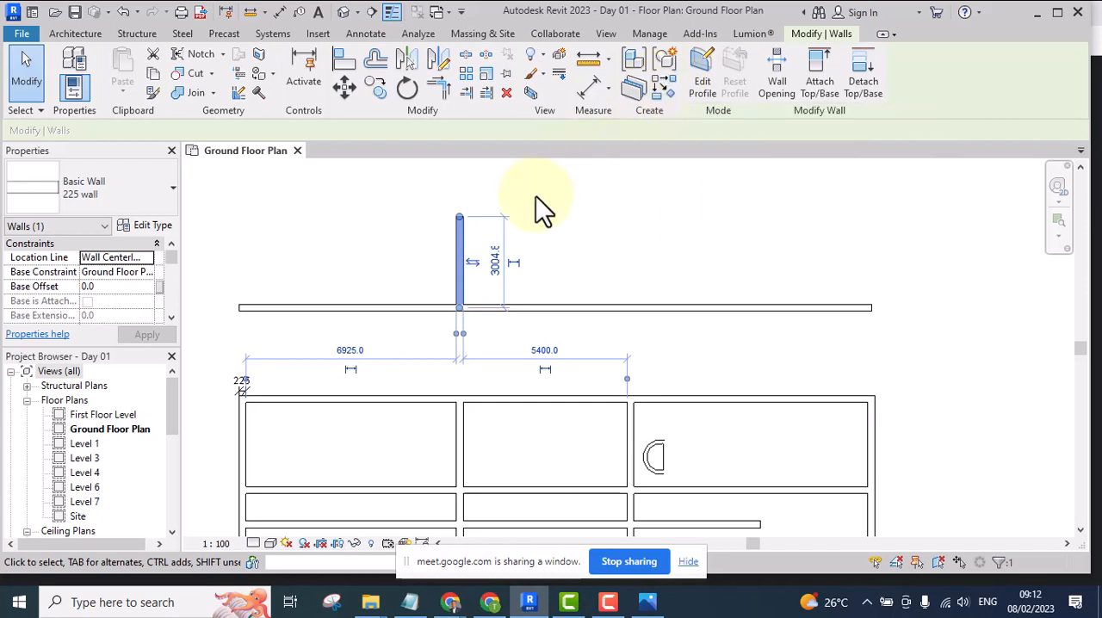
pyautogui.click(661, 86)
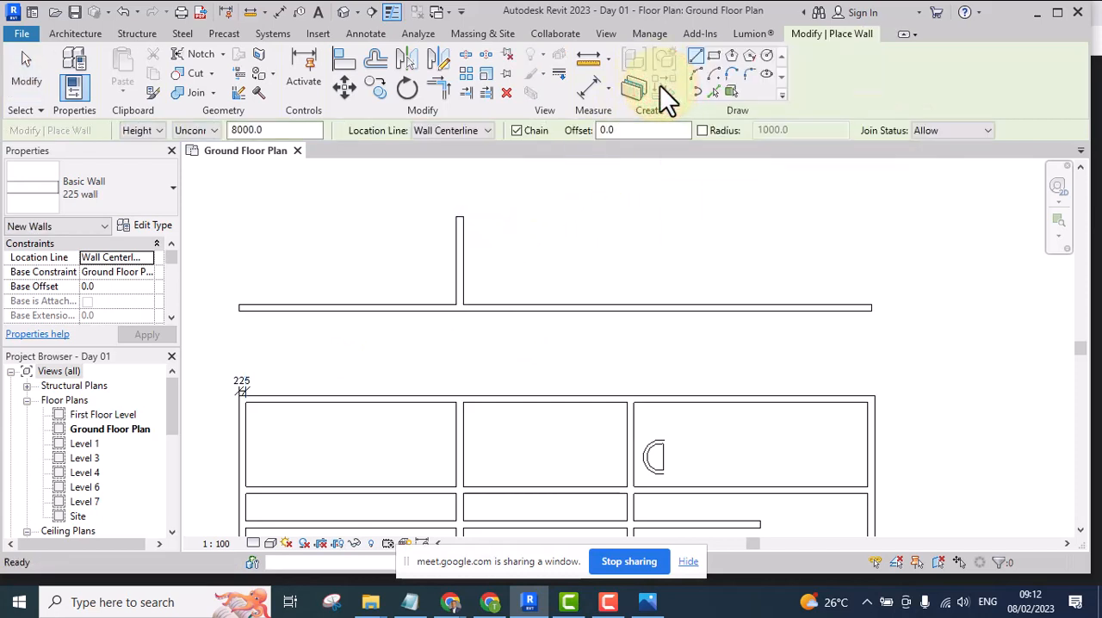
pyautogui.click(469, 351)
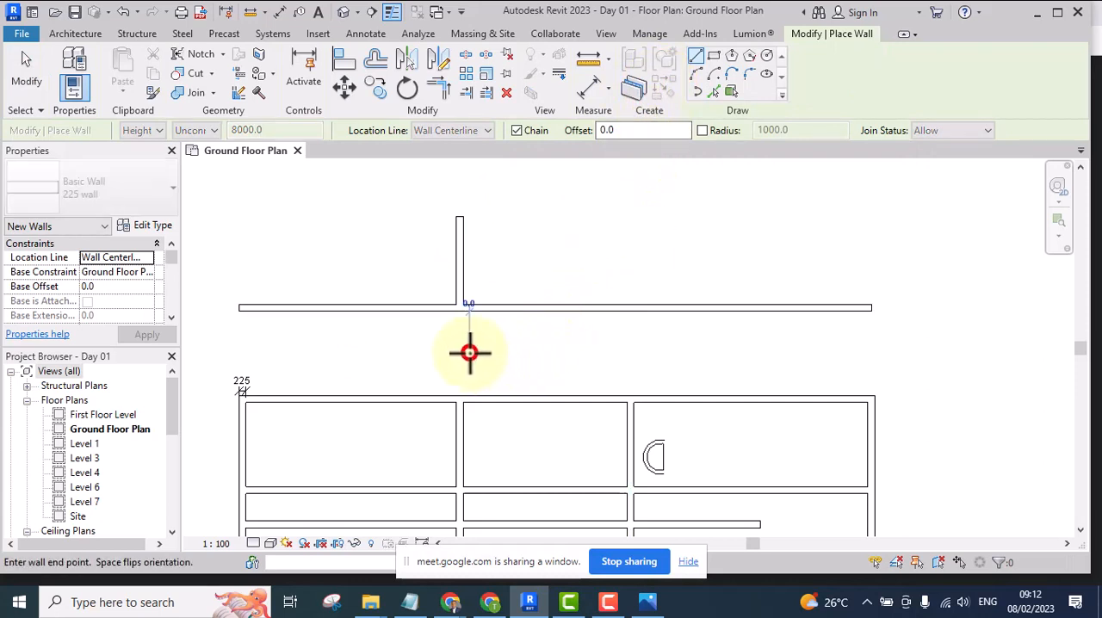
pyautogui.click(698, 351)
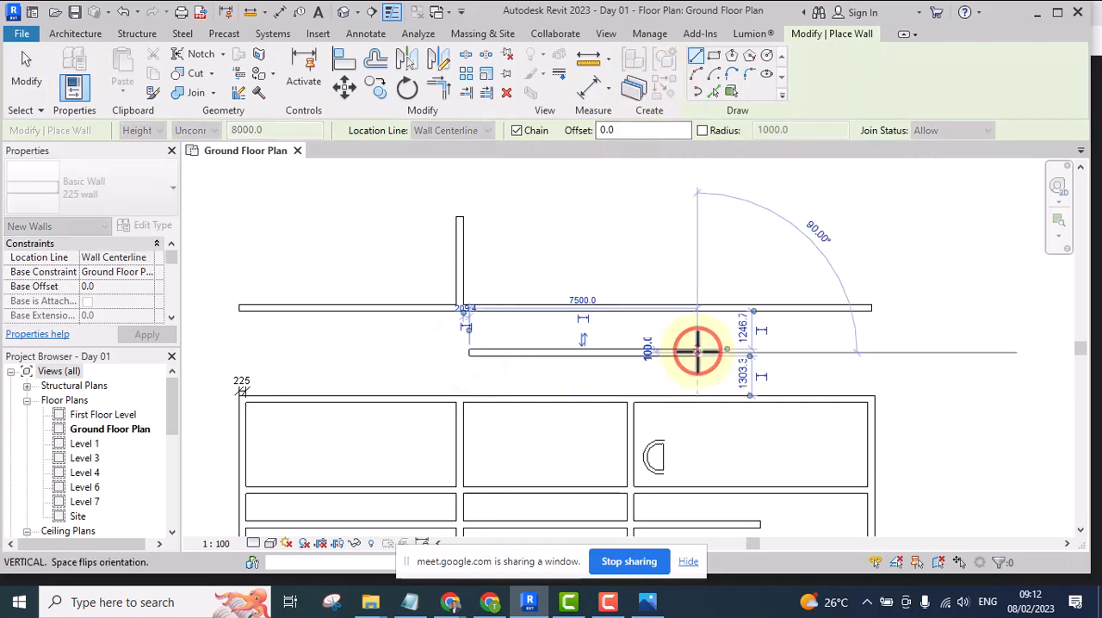
pyautogui.click(697, 206)
pyautogui.press('Escape')
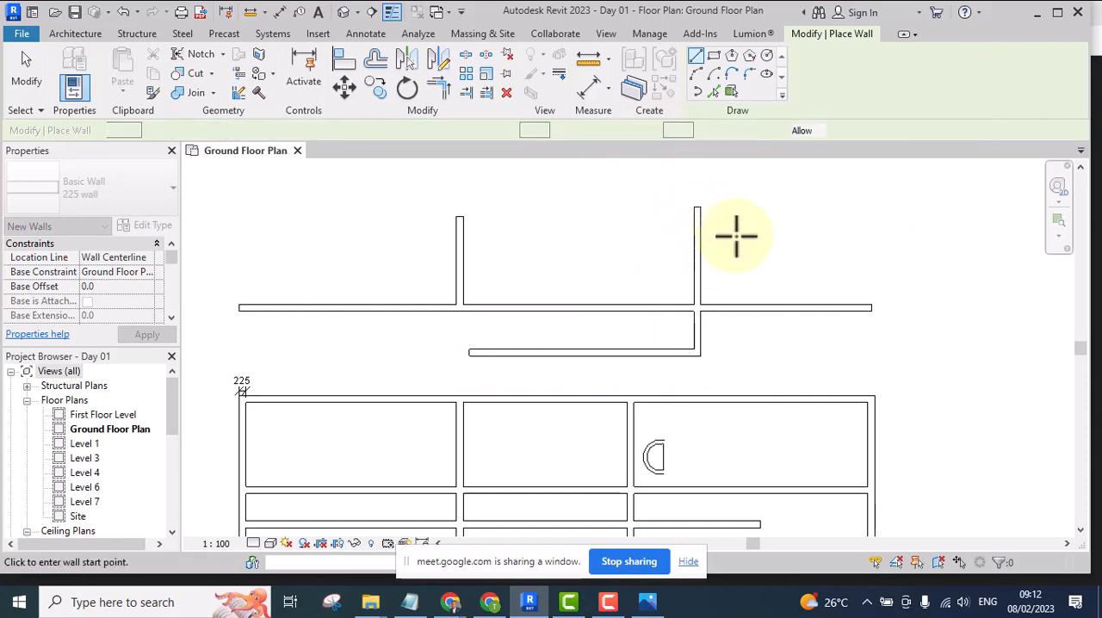
pyautogui.click(737, 208)
pyautogui.press('Escape')
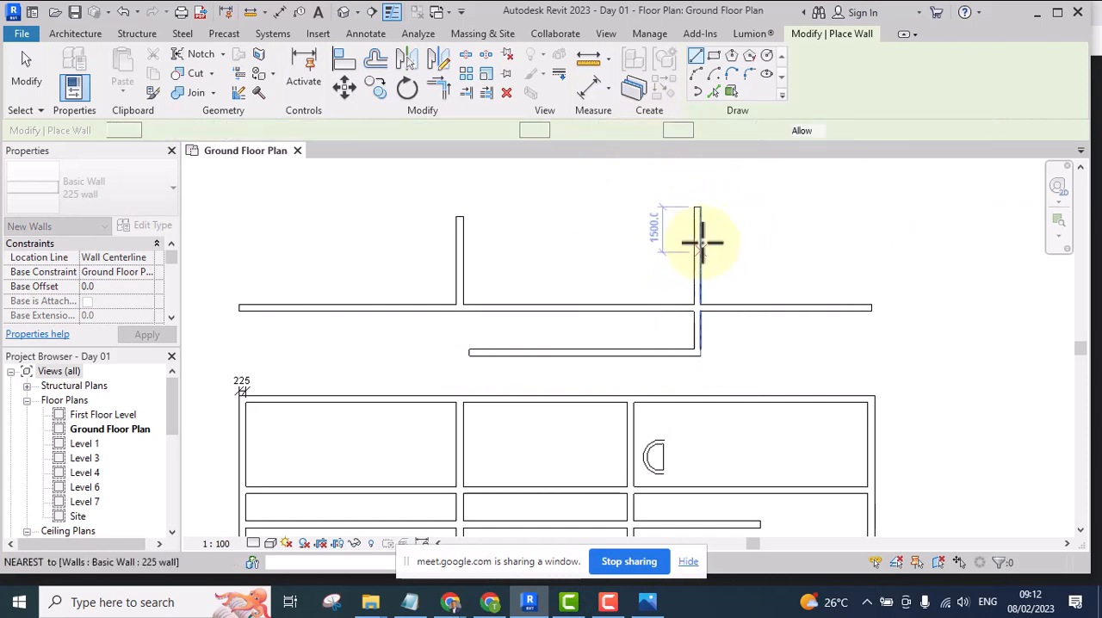
pyautogui.press('Escape')
pyautogui.click(696, 241)
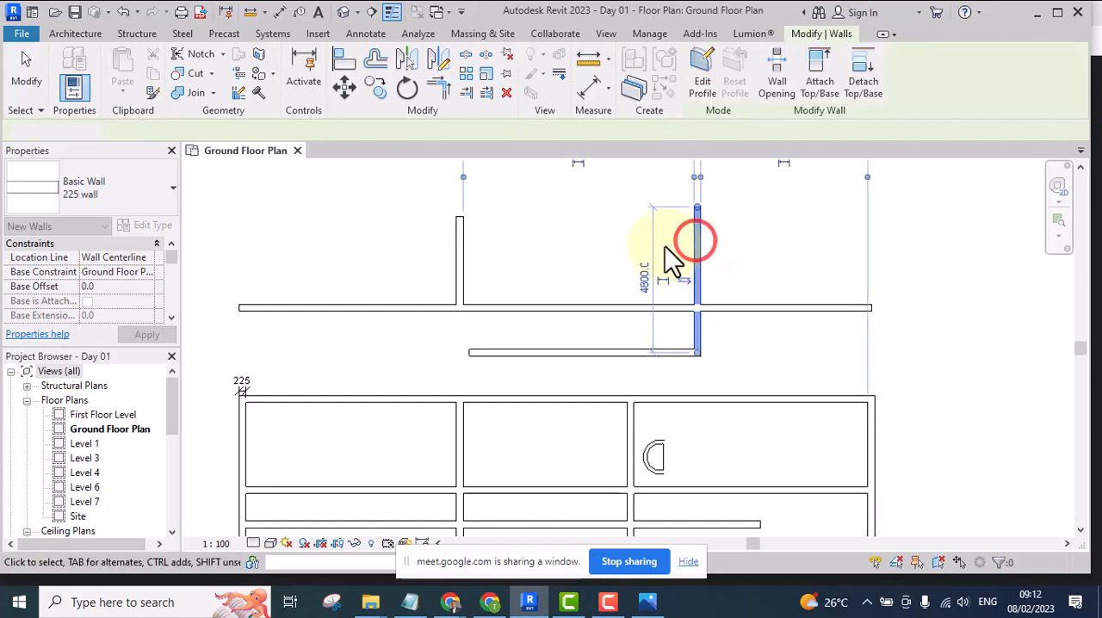
pyautogui.click(748, 252)
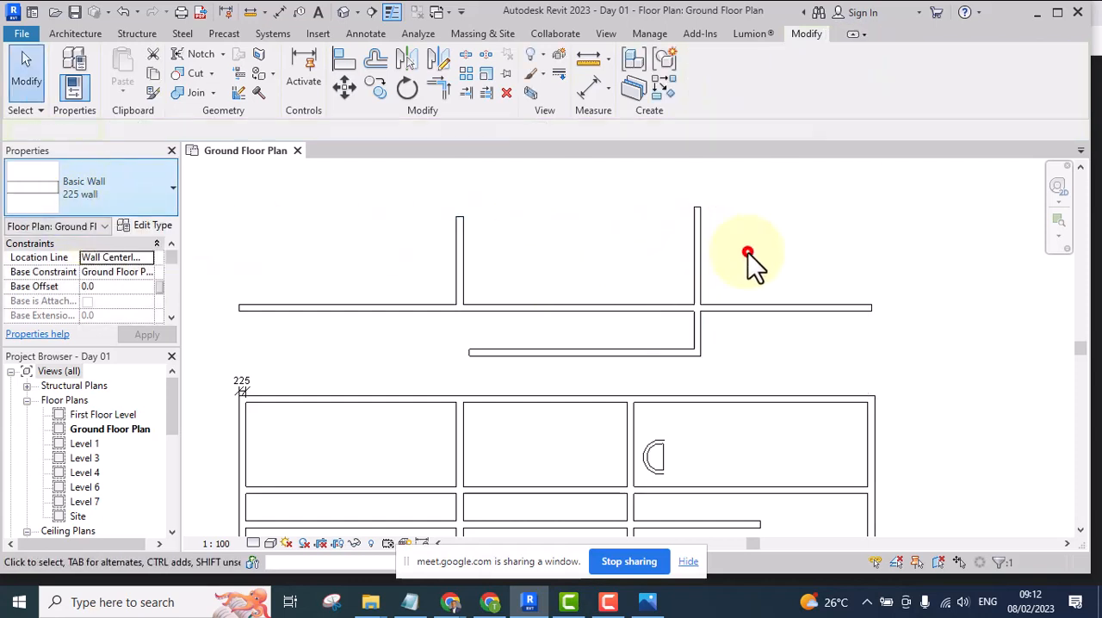
# Draw a vertical detail line about 3900 long across the upper horizontal wall, between the two short vertical walls
pyautogui.moveTo(680, 324); pyautogui.dragTo(638, 356, button='middle')
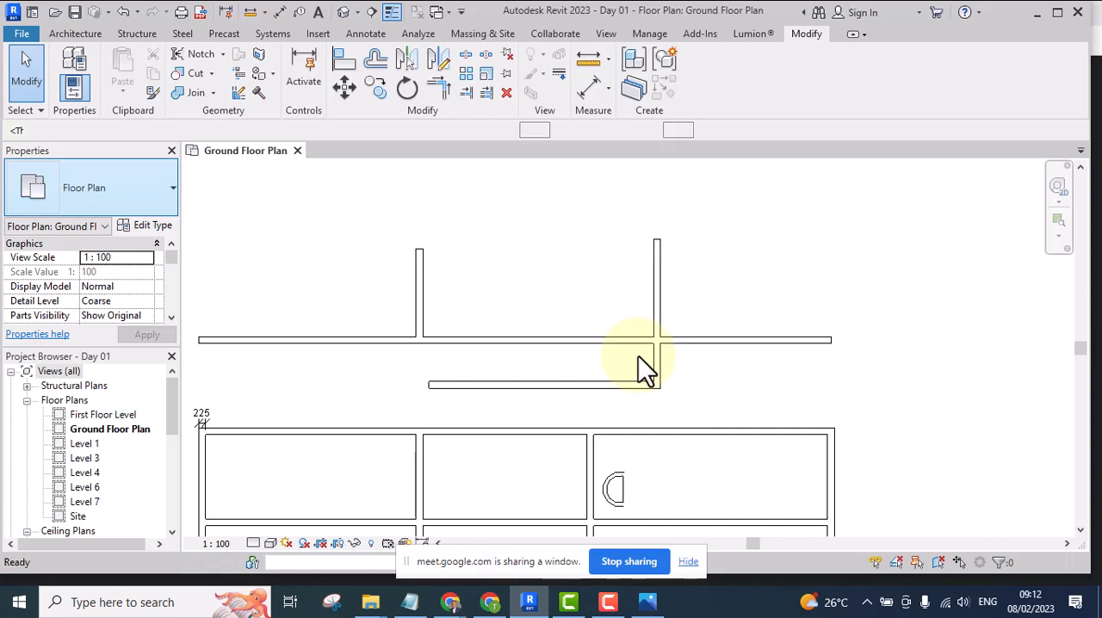
pyautogui.press('d')
pyautogui.press('l')
pyautogui.click(493, 375)
pyautogui.click(493, 258)
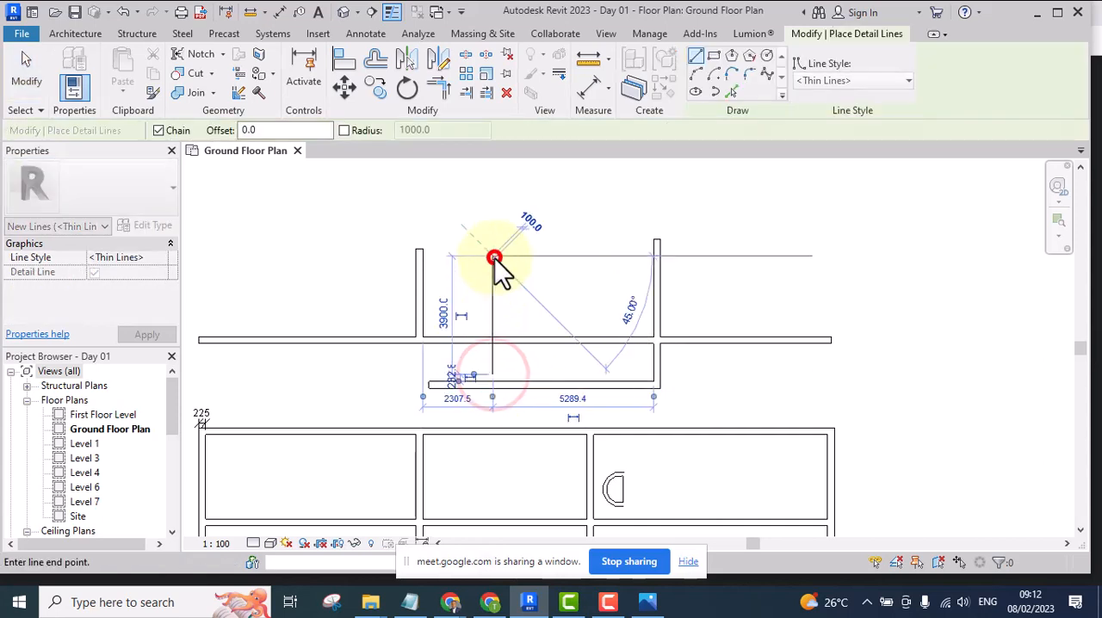
pyautogui.press('Escape')
# Using Create Similar on the detail line, draw a three-sided outline above the horizontal wall's right part, ending about 2774 down at its centreline
pyautogui.click(492, 293)
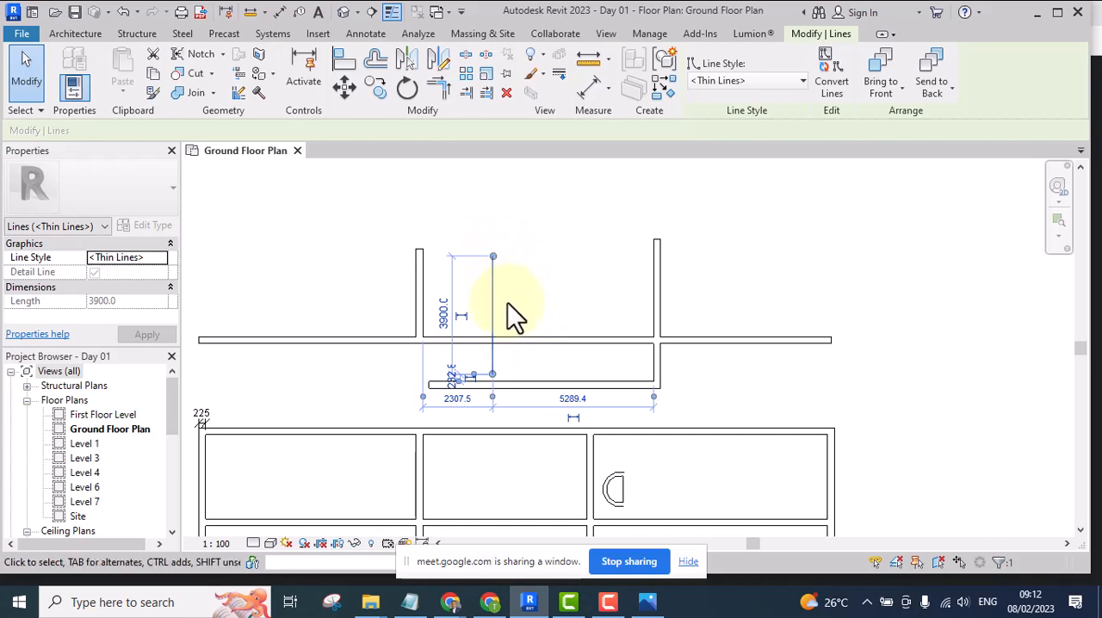
pyautogui.click(545, 261)
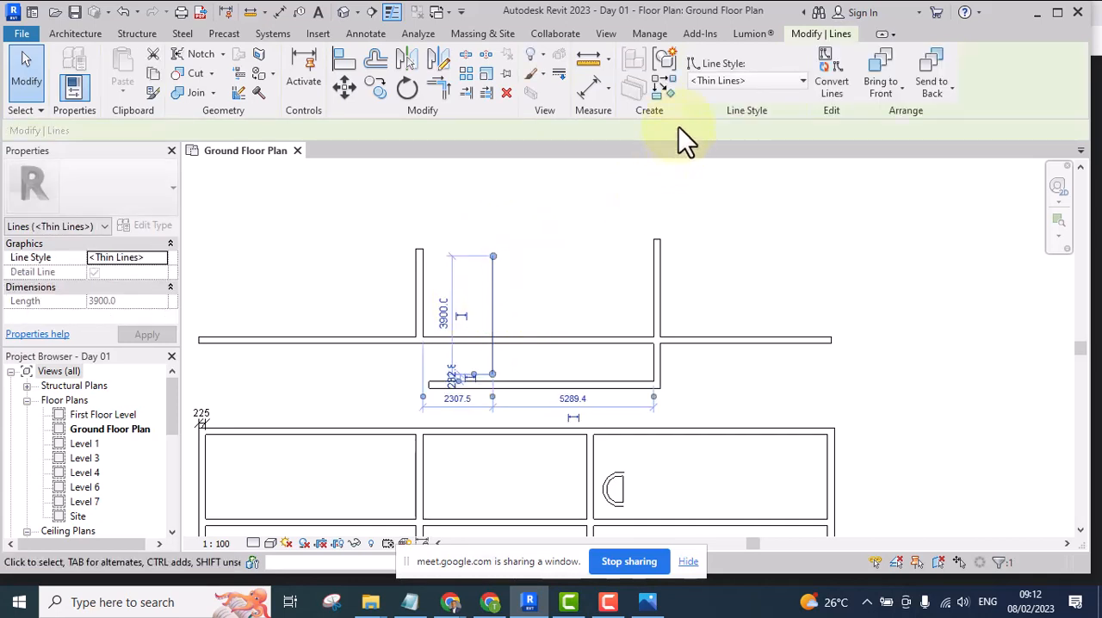
pyautogui.click(666, 86)
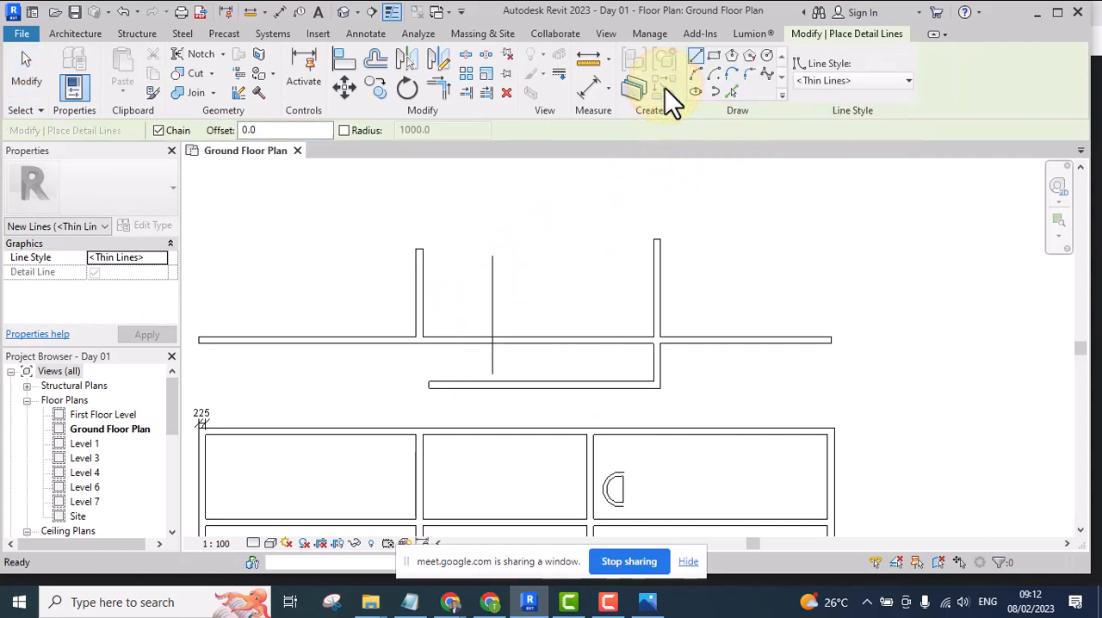
pyautogui.click(712, 336)
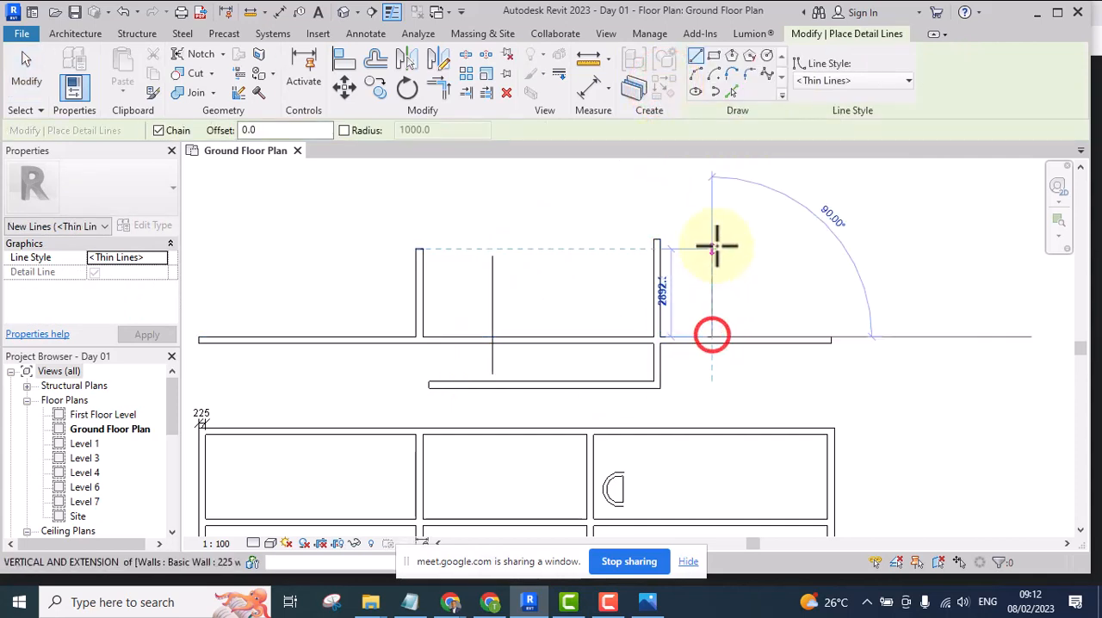
pyautogui.click(713, 255)
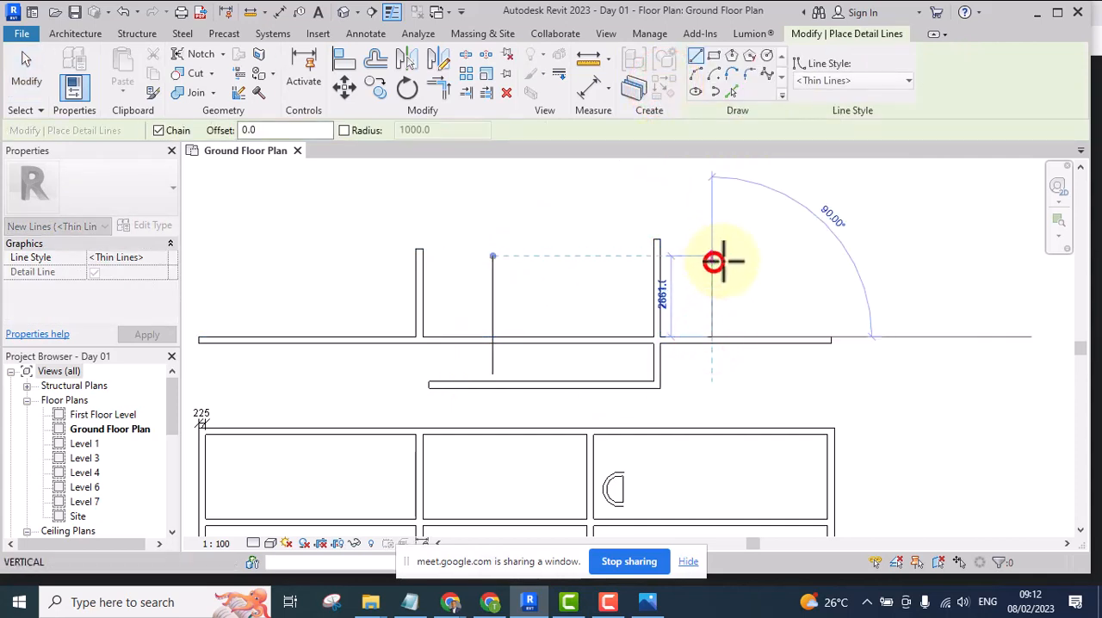
pyautogui.click(804, 256)
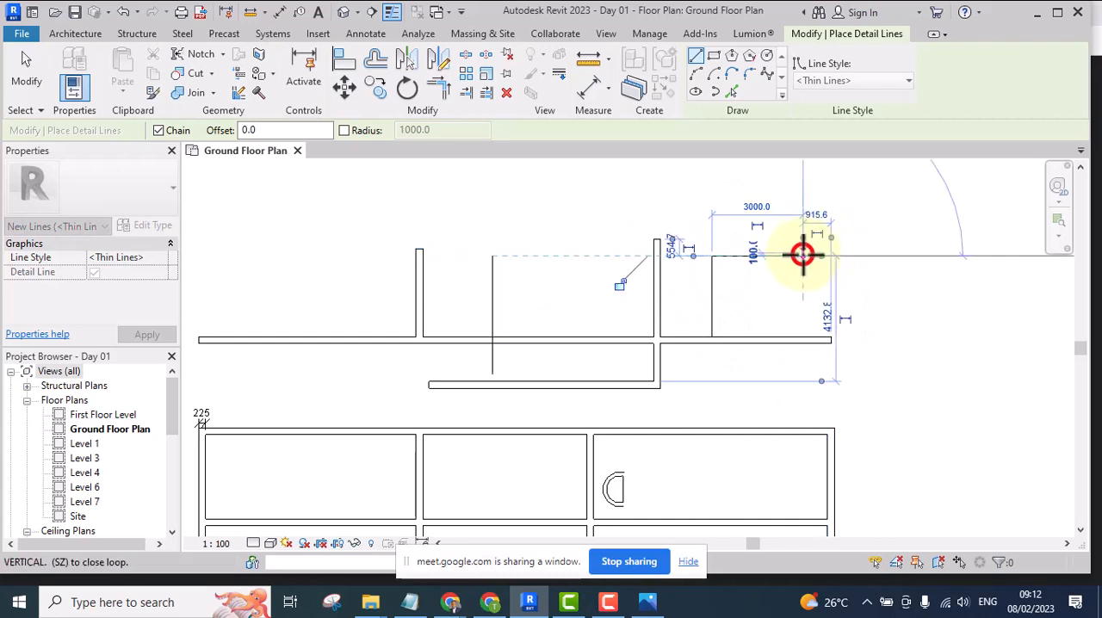
pyautogui.click(803, 340)
pyautogui.press('Escape')
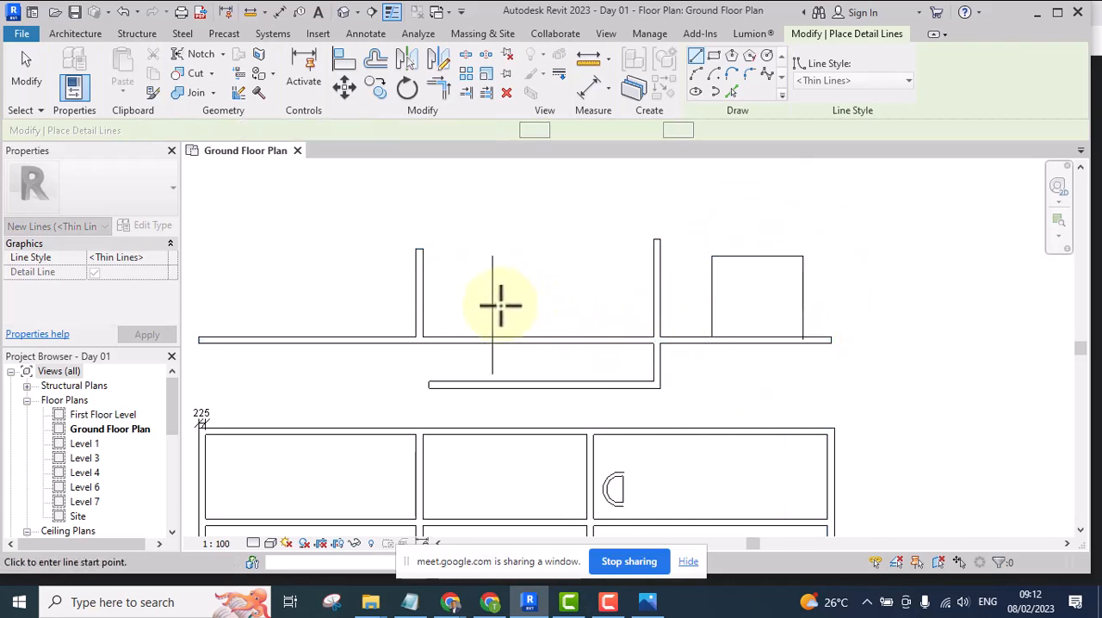
pyautogui.press('Escape')
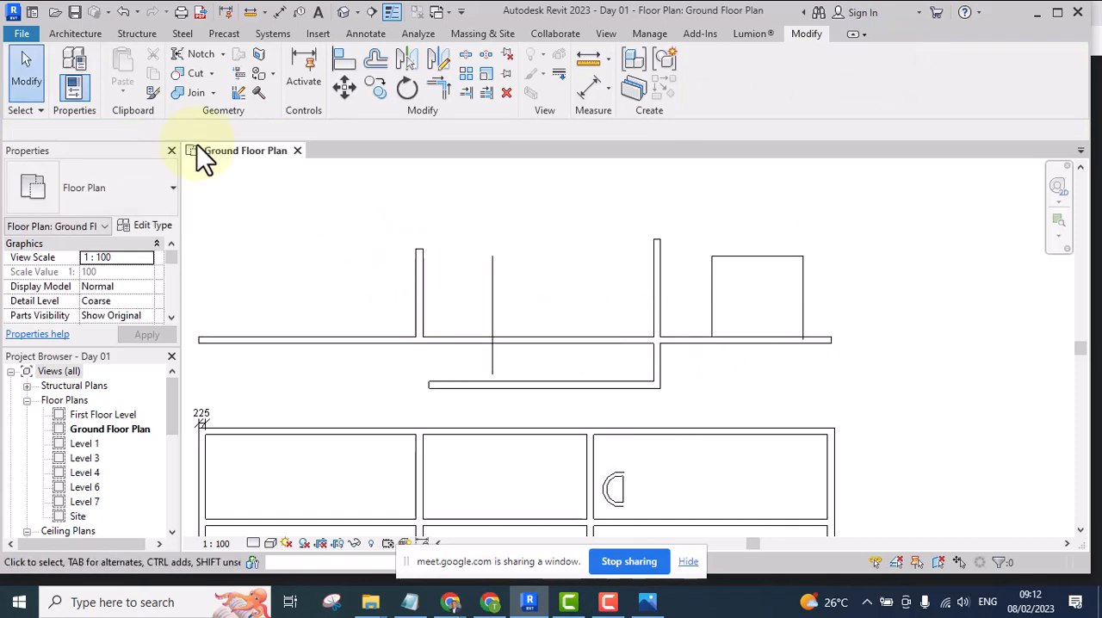
# Place an M_Fixed 0406 x 0610mm window in the upper horizontal wall, 3700 from the short vertical wall and right of the detail line
pyautogui.click(70, 34)
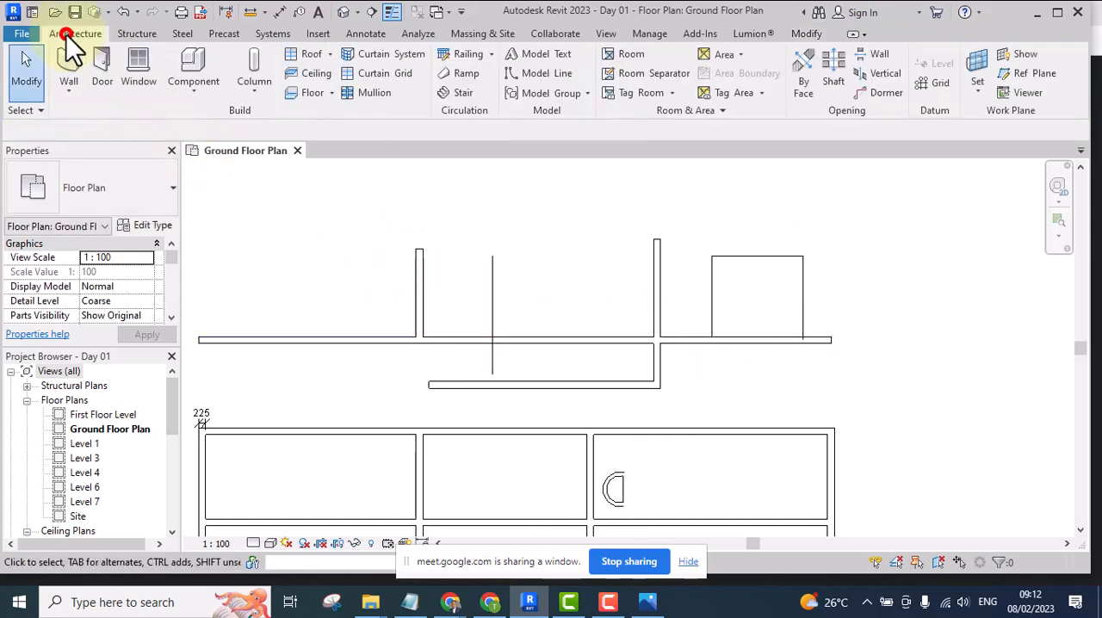
pyautogui.click(138, 70)
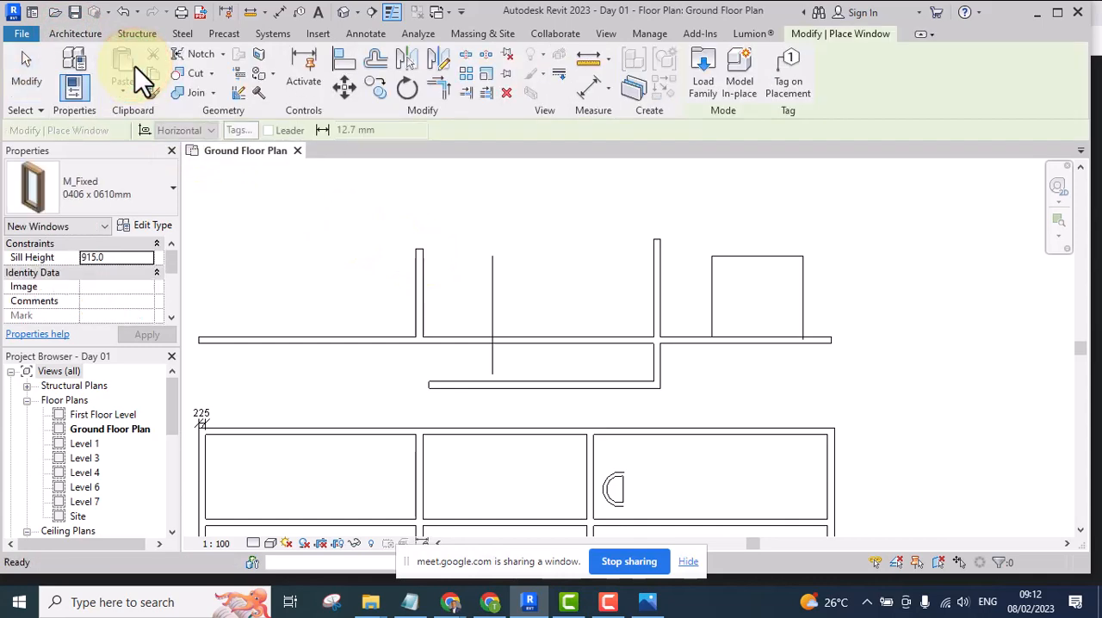
pyautogui.scroll(3, 563, 341)
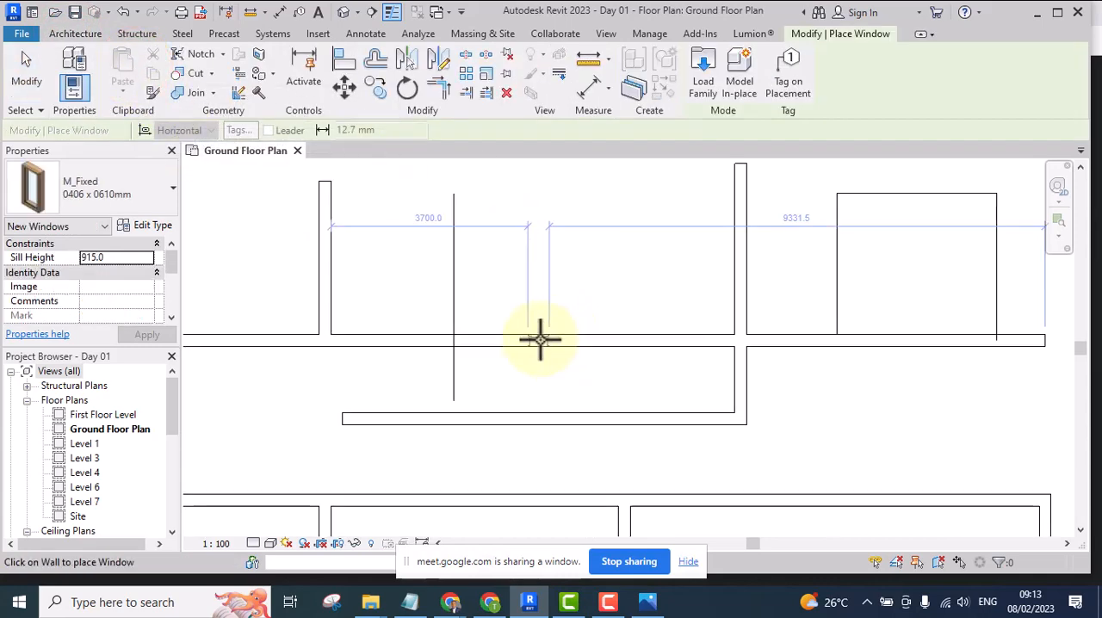
pyautogui.click(539, 339)
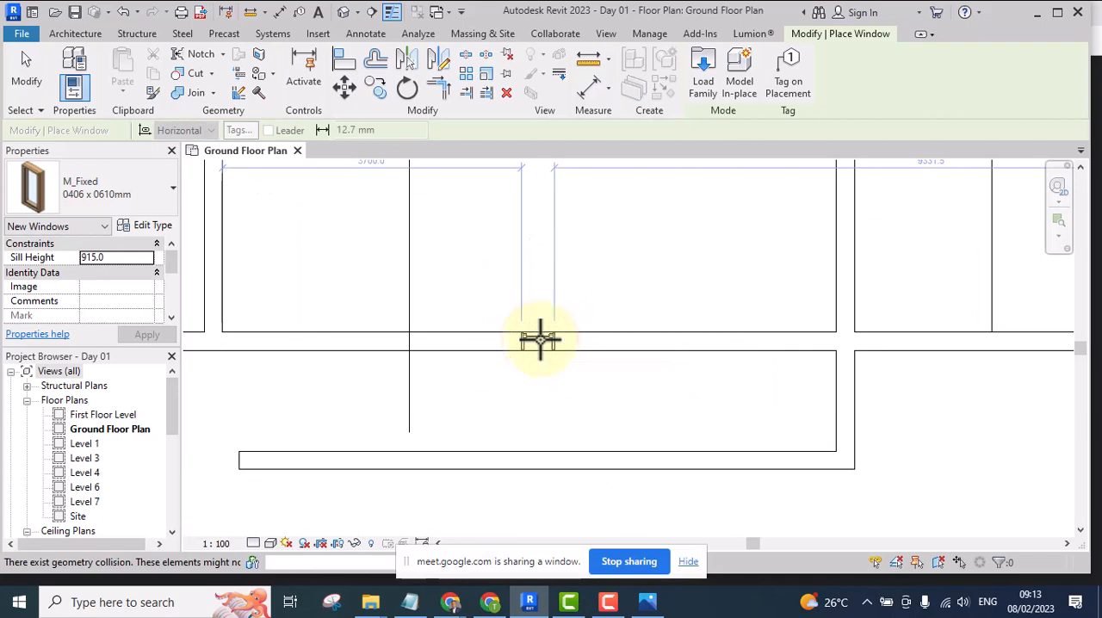
# Using Create Similar on the placed window, add two more in the upper horizontal wall, spaced 1900 and 2200 apart to the right
pyautogui.press('Escape')
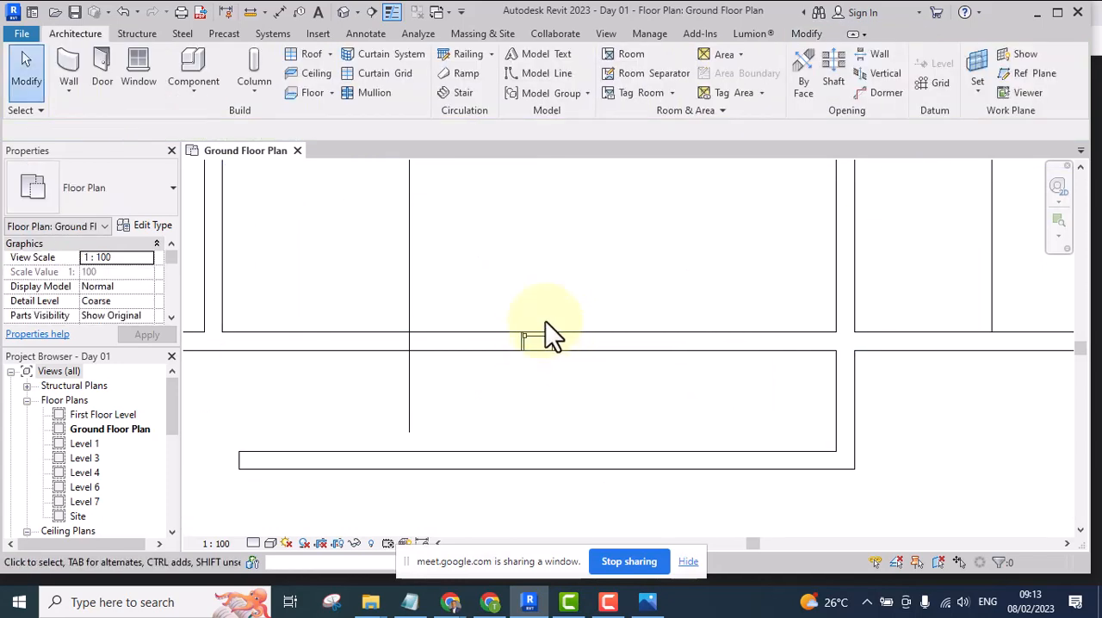
pyautogui.scroll(-3, 534, 344)
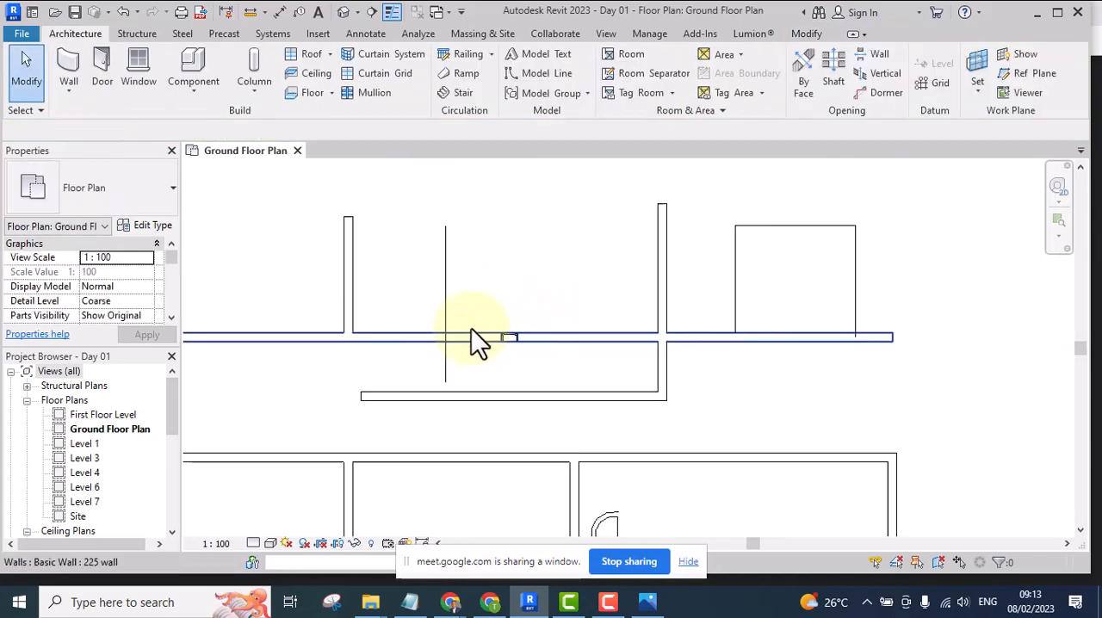
pyautogui.scroll(2, 508, 337)
pyautogui.click(500, 334)
pyautogui.scroll(-2, 536, 362)
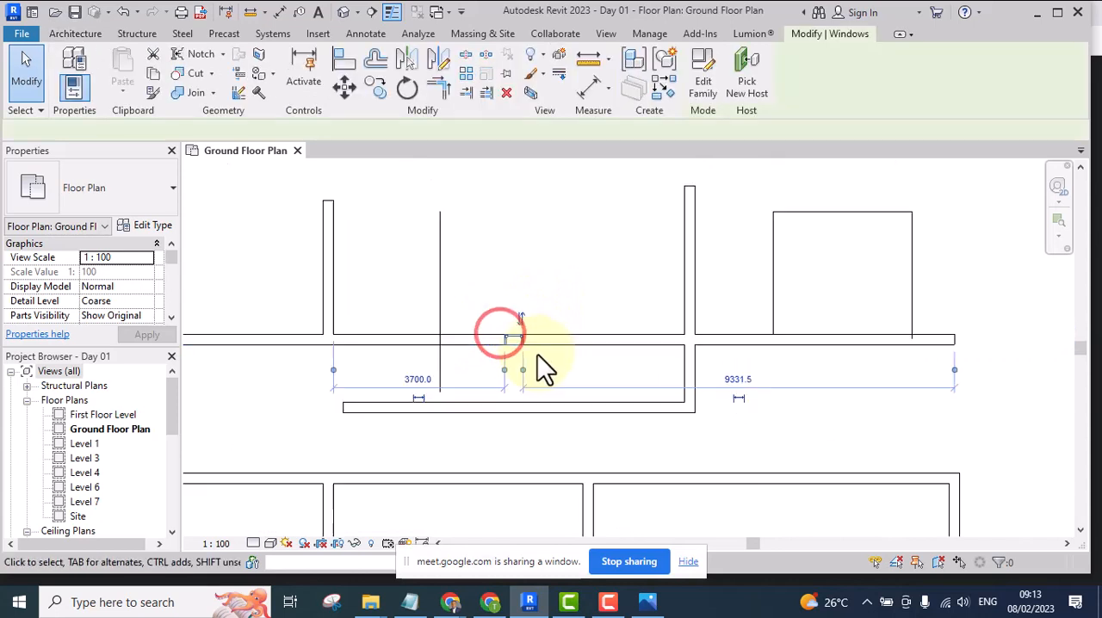
pyautogui.scroll(4, 603, 370)
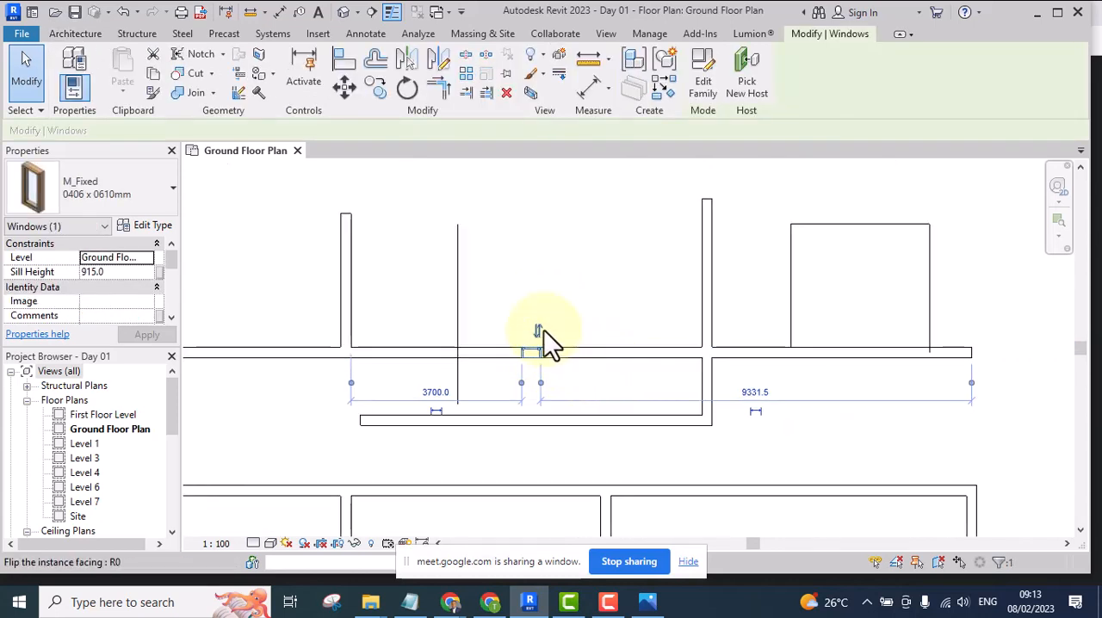
pyautogui.scroll(1, 529, 349)
pyautogui.scroll(2, 529, 349)
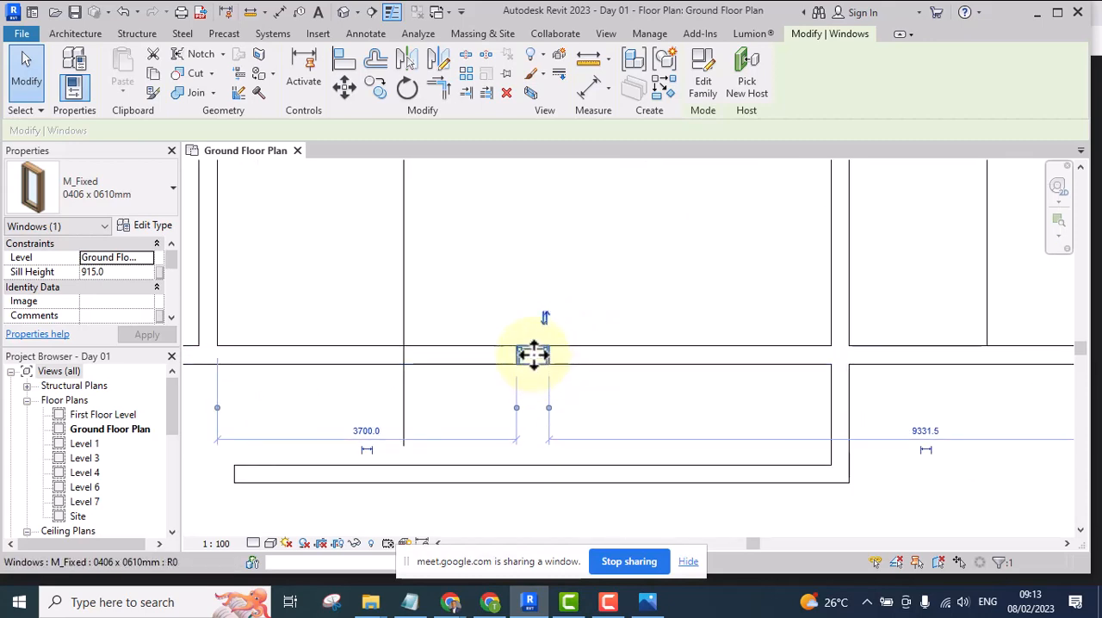
pyautogui.click(640, 259)
pyautogui.click(540, 347)
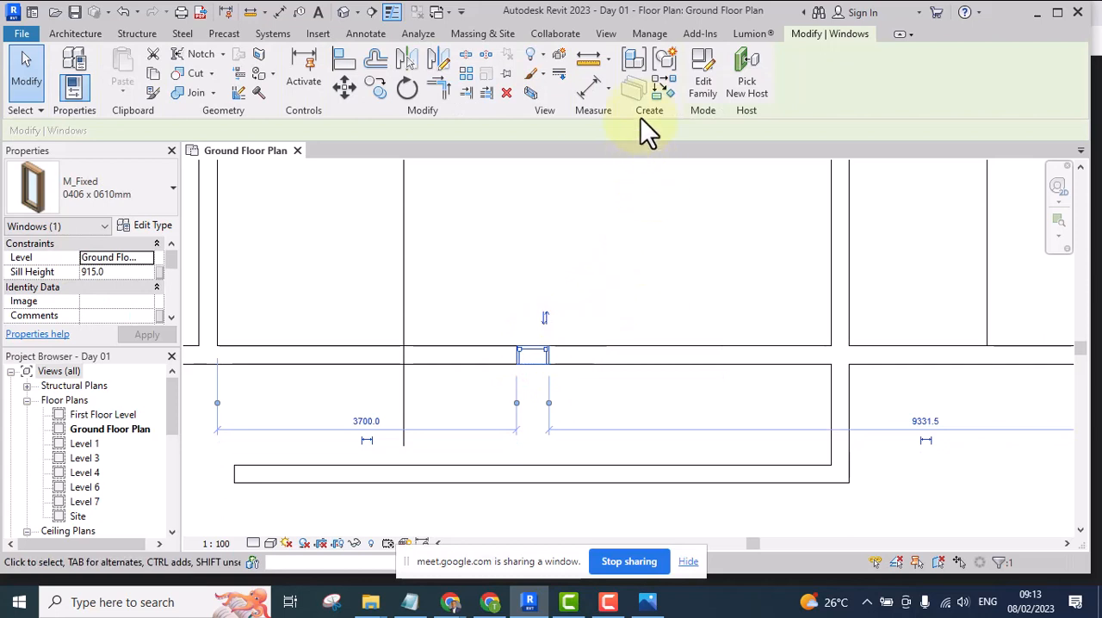
pyautogui.click(662, 84)
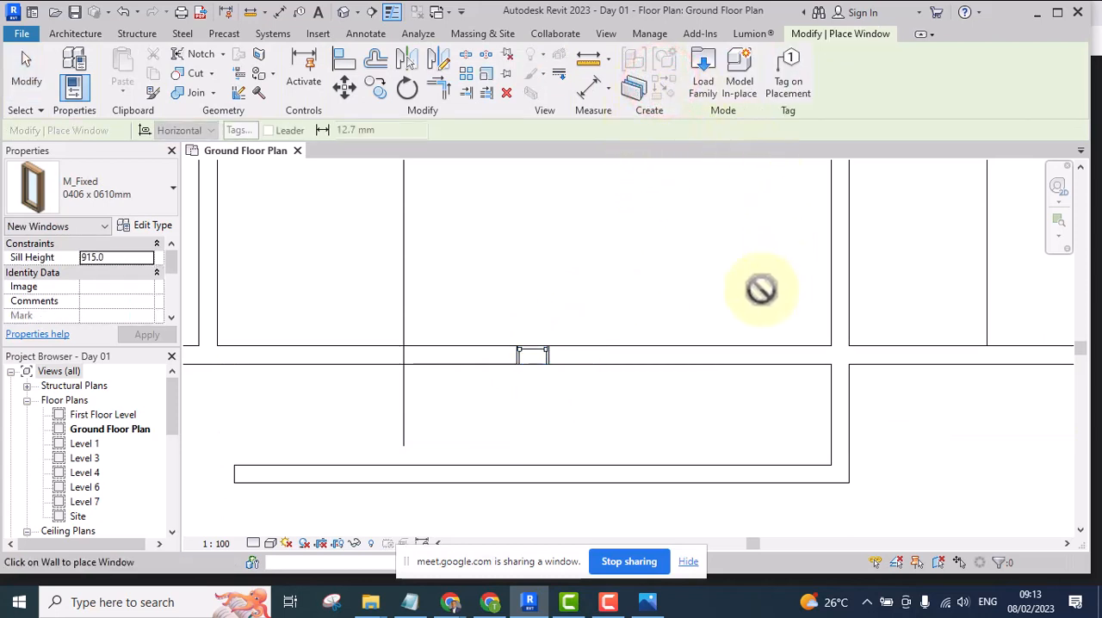
pyautogui.click(715, 355)
pyautogui.scroll(-3, 612, 298)
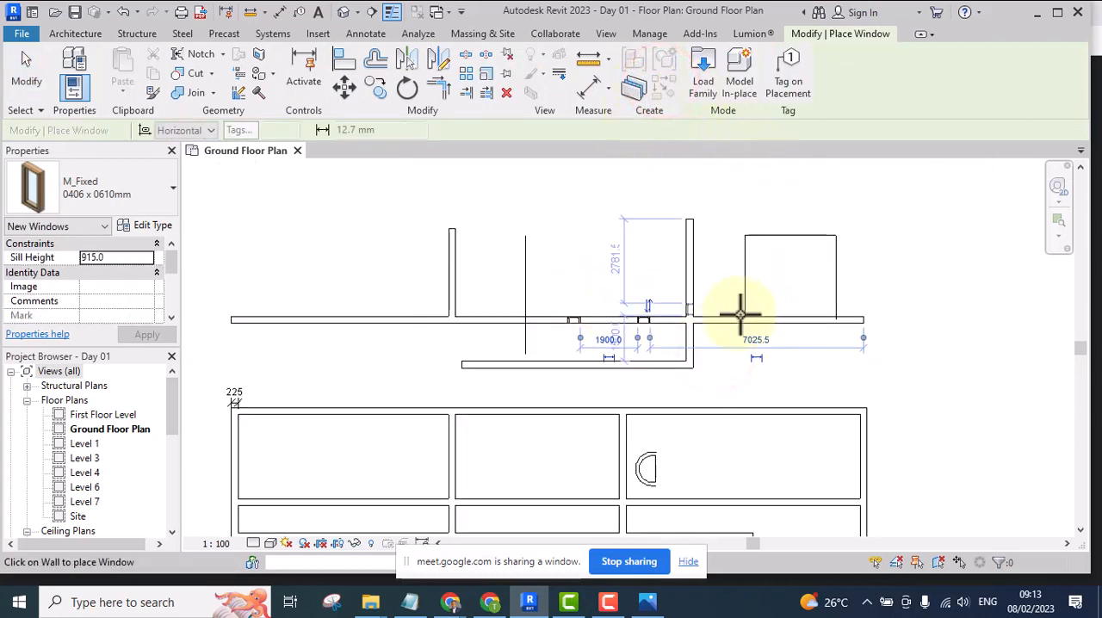
pyautogui.click(716, 321)
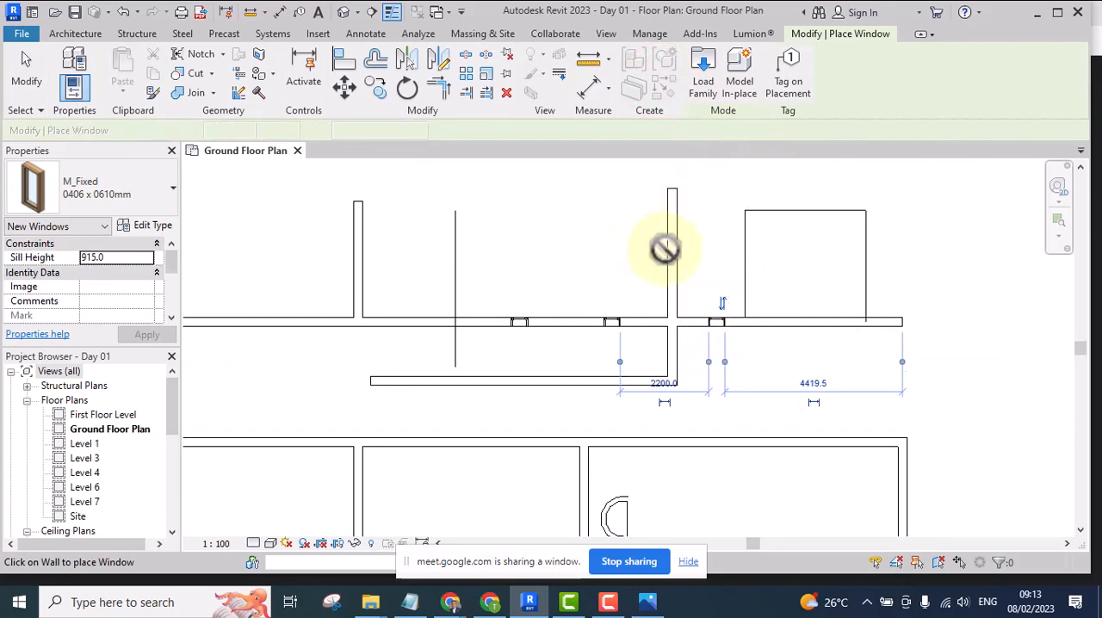
# Place one matching window in the vertical wall above the crossing and another in the lower horizontal leg, aligned beneath the first window
pyautogui.click(673, 250)
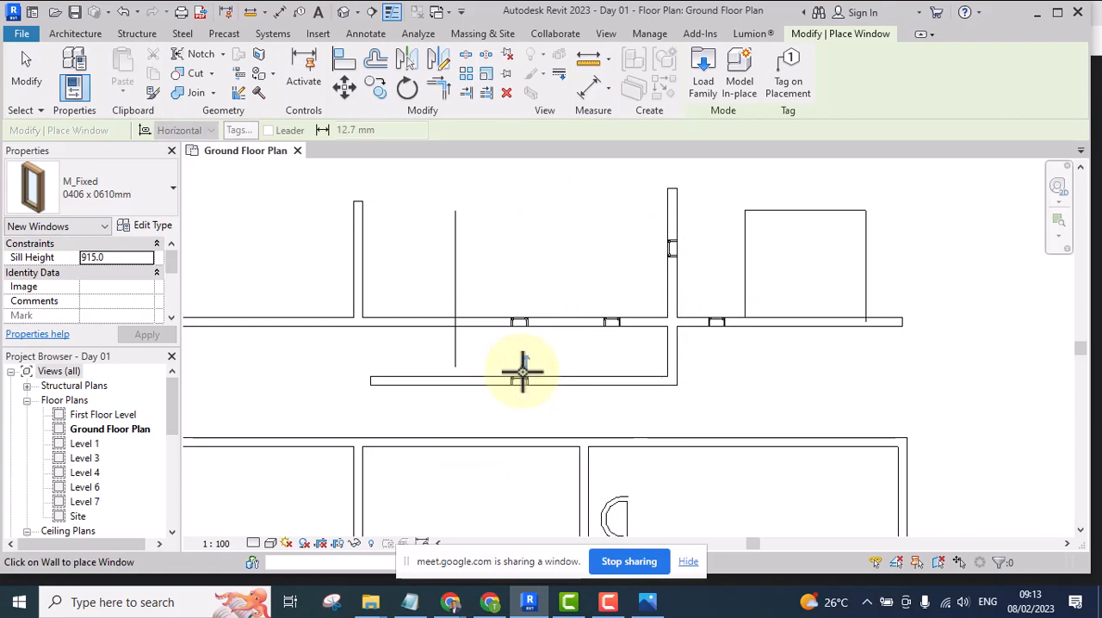
pyautogui.click(522, 372)
pyautogui.press('Escape')
pyautogui.press('Escape')
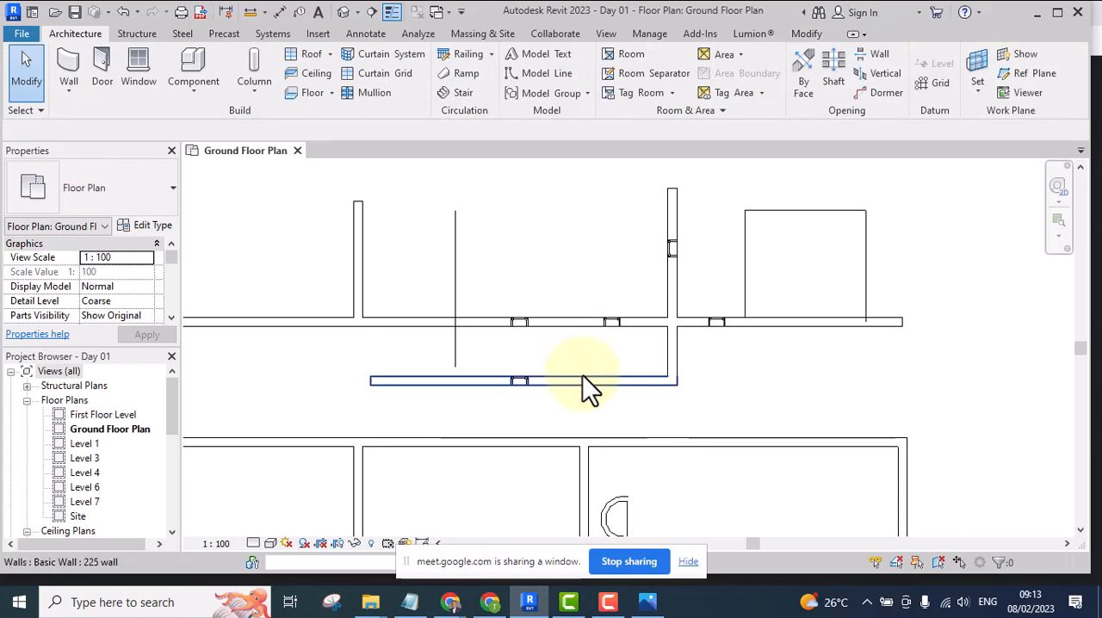
pyautogui.moveTo(585, 384); pyautogui.dragTo(589, 363, button='middle')
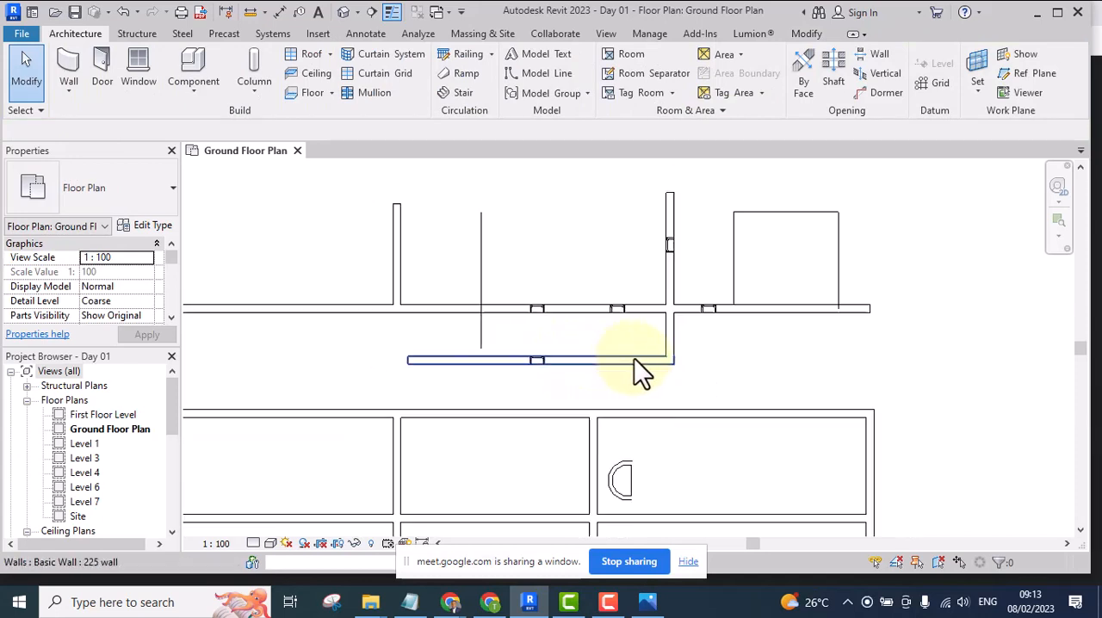
pyautogui.scroll(-2, 546, 328)
pyautogui.scroll(4, 565, 370)
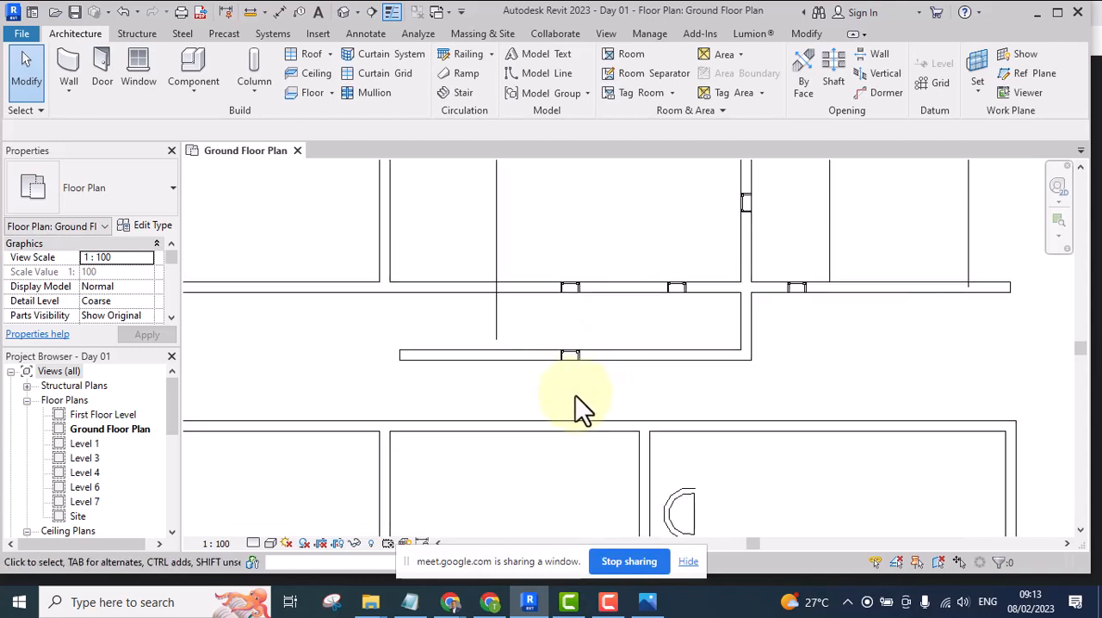
pyautogui.scroll(-1, 595, 355)
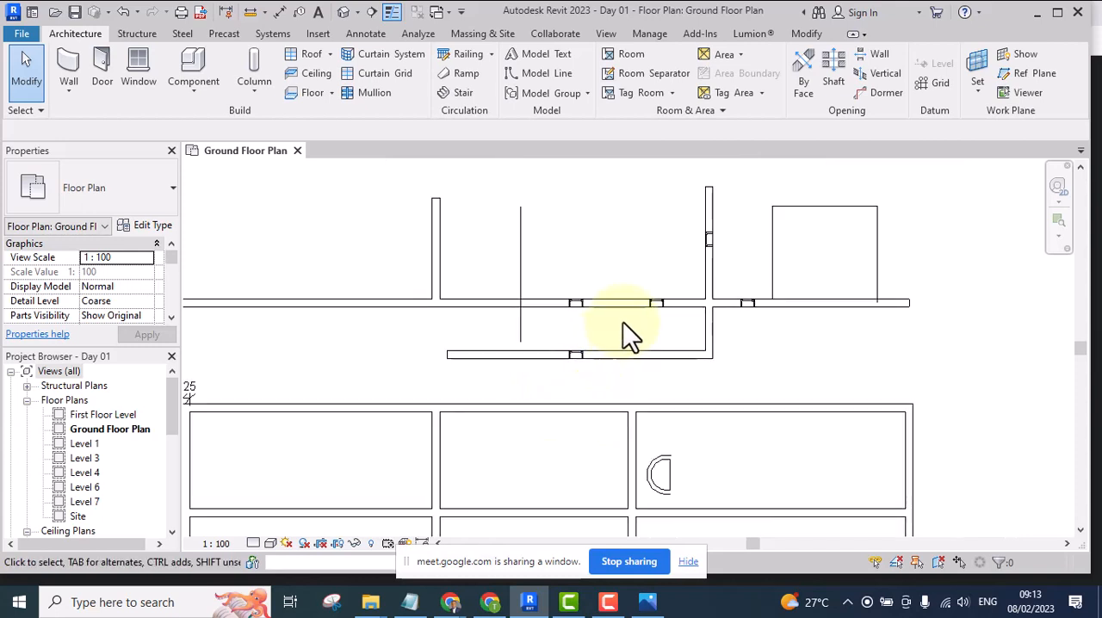
pyautogui.moveTo(561, 257); pyautogui.dragTo(543, 256, button='middle')
pyautogui.scroll(1, 579, 260)
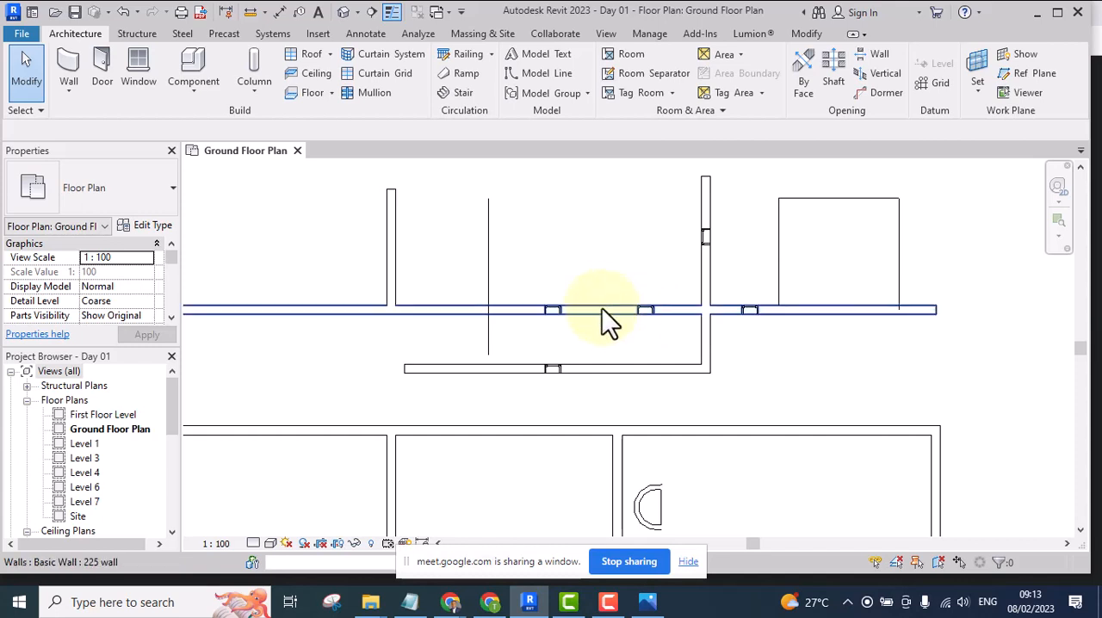
pyautogui.moveTo(619, 393); pyautogui.dragTo(584, 360, button='middle')
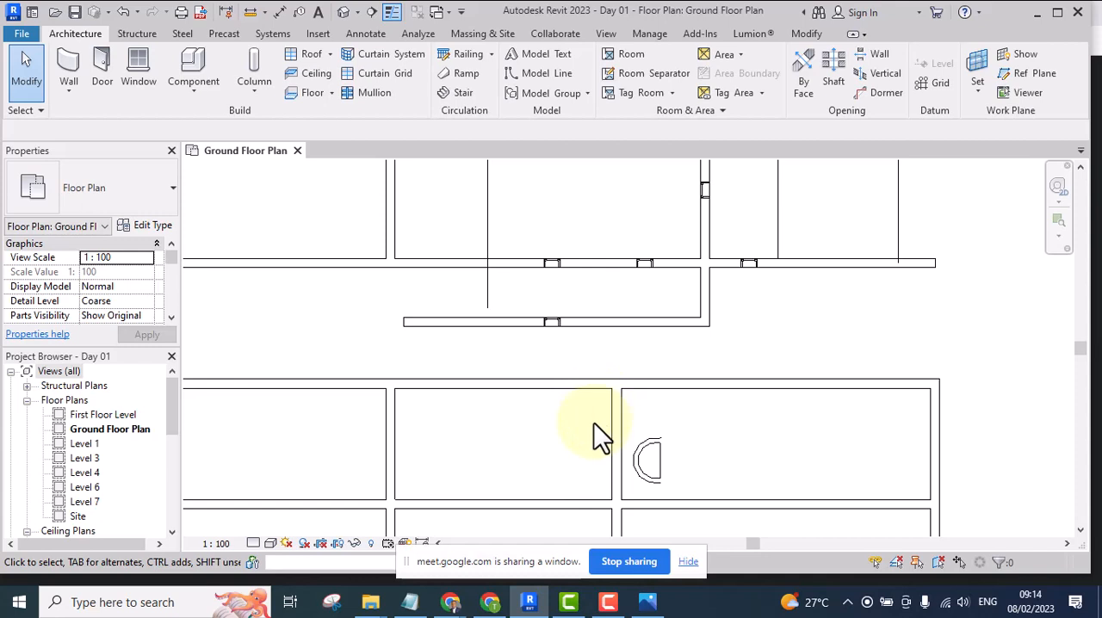
pyautogui.scroll(-1, 578, 343)
pyautogui.moveTo(574, 330); pyautogui.dragTo(543, 357, button='middle')
pyautogui.scroll(1, 514, 228)
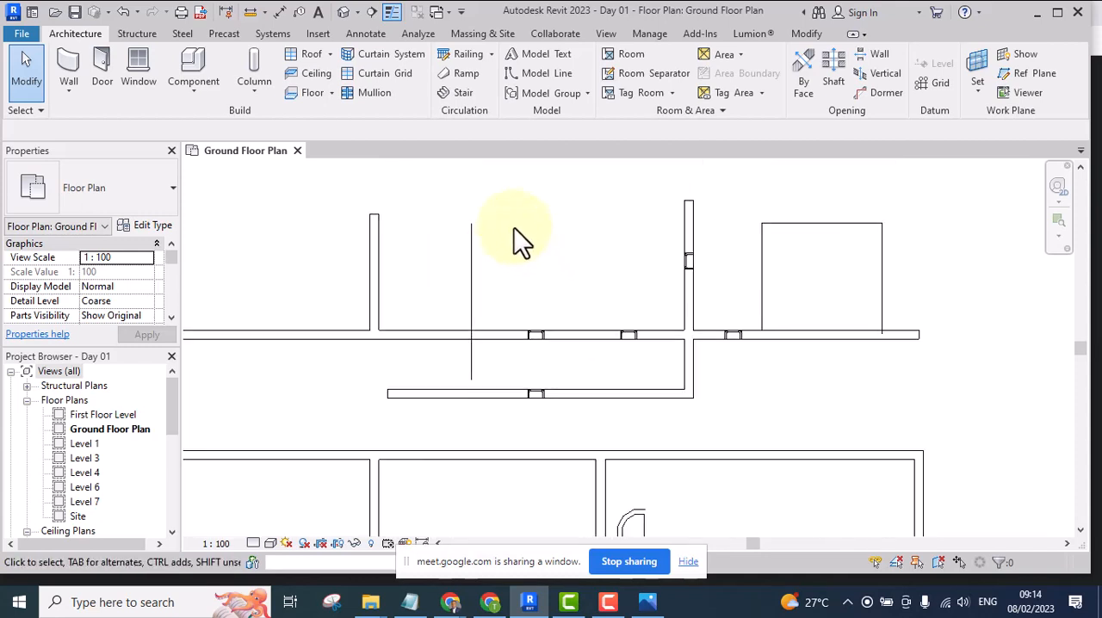
pyautogui.scroll(1, 488, 284)
pyautogui.scroll(-1, 533, 287)
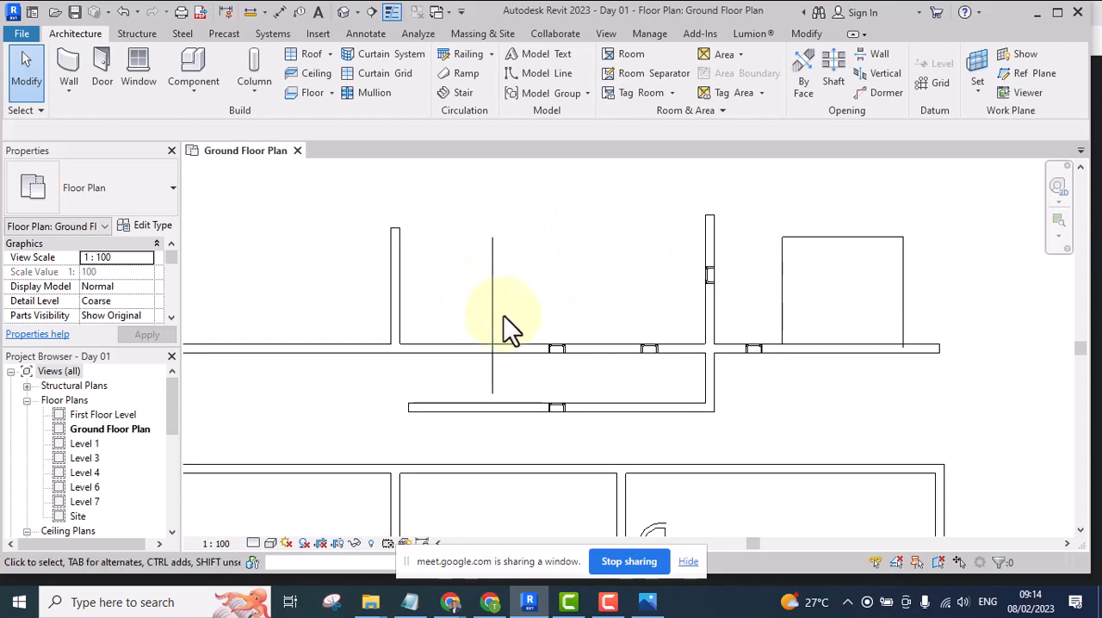
# Shorten the detail line between the two short vertical walls by moving its lower end up above the horizontal wall
pyautogui.click(491, 302)
pyautogui.moveTo(492, 393); pyautogui.dragTo(497, 300)
pyautogui.click(530, 295)
# Delete the two horizontal walls just above the 20475 dimension, including the one with the free right end
pyautogui.scroll(-3, 530, 296)
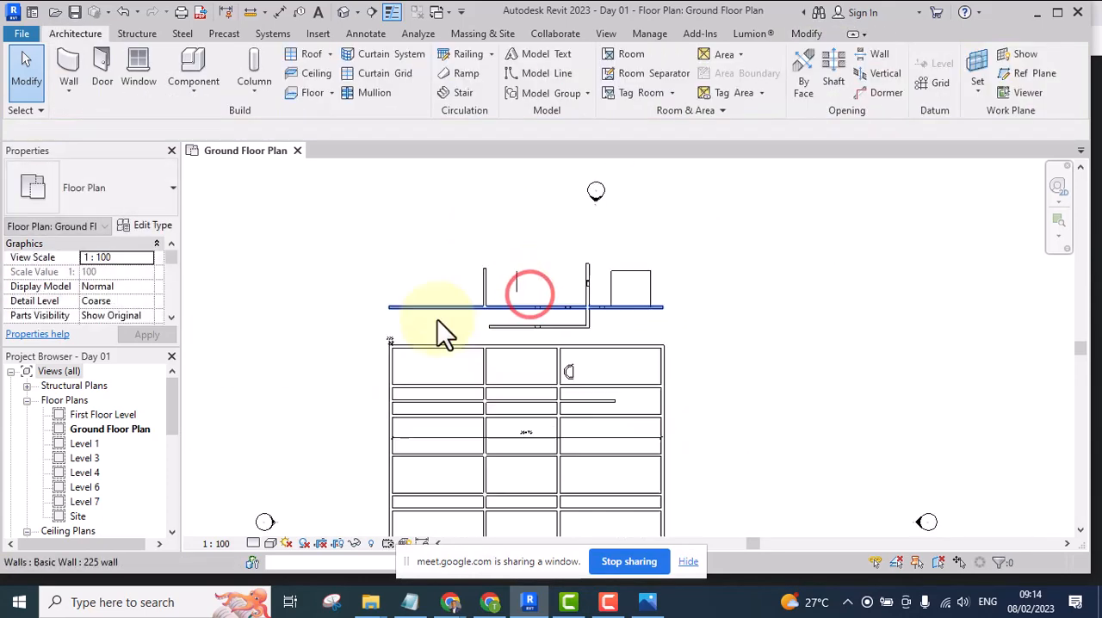
pyautogui.scroll(3, 418, 334)
pyautogui.moveTo(474, 400); pyautogui.dragTo(423, 301, button='middle')
pyautogui.moveTo(499, 380); pyautogui.dragTo(478, 320, button='middle')
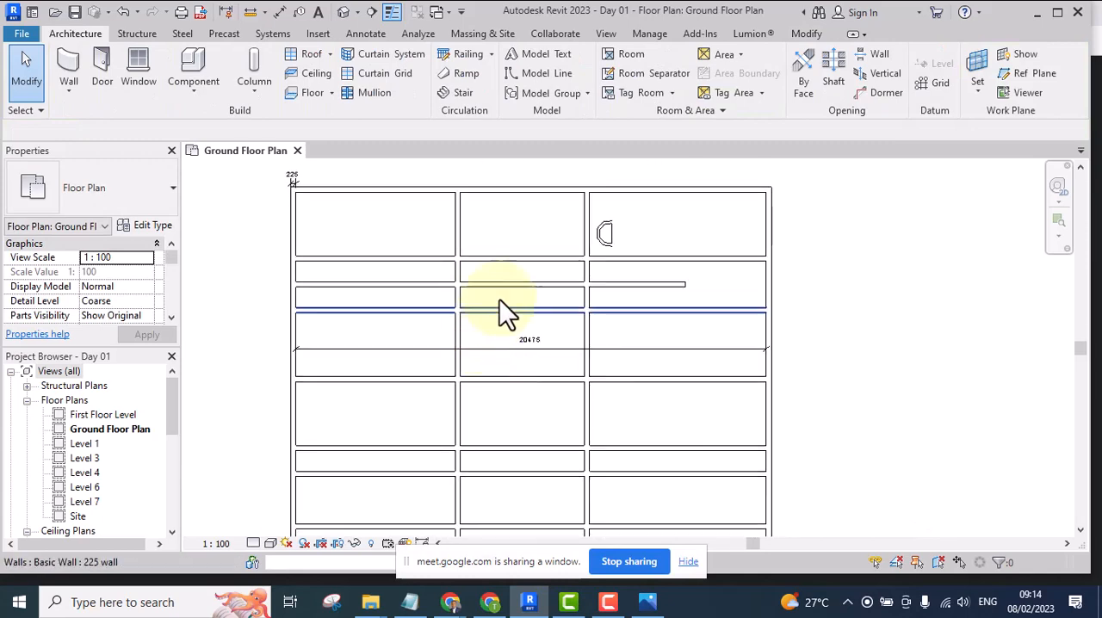
pyautogui.scroll(2, 499, 300)
pyautogui.moveTo(522, 271); pyautogui.dragTo(492, 333)
pyautogui.scroll(5, 504, 243)
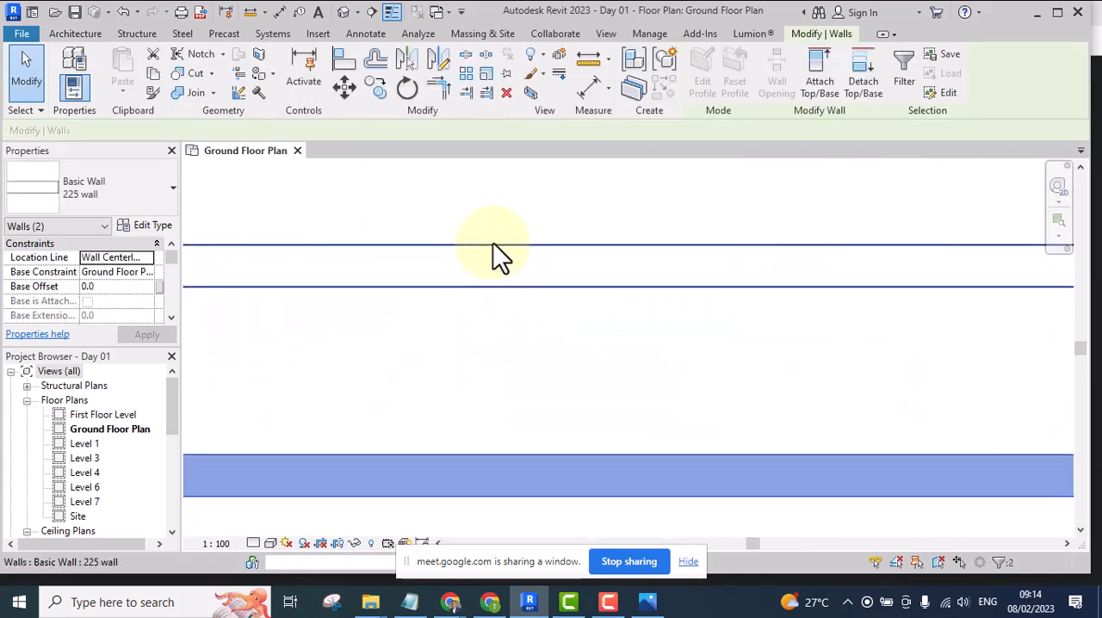
pyautogui.scroll(-5, 493, 243)
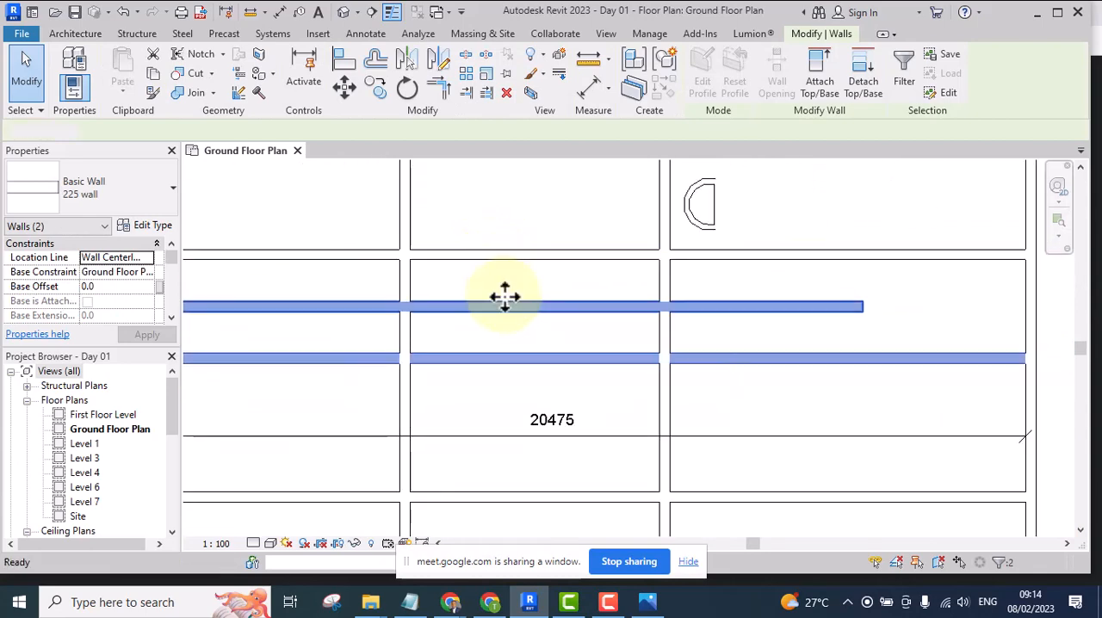
pyautogui.press('Delete')
# Split the horizontal wall below the top middle room at two points, 5250 and 550 from the room's right wall
pyautogui.moveTo(505, 213); pyautogui.dragTo(505, 317, button='middle')
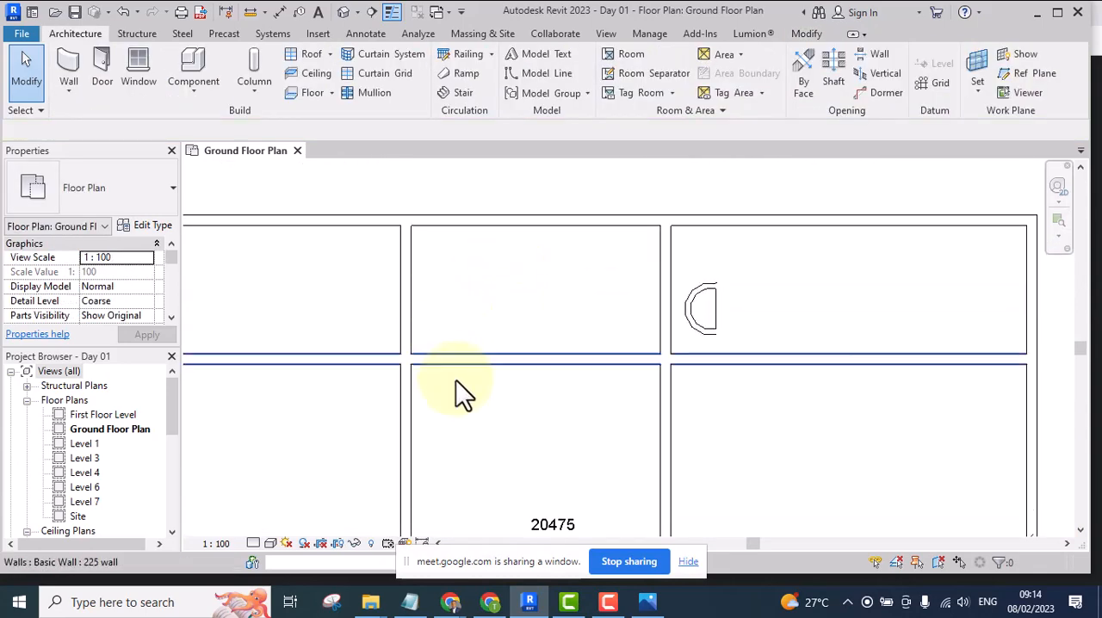
pyautogui.scroll(-3, 516, 363)
pyautogui.scroll(2, 521, 348)
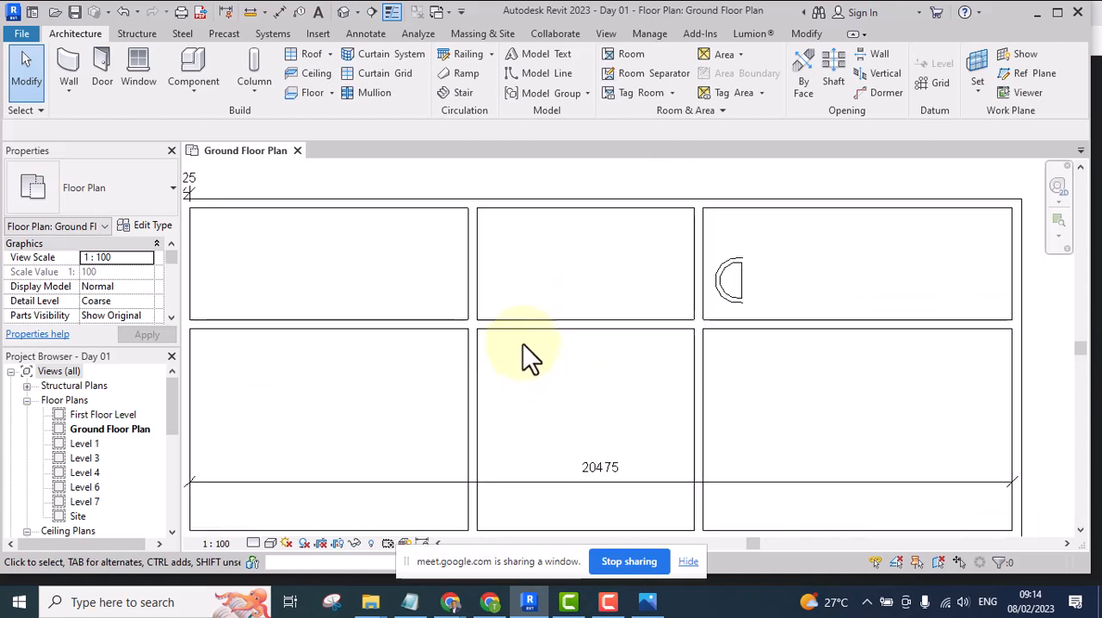
pyautogui.moveTo(522, 350); pyautogui.dragTo(513, 393, button='middle')
pyautogui.scroll(-4, 514, 387)
pyautogui.scroll(3, 520, 354)
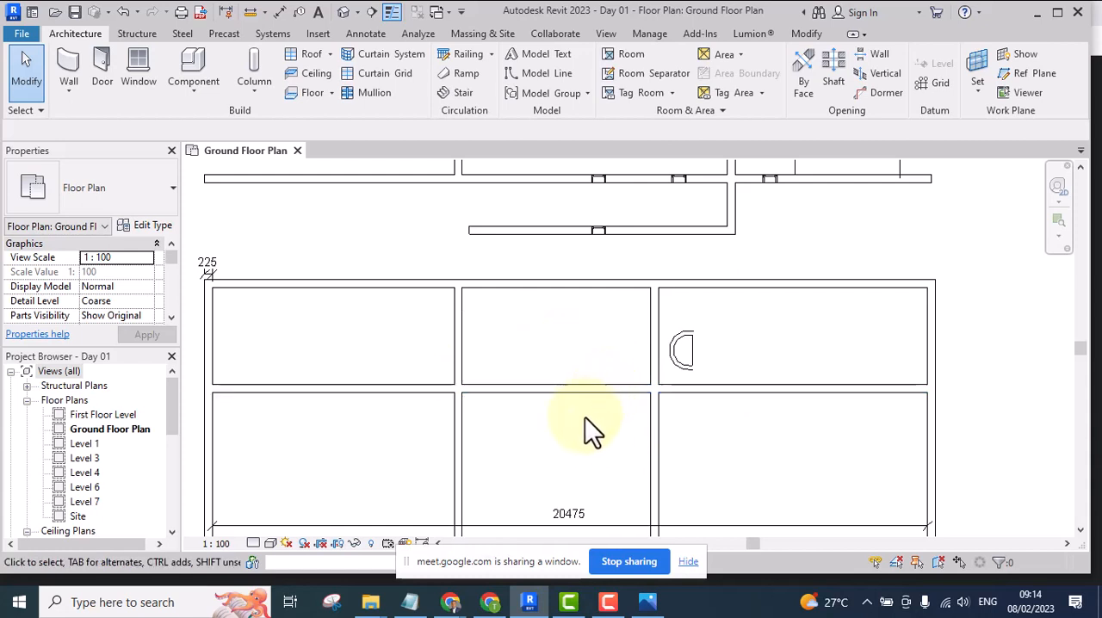
pyautogui.click(804, 35)
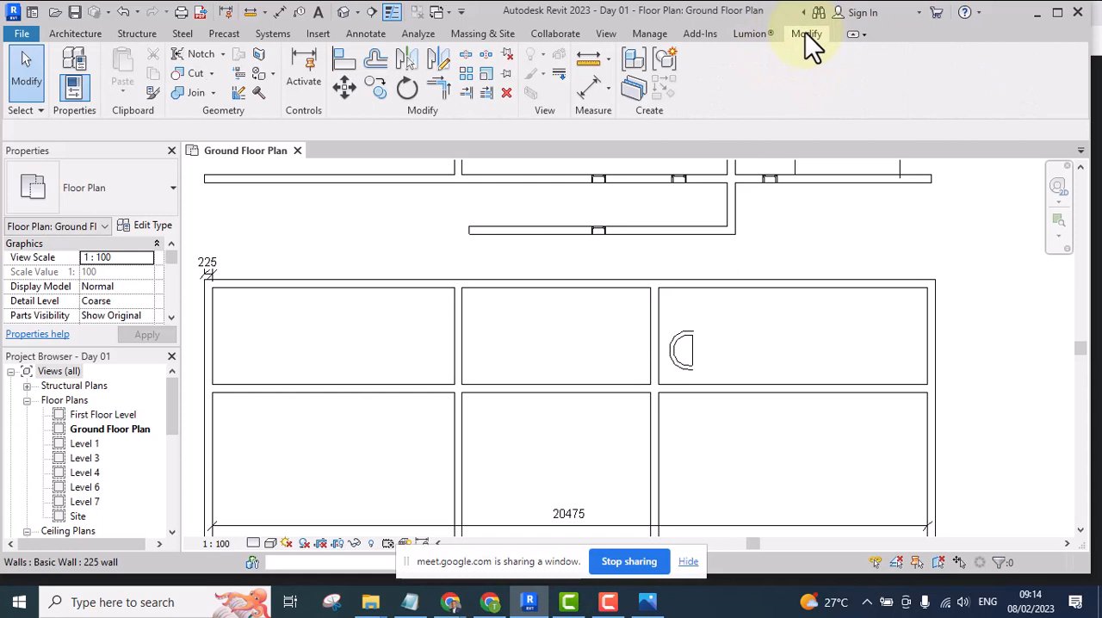
pyautogui.click(465, 59)
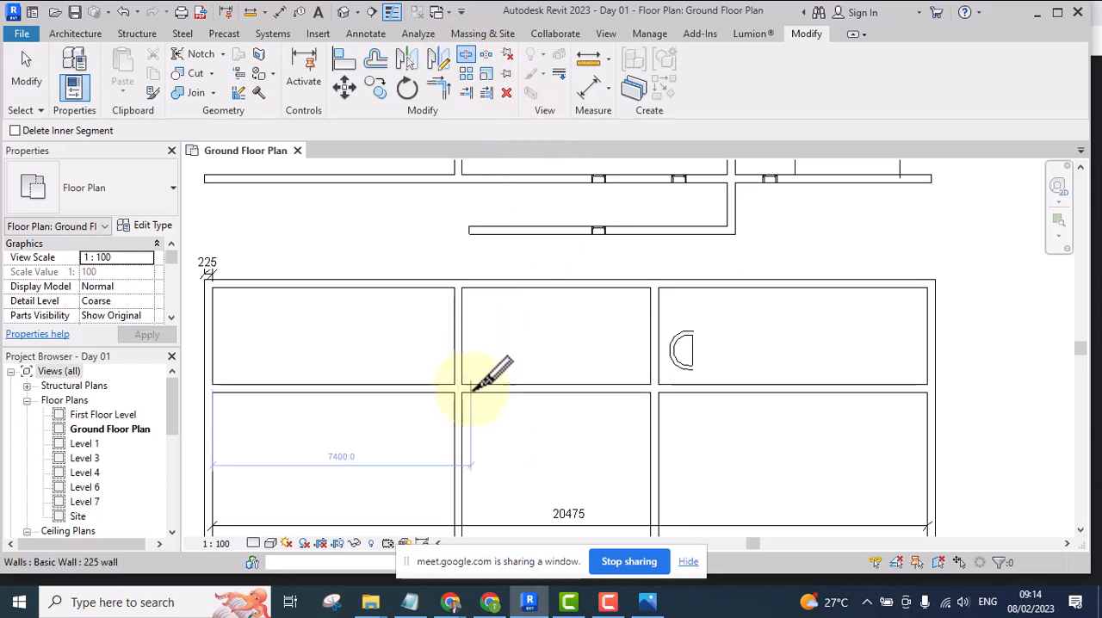
pyautogui.scroll(3, 465, 384)
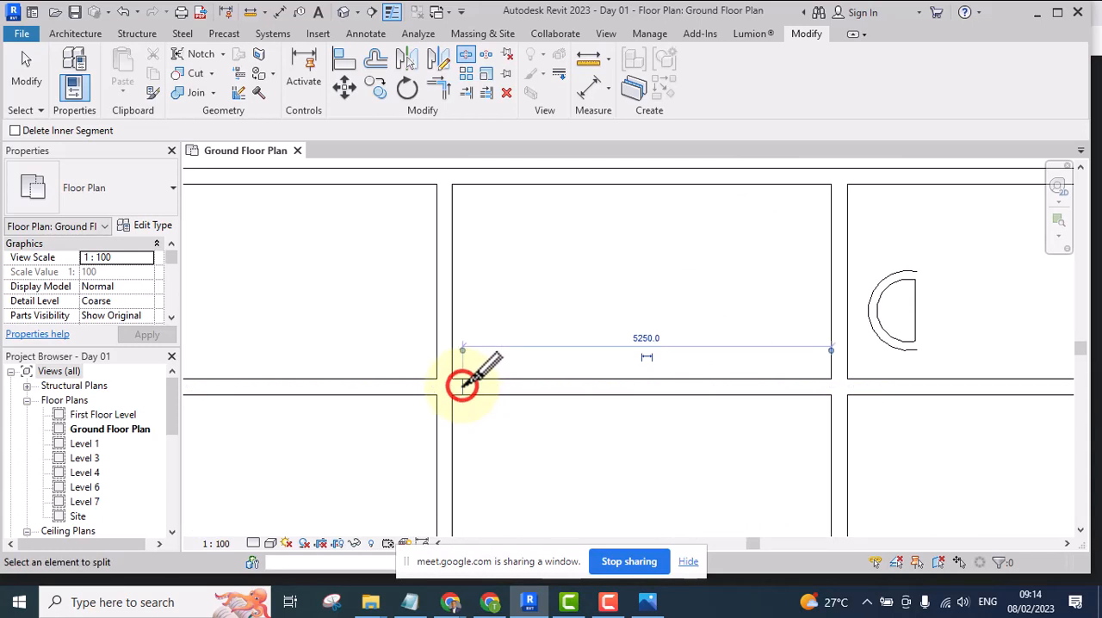
pyautogui.scroll(-2, 463, 385)
pyautogui.scroll(-2, 462, 385)
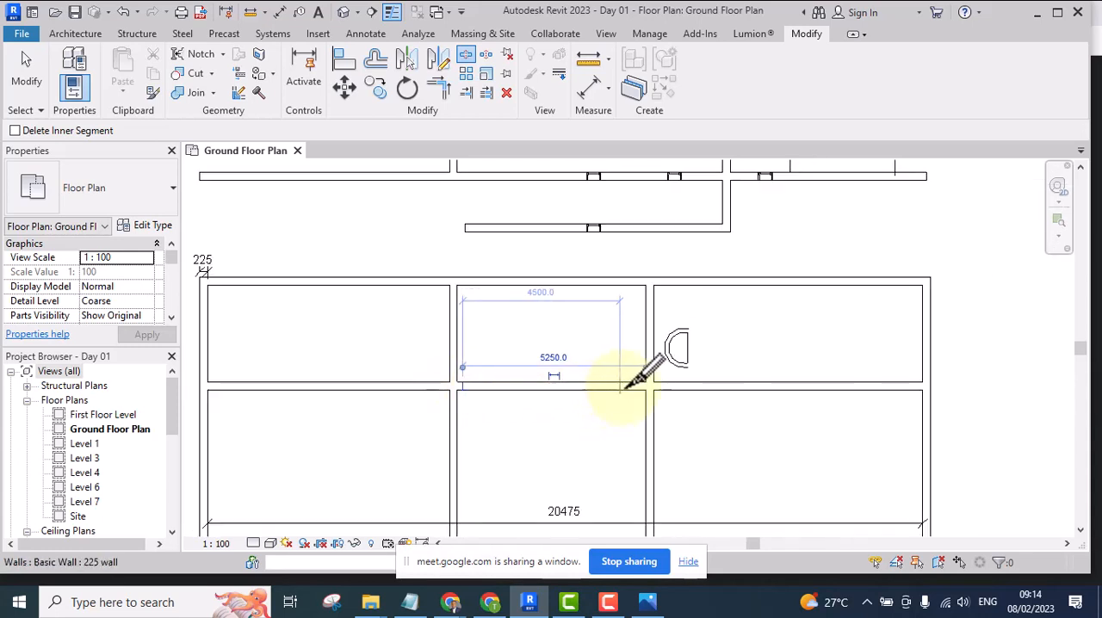
pyautogui.click(625, 387)
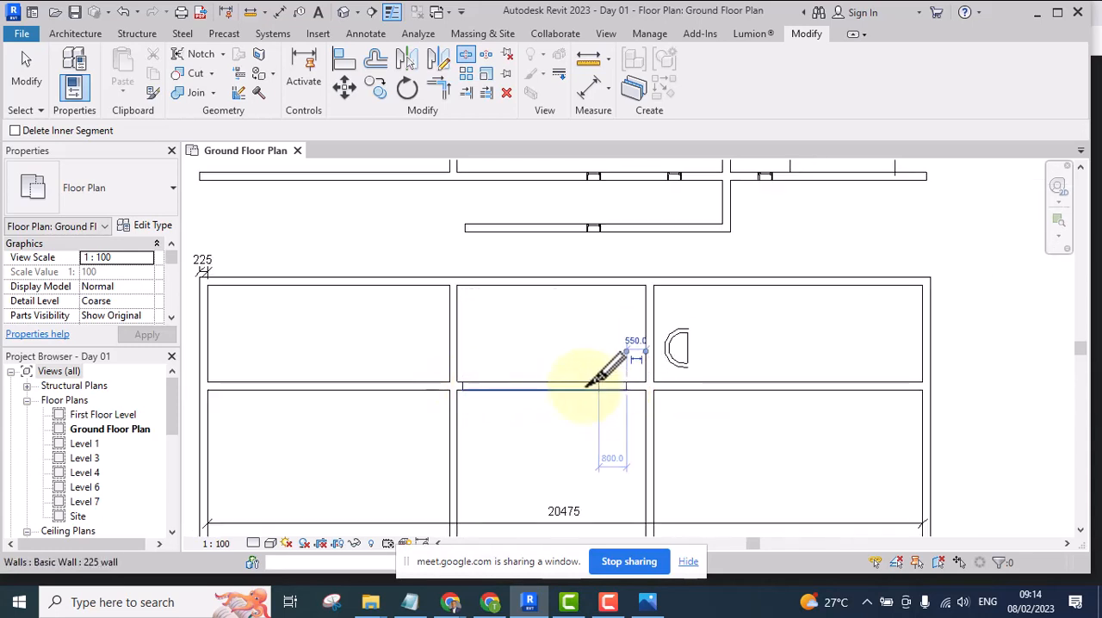
# Delete the wall segment between the two split points to leave an opening below the top middle room
pyautogui.scroll(2, 590, 378)
pyautogui.scroll(2, 579, 382)
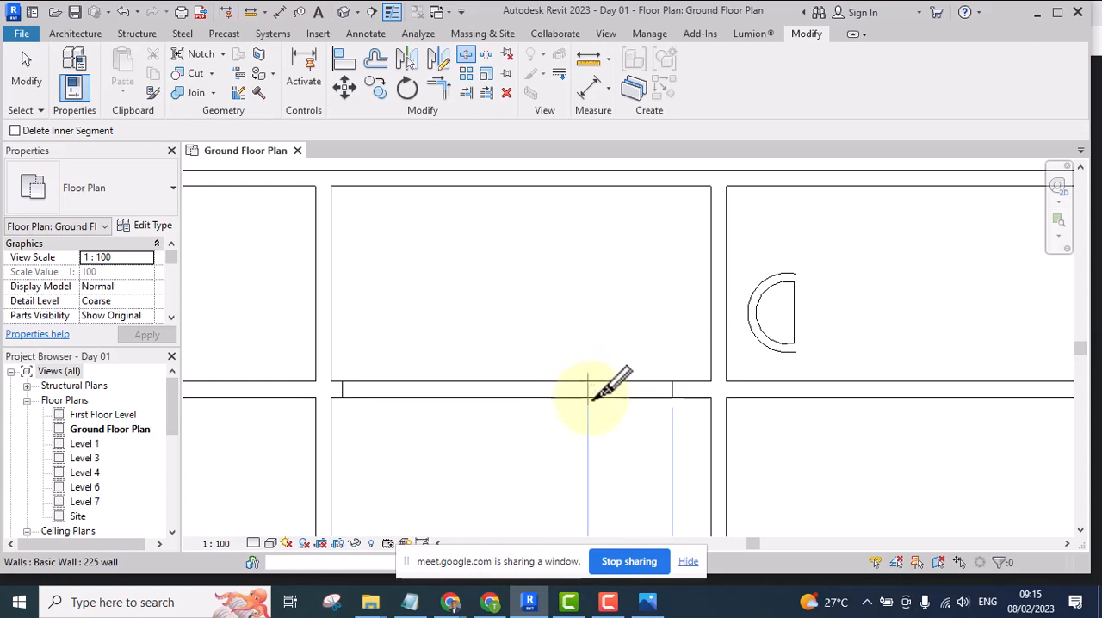
pyautogui.press('Escape')
pyautogui.click(573, 388)
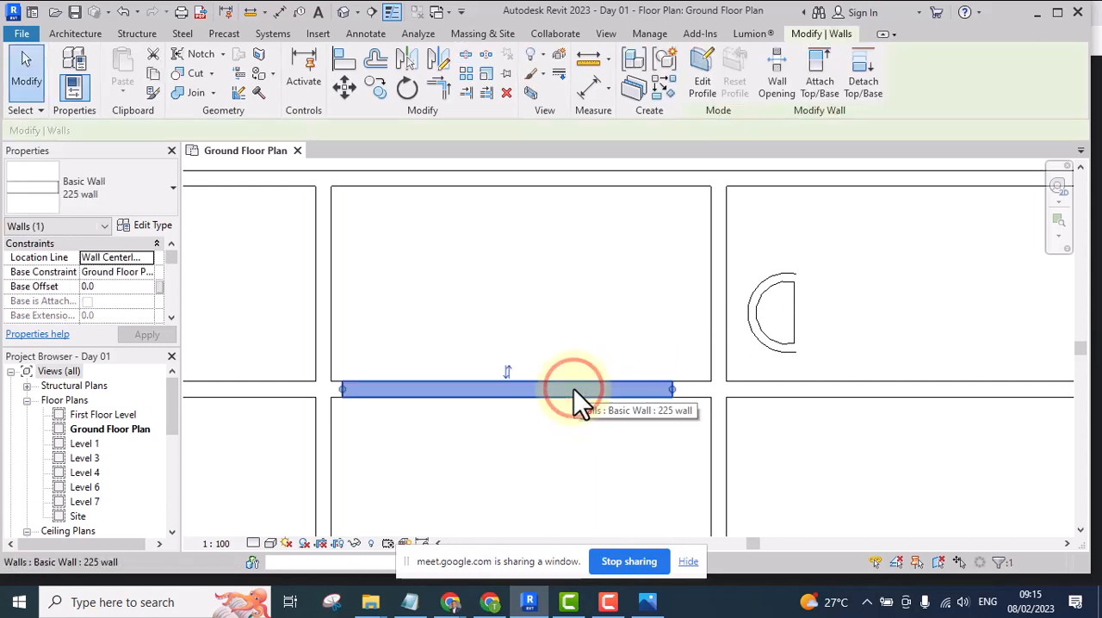
pyautogui.press('Delete')
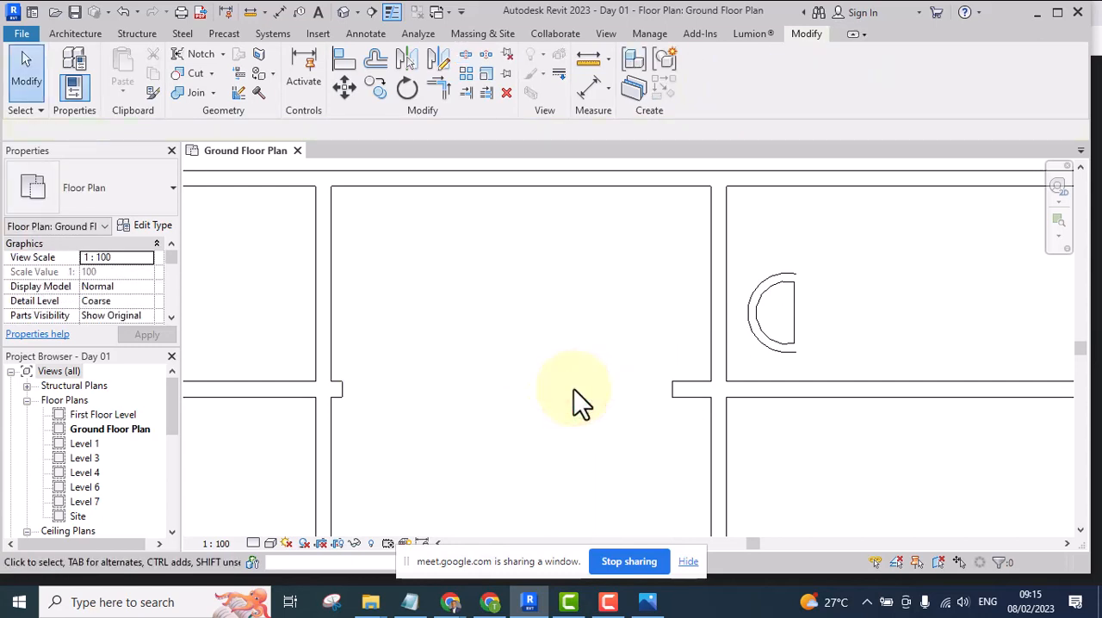
pyautogui.scroll(-4, 573, 388)
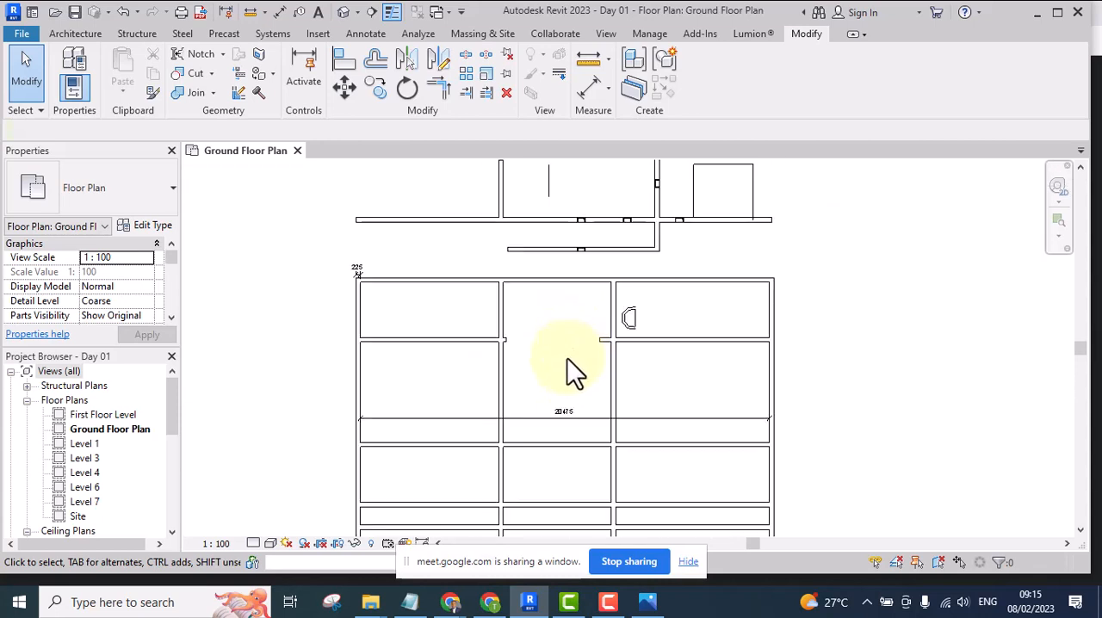
pyautogui.scroll(1, 575, 388)
pyautogui.moveTo(572, 387); pyautogui.dragTo(569, 385, button='middle')
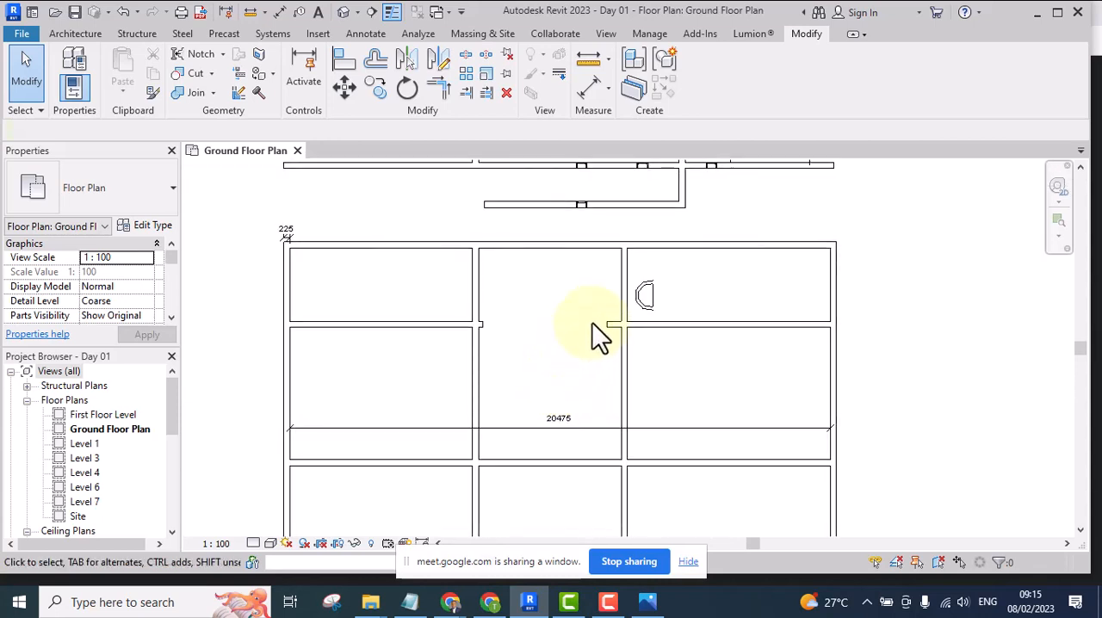
# Undo the segment deletion and the splits so the wall below the top middle room is continuous again
pyautogui.scroll(2, 593, 324)
pyautogui.scroll(1, 607, 323)
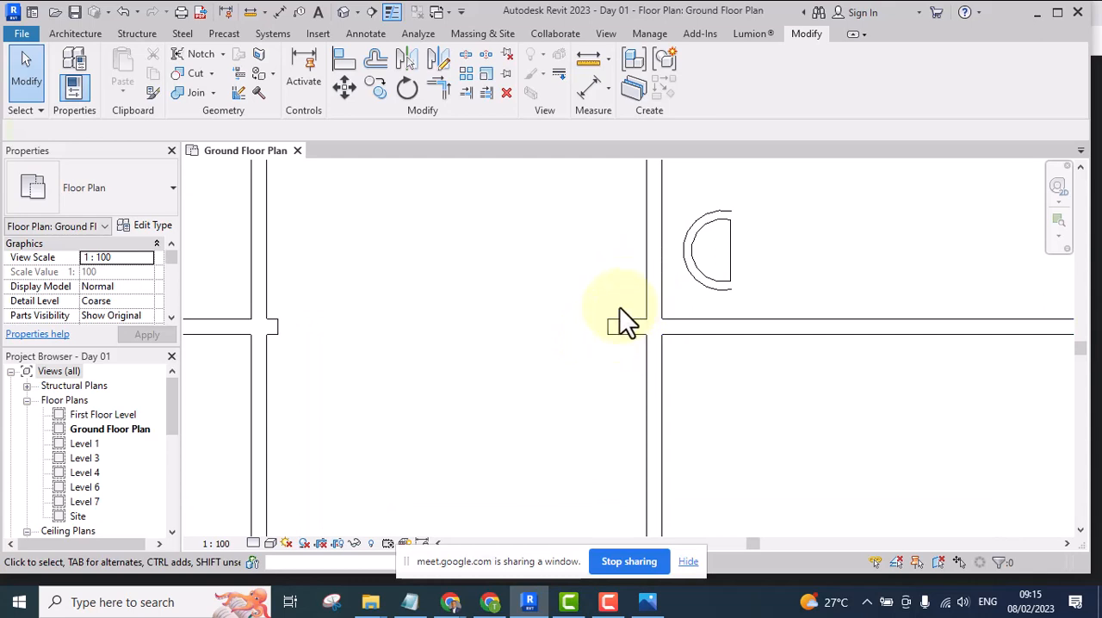
pyautogui.scroll(-3, 602, 313)
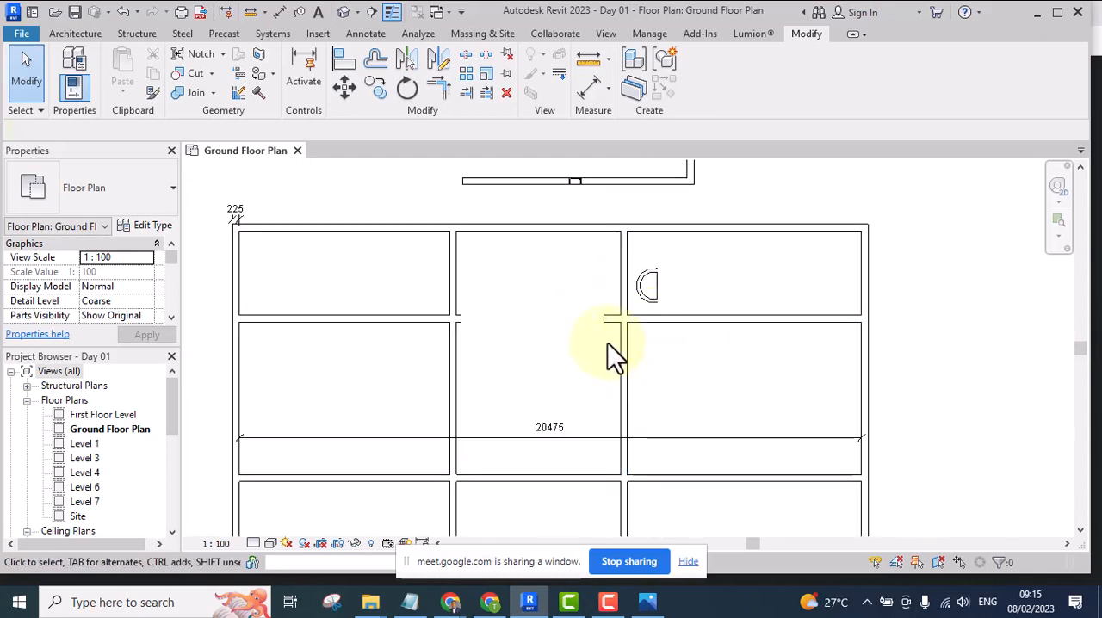
pyautogui.scroll(2, 600, 302)
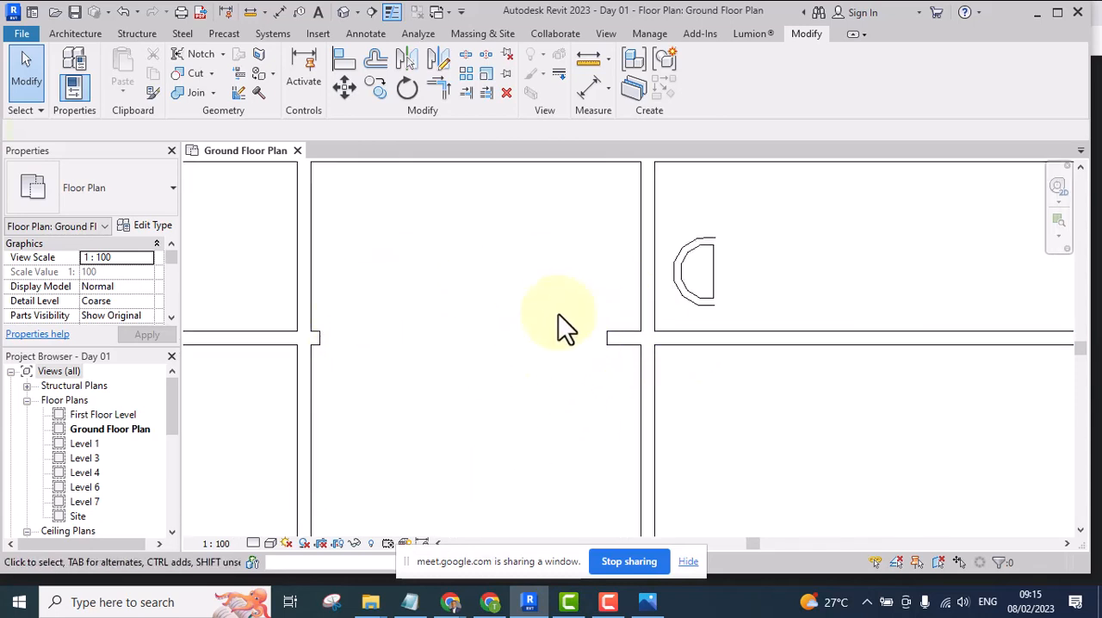
pyautogui.scroll(-2, 551, 308)
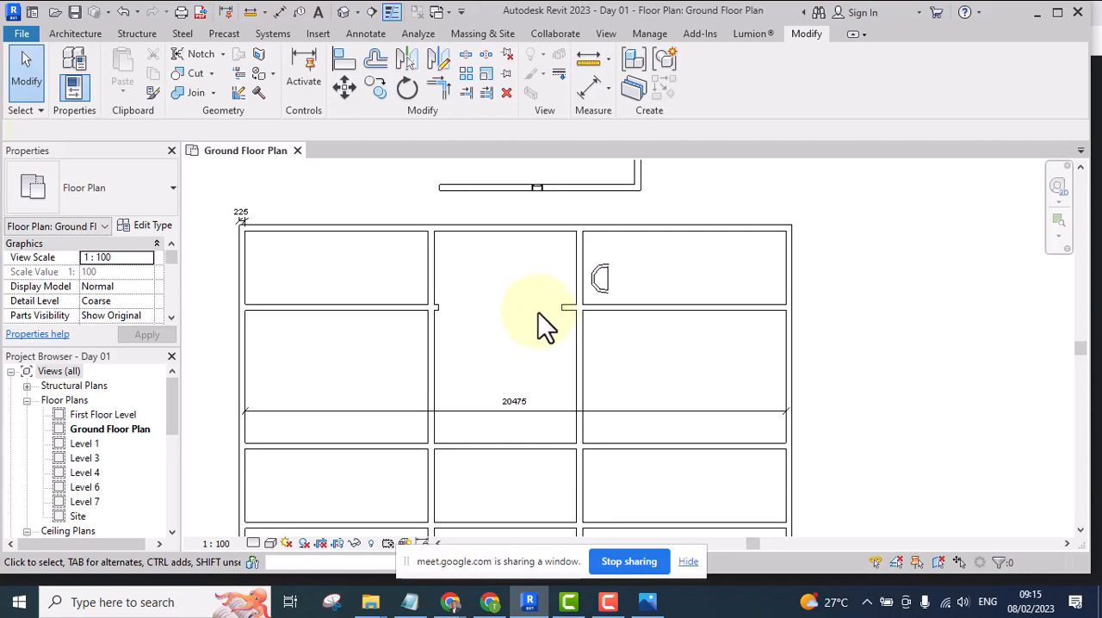
pyautogui.scroll(2, 539, 312)
pyautogui.scroll(2, 538, 312)
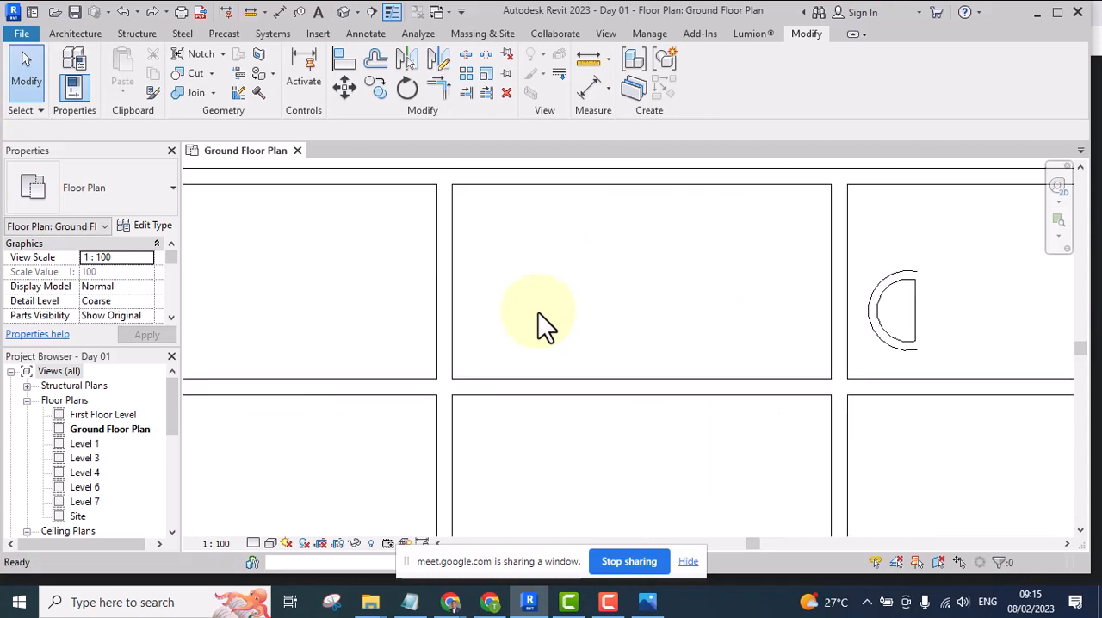
pyautogui.scroll(-3, 538, 313)
pyautogui.moveTo(586, 356); pyautogui.dragTo(573, 412, button='middle')
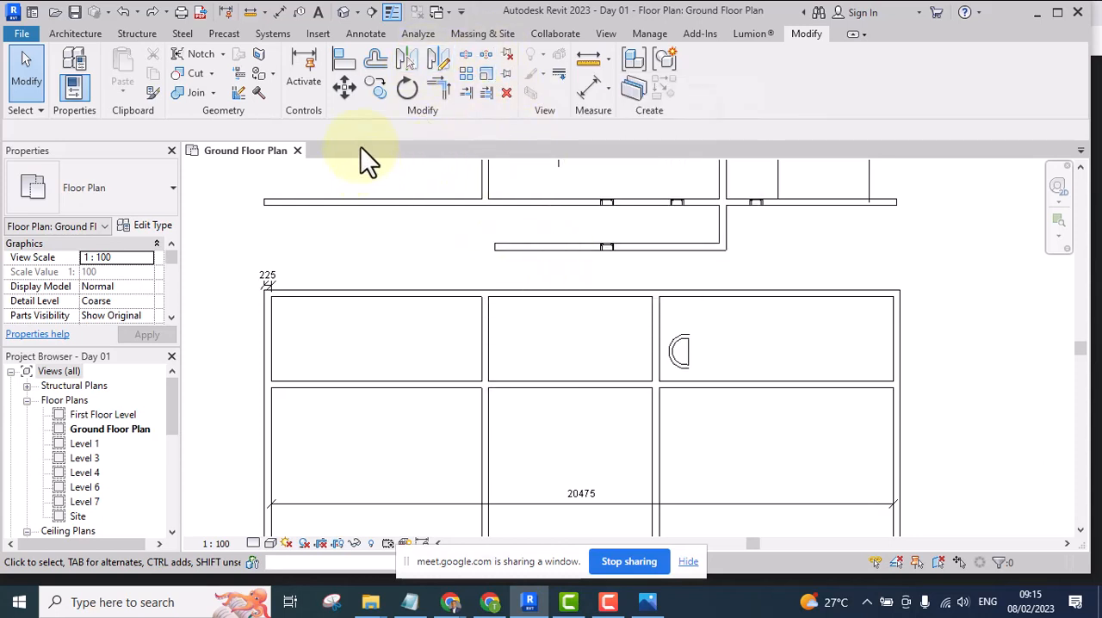
# Use Split with Gap, joint gap 25, on the wall below the top middle room, 2437.5 from the room's left wall
pyautogui.click(486, 55)
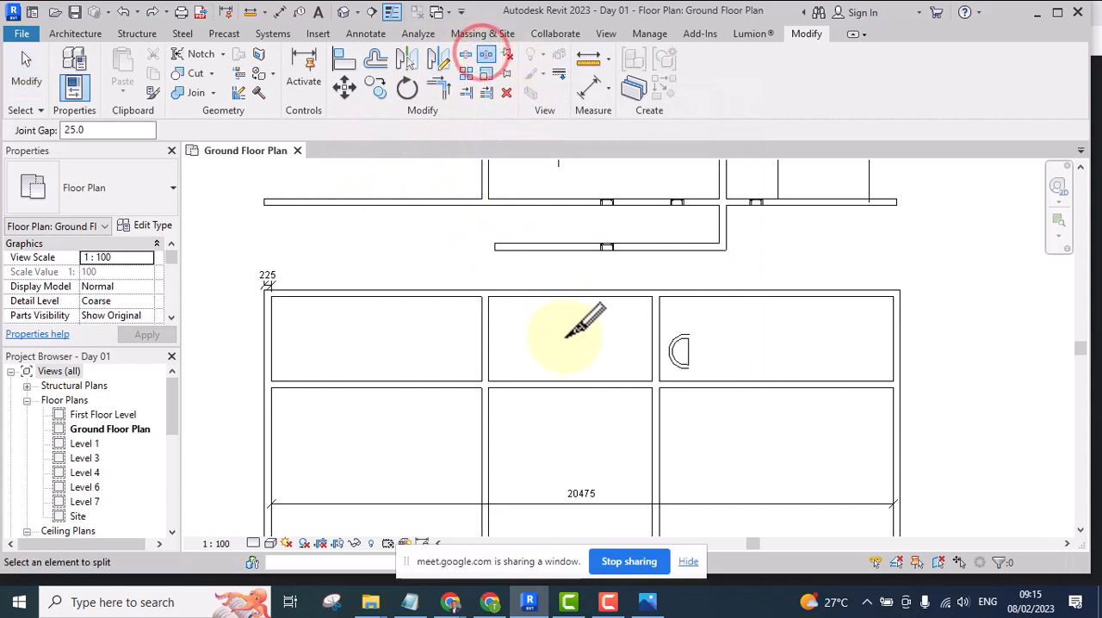
pyautogui.scroll(1, 567, 380)
pyautogui.scroll(2, 567, 380)
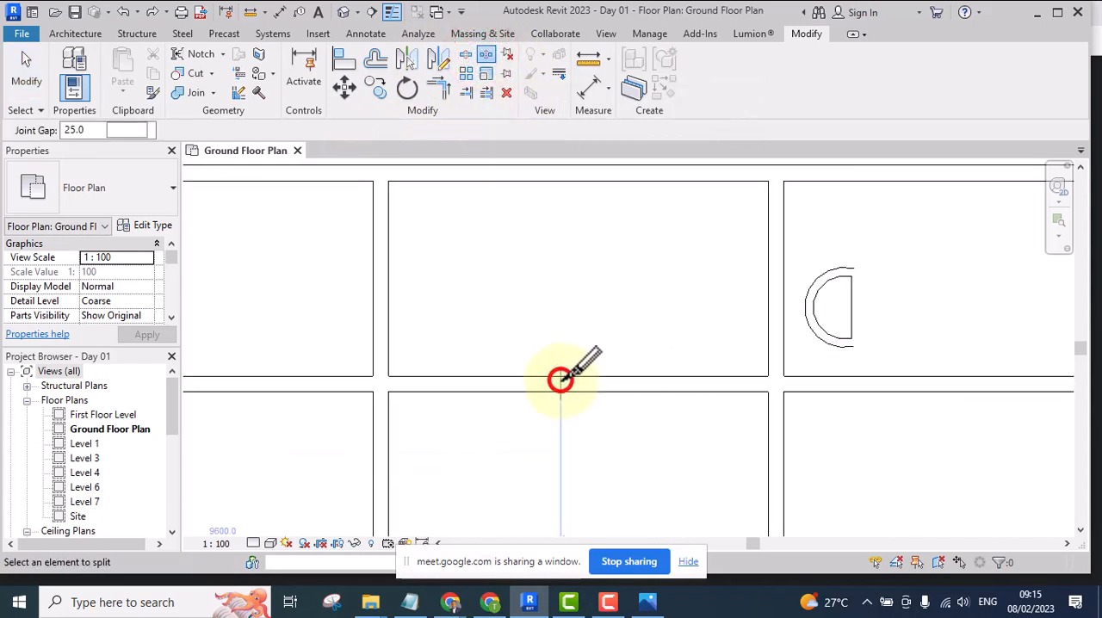
pyautogui.click(561, 379)
pyautogui.scroll(3, 560, 379)
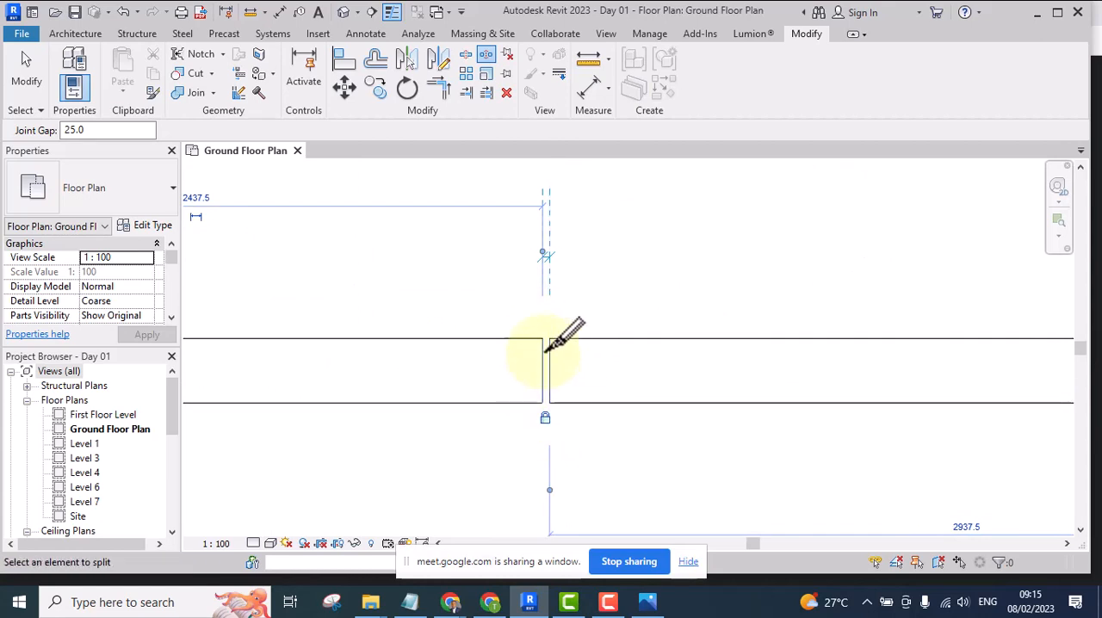
pyautogui.scroll(-4, 543, 409)
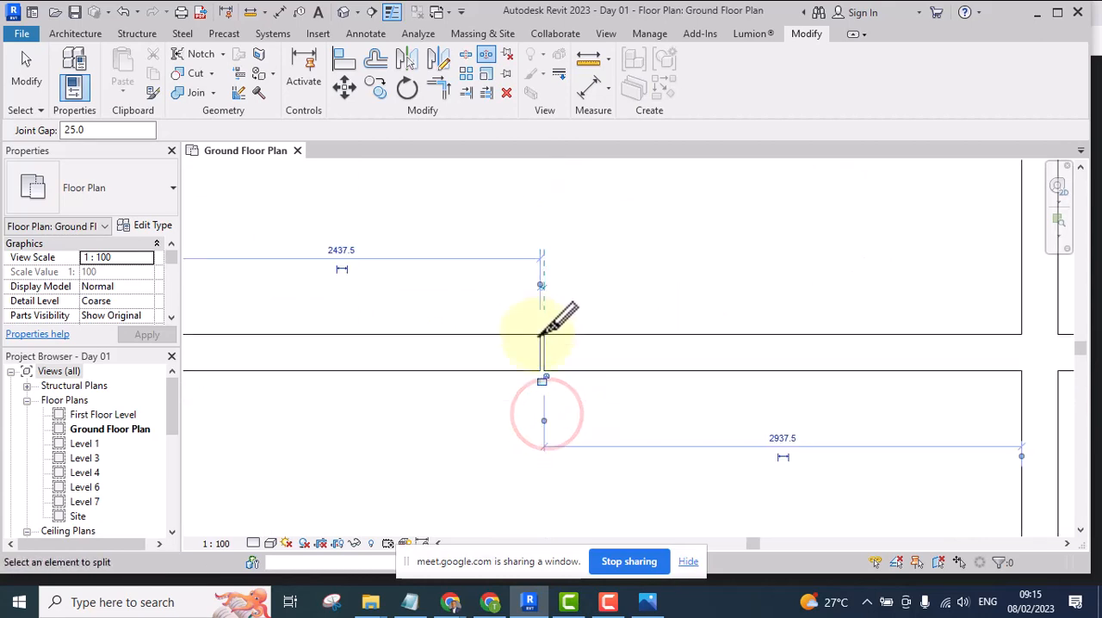
pyautogui.scroll(5, 541, 362)
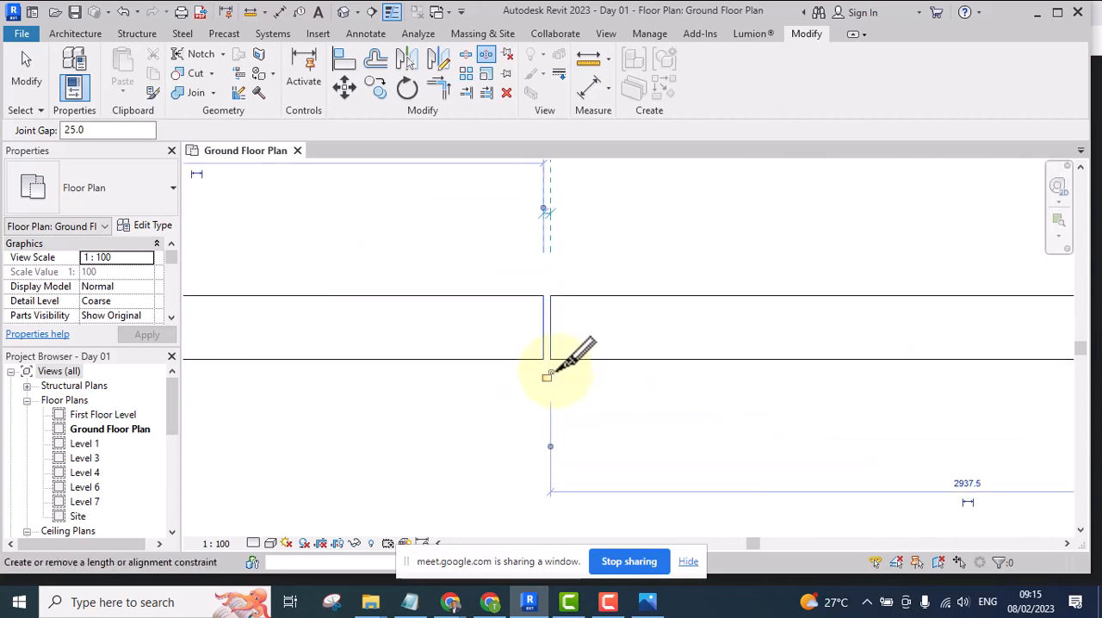
pyautogui.scroll(-2, 544, 310)
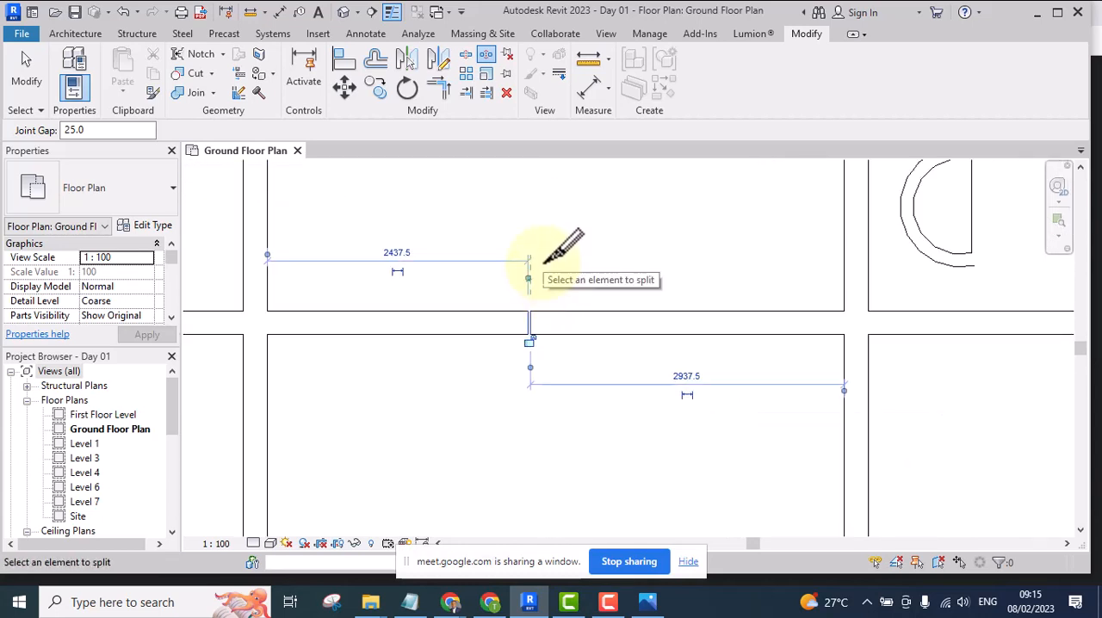
# Undo the gap split in the wall below the top middle room
pyautogui.click(465, 54)
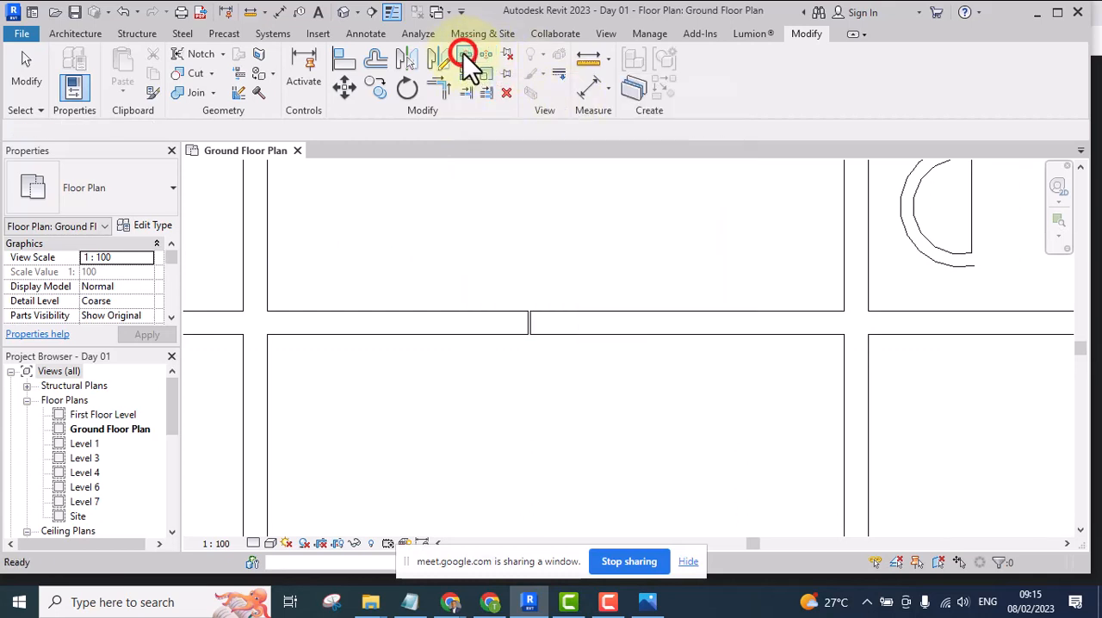
pyautogui.scroll(-4, 658, 246)
pyautogui.press('Escape')
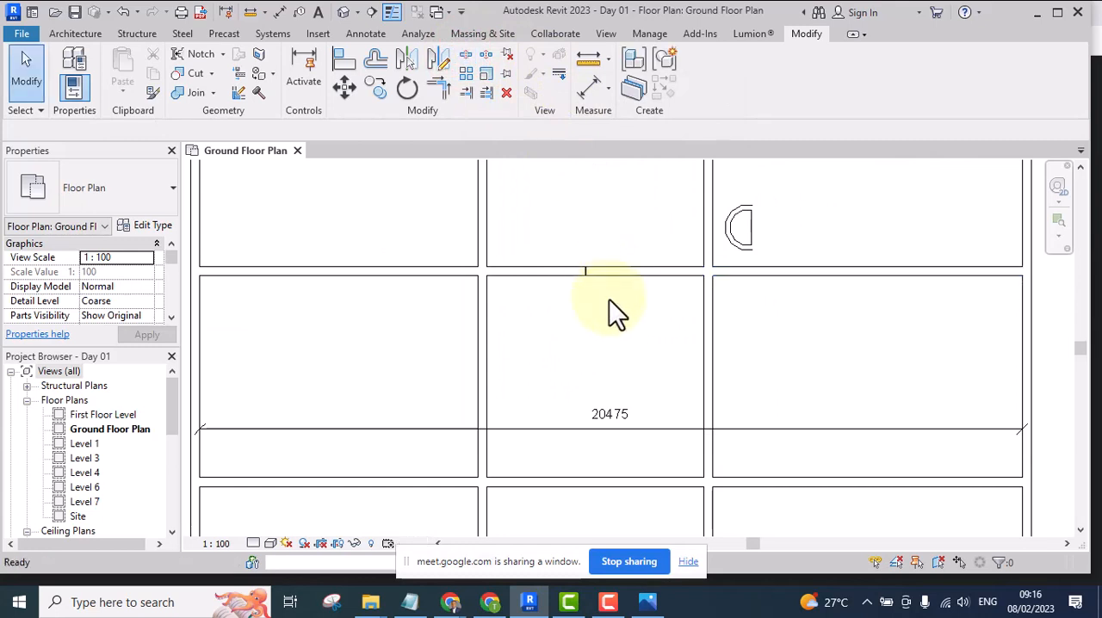
pyautogui.scroll(3, 609, 299)
pyautogui.scroll(1, 573, 390)
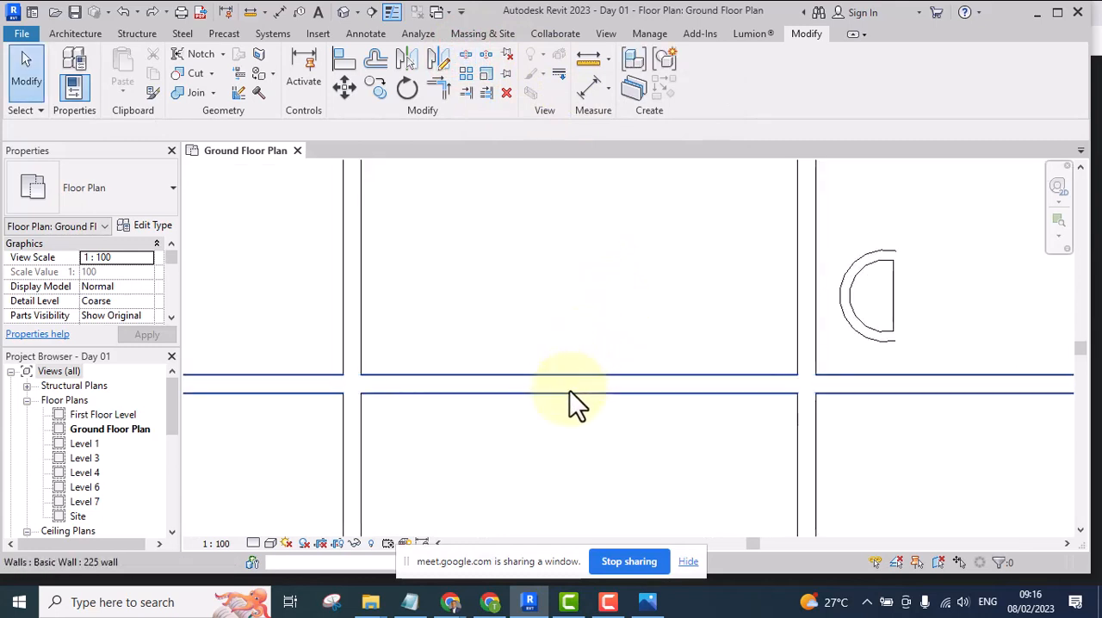
pyautogui.moveTo(566, 370); pyautogui.dragTo(575, 316, button='middle')
pyautogui.scroll(-3, 577, 233)
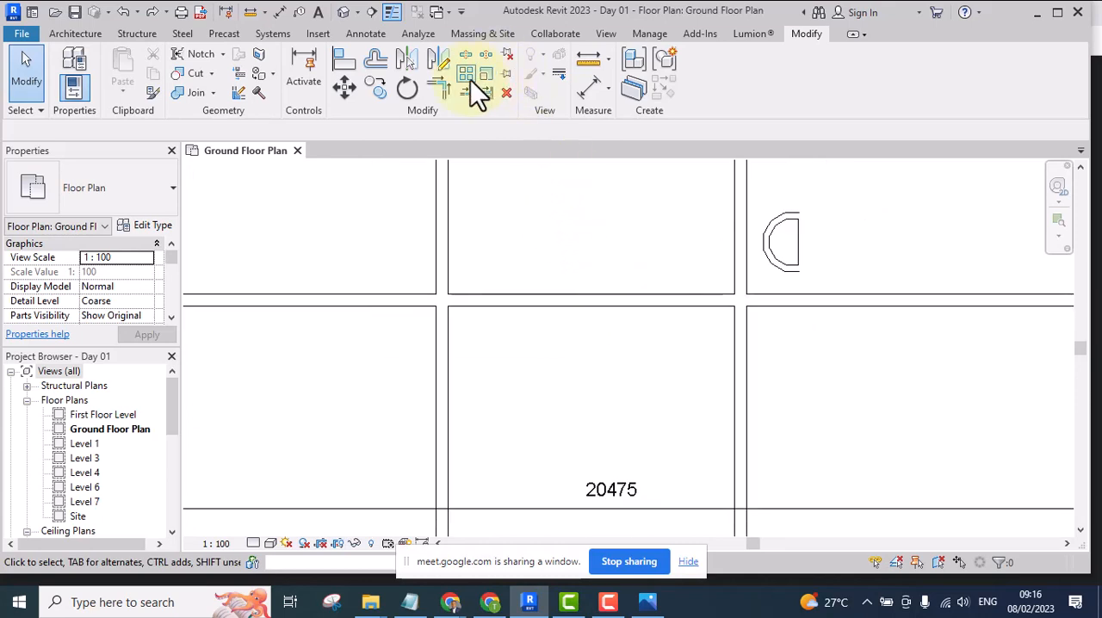
# Remove the wall below the top middle room using Split Element with Delete Inner Segment, from 5350 off its right wall to just short of that wall
pyautogui.click(465, 55)
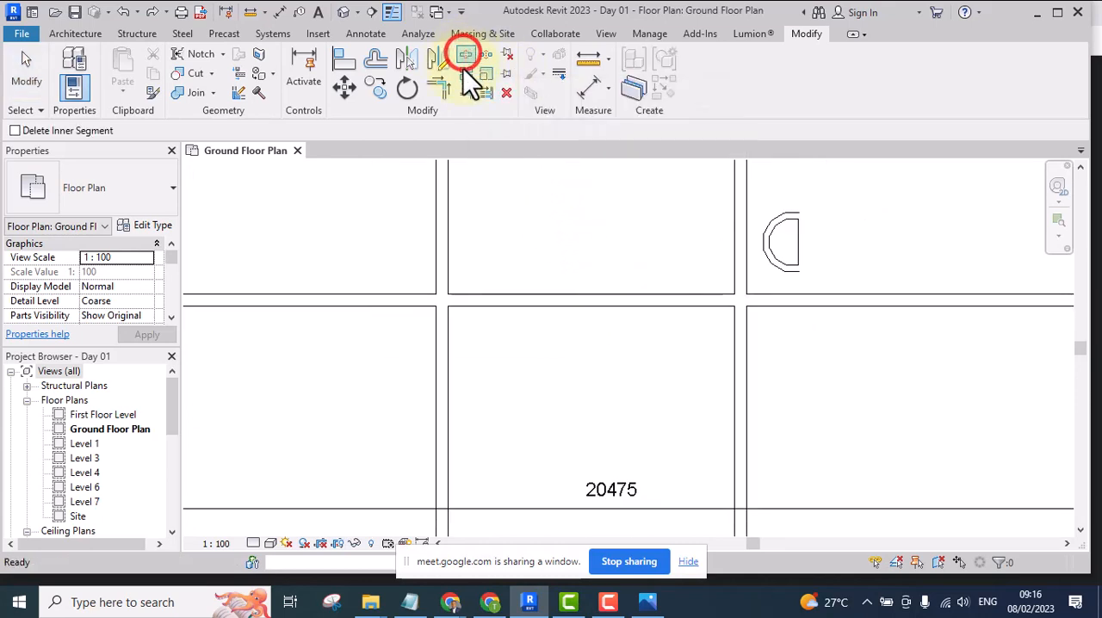
pyautogui.scroll(2, 452, 297)
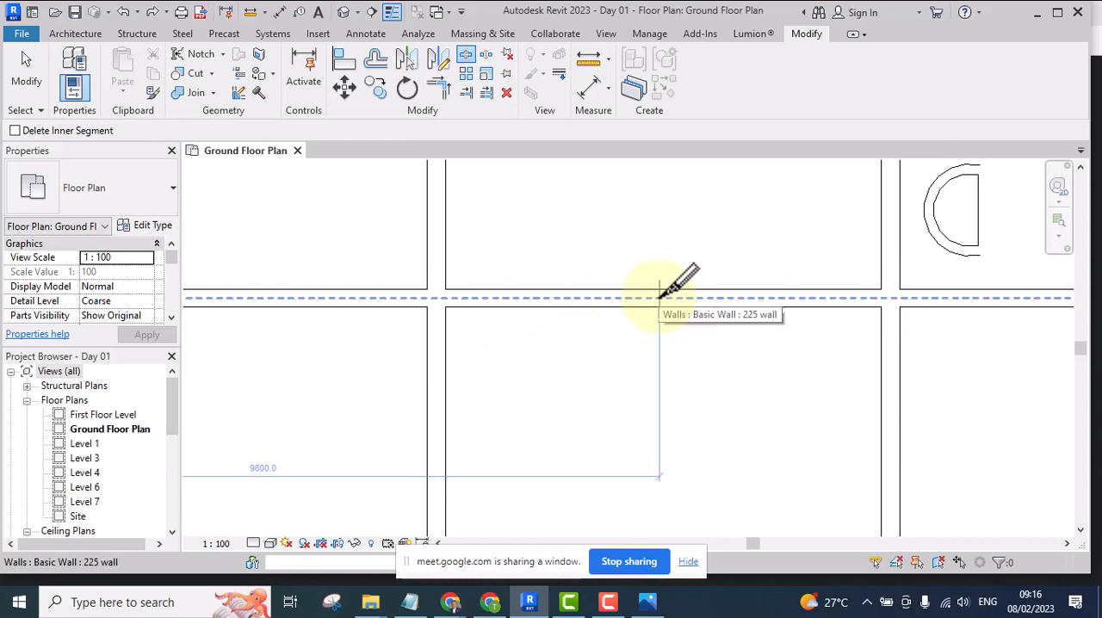
pyautogui.scroll(-1, 628, 319)
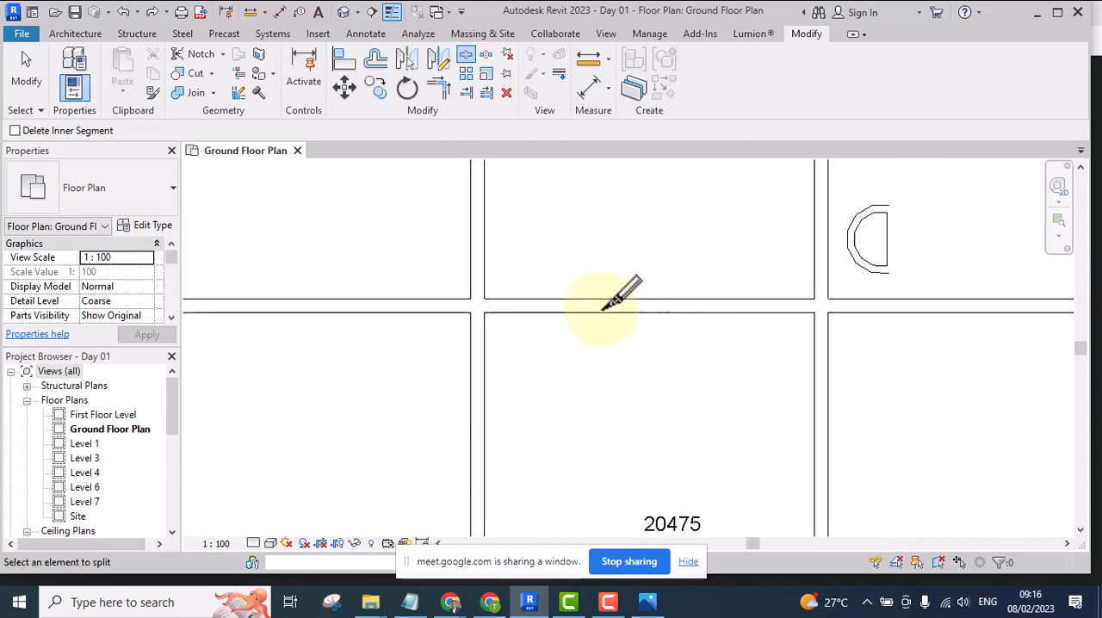
pyautogui.scroll(-2, 602, 307)
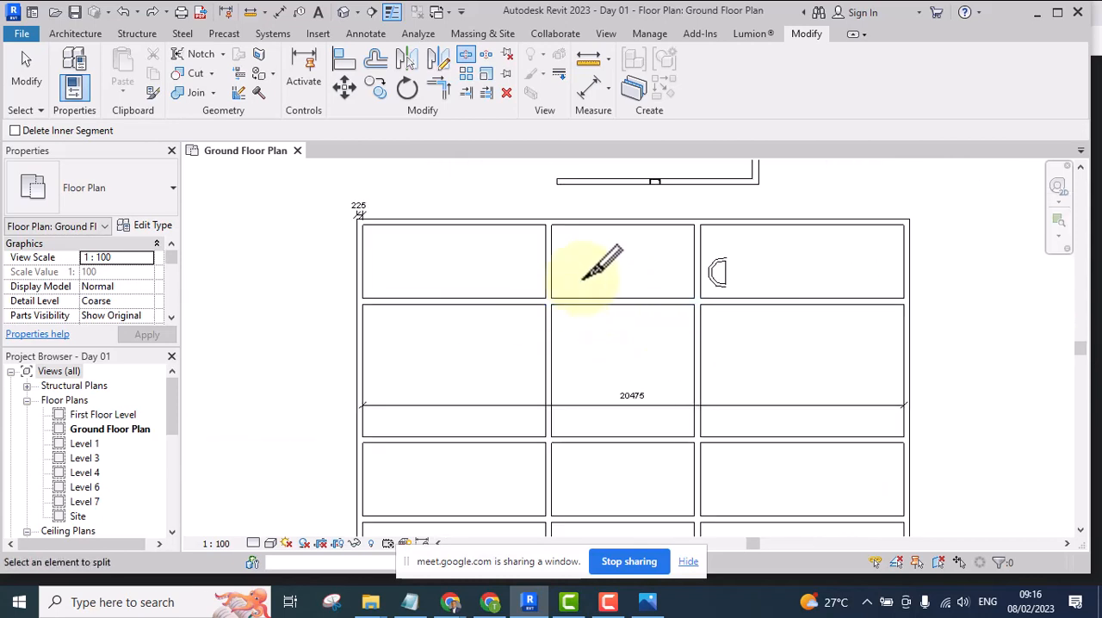
pyautogui.click(14, 131)
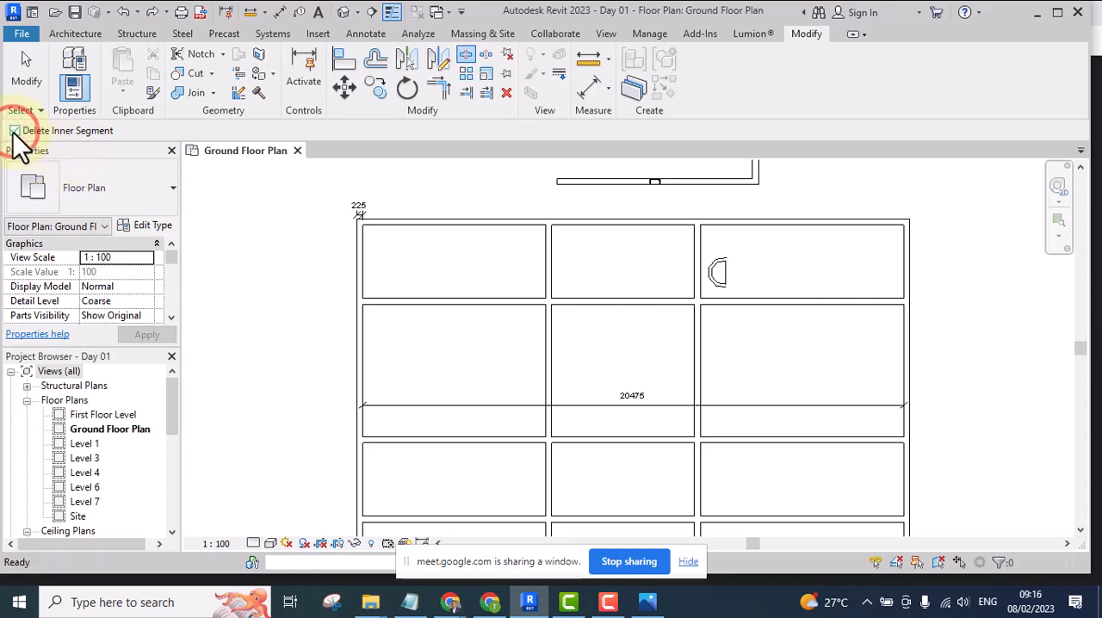
pyautogui.scroll(2, 646, 357)
pyautogui.moveTo(600, 332); pyautogui.dragTo(496, 456, button='middle')
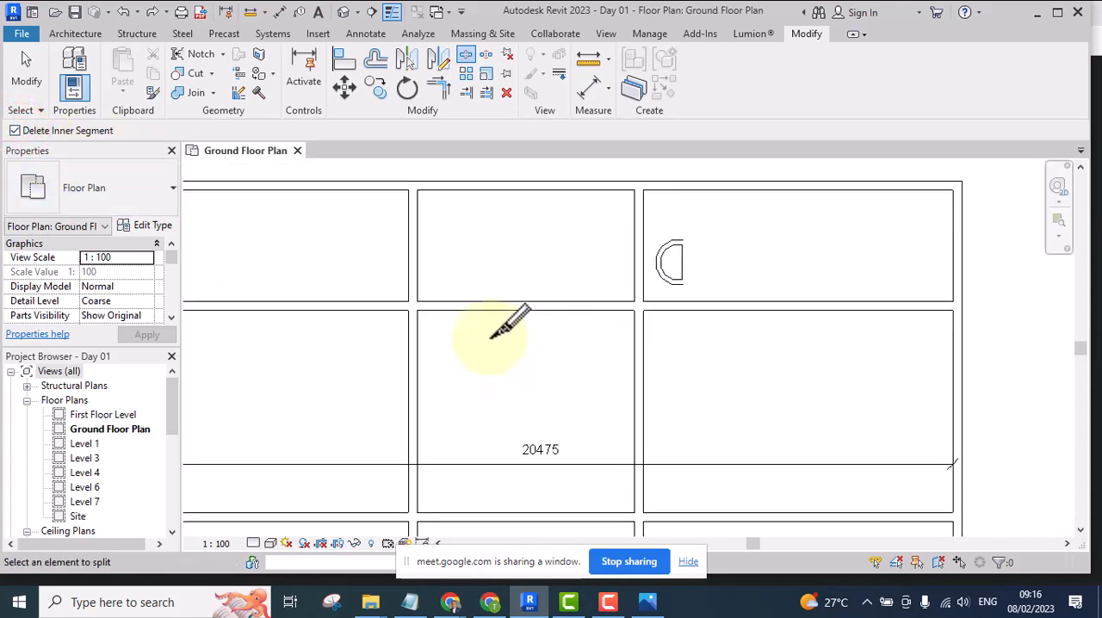
pyautogui.scroll(2, 422, 301)
pyautogui.scroll(2, 421, 298)
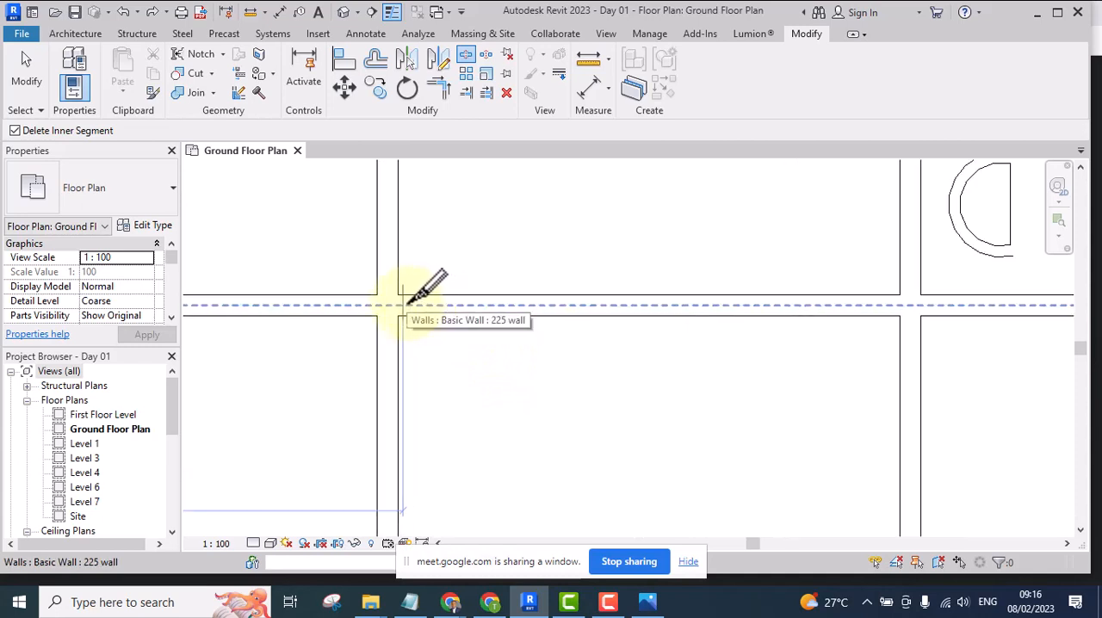
pyautogui.click(408, 300)
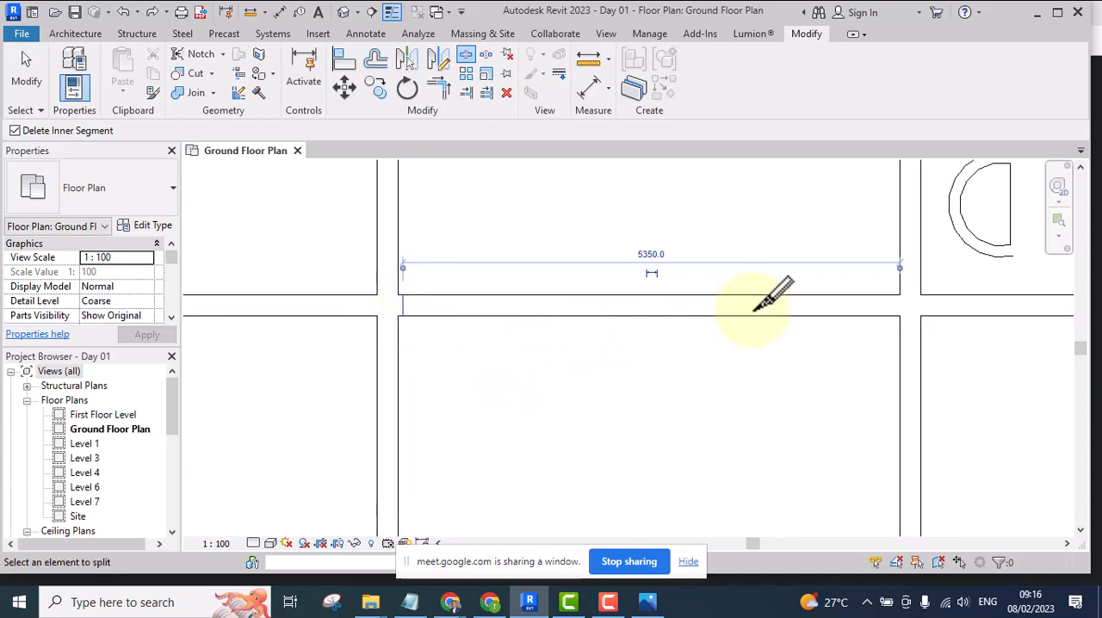
pyautogui.click(878, 298)
pyautogui.click(886, 298)
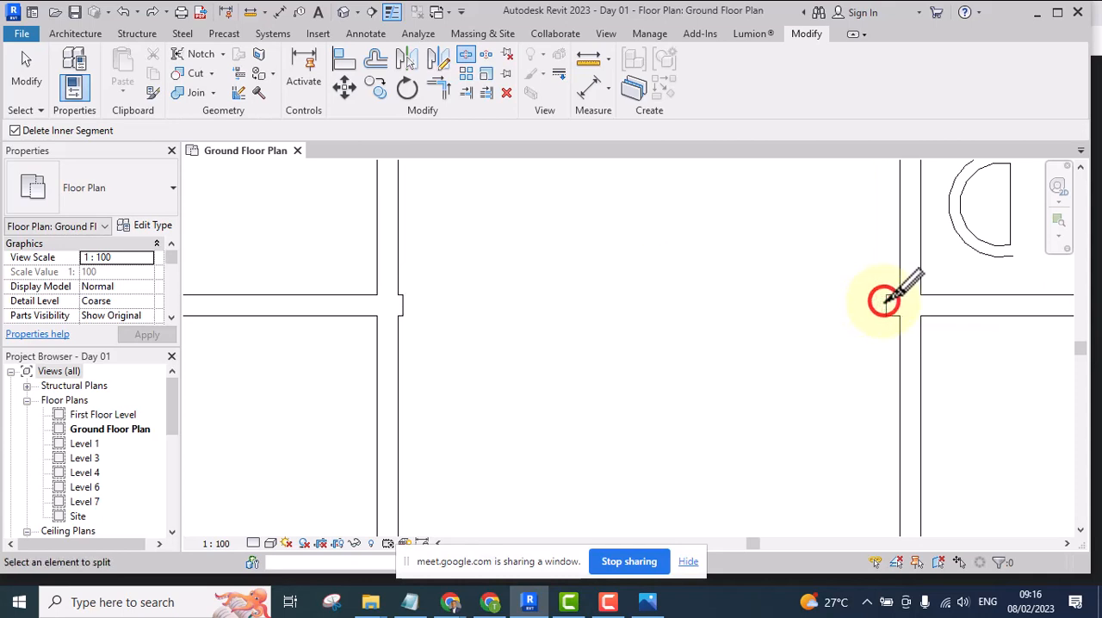
# Remove a 4500 segment from the vertical wall between the left and middle rooms crossed by the 20475 dimension
pyautogui.scroll(-5, 565, 248)
pyautogui.scroll(-1, 530, 263)
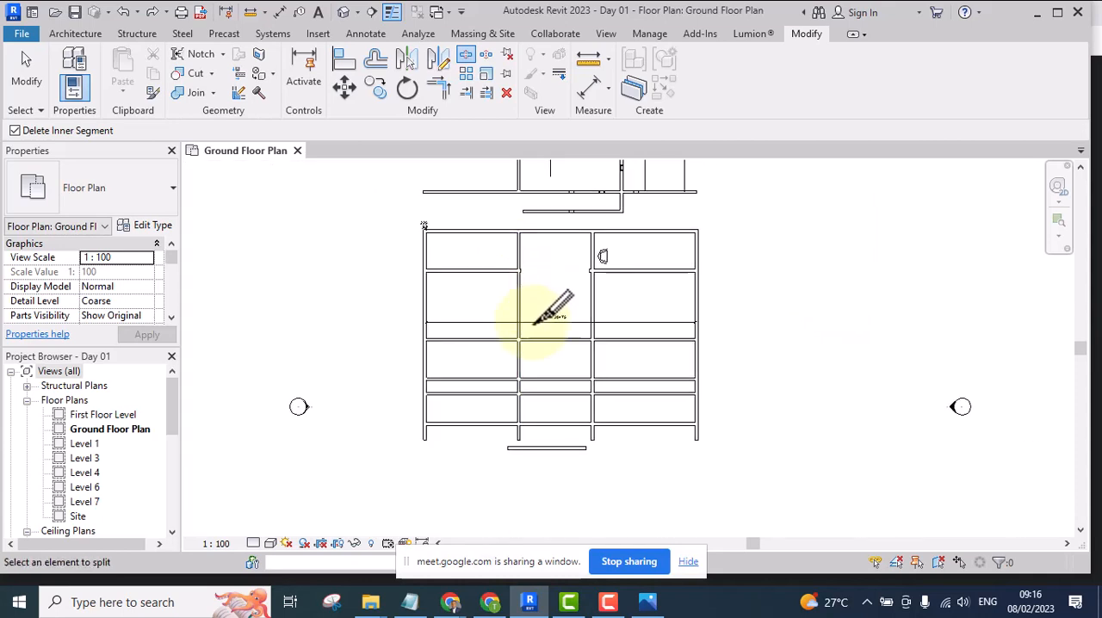
pyautogui.scroll(5, 534, 297)
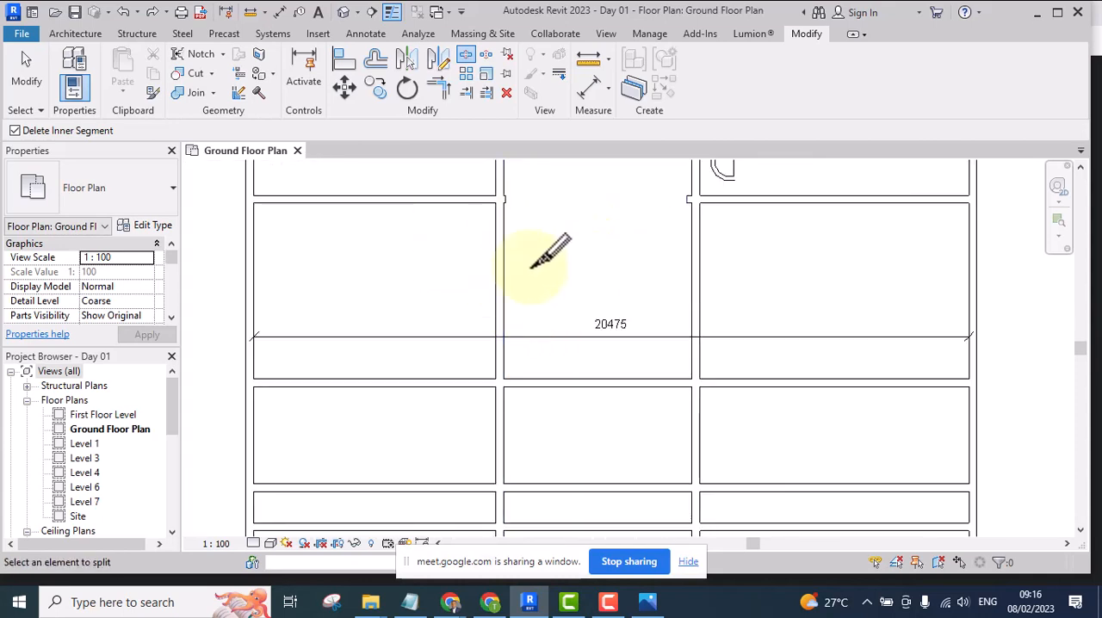
pyautogui.click(502, 211)
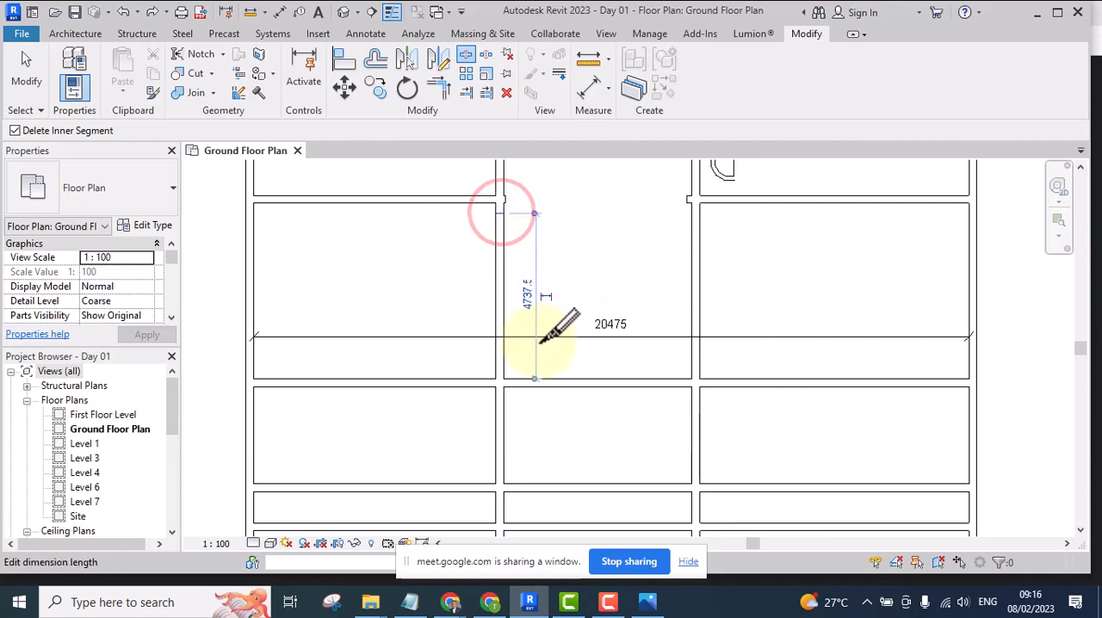
pyautogui.click(501, 370)
pyautogui.scroll(-4, 332, 256)
# Remove a segment of the horizontal wall below the 20475 dimension in the right bay, starting 7300 from the right outer wall
pyautogui.scroll(1, 478, 314)
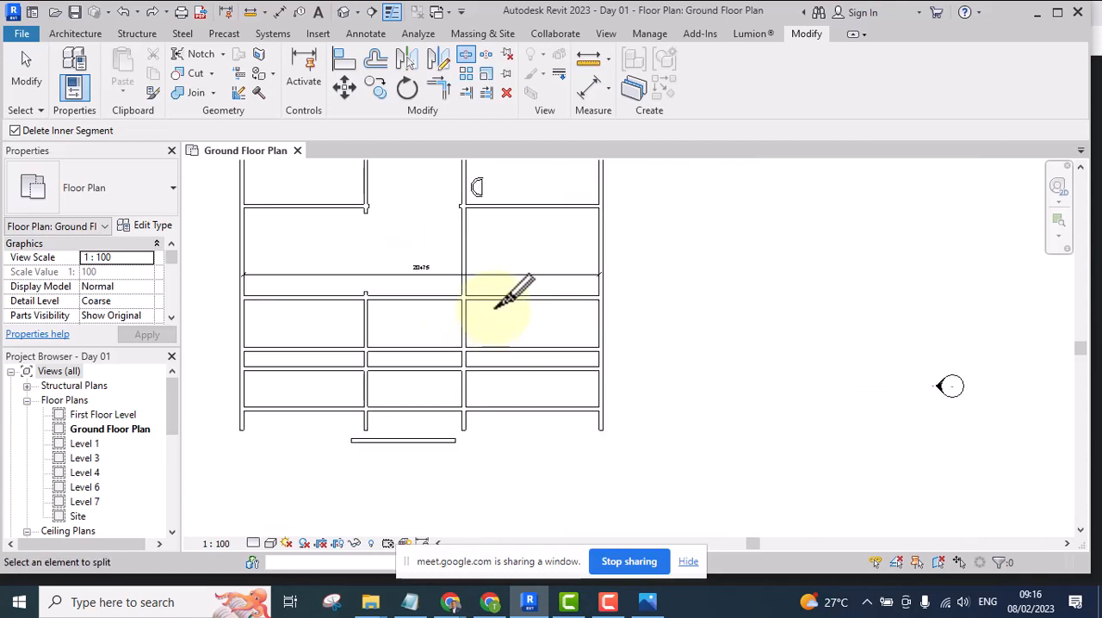
pyautogui.scroll(2, 496, 312)
pyautogui.click(462, 290)
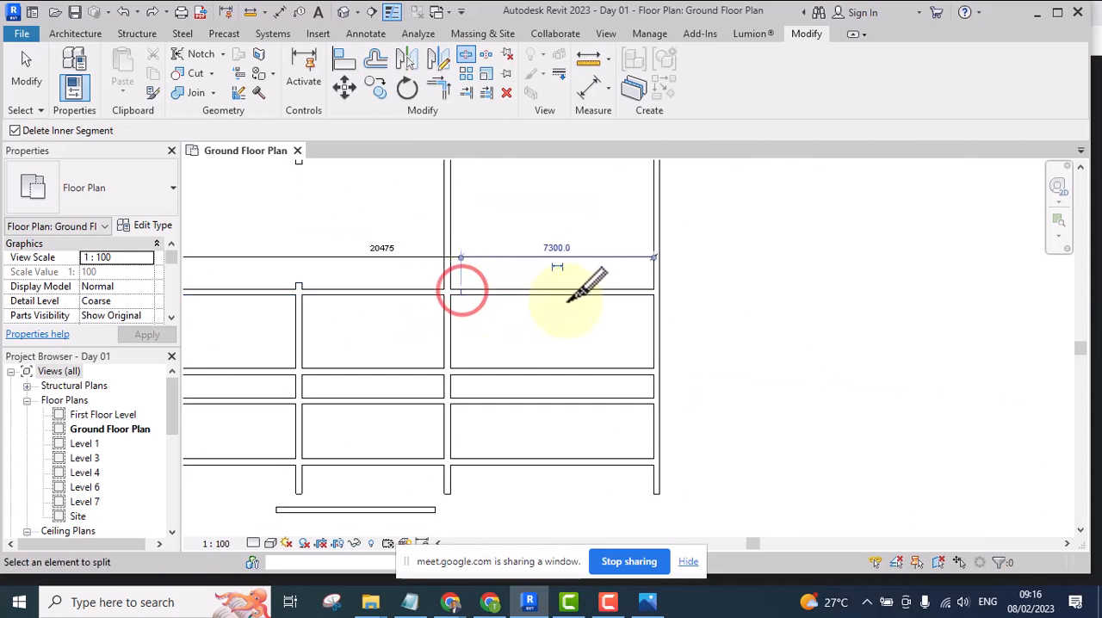
pyautogui.click(615, 290)
pyautogui.scroll(-2, 609, 303)
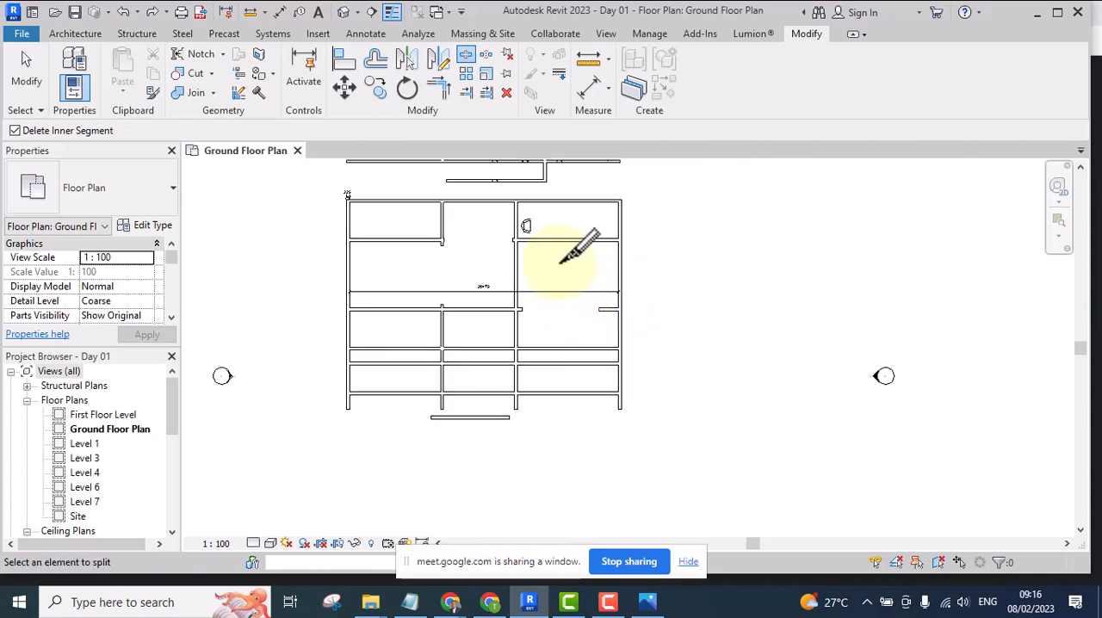
pyautogui.scroll(-1, 565, 316)
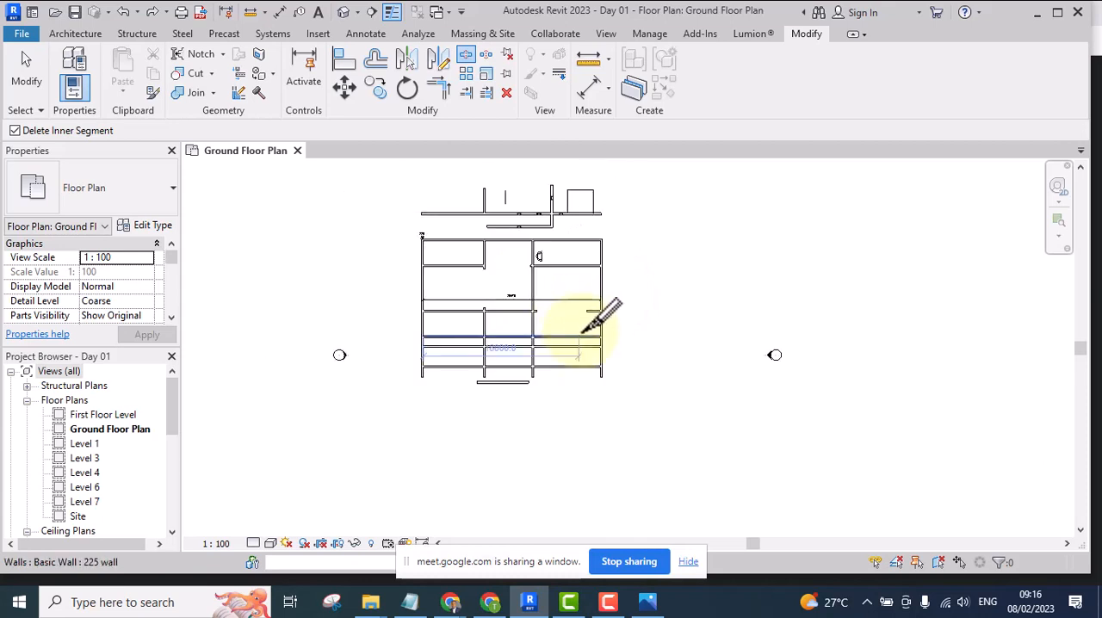
# Split the next horizontal wall below the right bay's opening at a single point and end the Split Element command
pyautogui.click(575, 336)
pyautogui.press('Escape')
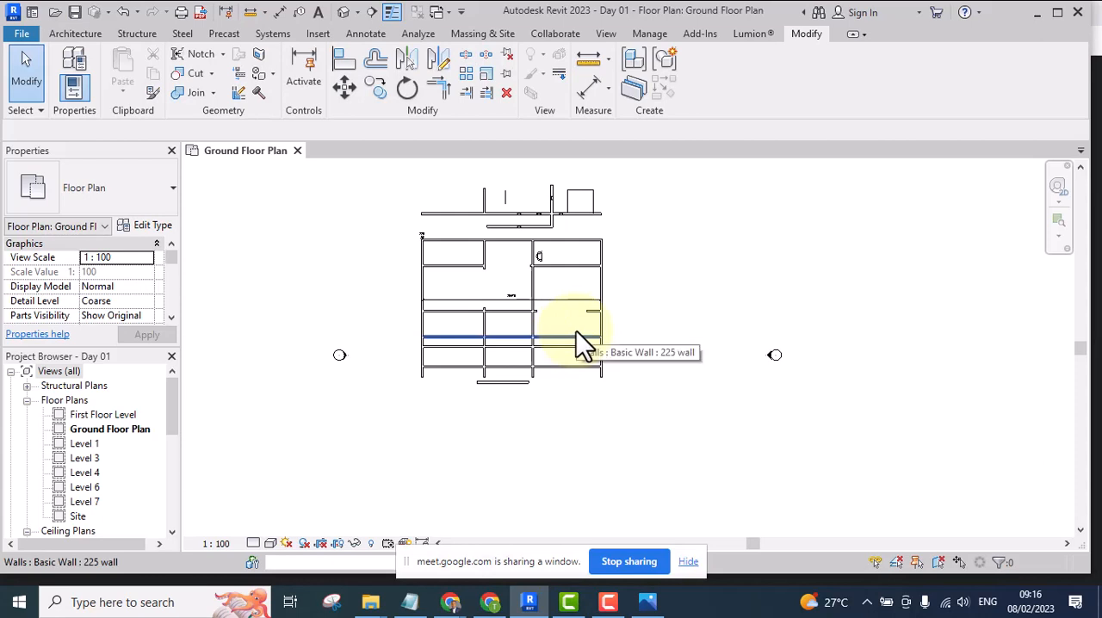
pyautogui.scroll(2, 562, 324)
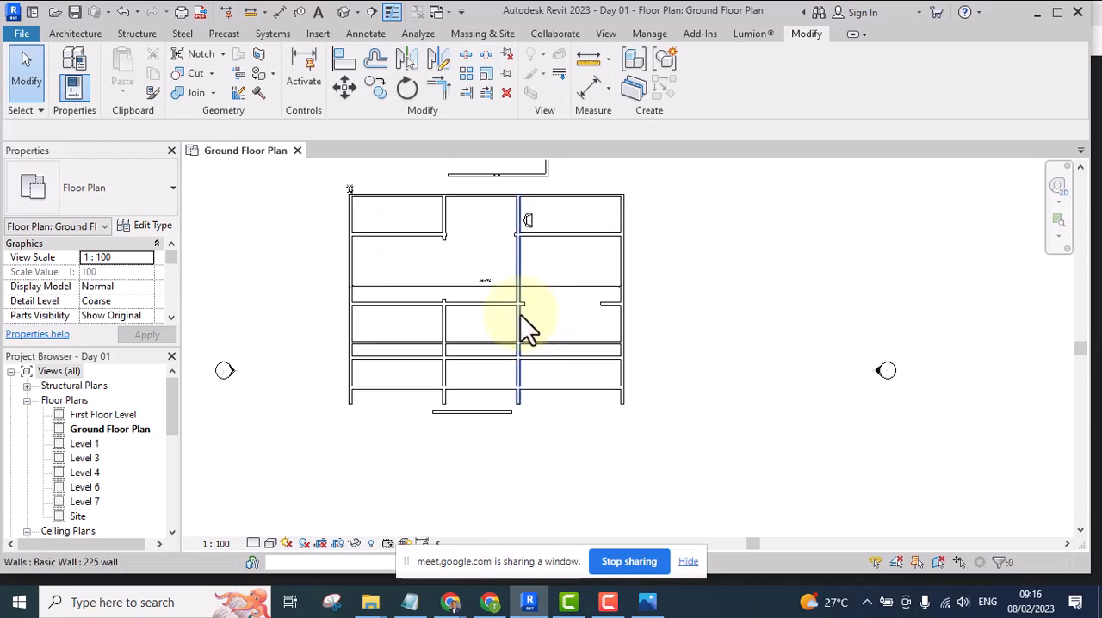
pyautogui.scroll(1, 520, 314)
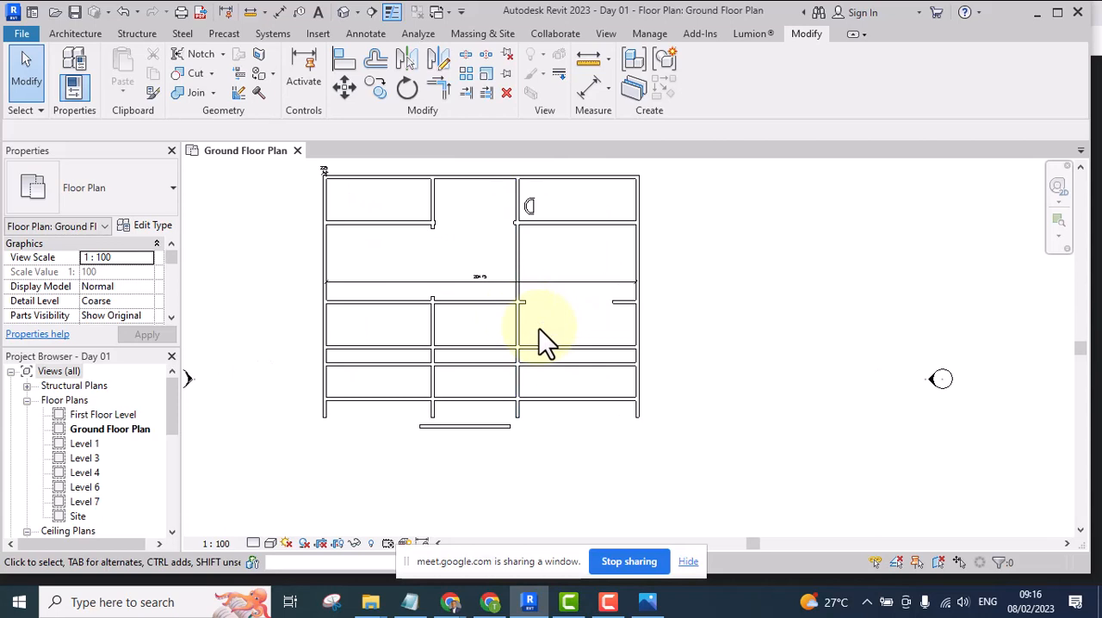
# Delete the 20475 dimension that spans the full width of the ground floor plan
pyautogui.scroll(4, 556, 271)
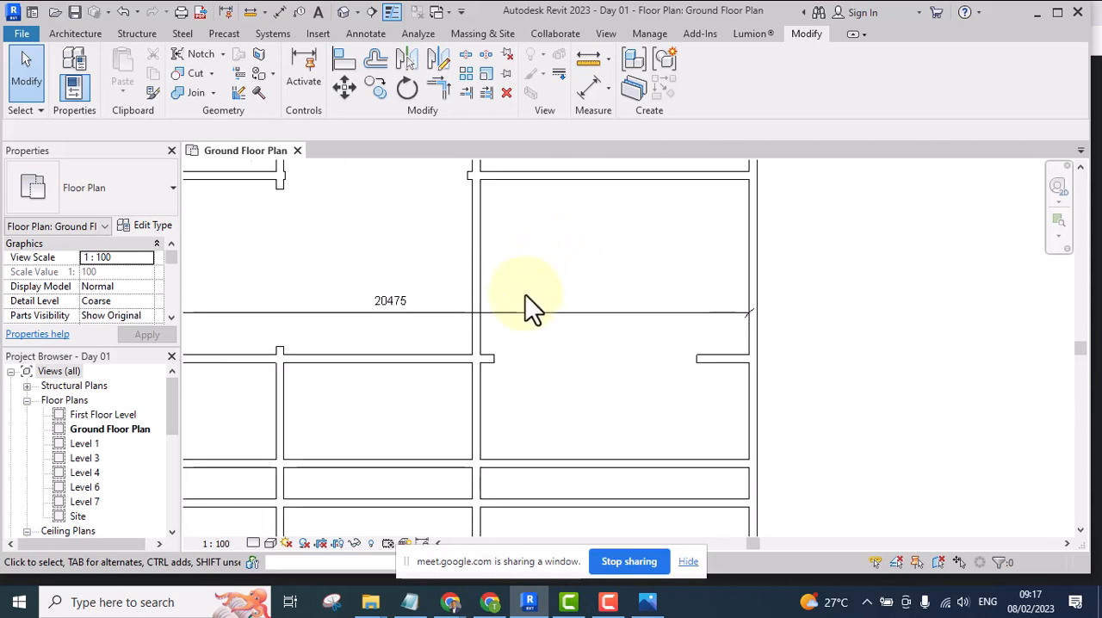
pyautogui.scroll(-5, 526, 301)
pyautogui.scroll(2, 482, 326)
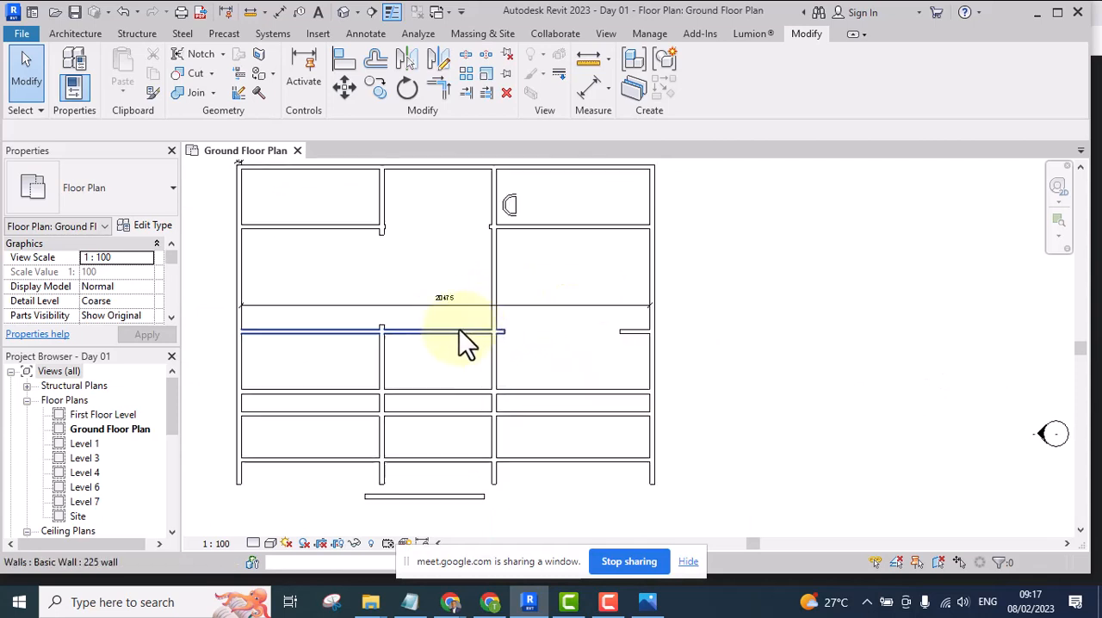
pyautogui.scroll(3, 459, 329)
pyautogui.click(467, 289)
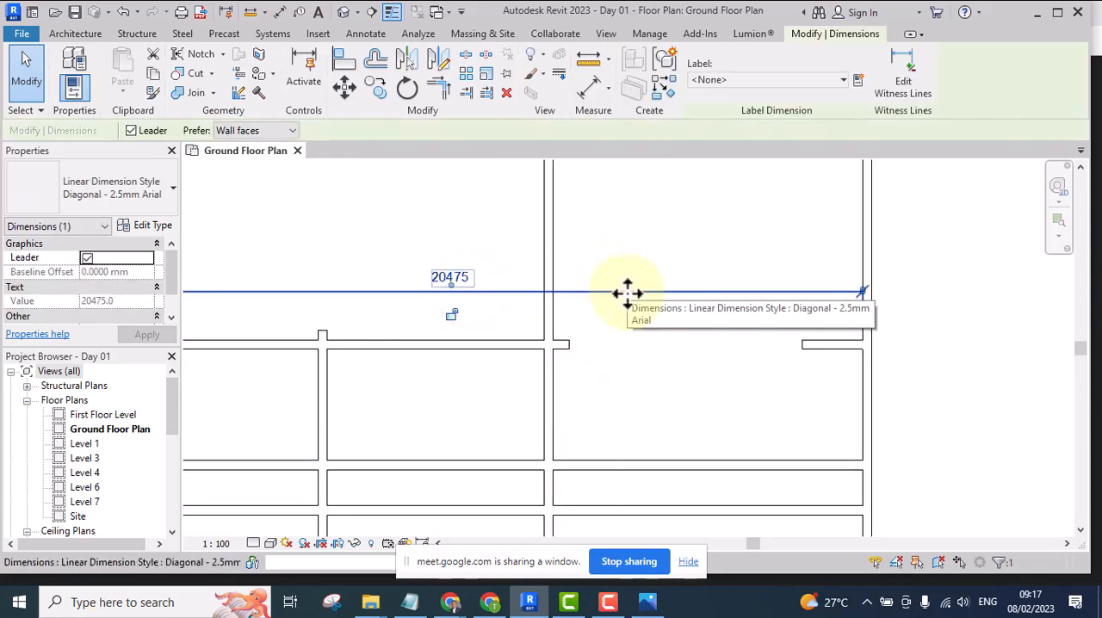
pyautogui.press('Escape')
pyautogui.scroll(-5, 628, 297)
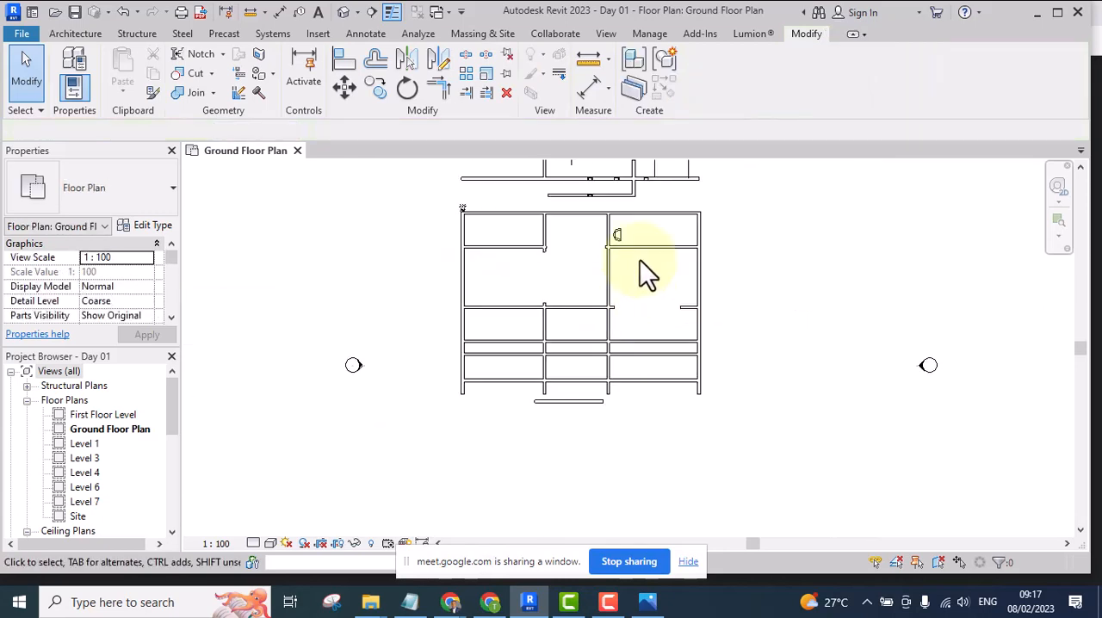
# Examine the edited room layout and the separate walls above it on the ground floor plan
pyautogui.scroll(5, 644, 253)
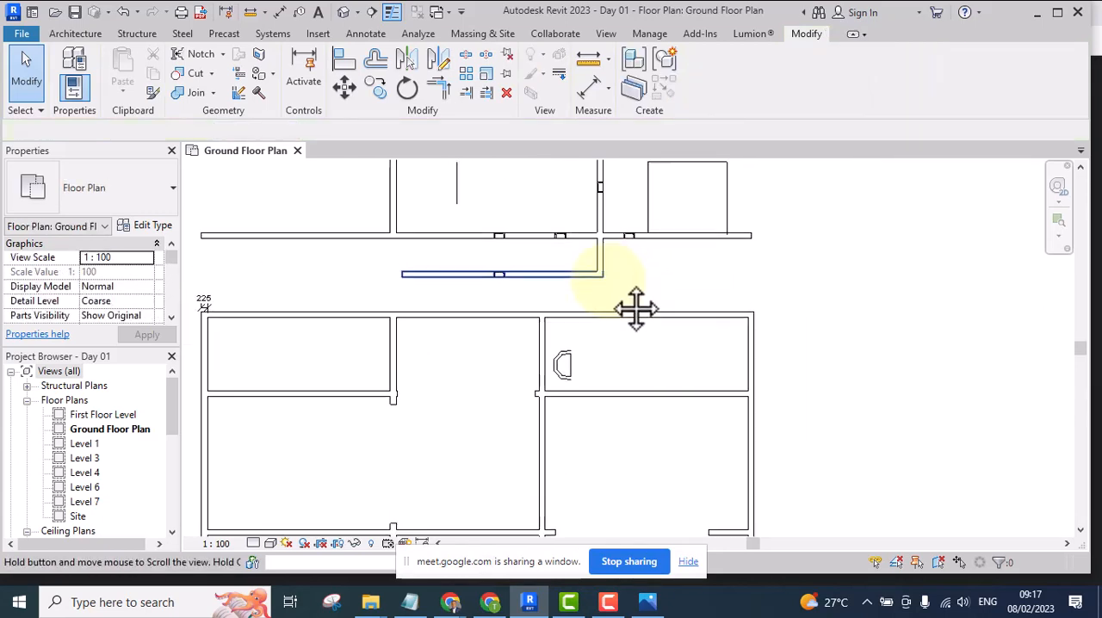
pyautogui.scroll(-5, 555, 277)
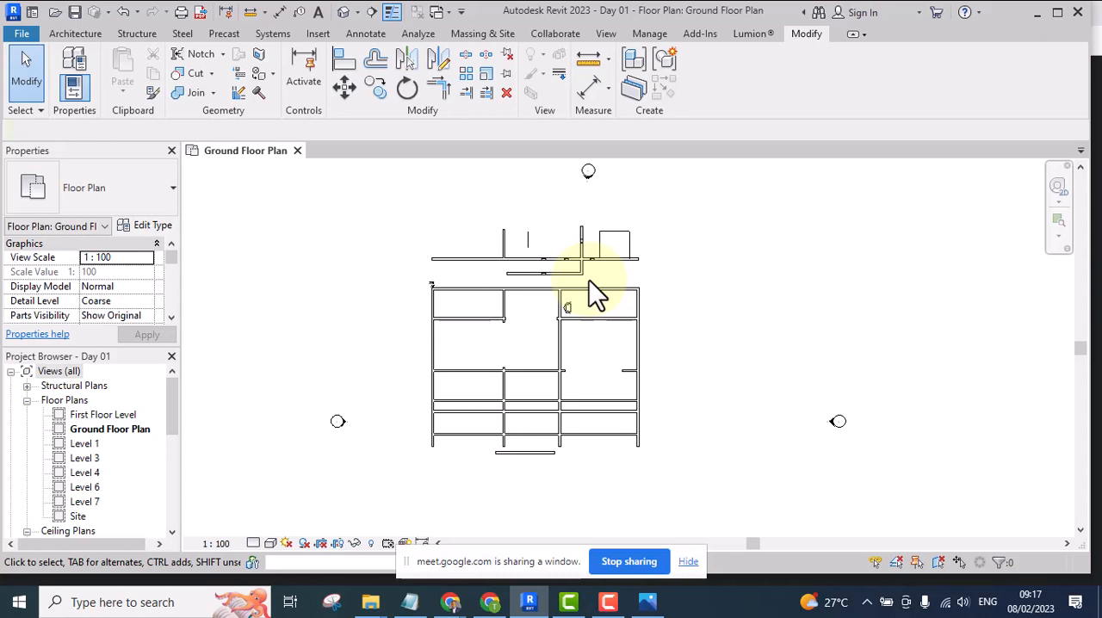
pyautogui.scroll(5, 551, 293)
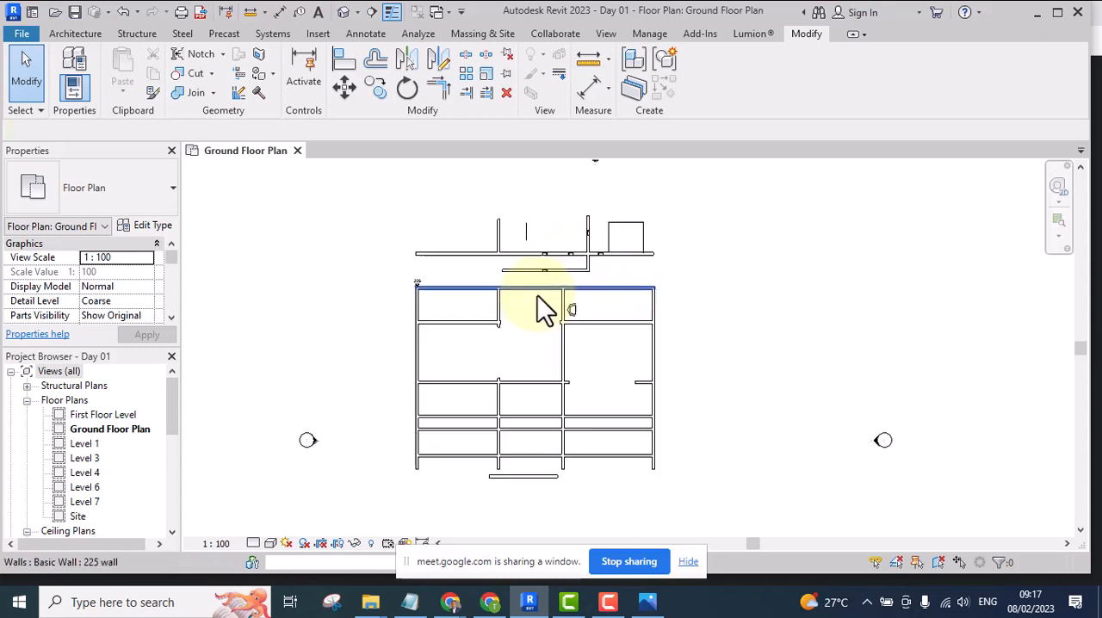
pyautogui.scroll(4, 345, 283)
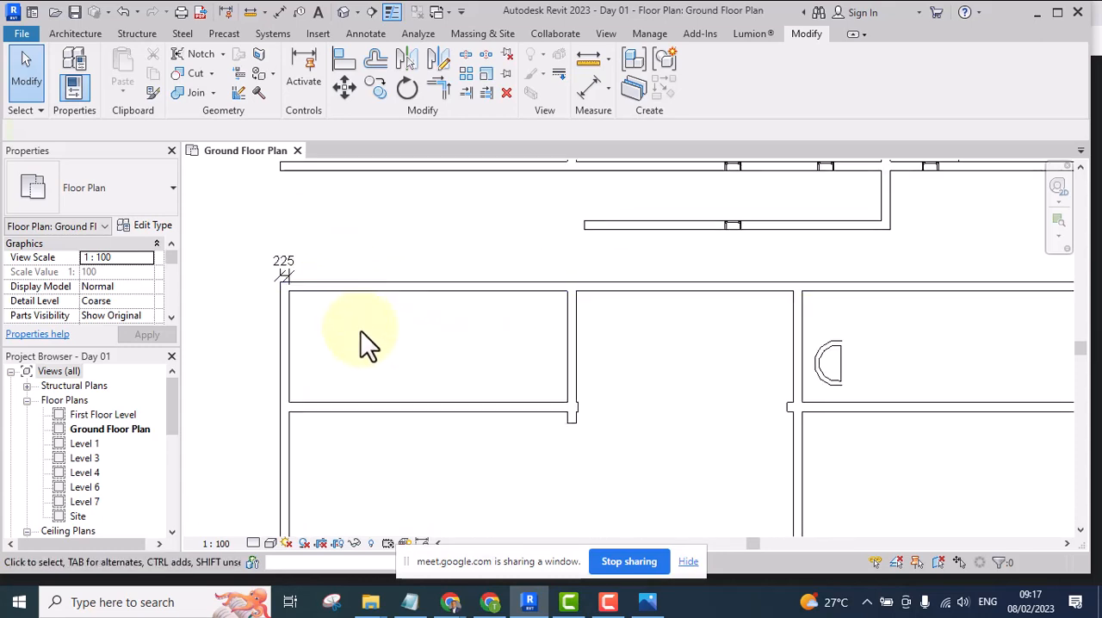
pyautogui.scroll(-5, 366, 323)
pyautogui.scroll(-2, 362, 314)
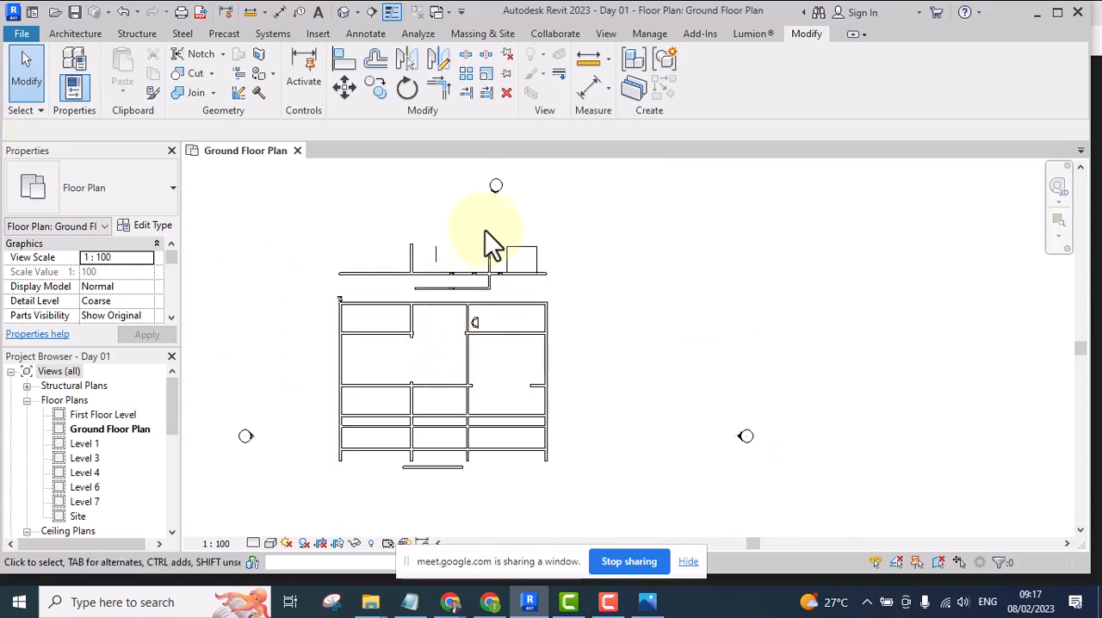
pyautogui.scroll(5, 508, 258)
pyautogui.scroll(-4, 607, 267)
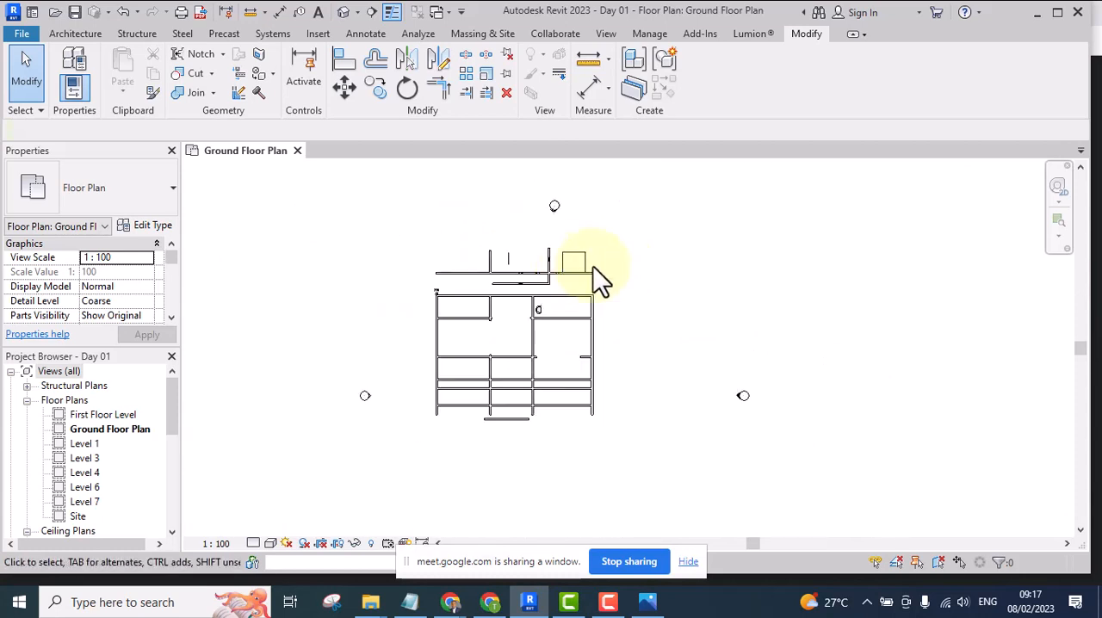
pyautogui.scroll(5, 541, 276)
pyautogui.scroll(1, 640, 217)
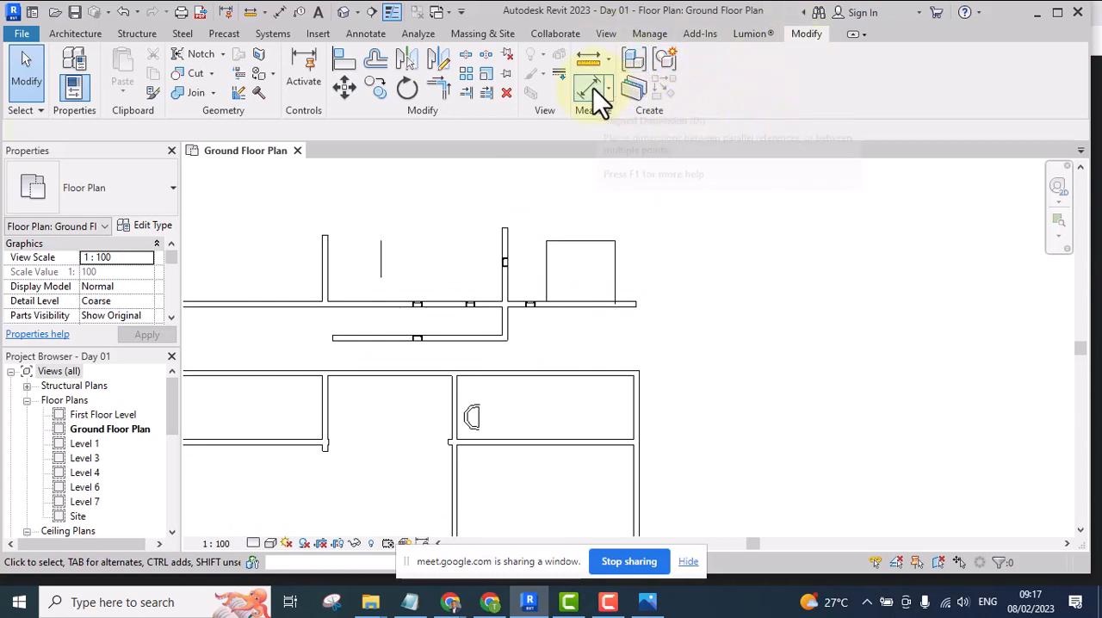
# Show the dimension types available among the Measure tools
pyautogui.click(808, 32)
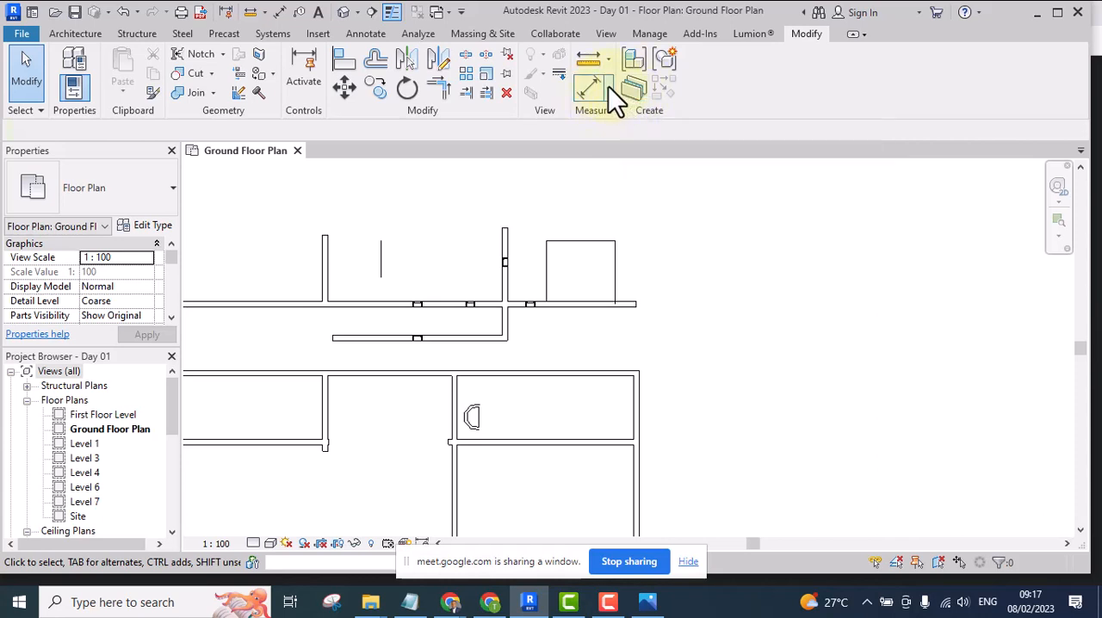
pyautogui.click(607, 89)
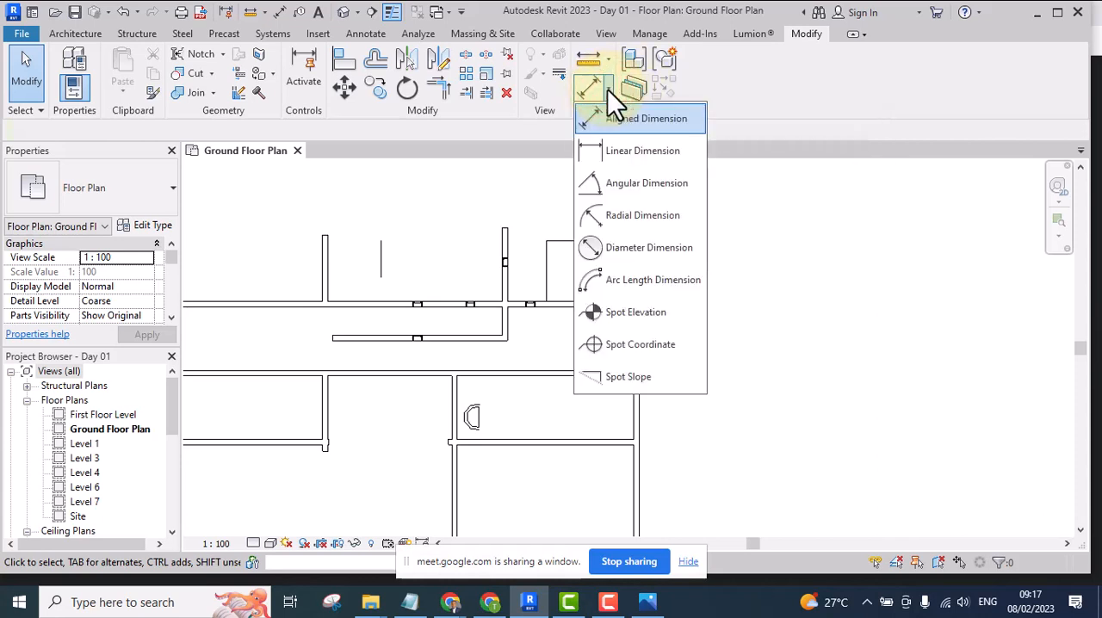
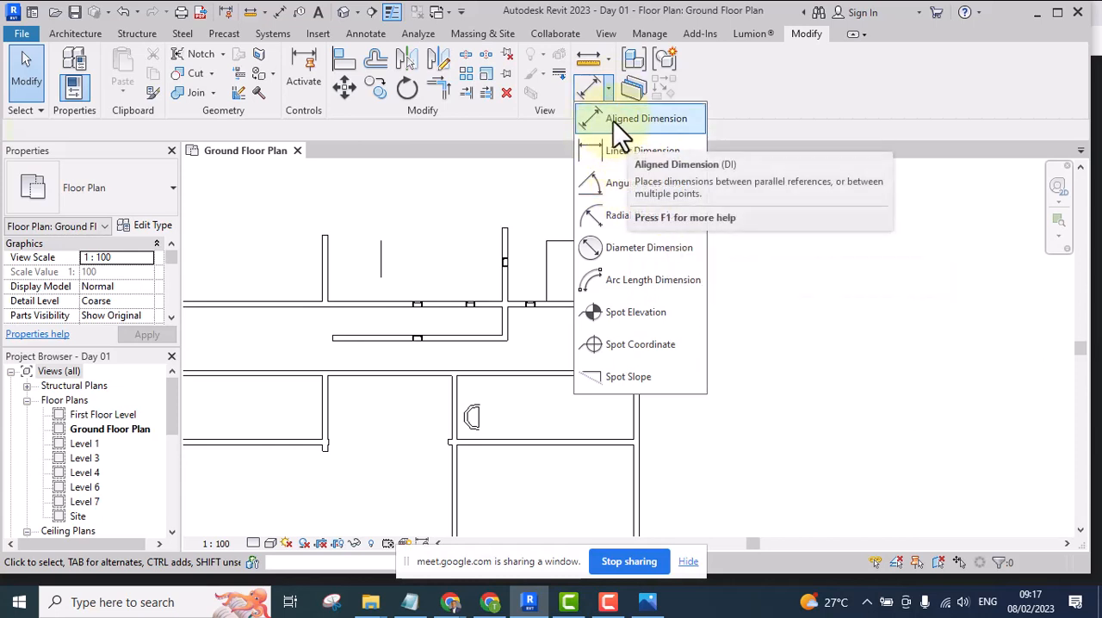
# Start an Aligned Dimension on the ground floor plan with Wall centerlines as the reference preference
pyautogui.click(613, 120)
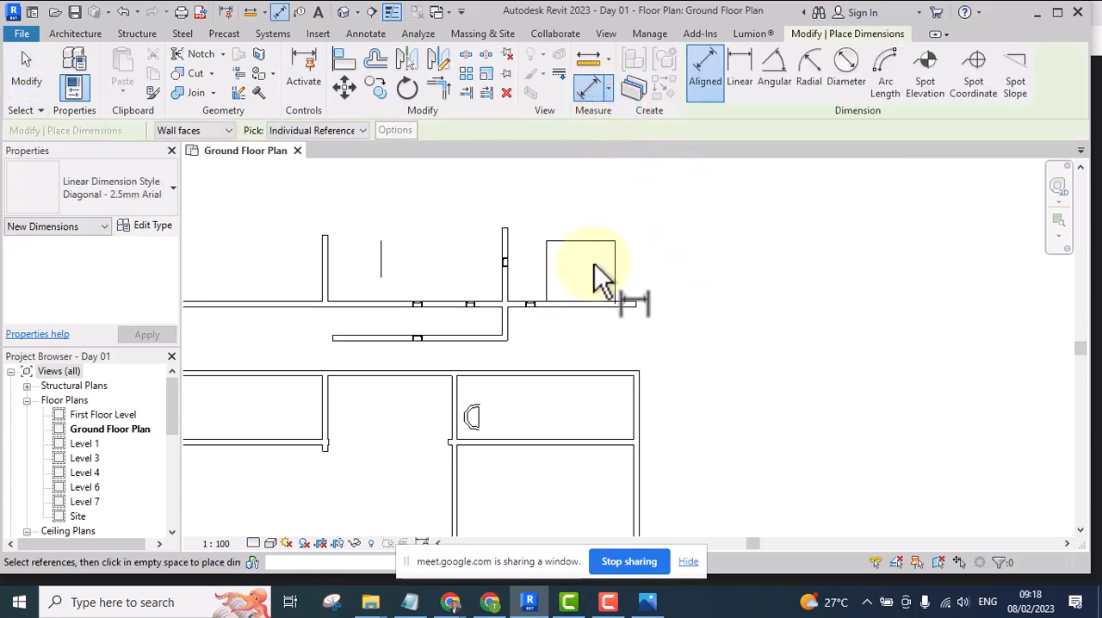
pyautogui.scroll(-5, 484, 386)
pyautogui.scroll(4, 537, 350)
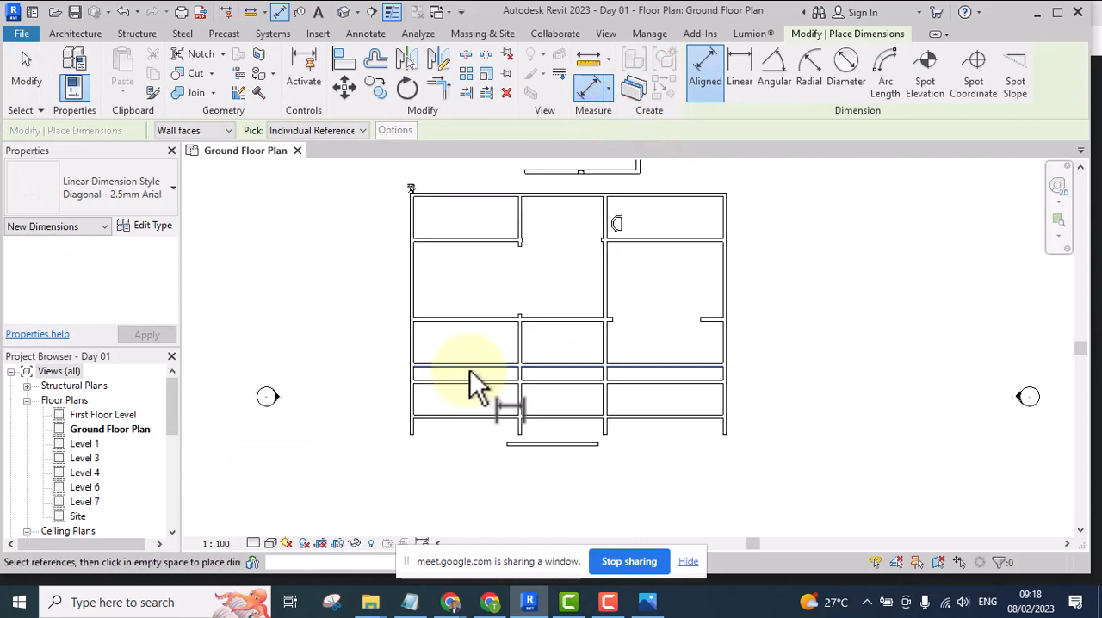
pyautogui.scroll(5, 468, 382)
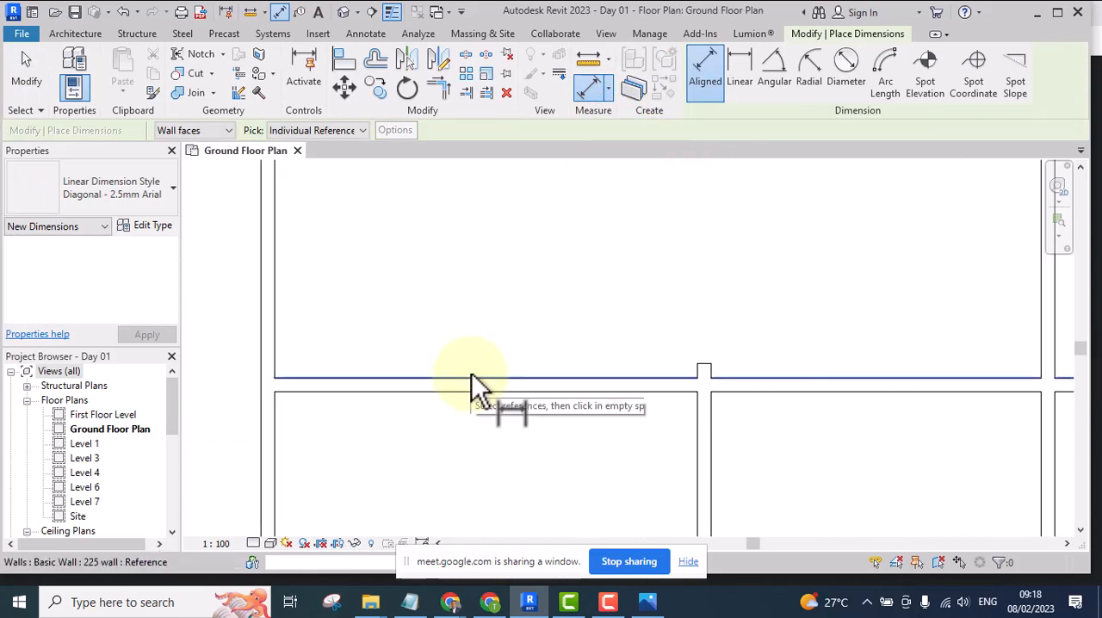
pyautogui.scroll(-2, 457, 254)
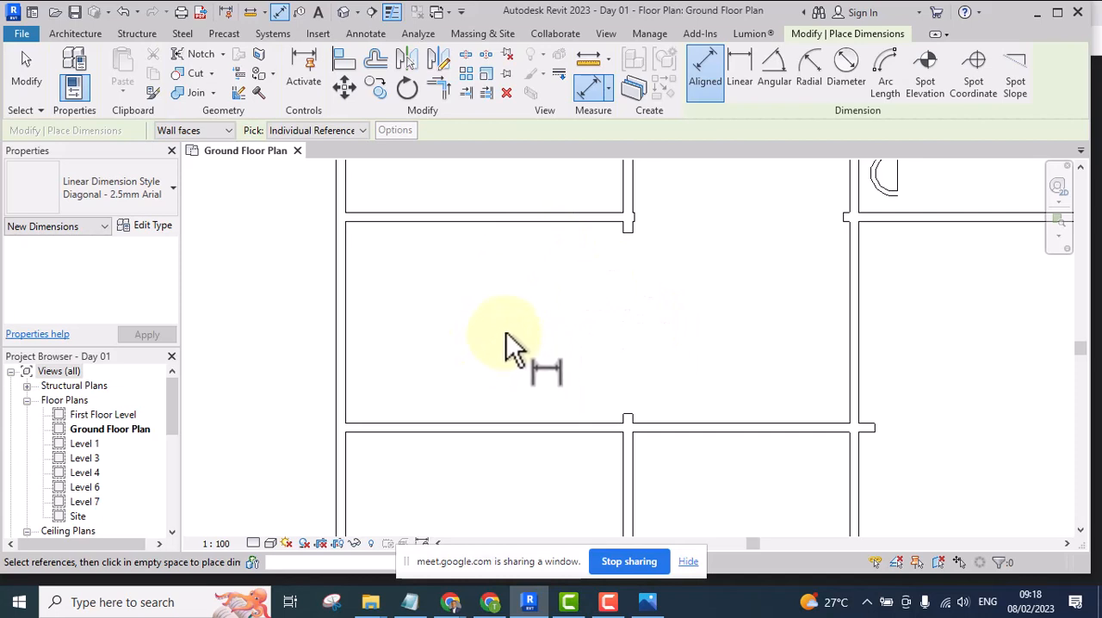
pyautogui.click(161, 129)
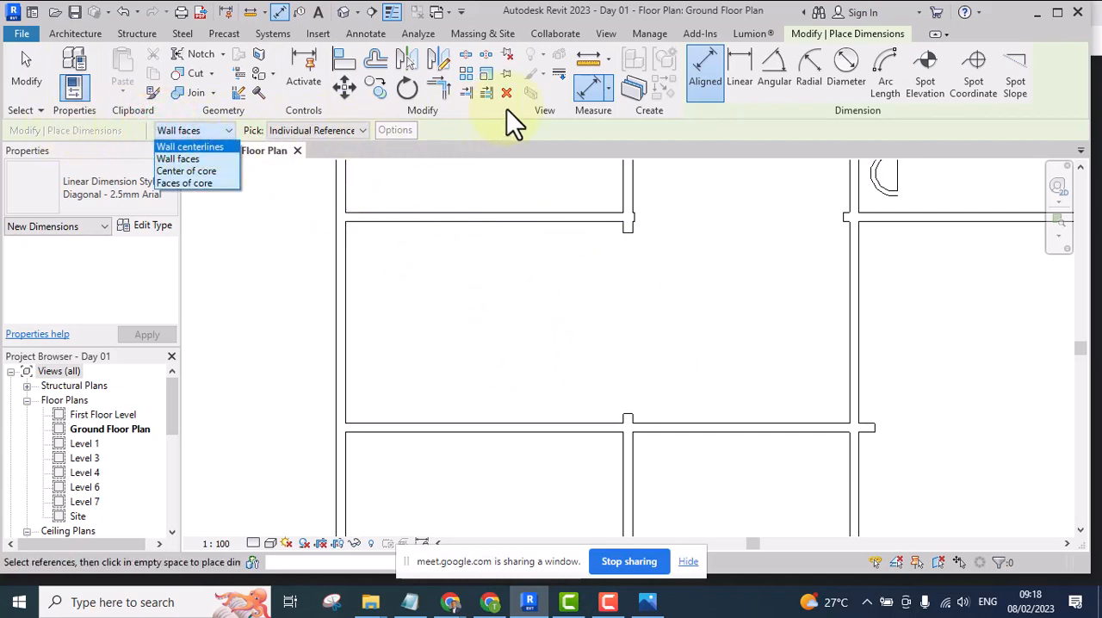
pyautogui.click(498, 241)
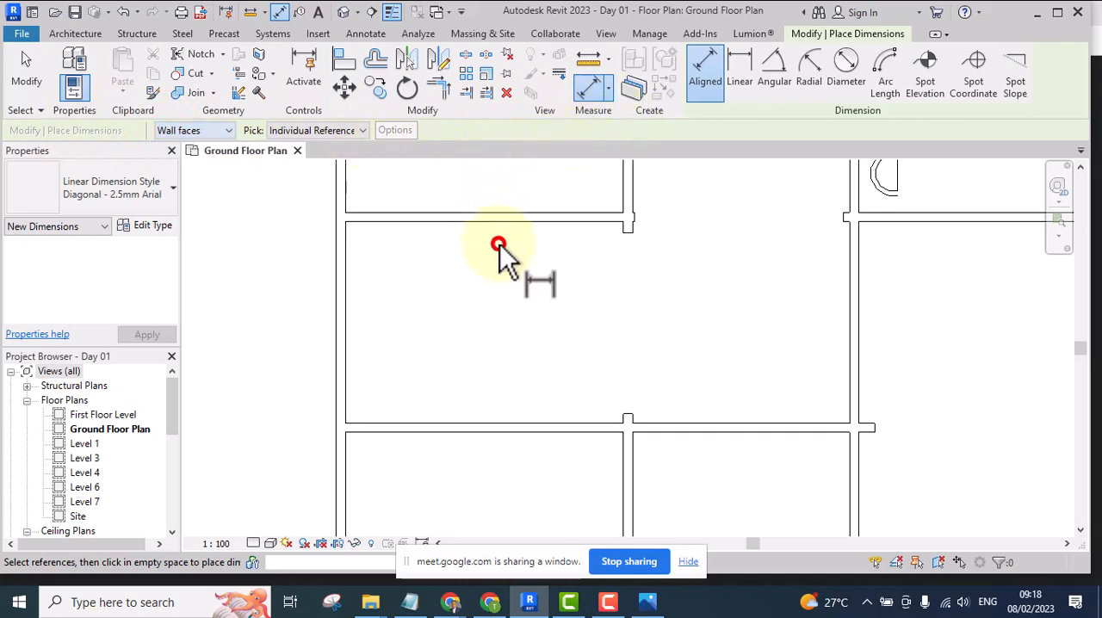
pyautogui.click(223, 131)
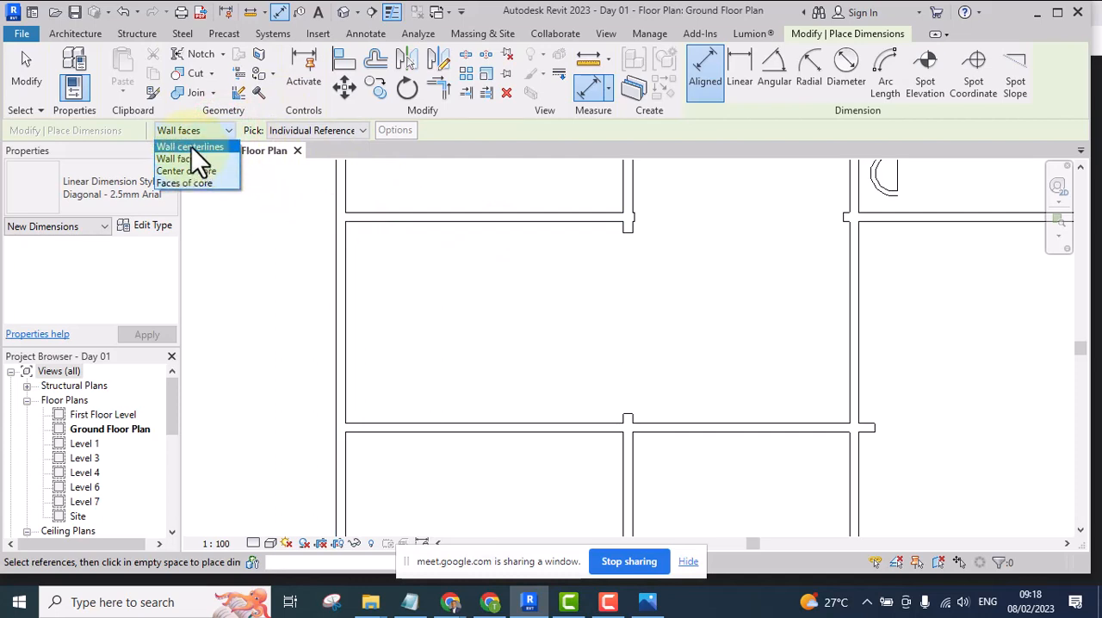
pyautogui.click(191, 146)
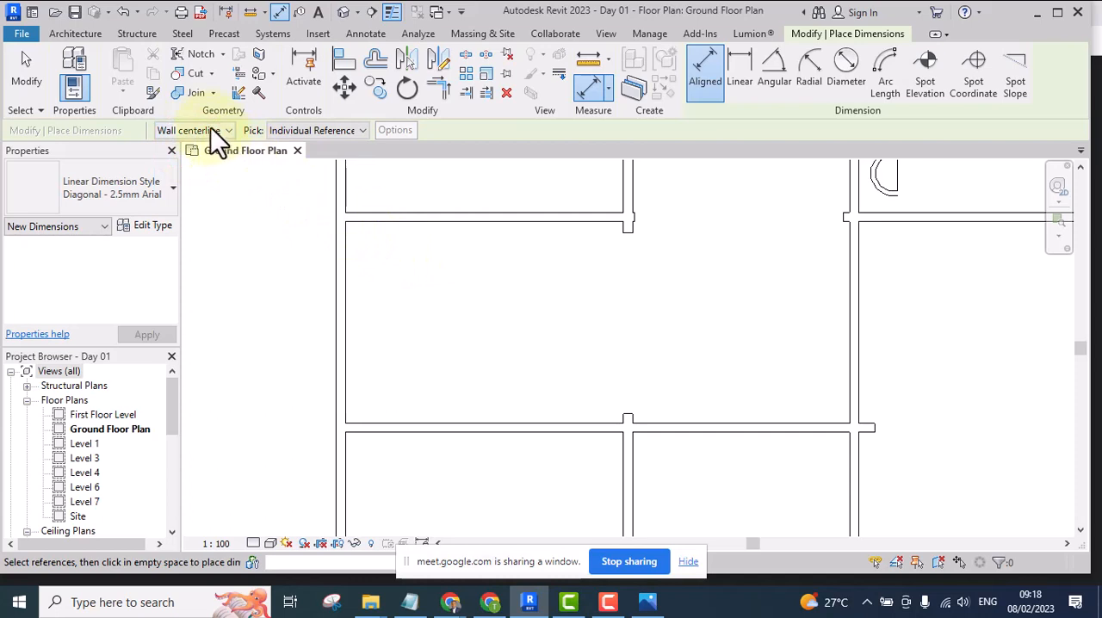
# Chain the aligned dimension through the centerlines of the second, third and fourth horizontal walls of the plan's left bay
pyautogui.scroll(3, 426, 249)
pyautogui.click(417, 193)
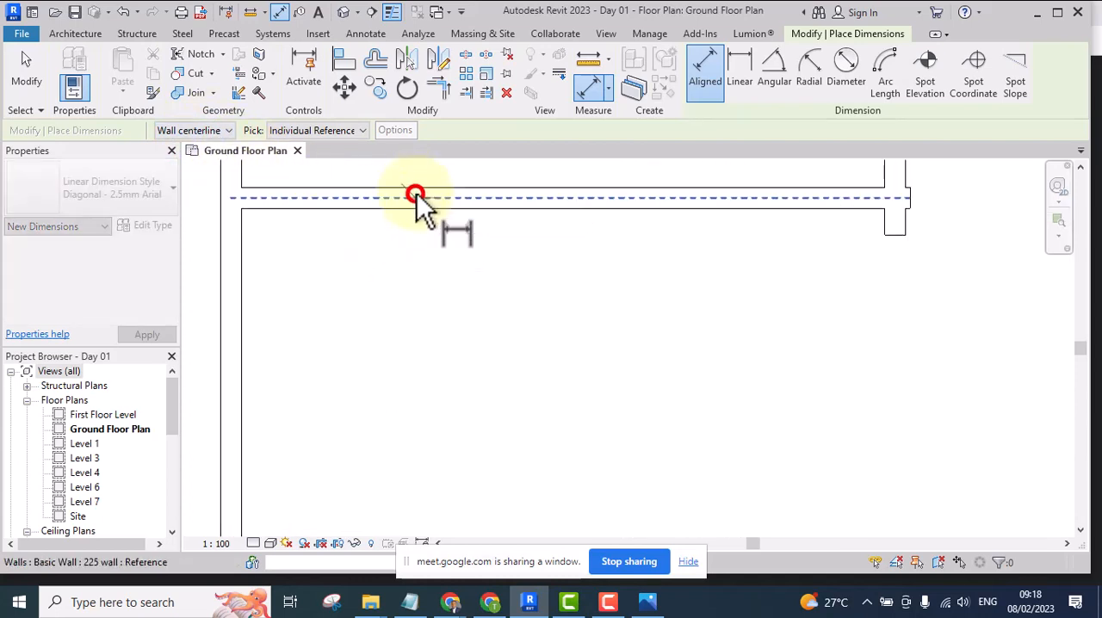
pyautogui.scroll(-4, 419, 196)
pyautogui.scroll(2, 441, 413)
pyautogui.click(451, 452)
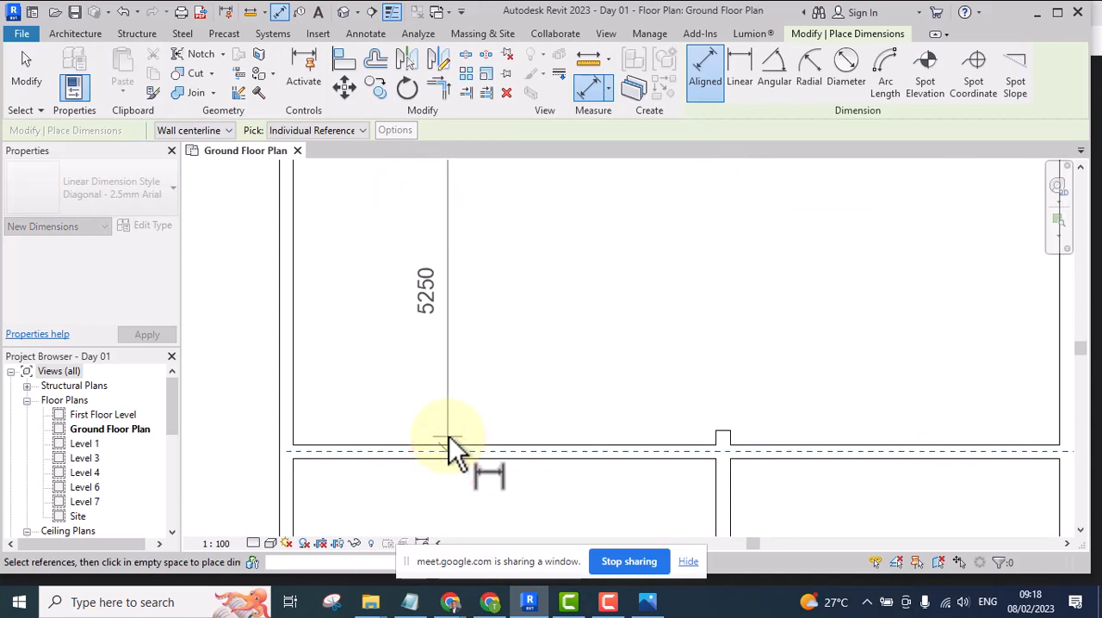
pyautogui.scroll(-2, 427, 302)
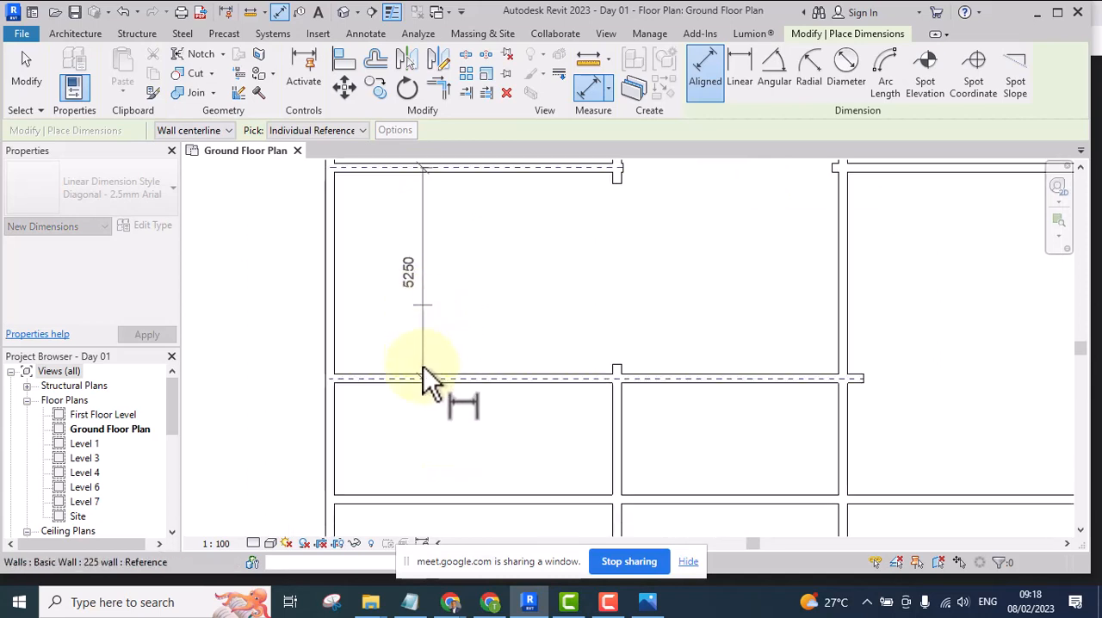
pyautogui.scroll(3, 438, 413)
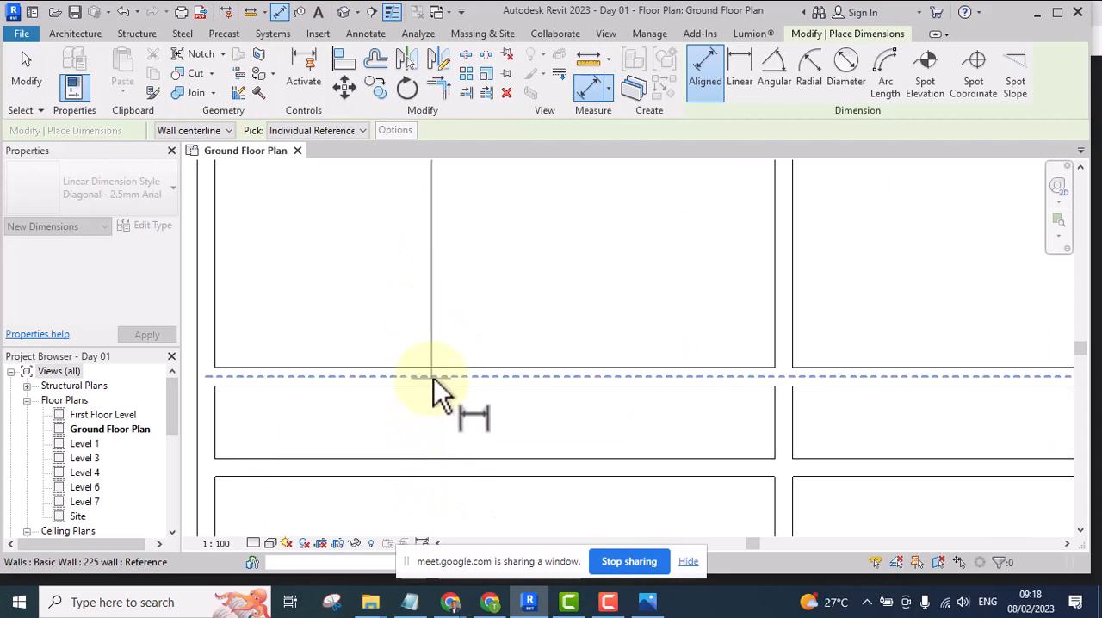
pyautogui.click(433, 377)
# Add the top exterior wall's centerline to the chain, place the string outside the left exterior wall, and end the dimension command
pyautogui.scroll(-4, 468, 419)
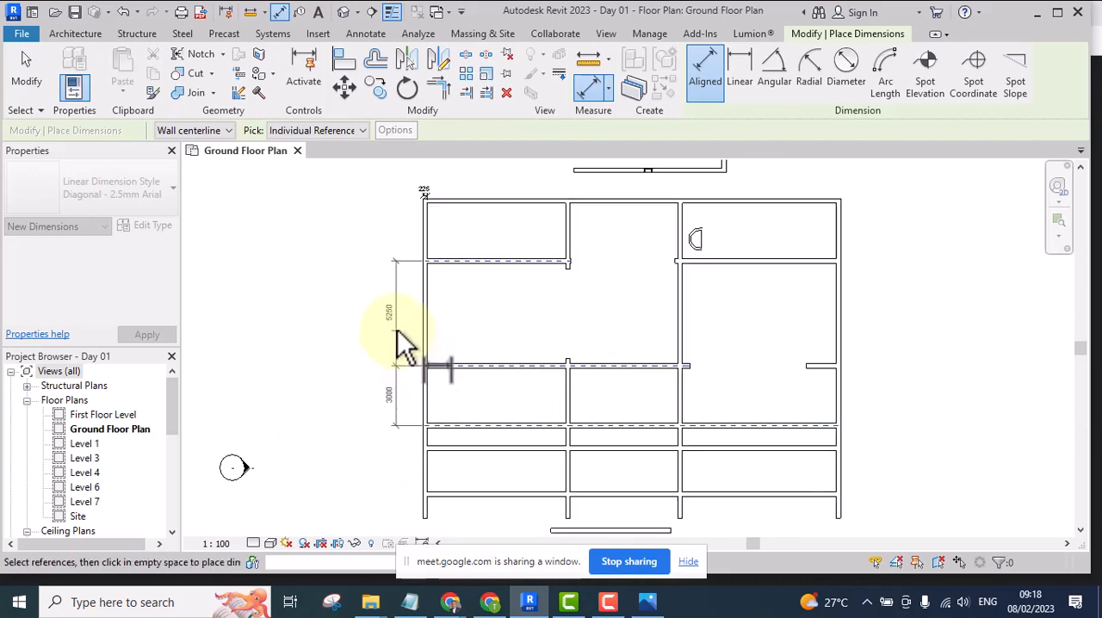
pyautogui.scroll(4, 443, 197)
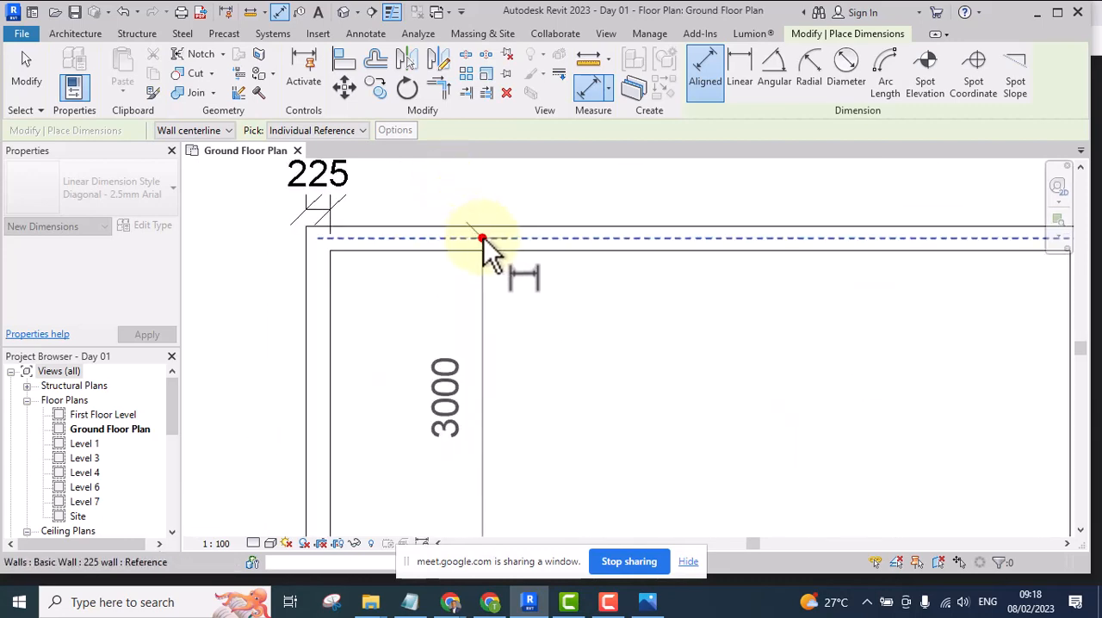
pyautogui.click(483, 237)
pyautogui.scroll(-4, 487, 226)
pyautogui.click(398, 244)
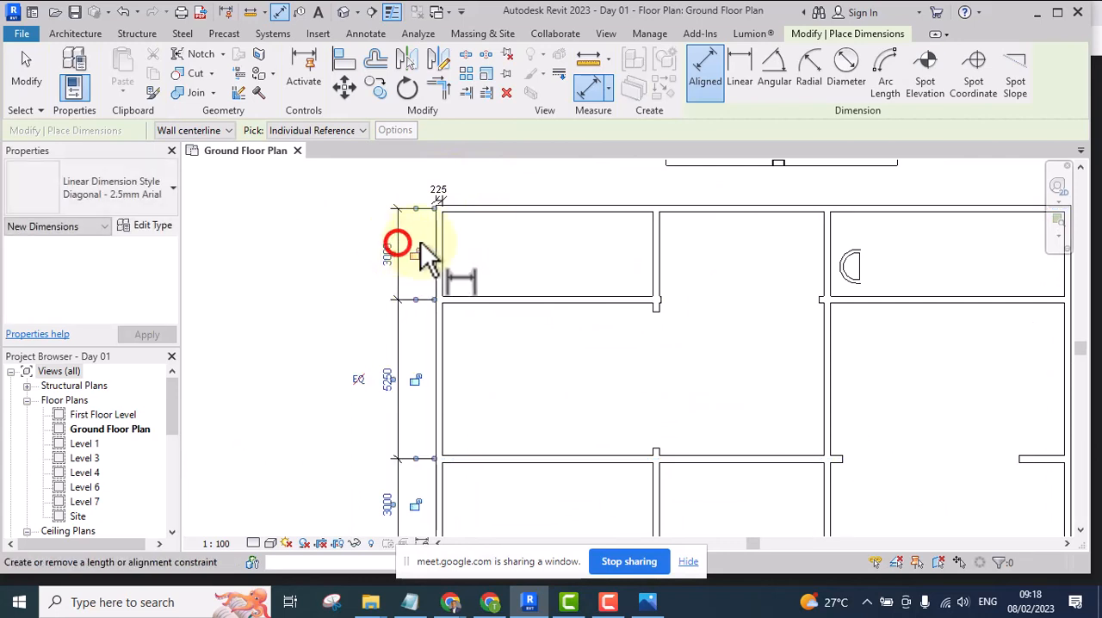
pyautogui.rightClick(474, 236)
pyautogui.click(514, 245)
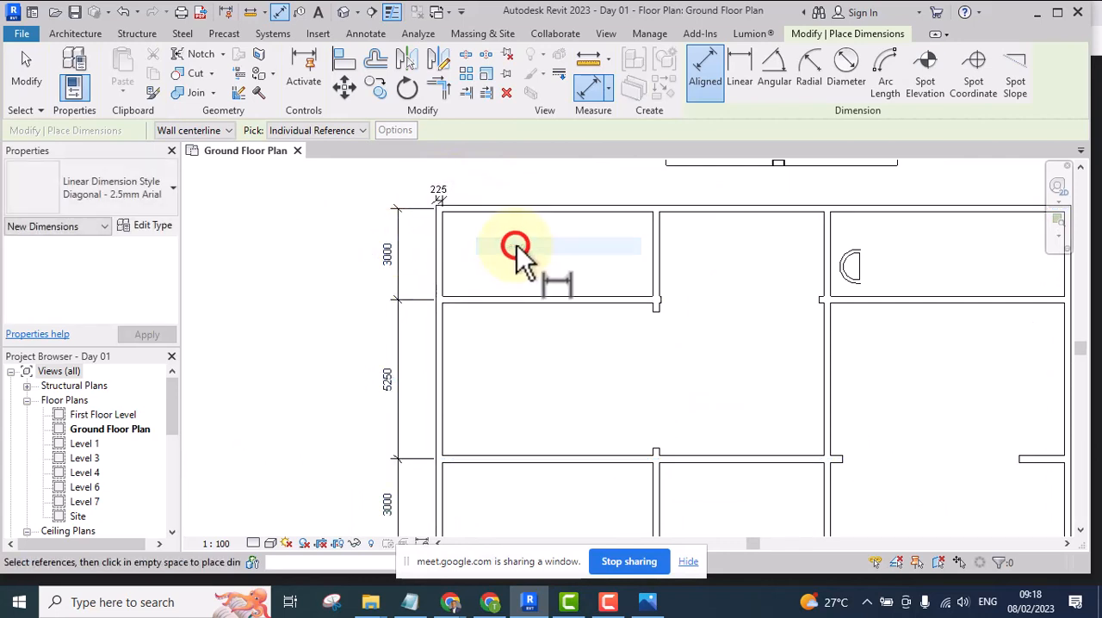
pyautogui.rightClick(489, 229)
pyautogui.click(537, 238)
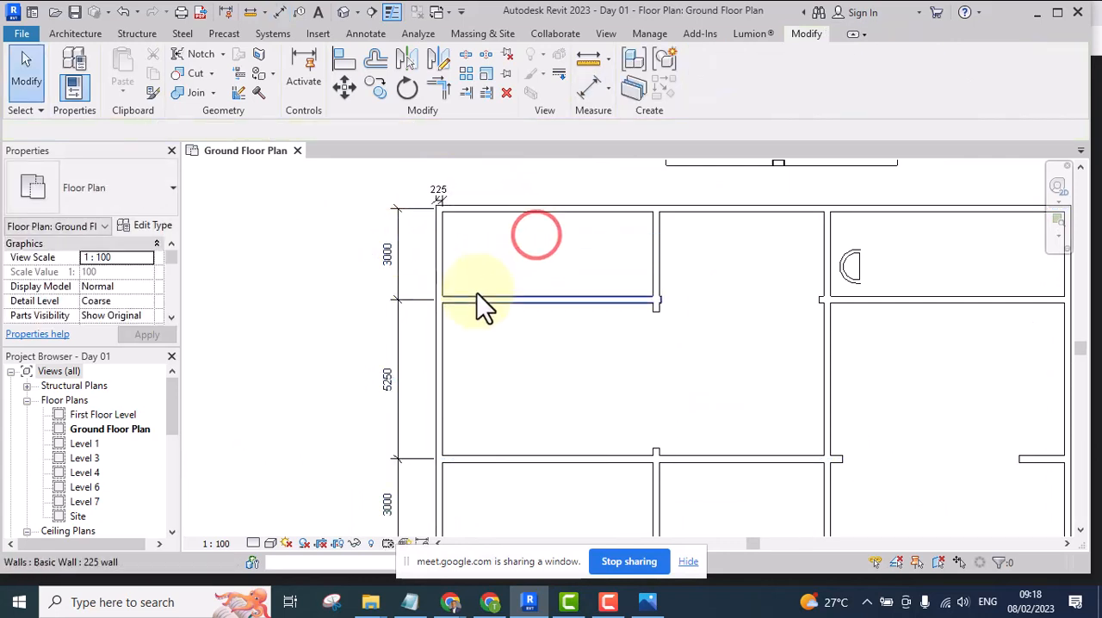
pyautogui.scroll(2, 477, 303)
pyautogui.scroll(2, 508, 321)
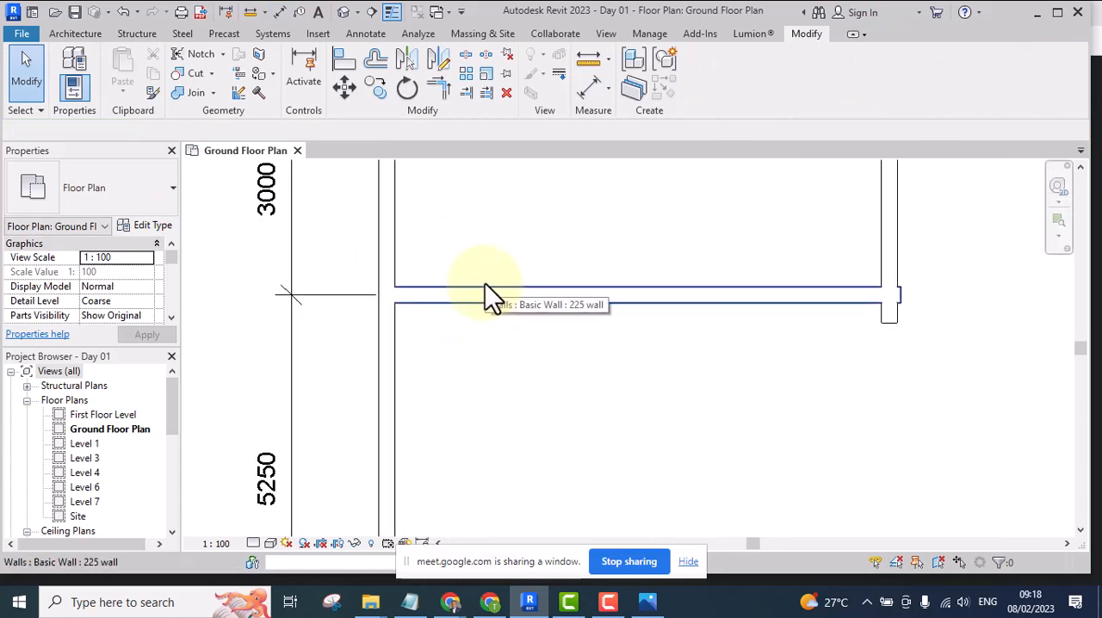
pyautogui.scroll(-3, 469, 284)
pyautogui.scroll(3, 456, 294)
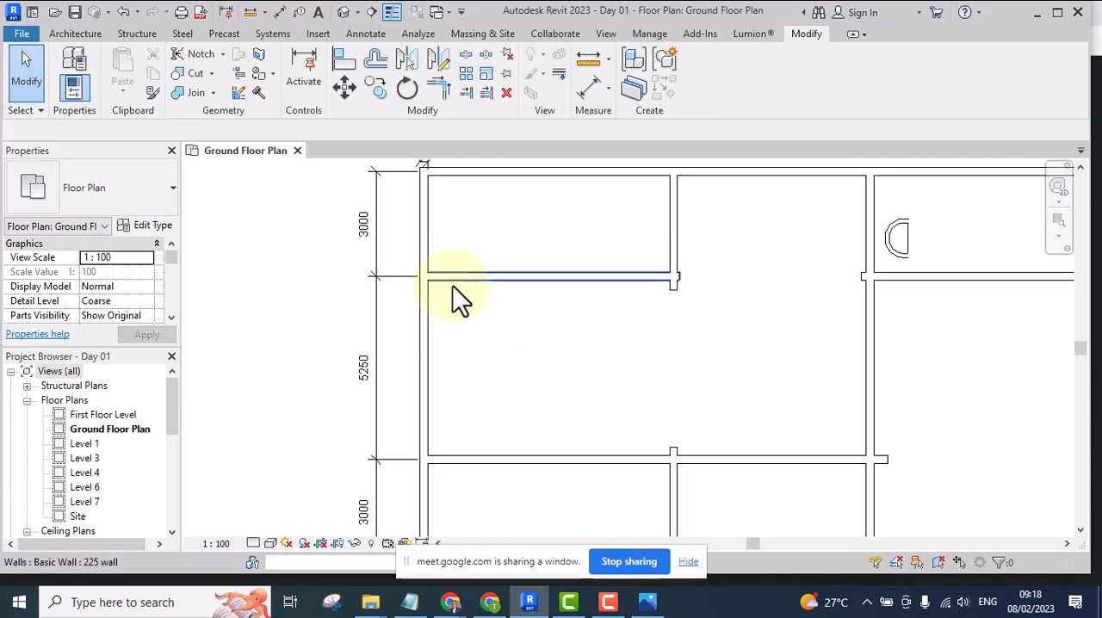
pyautogui.scroll(-4, 459, 262)
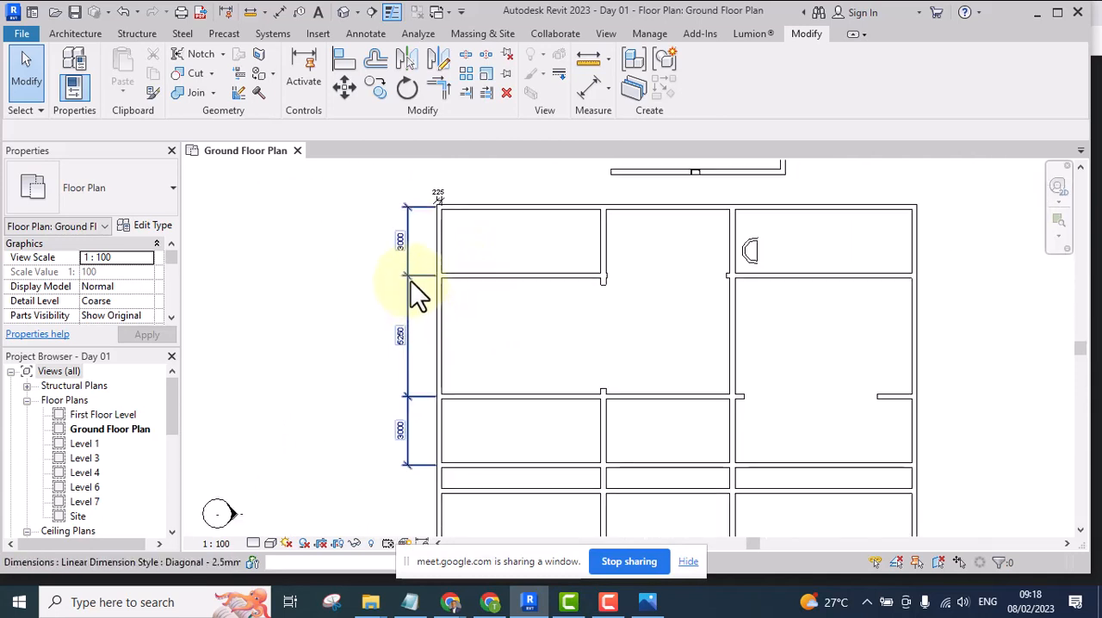
pyautogui.scroll(2, 410, 248)
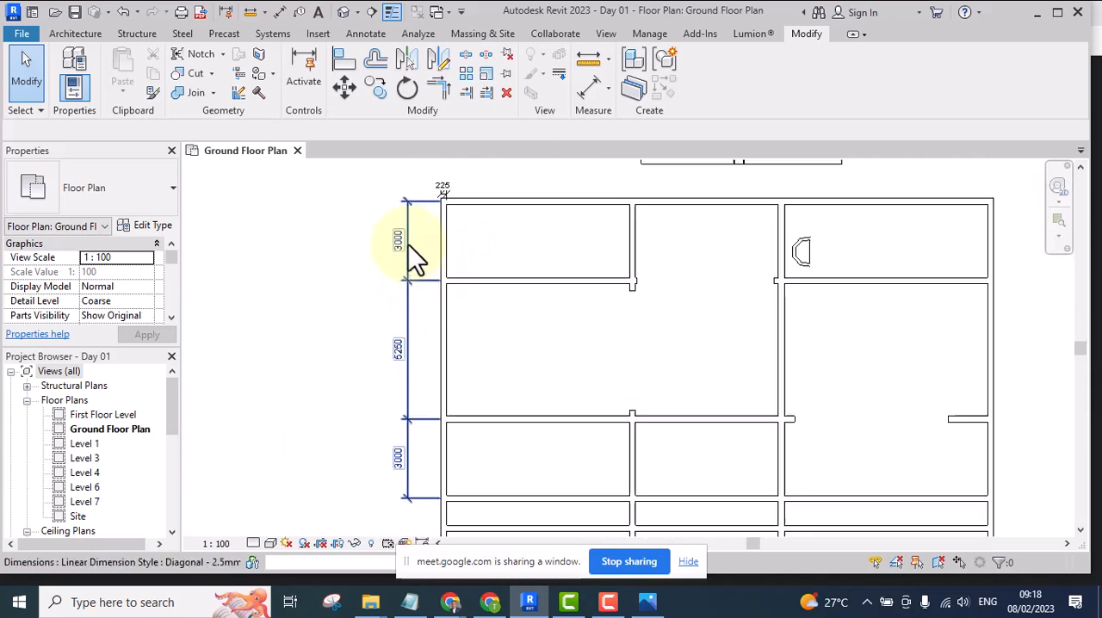
# Start an Aligned Dimension with Wall faces as reference, from the top wall's inner face to both faces of the second horizontal wall
pyautogui.click(591, 89)
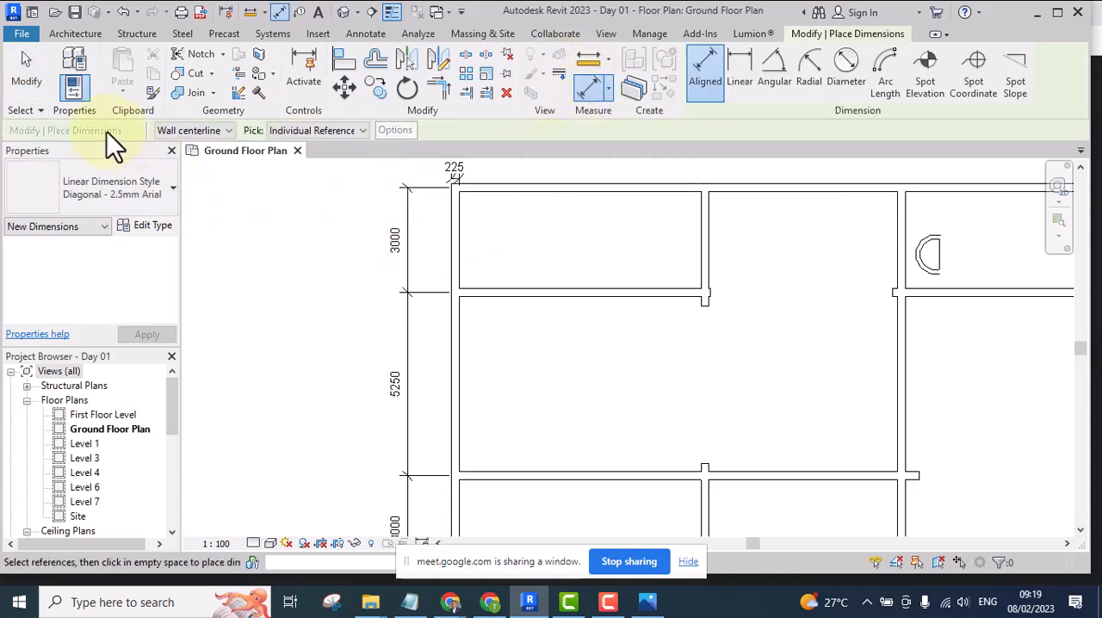
pyautogui.click(225, 129)
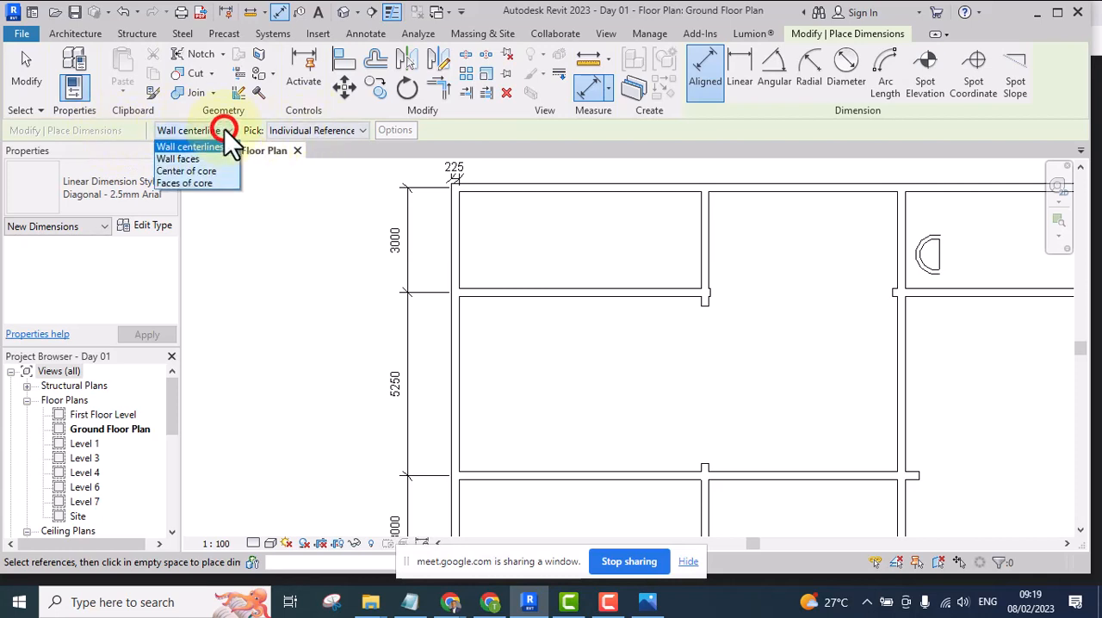
pyautogui.click(189, 160)
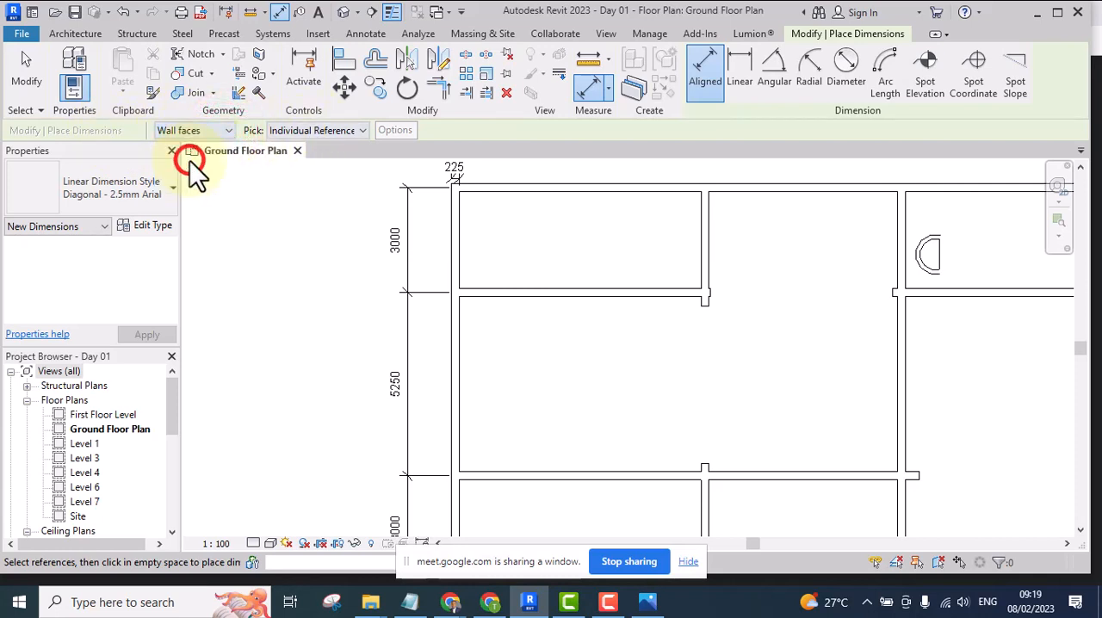
pyautogui.click(537, 191)
pyautogui.scroll(3, 546, 271)
pyautogui.click(549, 284)
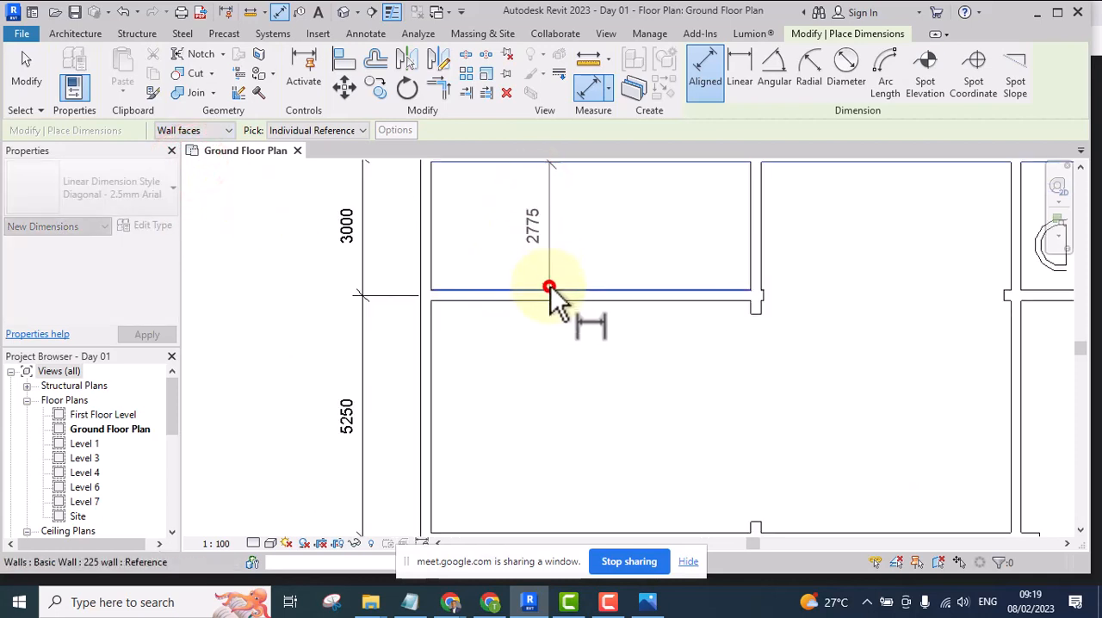
pyautogui.click(521, 299)
# Continue the dimension chain through both faces of the third and fourth horizontal walls in the left bay
pyautogui.scroll(-4, 520, 300)
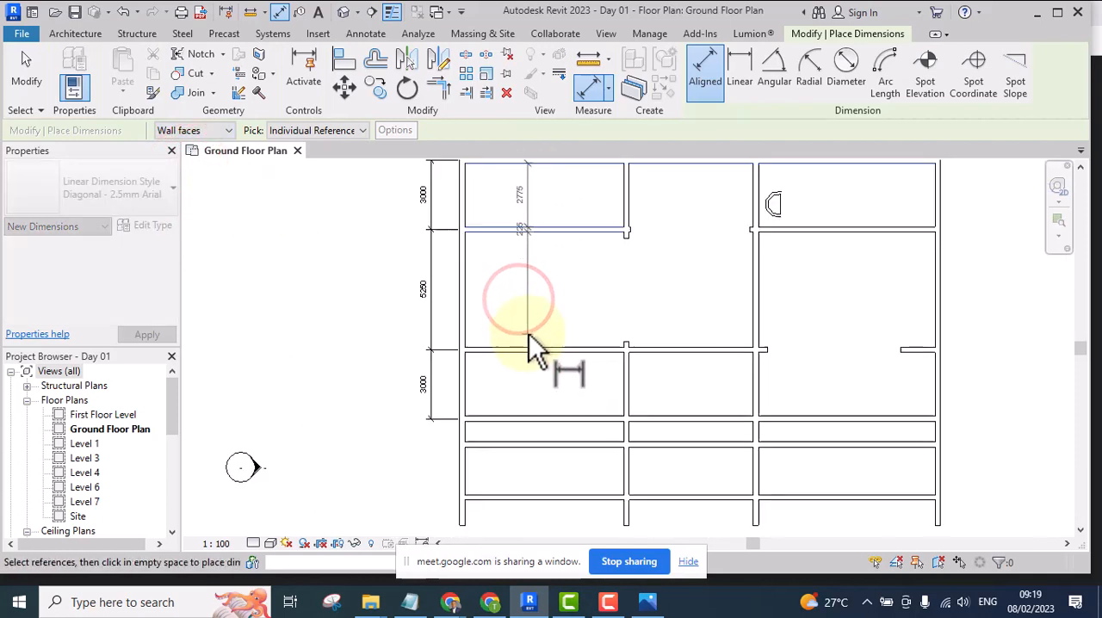
pyautogui.click(530, 347)
pyautogui.scroll(3, 511, 348)
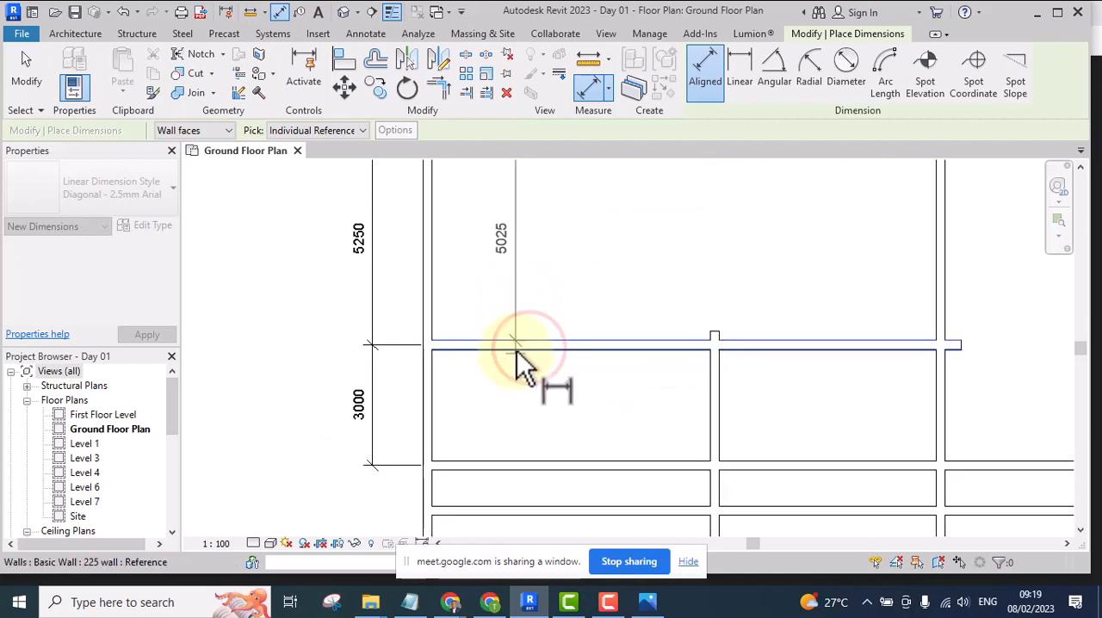
pyautogui.click(515, 349)
pyautogui.scroll(-3, 508, 347)
pyautogui.scroll(3, 519, 396)
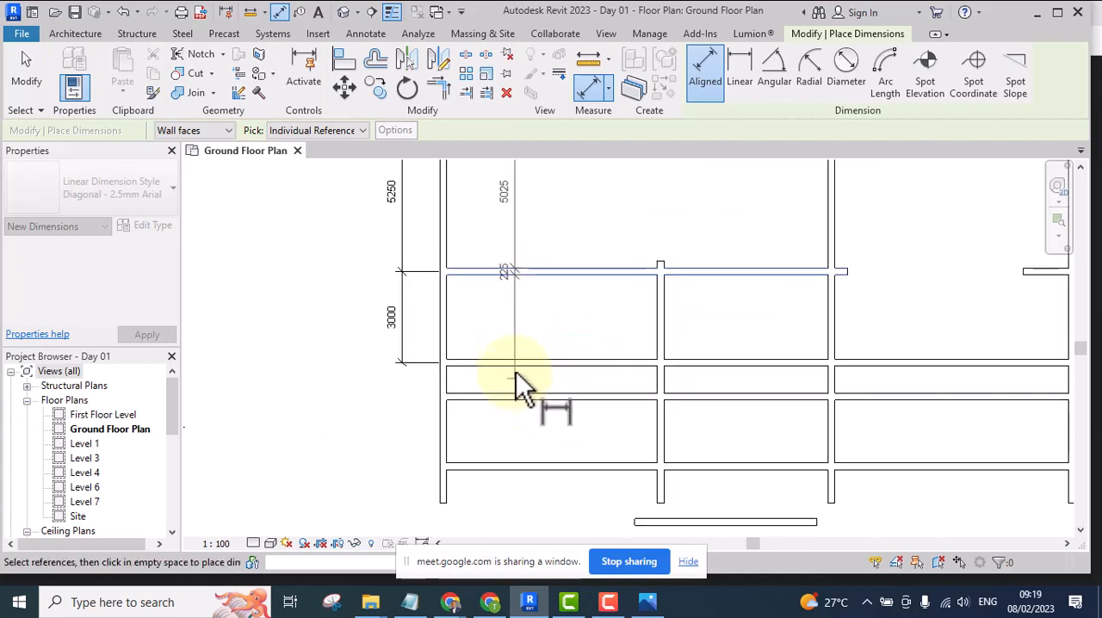
pyautogui.click(515, 359)
pyautogui.click(516, 367)
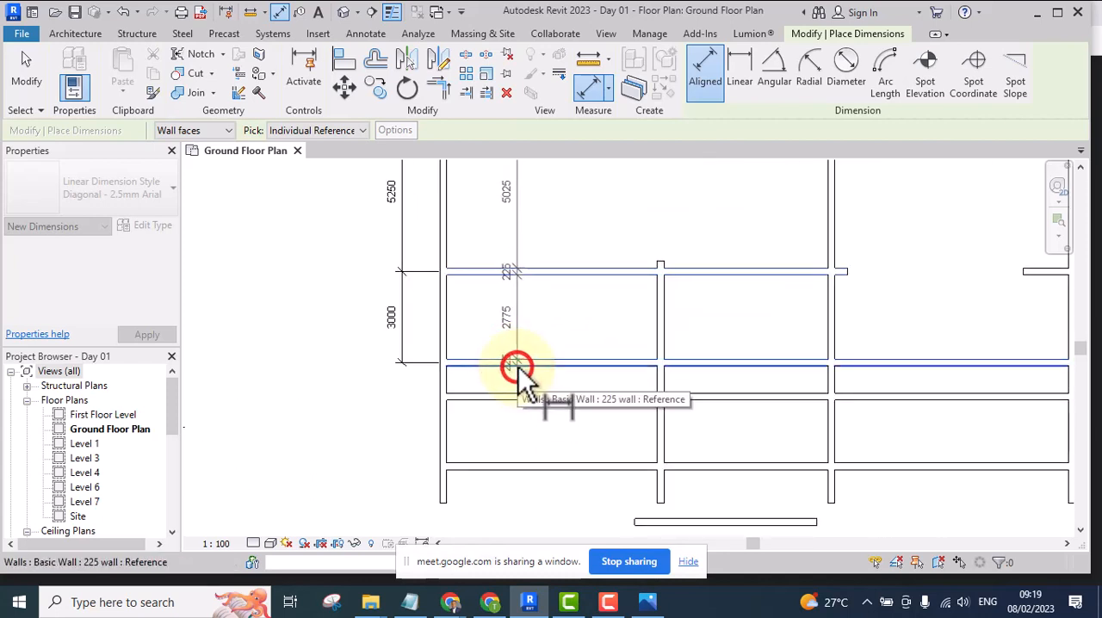
# Extend the chain through both faces of the fifth wall to the sixth wall's upper face, place it inside the left bay and end the command
pyautogui.scroll(2, 515, 405)
pyautogui.click(513, 389)
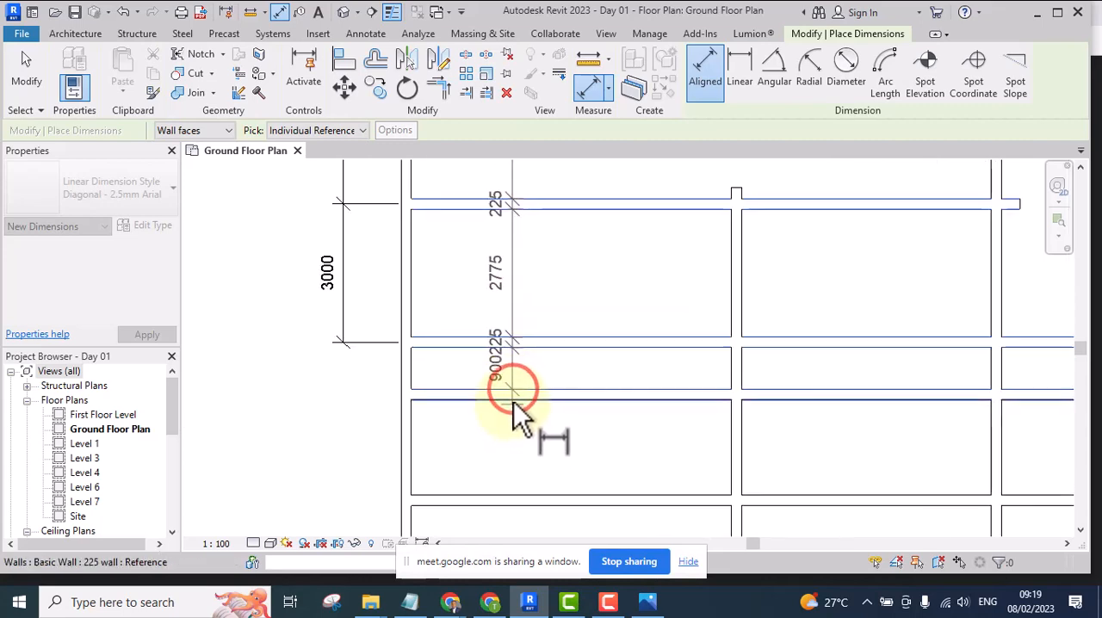
pyautogui.click(512, 400)
pyautogui.scroll(-2, 515, 405)
pyautogui.scroll(2, 520, 452)
pyautogui.click(519, 441)
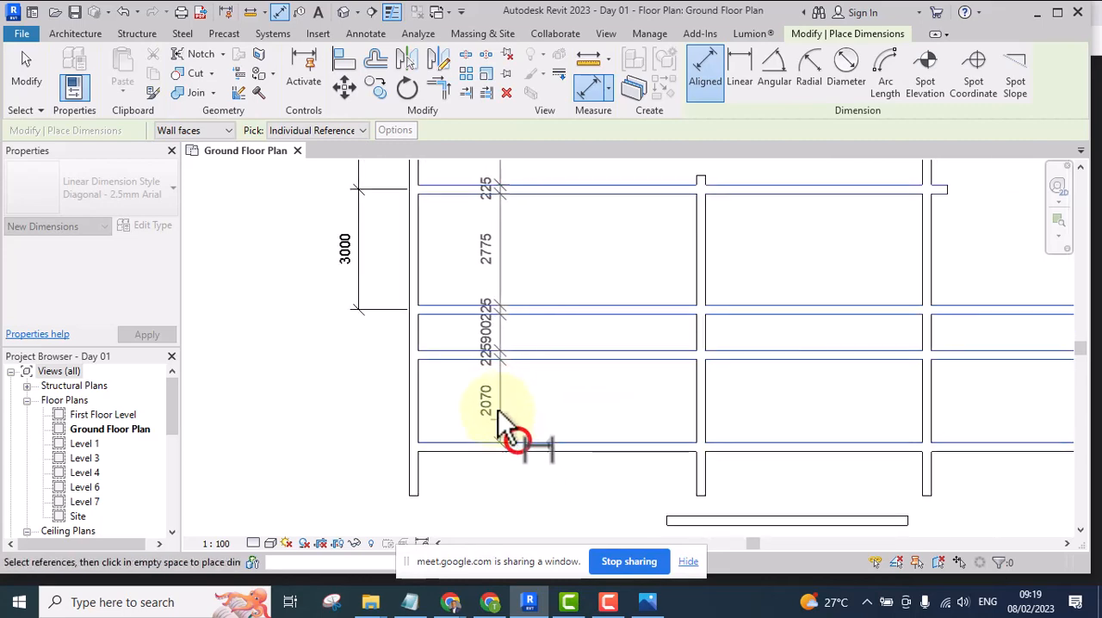
pyautogui.click(497, 402)
pyautogui.scroll(-2, 500, 396)
pyautogui.rightClick(527, 191)
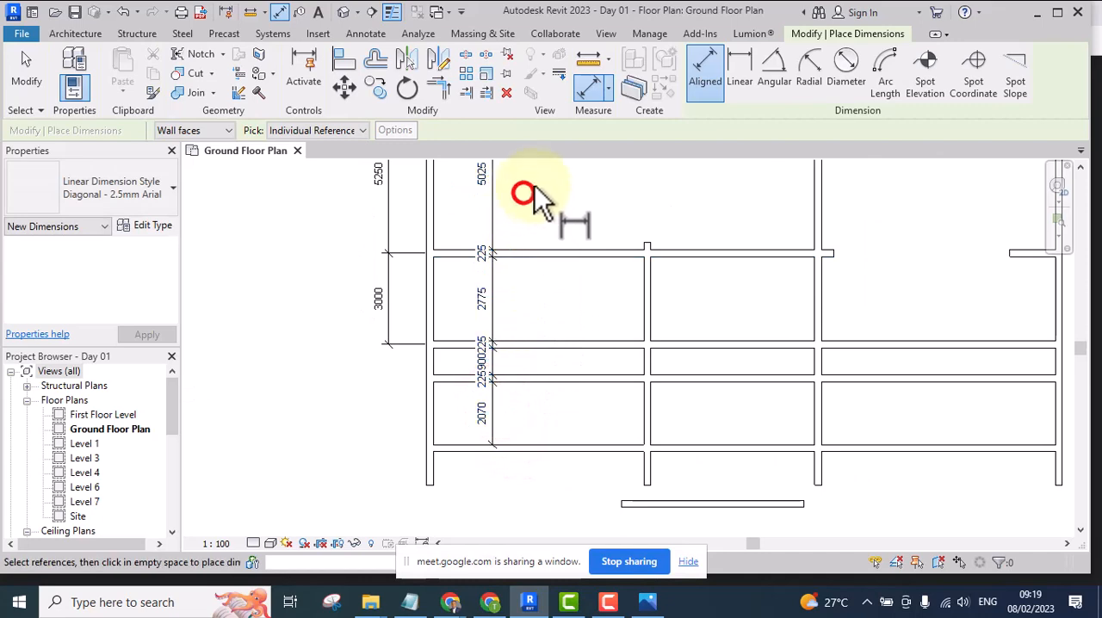
pyautogui.click(561, 195)
pyautogui.scroll(3, 491, 319)
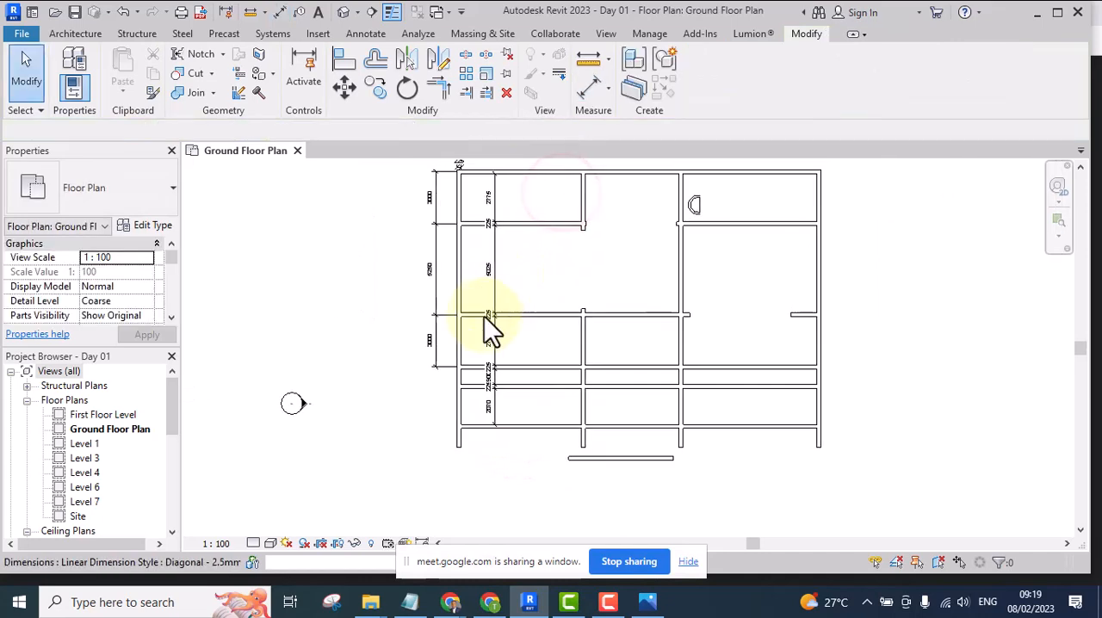
pyautogui.moveTo(502, 325); pyautogui.dragTo(431, 393, button='middle')
pyautogui.scroll(-3, 487, 344)
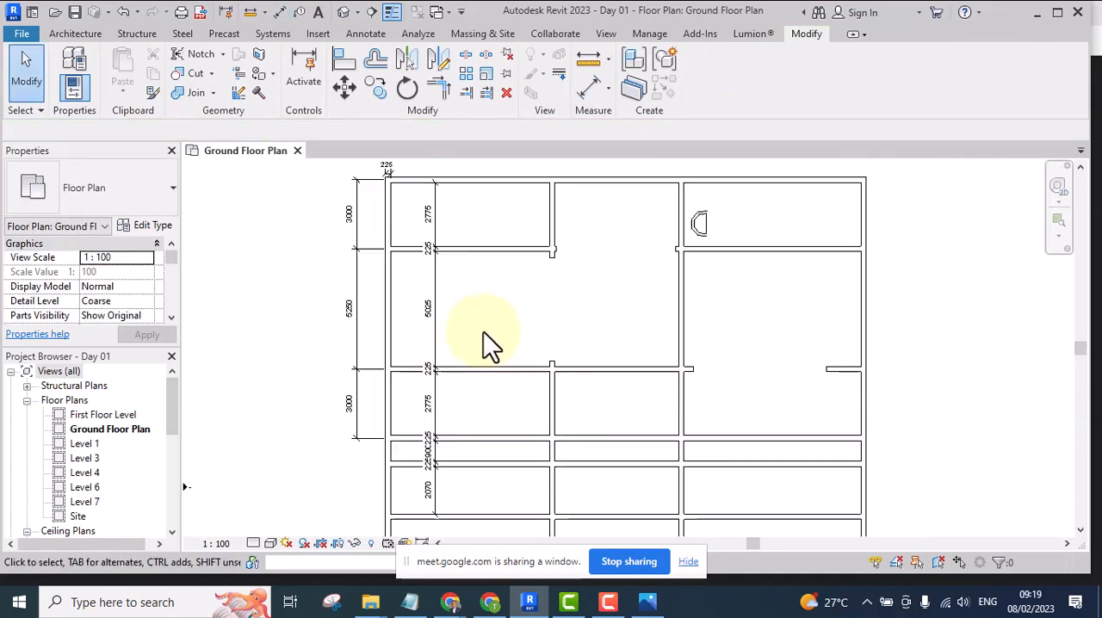
pyautogui.moveTo(488, 344); pyautogui.dragTo(448, 360, button='middle')
pyautogui.scroll(2, 343, 320)
pyautogui.scroll(-3, 377, 323)
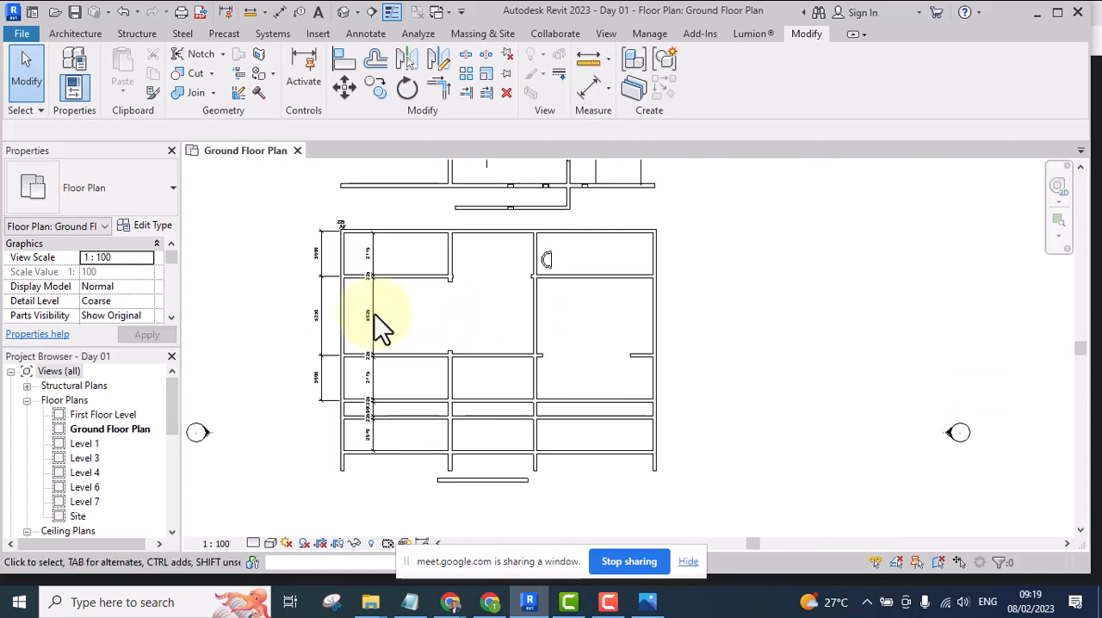
# Add an Aligned Dimension between the facing wall faces of the upper middle bay, place it inside the bay and end the command
pyautogui.scroll(1, 378, 331)
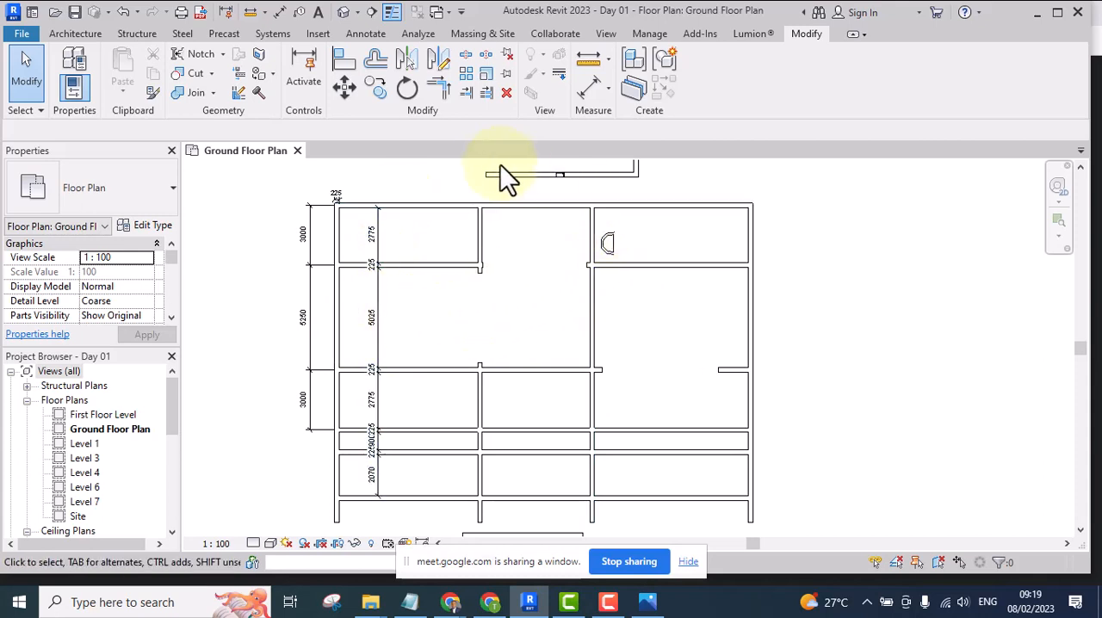
pyautogui.click(584, 86)
pyautogui.scroll(4, 478, 258)
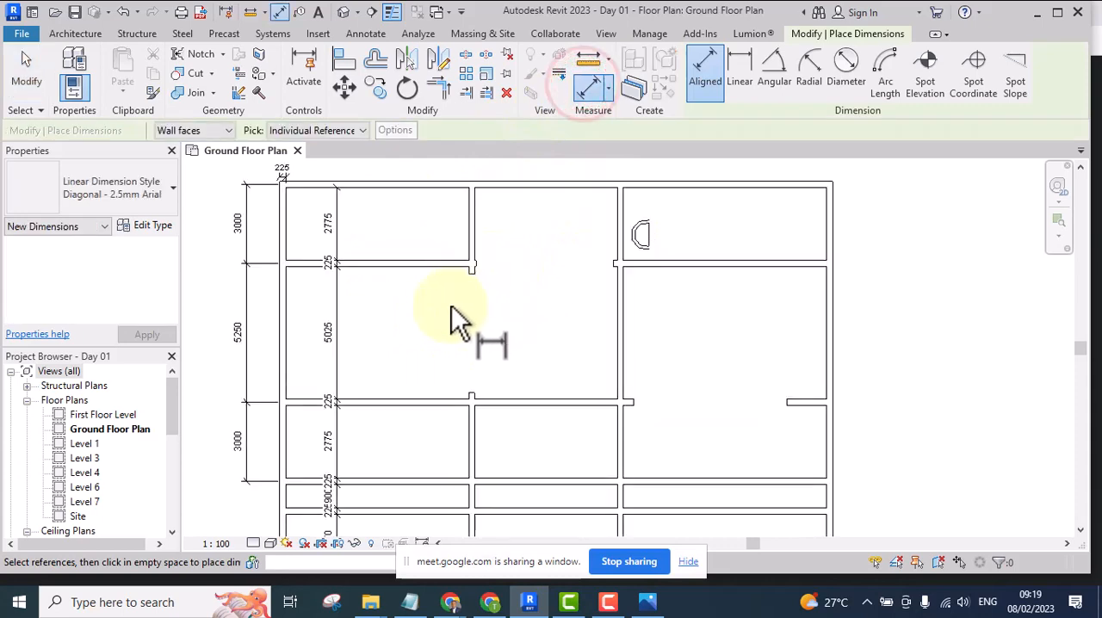
pyautogui.click(480, 226)
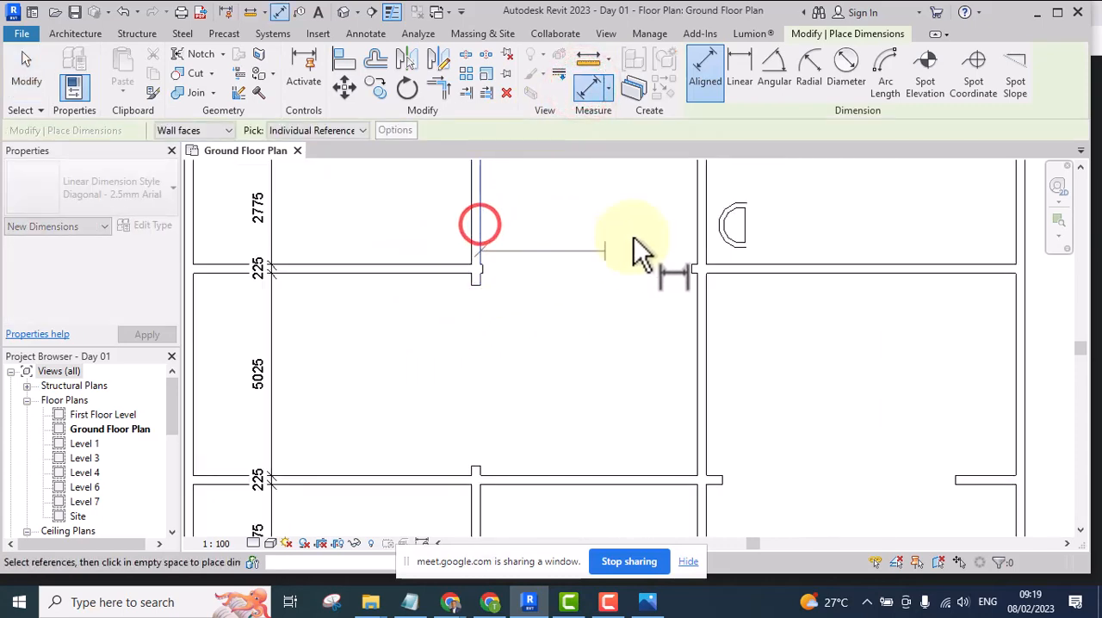
pyautogui.click(697, 216)
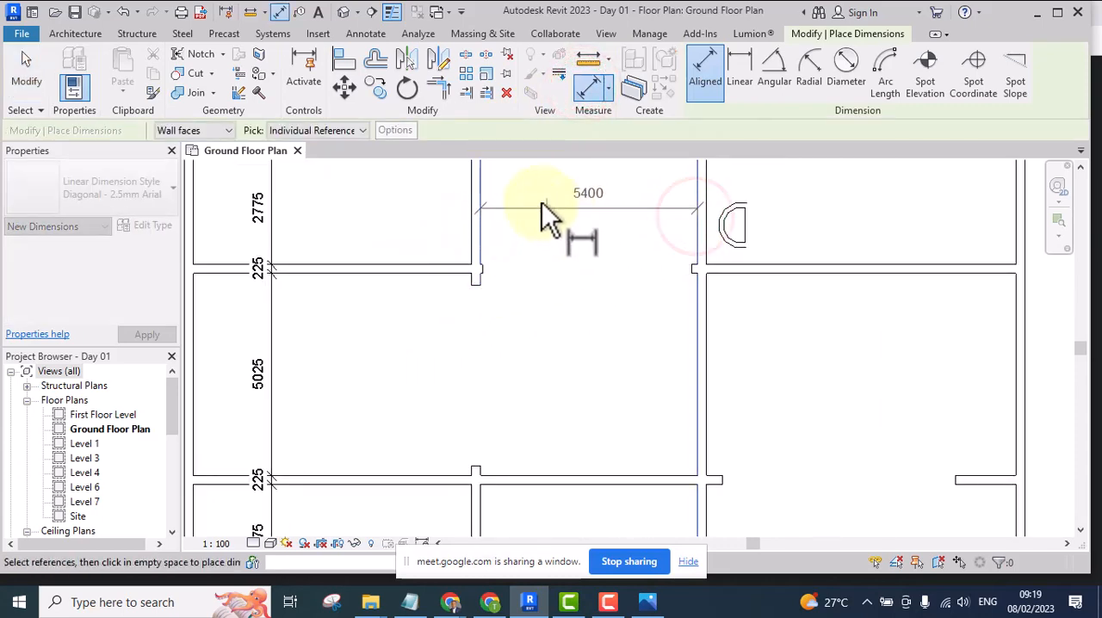
pyautogui.scroll(-3, 555, 275)
pyautogui.scroll(4, 566, 293)
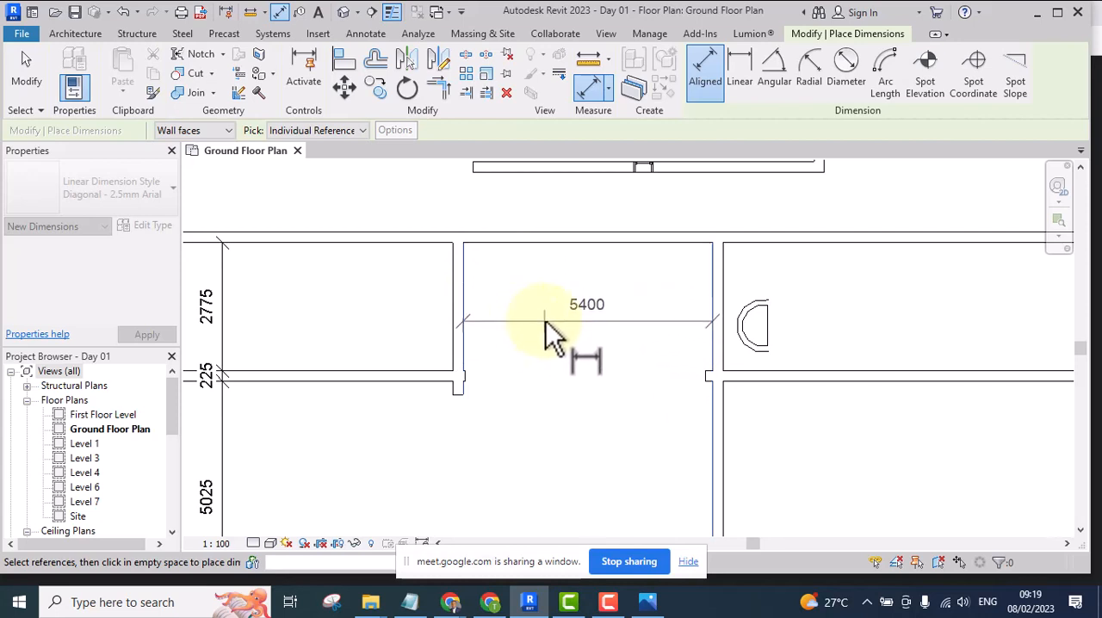
pyautogui.click(465, 311)
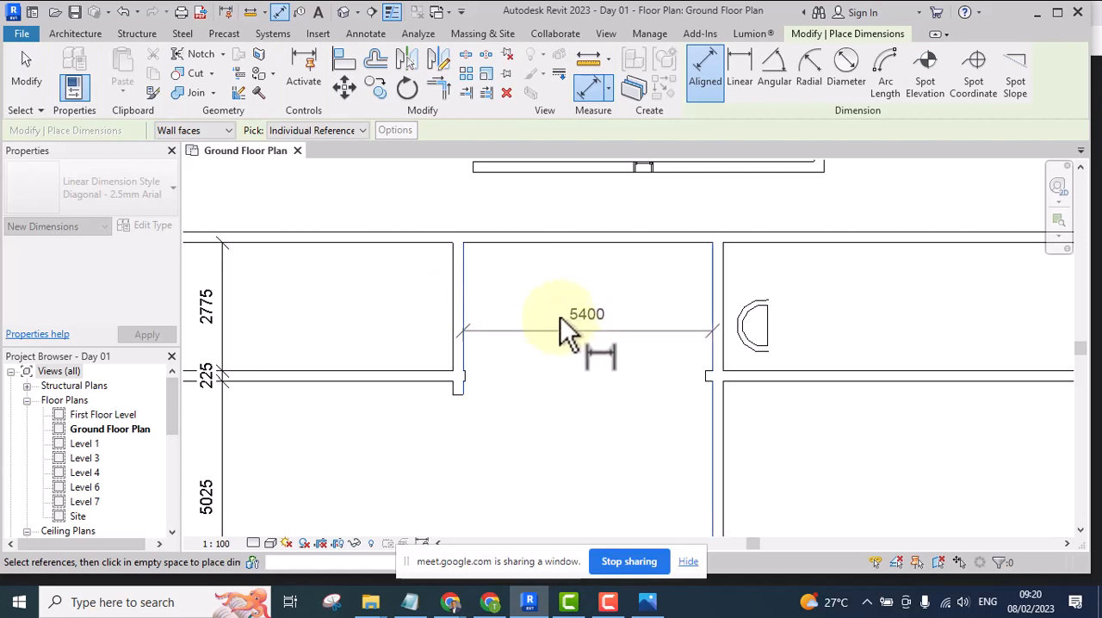
pyautogui.click(300, 309)
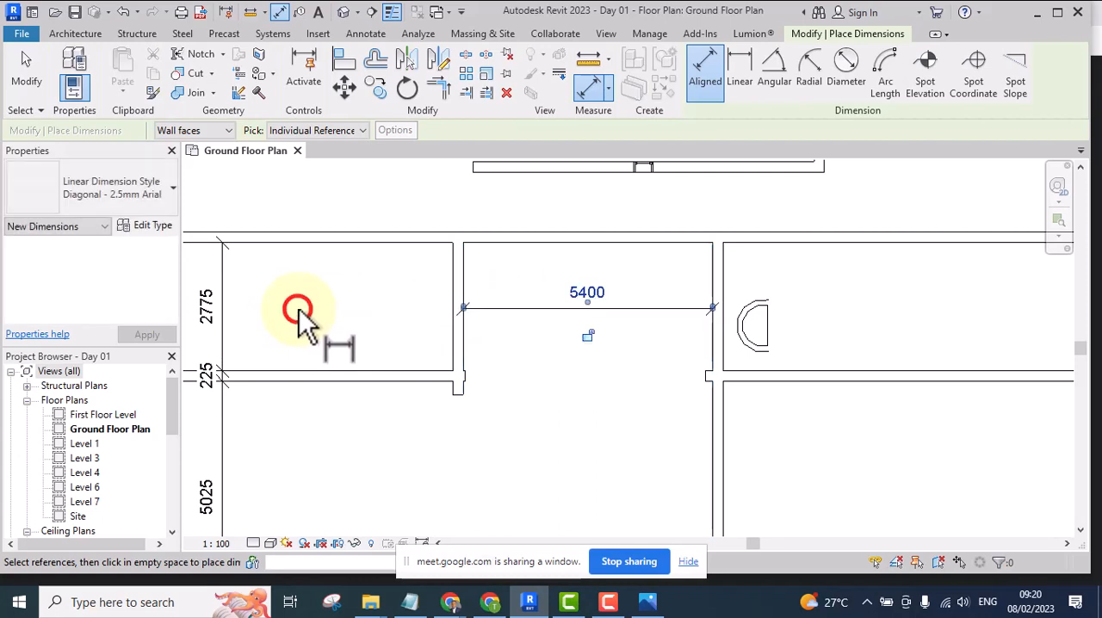
pyautogui.scroll(-4, 536, 414)
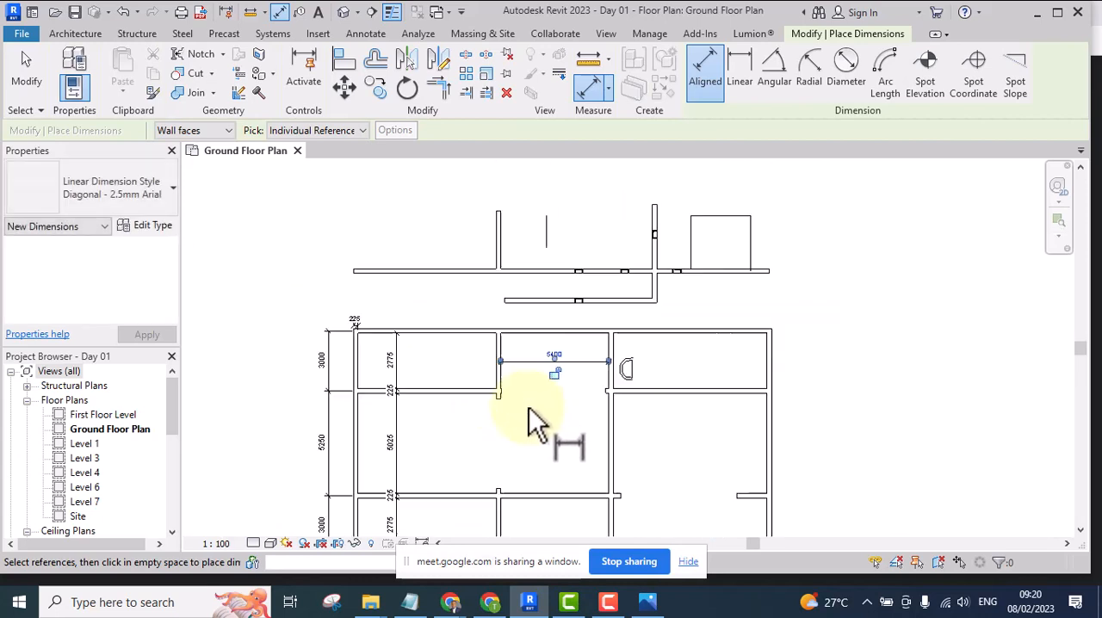
pyautogui.moveTo(536, 414); pyautogui.dragTo(506, 385, button='middle')
pyautogui.press('Escape')
pyautogui.press('Escape')
pyautogui.scroll(5, 491, 344)
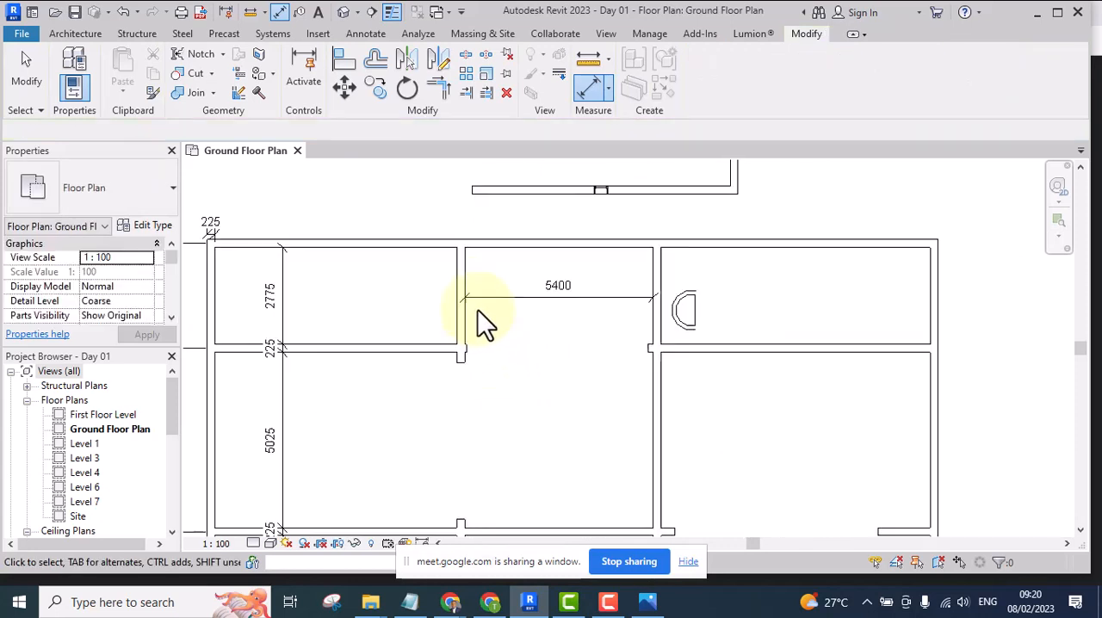
# Move the upper middle bay's left wall by setting its dimension to the opposite wall to 3000
pyautogui.scroll(-4, 457, 293)
pyautogui.moveTo(532, 359); pyautogui.dragTo(498, 363, button='middle')
pyautogui.scroll(4, 446, 319)
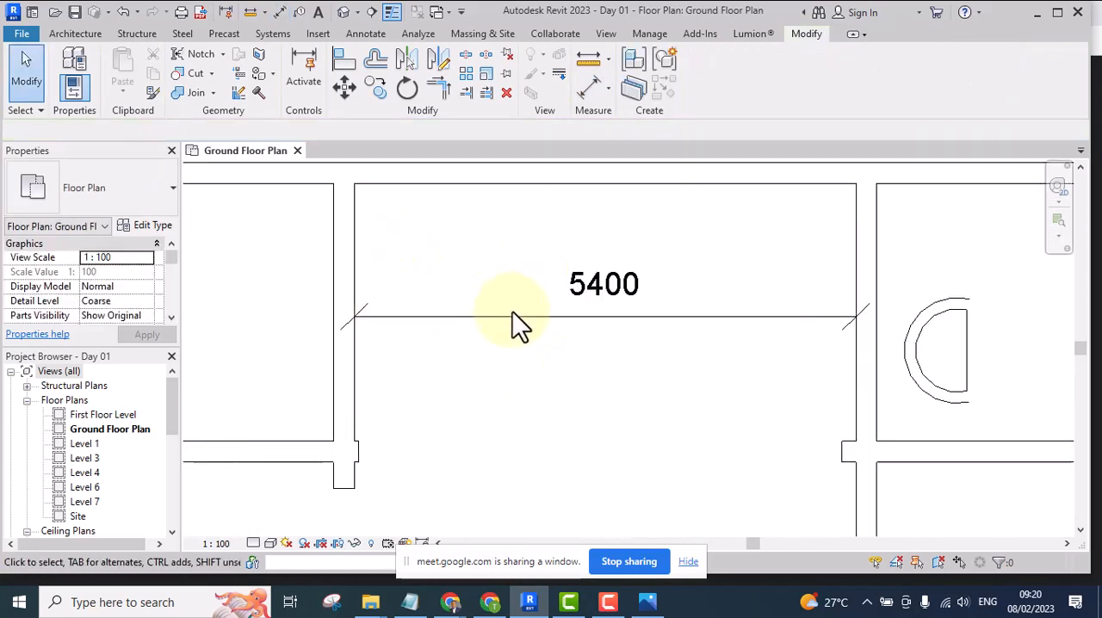
pyautogui.scroll(-3, 525, 293)
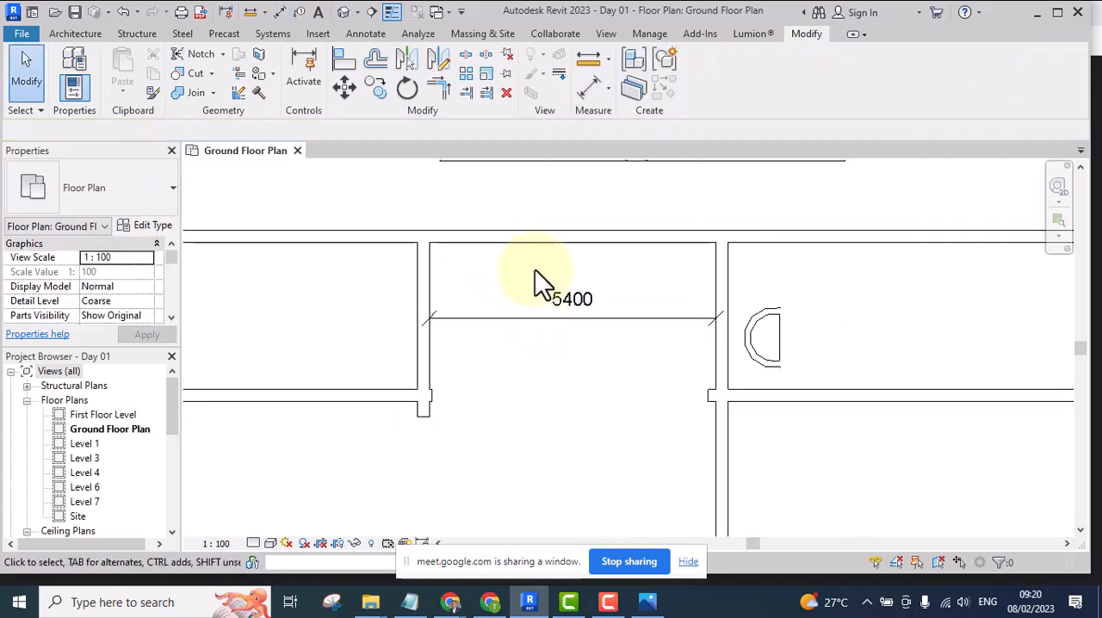
pyautogui.click(420, 272)
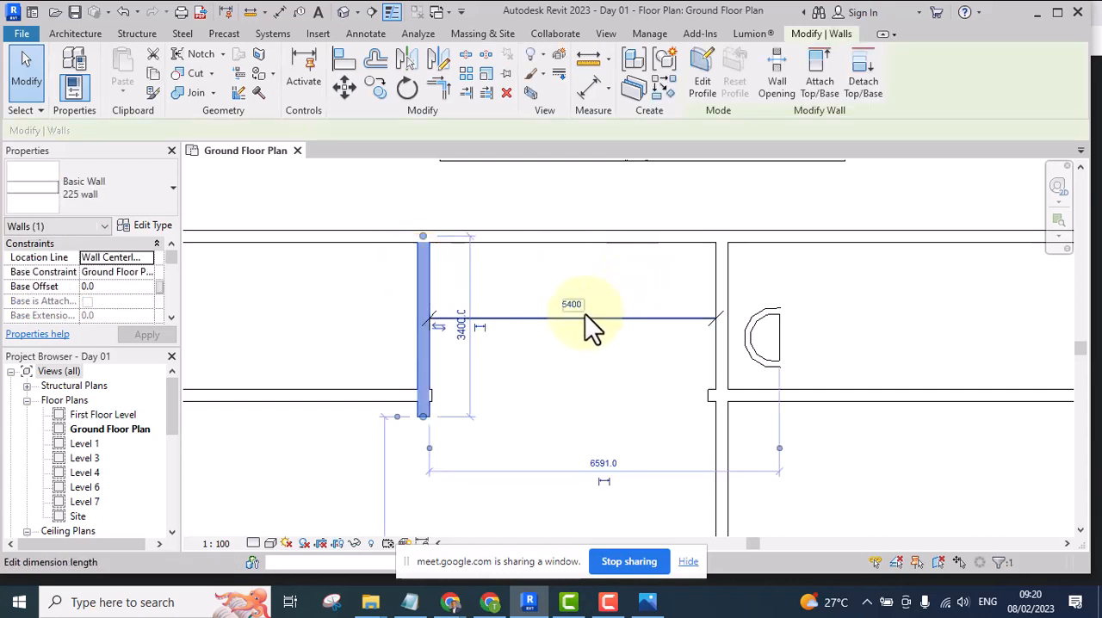
pyautogui.scroll(4, 578, 305)
pyautogui.click(548, 389)
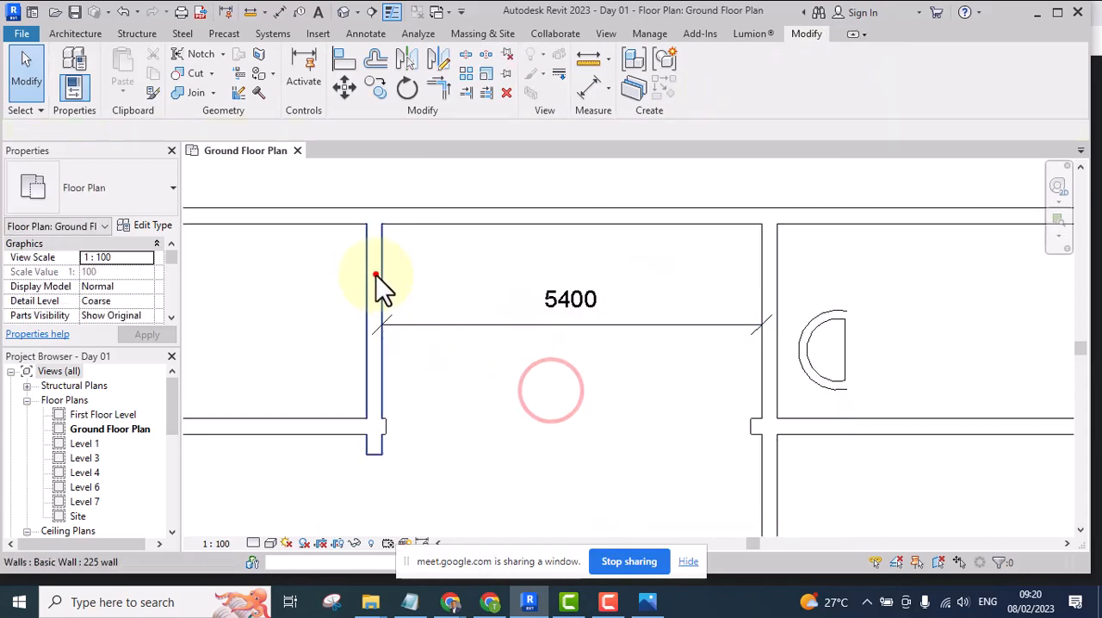
pyautogui.click(377, 276)
pyautogui.click(570, 303)
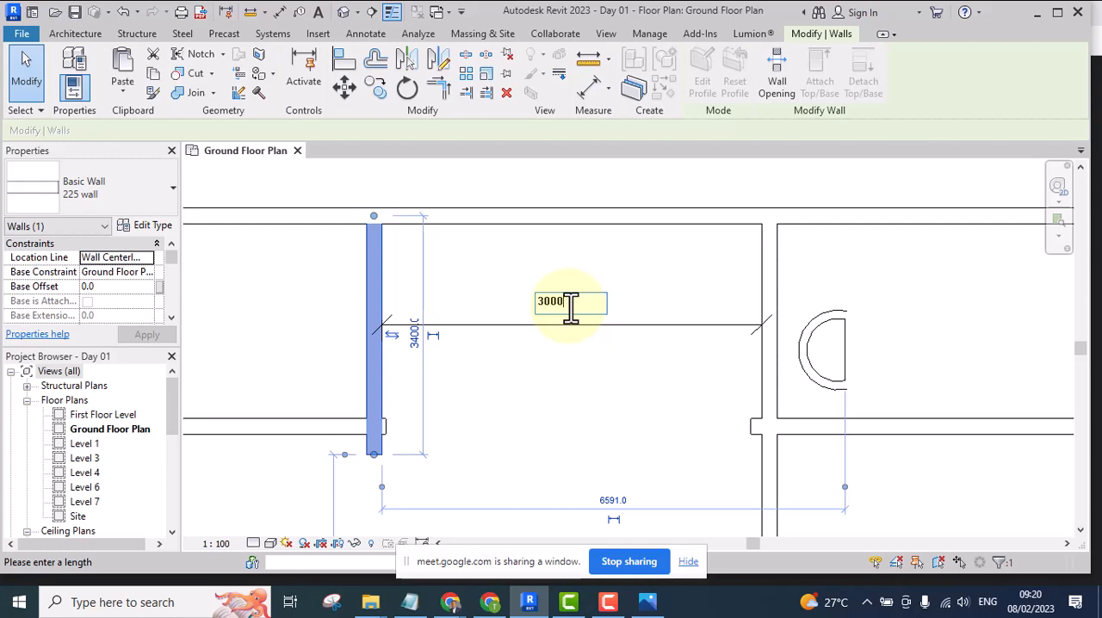
pyautogui.press('Return')
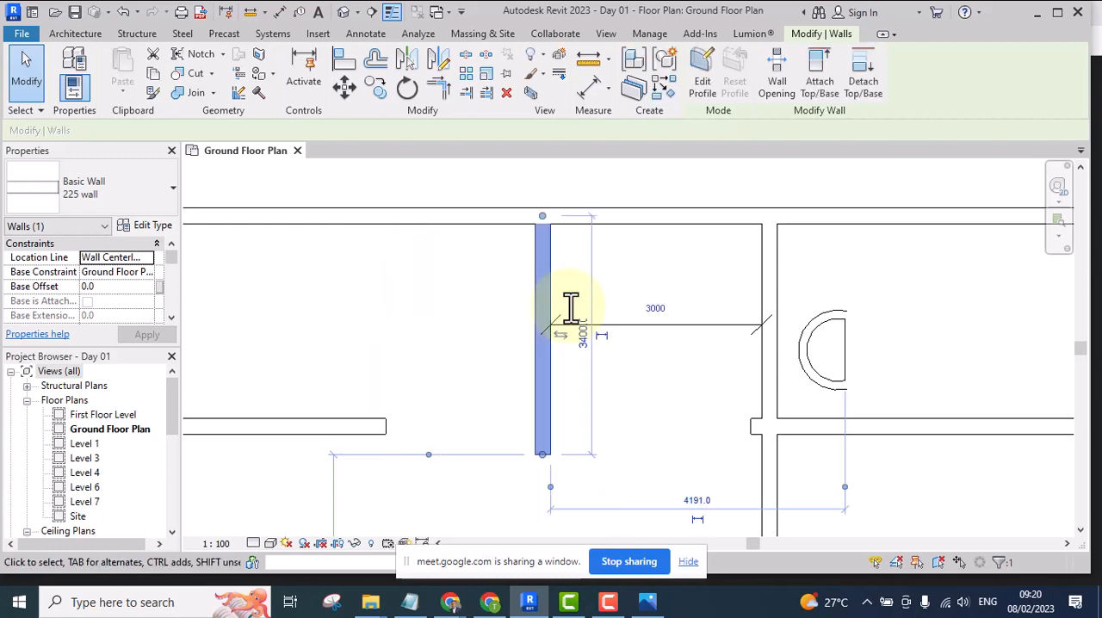
pyautogui.click(628, 385)
pyautogui.moveTo(628, 385); pyautogui.dragTo(551, 380, button='middle')
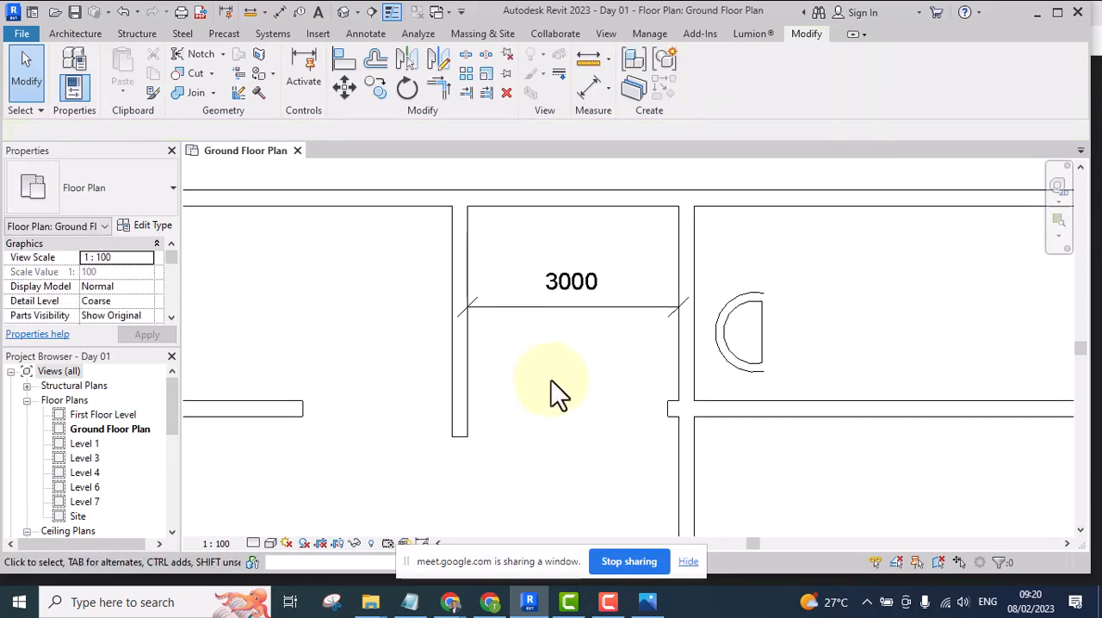
# Create a similar wall from the right exterior wall, sketched as one slanted segment outside the building at about 26° to it
pyautogui.scroll(2, 511, 288)
pyautogui.scroll(-4, 561, 333)
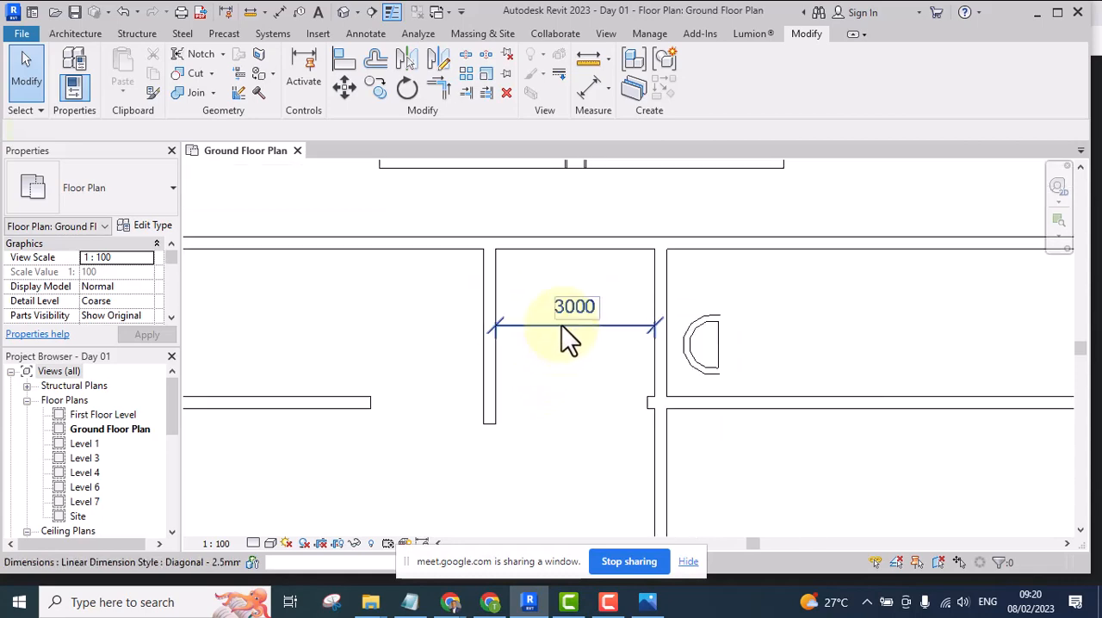
pyautogui.moveTo(569, 357); pyautogui.dragTo(470, 352, button='middle')
pyautogui.scroll(-5, 508, 332)
pyautogui.scroll(4, 503, 329)
pyautogui.moveTo(527, 324); pyautogui.dragTo(505, 349, button='middle')
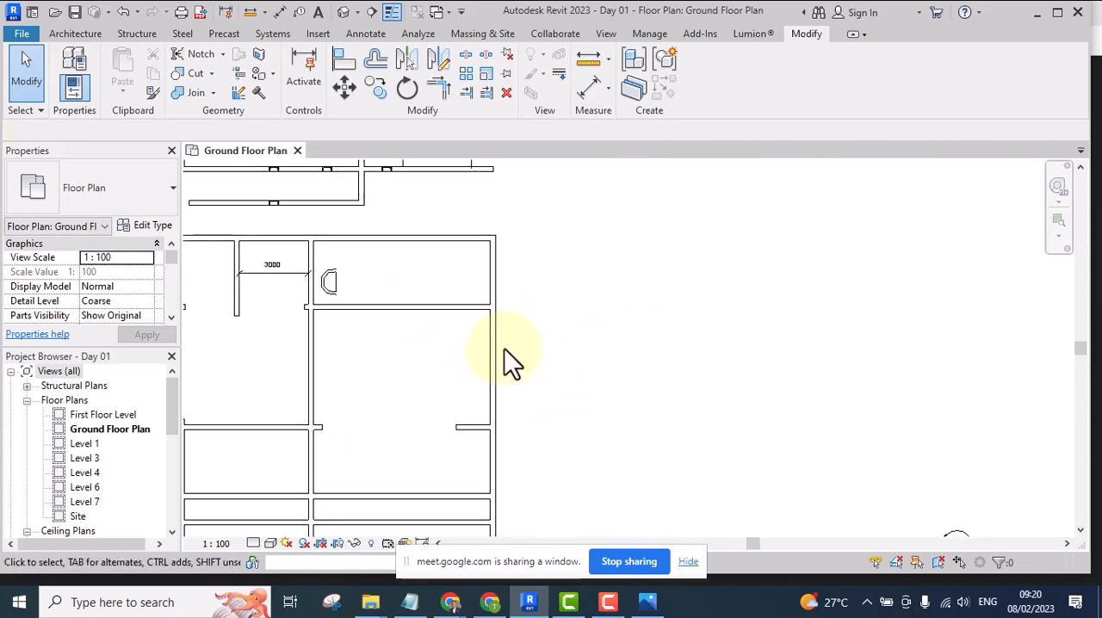
pyautogui.click(501, 272)
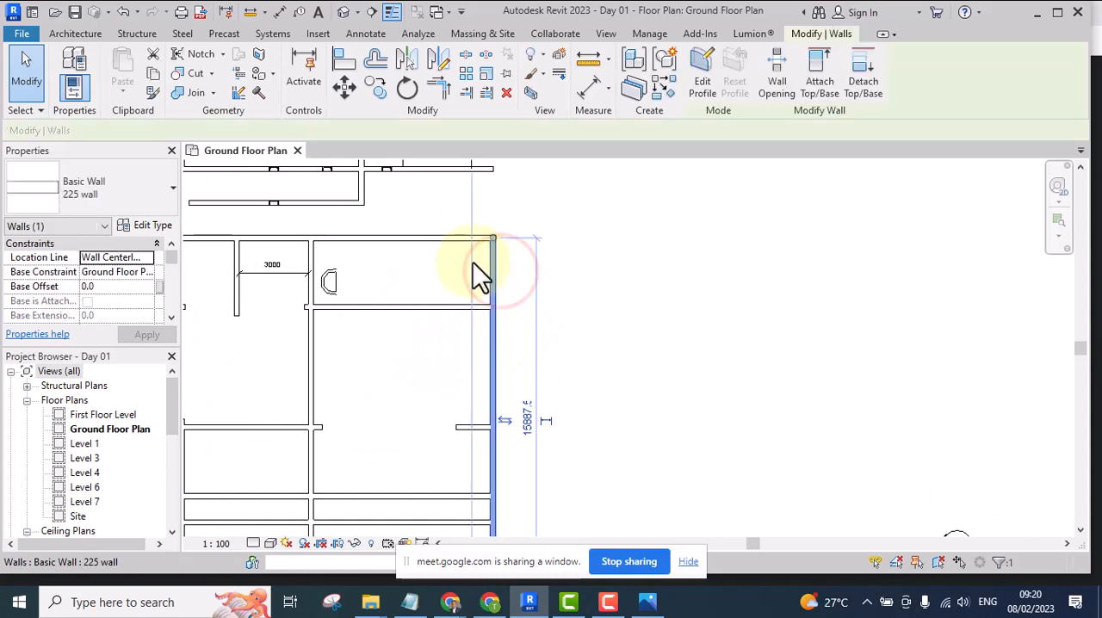
pyautogui.click(583, 295)
pyautogui.click(496, 277)
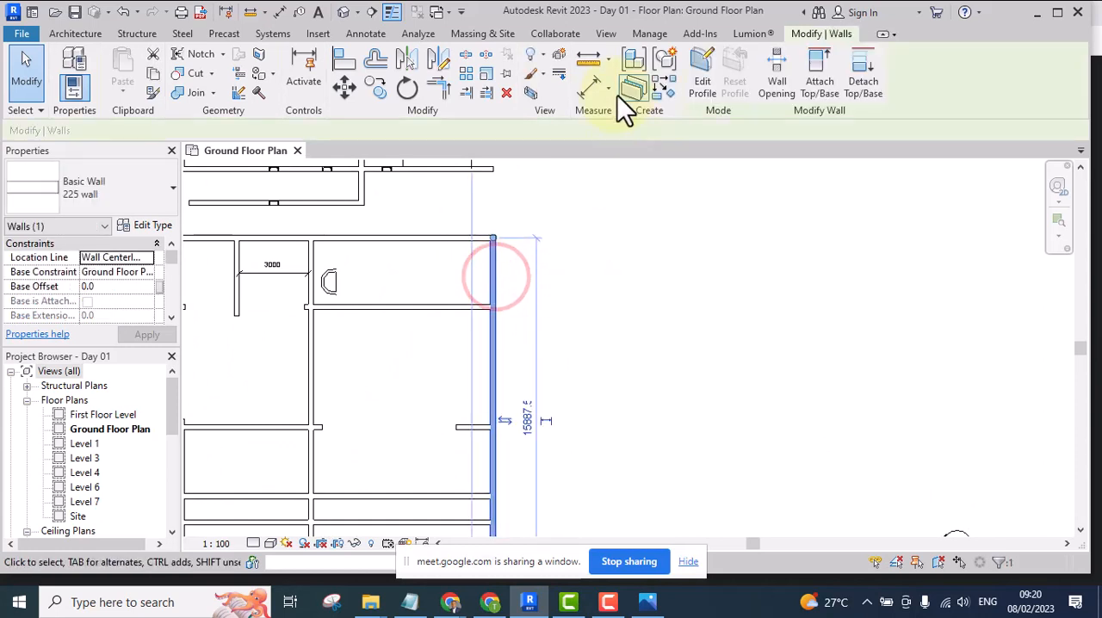
pyautogui.click(661, 88)
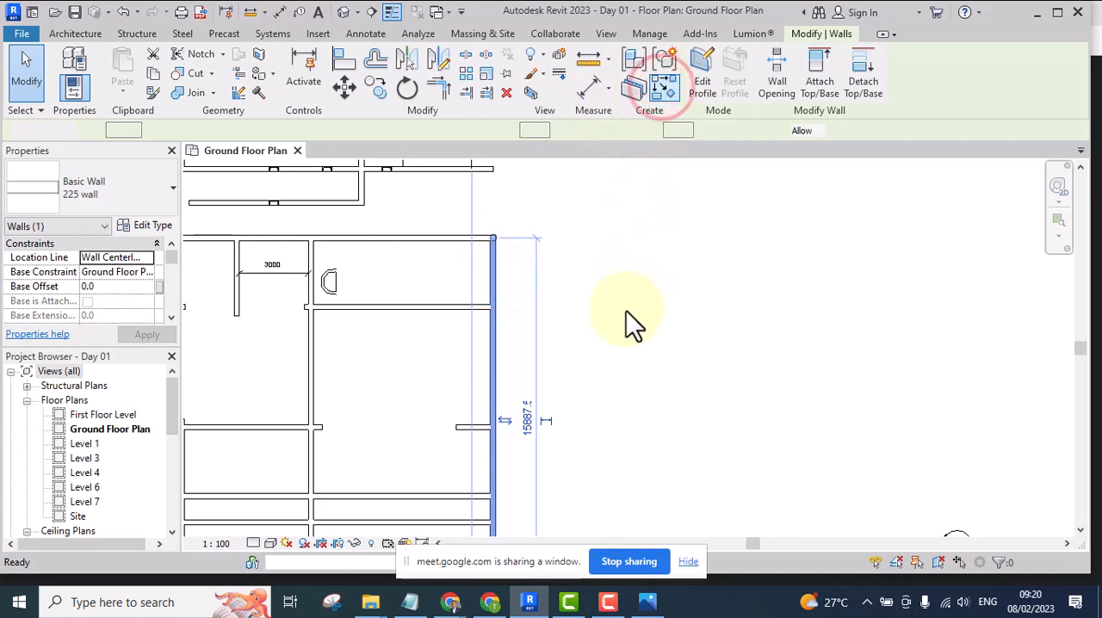
pyautogui.scroll(-1, 627, 321)
pyautogui.click(568, 379)
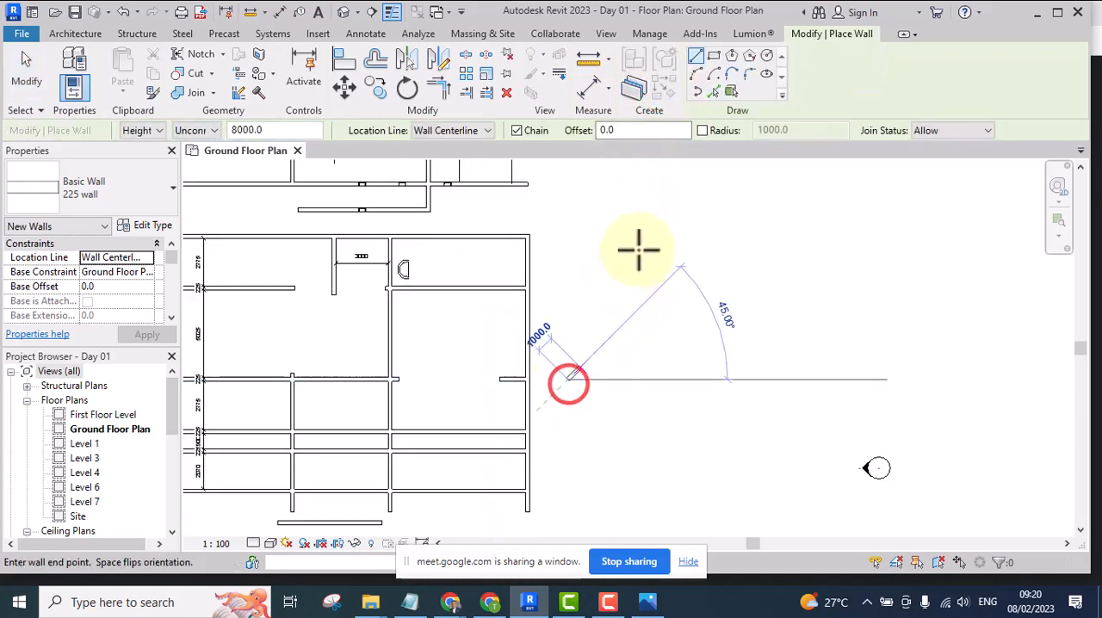
pyautogui.click(633, 248)
pyautogui.press('Escape')
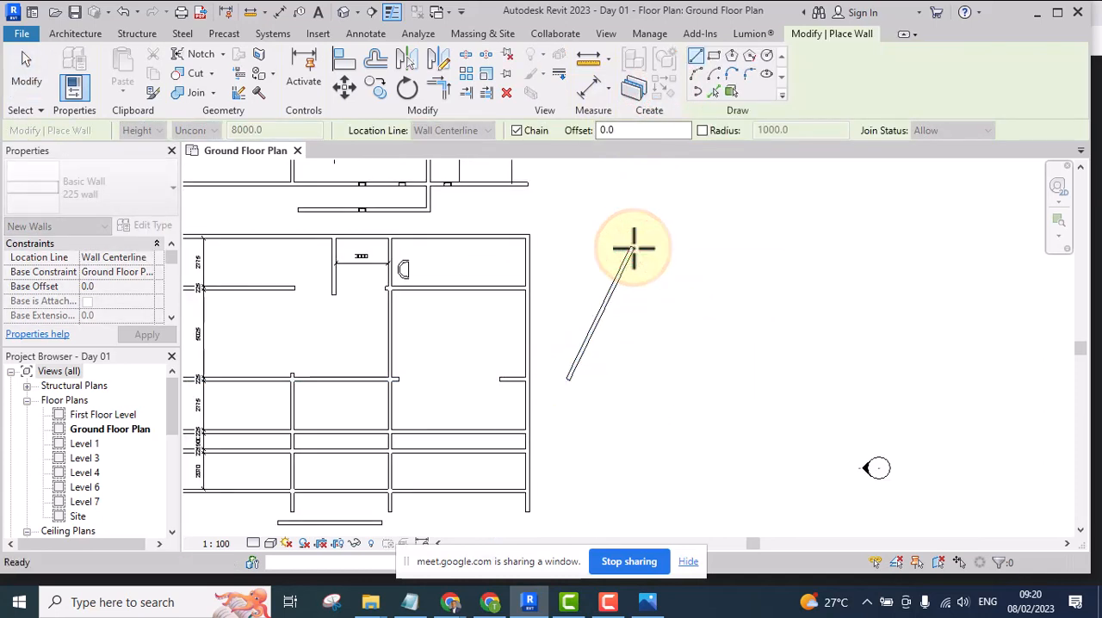
pyautogui.press('Escape')
# Place an Angular Dimension between the right exterior wall's outer face and the near face of the slanted wall
pyautogui.scroll(2, 531, 362)
pyautogui.scroll(2, 480, 331)
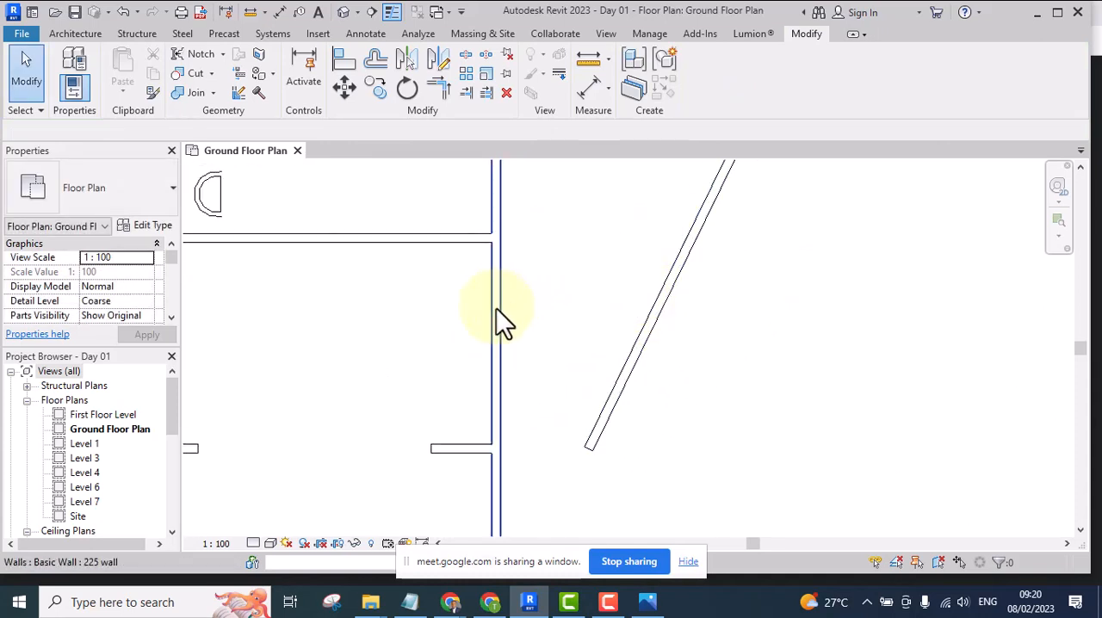
pyautogui.scroll(-2, 532, 276)
pyautogui.scroll(2, 618, 332)
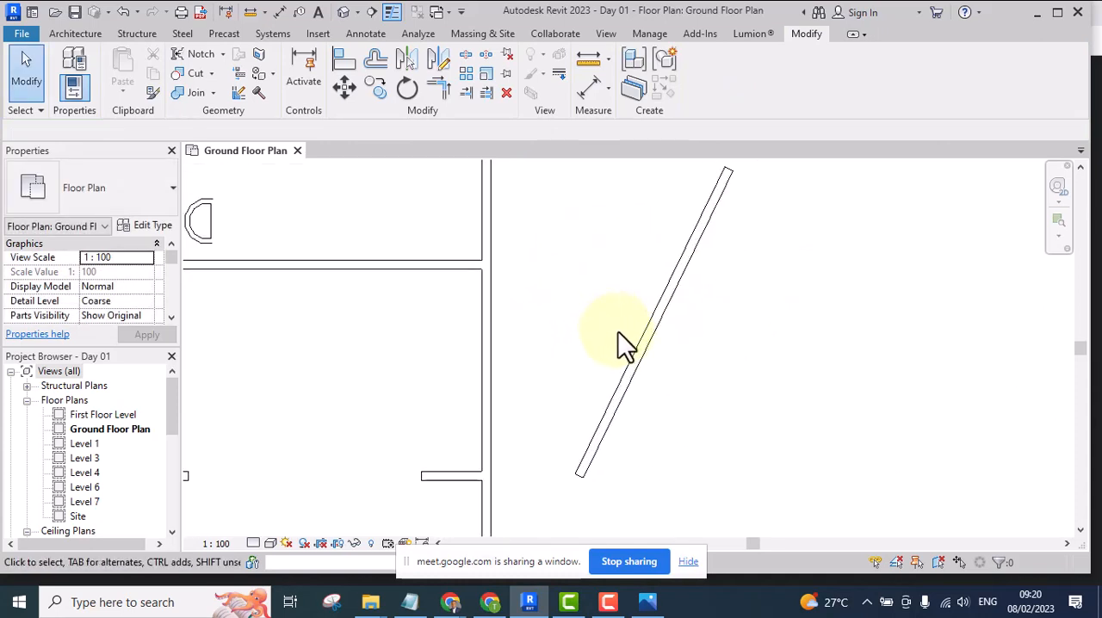
pyautogui.scroll(-2, 522, 326)
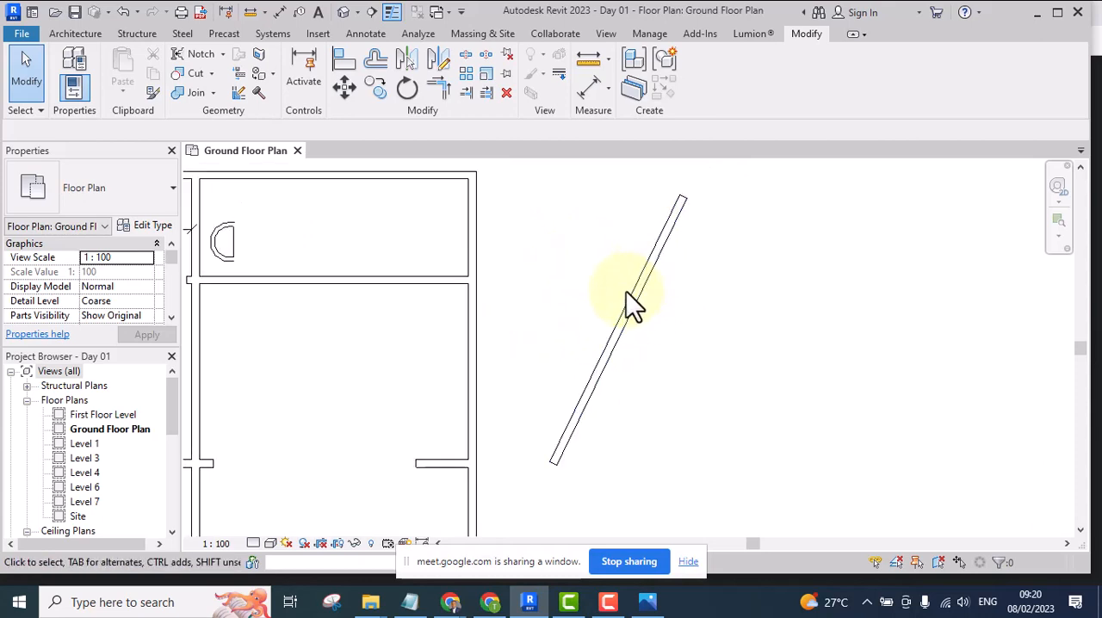
pyautogui.scroll(3, 635, 336)
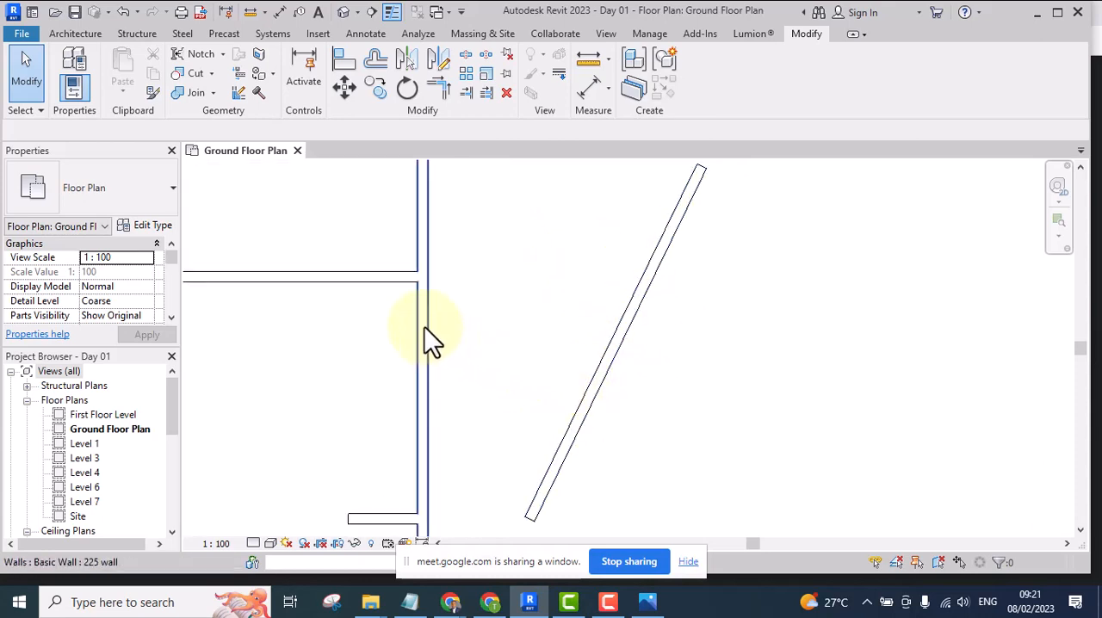
pyautogui.click(609, 86)
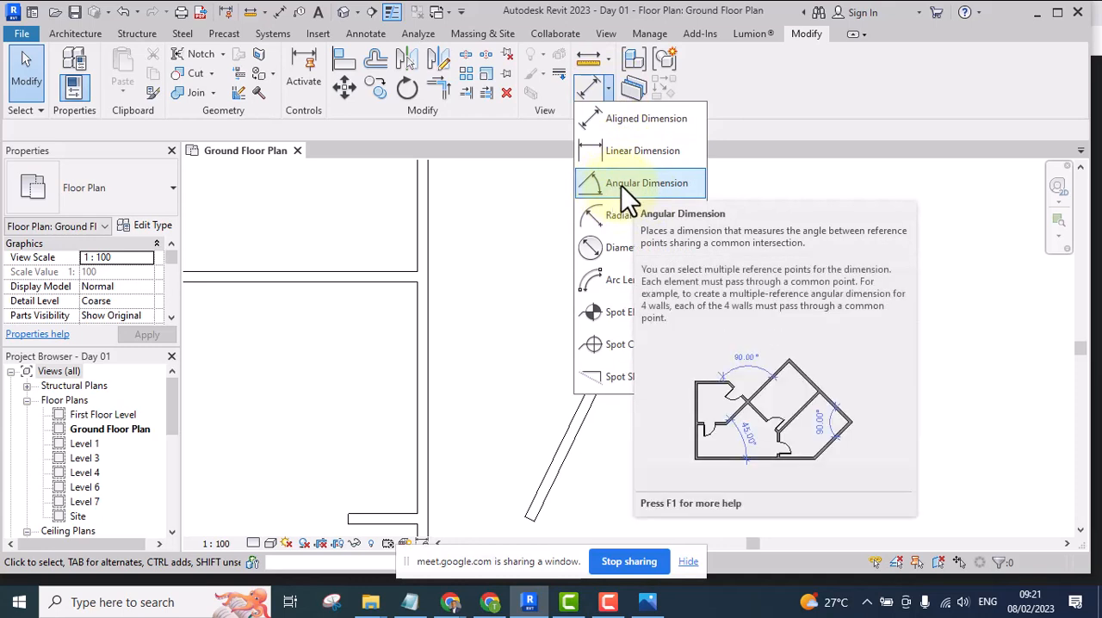
pyautogui.click(621, 183)
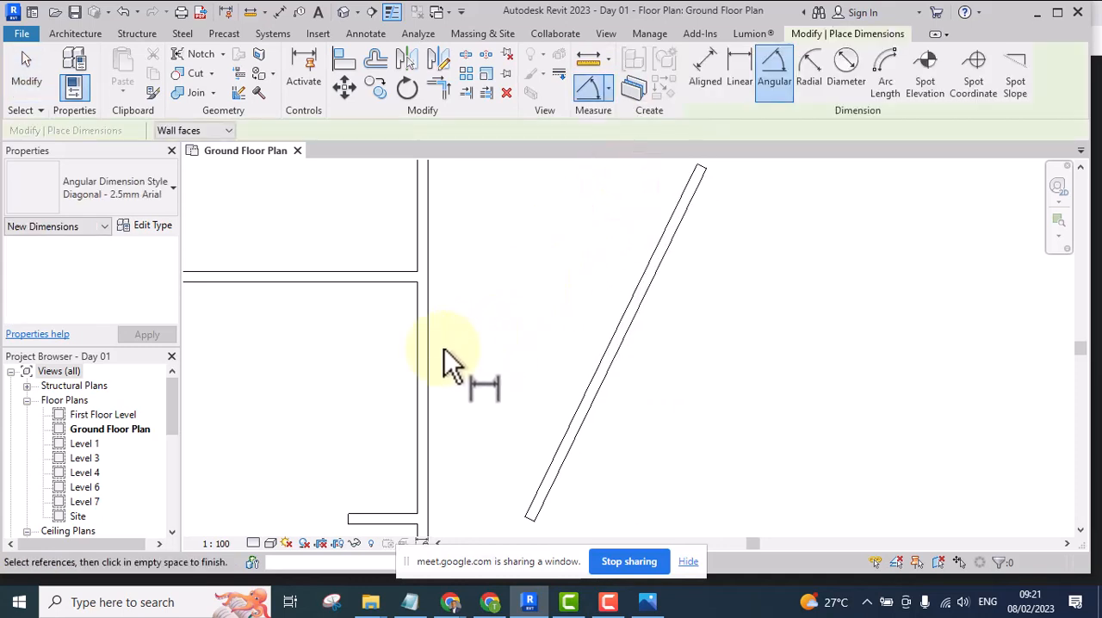
pyautogui.click(424, 312)
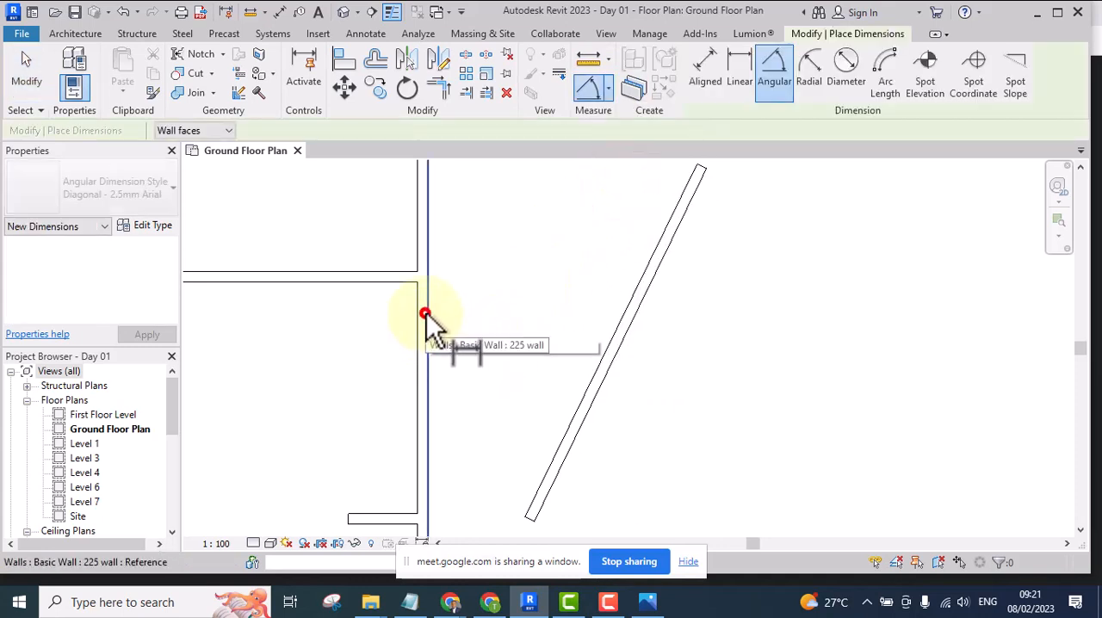
pyautogui.click(611, 354)
pyautogui.scroll(1, 516, 338)
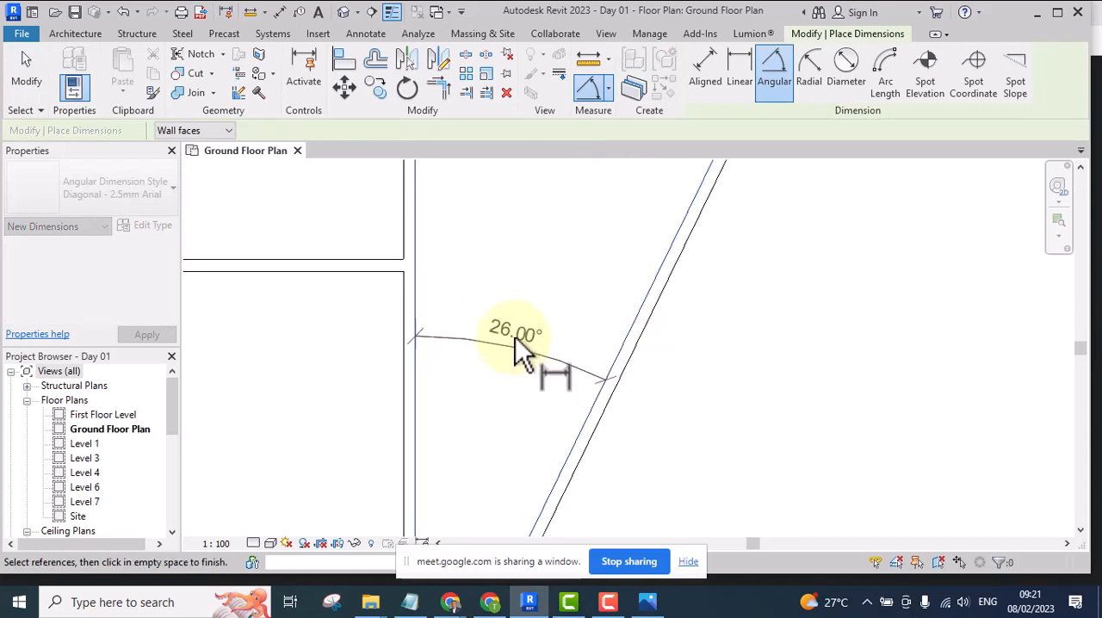
pyautogui.scroll(1, 516, 338)
pyautogui.click(516, 312)
pyautogui.click(573, 224)
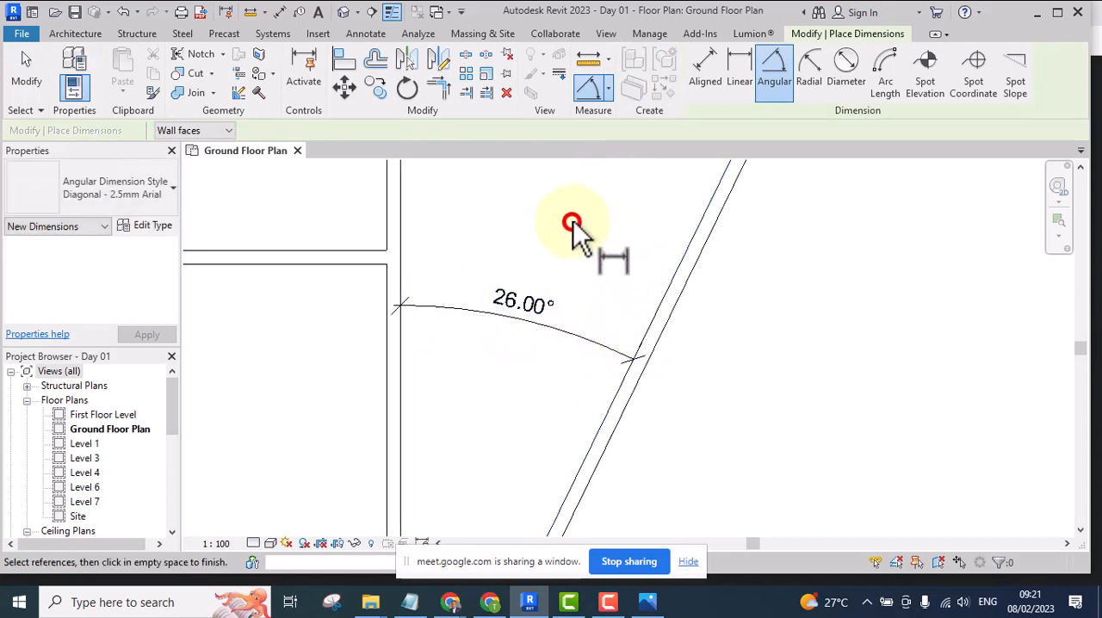
pyautogui.scroll(-2, 585, 224)
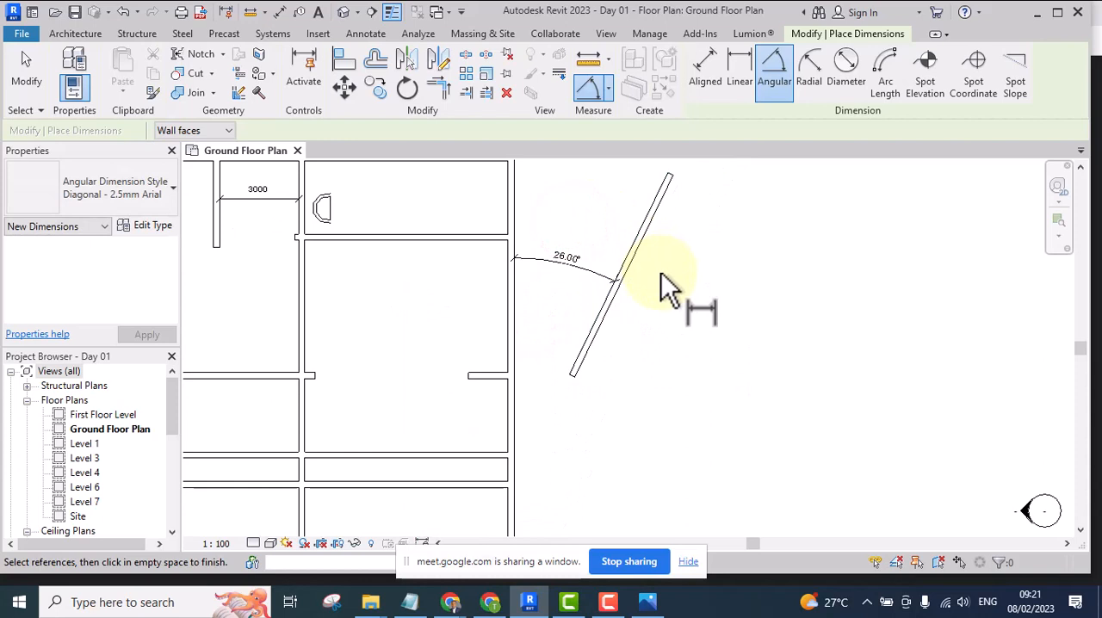
pyautogui.scroll(2, 586, 267)
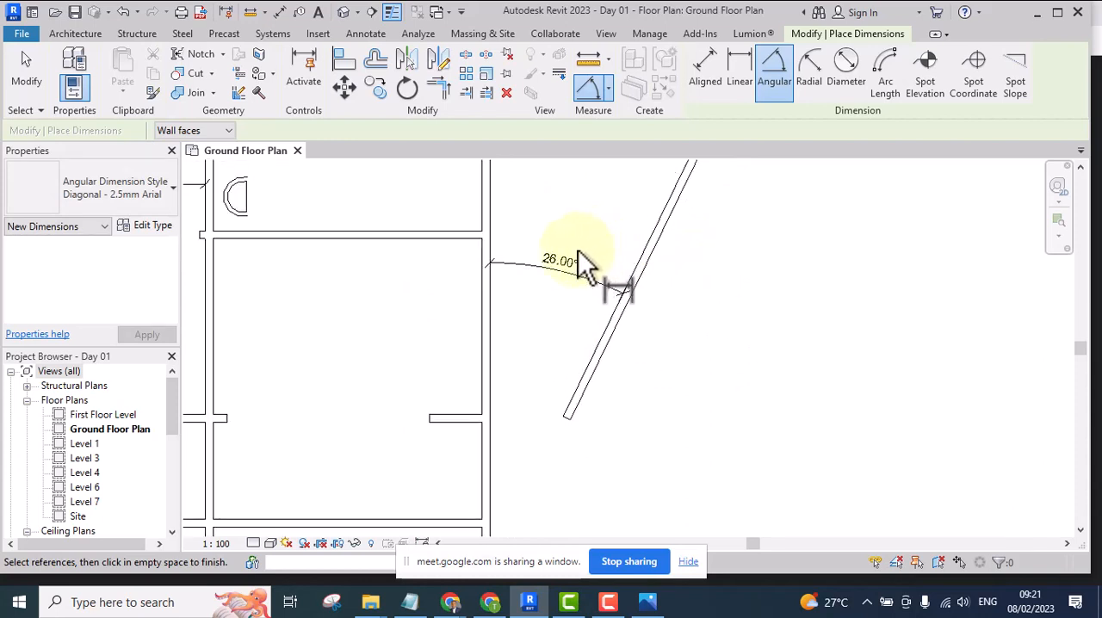
pyautogui.scroll(-2, 562, 289)
pyautogui.scroll(1, 541, 272)
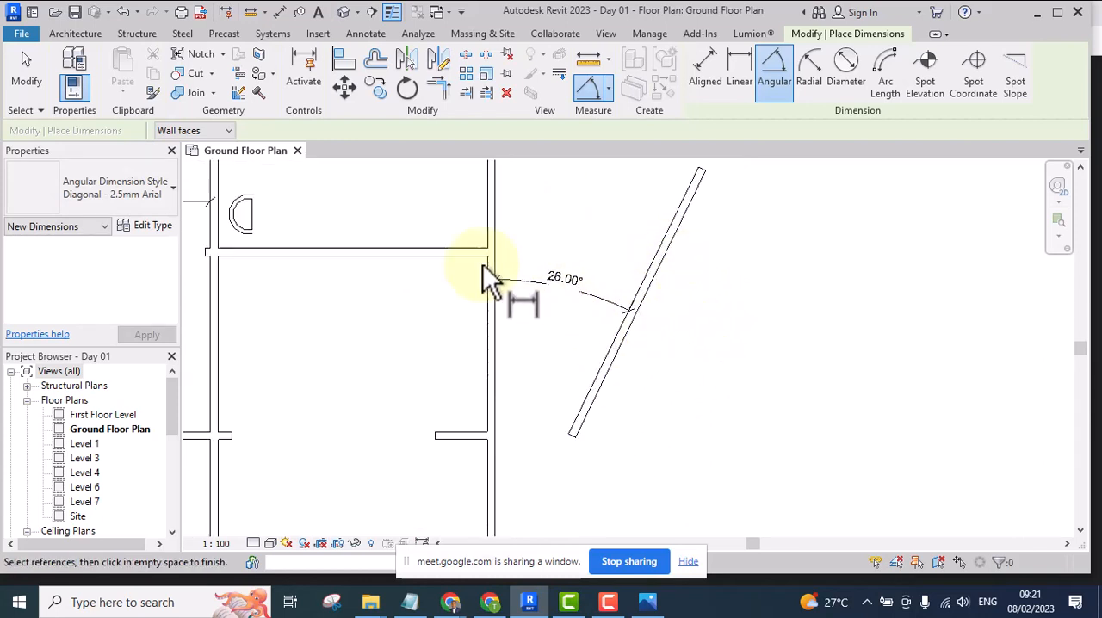
# End the Angular Dimension command and inspect the angular dimension between the right exterior wall and the slanted wall
pyautogui.scroll(-2, 568, 306)
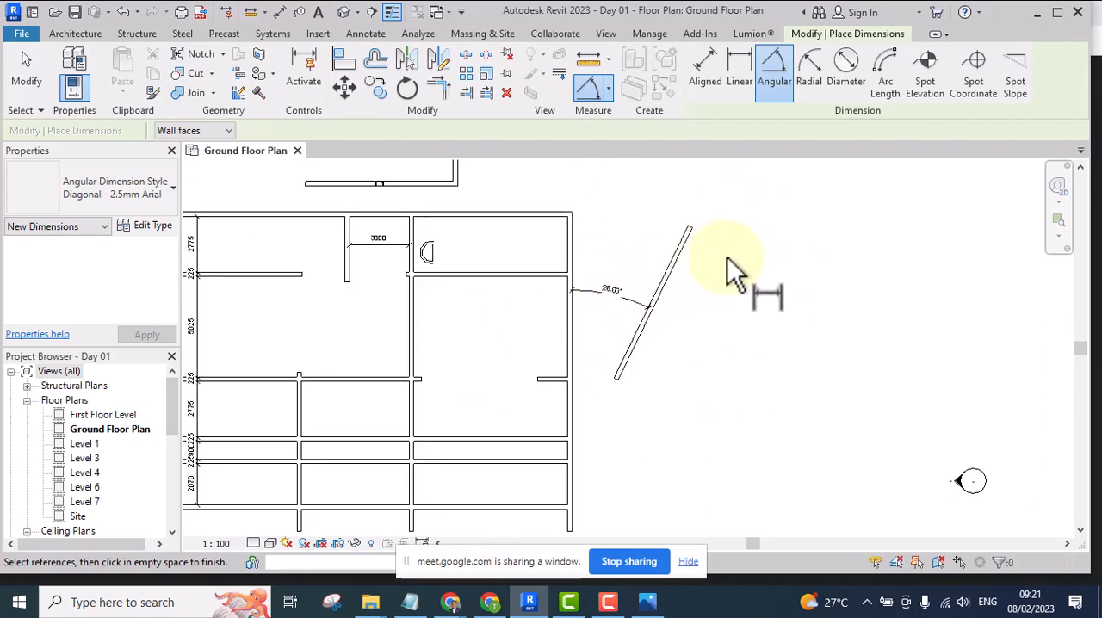
pyautogui.rightClick(614, 216)
pyautogui.click(642, 221)
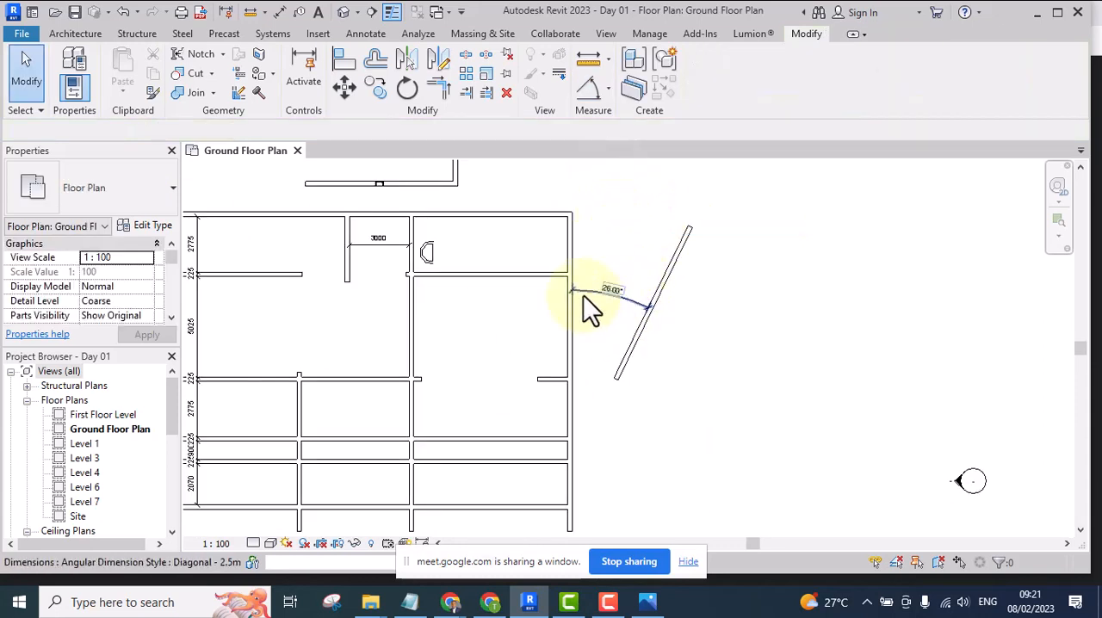
pyautogui.scroll(2, 611, 314)
pyautogui.scroll(-3, 630, 293)
pyautogui.scroll(1, 642, 294)
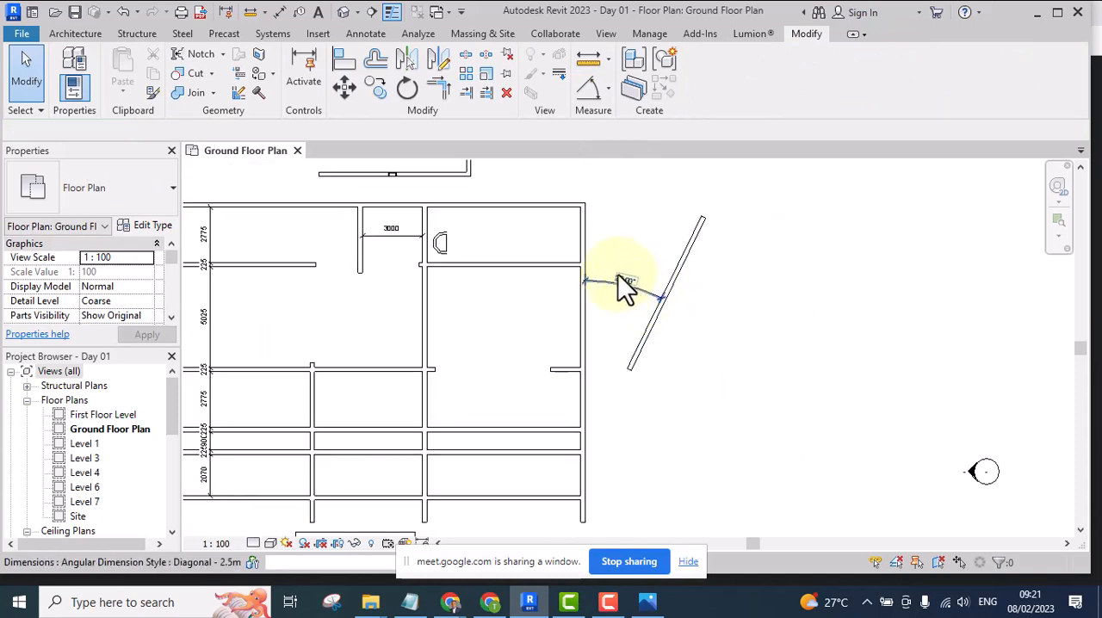
pyautogui.scroll(2, 628, 288)
pyautogui.click(638, 294)
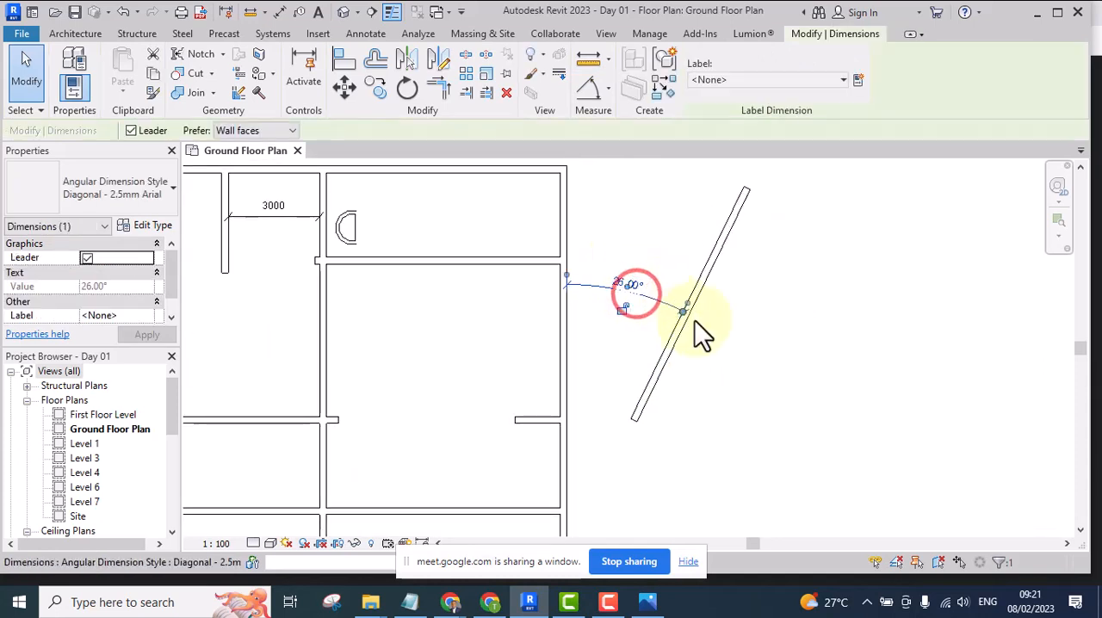
pyautogui.press('Escape')
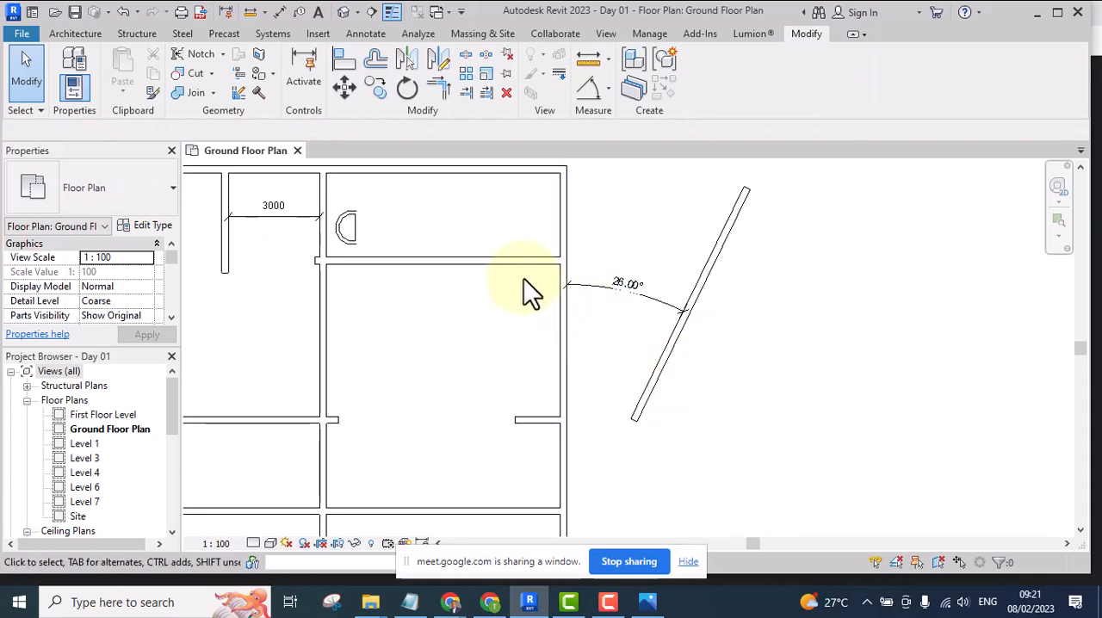
# Create a similar wall from the right exterior wall, drawn as a circle of about 2388 inner radius in the room beside that wall
pyautogui.click(564, 230)
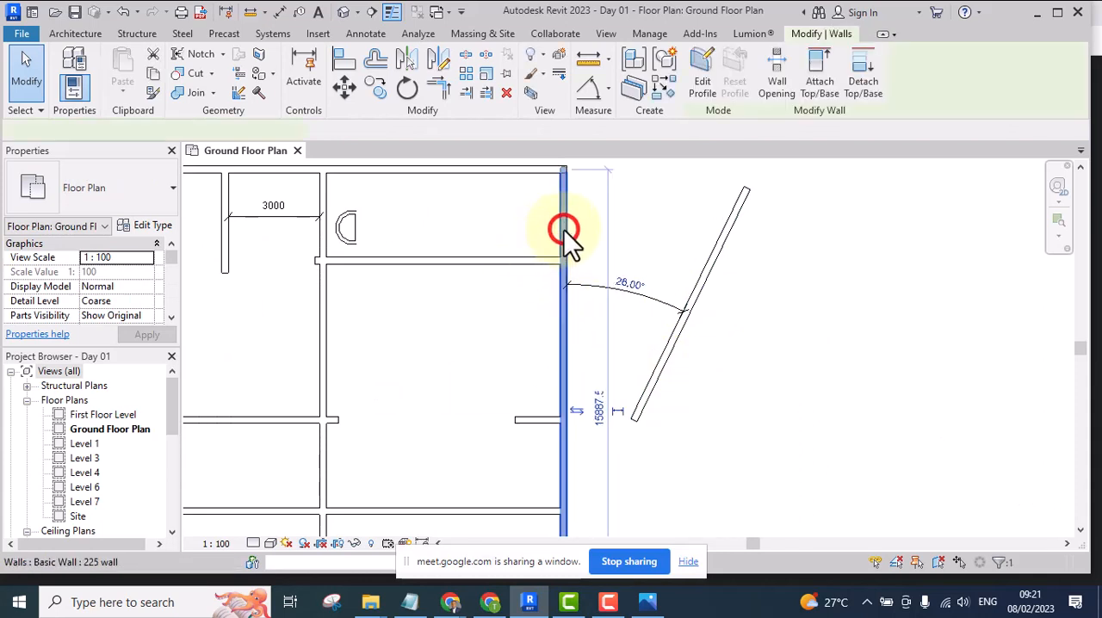
pyautogui.click(663, 84)
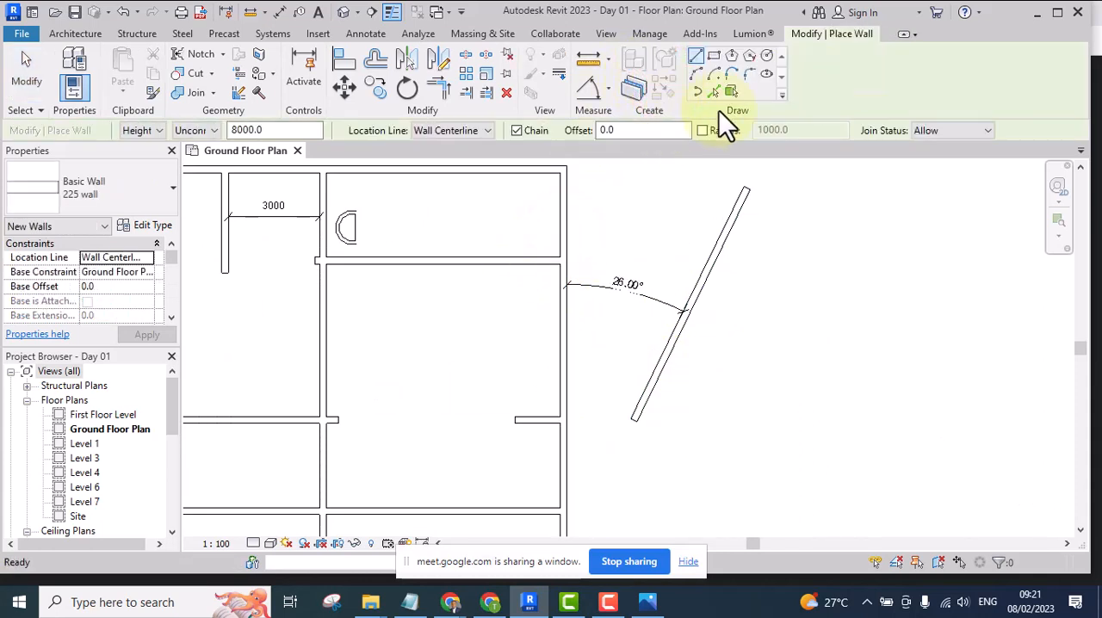
pyautogui.click(766, 56)
pyautogui.scroll(1, 445, 384)
pyautogui.click(440, 380)
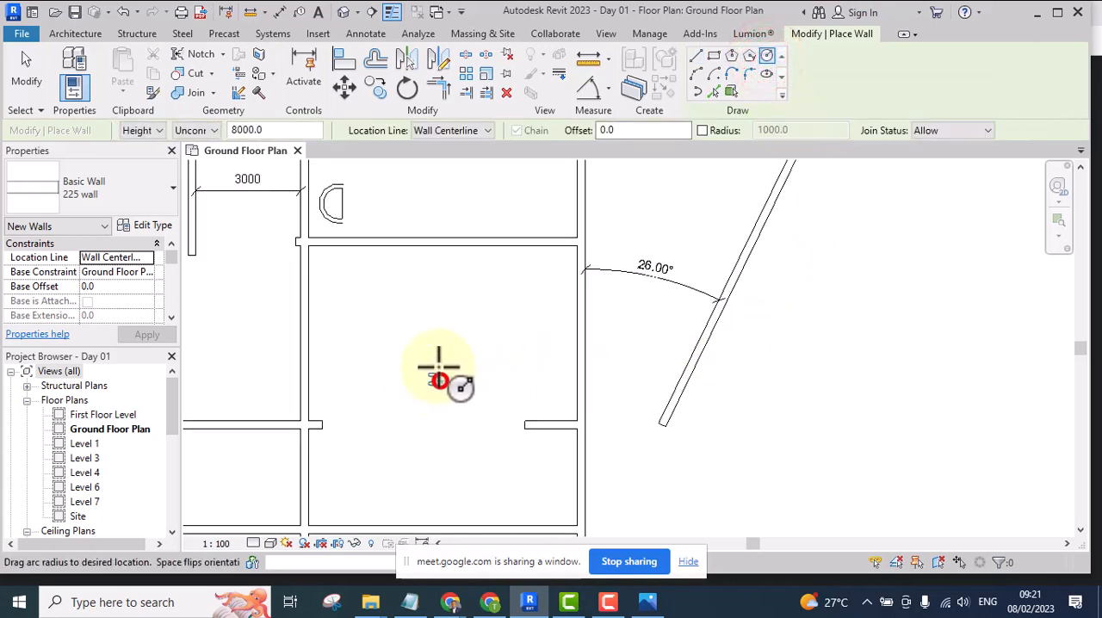
pyautogui.click(427, 294)
pyautogui.press('Escape')
pyautogui.press('Escape')
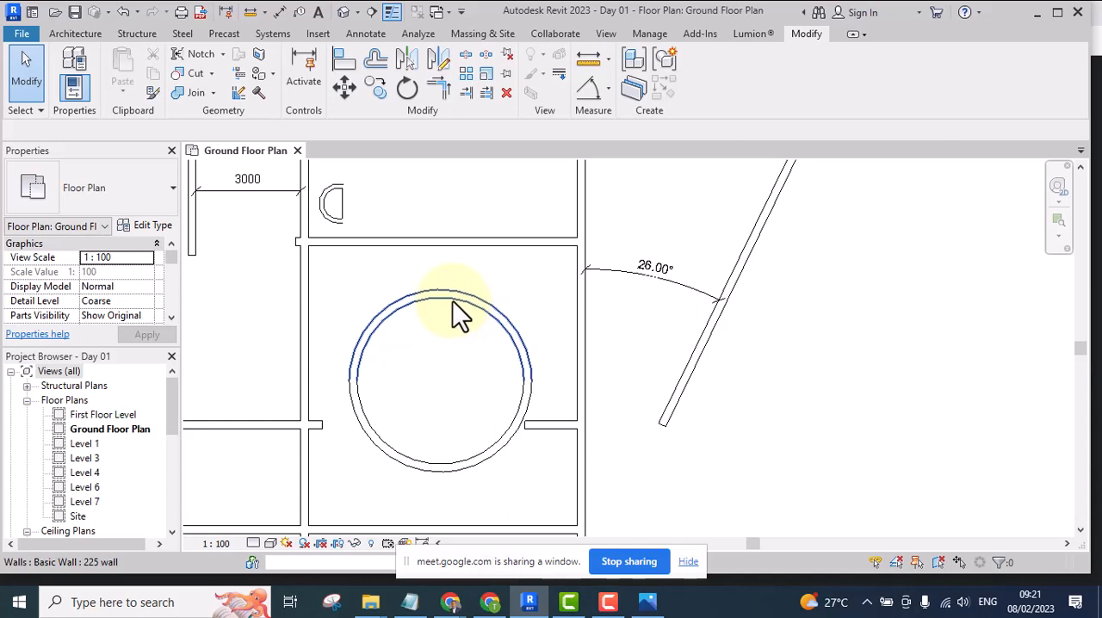
# Place a Radial Dimension on the inner face of the circular wall, with its text inside the circle
pyautogui.click(607, 87)
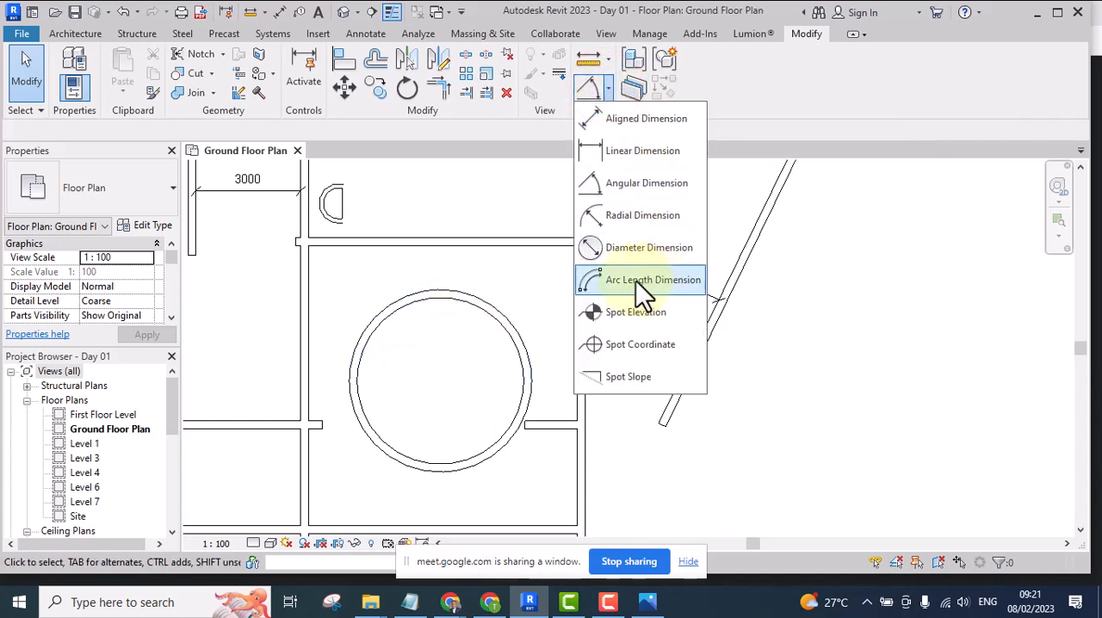
pyautogui.click(621, 215)
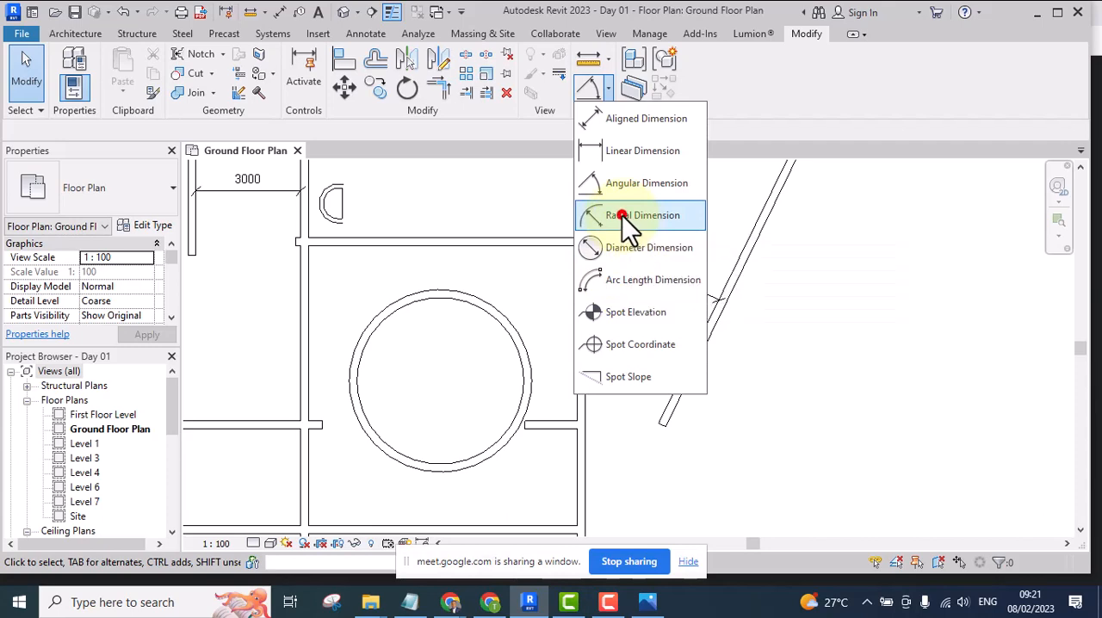
pyautogui.click(463, 301)
pyautogui.scroll(5, 475, 348)
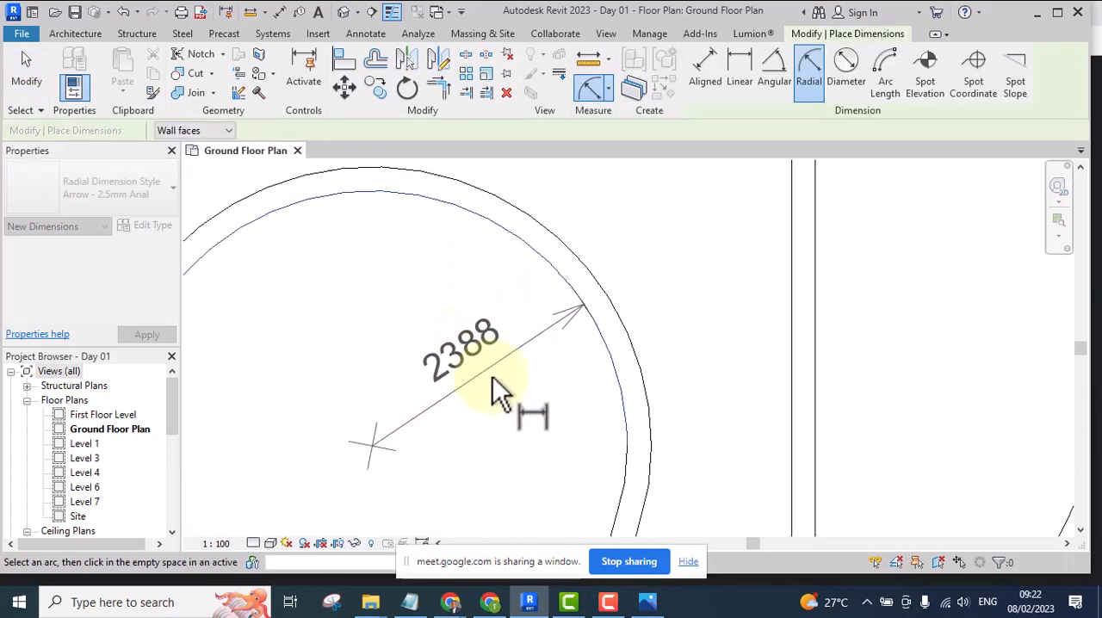
pyautogui.click(506, 403)
pyautogui.scroll(-3, 457, 262)
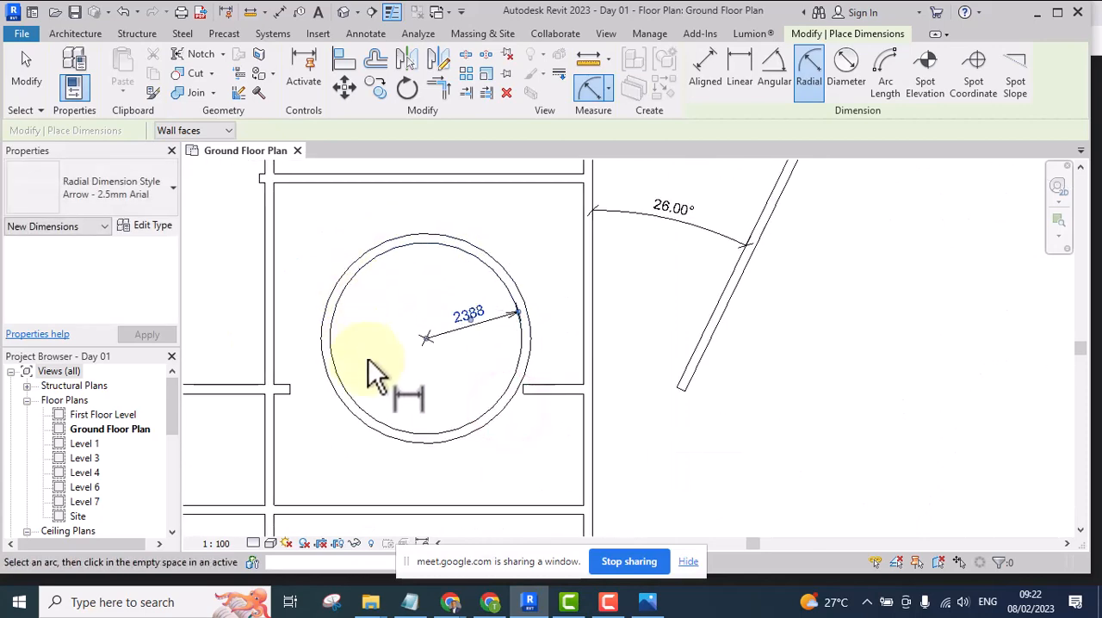
# Place a Radial Dimension on the inner arc of the half-round detail lines in the upper right room and end the command
pyautogui.scroll(-3, 560, 366)
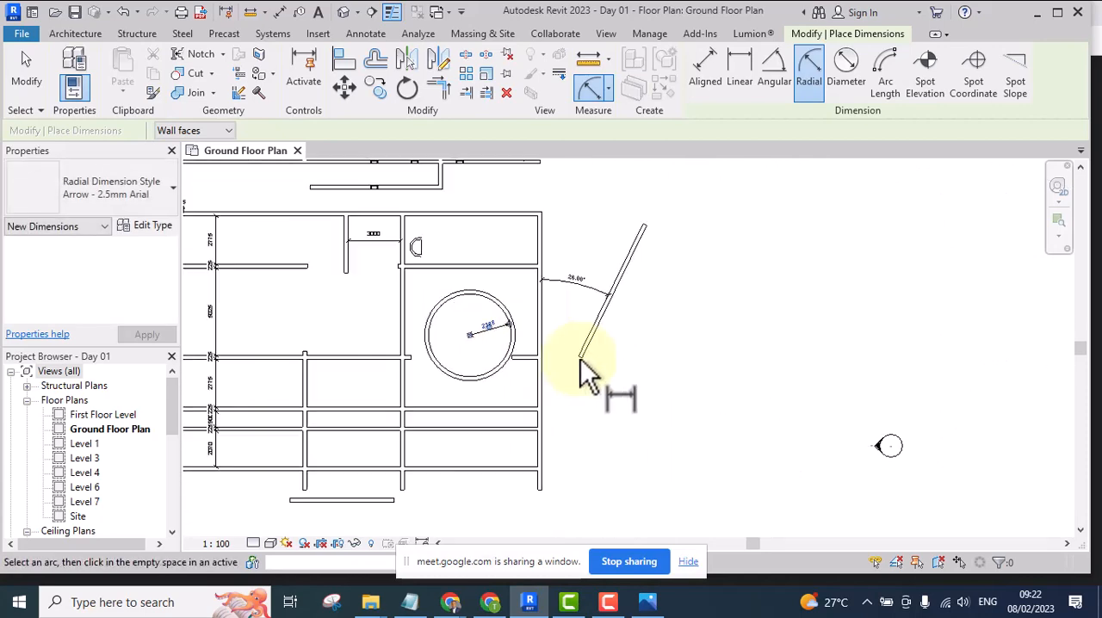
pyautogui.scroll(2, 583, 375)
pyautogui.scroll(5, 405, 264)
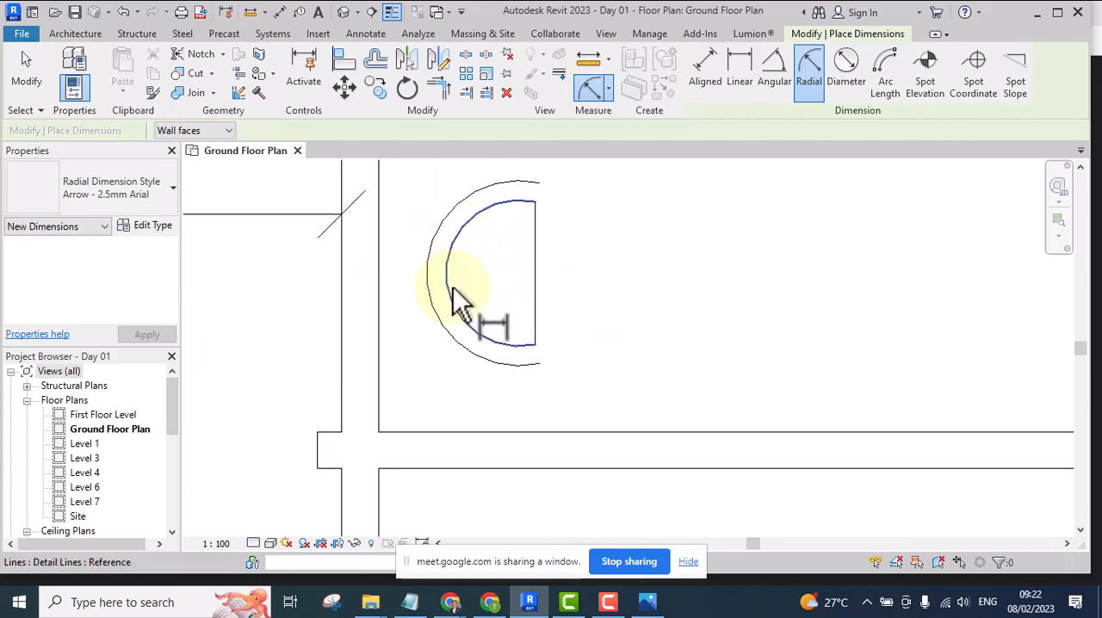
pyautogui.click(446, 256)
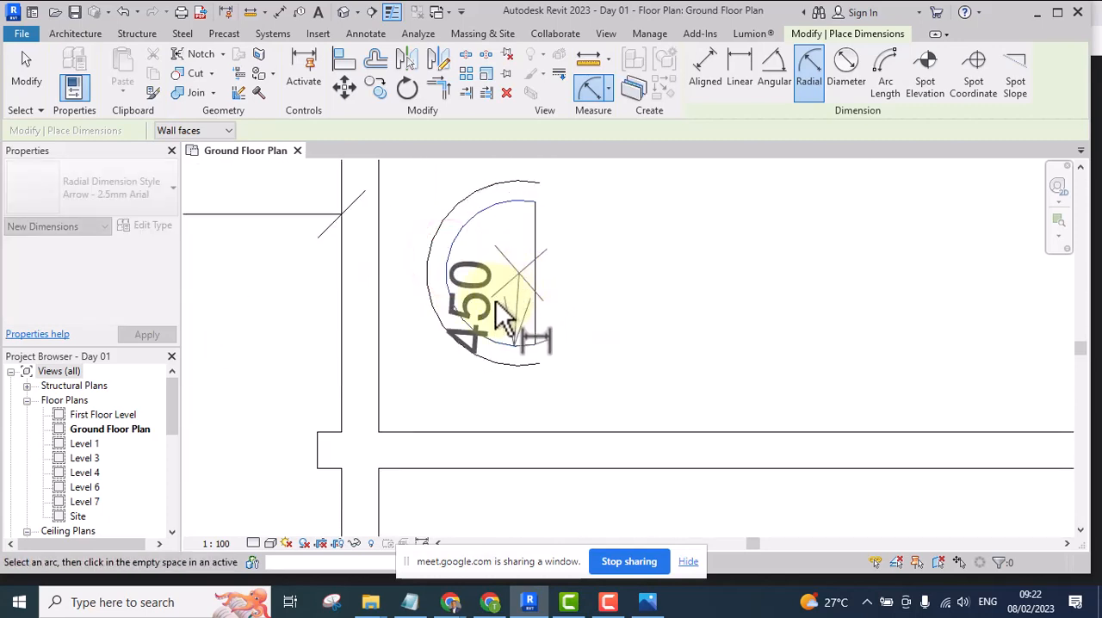
pyautogui.scroll(1, 499, 310)
pyautogui.click(383, 337)
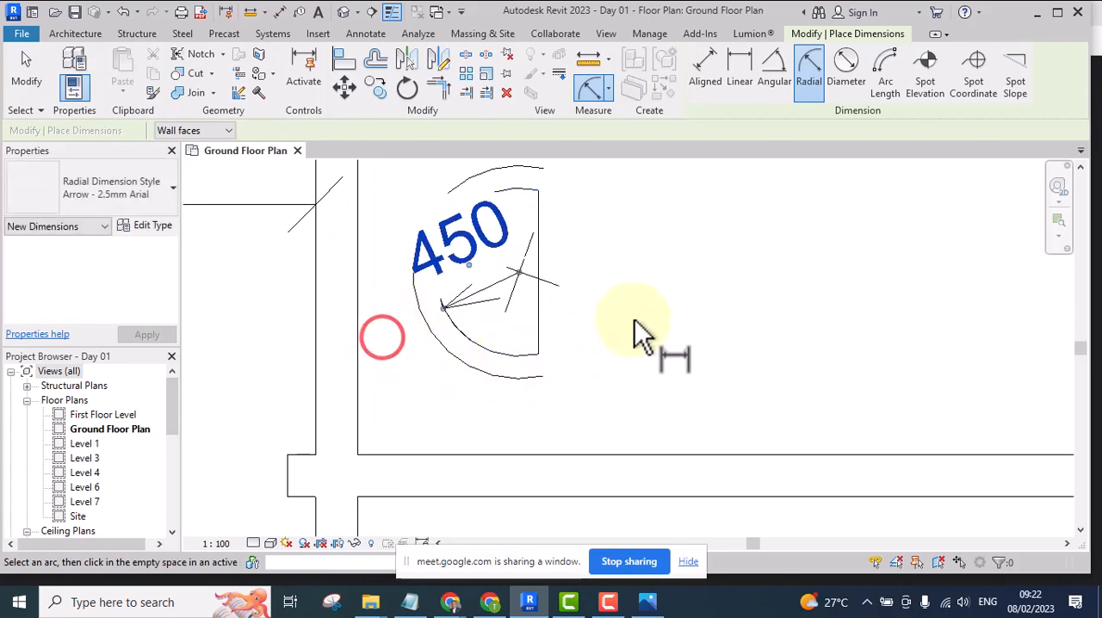
pyautogui.scroll(-5, 663, 293)
pyautogui.press('Escape')
pyautogui.press('Escape')
pyautogui.moveTo(677, 300); pyautogui.dragTo(633, 295, button='middle')
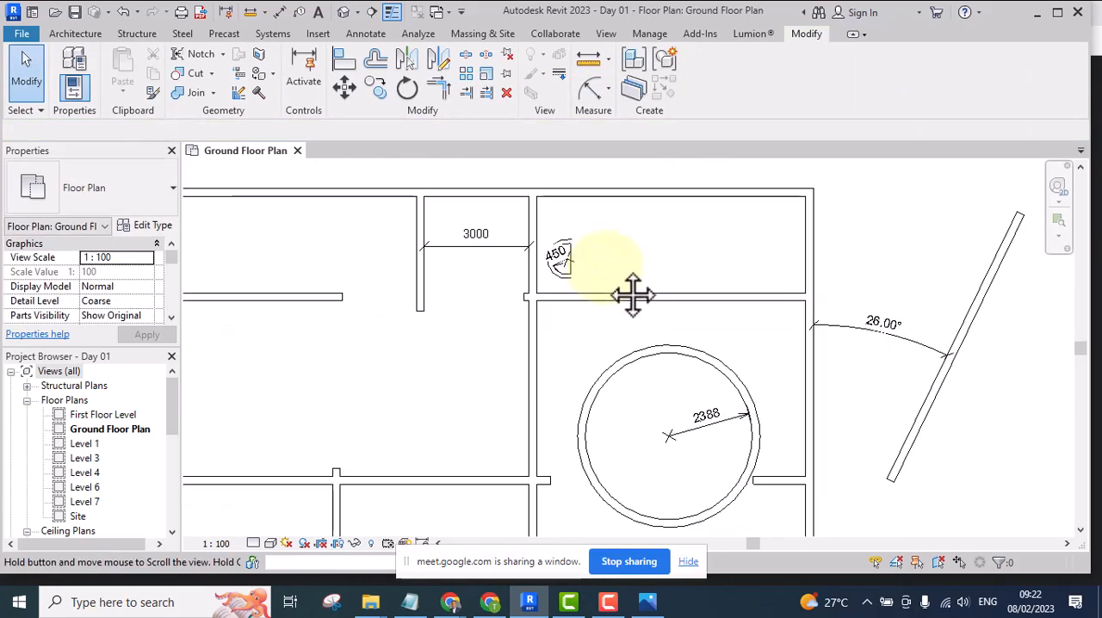
pyautogui.scroll(-3, 534, 249)
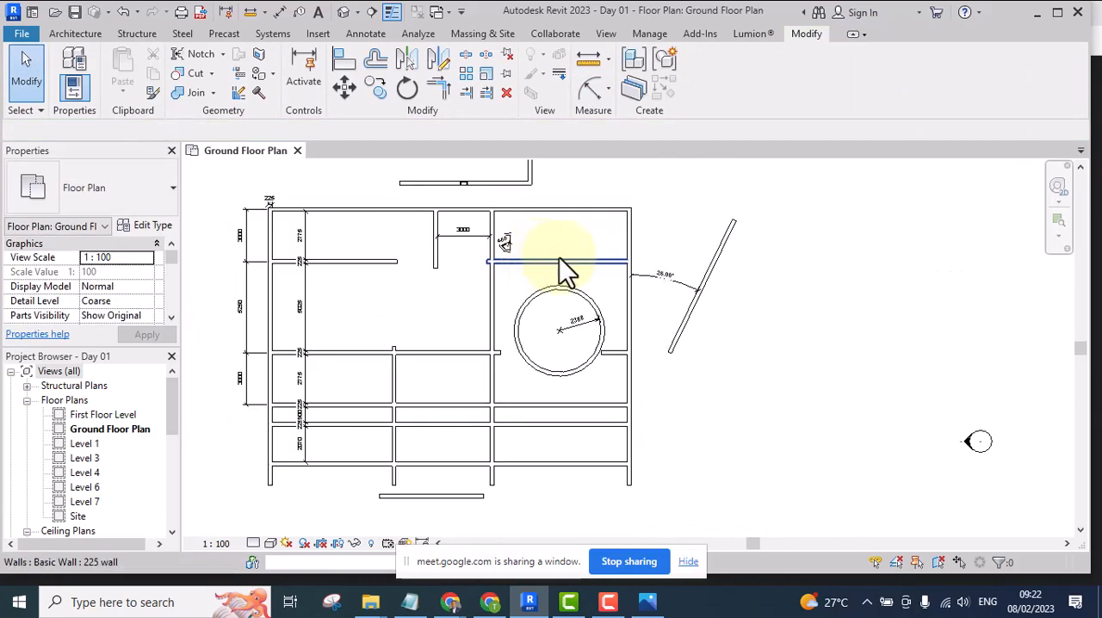
pyautogui.scroll(-1, 564, 258)
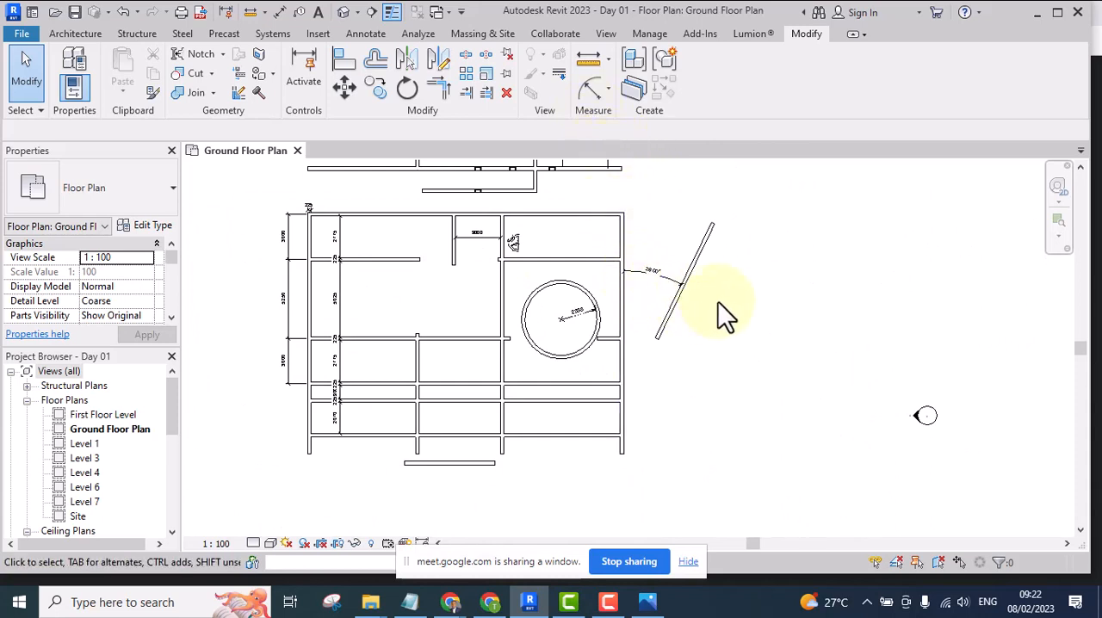
pyautogui.moveTo(708, 295); pyautogui.dragTo(644, 289, button='middle')
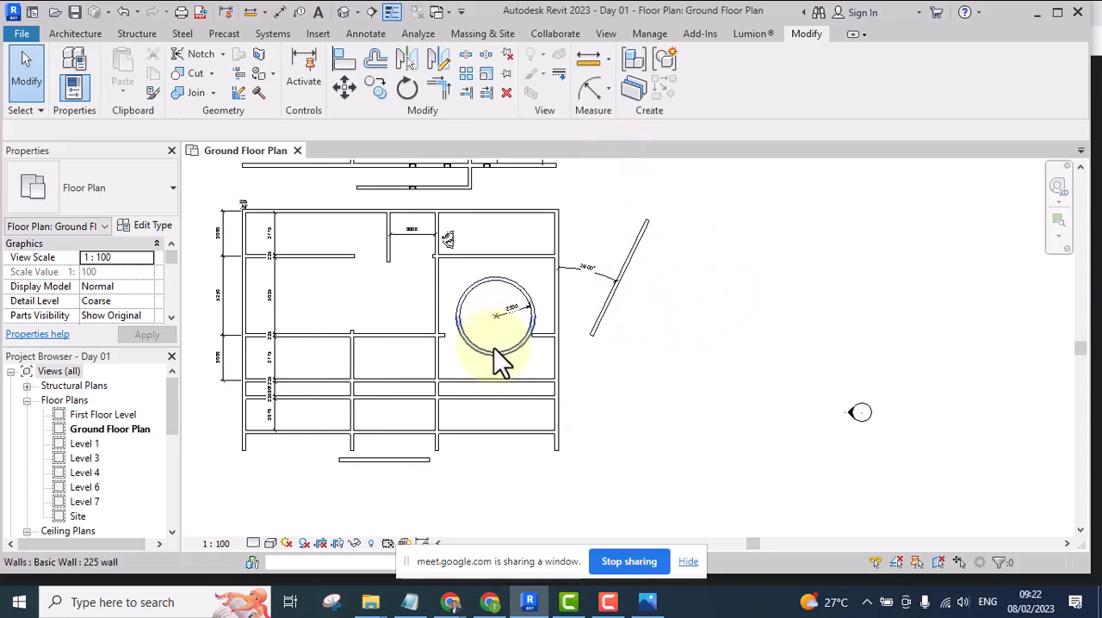
pyautogui.scroll(-2, 625, 263)
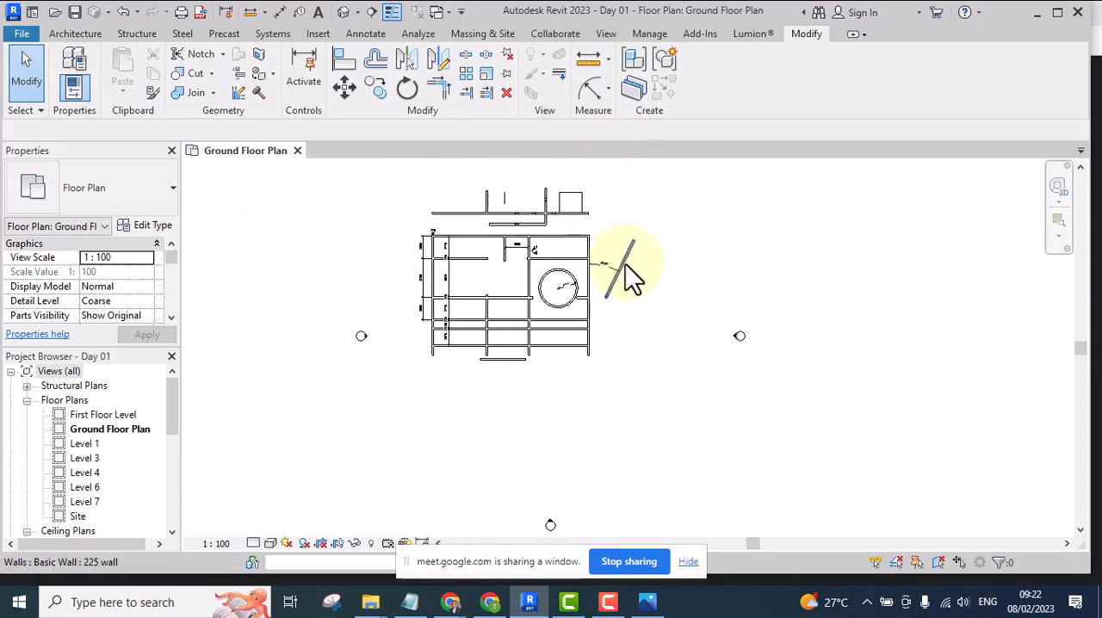
pyautogui.moveTo(626, 270); pyautogui.dragTo(644, 302, button='middle')
# Delete the angular dimension between the right exterior wall and the slanted wall
pyautogui.scroll(4, 554, 312)
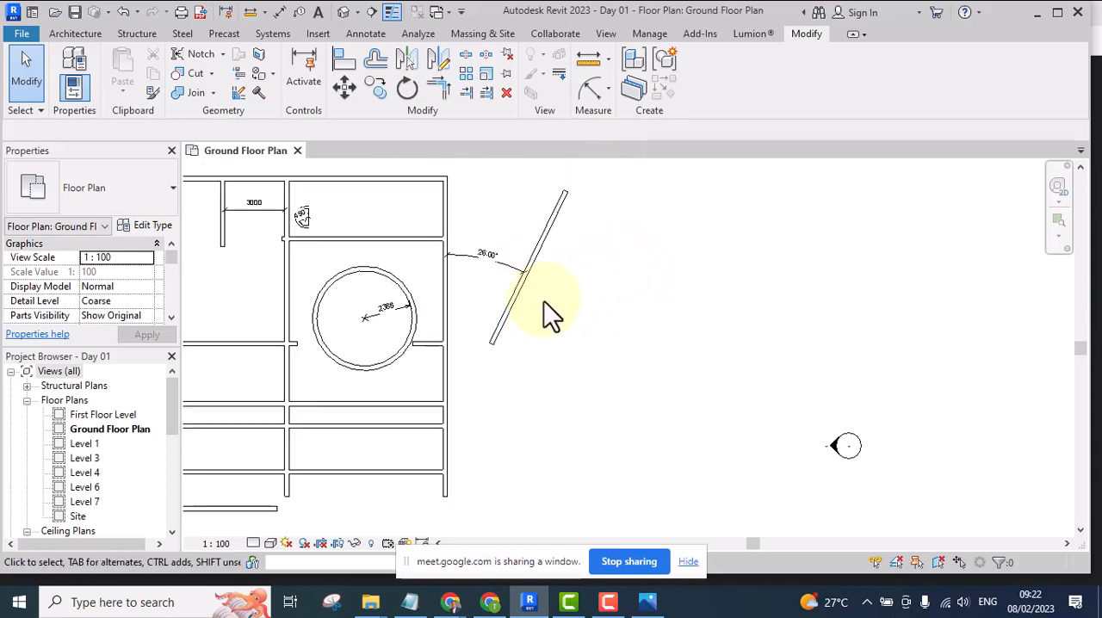
pyautogui.scroll(-2, 522, 283)
pyautogui.scroll(5, 516, 280)
pyautogui.scroll(-3, 508, 280)
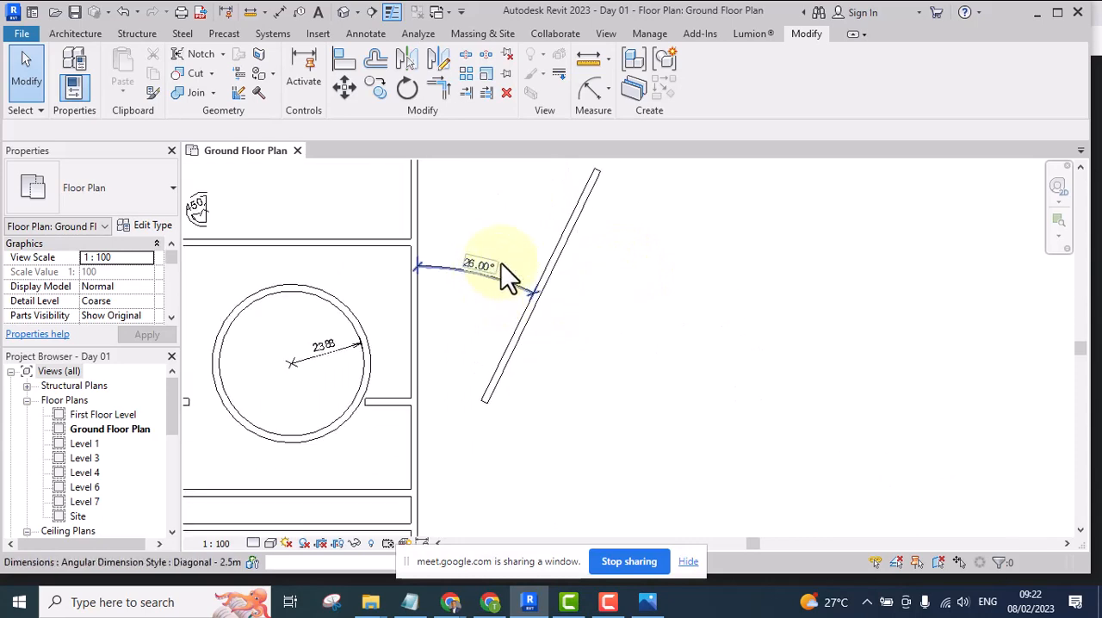
pyautogui.scroll(2, 553, 293)
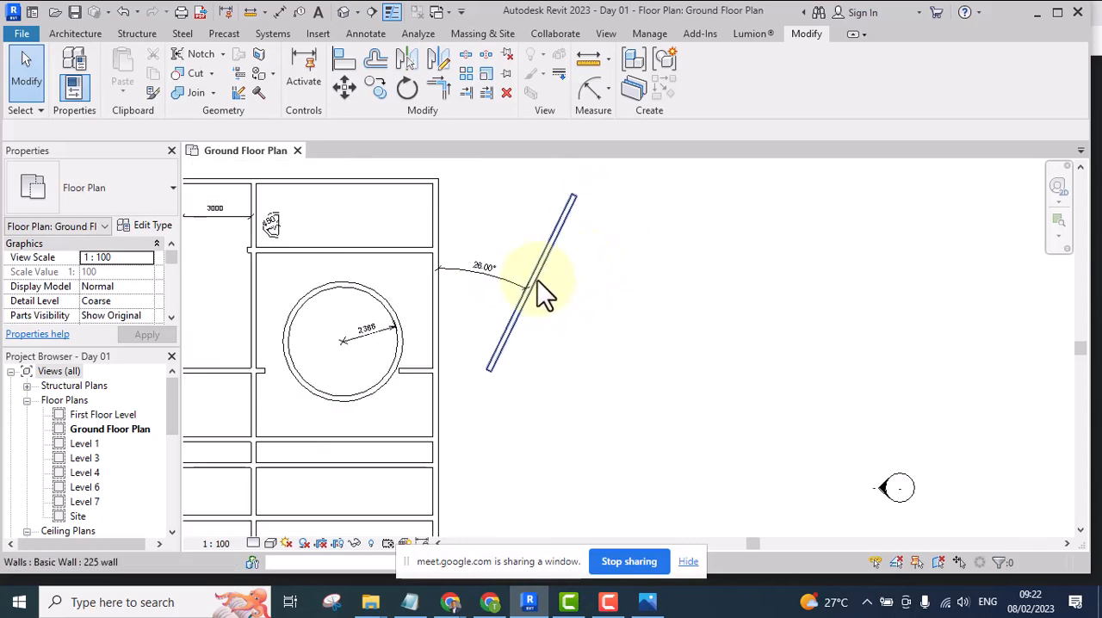
pyautogui.scroll(-2, 538, 280)
pyautogui.scroll(2, 506, 283)
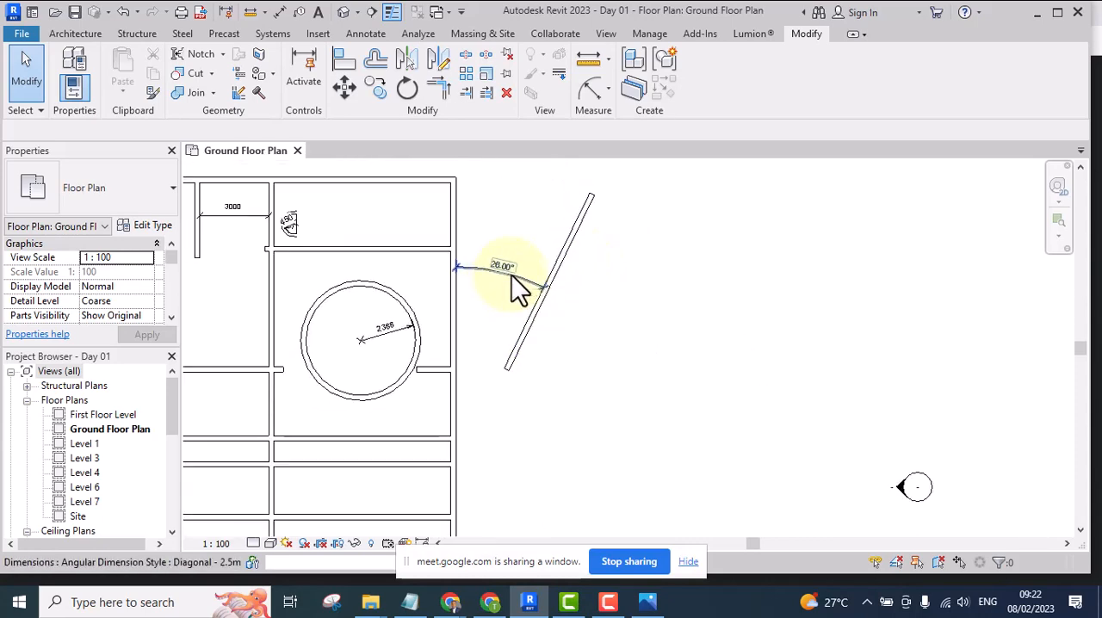
pyautogui.click(512, 275)
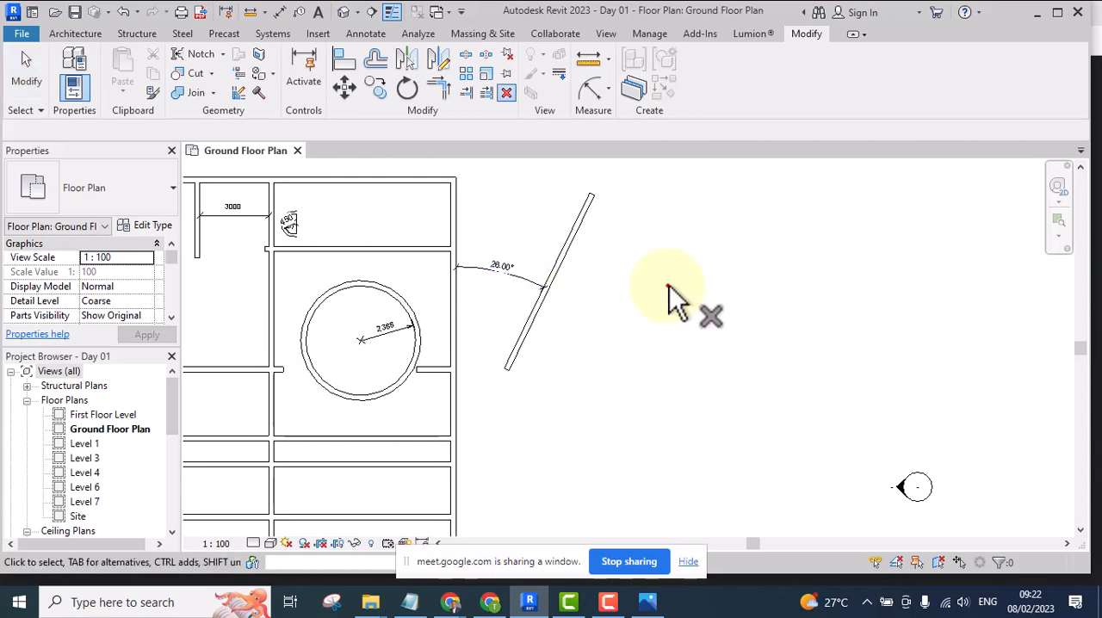
pyautogui.click(669, 285)
pyautogui.scroll(1, 524, 282)
pyautogui.click(517, 276)
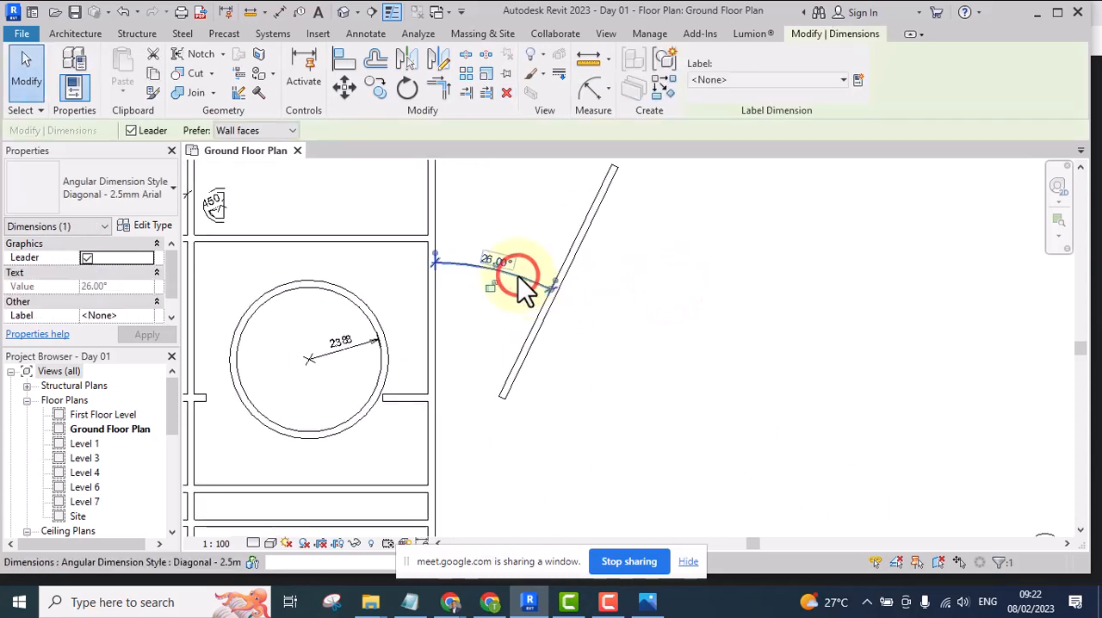
pyautogui.press('Delete')
pyautogui.scroll(-3, 547, 293)
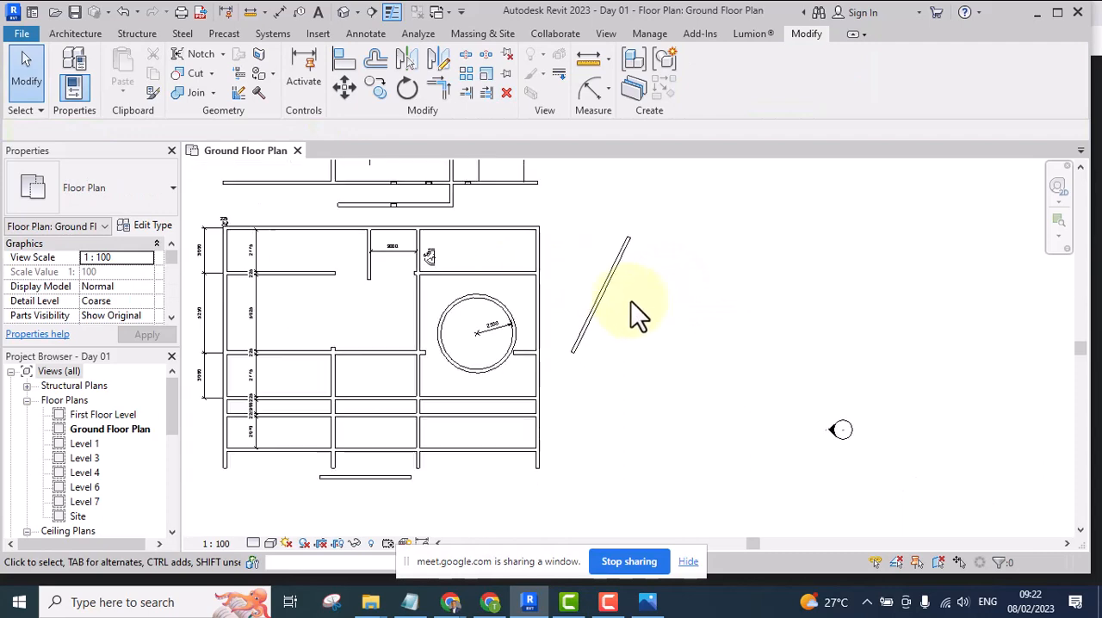
pyautogui.moveTo(629, 315); pyautogui.dragTo(546, 353, button='middle')
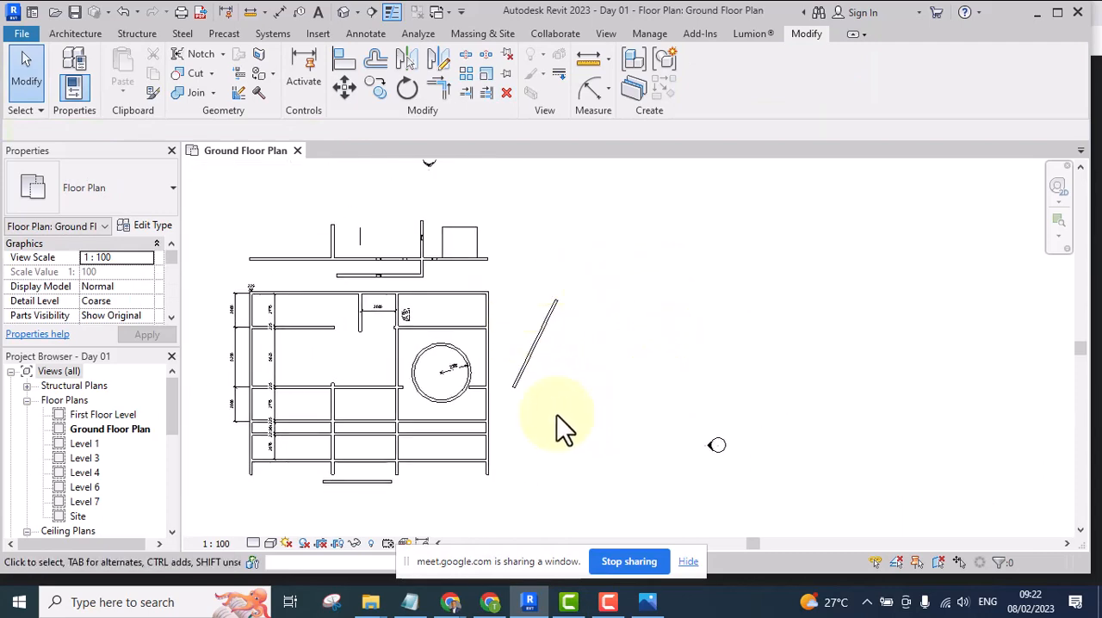
pyautogui.scroll(4, 544, 336)
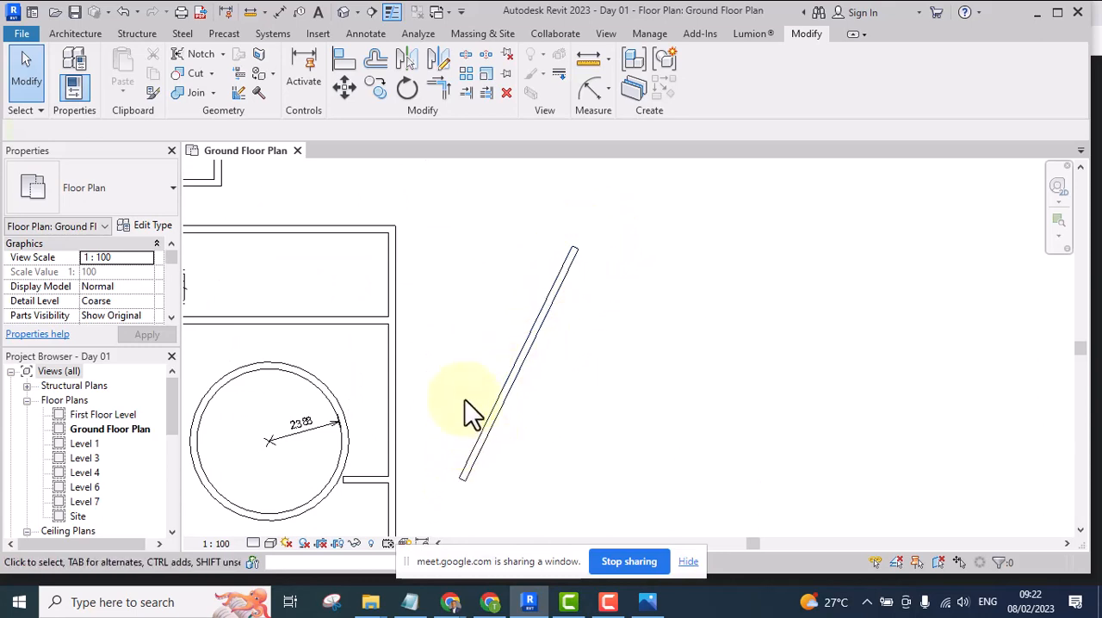
pyautogui.click(487, 94)
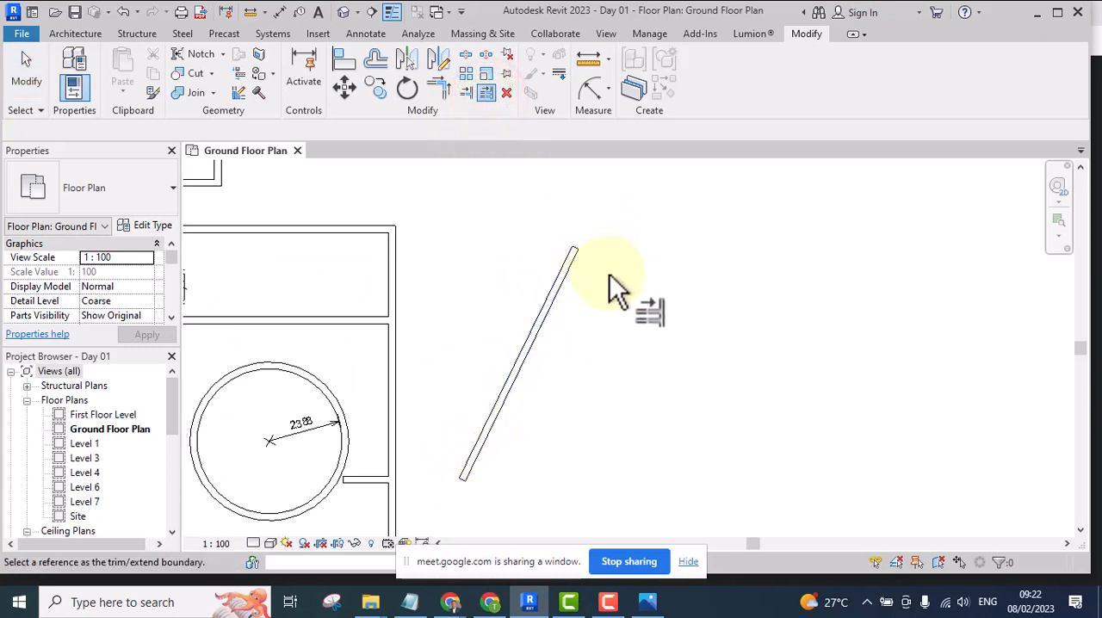
pyautogui.press('Escape')
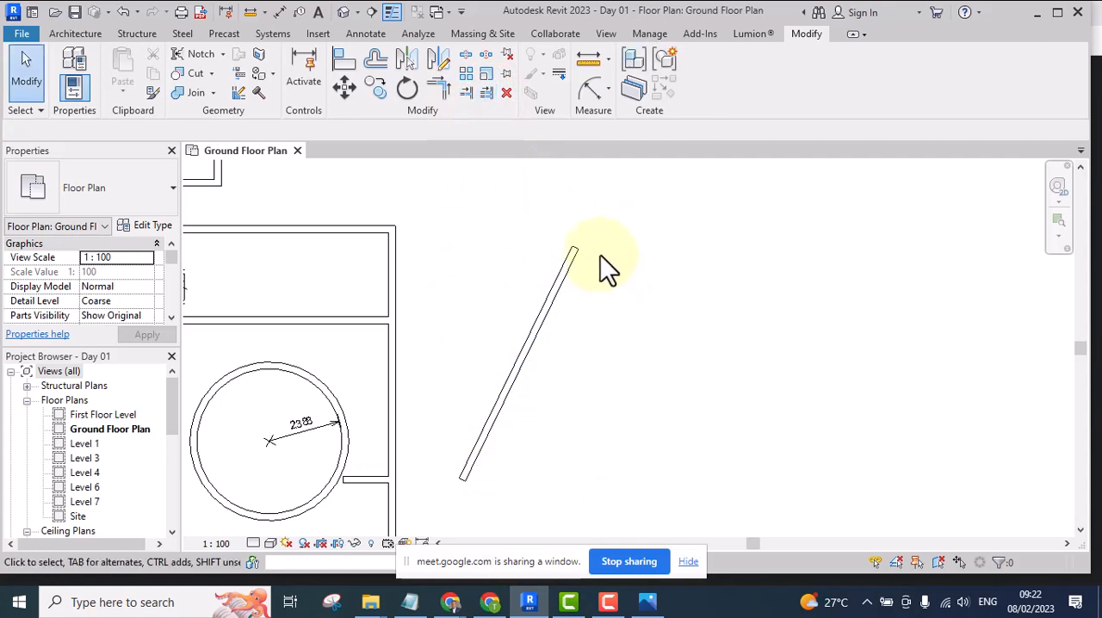
# Start rotating the slanted wall beside the plan, placing its center of rotation at the wall's lower end corner
pyautogui.click(555, 274)
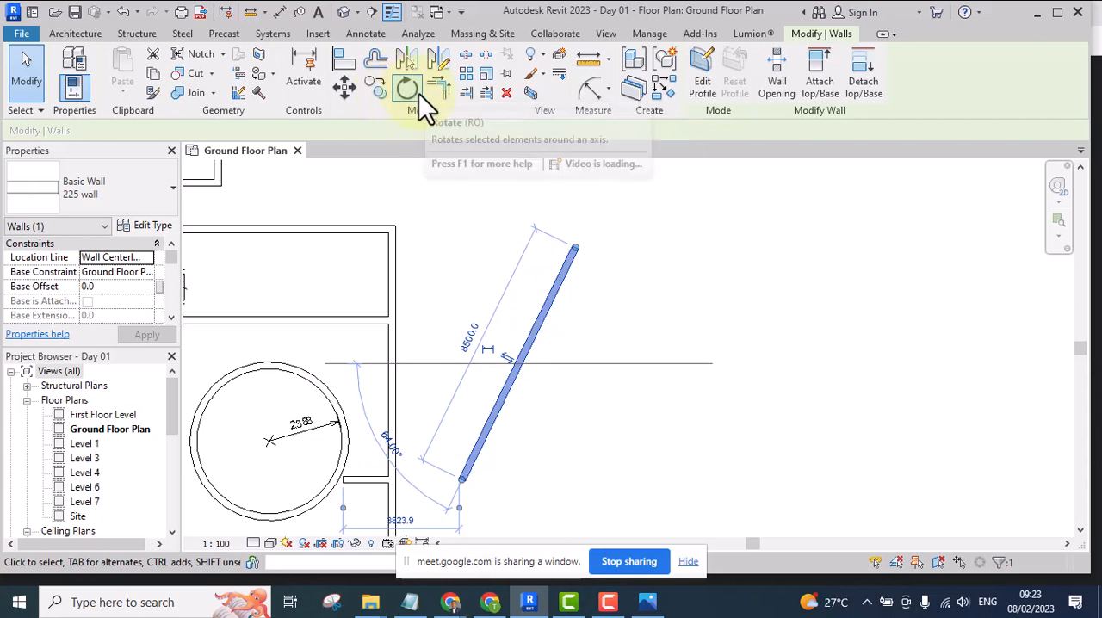
pyautogui.click(402, 91)
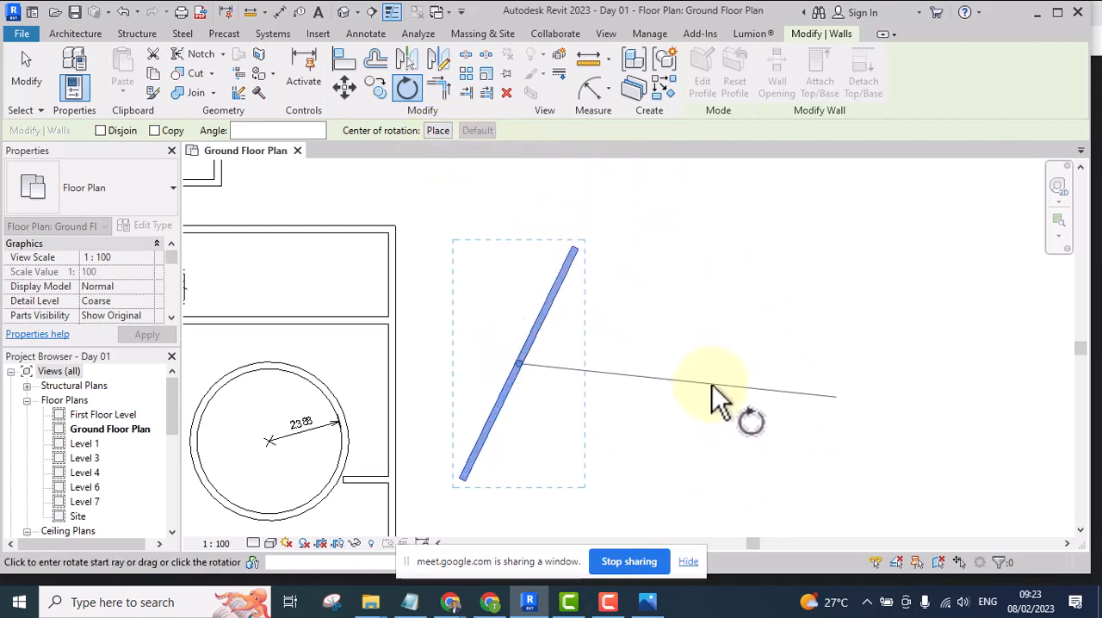
pyautogui.click(441, 130)
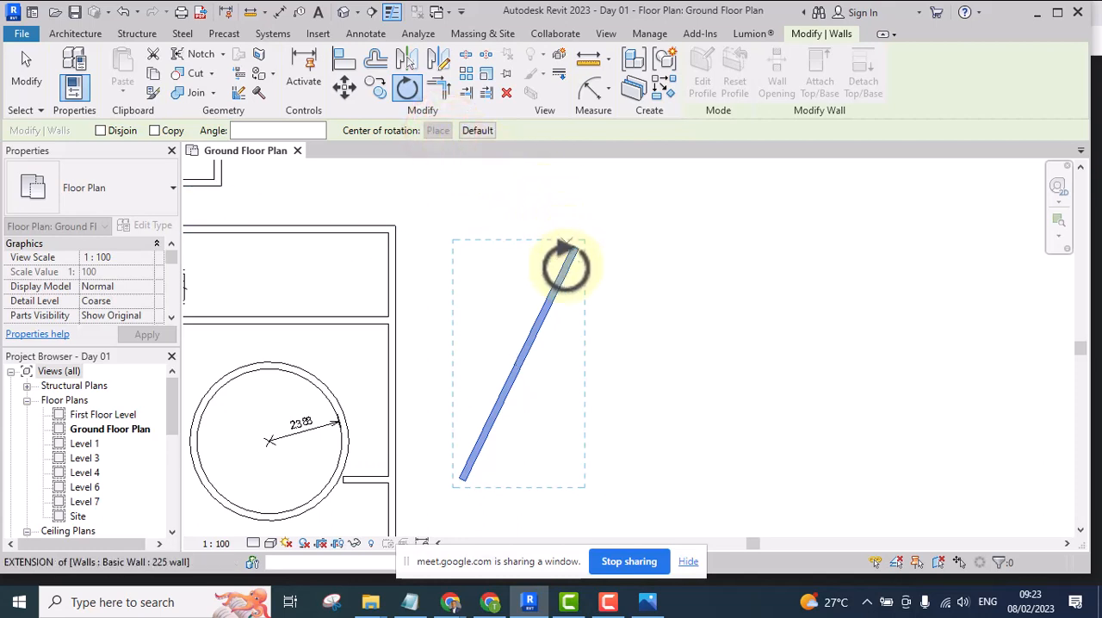
pyautogui.scroll(2, 459, 478)
pyautogui.scroll(1, 461, 476)
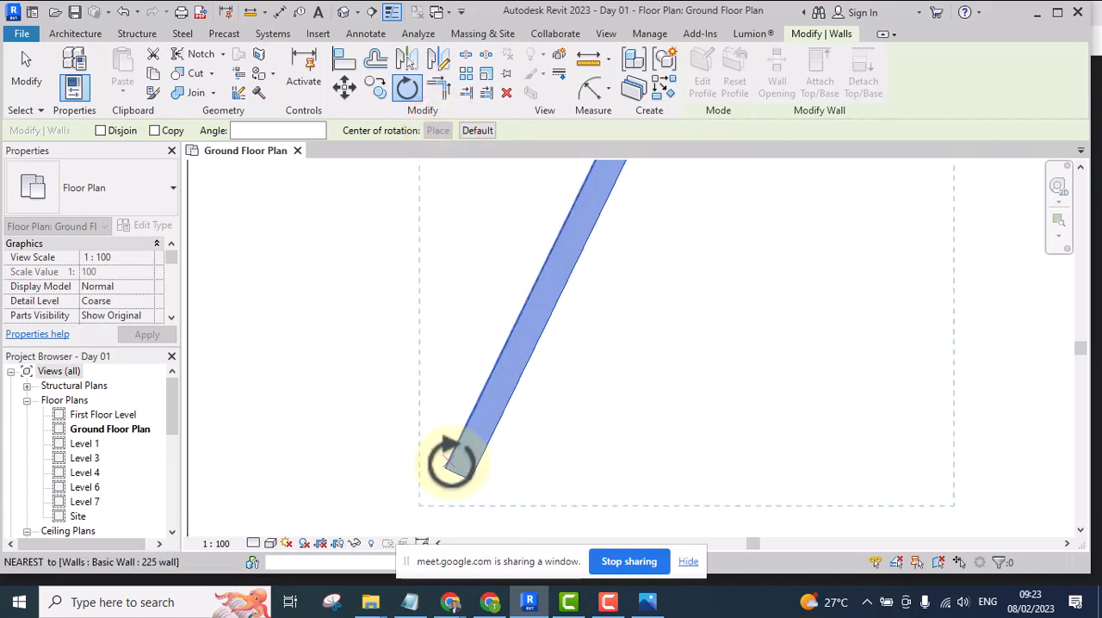
pyautogui.click(445, 465)
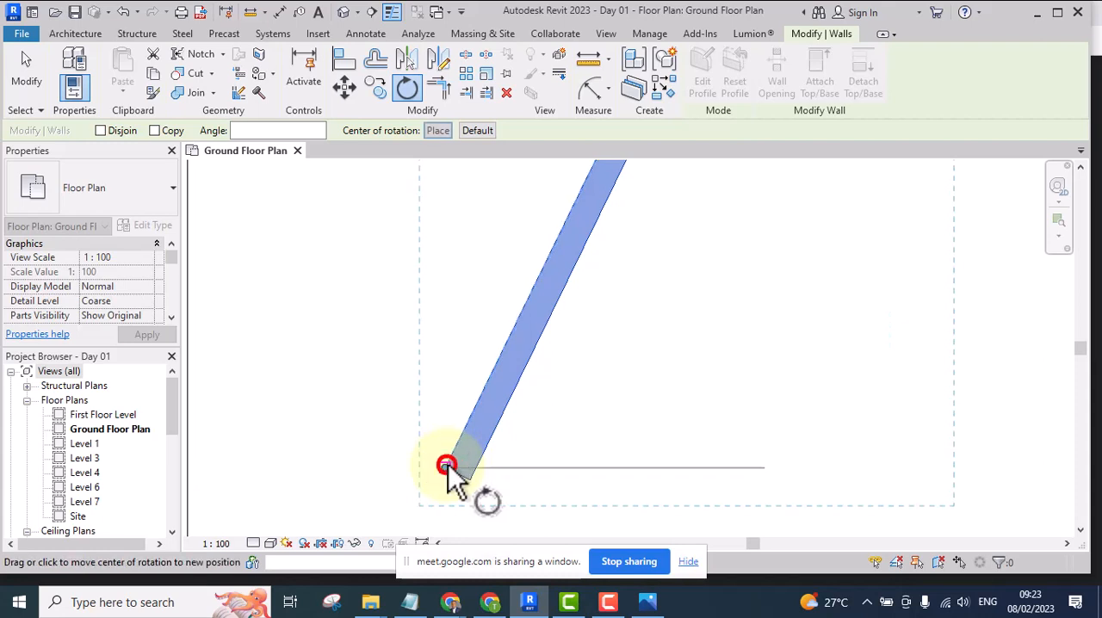
pyautogui.scroll(-2, 451, 487)
pyautogui.scroll(-2, 445, 477)
pyautogui.click(444, 476)
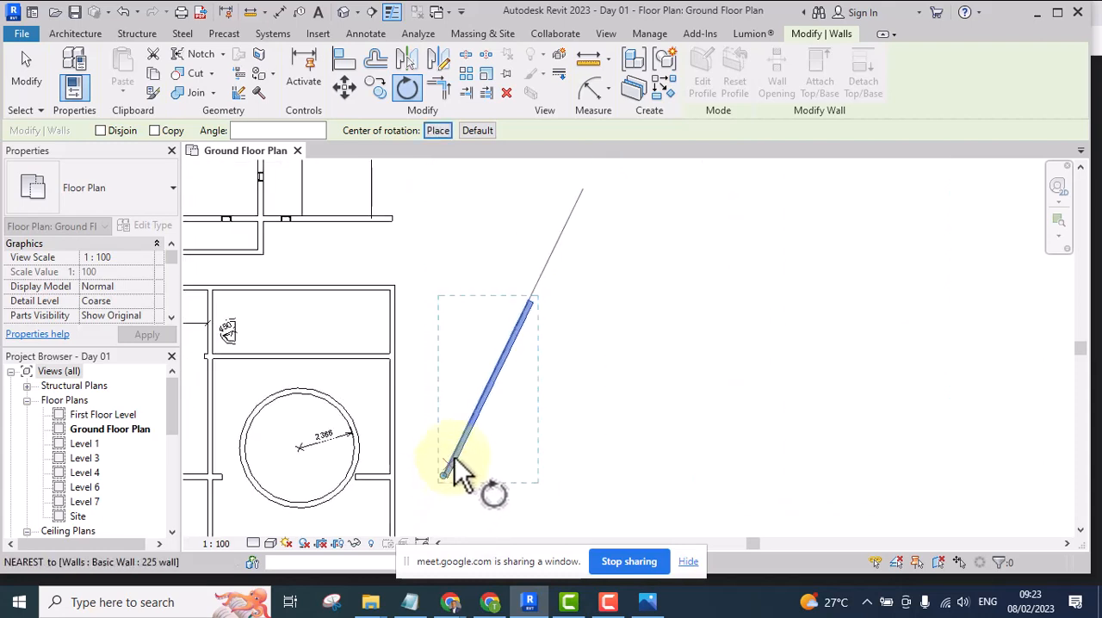
# Rotate the slanted wall 26° counterclockwise from its upper end so that it stands vertical
pyautogui.scroll(2, 541, 238)
pyautogui.scroll(2, 541, 317)
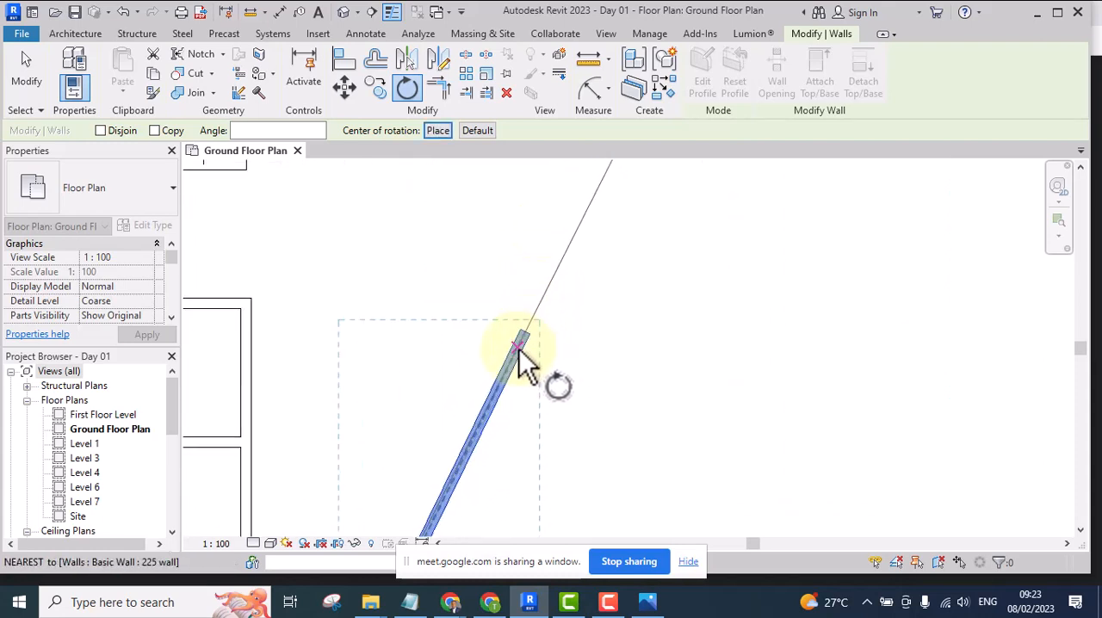
pyautogui.click(520, 325)
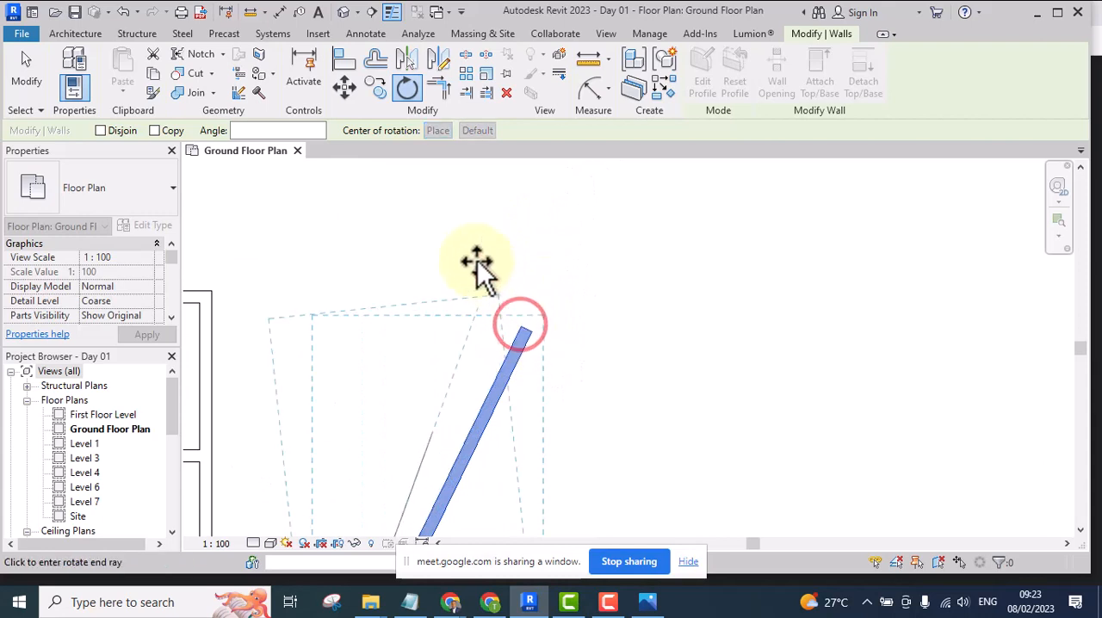
pyautogui.scroll(-1, 361, 238)
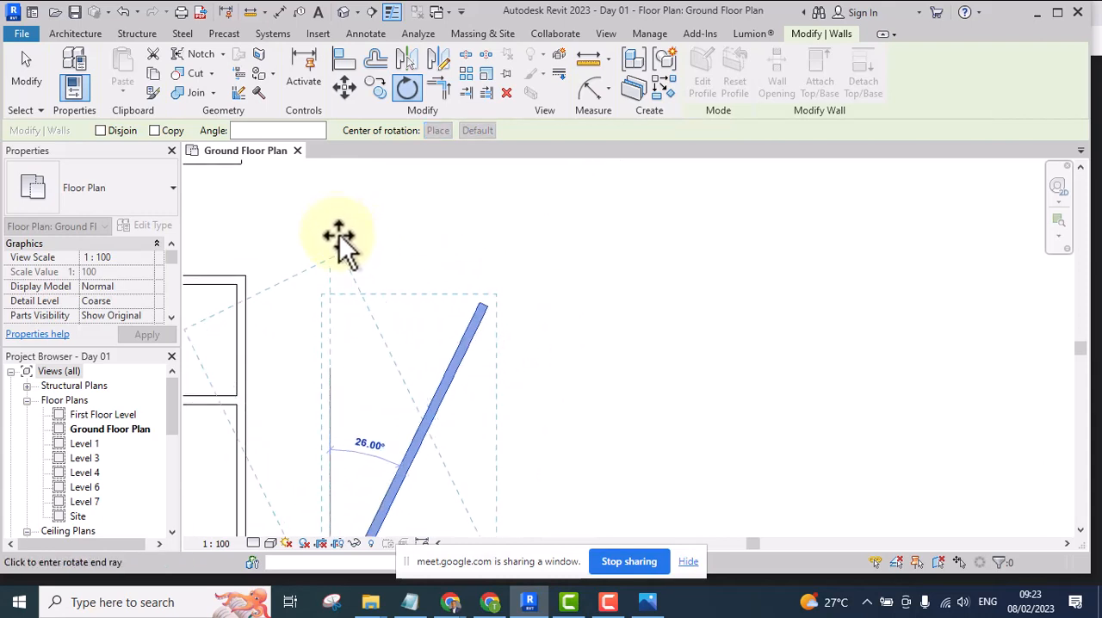
pyautogui.scroll(-2, 344, 226)
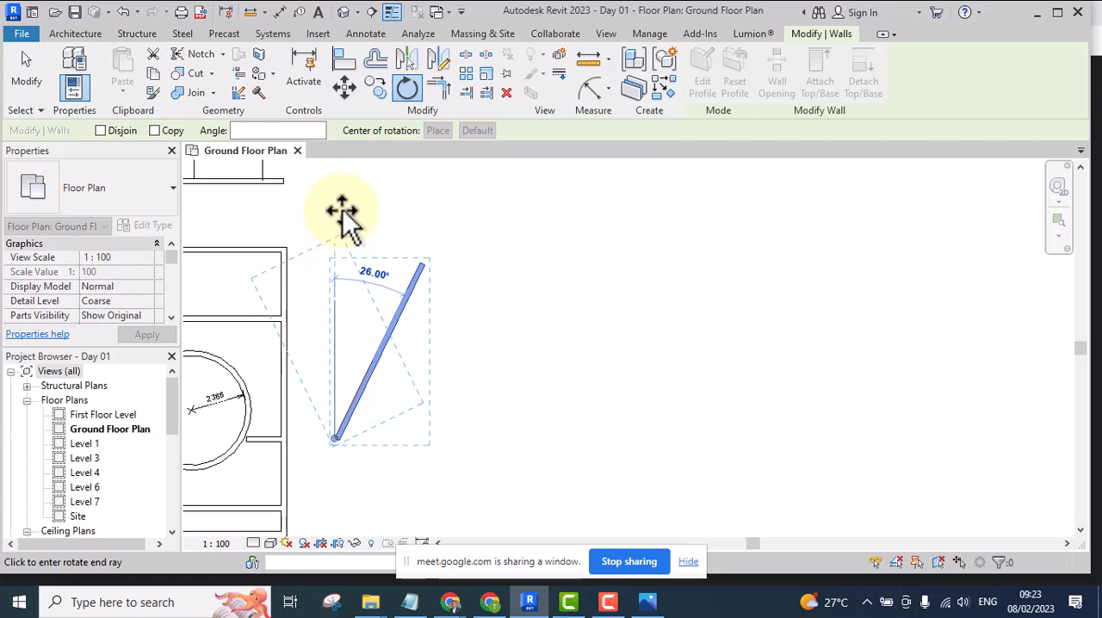
pyautogui.click(342, 211)
pyautogui.click(395, 276)
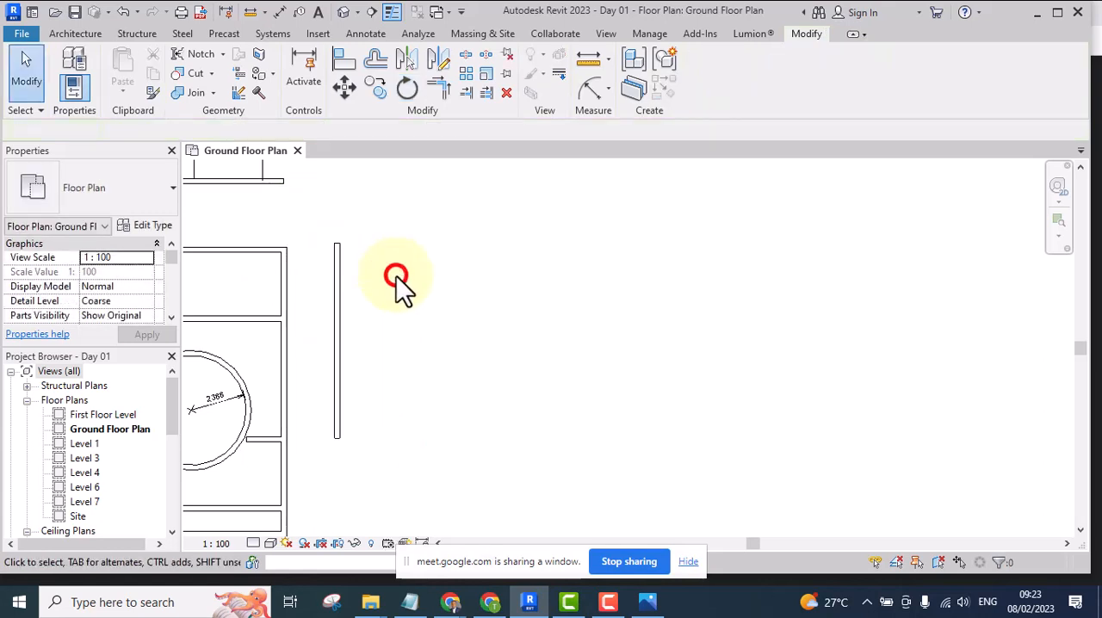
# Undo the wall's rotation to vertical
pyautogui.scroll(2, 345, 306)
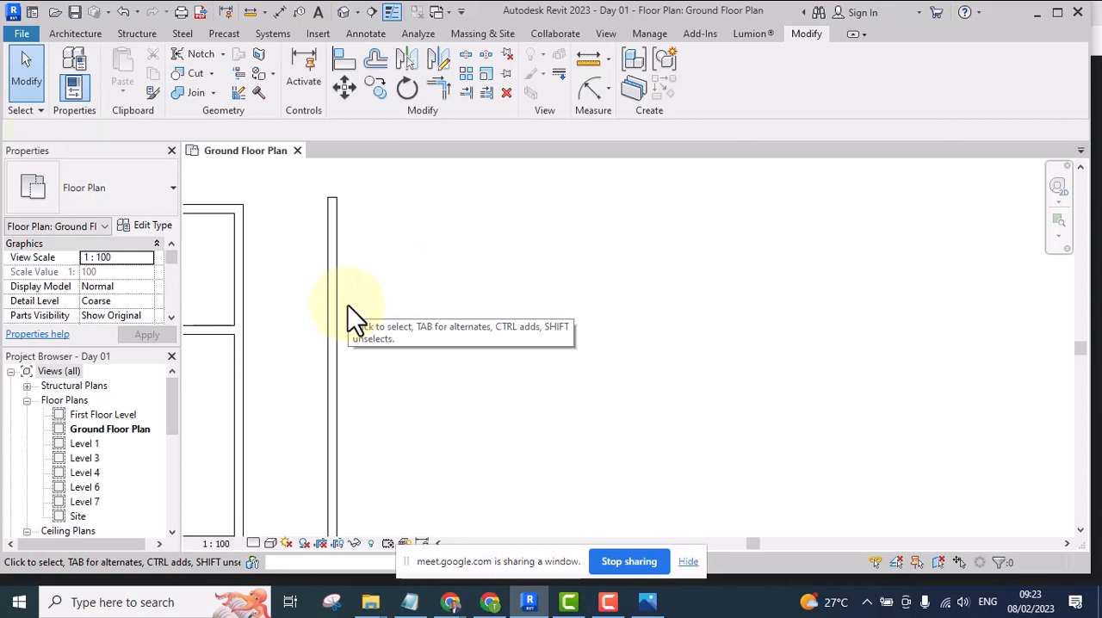
pyautogui.hotkey('ctrl', 'z')
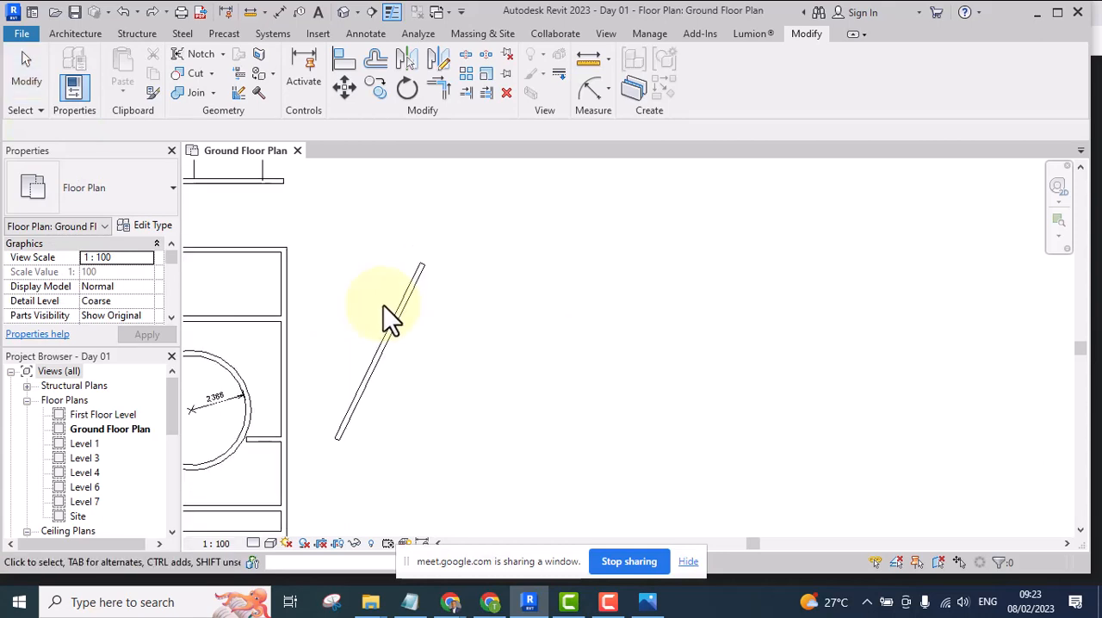
pyautogui.scroll(-2, 461, 331)
pyautogui.scroll(3, 397, 336)
pyautogui.scroll(1, 396, 336)
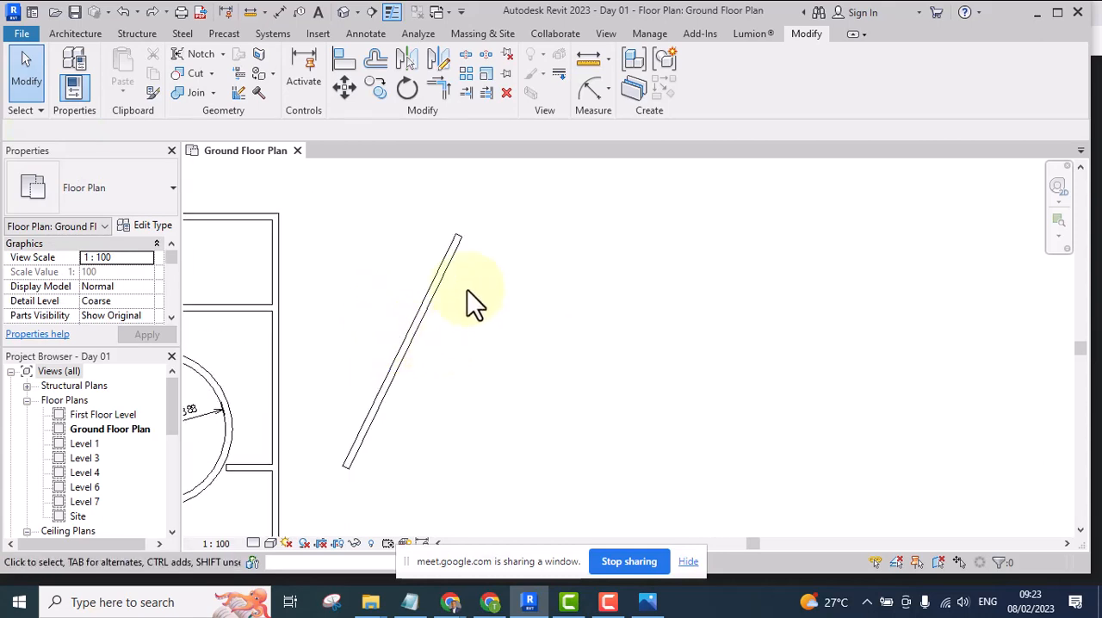
# Rotate the slanted wall by an angle of 45 about a center of rotation placed at its lower endpoint
pyautogui.click(436, 301)
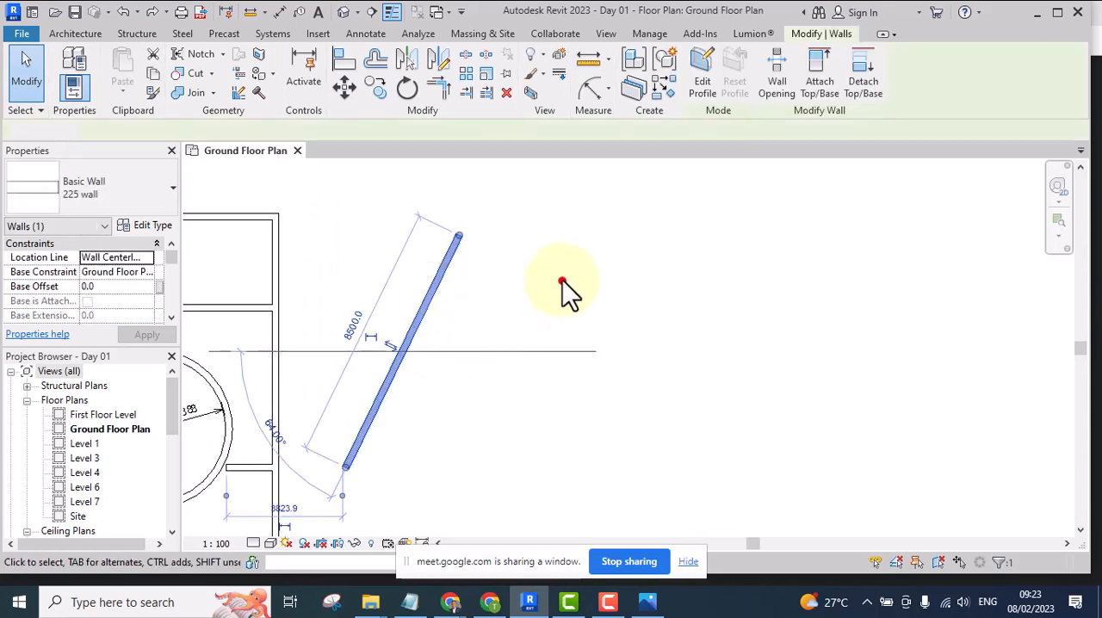
pyautogui.scroll(-4, 564, 267)
pyautogui.scroll(2, 508, 263)
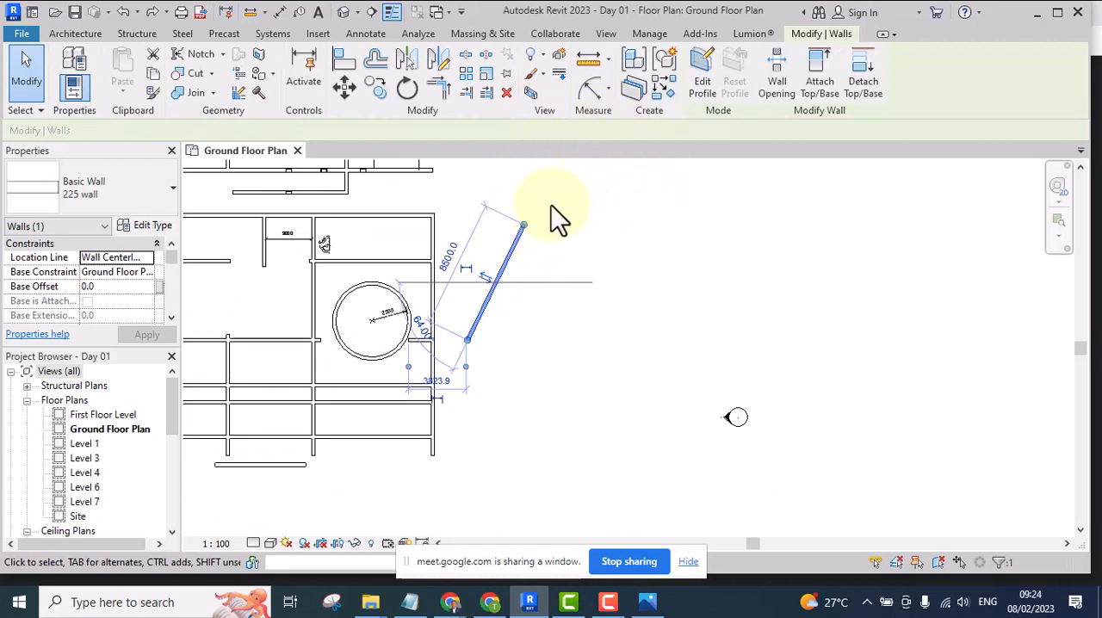
pyautogui.click(405, 88)
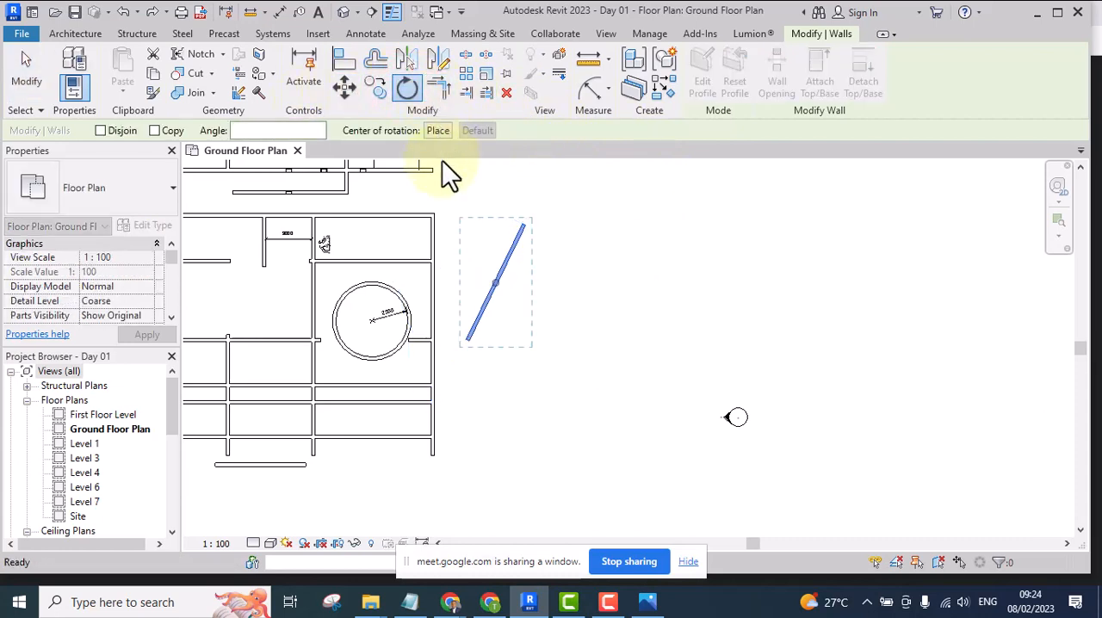
pyautogui.click(435, 130)
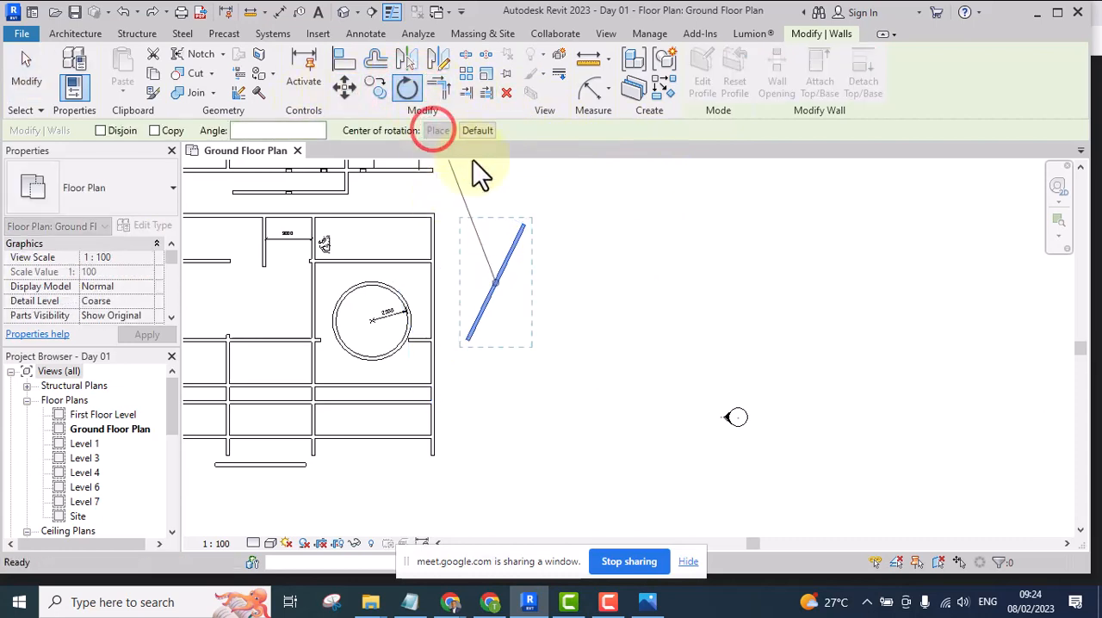
pyautogui.scroll(5, 470, 334)
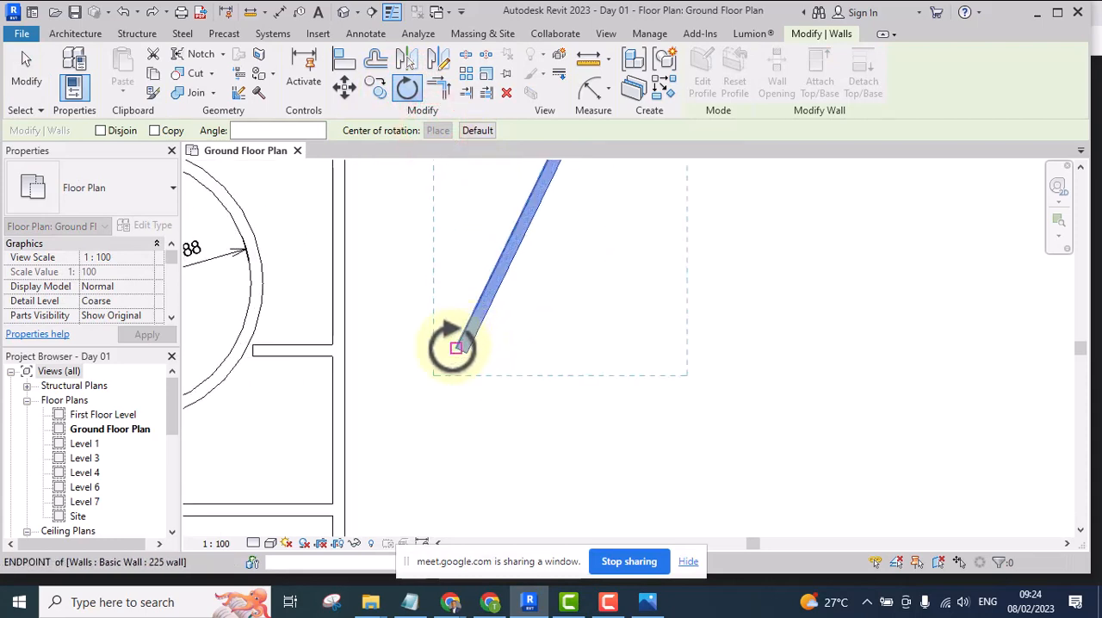
pyautogui.click(456, 349)
pyautogui.scroll(-5, 459, 372)
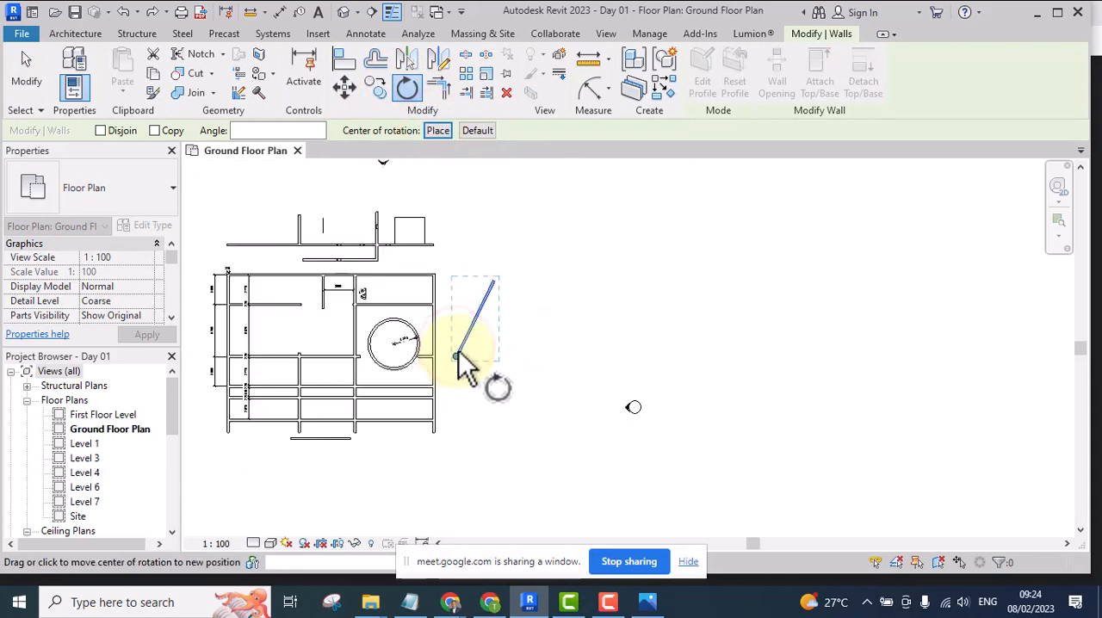
pyautogui.click(266, 130)
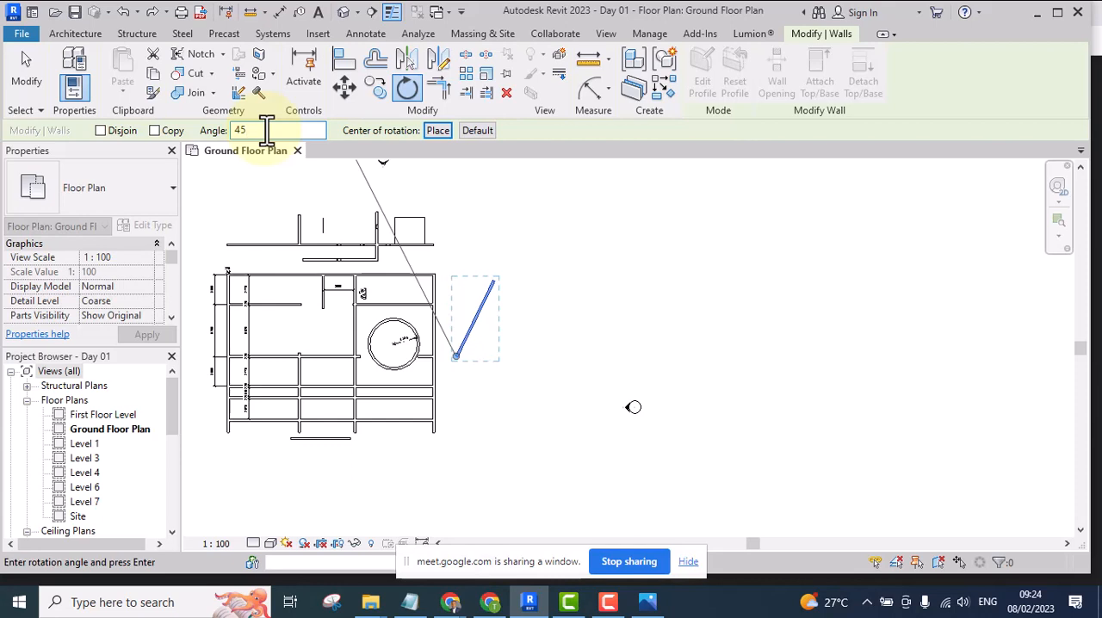
pyautogui.write('45')
pyautogui.press('Return')
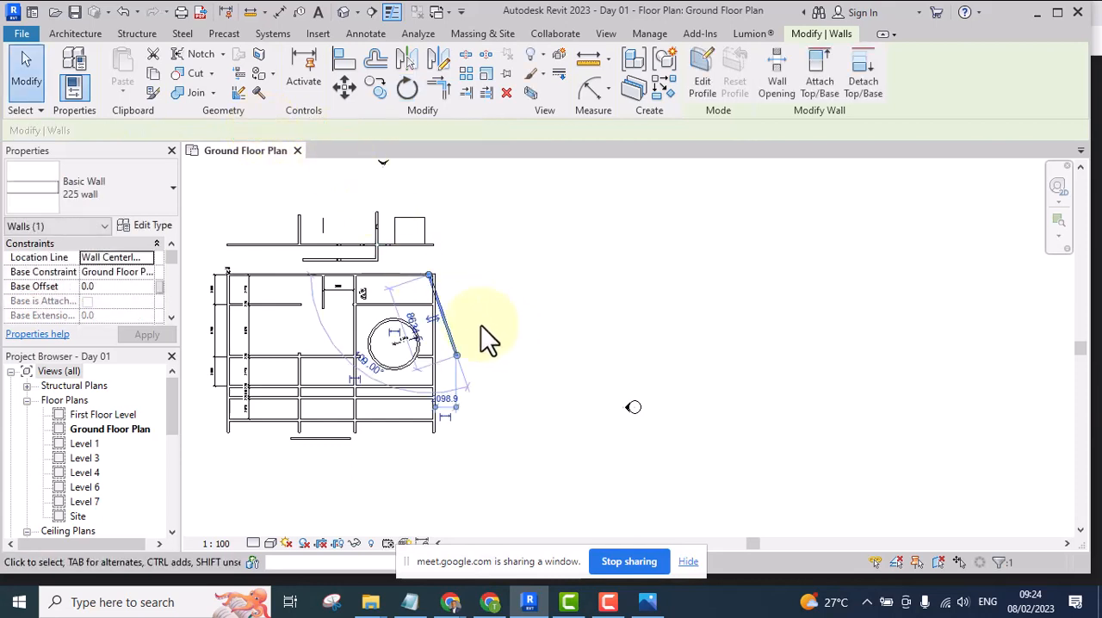
# Undo the 45-degree rotation of the wall
pyautogui.scroll(2, 487, 331)
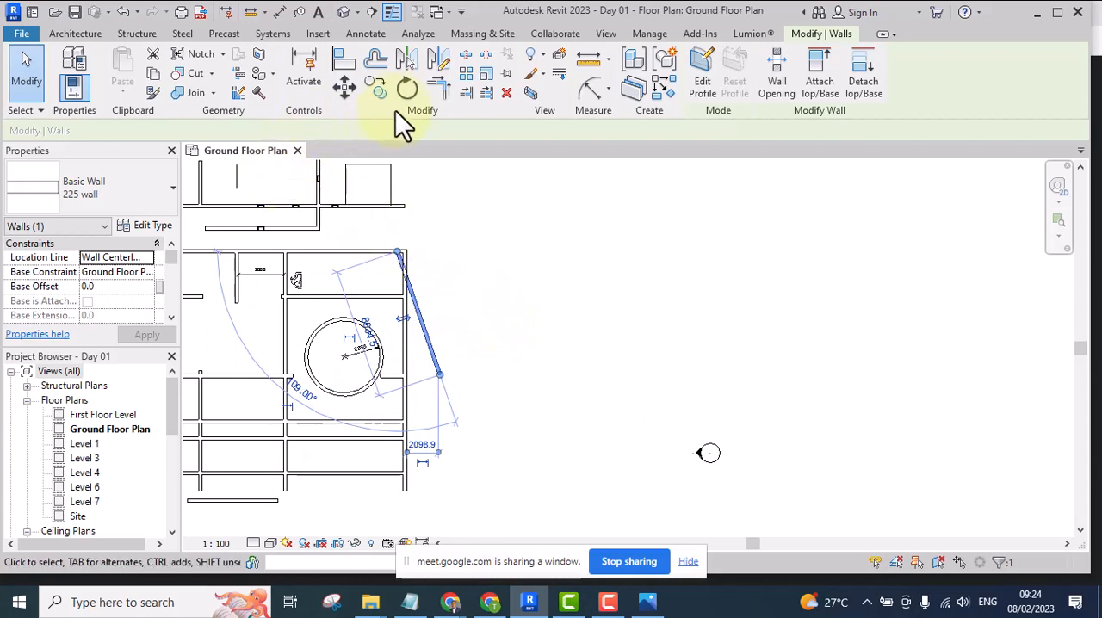
pyautogui.click(464, 249)
pyautogui.scroll(2, 488, 297)
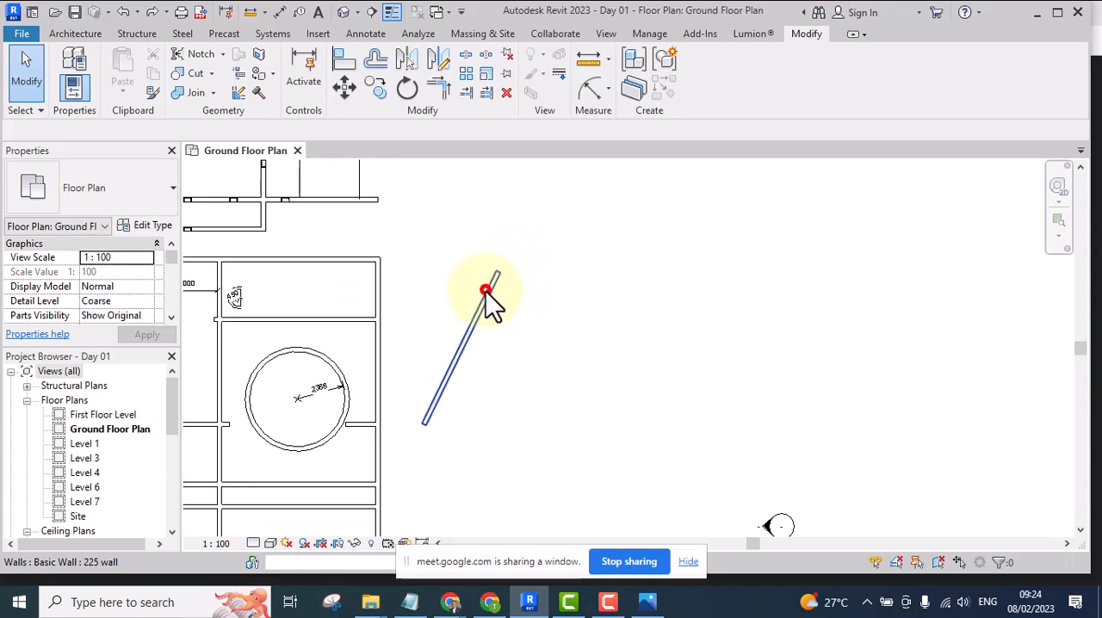
# Rotate the slanted wall with the Copy option on by an angle of 26 about its default center to create a vertical copy
pyautogui.click(486, 291)
pyautogui.scroll(3, 508, 319)
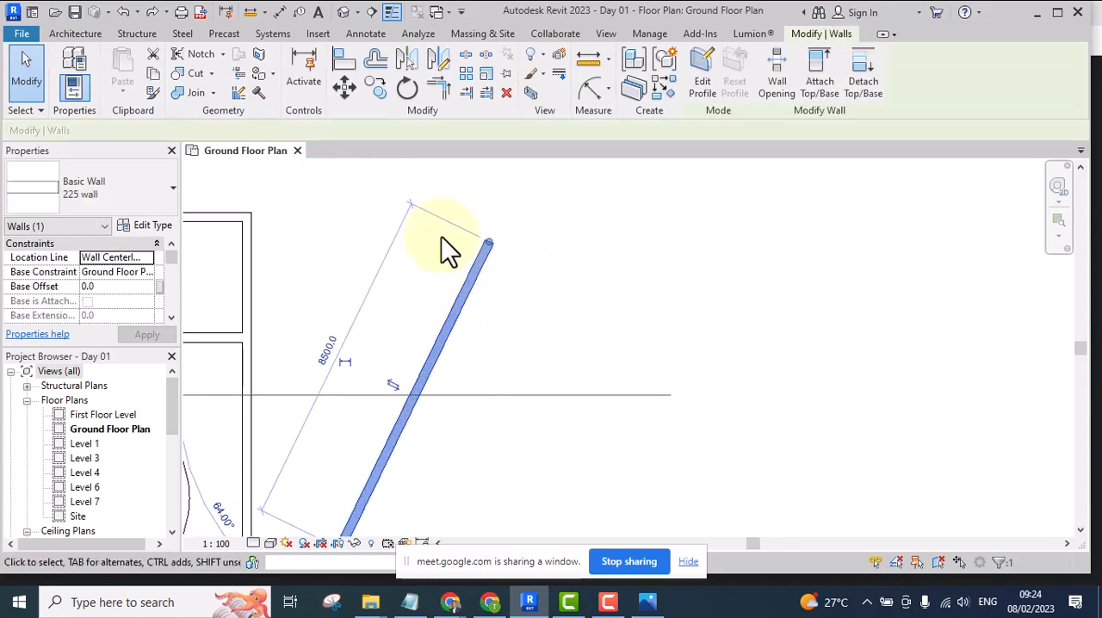
pyautogui.scroll(-3, 441, 236)
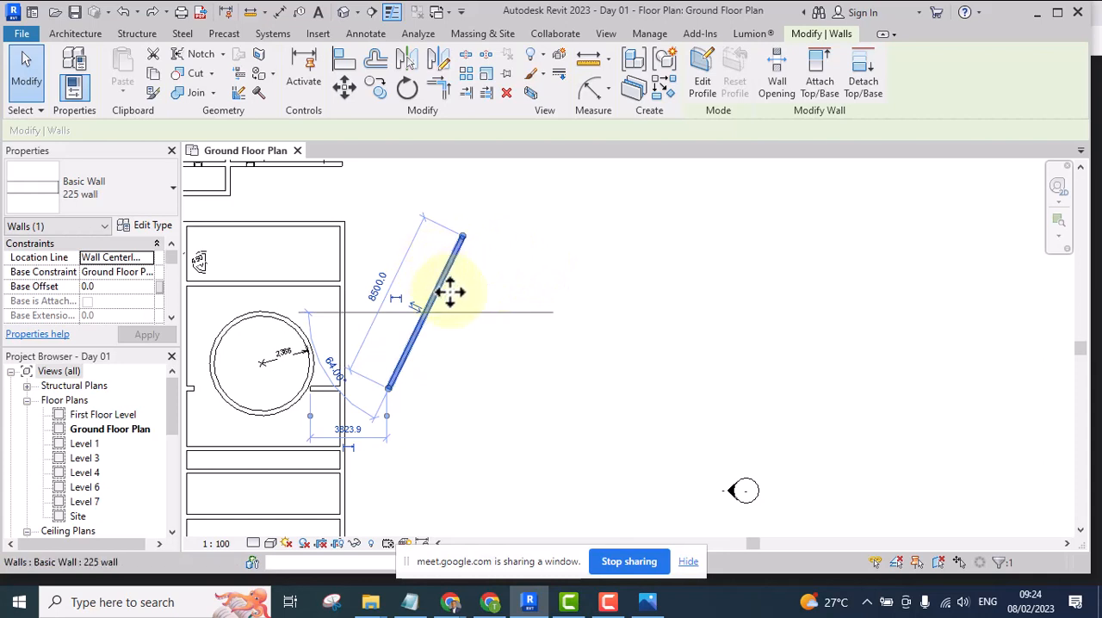
pyautogui.scroll(1, 443, 273)
pyautogui.scroll(3, 465, 284)
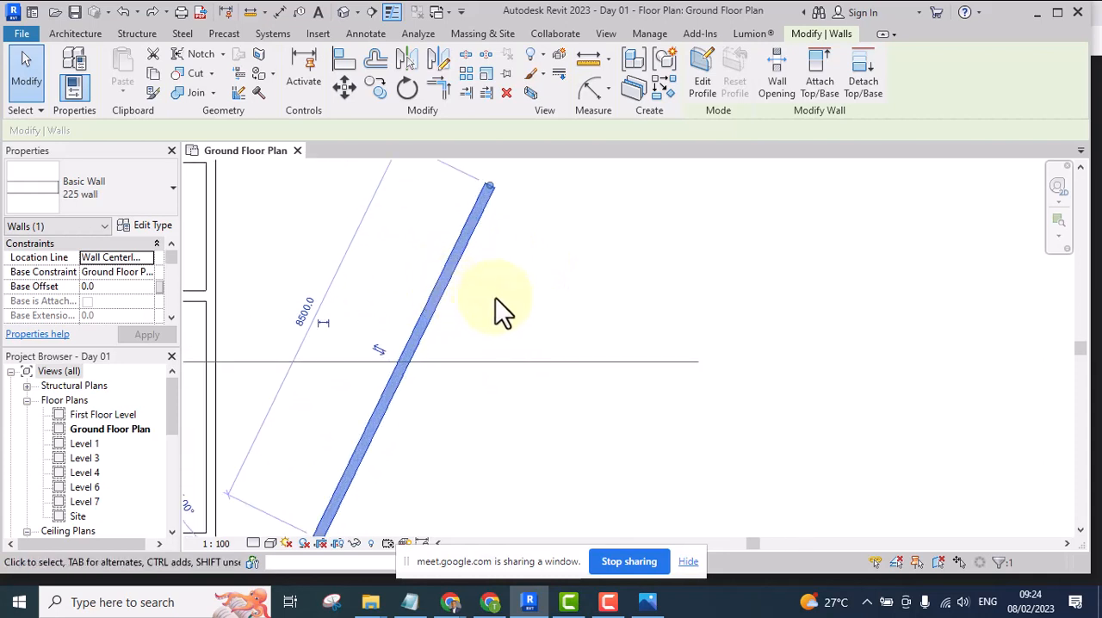
pyautogui.scroll(-2, 469, 284)
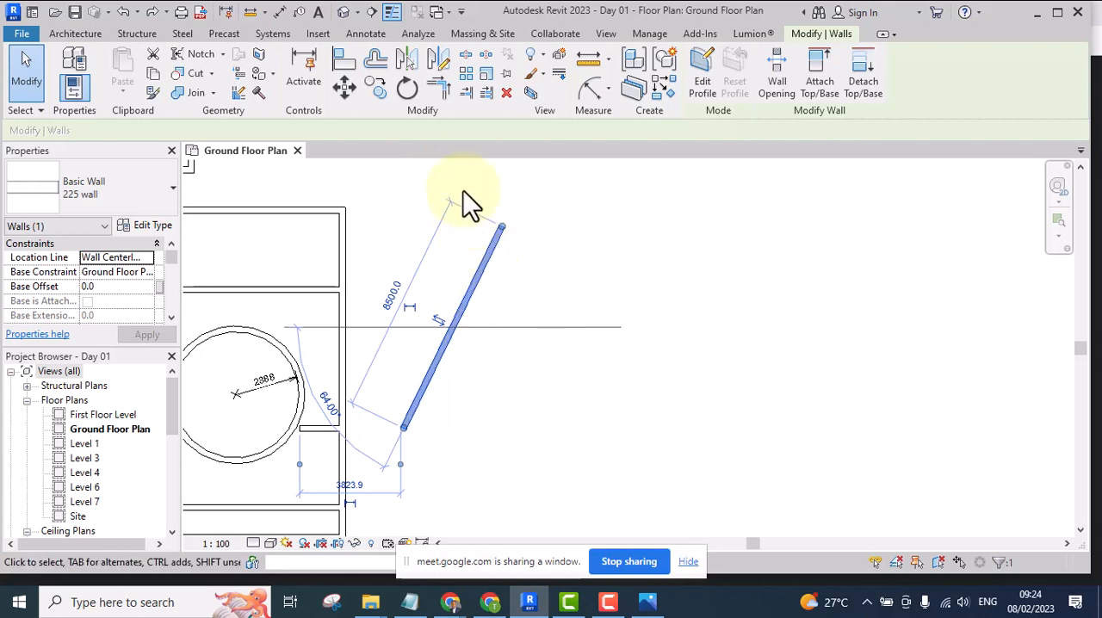
pyautogui.click(405, 87)
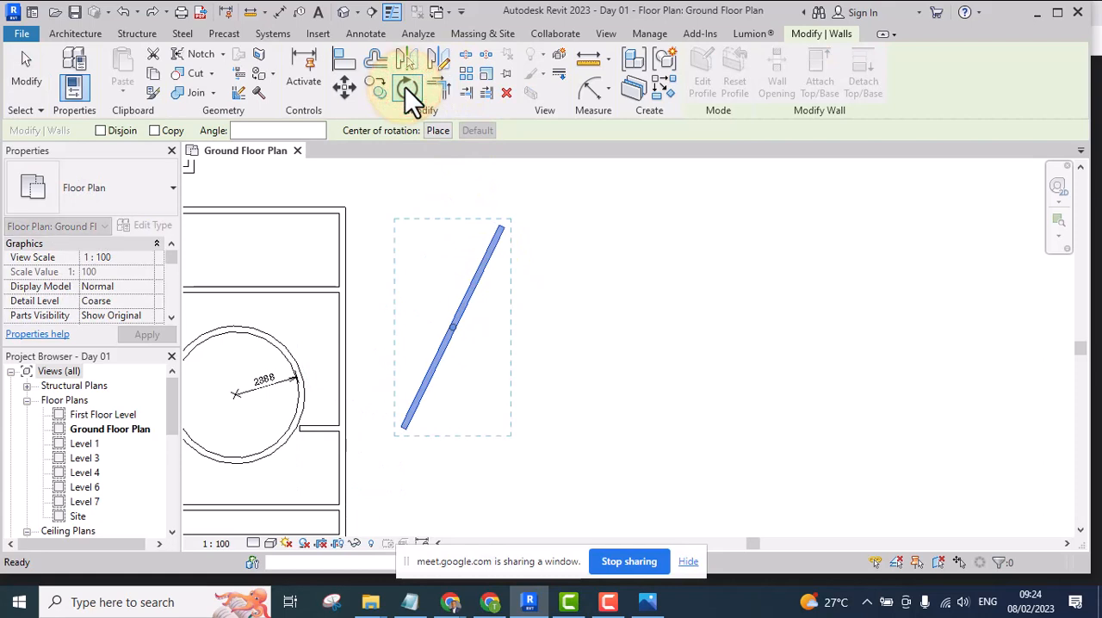
pyautogui.click(154, 130)
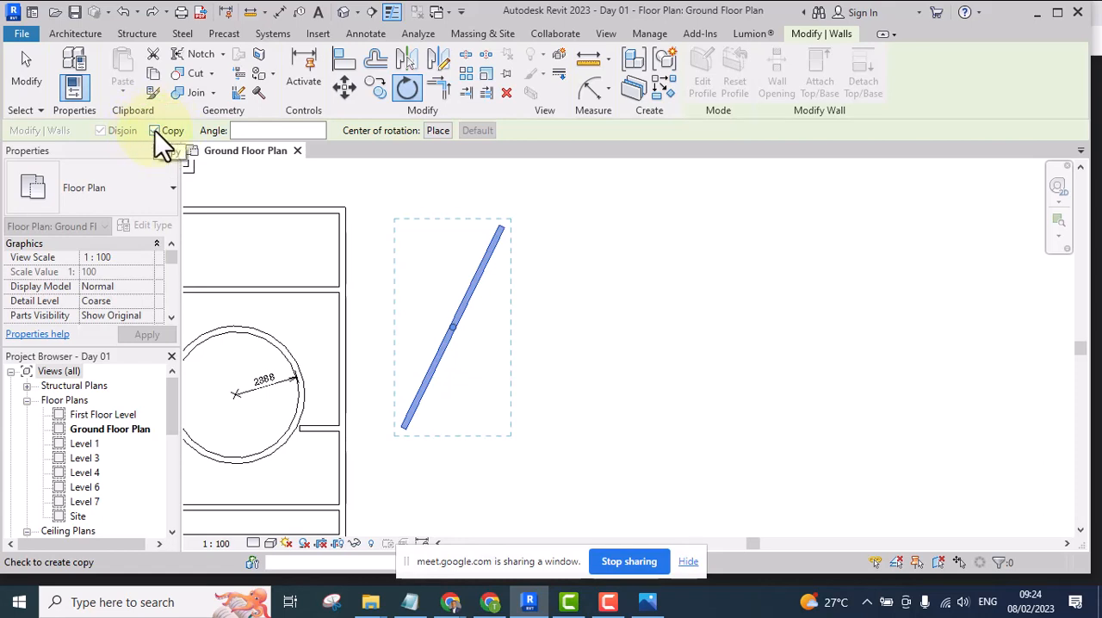
pyautogui.click(289, 131)
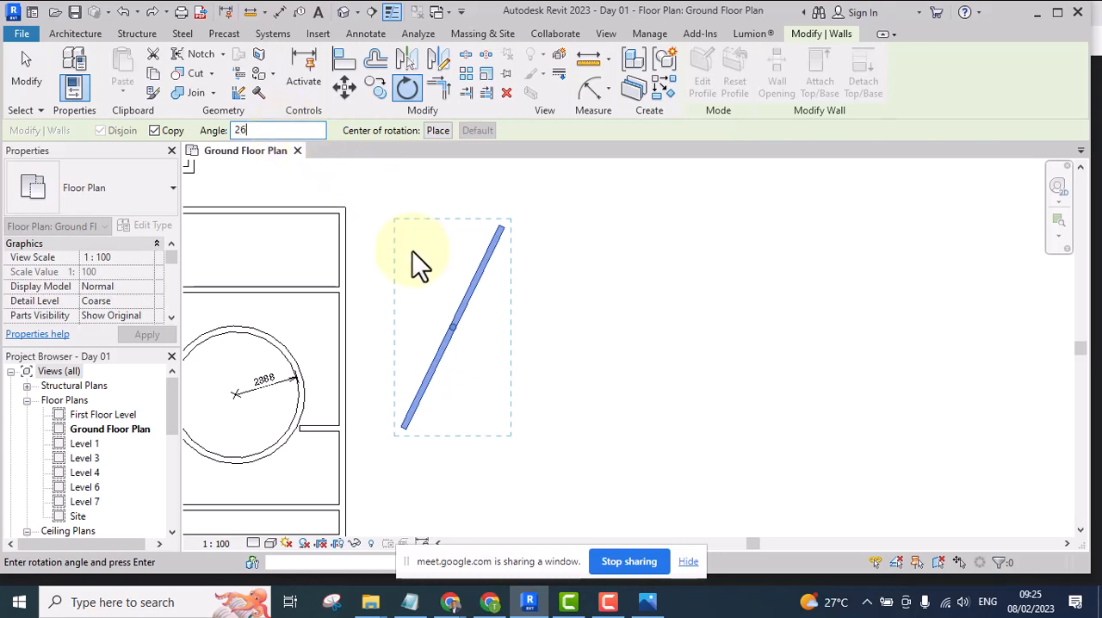
pyautogui.press('Return')
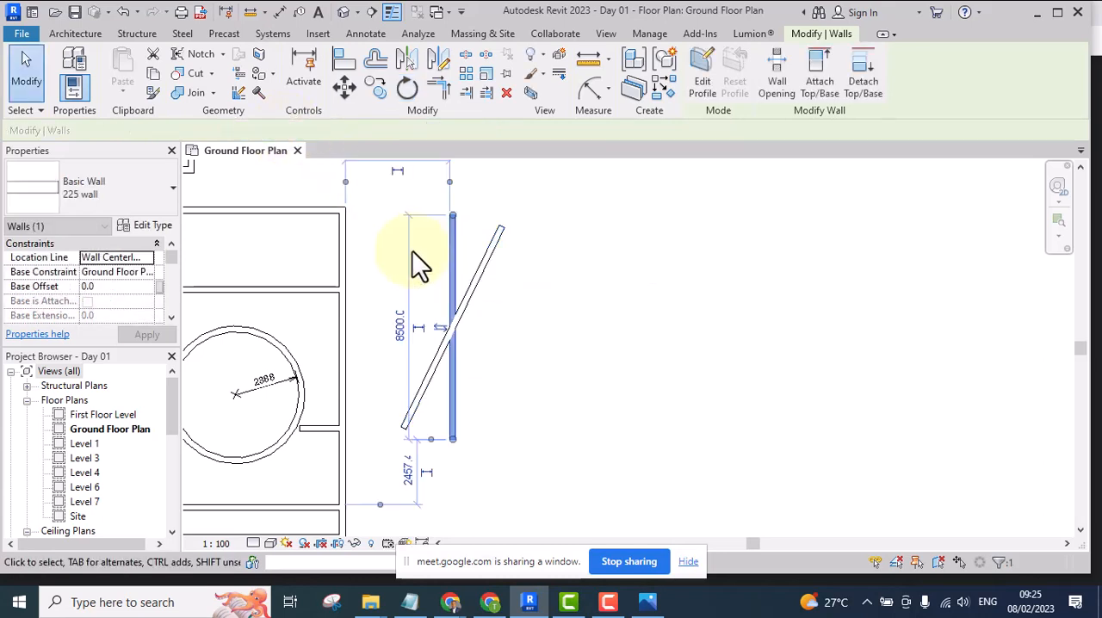
pyautogui.click(562, 345)
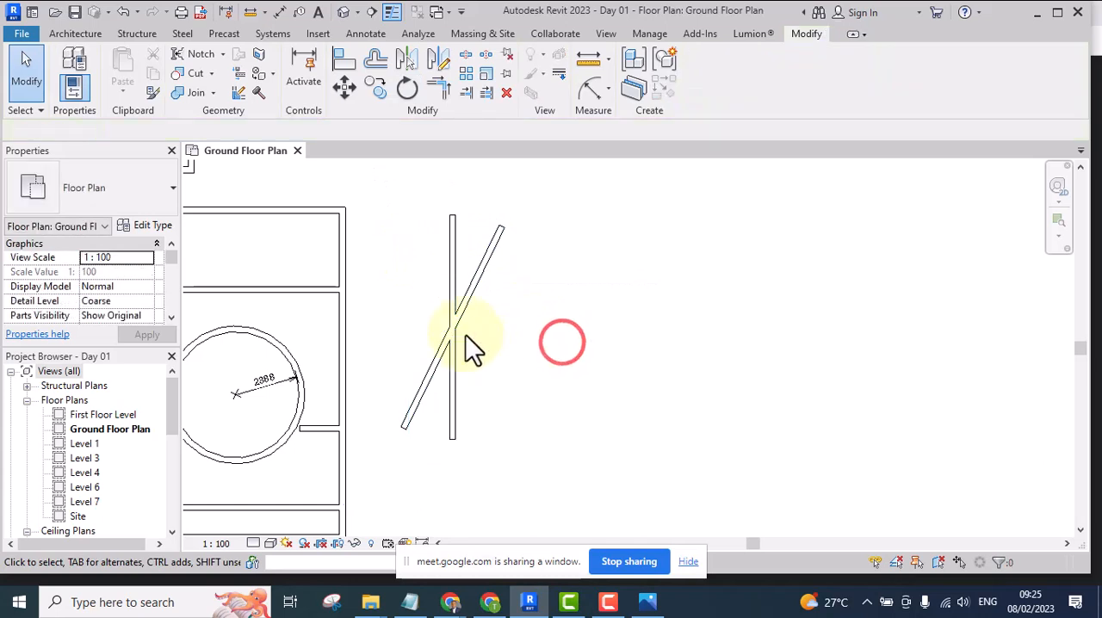
# Move the vertical wall copy sideways towards the building so that its lower end meets the slanted wall's lower end
pyautogui.click(449, 244)
pyautogui.scroll(2, 457, 383)
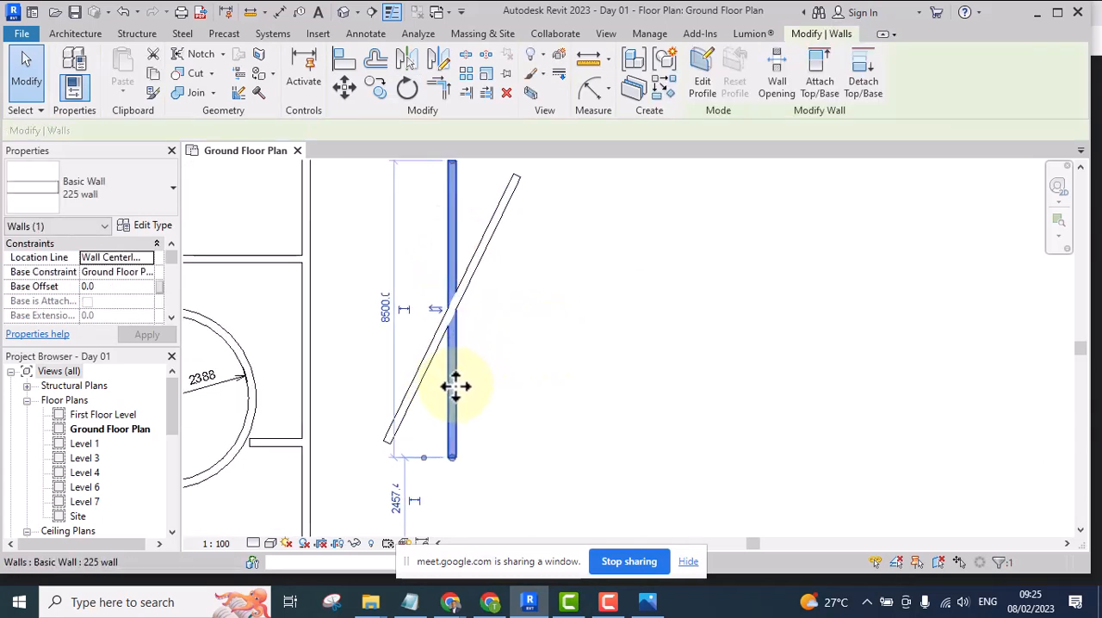
pyautogui.scroll(-3, 503, 318)
pyautogui.scroll(-1, 503, 313)
pyautogui.moveTo(485, 256); pyautogui.dragTo(460, 266)
pyautogui.click(549, 308)
pyautogui.scroll(2, 457, 319)
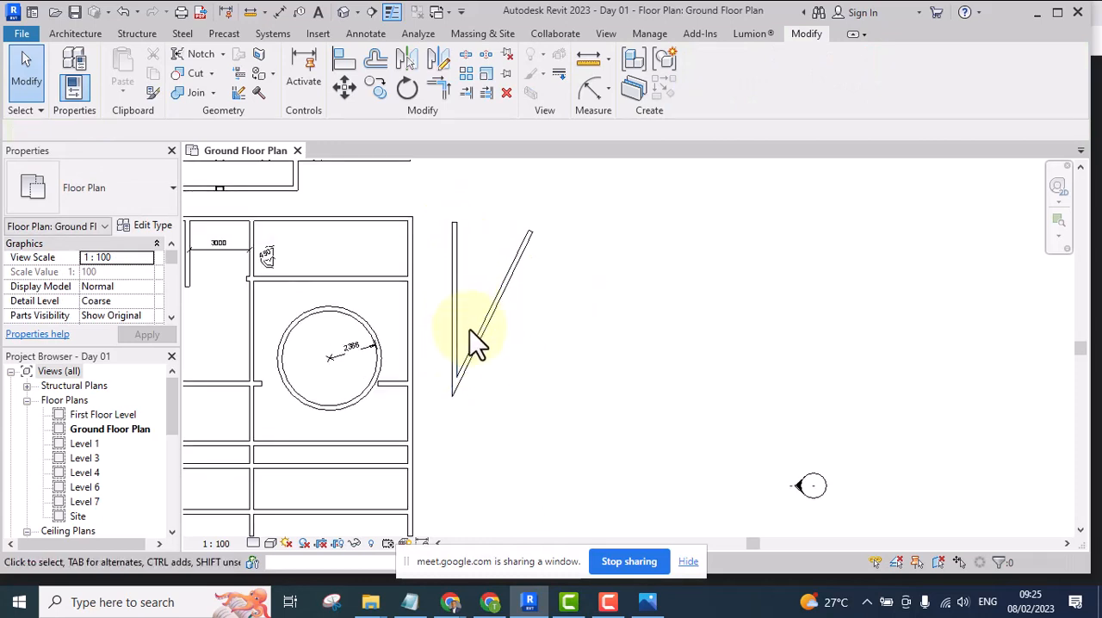
pyautogui.click(540, 313)
pyautogui.scroll(-3, 527, 348)
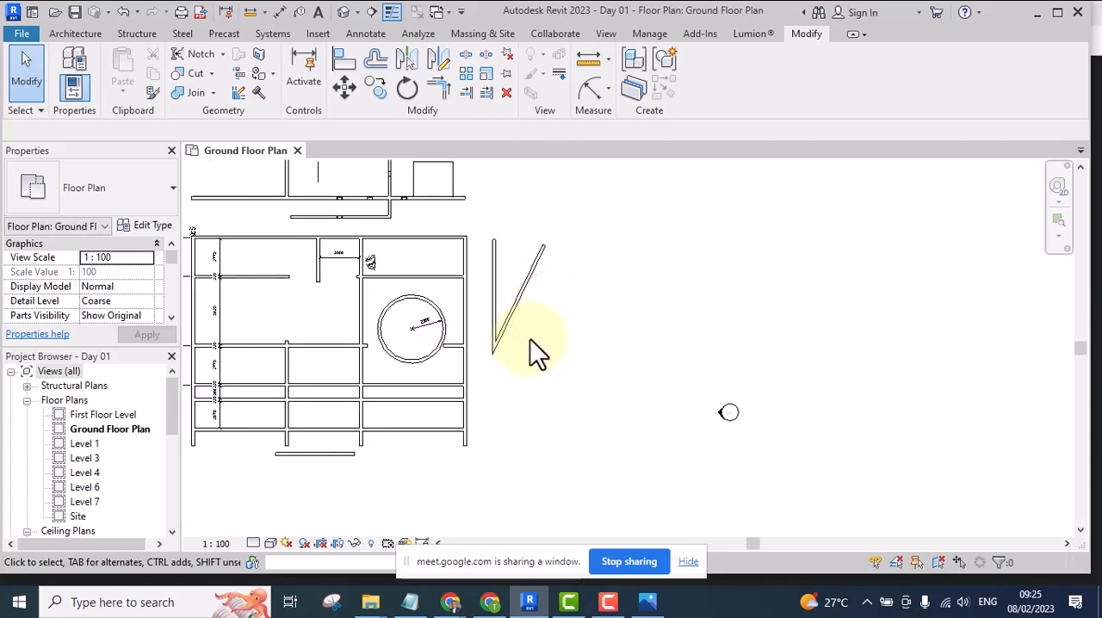
pyautogui.moveTo(531, 339); pyautogui.dragTo(602, 343, button='middle')
pyautogui.scroll(-2, 600, 326)
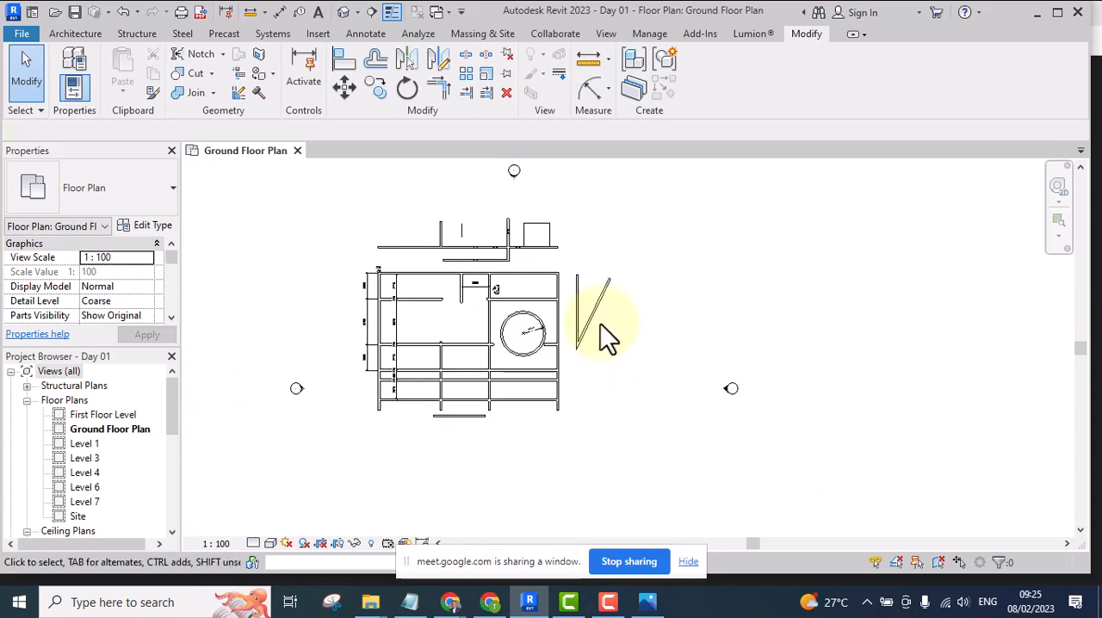
pyautogui.moveTo(604, 340); pyautogui.dragTo(589, 330, button='middle')
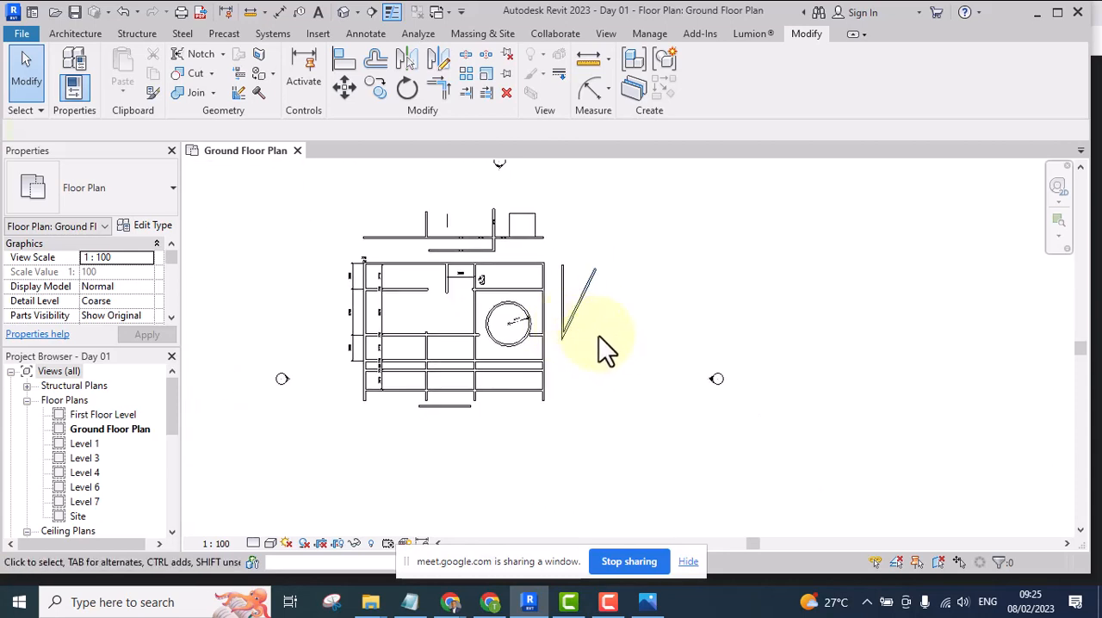